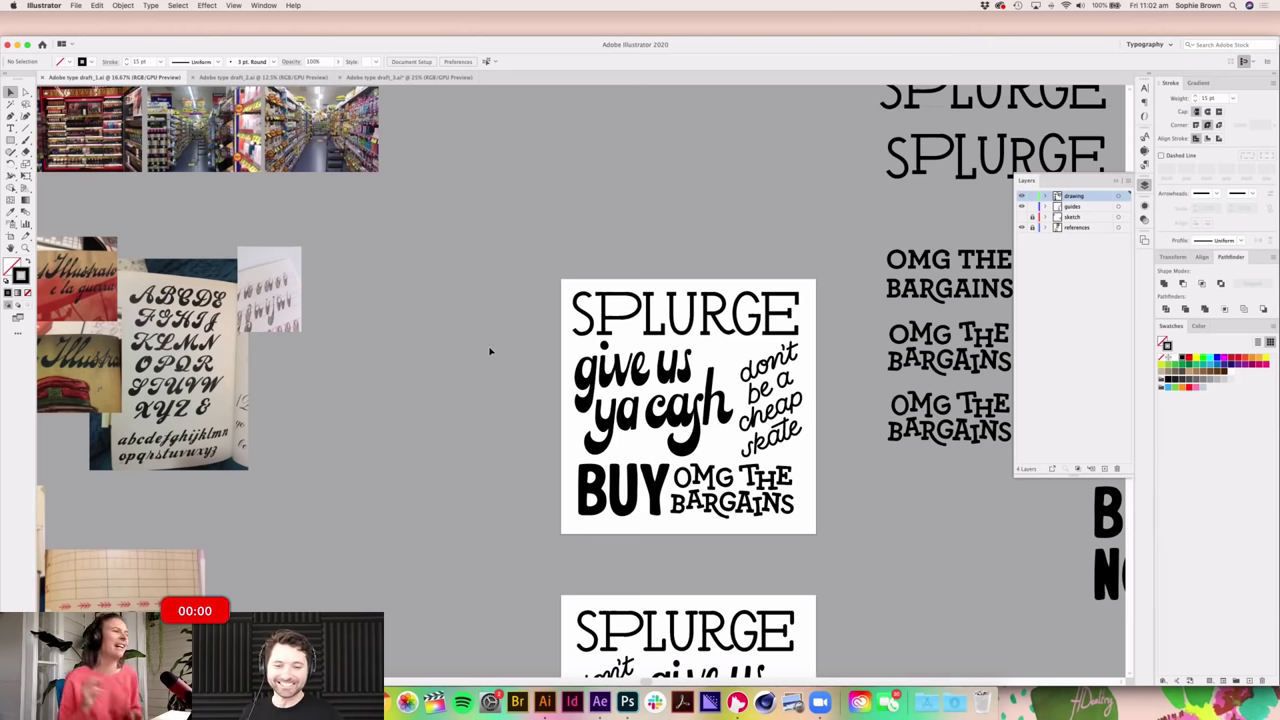
# Step: Review the supermarket photos, colour palette and script lettering references alongside the main SPLURGE artboard
pyautogui.scroll(5, 429, 220)
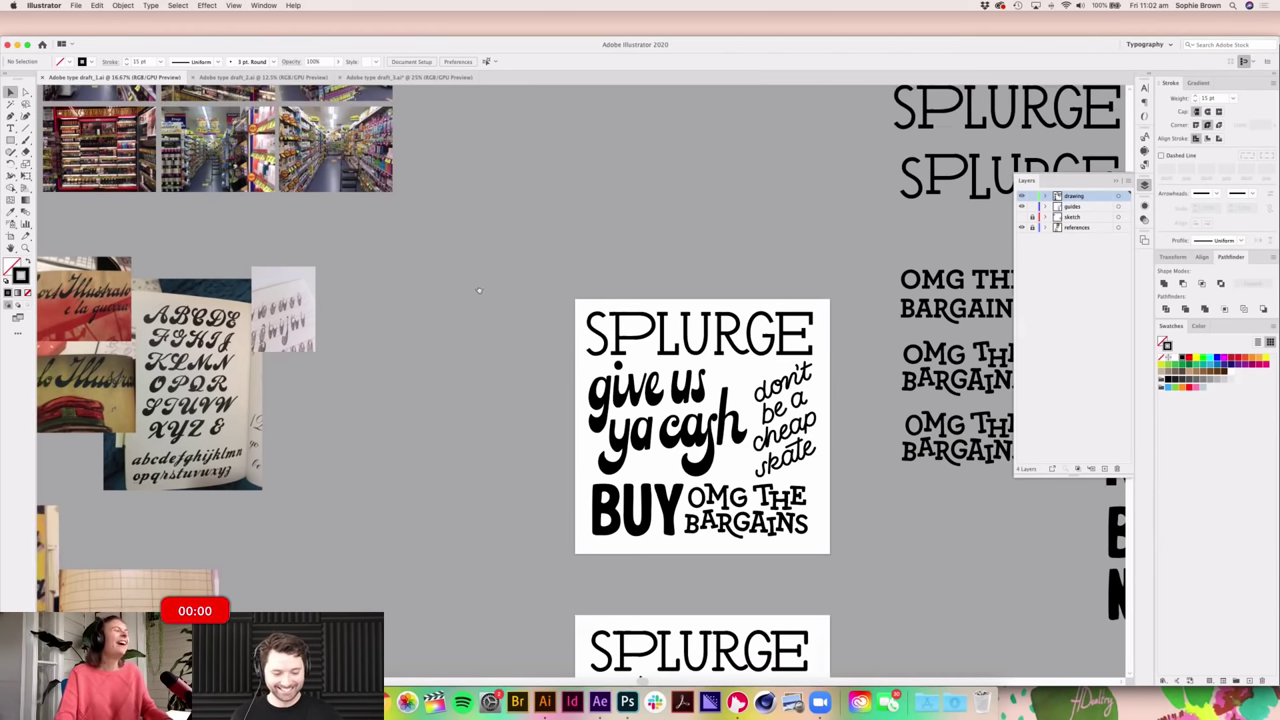
pyautogui.hscroll(3, 539, 354)
pyautogui.scroll(-2, 539, 354)
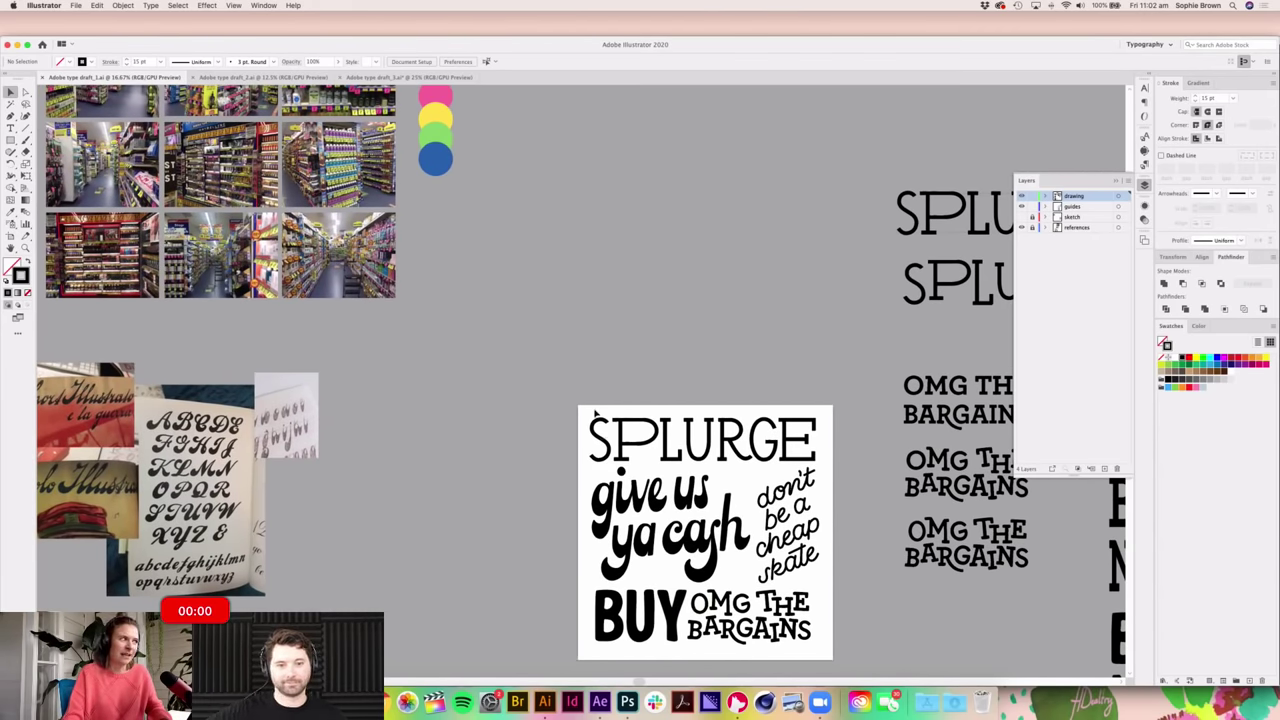
pyautogui.moveTo(421, 350); pyautogui.dragTo(478, 455)
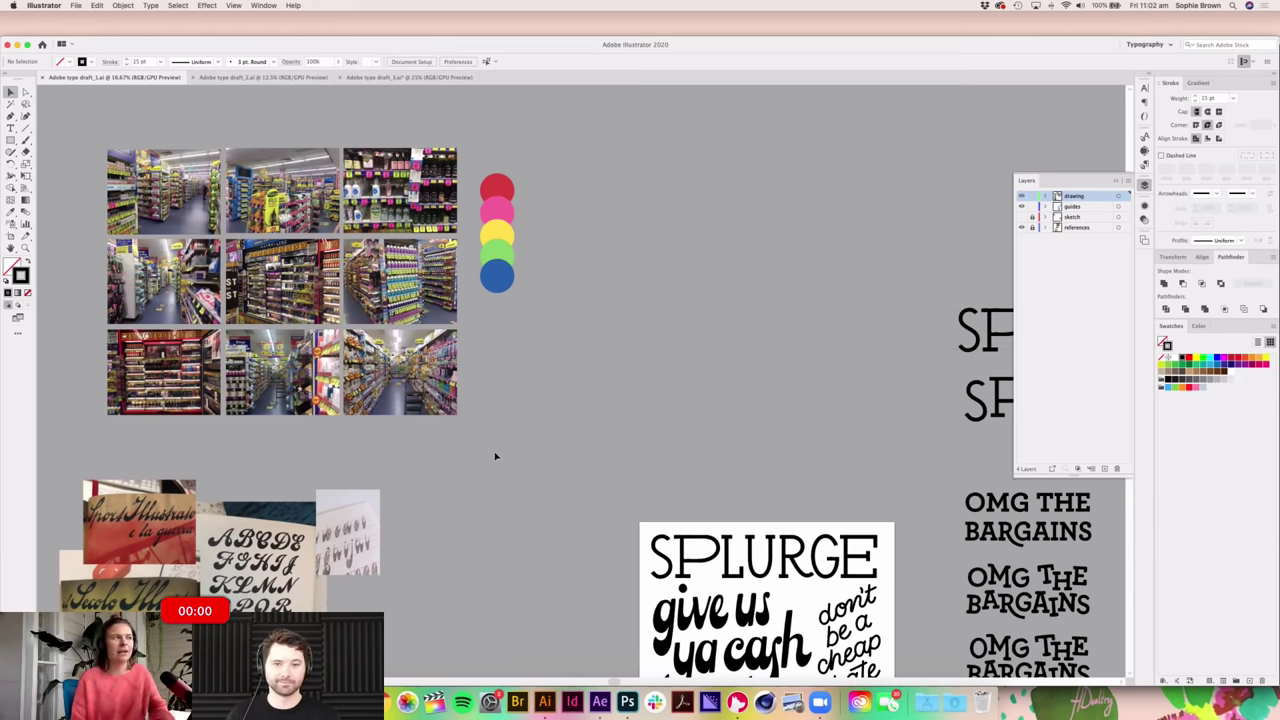
pyautogui.scroll(-5, 512, 459)
pyautogui.hscroll(5, 512, 459)
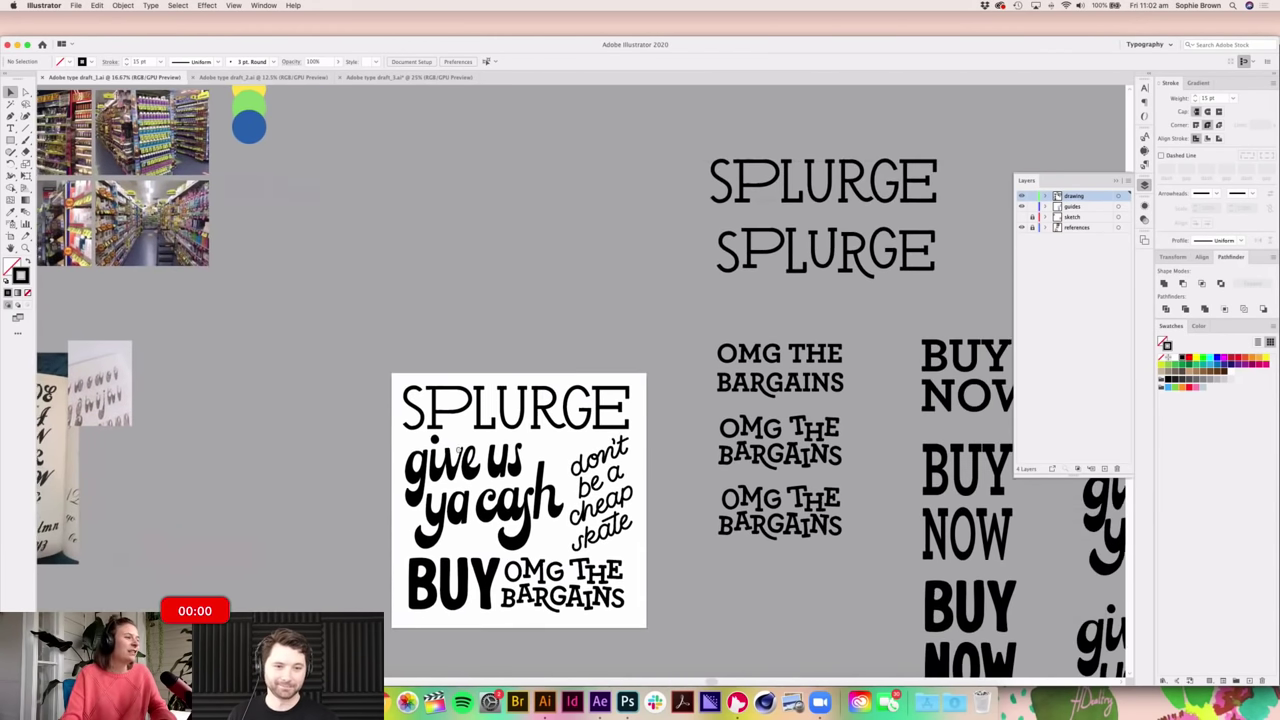
pyautogui.hscroll(-3, 413, 430)
pyautogui.scroll(-4, 413, 430)
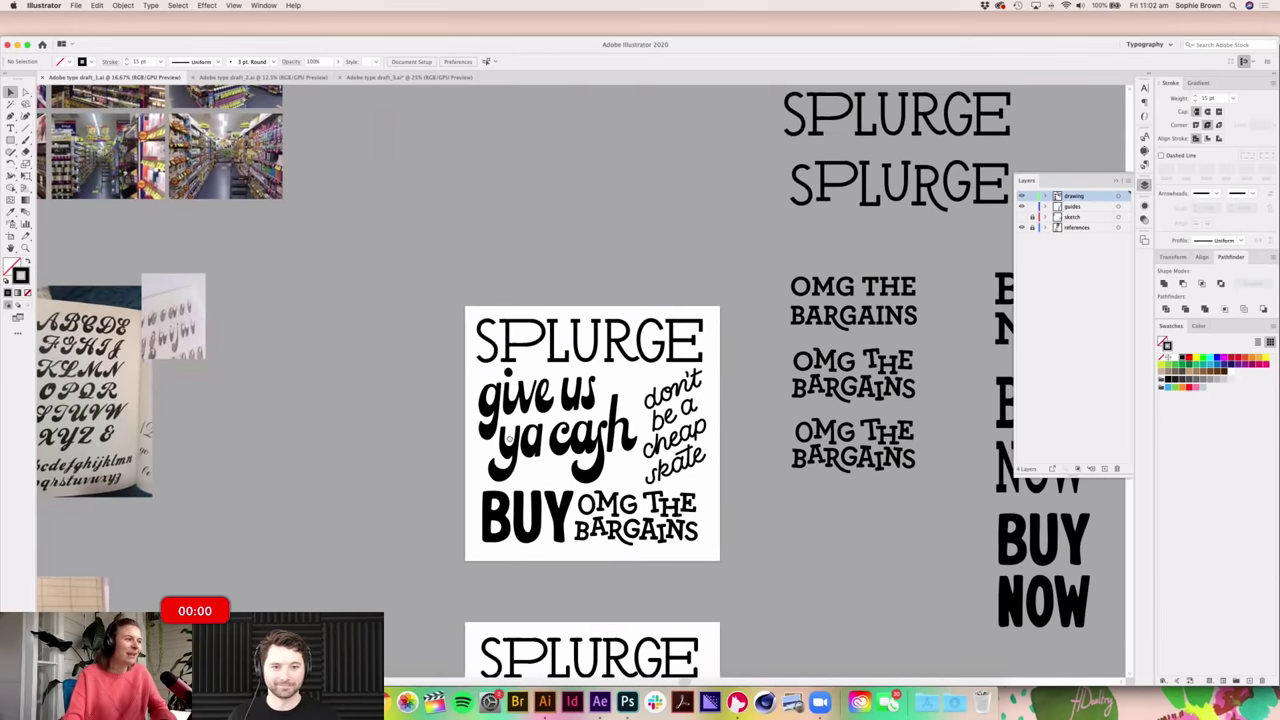
pyautogui.hscroll(1, 560, 432)
pyautogui.hscroll(4, 497, 402)
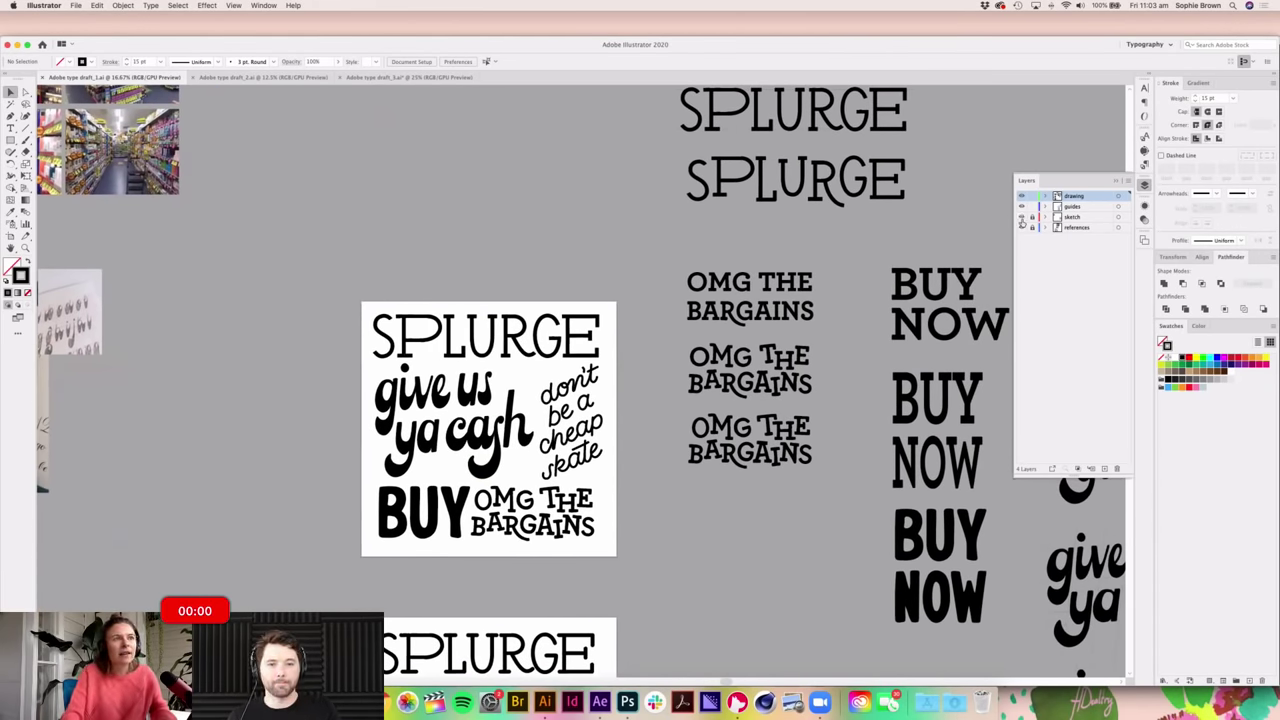
# Step: Compare the pencil sketch with the vector lettering by toggling the visibility of the sketch and drawing layers
pyautogui.click(1021, 226)
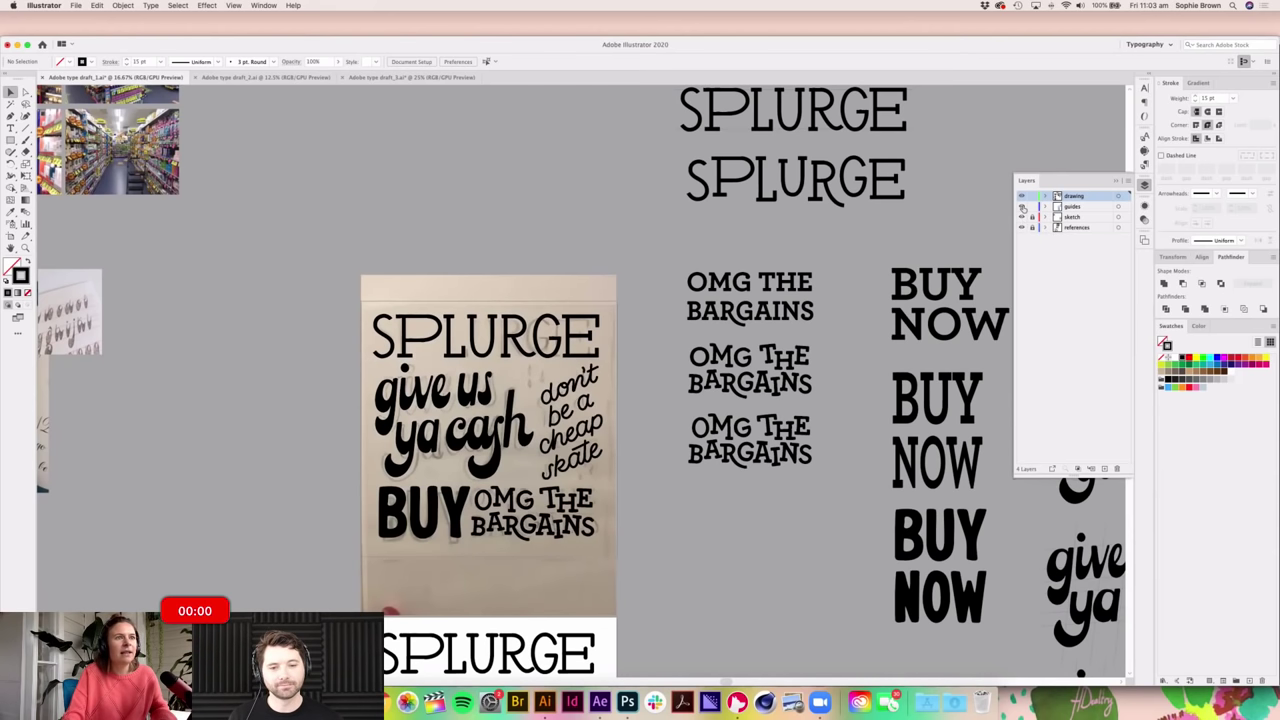
pyautogui.click(1021, 196)
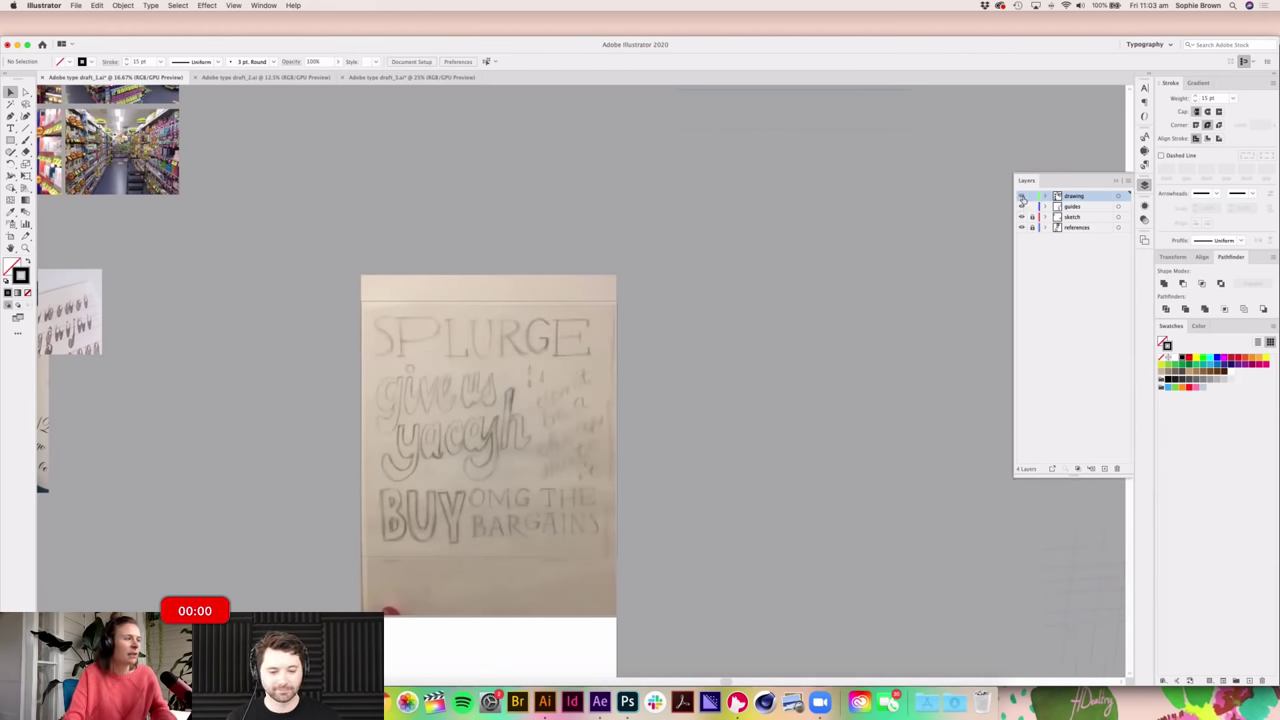
pyautogui.click(1021, 196)
pyautogui.click(1021, 226)
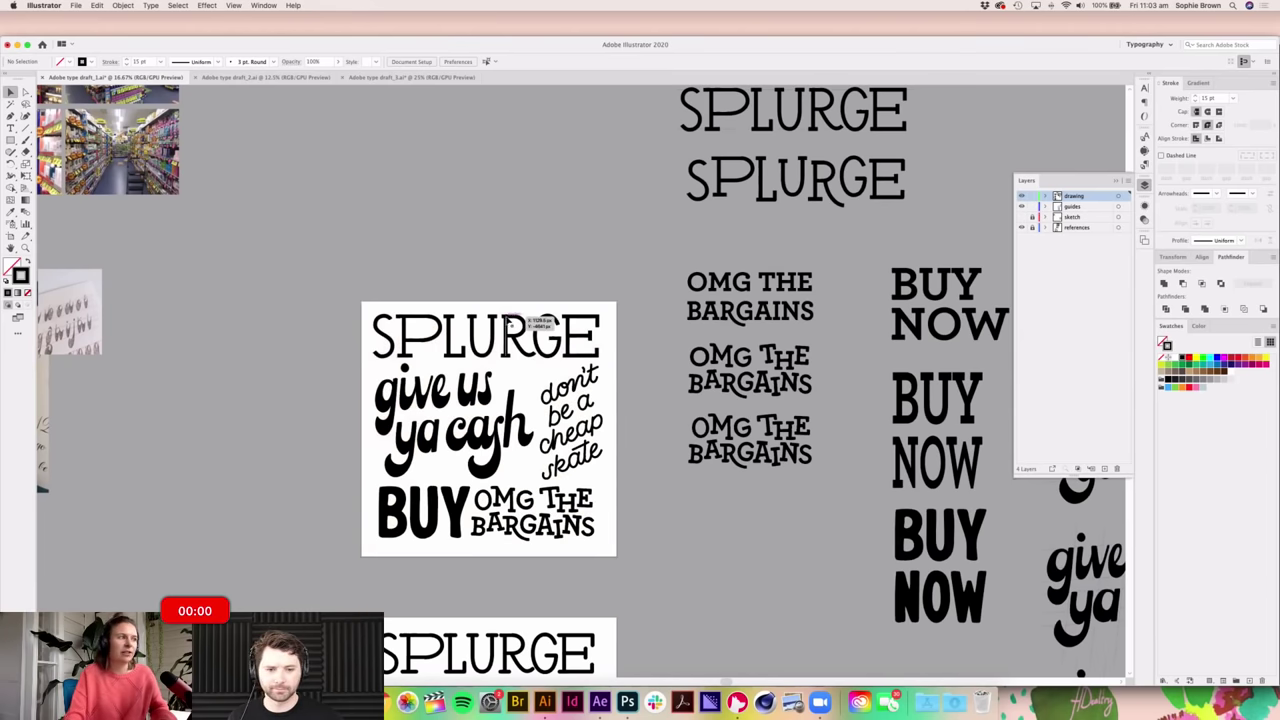
# Step: Inspect the SPLURGE, "give us ya cash" and "OMG THE BARGAINS" lettering on the artboard by selecting each, and clear the selection
pyautogui.hscroll(1, 511, 322)
pyautogui.hscroll(1, 515, 318)
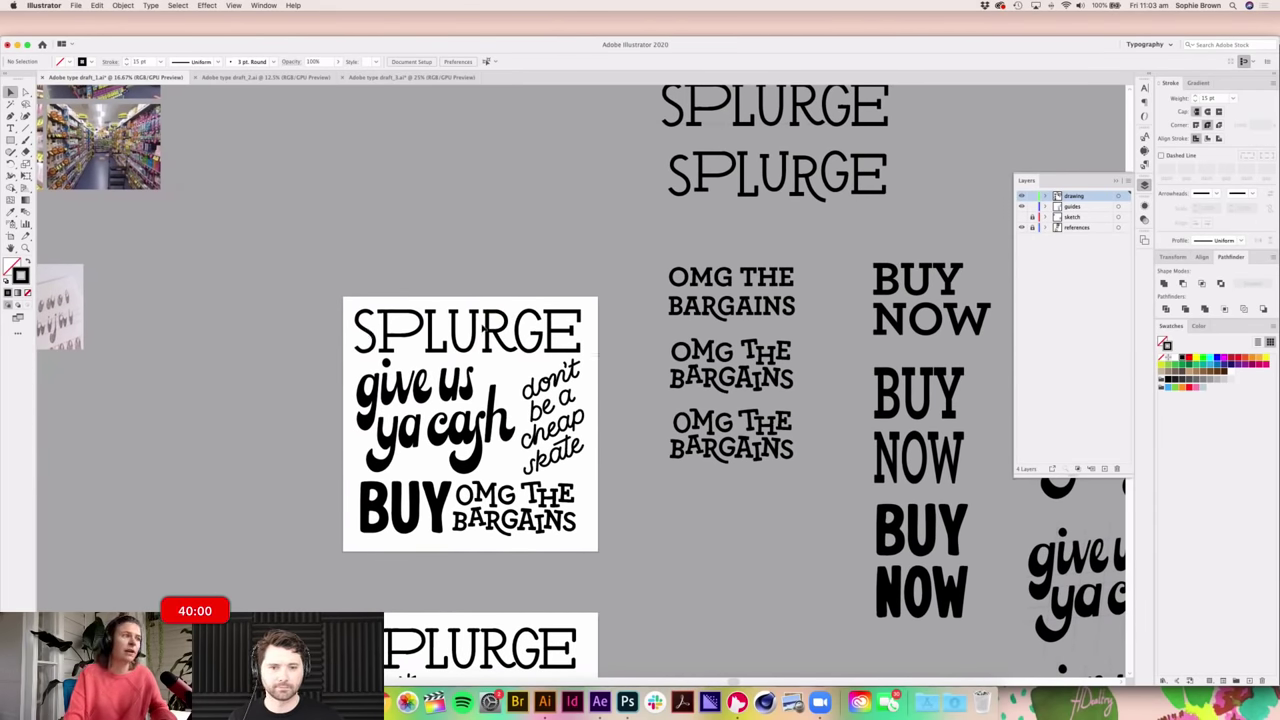
pyautogui.click(360, 325)
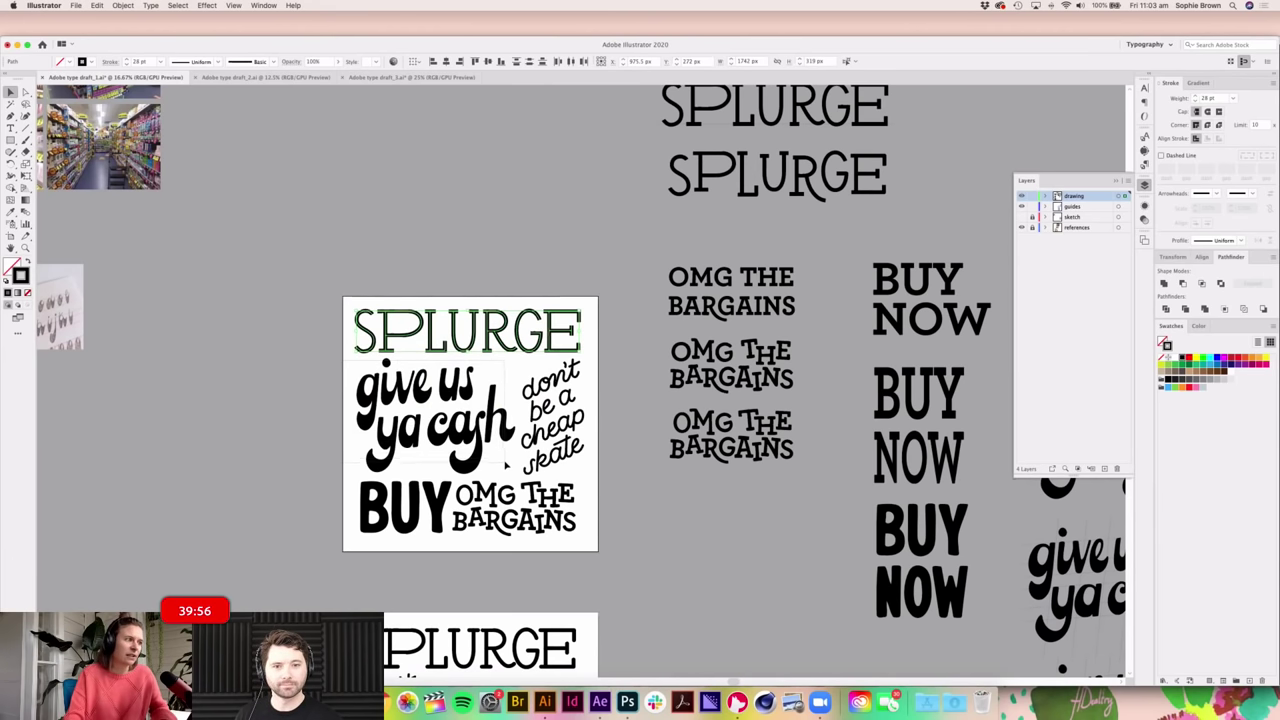
pyautogui.click(498, 449)
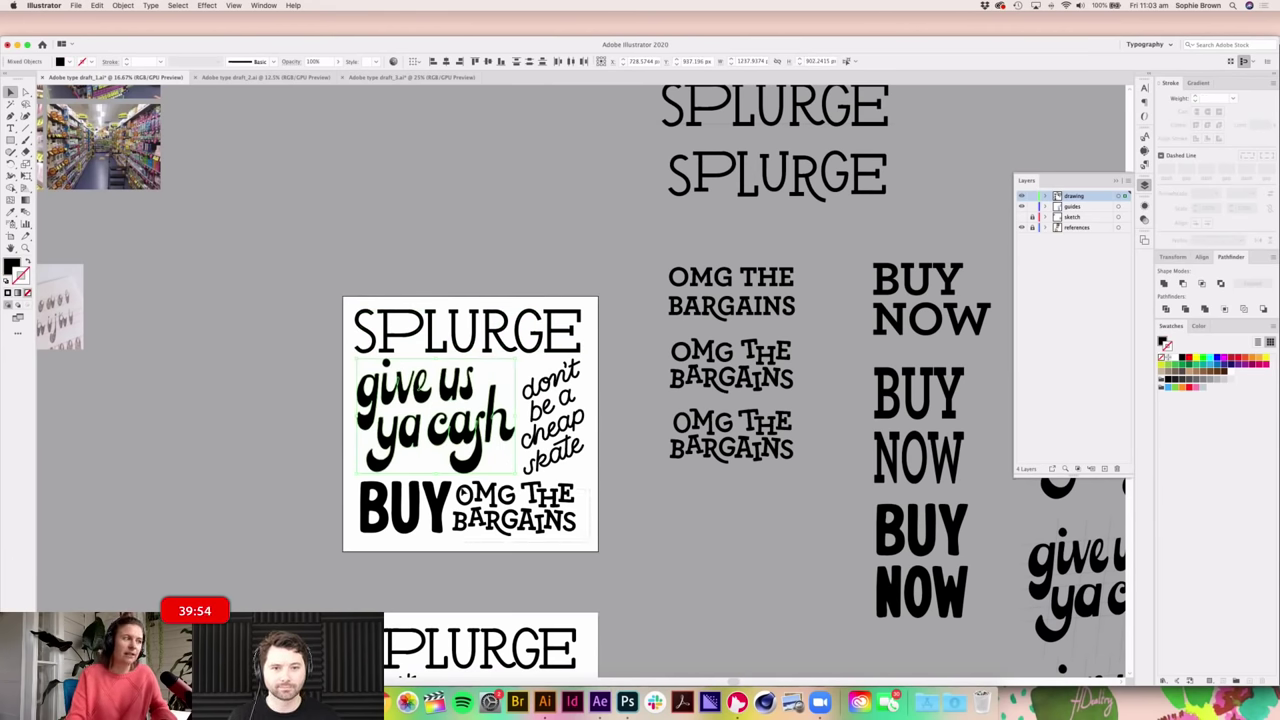
pyautogui.click(514, 508)
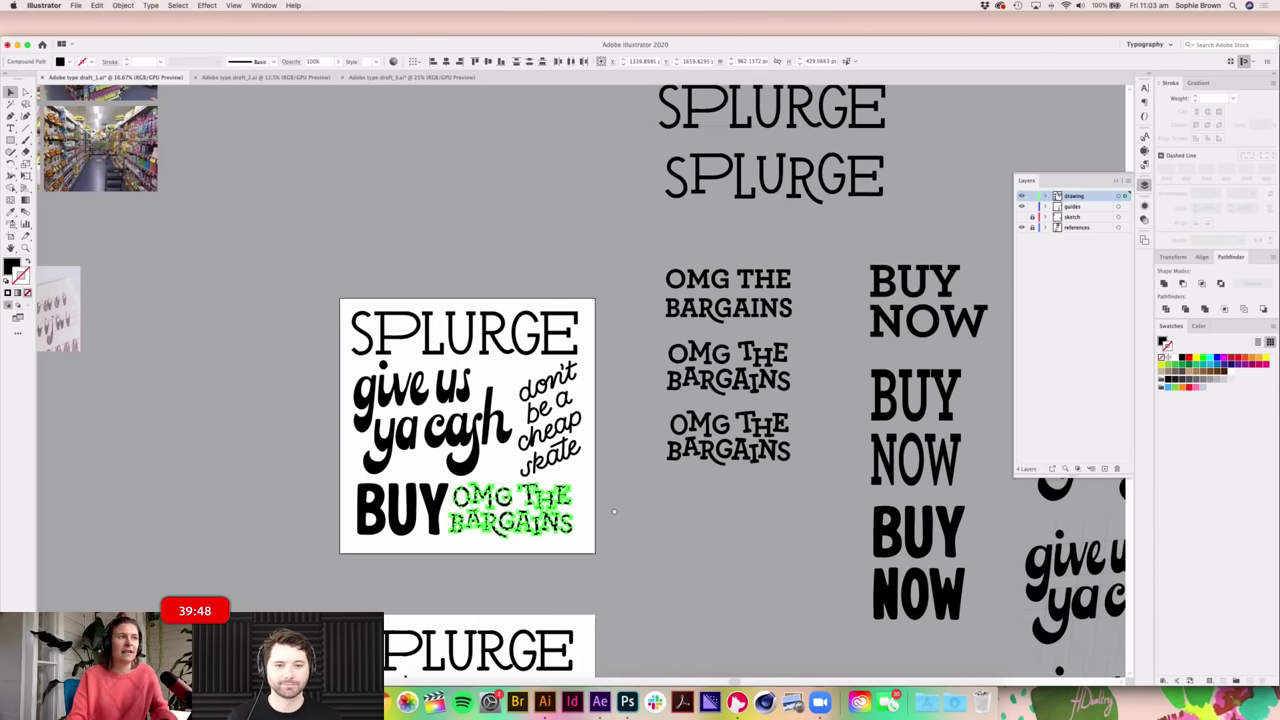
pyautogui.hscroll(5, 586, 515)
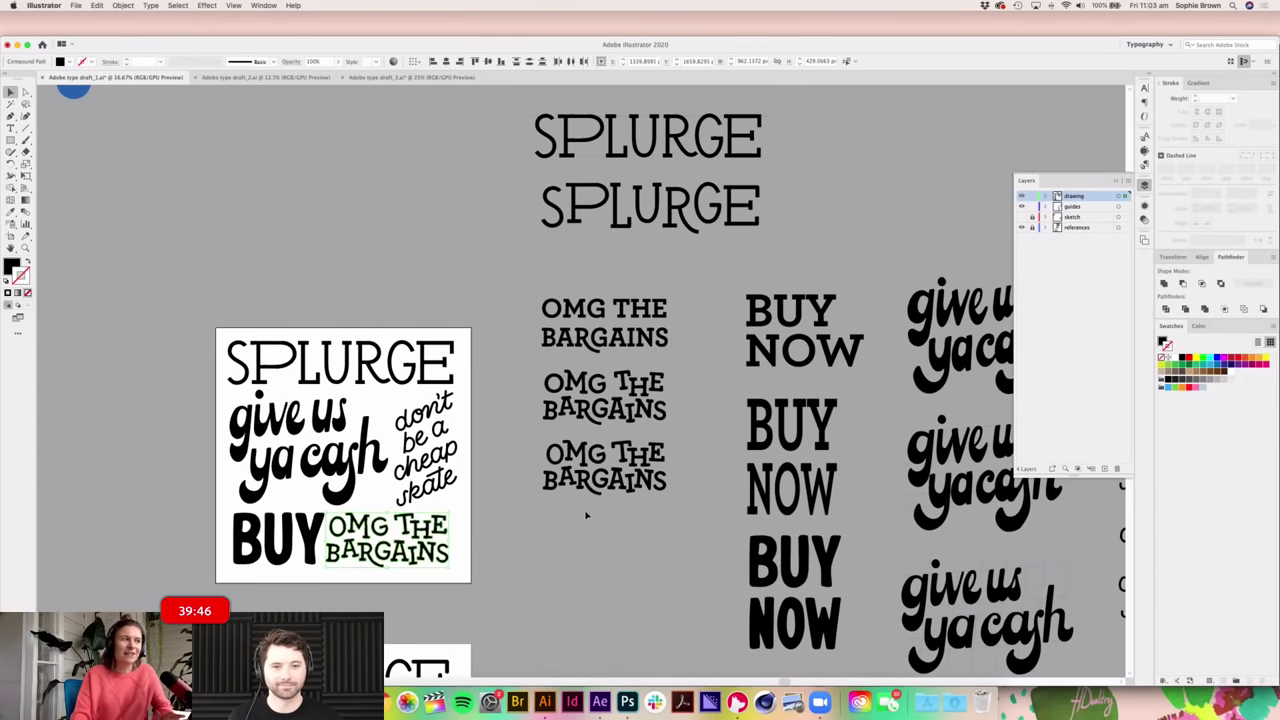
pyautogui.click(586, 515)
# Step: Examine the main artboard against the lettering references and the columns of phrase variations beside it
pyautogui.hscroll(-3, 605, 532)
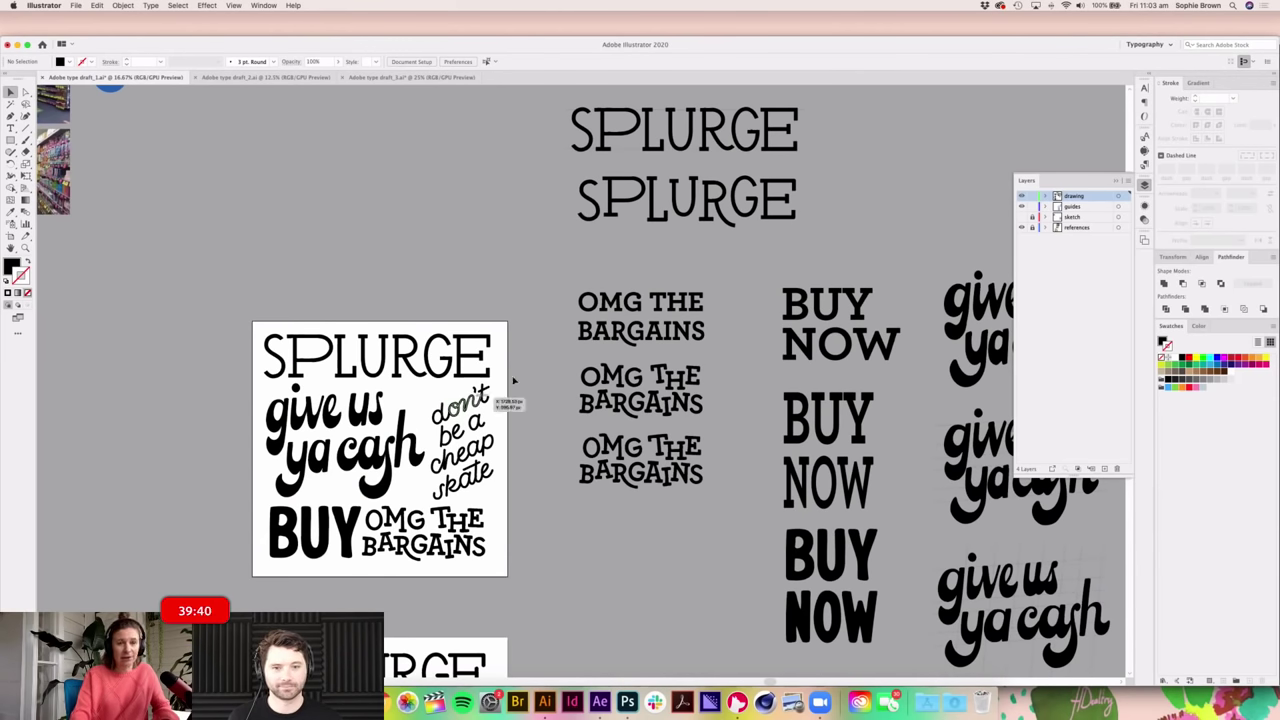
pyautogui.hscroll(2, 508, 404)
pyautogui.hscroll(5, 500, 400)
pyautogui.scroll(-2, 500, 400)
pyautogui.hscroll(-8, 500, 400)
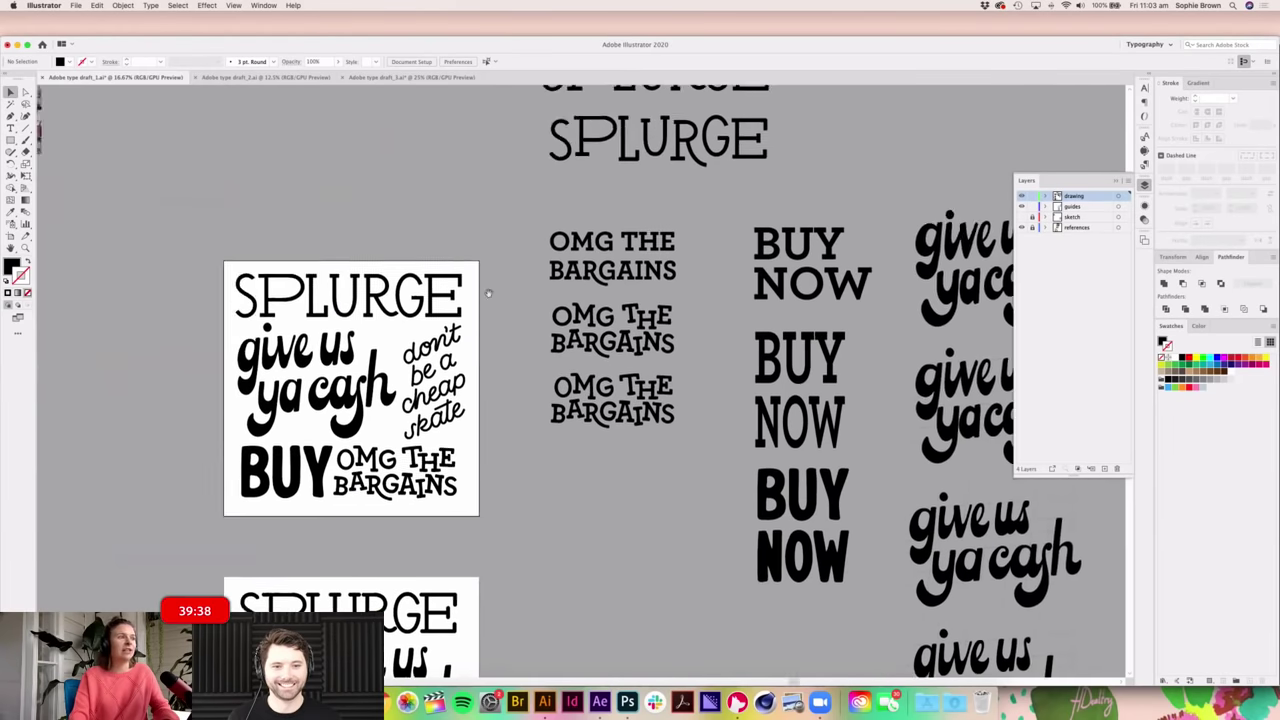
pyautogui.hscroll(-10, 449, 372)
pyautogui.scroll(3, 449, 372)
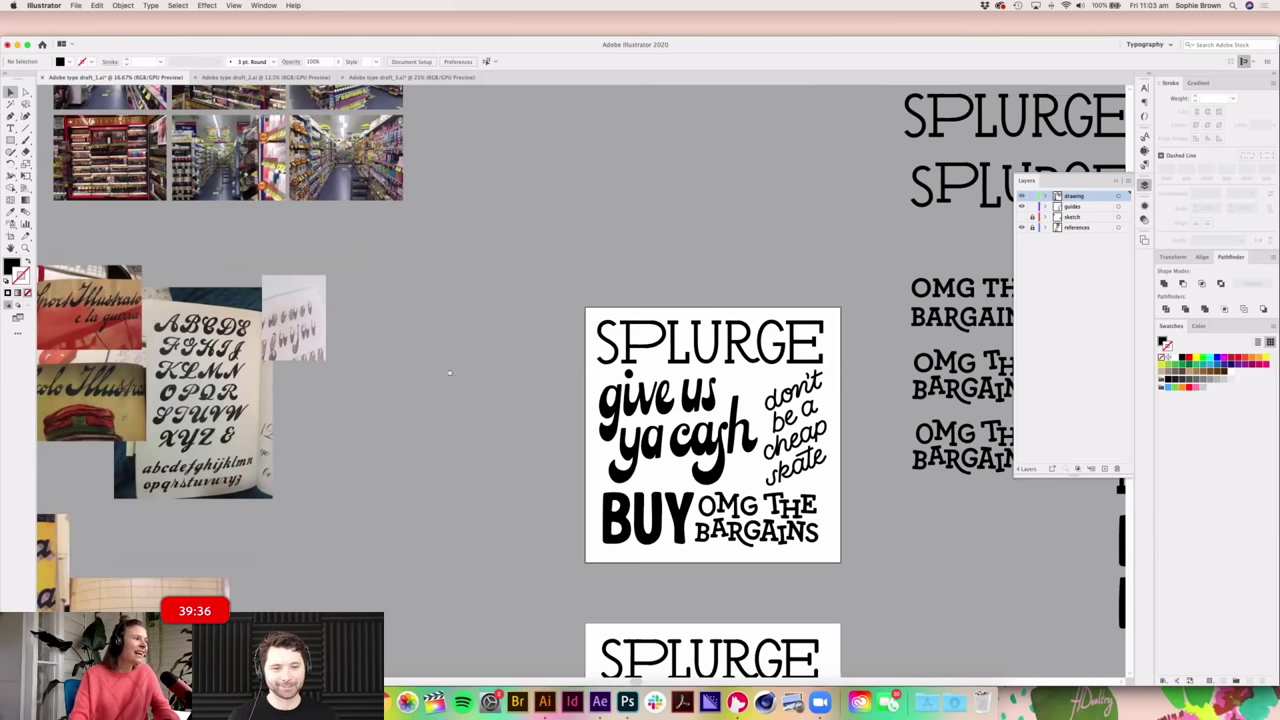
pyautogui.hscroll(-1, 263, 422)
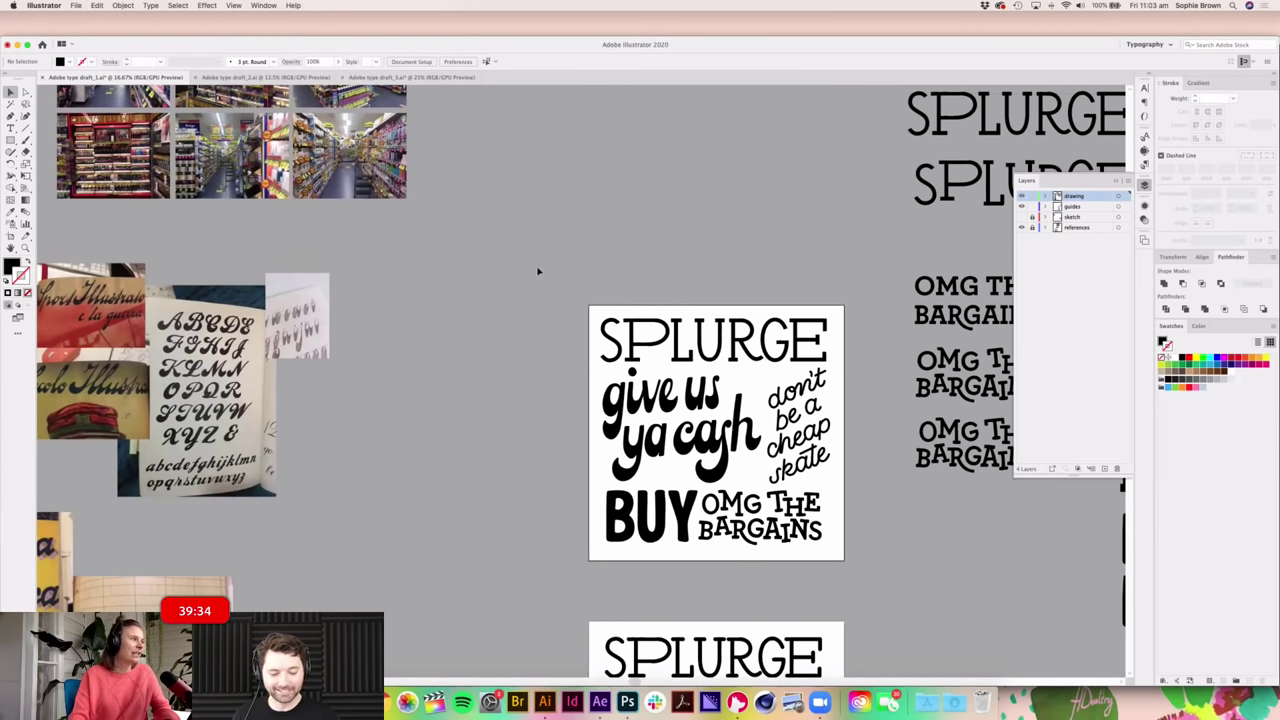
pyautogui.hscroll(15, 744, 293)
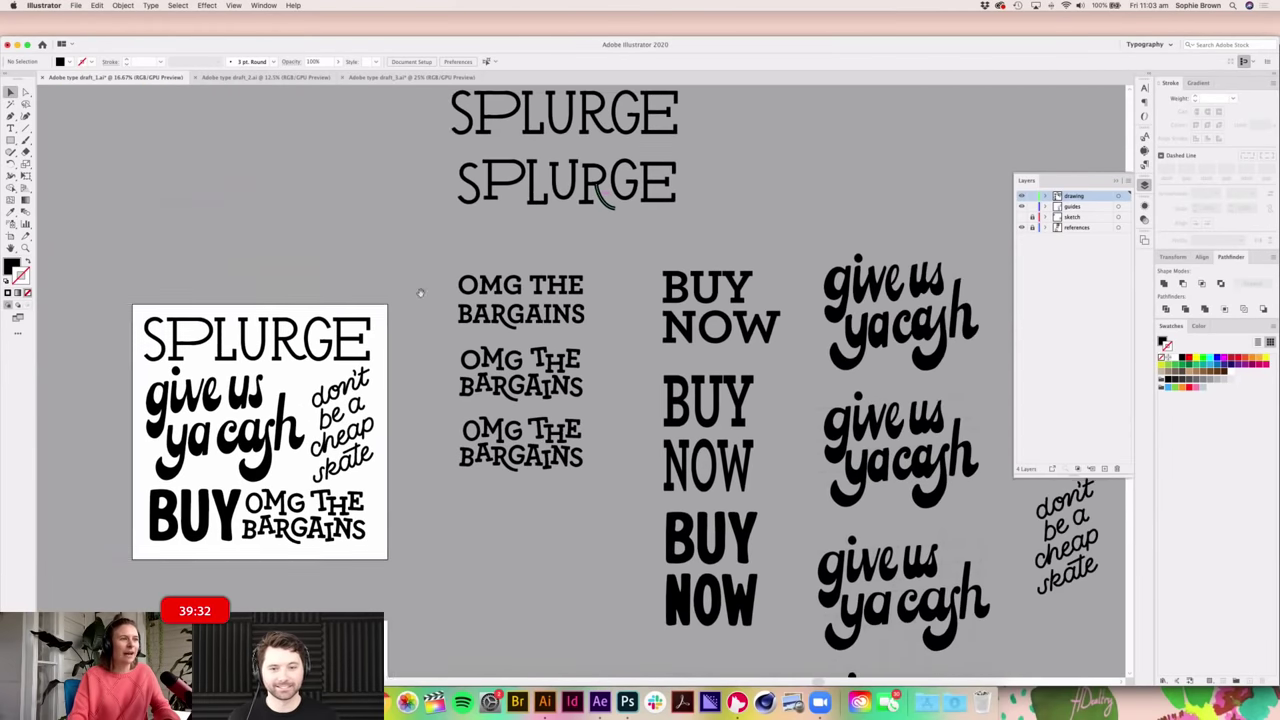
pyautogui.hscroll(4, 288, 302)
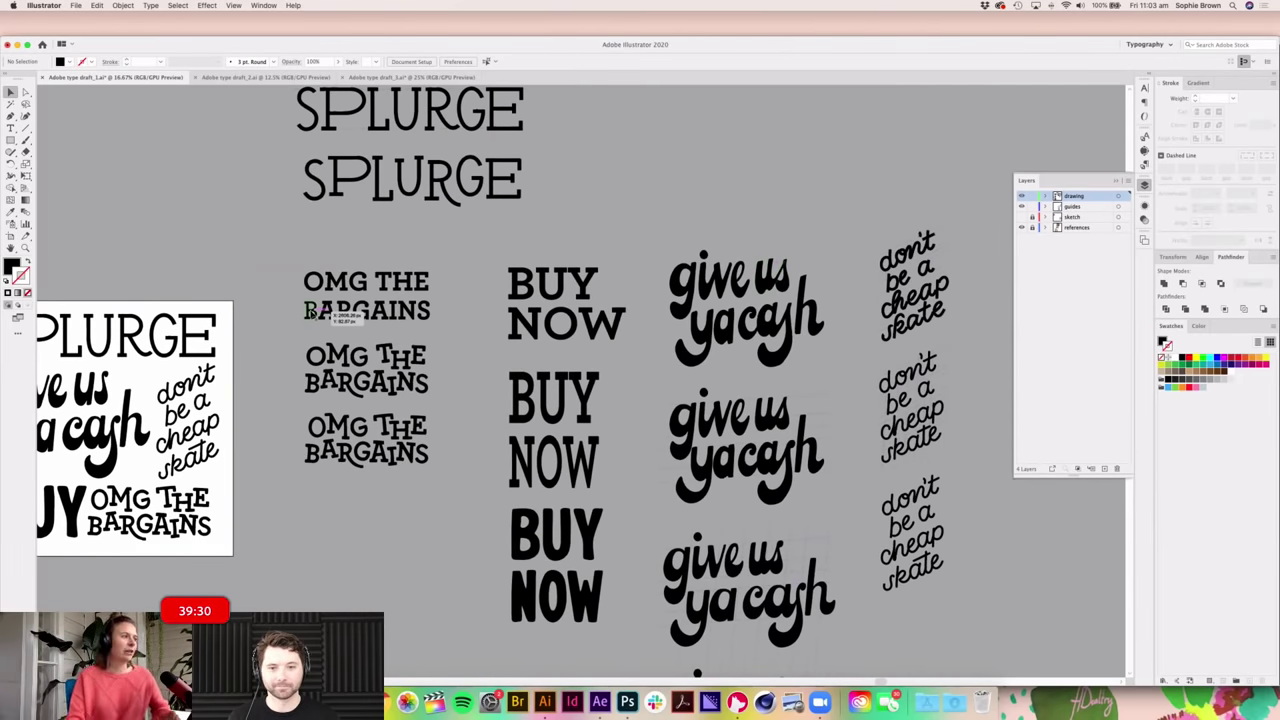
pyautogui.hscroll(2, 477, 374)
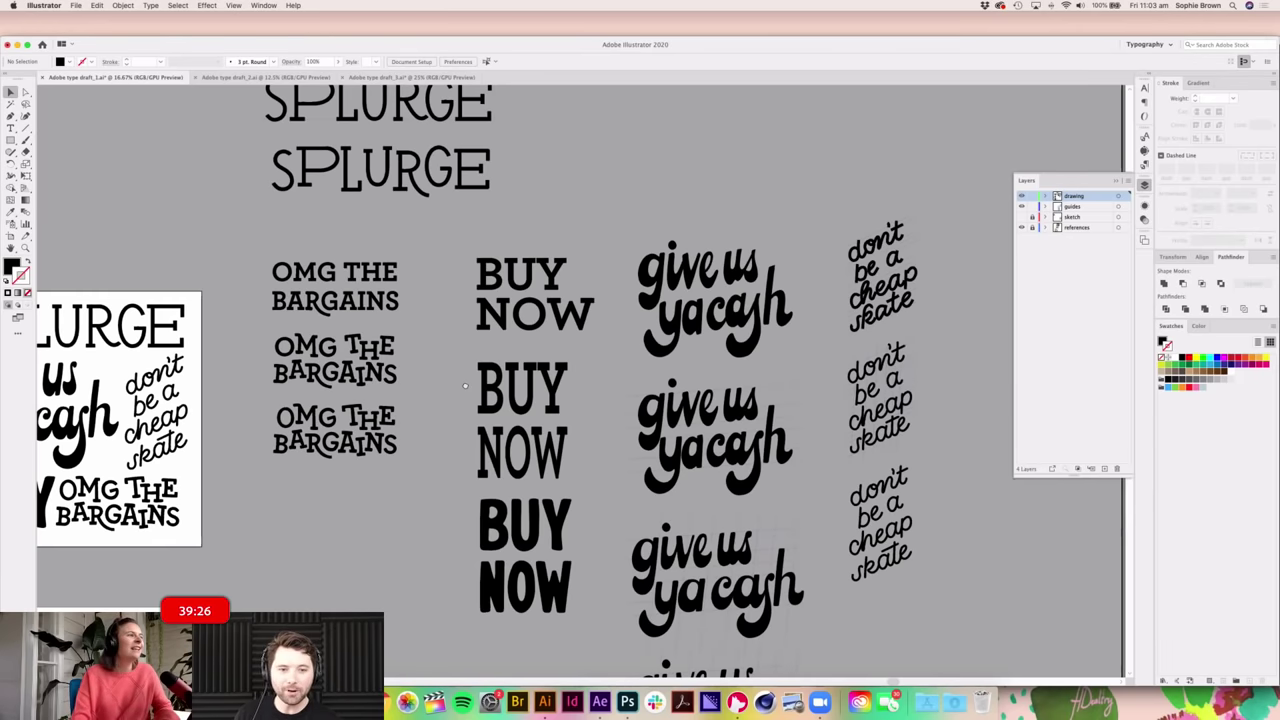
pyautogui.moveTo(465, 385); pyautogui.dragTo(433, 412)
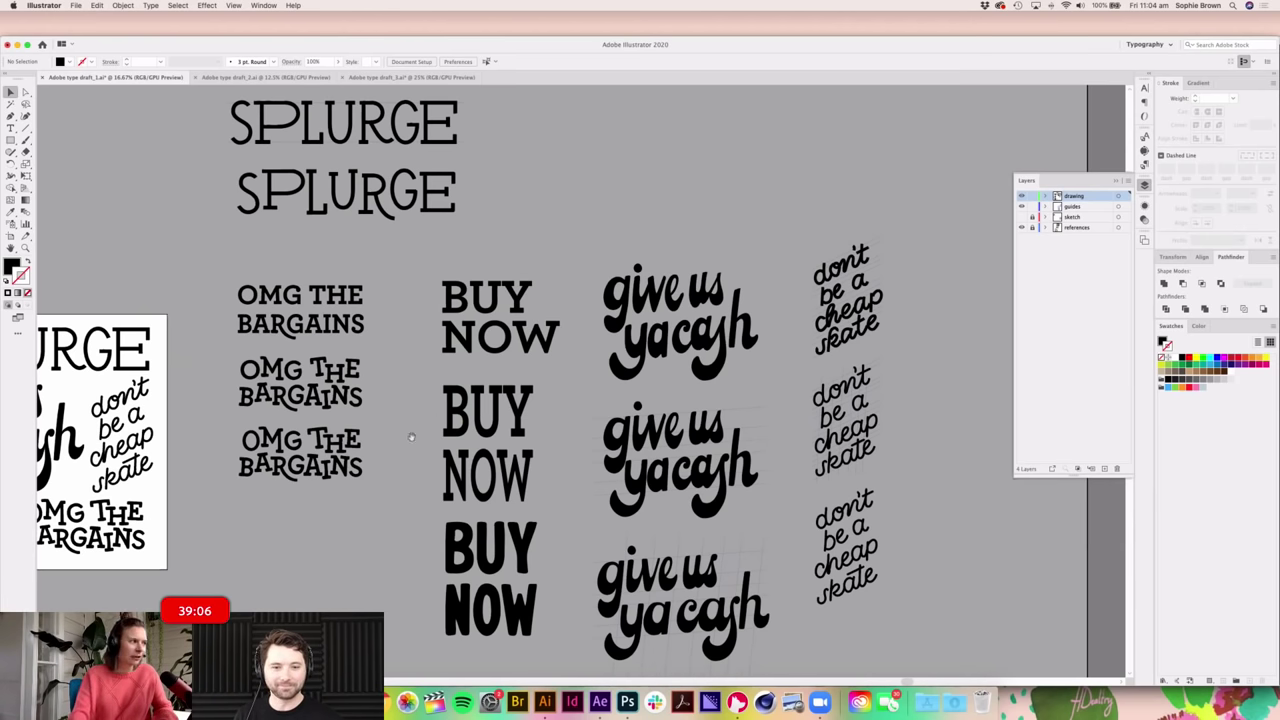
pyautogui.scroll(3, 410, 437)
pyautogui.hscroll(-3, 410, 437)
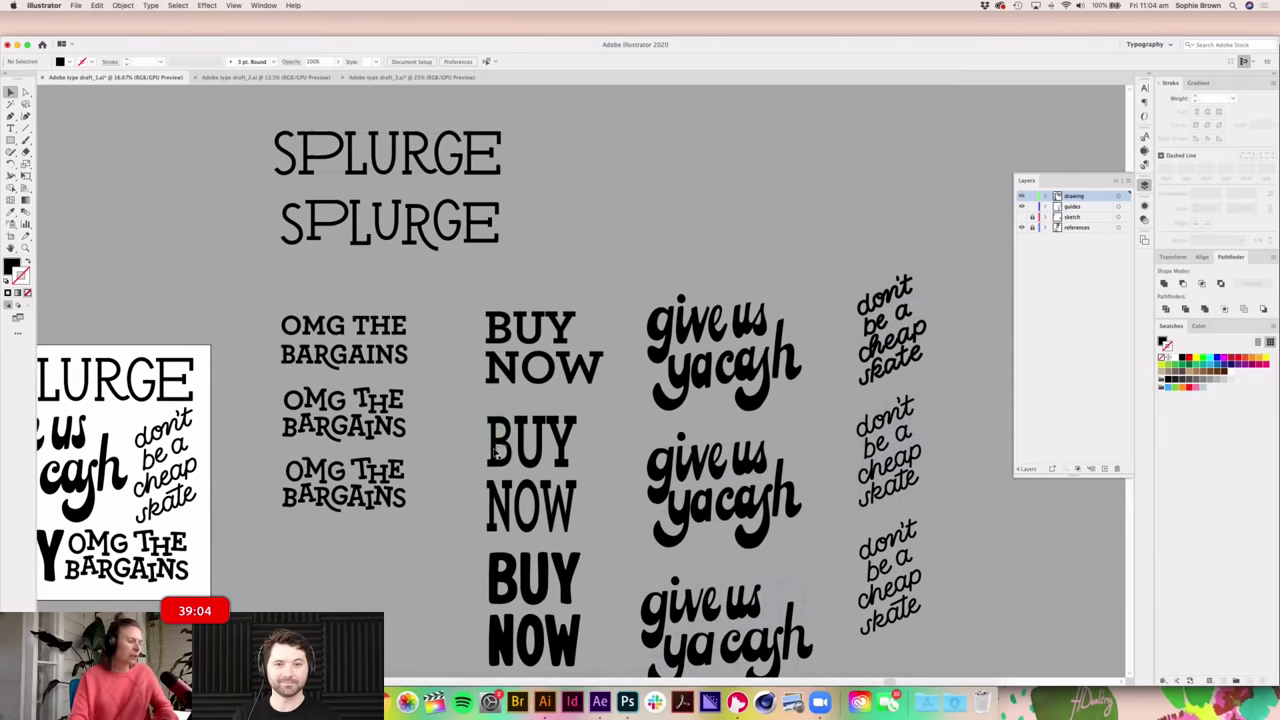
# Step: Examine the three "OMG THE BARGAINS" variations up close, checking the straight-set version as a selected object
pyautogui.press('super+equal')
pyautogui.hscroll(-3, 540, 413)
pyautogui.scroll(-1, 540, 413)
pyautogui.hscroll(-1, 540, 413)
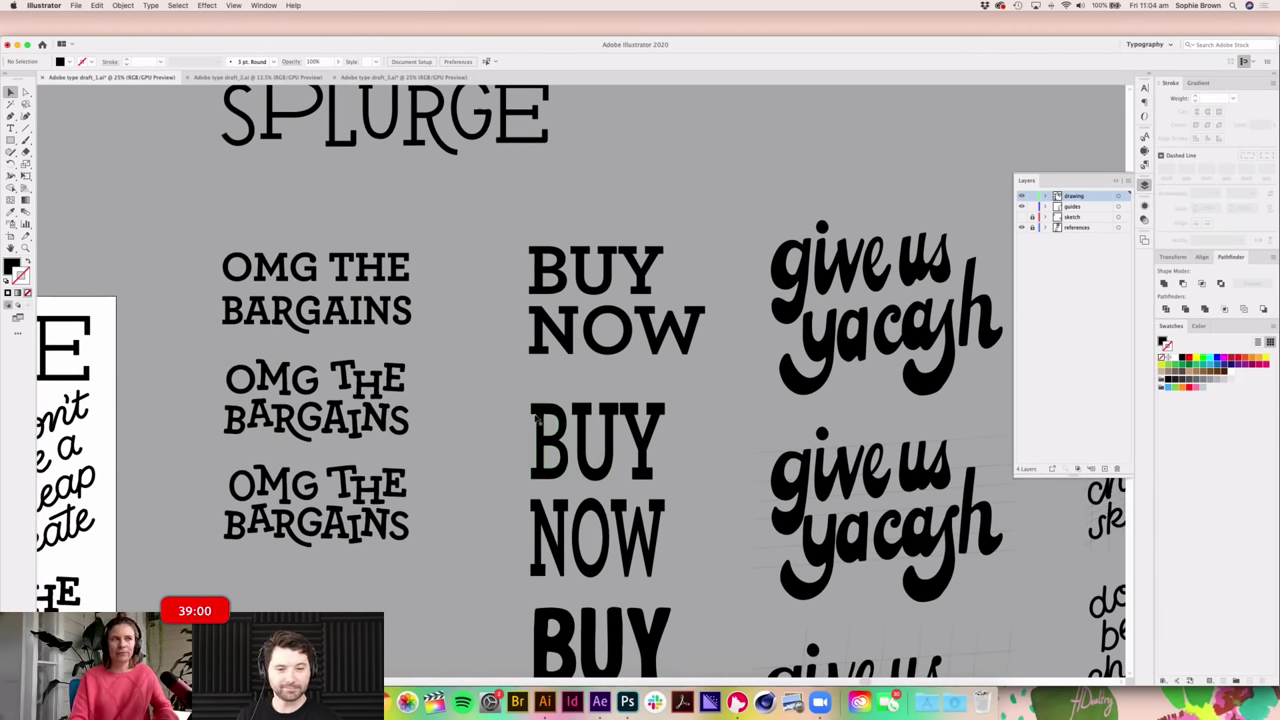
pyautogui.click(296, 269)
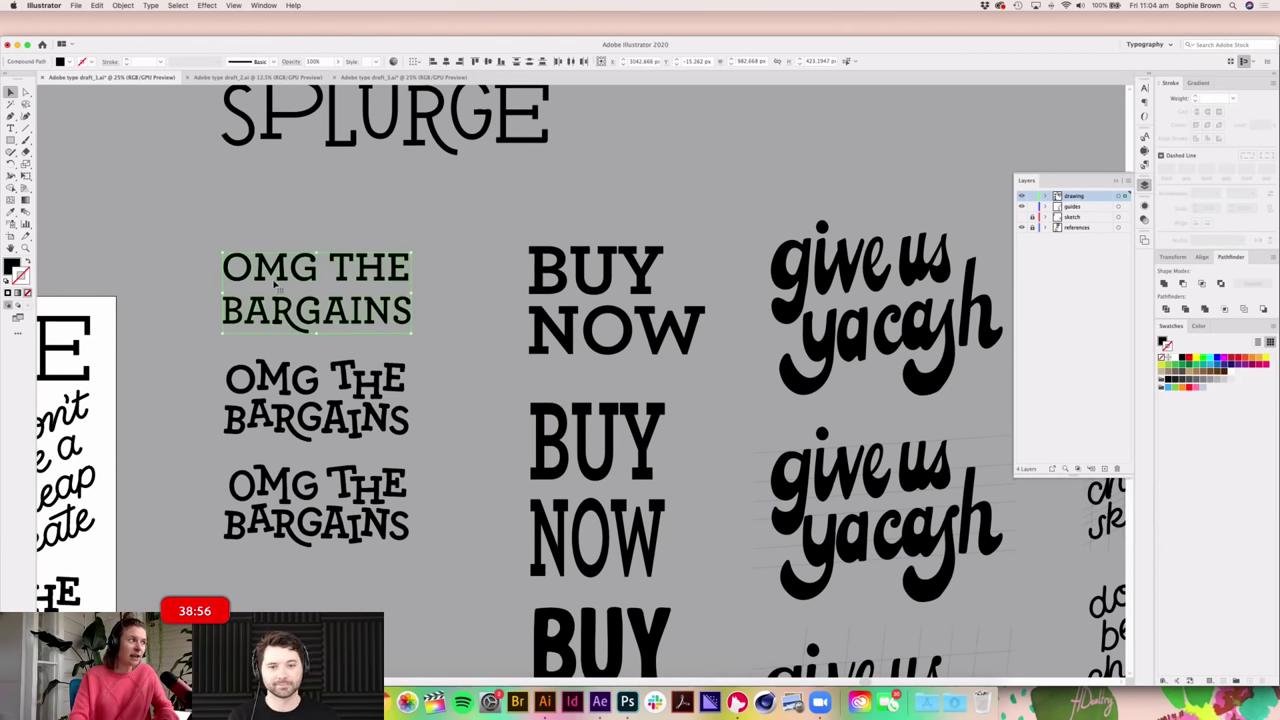
pyautogui.click(213, 406)
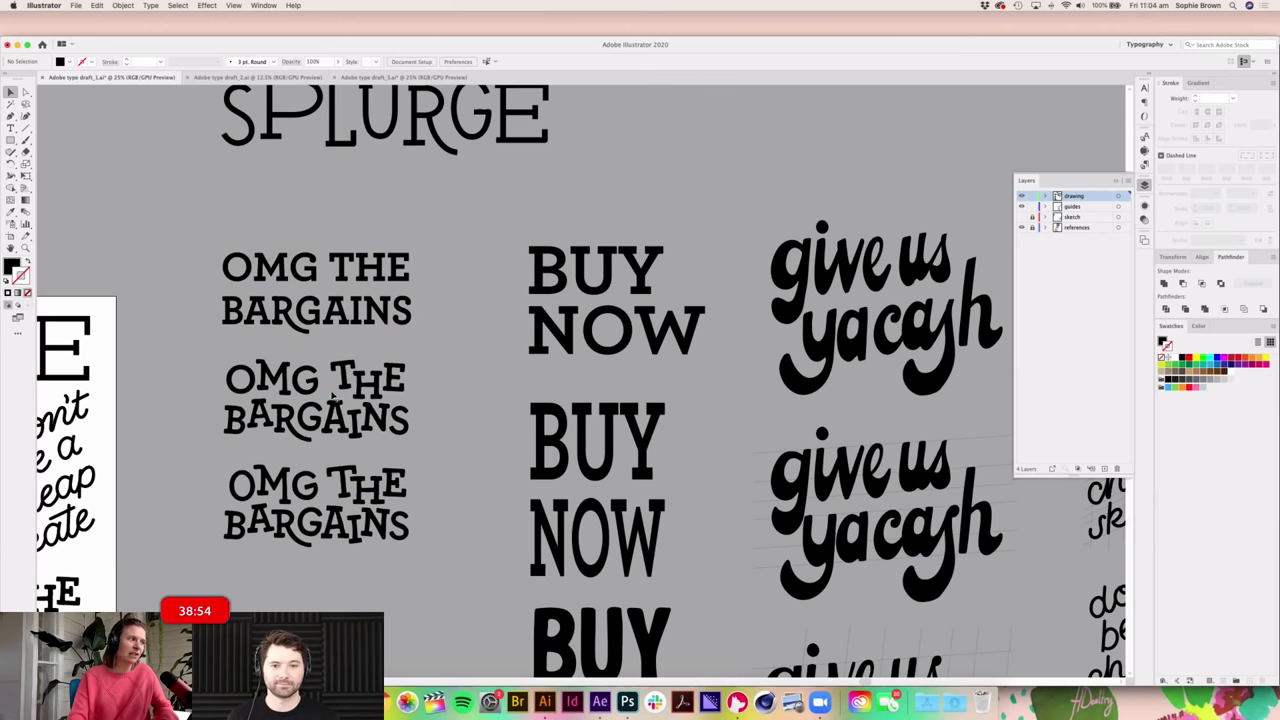
# Step: Examine the "BUY NOW", "give us ya cash" and "don't be a cheap skate" variations for differences in letterforms and spacing
pyautogui.hscroll(10, 573, 492)
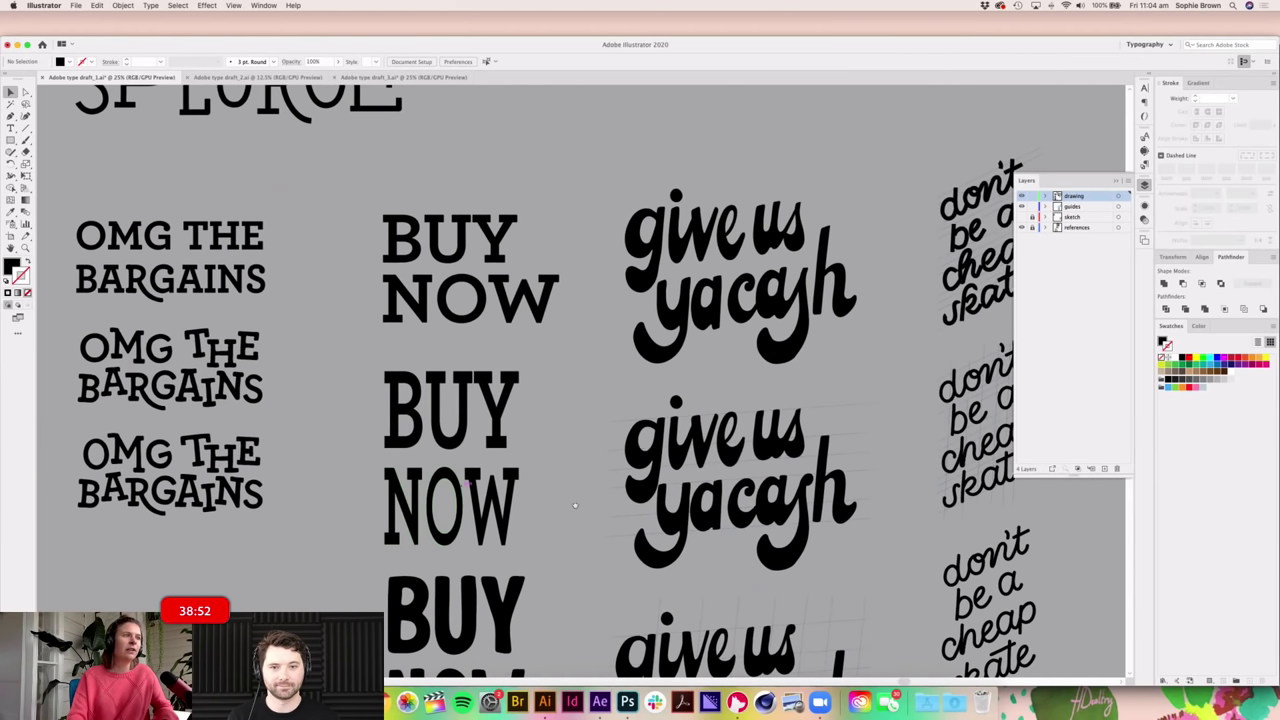
pyautogui.hscroll(3, 573, 492)
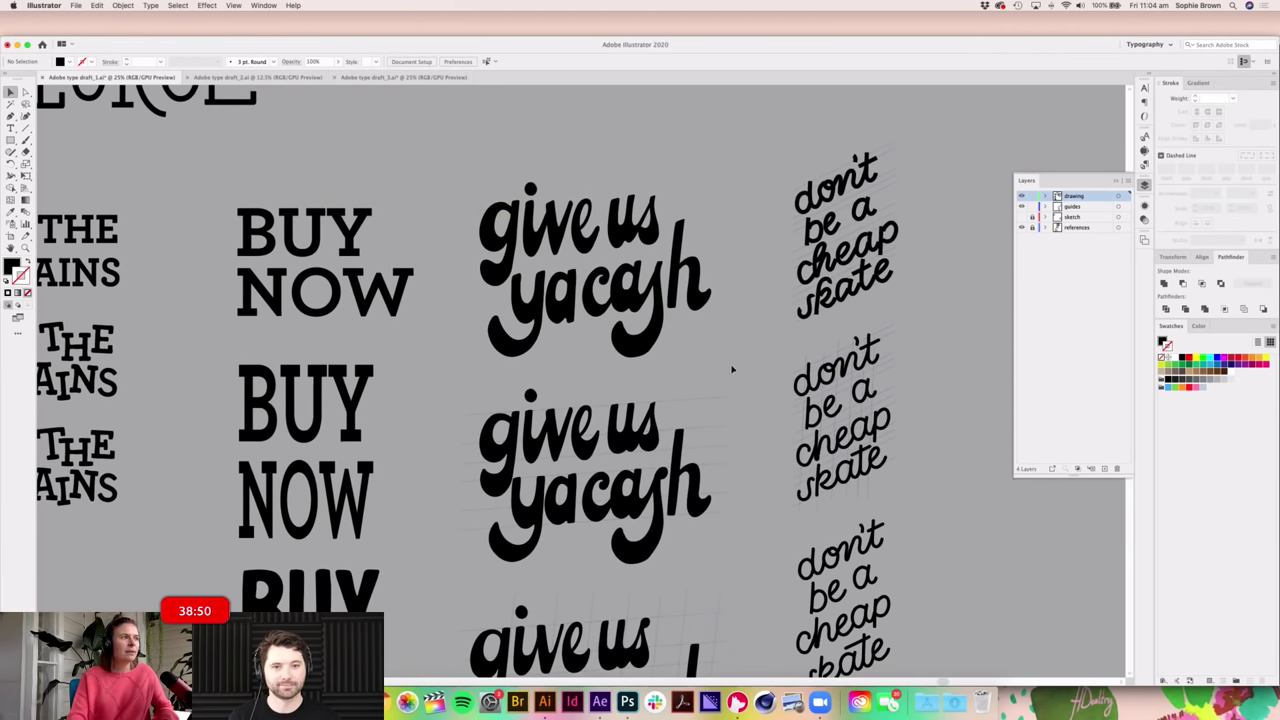
pyautogui.click(497, 217)
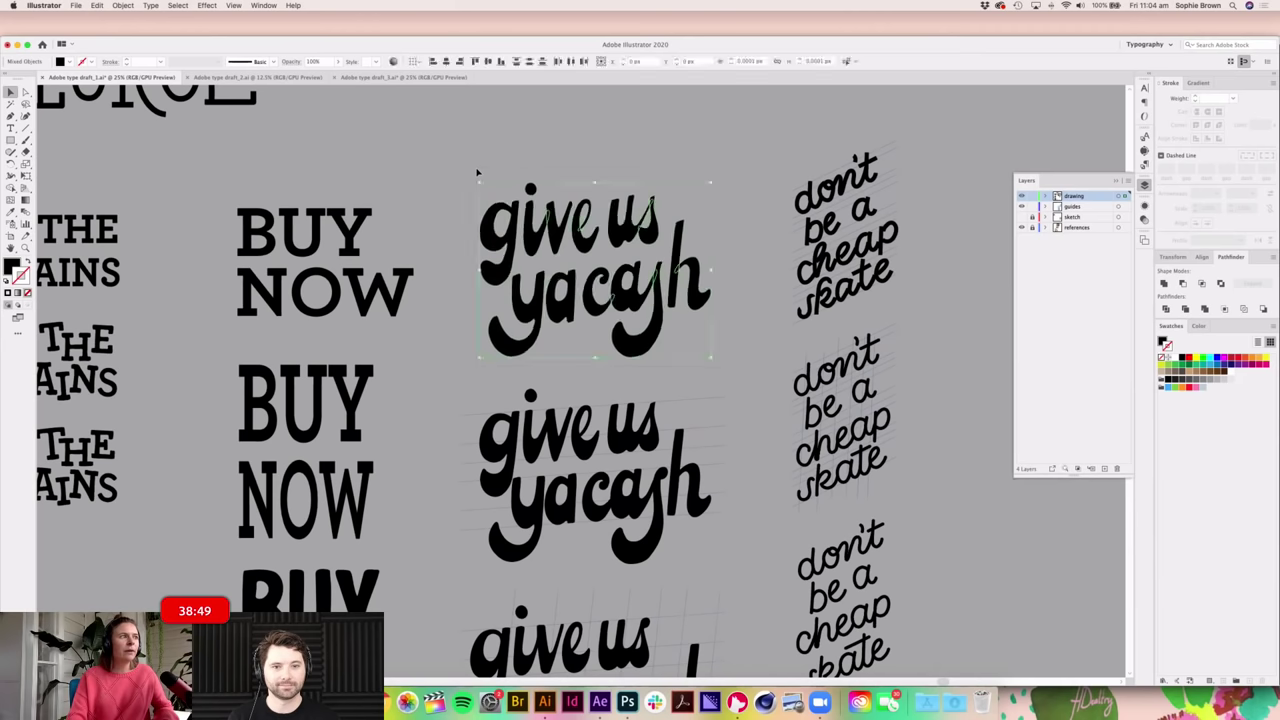
pyautogui.click(476, 314)
pyautogui.scroll(-3, 475, 445)
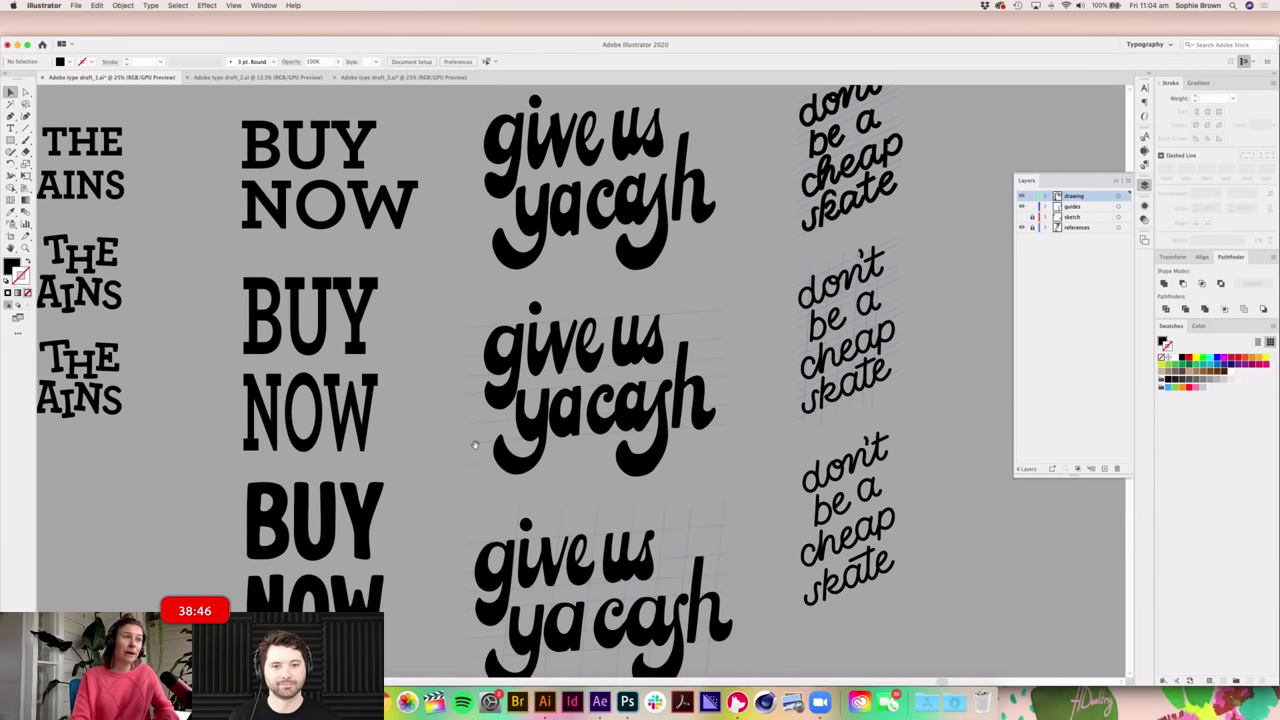
pyautogui.scroll(-5, 475, 445)
pyautogui.scroll(-5, 465, 466)
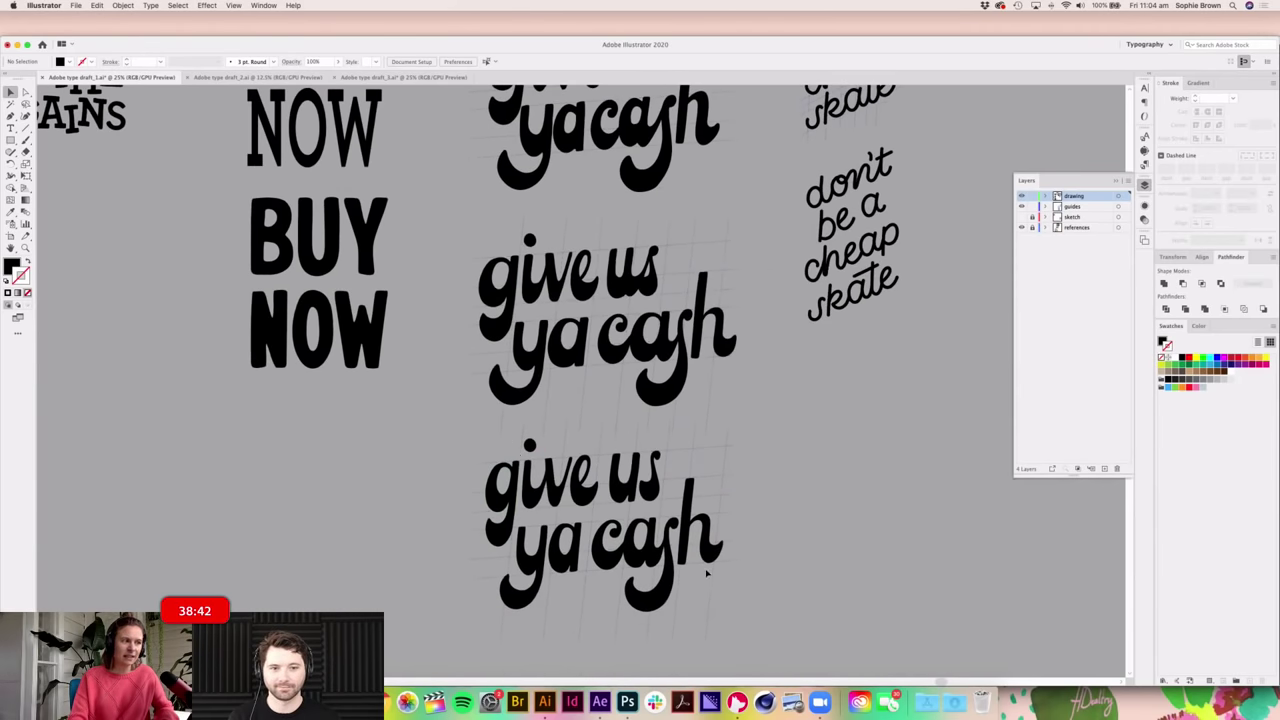
pyautogui.scroll(9, 770, 310)
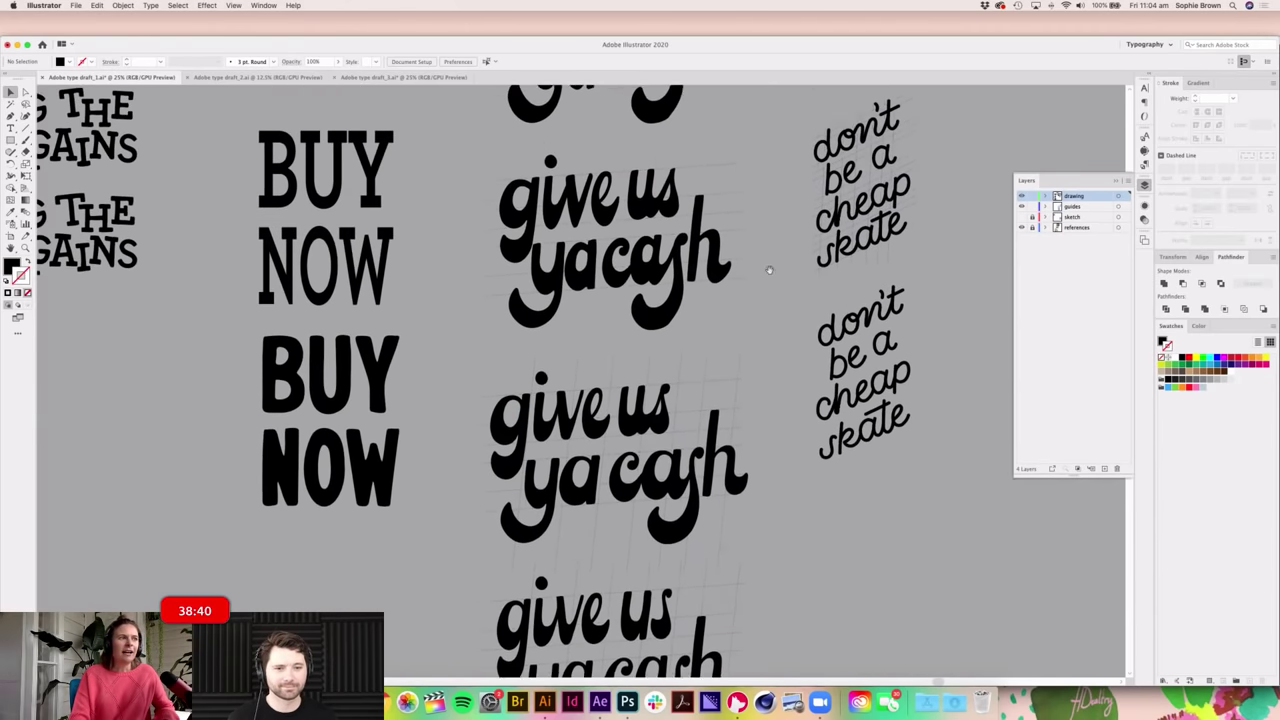
pyautogui.press('super+minus')
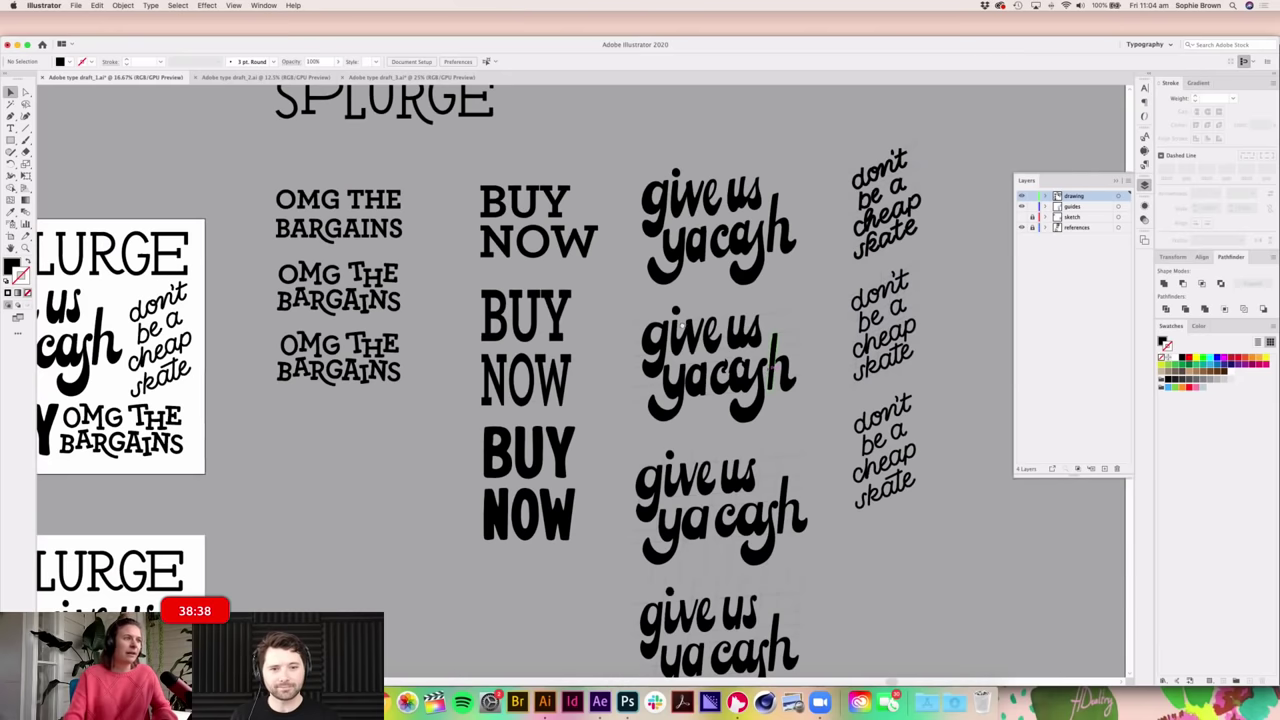
pyautogui.hscroll(3, 640, 257)
pyautogui.scroll(-2, 640, 257)
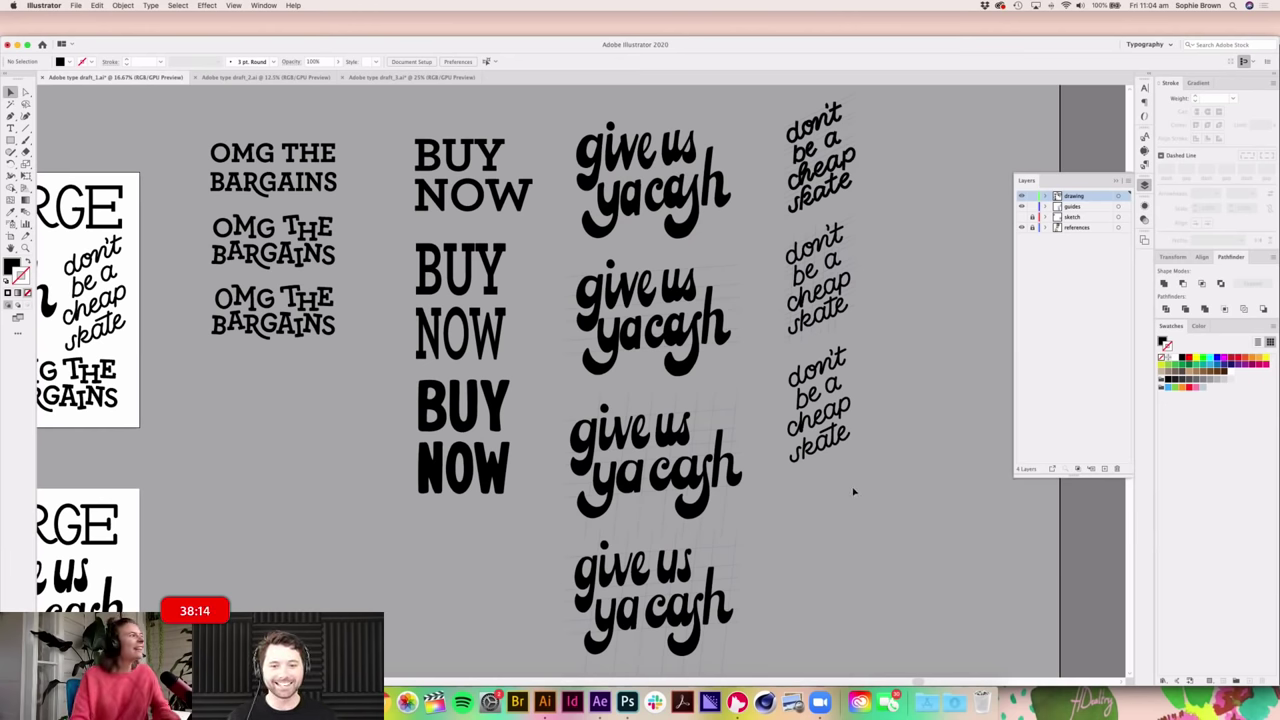
pyautogui.moveTo(891, 468); pyautogui.dragTo(885, 471)
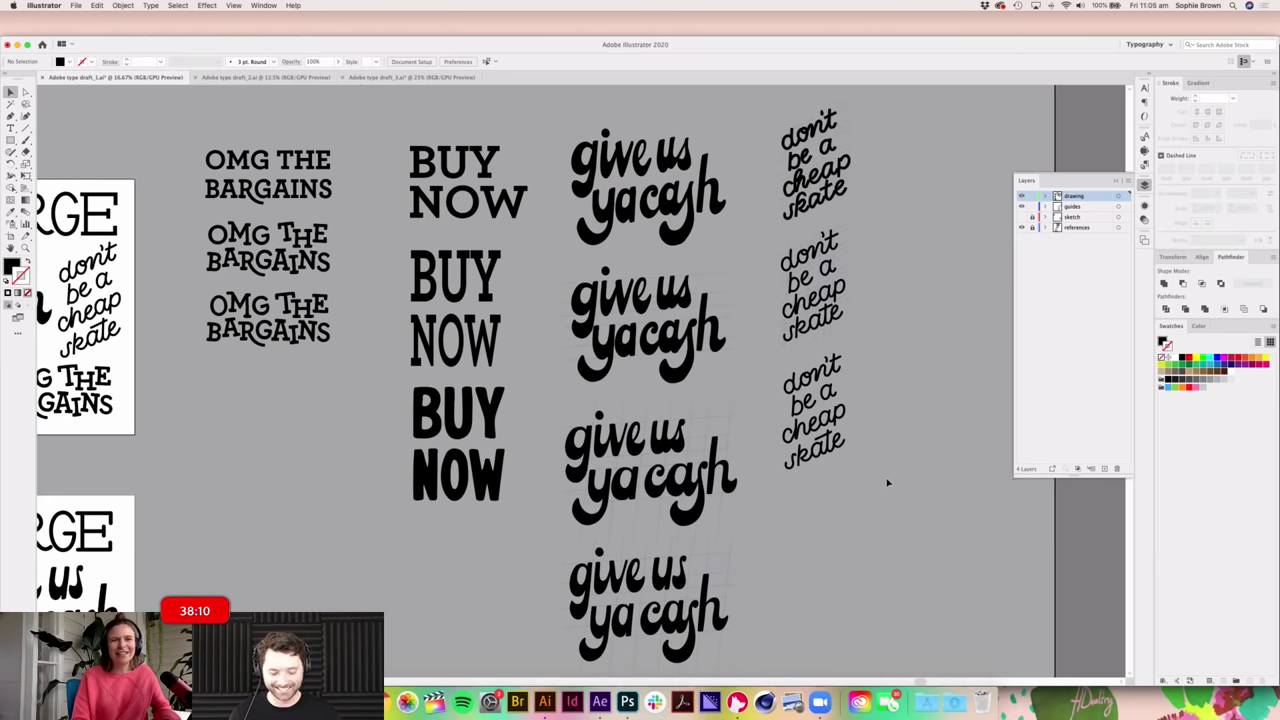
# Step: Inspect the "don't be a cheap skate" and "give us ya cash" variations up close, selecting individual parts of the lettering
pyautogui.moveTo(737, 257); pyautogui.dragTo(702, 293)
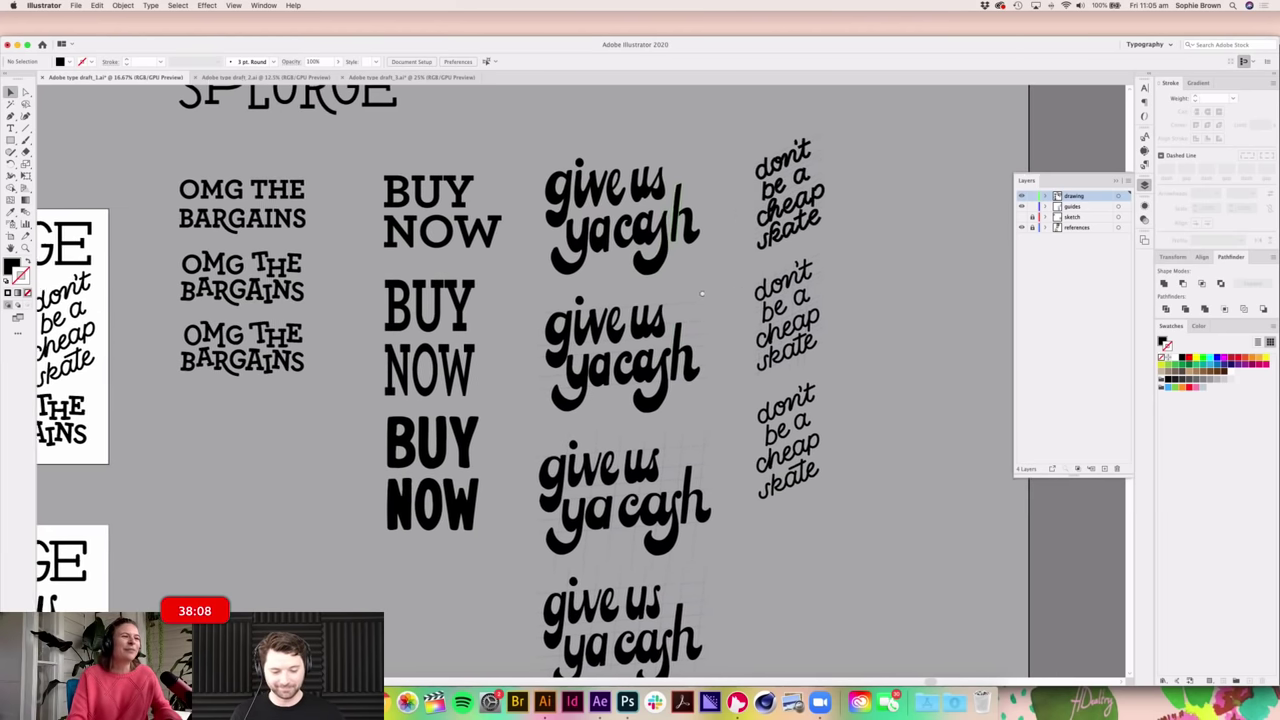
pyautogui.hscroll(3, 702, 293)
pyautogui.moveTo(768, 315); pyautogui.dragTo(742, 322)
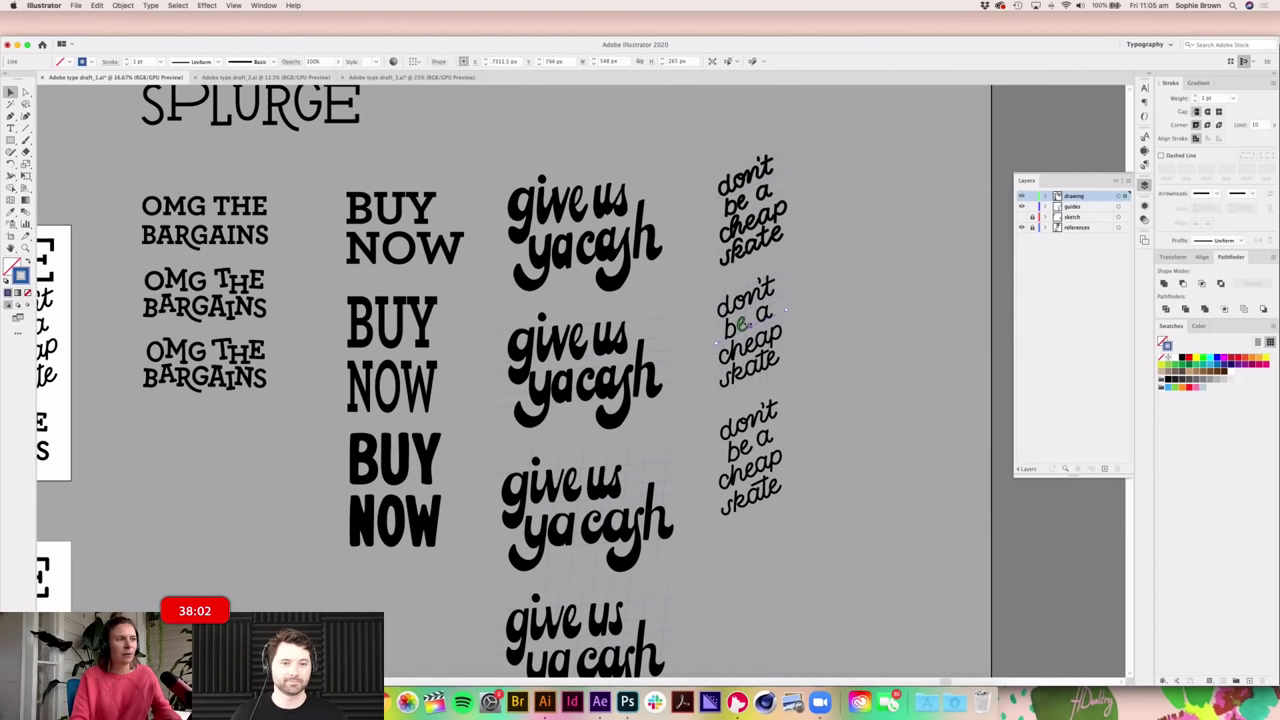
pyautogui.hotkey('ctrl', 'z')
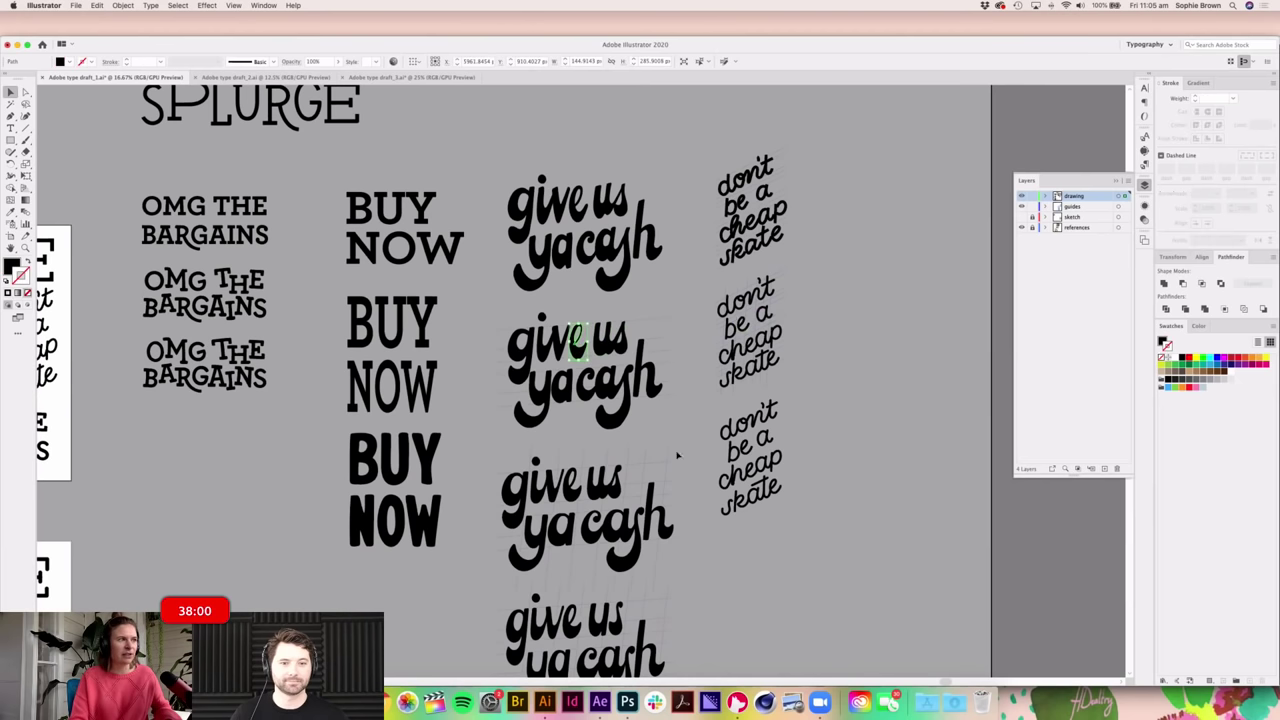
# Step: Compare the first two black-and-white artboards for how "give us ya cash" and "don't be a cheap skate" are arranged
pyautogui.hscroll(-10, 452, 439)
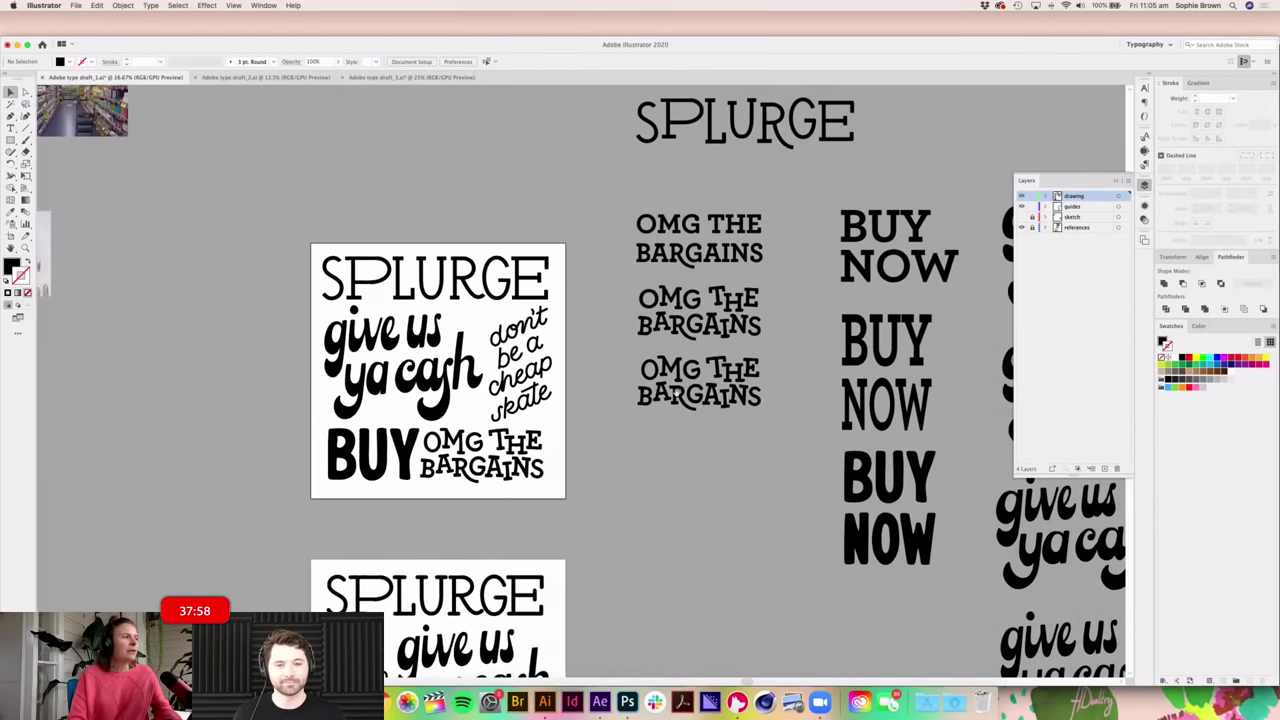
pyautogui.scroll(-5, 613, 425)
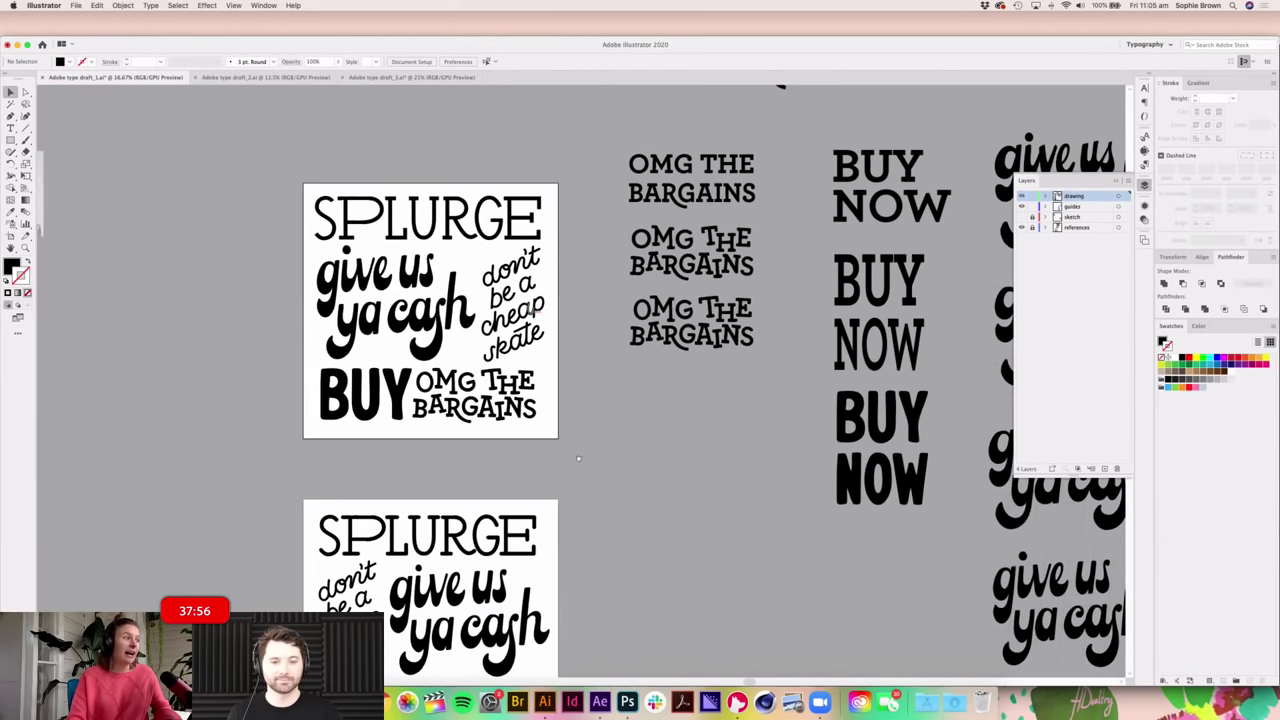
pyautogui.scroll(2, 613, 425)
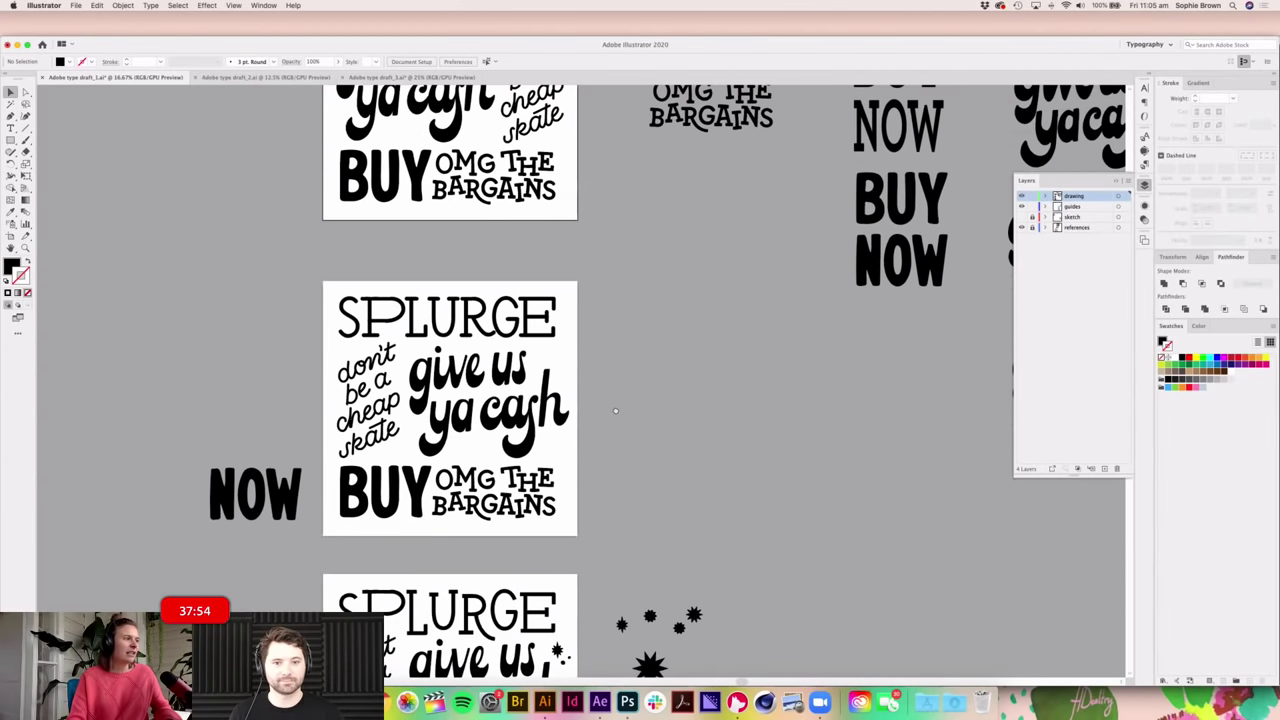
pyautogui.scroll(2, 619, 361)
pyautogui.scroll(-1, 620, 380)
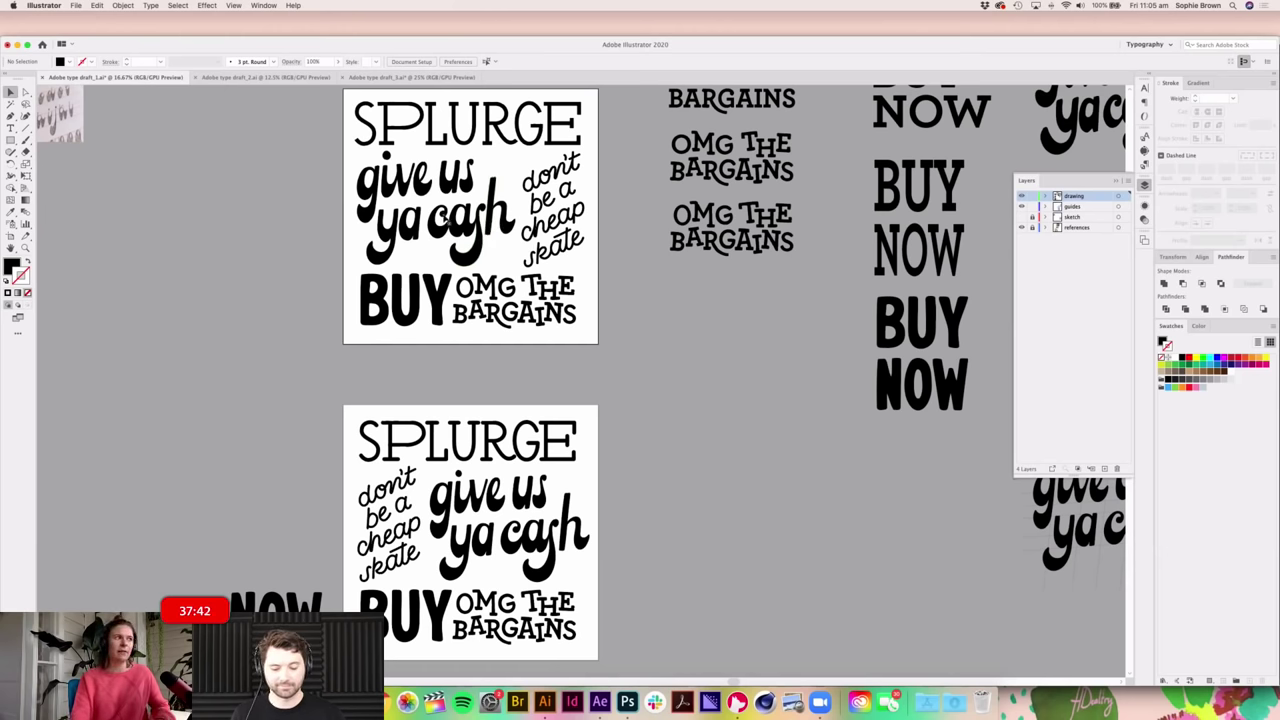
pyautogui.scroll(-3, 515, 443)
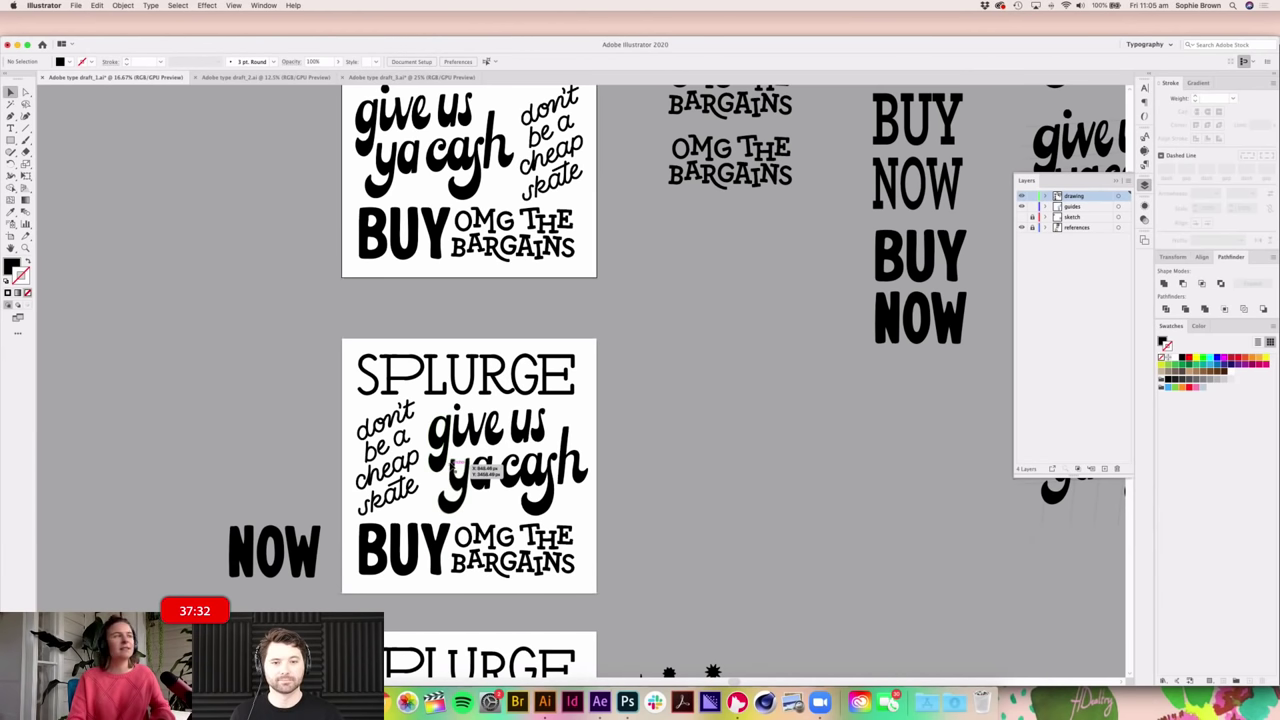
pyautogui.scroll(-5, 530, 482)
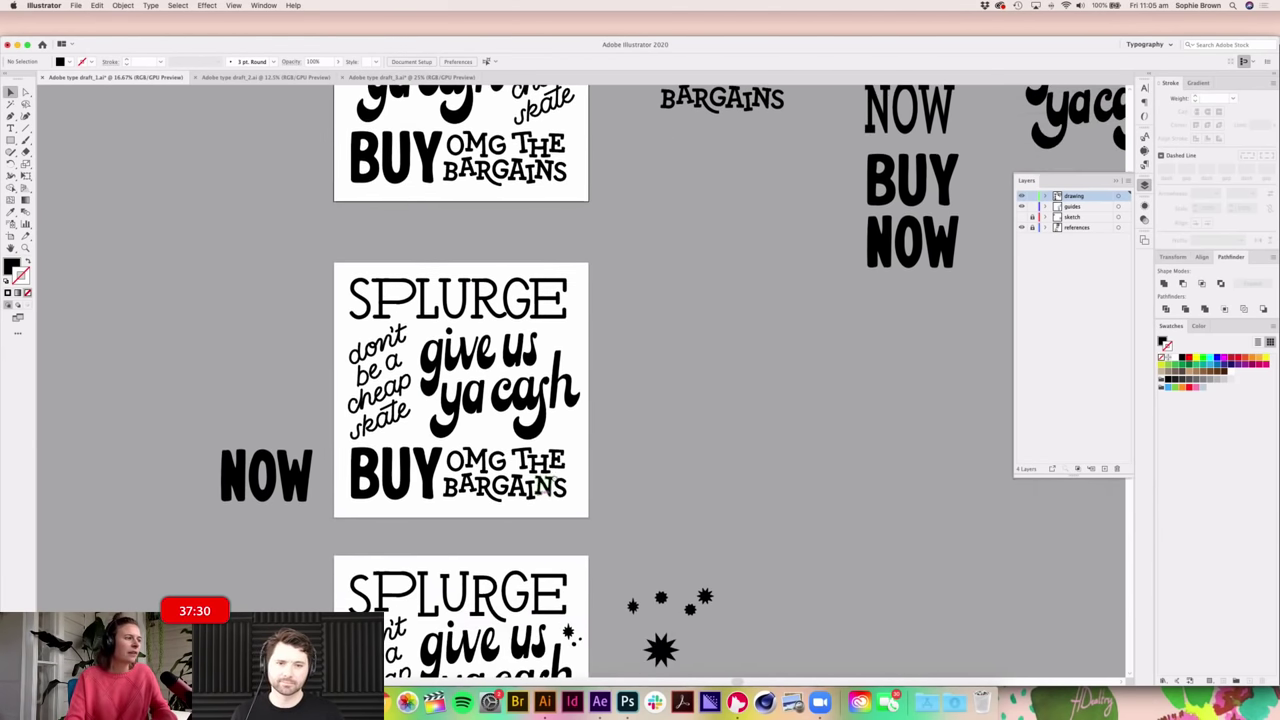
# Step: Examine the loose star shapes beside the third artboard, selecting a large and a small one, and compare the layout with the artboard above
pyautogui.scroll(-2, 576, 485)
pyautogui.click(659, 438)
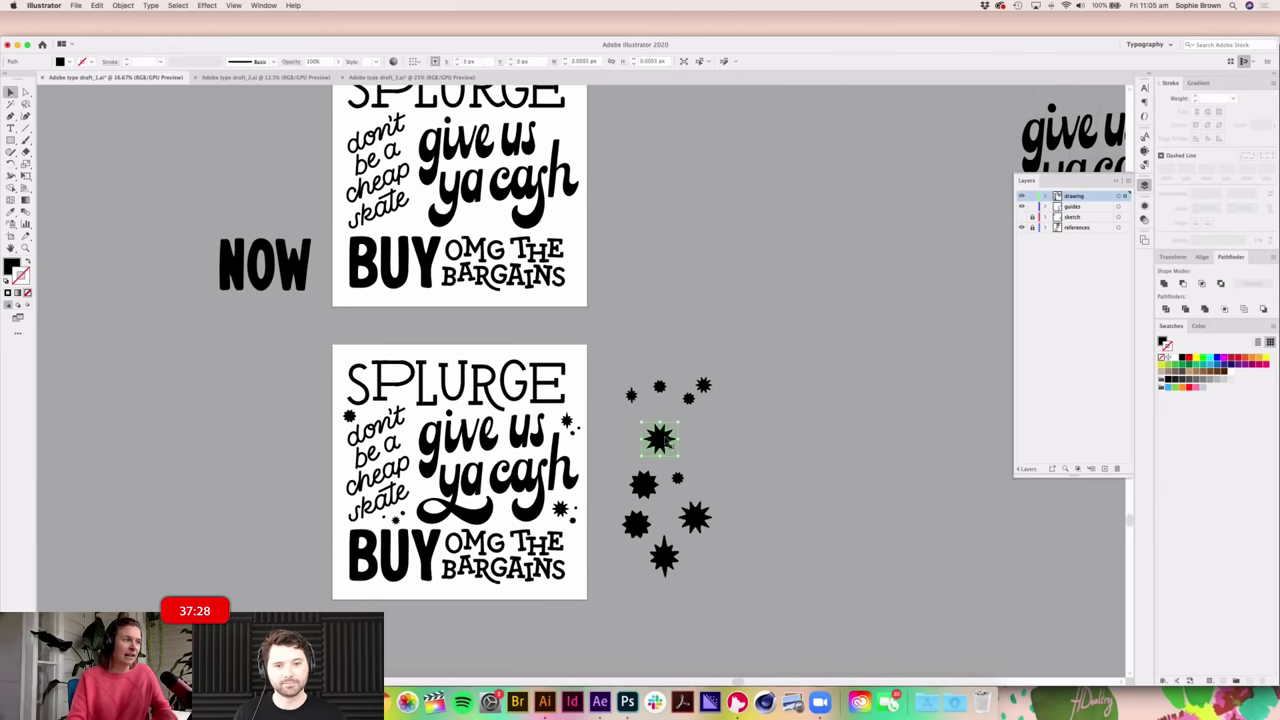
pyautogui.click(632, 395)
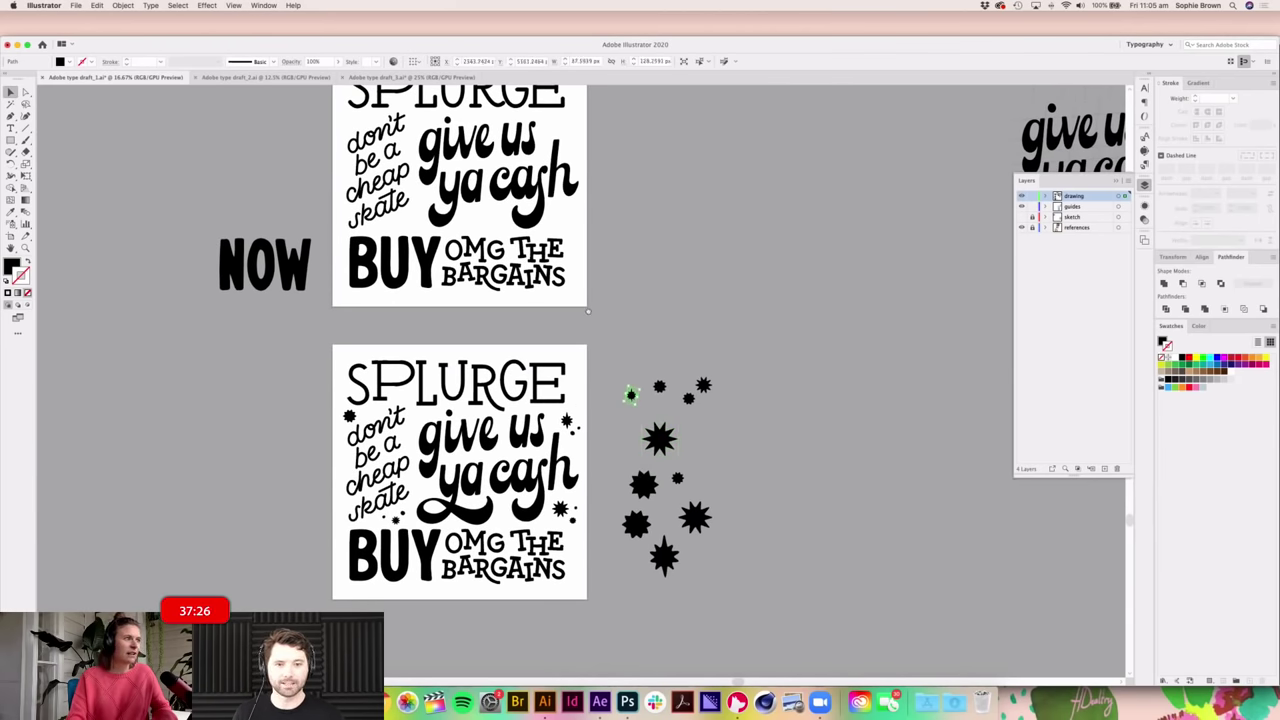
pyautogui.scroll(2, 588, 310)
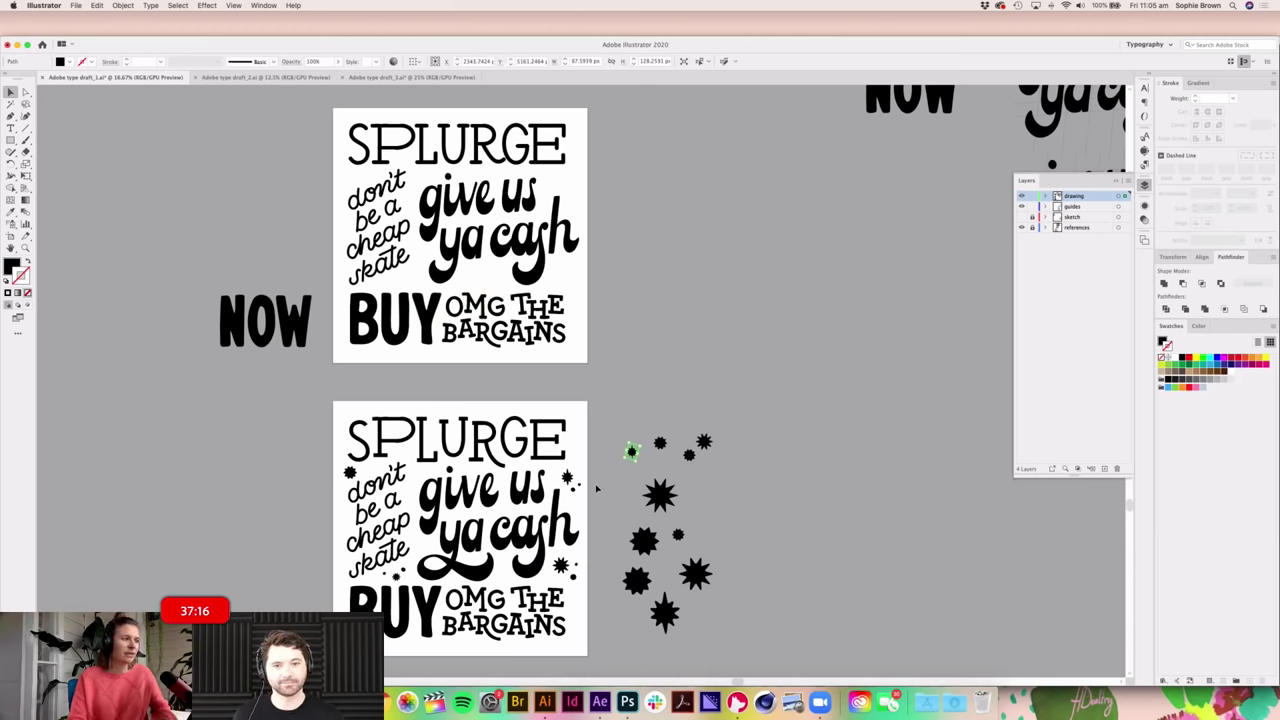
pyautogui.scroll(-2, 600, 480)
pyautogui.scroll(1, 603, 505)
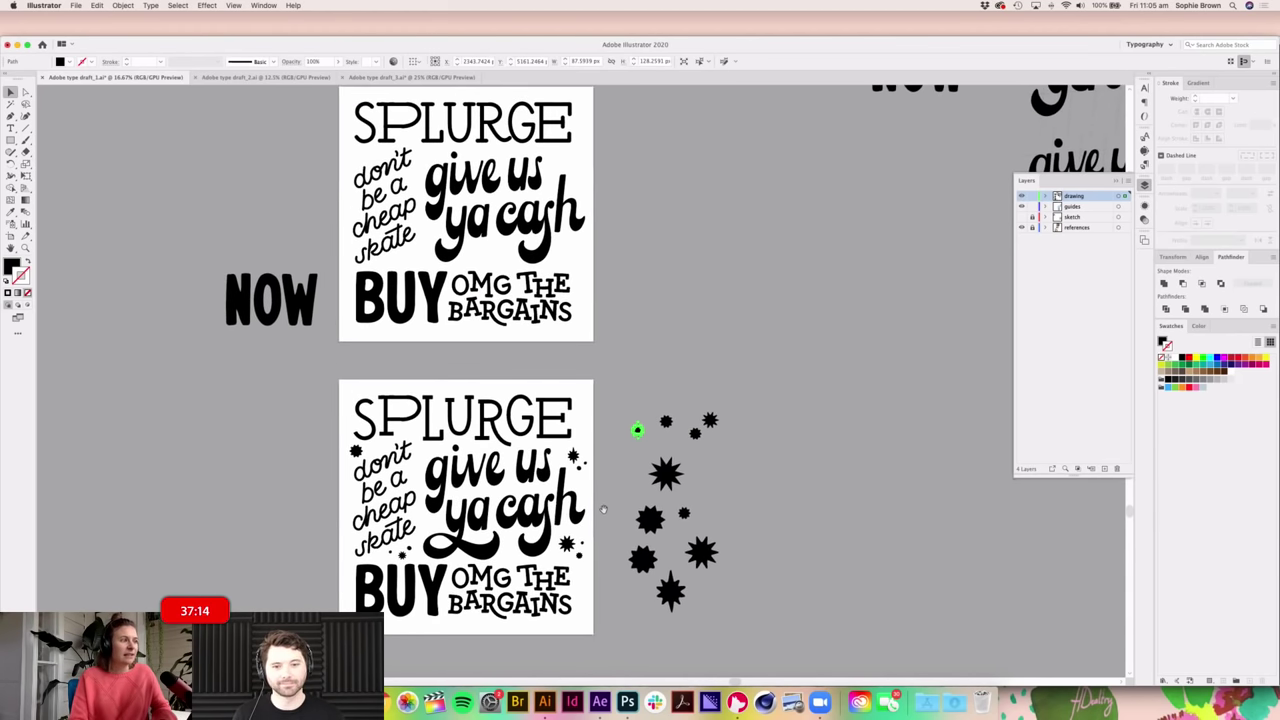
pyautogui.scroll(-1, 603, 505)
pyautogui.scroll(-2, 590, 503)
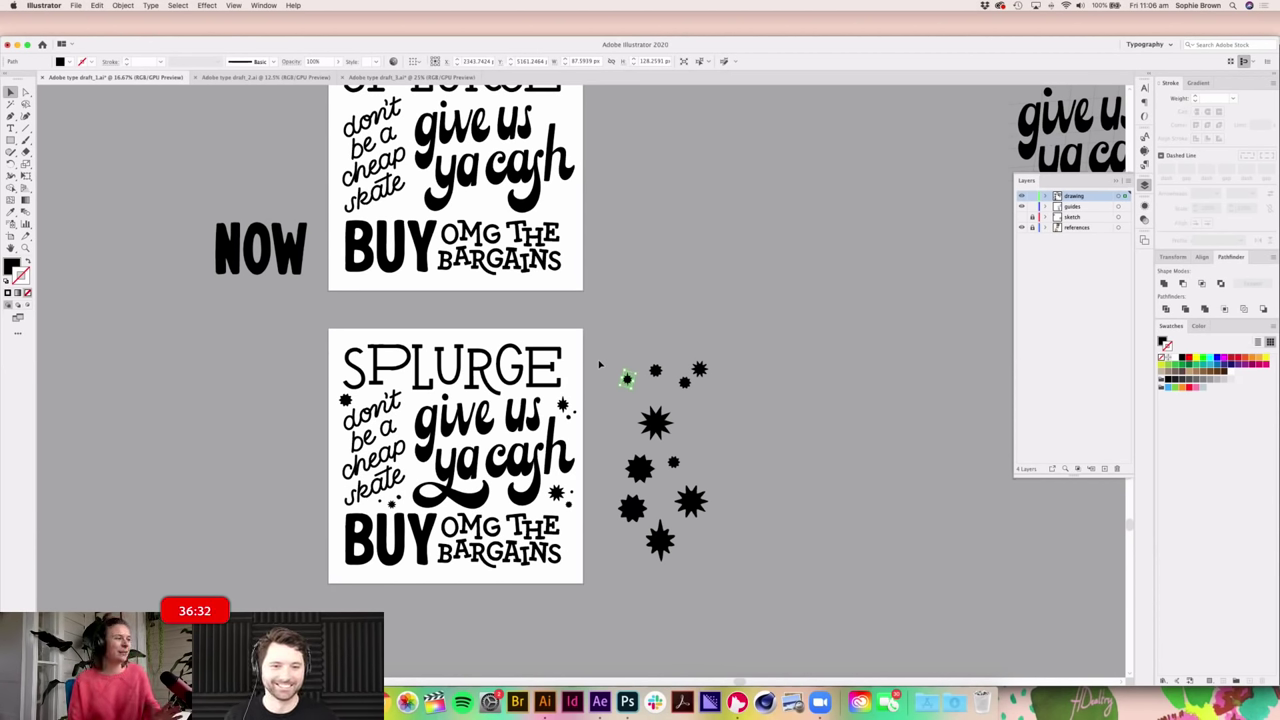
# Step: Examine the third artboard with its star decorations at closer range and clear the selection
pyautogui.press('super+equal')
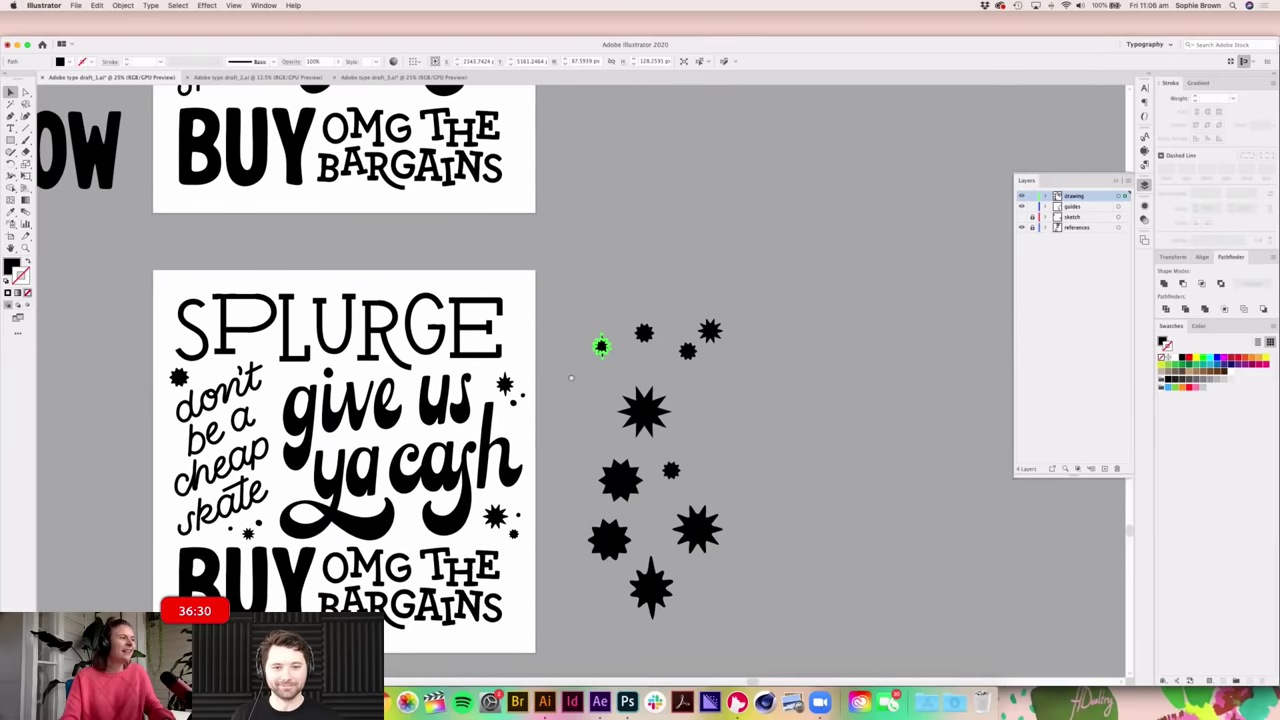
pyautogui.scroll(-3, 571, 377)
pyautogui.hscroll(-3, 571, 377)
pyautogui.click(634, 363)
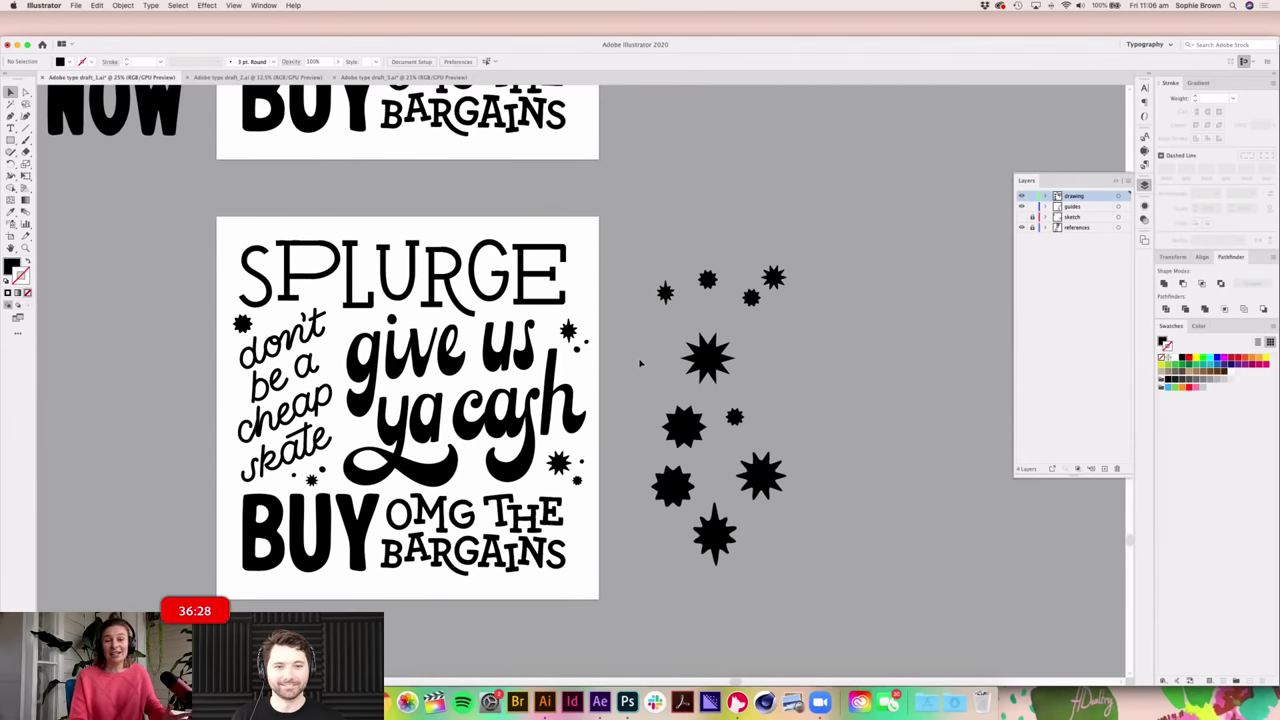
# Step: Compare the black-and-white layout with the coloured versions in Adobe type draft_2.ai, ending on the coloured document
pyautogui.click(300, 78)
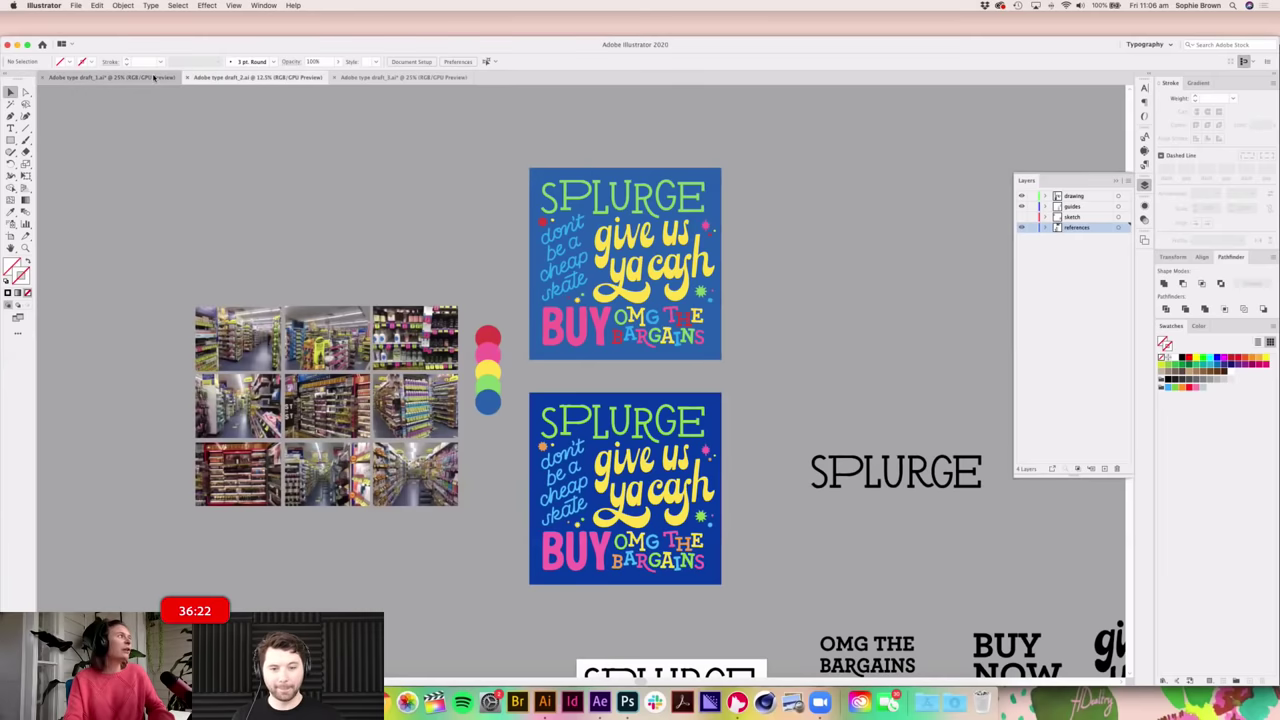
pyautogui.click(170, 77)
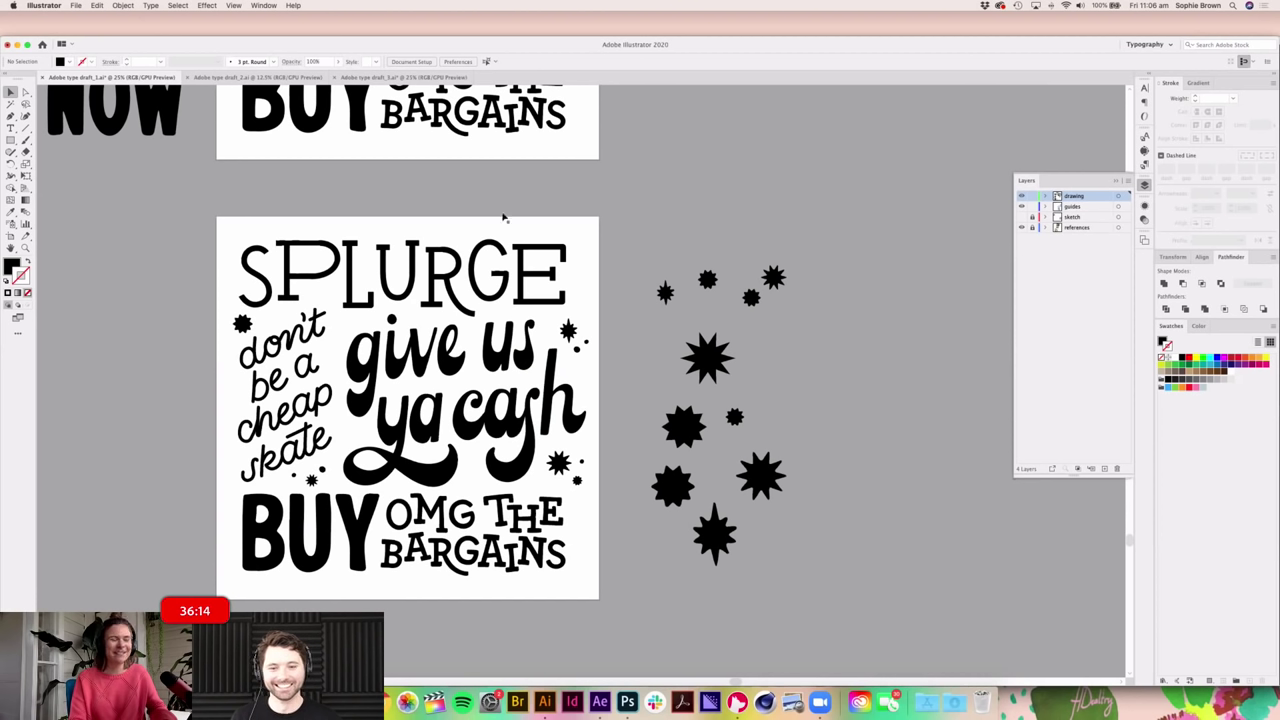
pyautogui.click(295, 78)
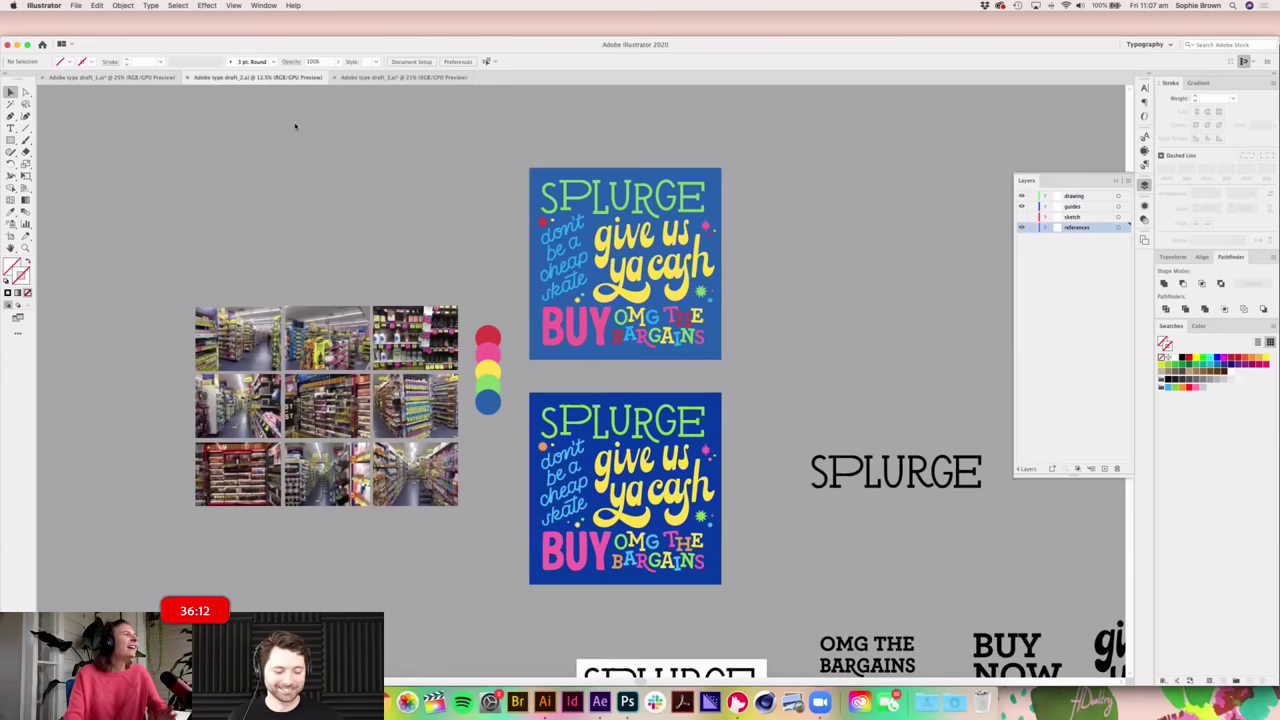
pyautogui.hscroll(1, 490, 255)
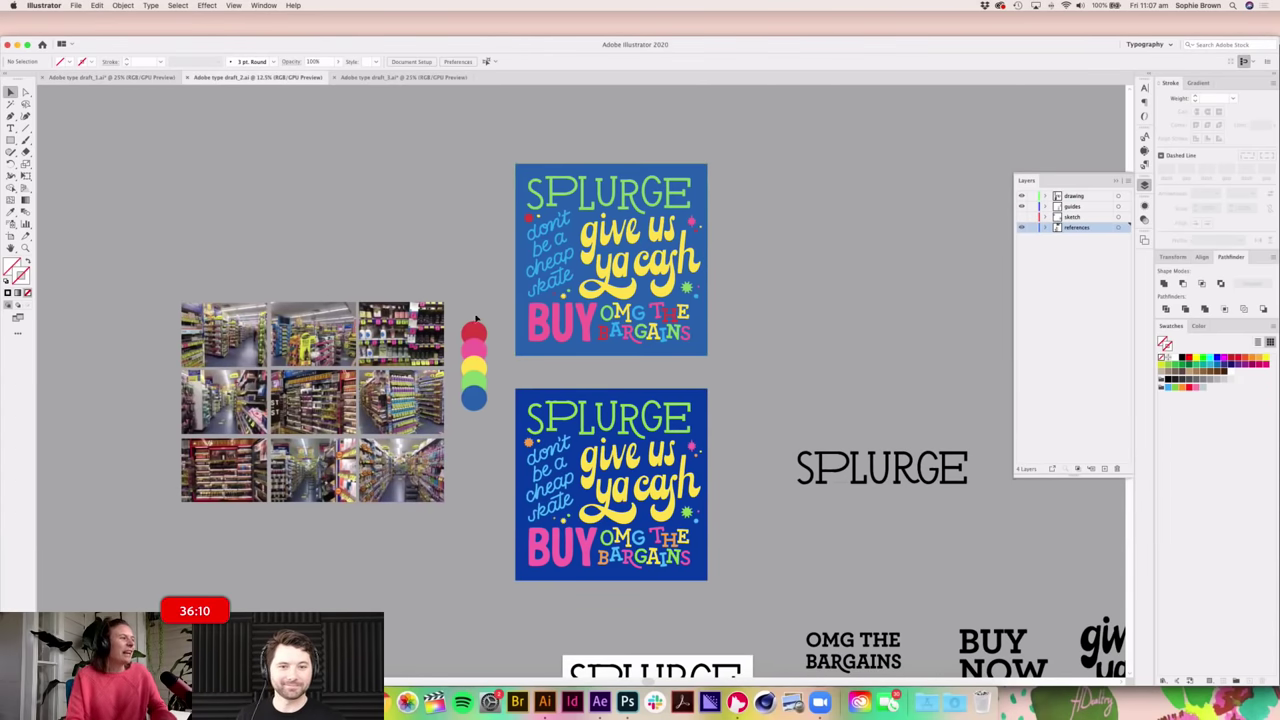
# Step: Select the stack of palette circles and examine it against the store aisle photos and the coloured layouts
pyautogui.click(474, 398)
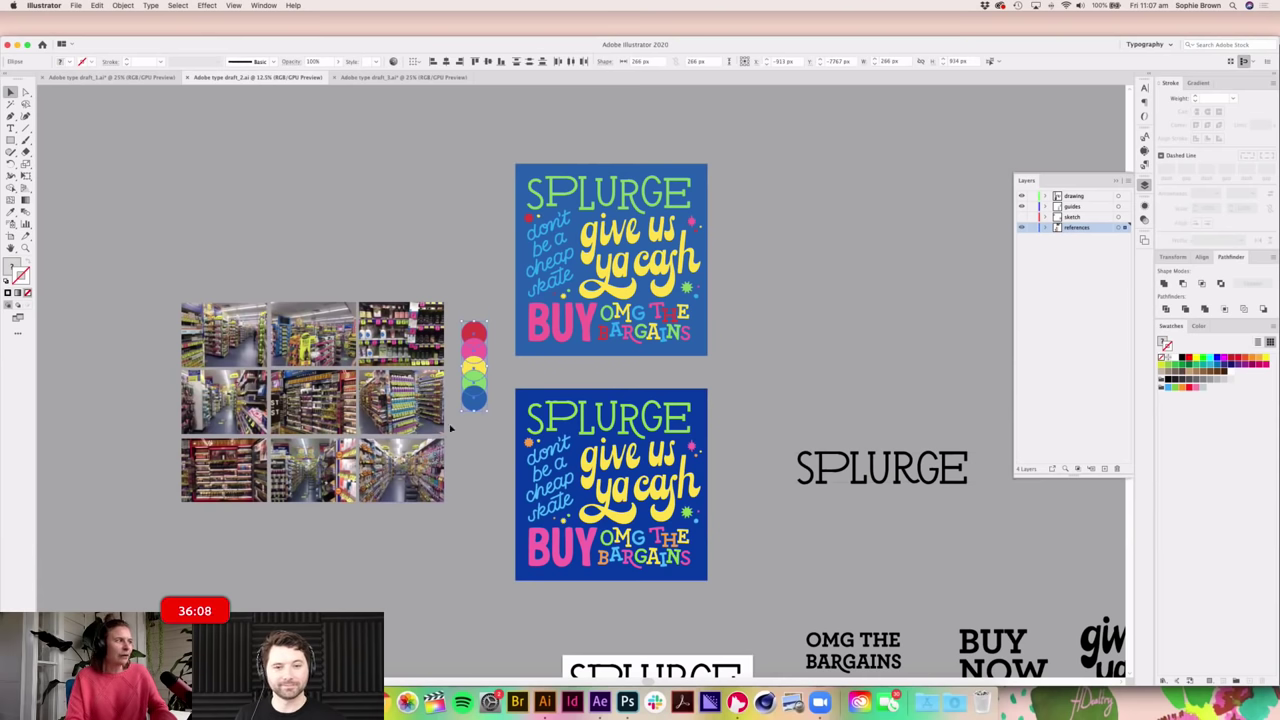
pyautogui.hscroll(1, 493, 293)
pyautogui.scroll(1, 493, 293)
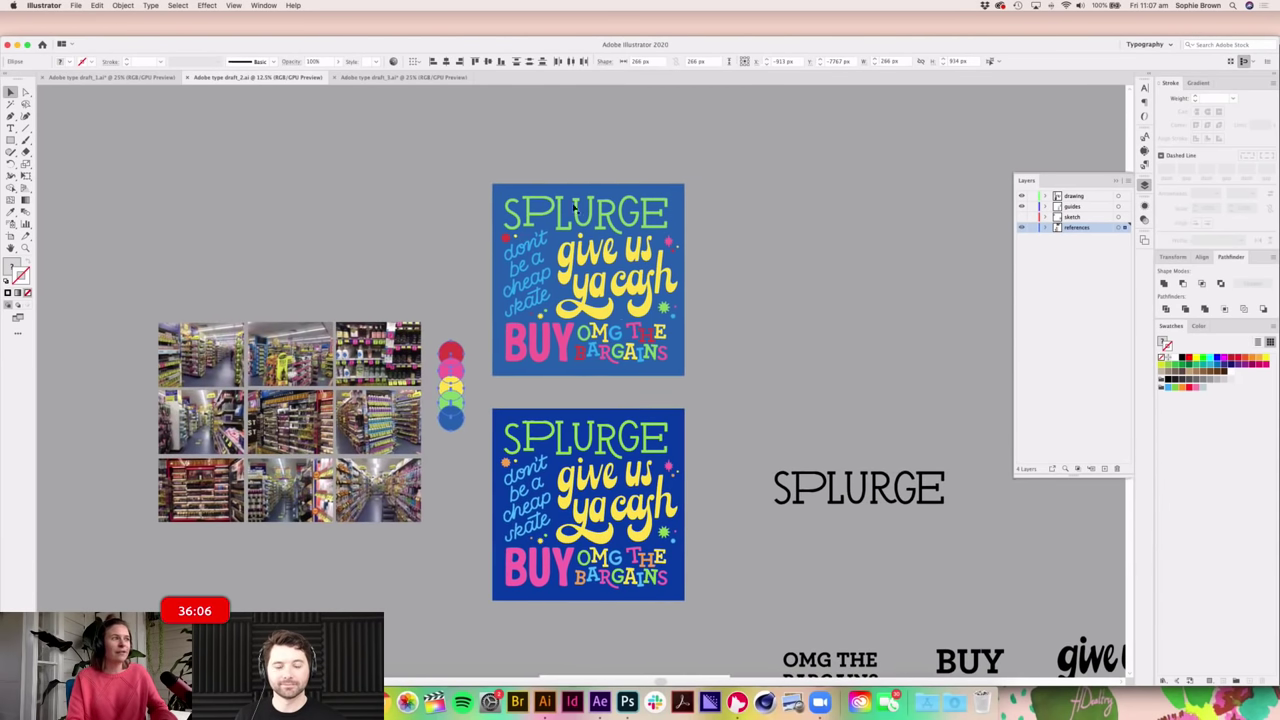
pyautogui.scroll(1, 684, 335)
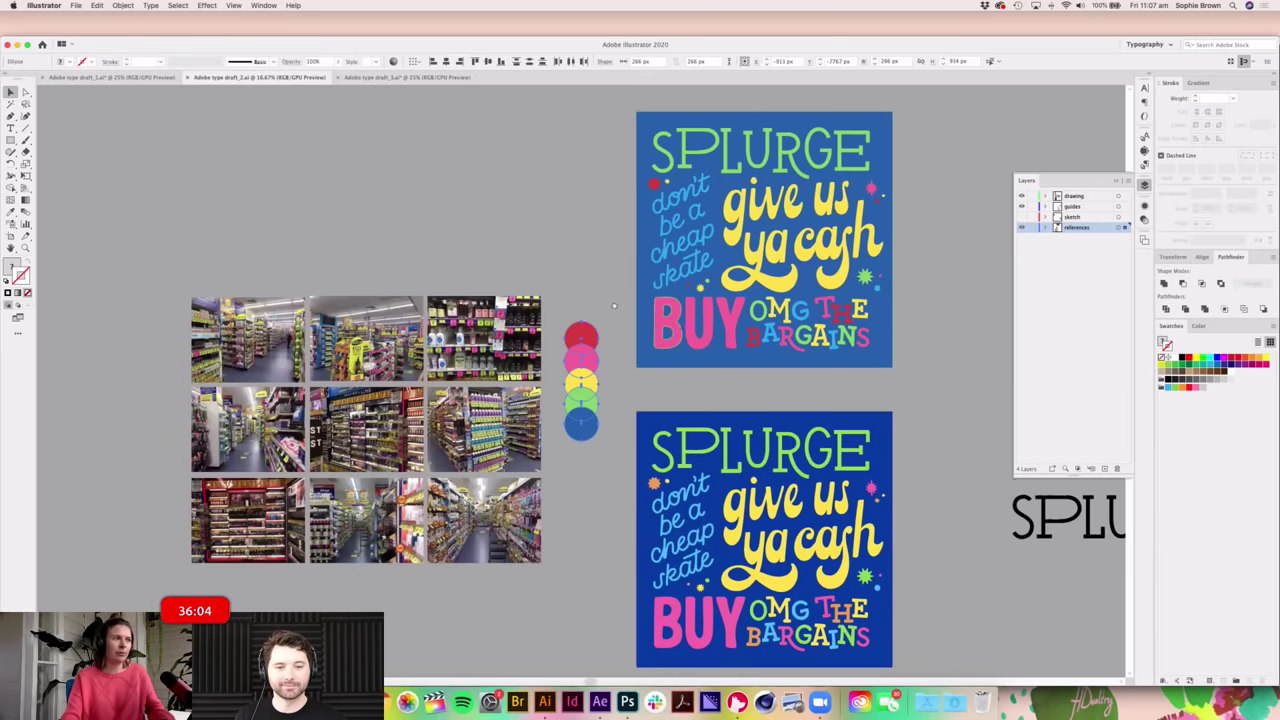
# Step: Compare the lighter and darker blue versions of the SPLURGE artwork, and clear the selection of the palette circles
pyautogui.hscroll(5, 614, 306)
pyautogui.scroll(2, 600, 405)
pyautogui.scroll(-2, 700, 420)
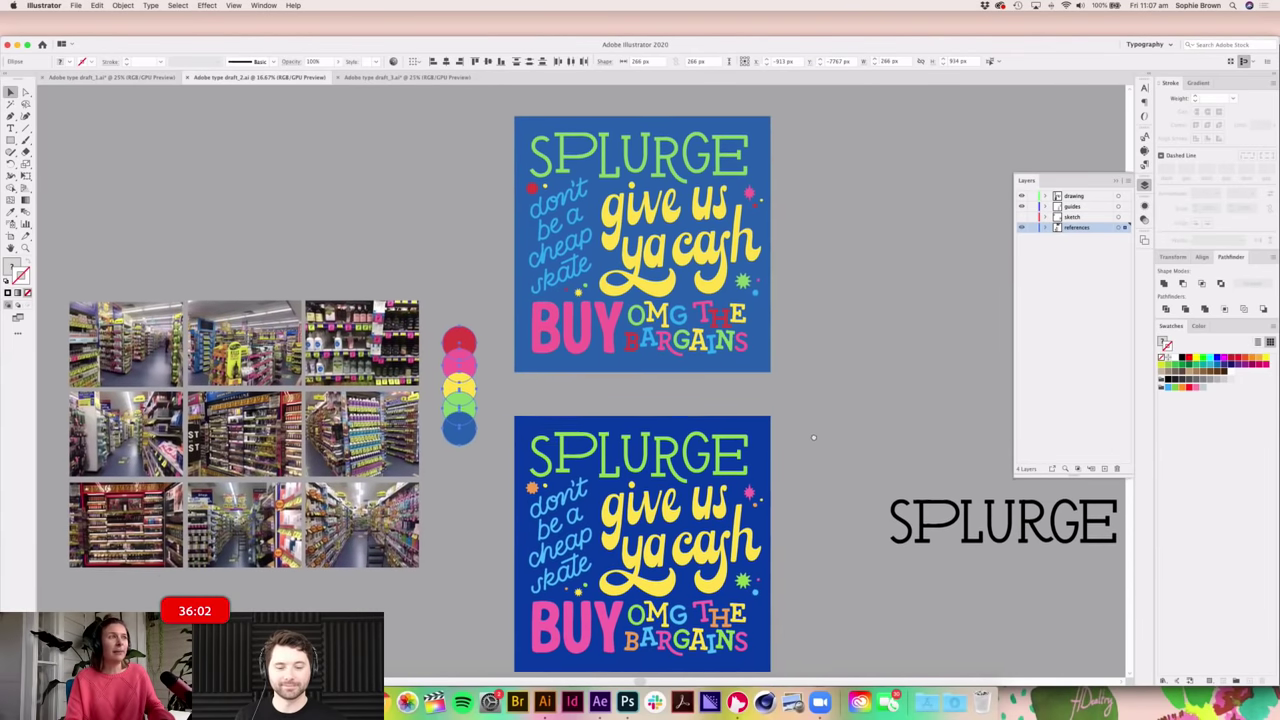
pyautogui.scroll(-2, 813, 437)
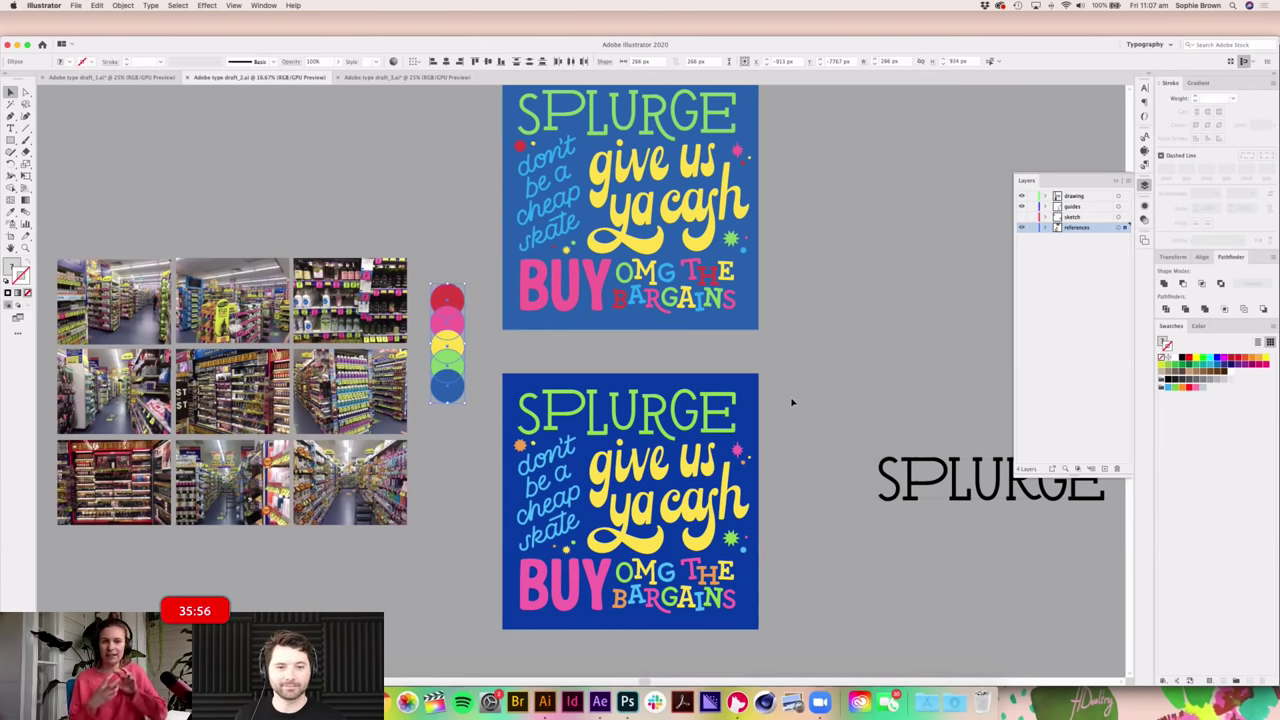
pyautogui.hscroll(2, 729, 391)
pyautogui.scroll(-2, 729, 391)
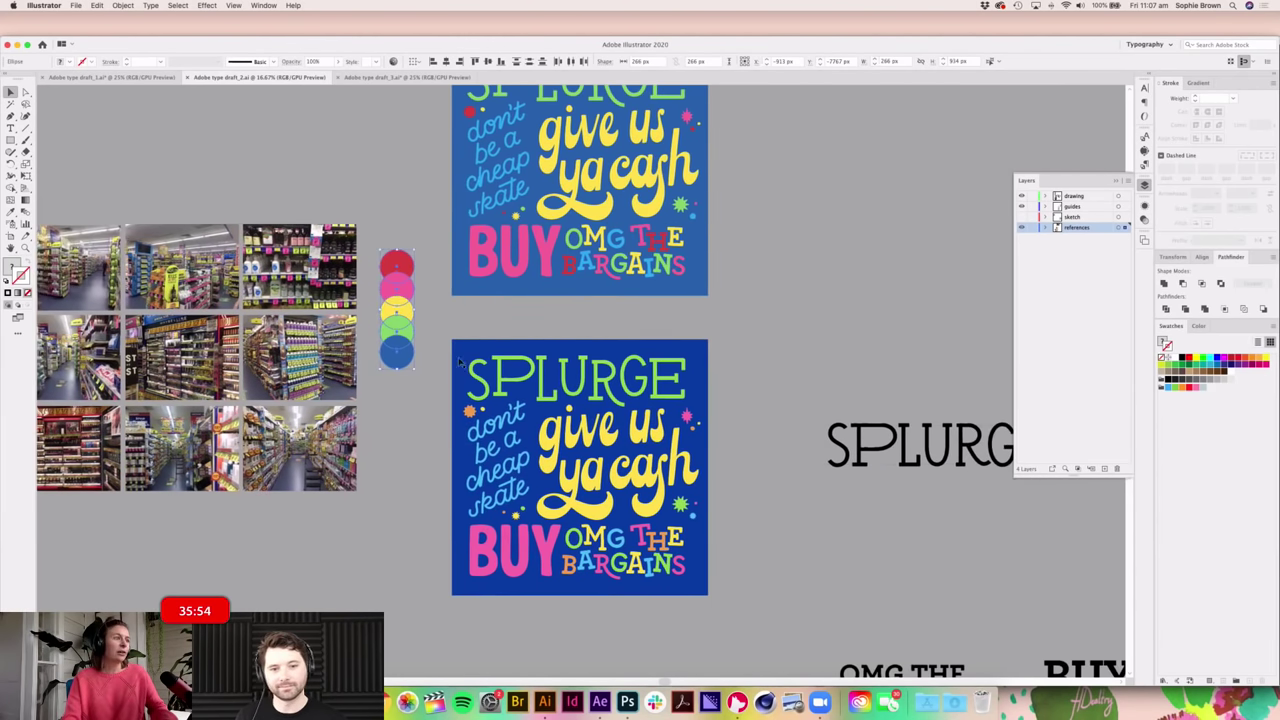
pyautogui.click(740, 590)
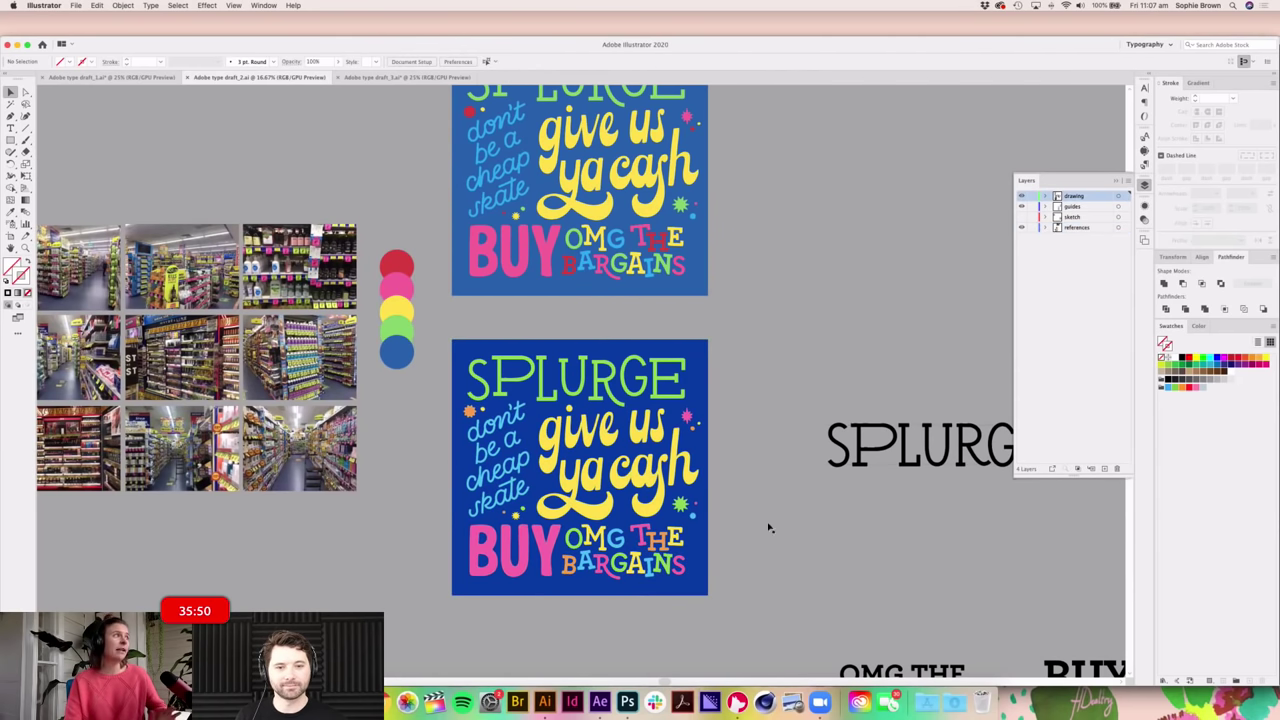
# Step: Switch to Adobe type draft_3.ai and review its separate letter layers, enlarging the layer list to show more of them
pyautogui.click(396, 78)
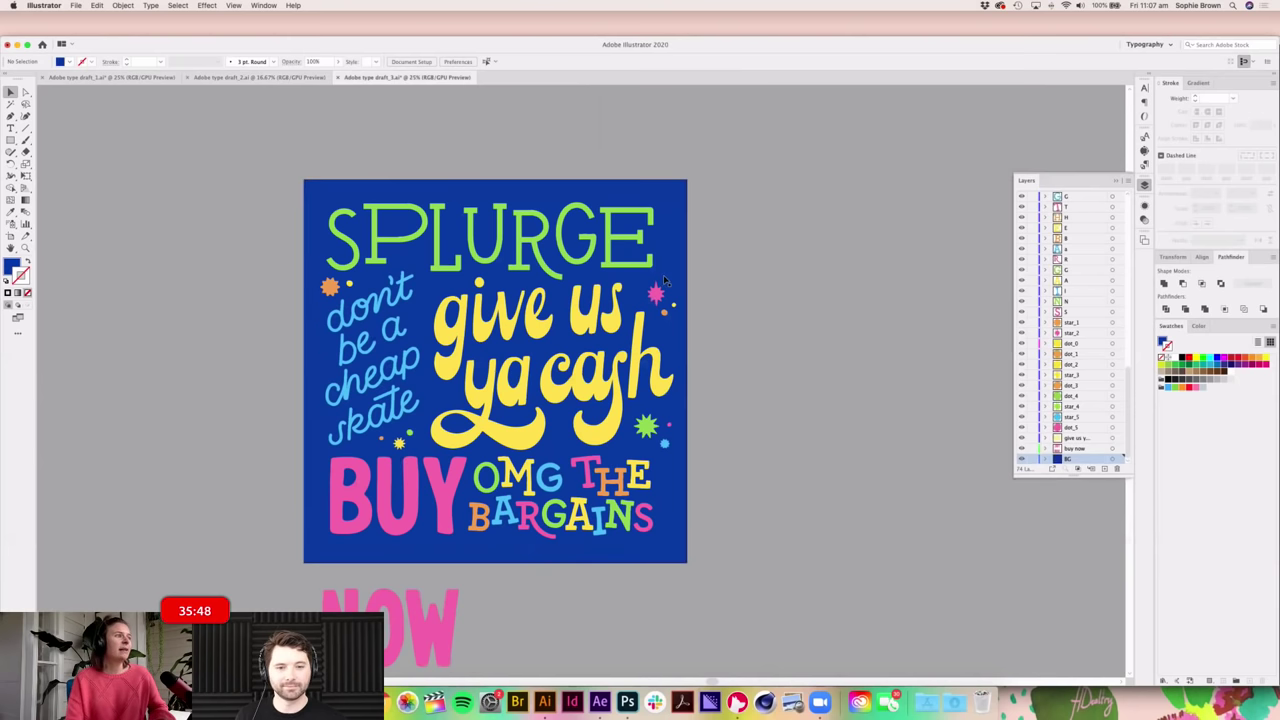
pyautogui.scroll(10, 1090, 326)
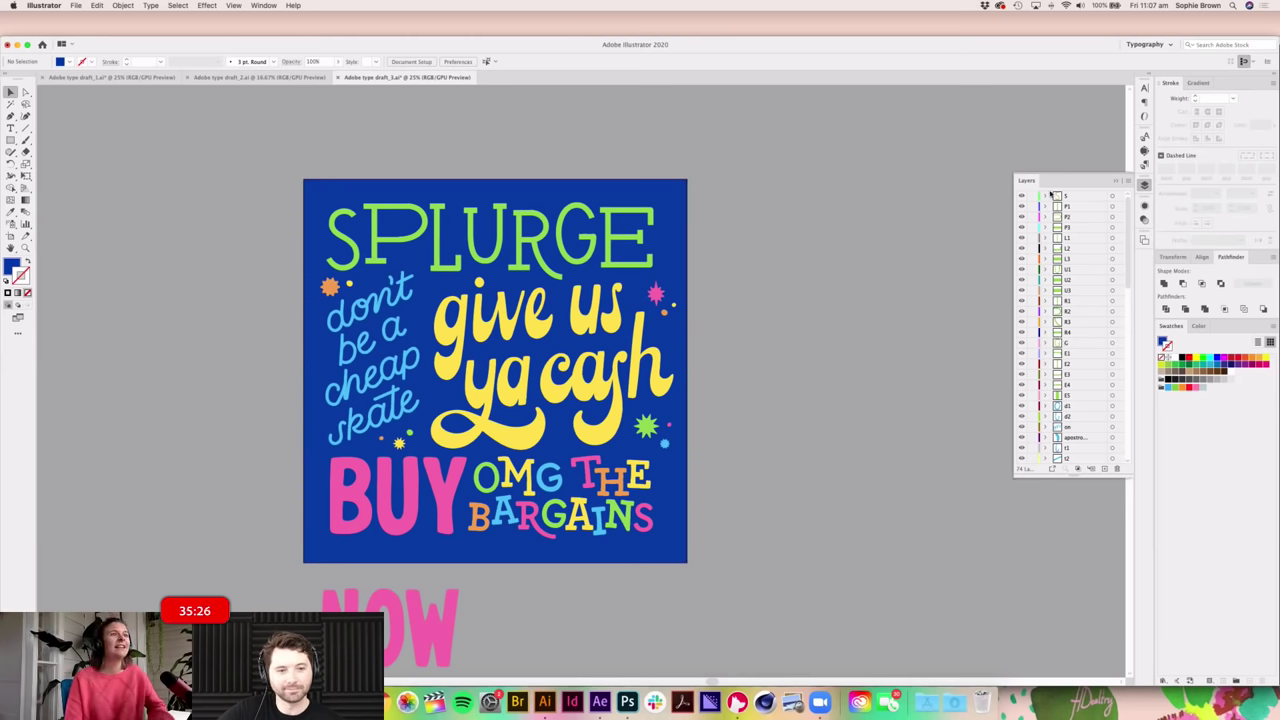
pyautogui.scroll(-15, 1040, 290)
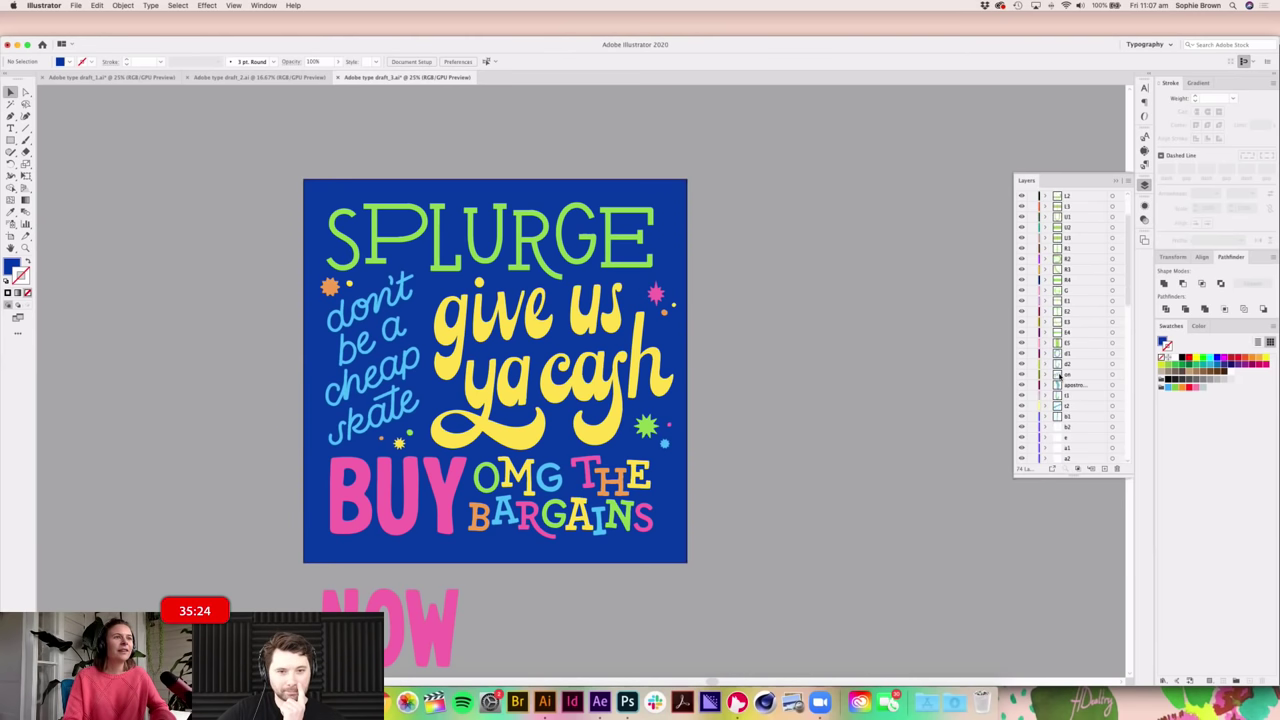
pyautogui.scroll(12, 1065, 377)
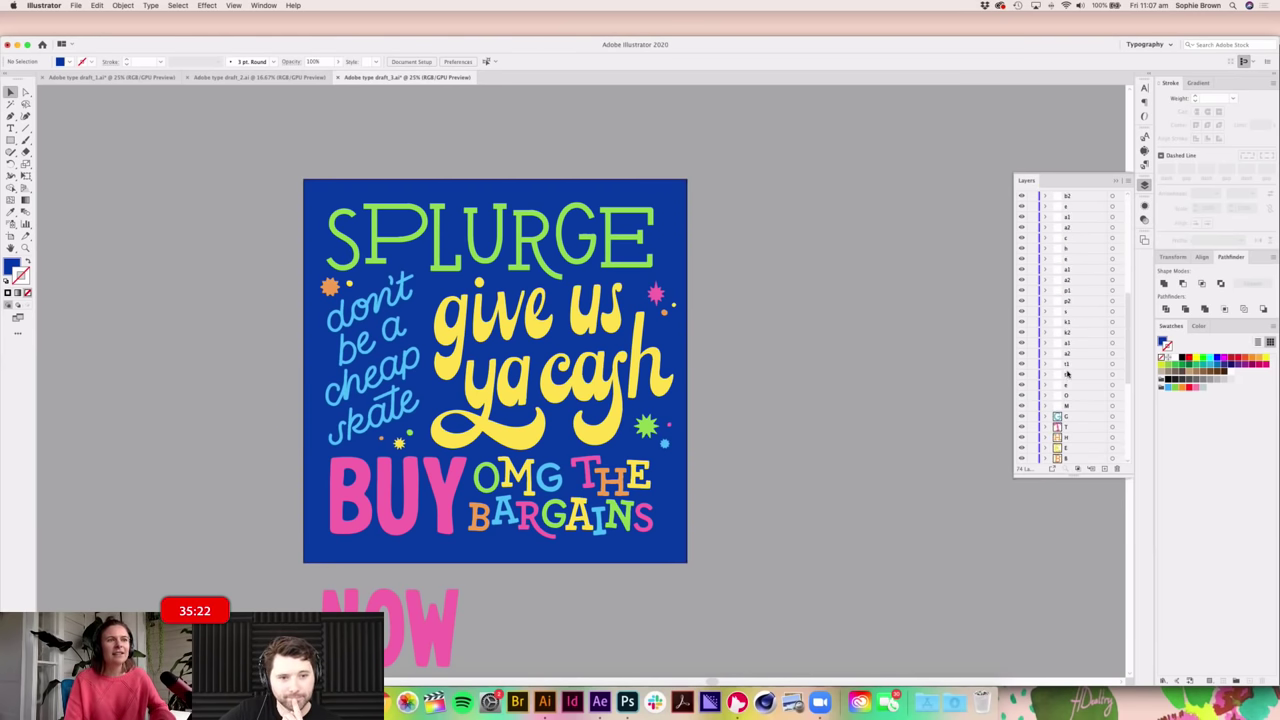
pyautogui.moveTo(1076, 496); pyautogui.dragTo(1076, 605)
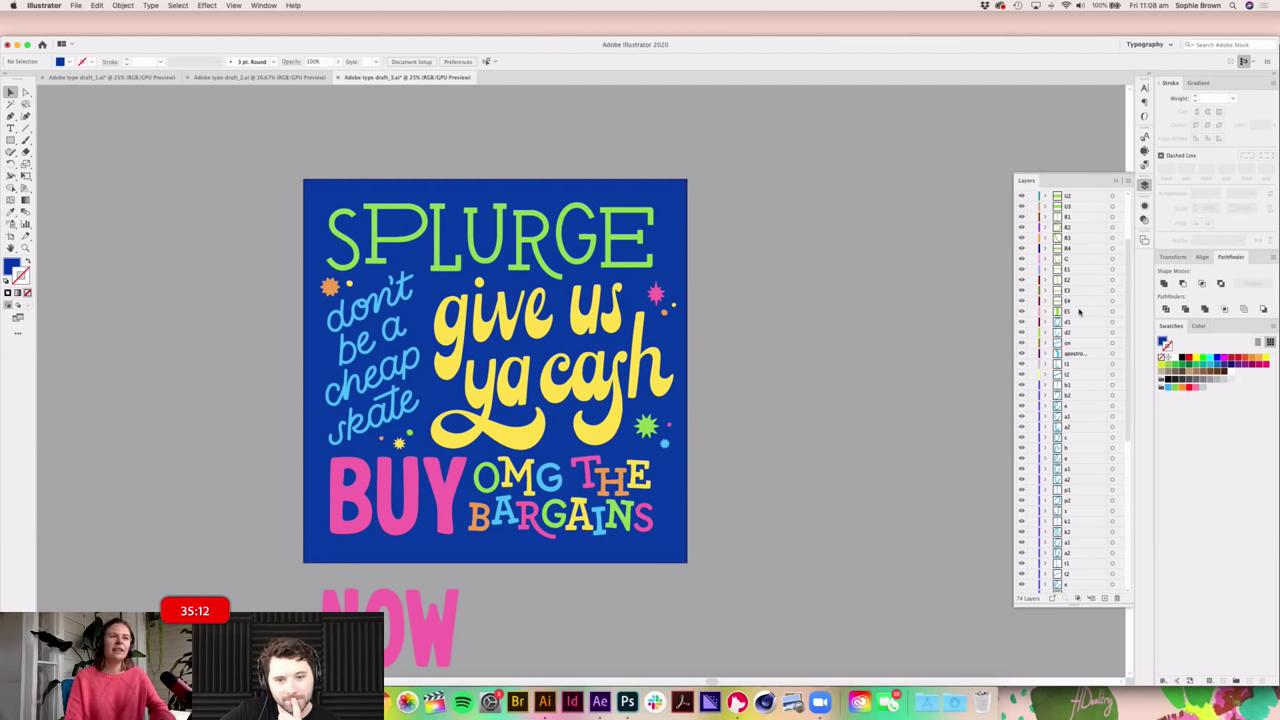
# Step: Point out the Release to Layers (Sequence) command and review the remaining layers down to BG
pyautogui.click(1127, 181)
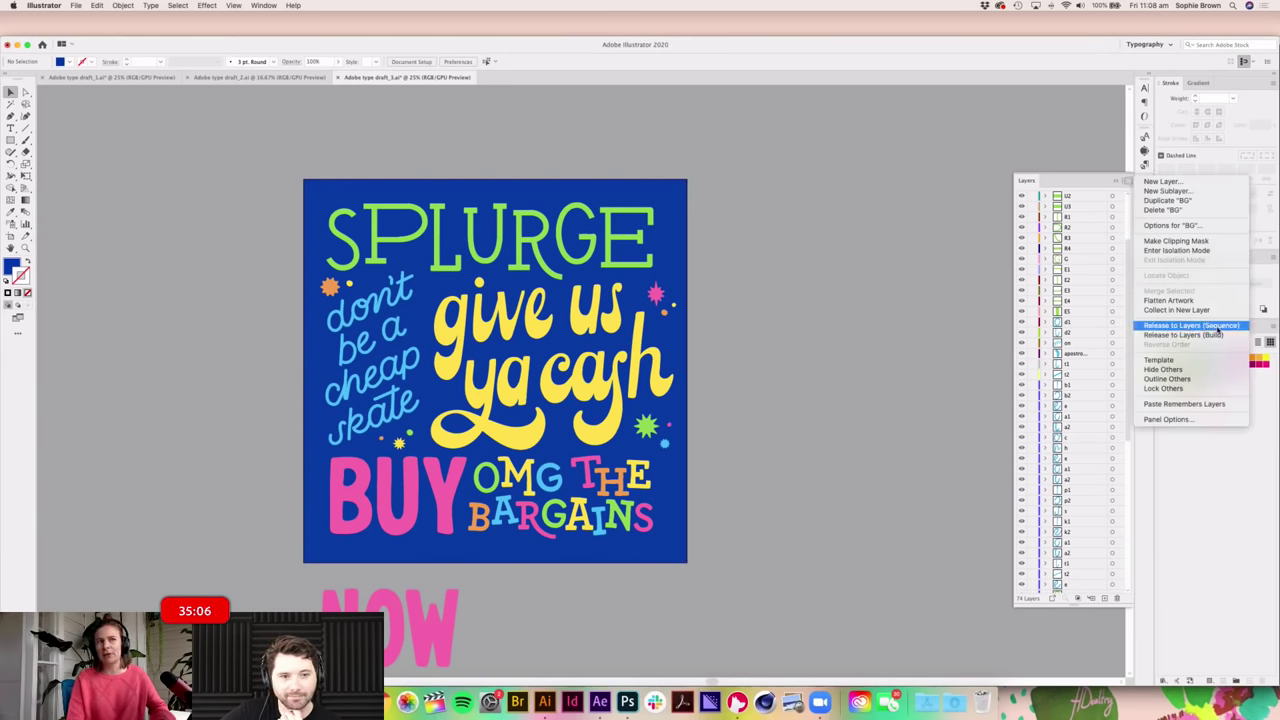
pyautogui.click(1218, 330)
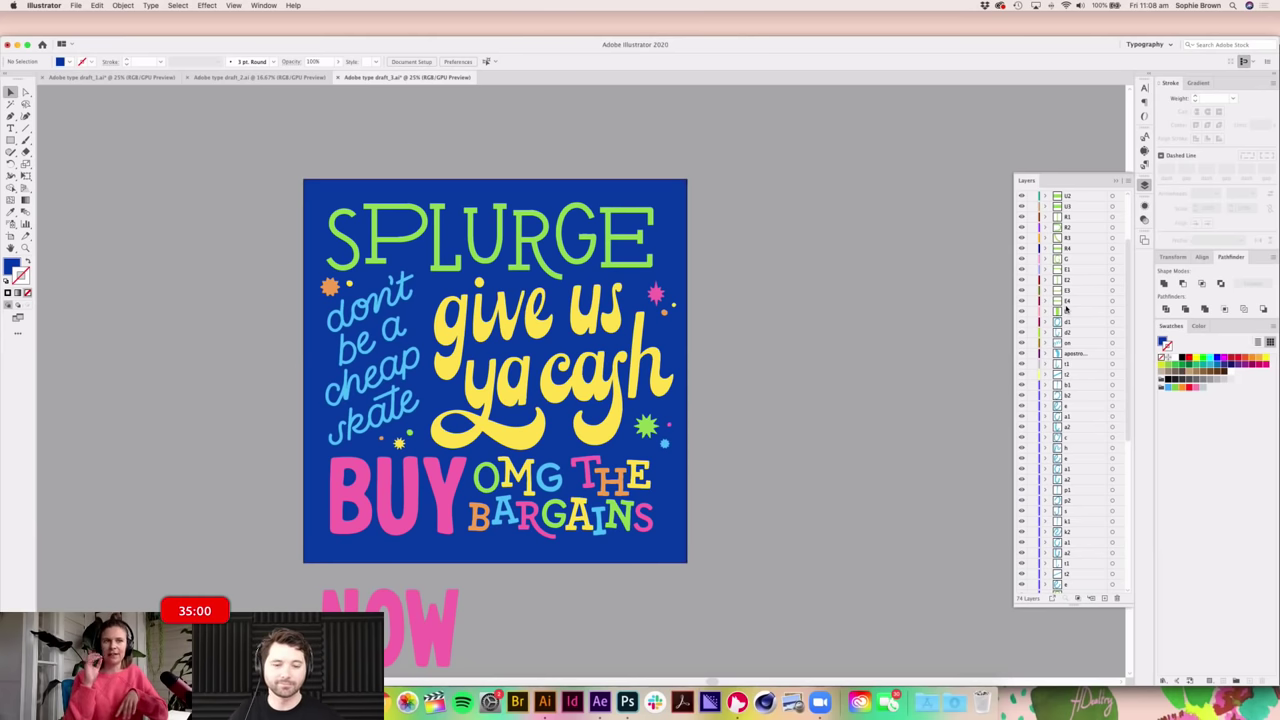
pyautogui.scroll(-10, 1068, 315)
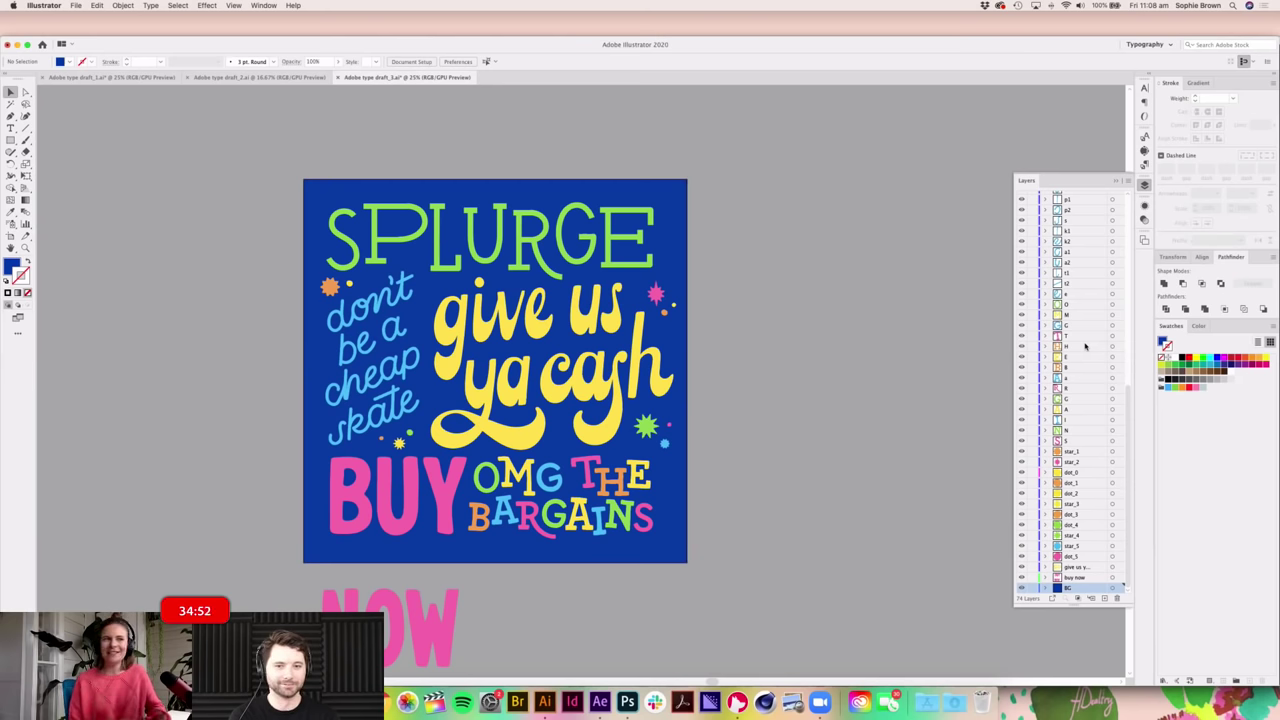
# Step: Turn the visibility of the S, P1, P2 and P3 layers off and on to check the letter parts they hold
pyautogui.scroll(5, 1077, 251)
pyautogui.scroll(3, 1076, 250)
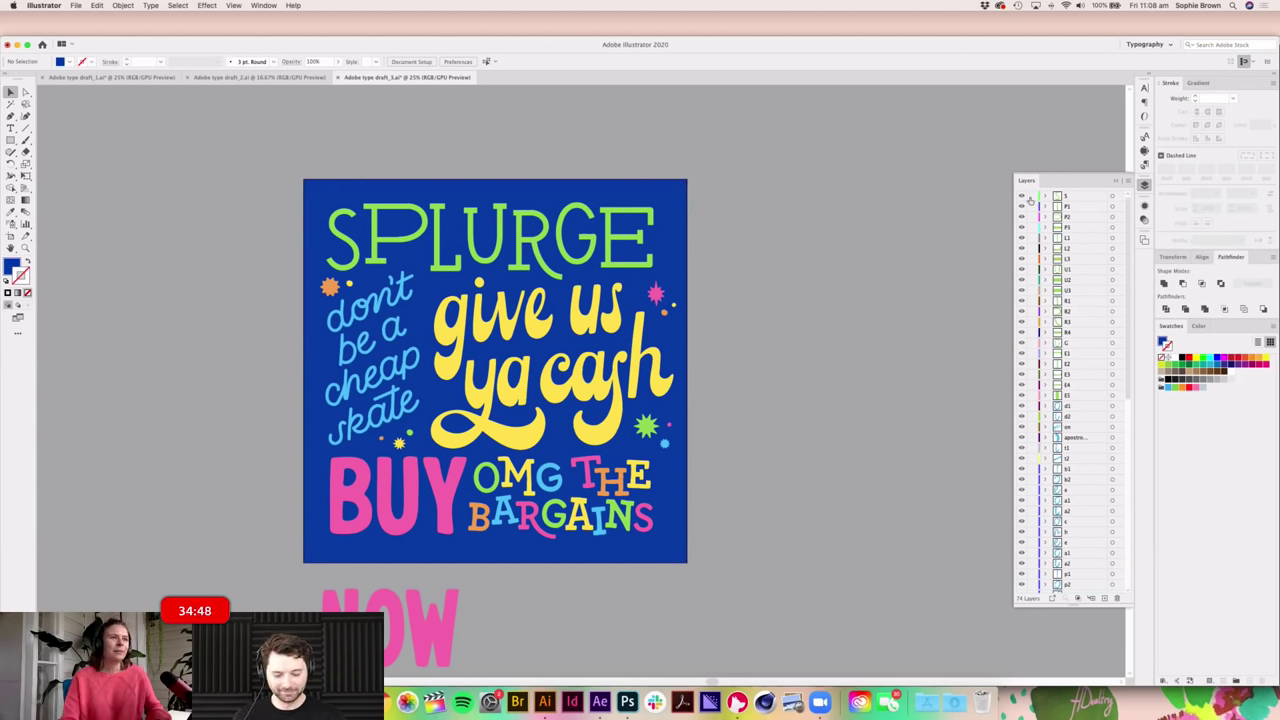
pyautogui.click(1021, 196)
pyautogui.click(1021, 196)
pyautogui.click(1021, 206)
pyautogui.click(1022, 206)
pyautogui.click(1022, 217)
pyautogui.click(1023, 218)
pyautogui.click(1022, 219)
pyautogui.click(1022, 220)
pyautogui.click(1024, 228)
pyautogui.click(1025, 231)
pyautogui.click(1023, 229)
pyautogui.click(1023, 229)
pyautogui.click(1023, 229)
pyautogui.click(1023, 230)
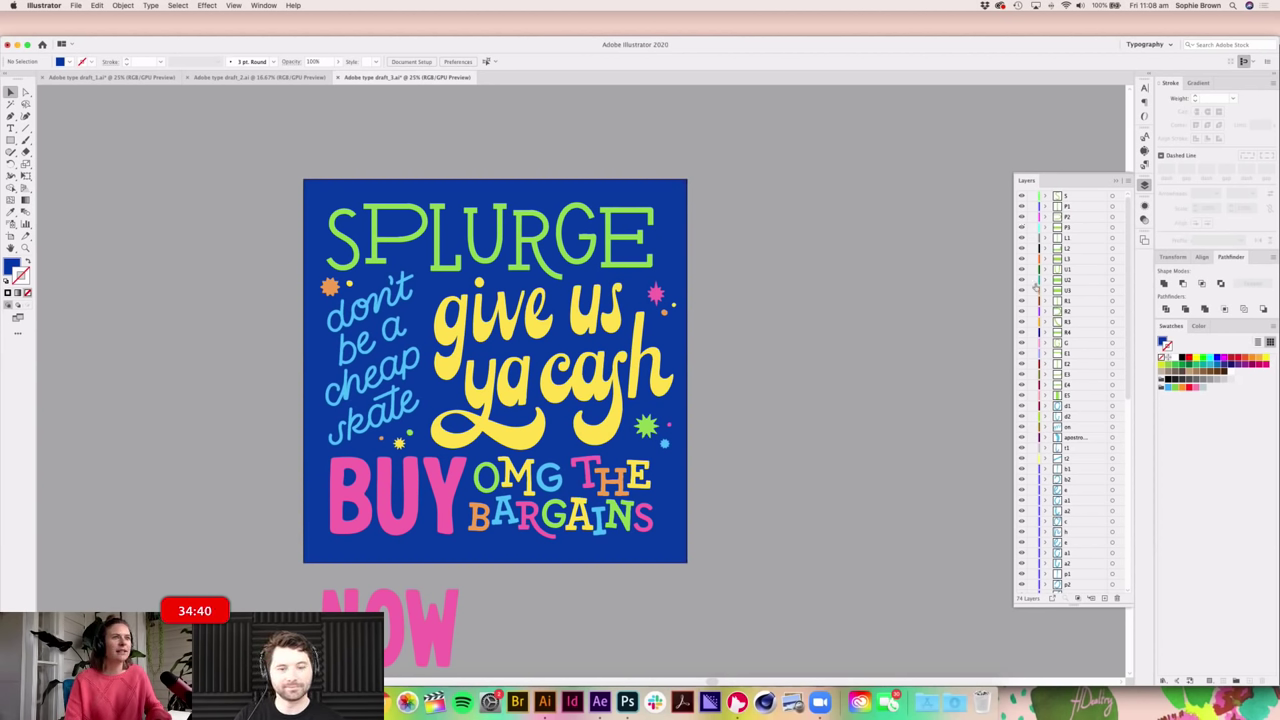
# Step: Review the full layer list between S and BG, checking the O layer's visibility, and look over the artwork again
pyautogui.scroll(-15, 1040, 300)
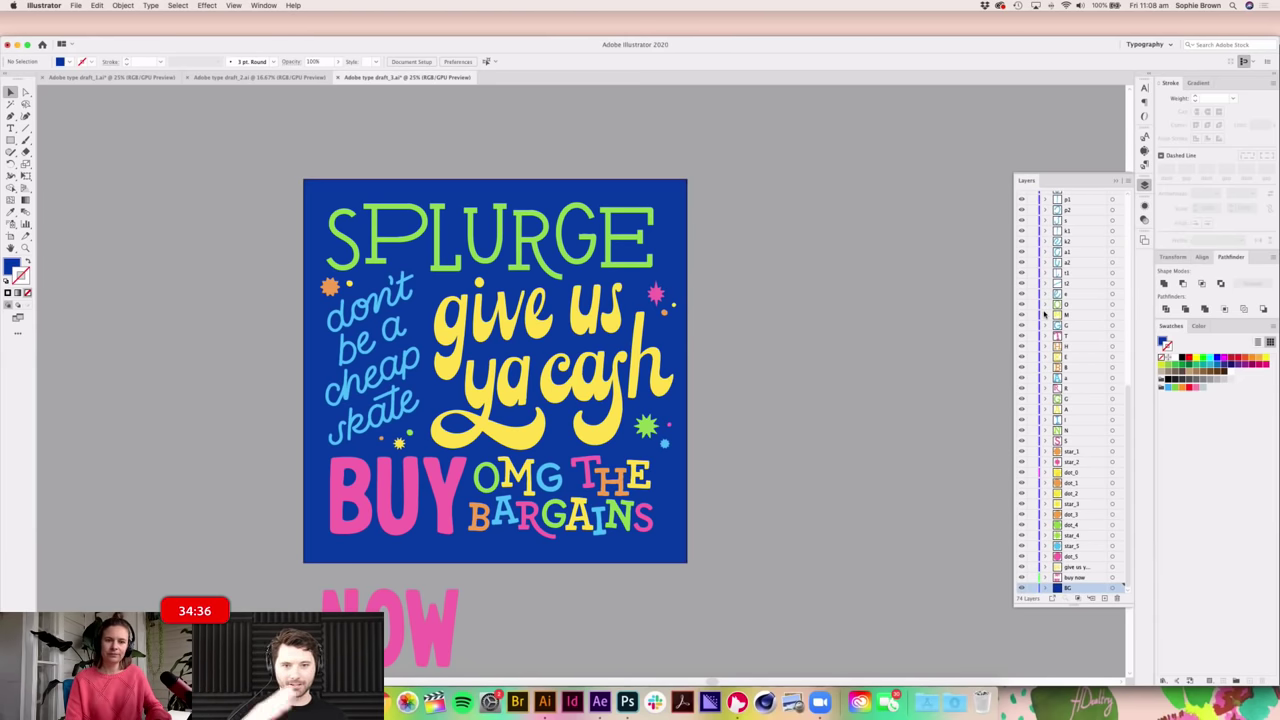
pyautogui.scroll(5, 1044, 314)
pyautogui.scroll(10, 1044, 314)
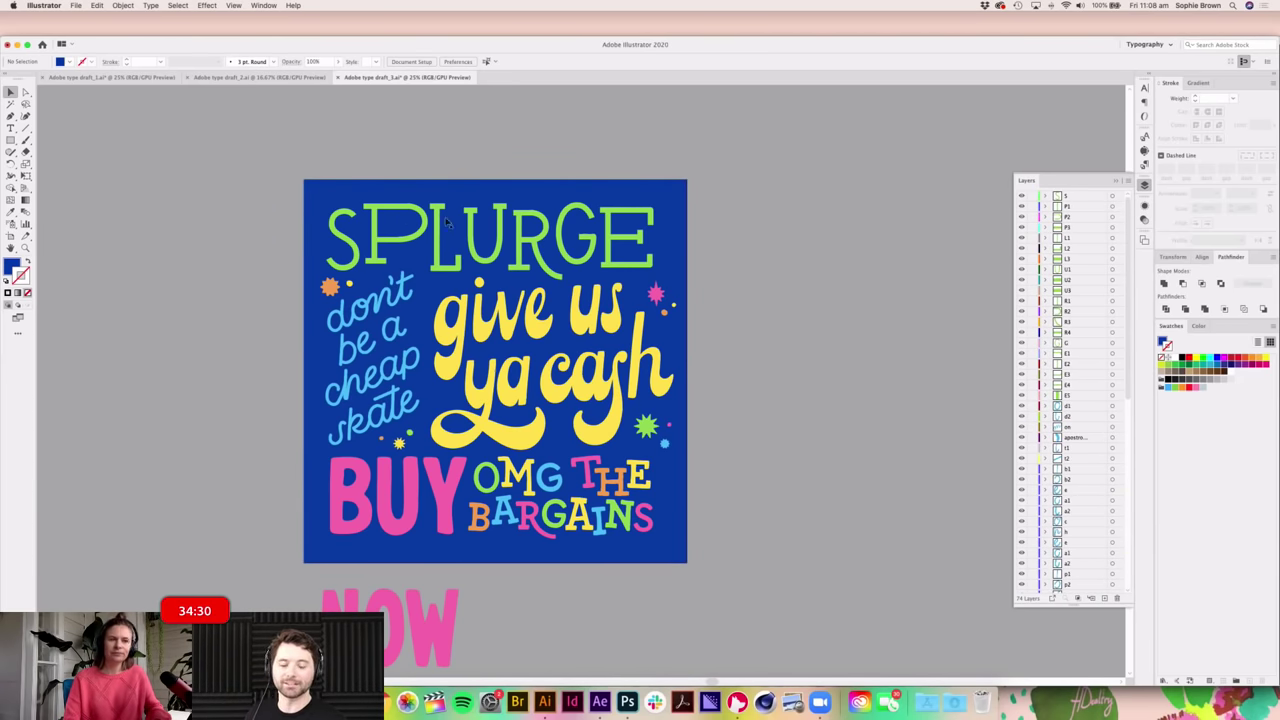
pyautogui.scroll(-15, 1070, 420)
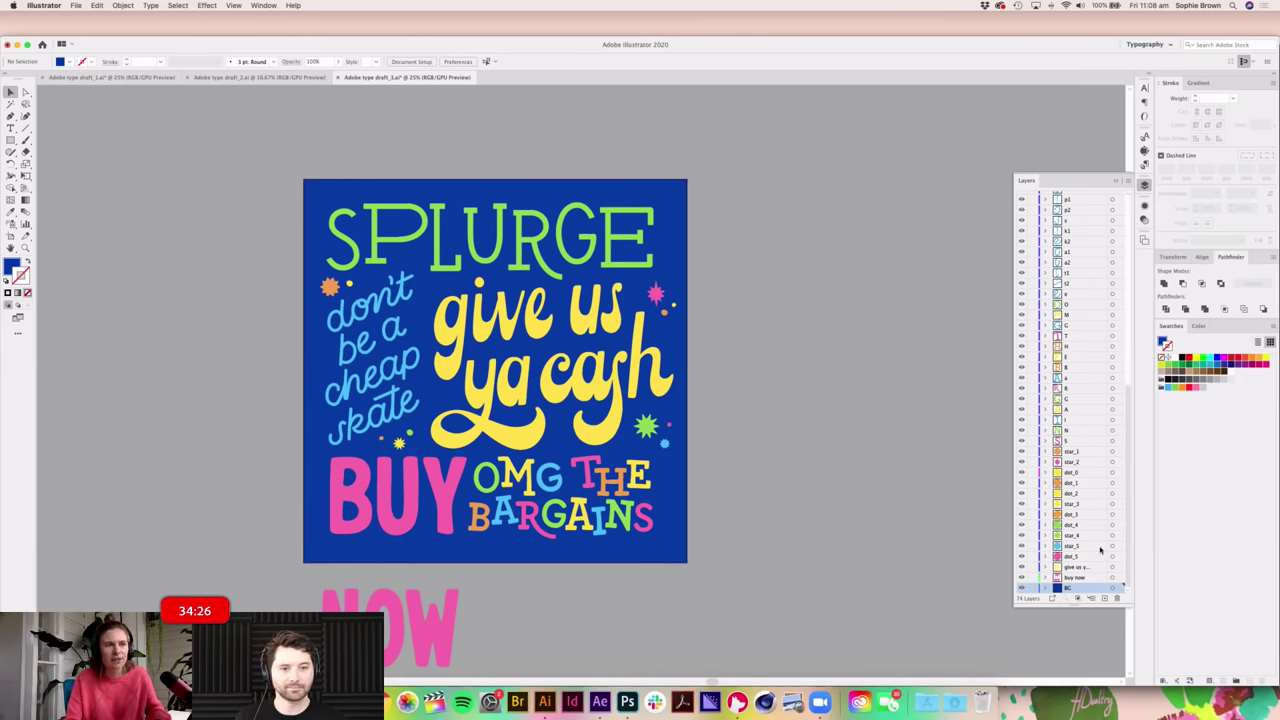
pyautogui.click(1022, 305)
pyautogui.click(1022, 305)
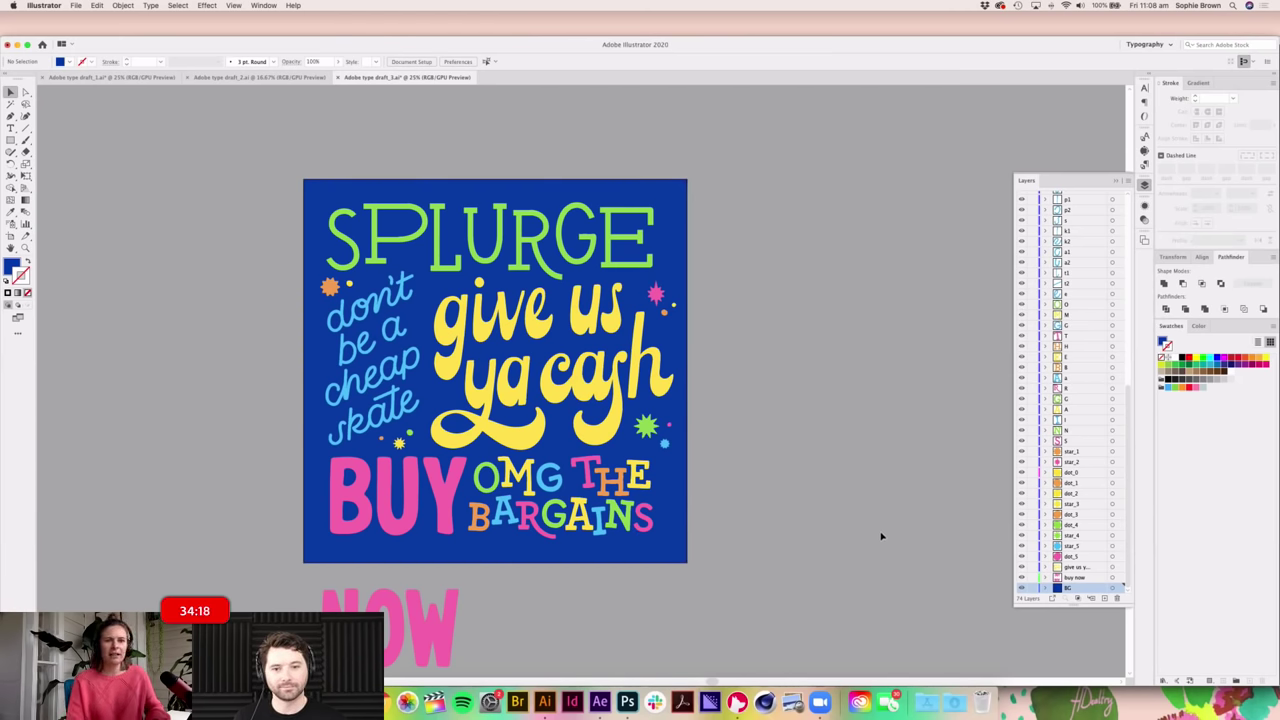
pyautogui.scroll(5, 1107, 353)
pyautogui.scroll(2, 1107, 353)
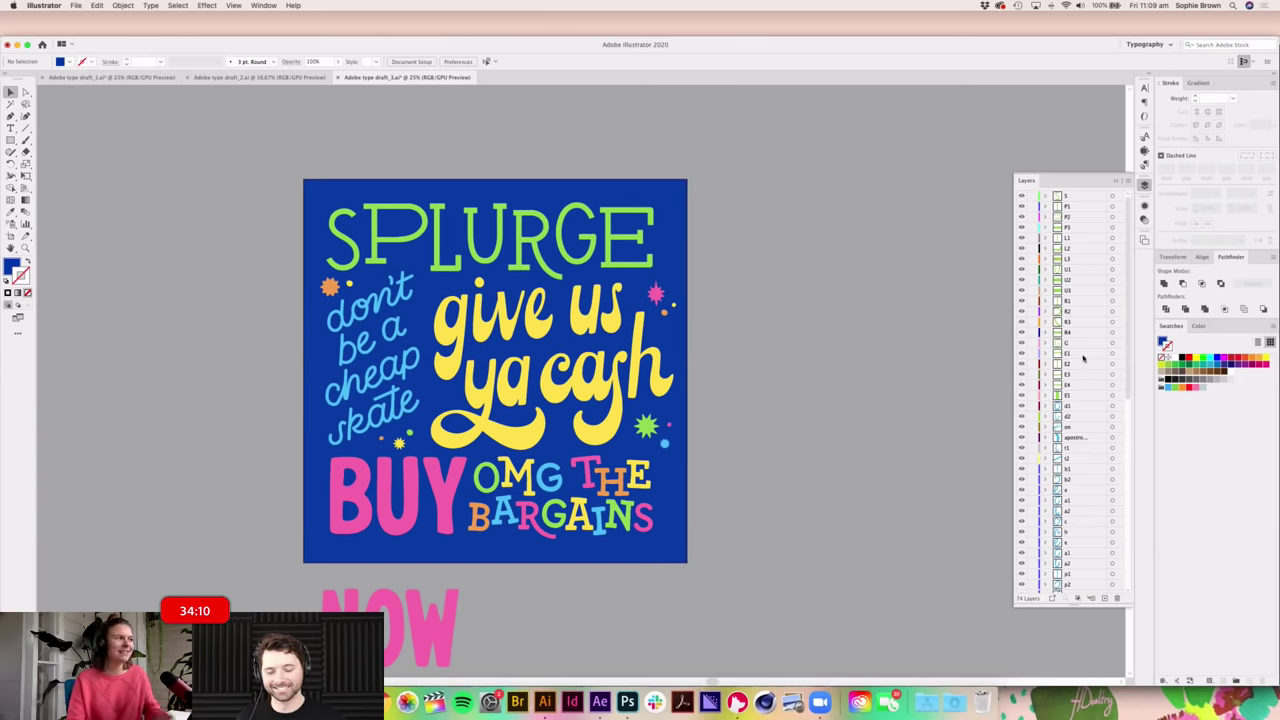
pyautogui.scroll(3, 777, 331)
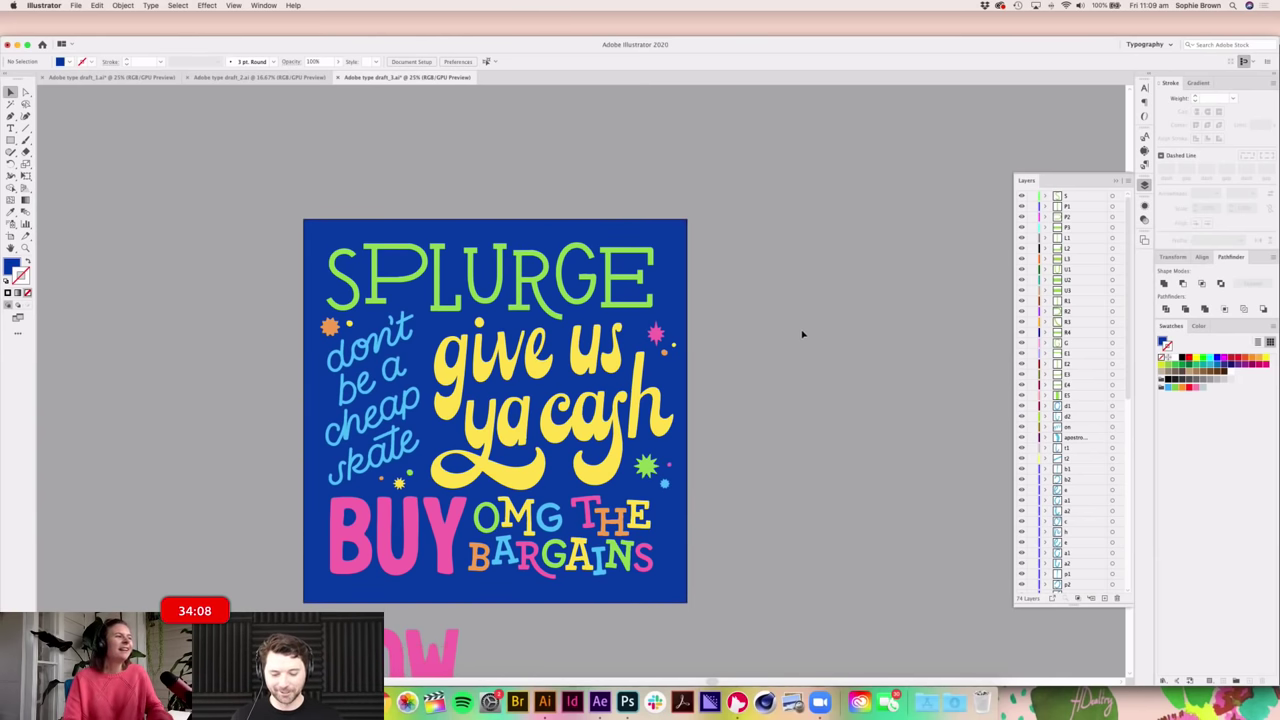
pyautogui.scroll(-4, 781, 286)
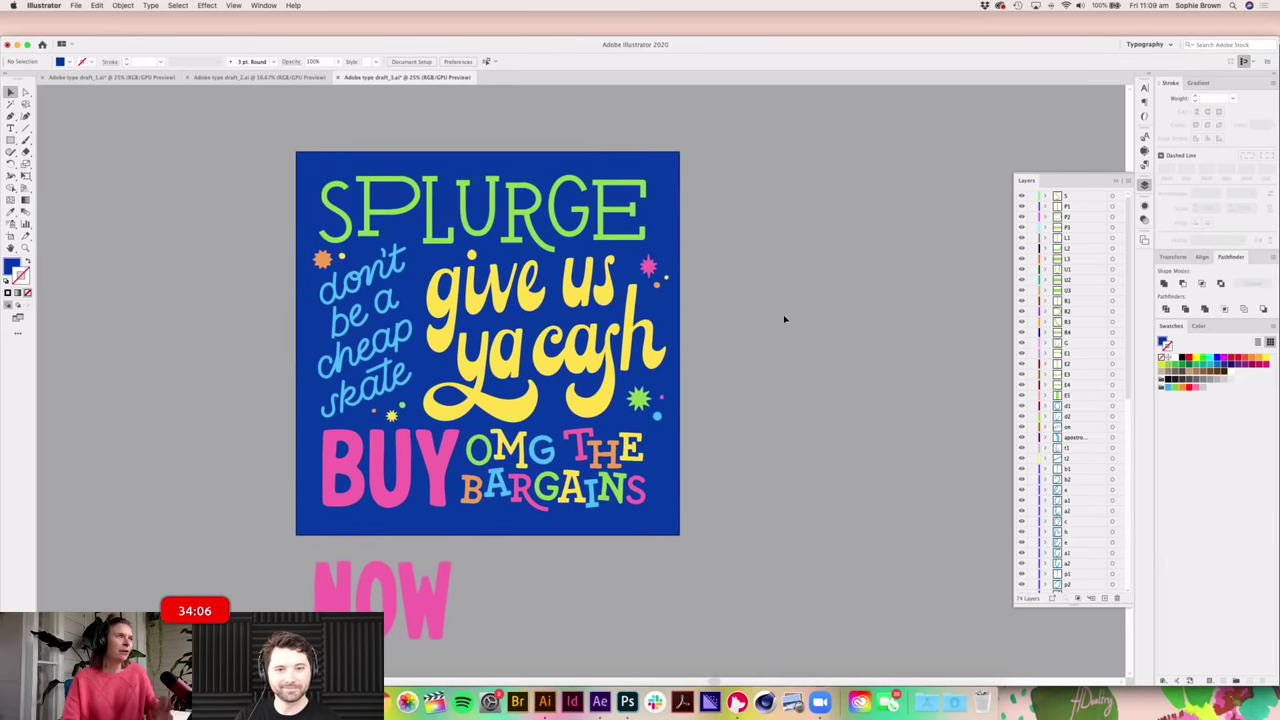
# Step: Switch to After Effects and review the outline layers of the Adobe type draft_3 composition down to BG
pyautogui.click(597, 703)
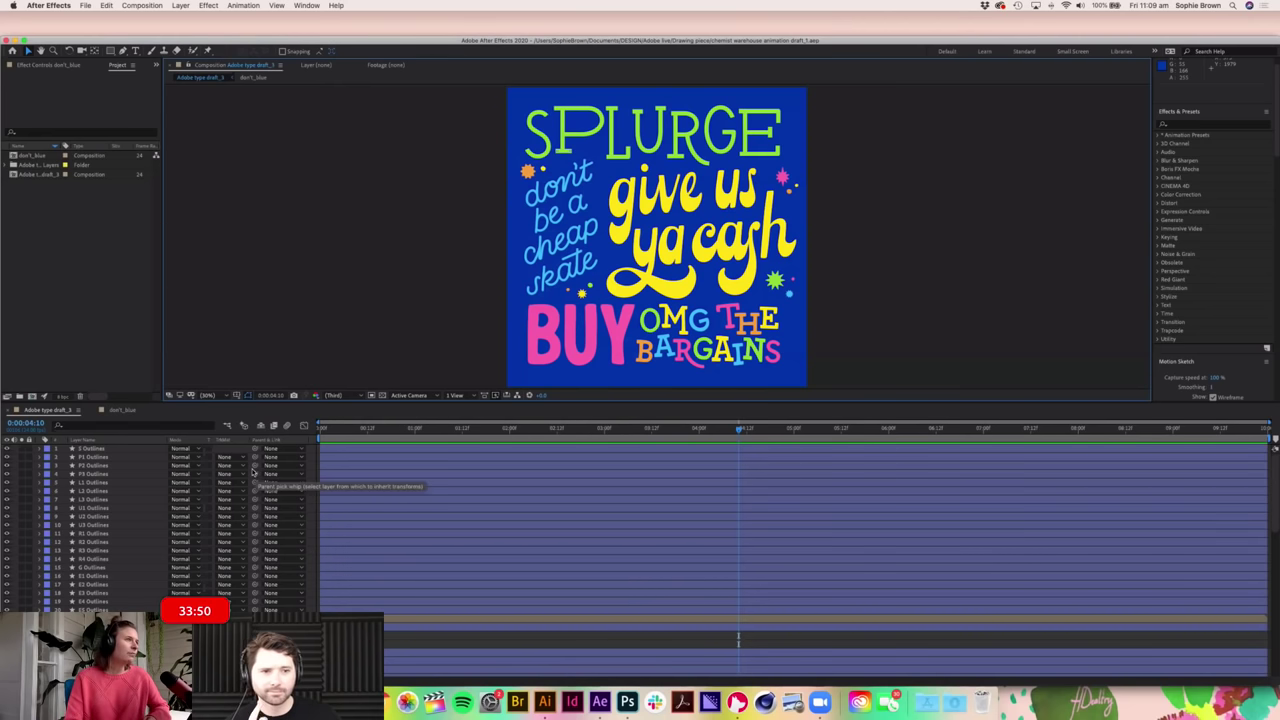
pyautogui.scroll(-15, 253, 470)
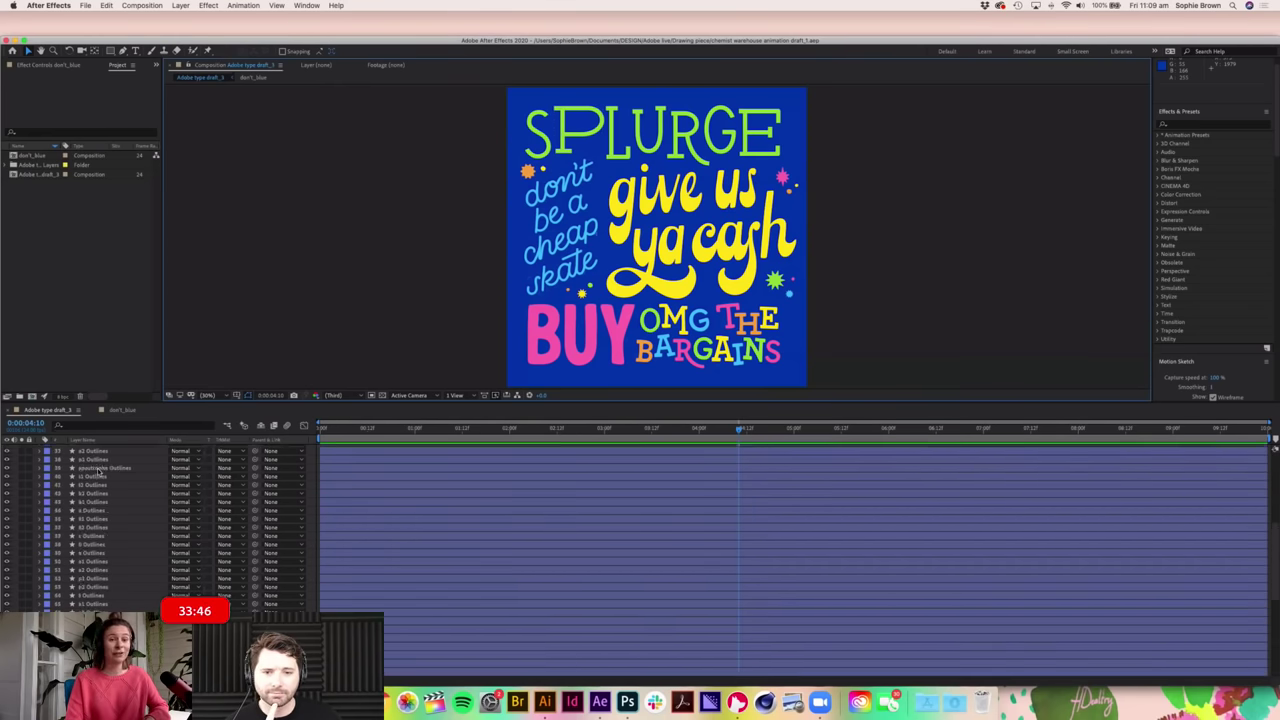
pyautogui.scroll(15, 100, 470)
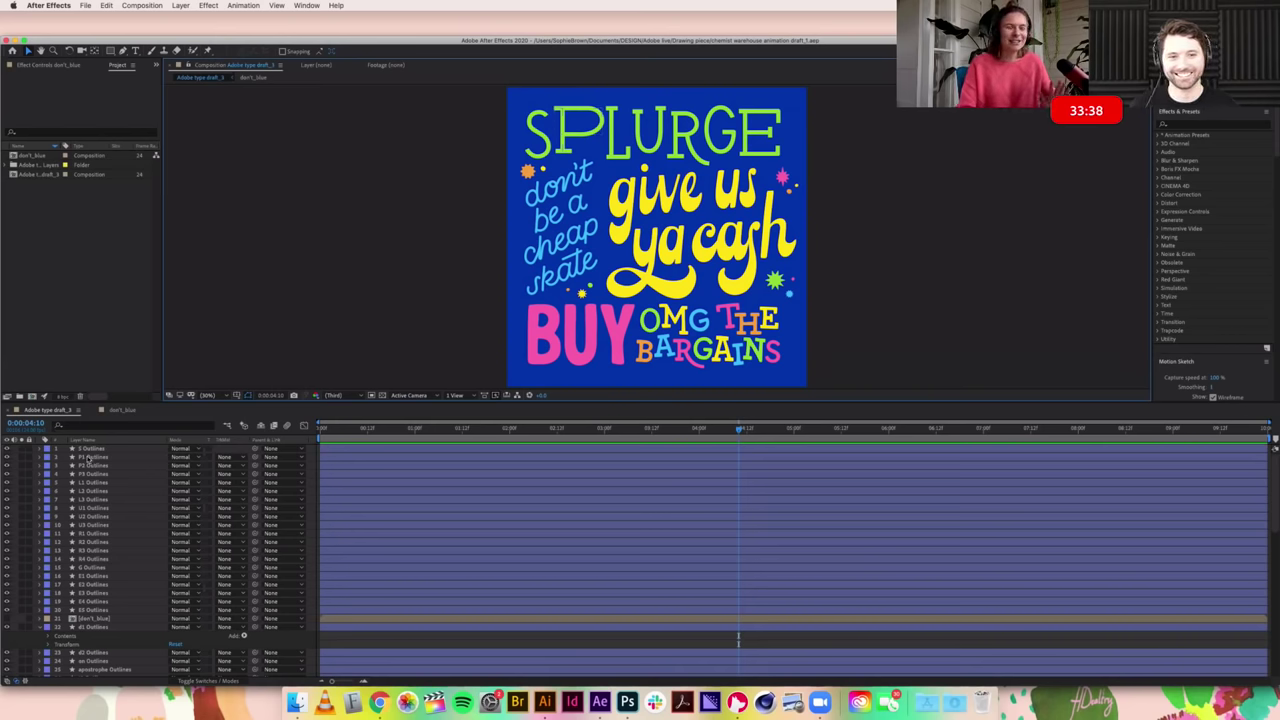
pyautogui.click(117, 518)
pyautogui.scroll(-10, 120, 518)
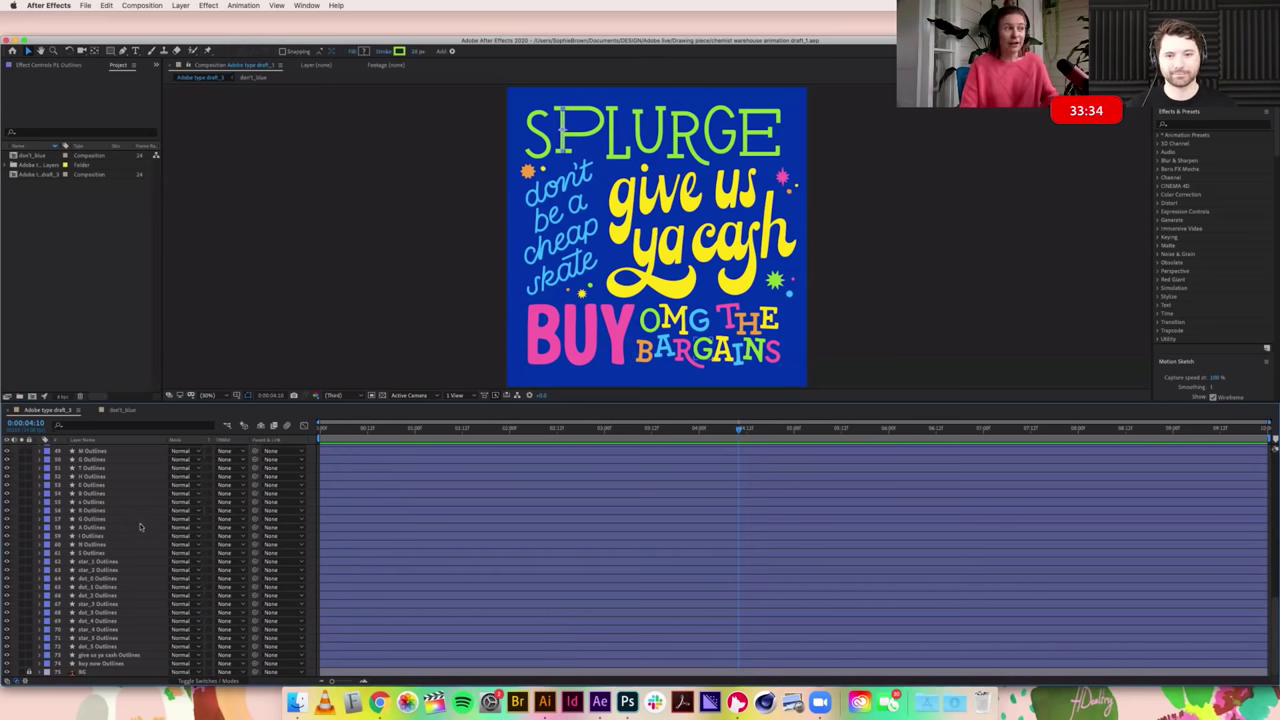
# Step: Unlock the BG layer and convert it with Create Shapes from Vector Layer
pyautogui.click(87, 675)
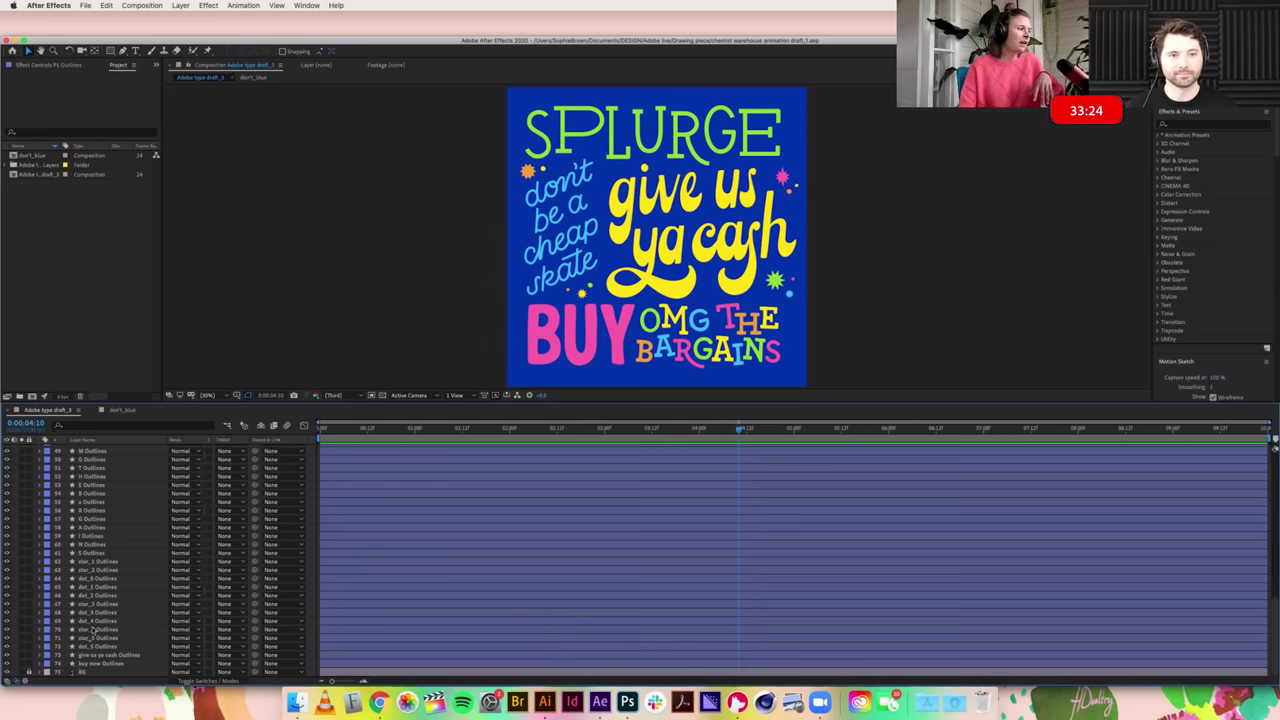
pyautogui.click(95, 621)
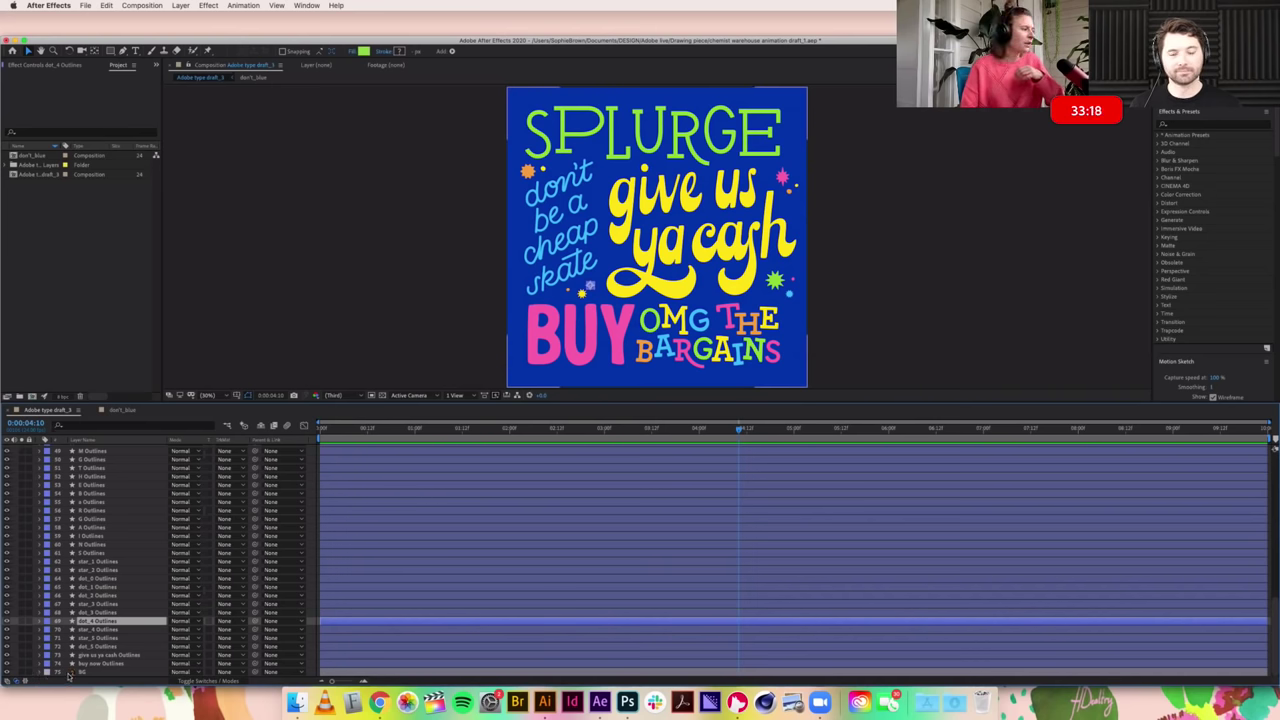
pyautogui.rightClick(78, 673)
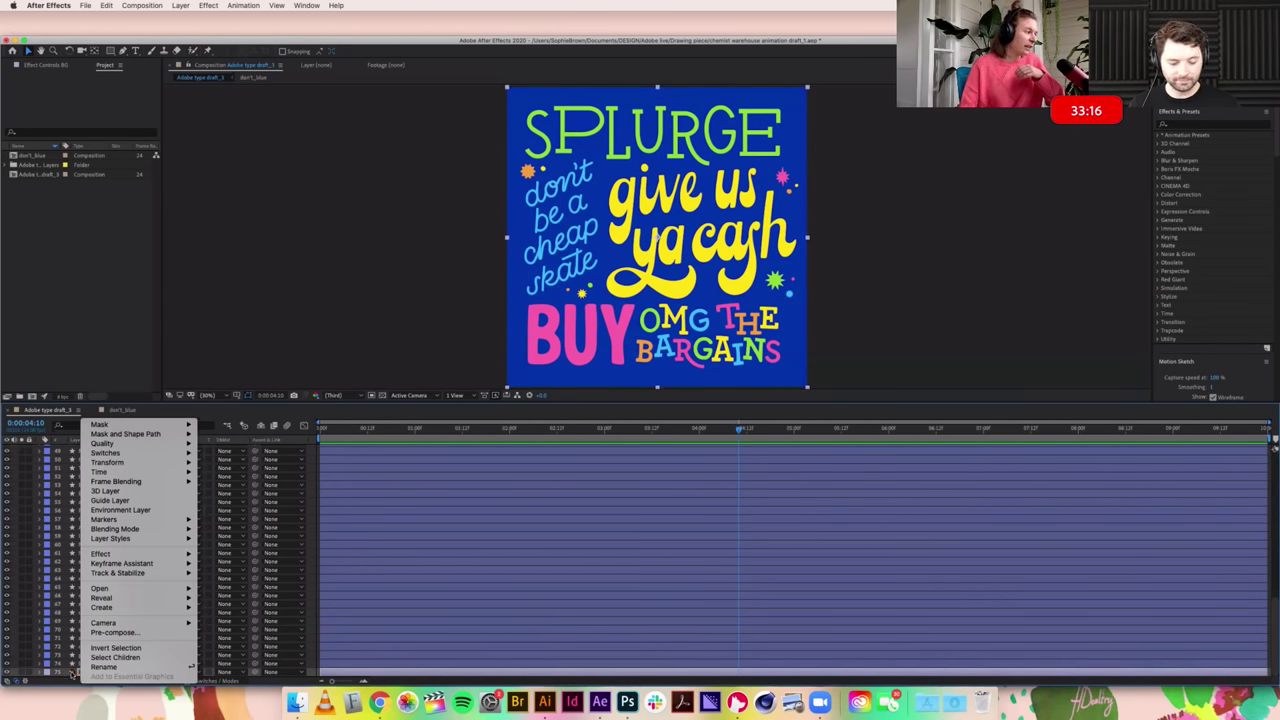
pyautogui.moveTo(102, 607)
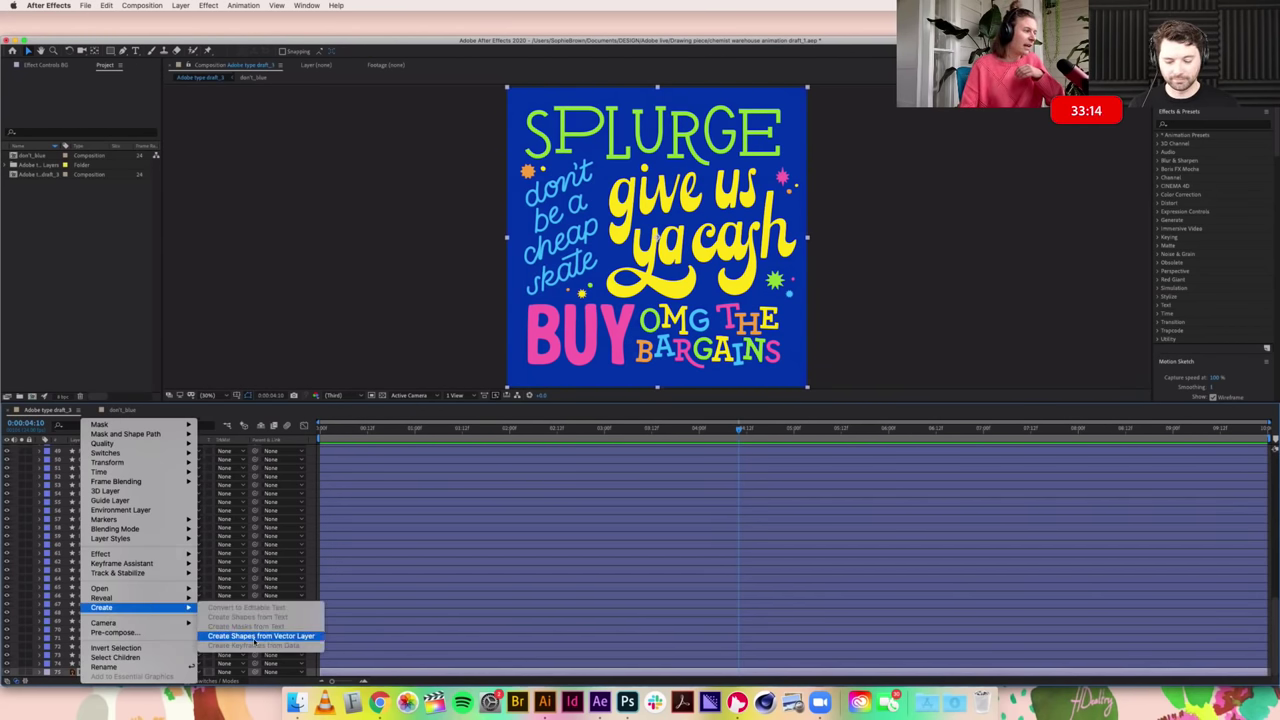
pyautogui.click(284, 637)
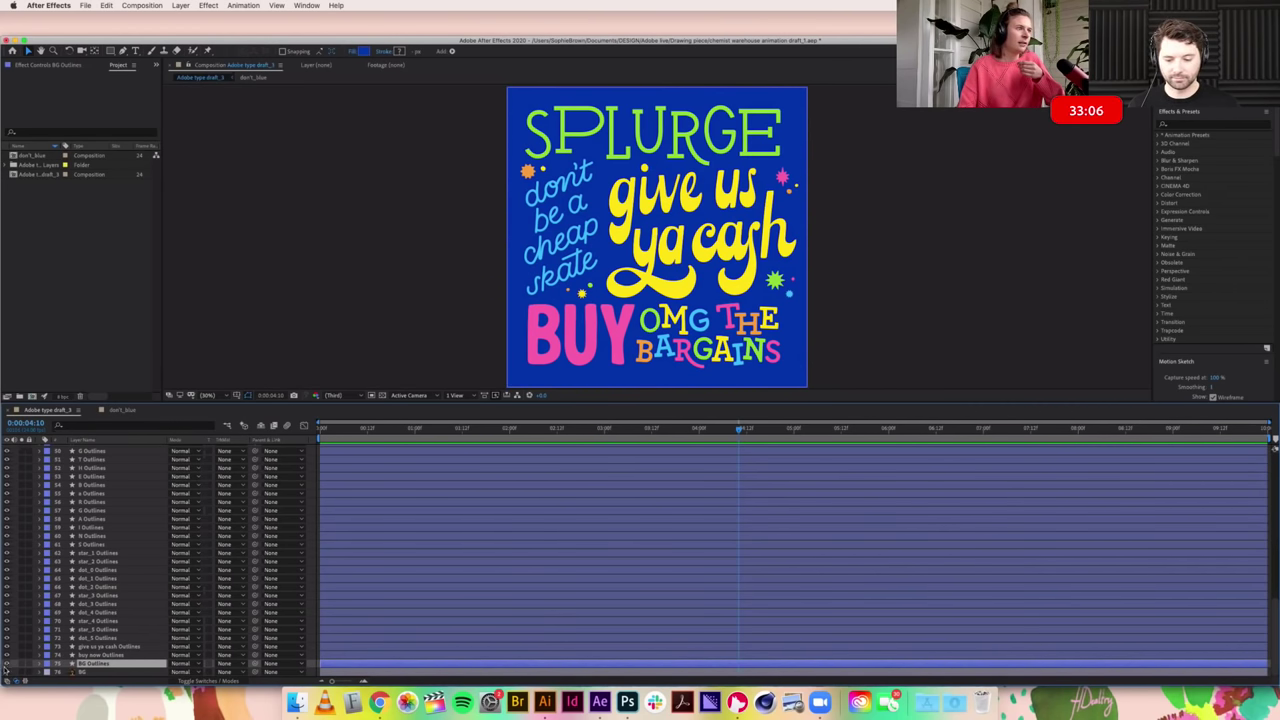
# Step: Delete the original BG layer, keeping the BG Outlines shape layer locked as the background
pyautogui.click(6, 670)
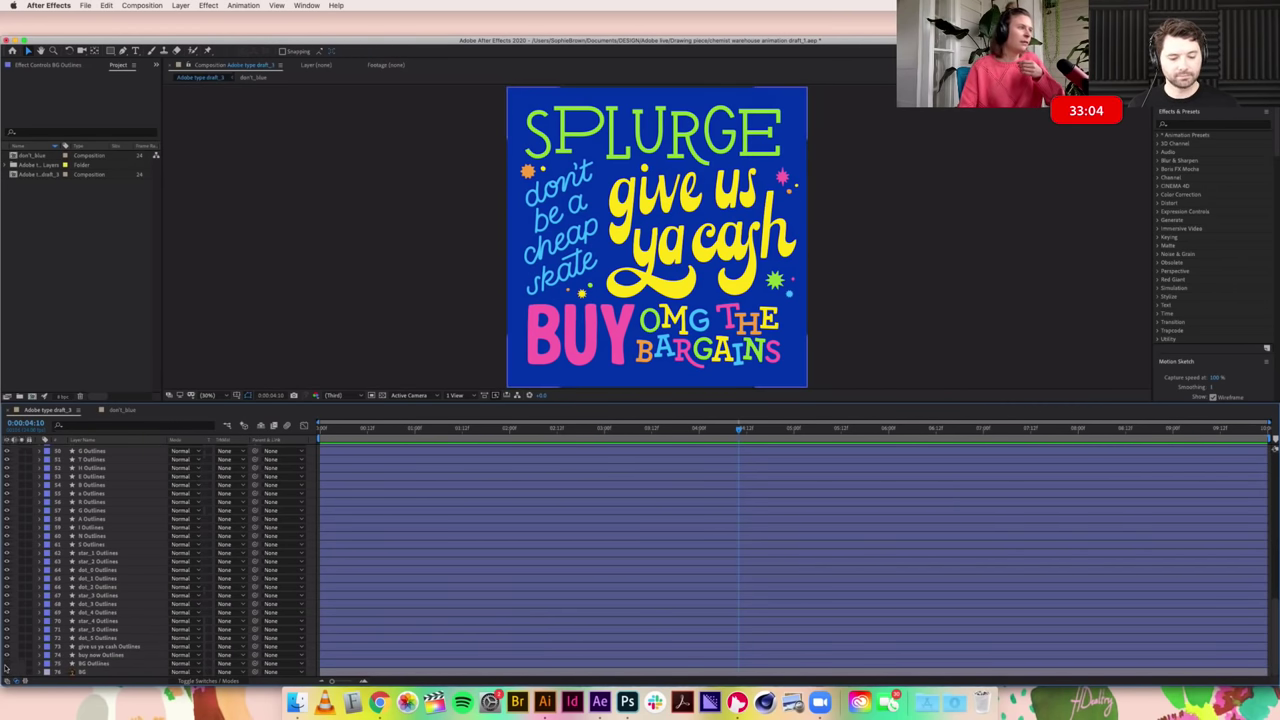
pyautogui.click(82, 673)
pyautogui.press('Delete')
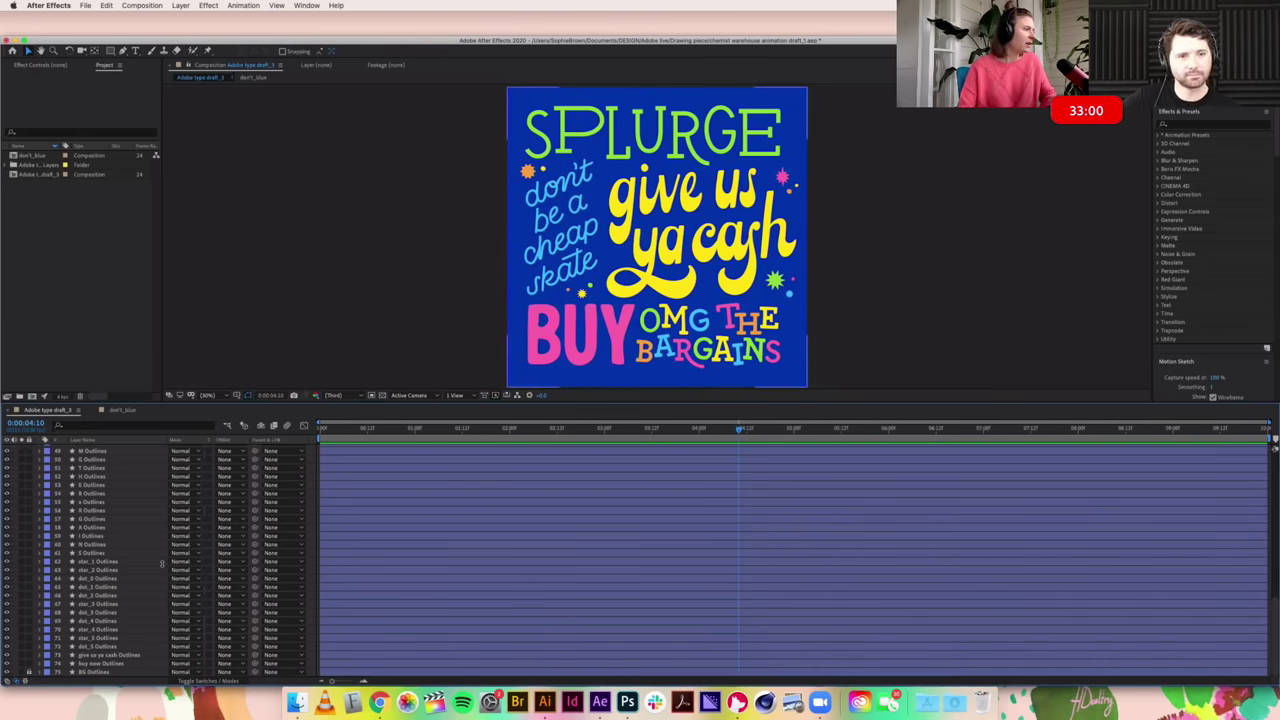
# Step: Expand the R2 Outlines layer's contents down to the path inside Group 1
pyautogui.scroll(10, 160, 565)
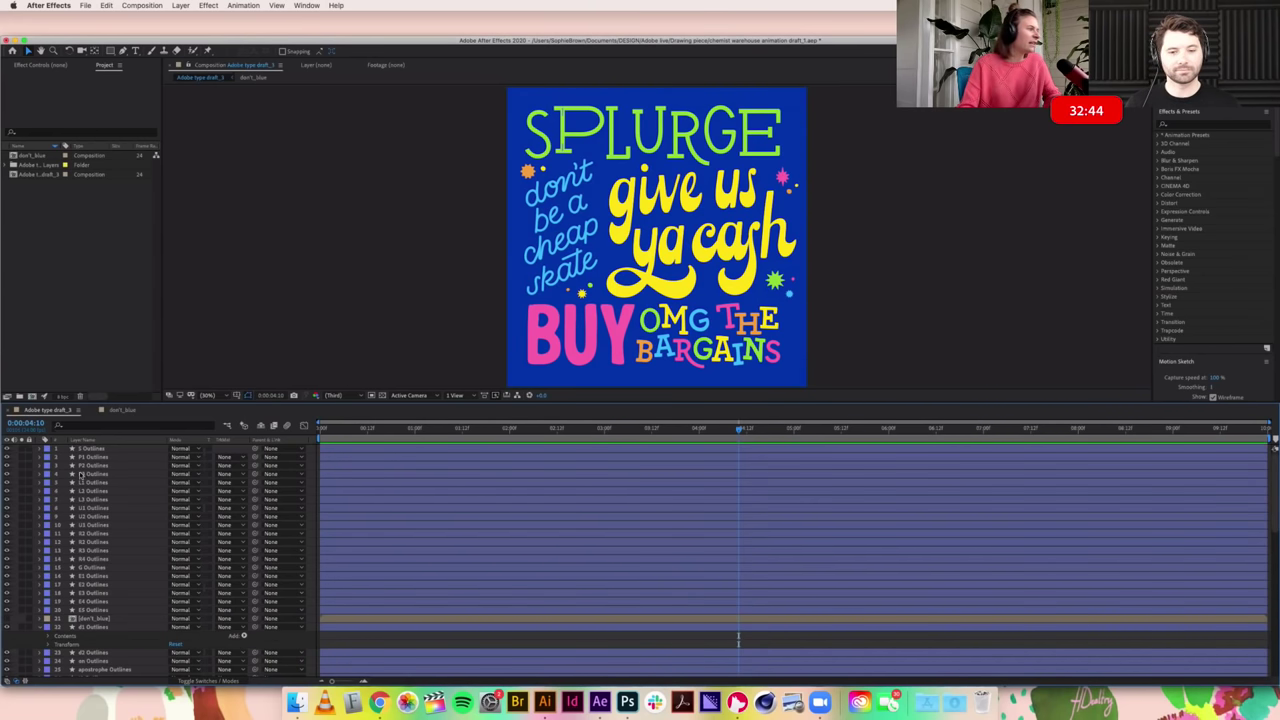
pyautogui.scroll(-4, 108, 590)
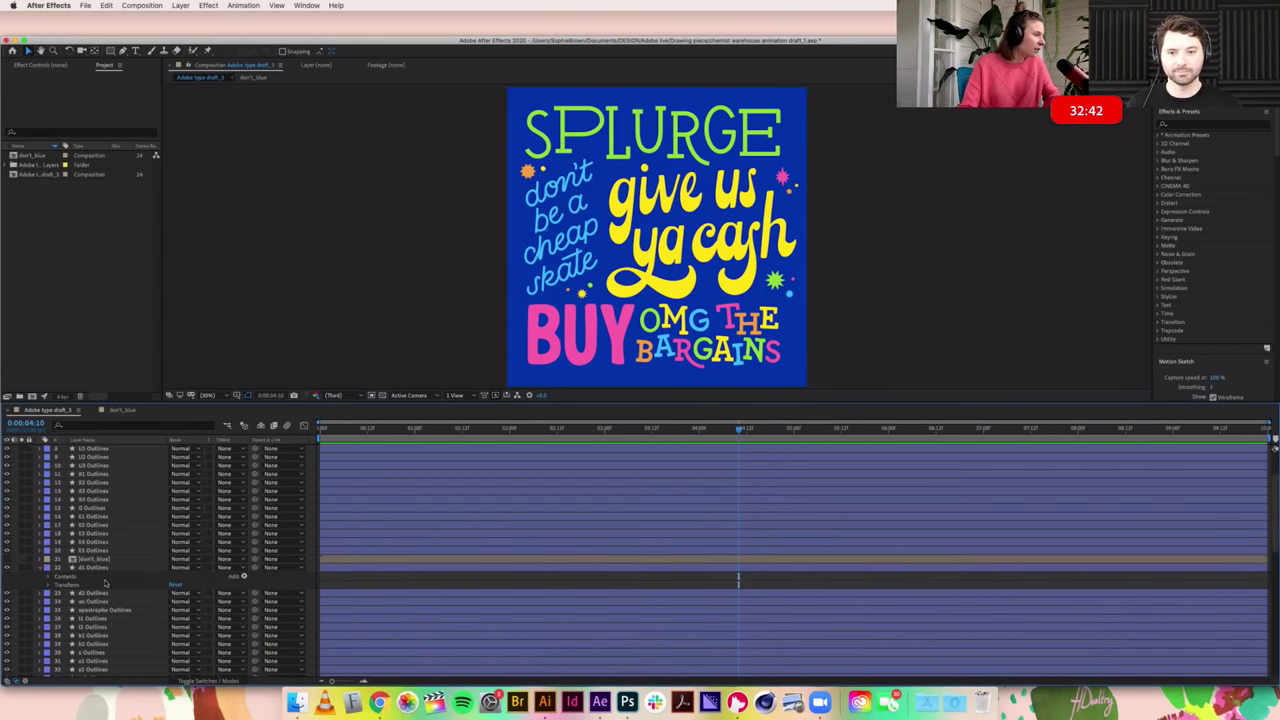
pyautogui.click(90, 483)
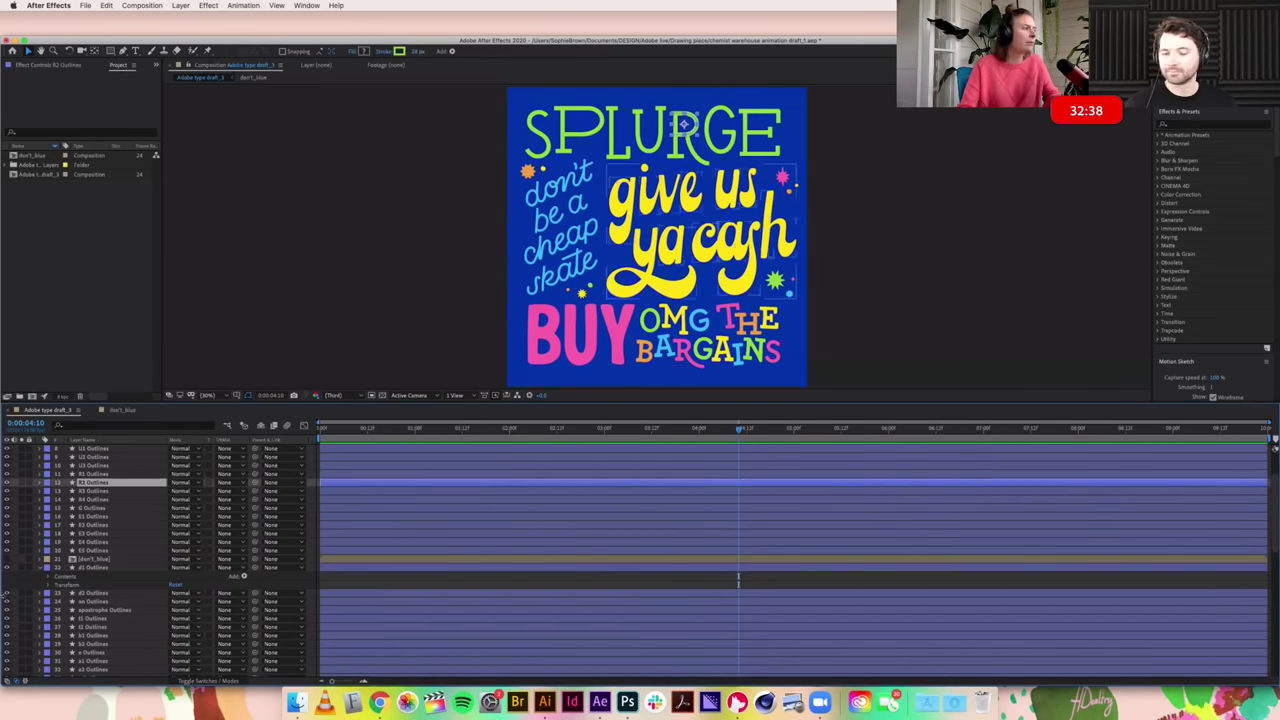
pyautogui.click(40, 483)
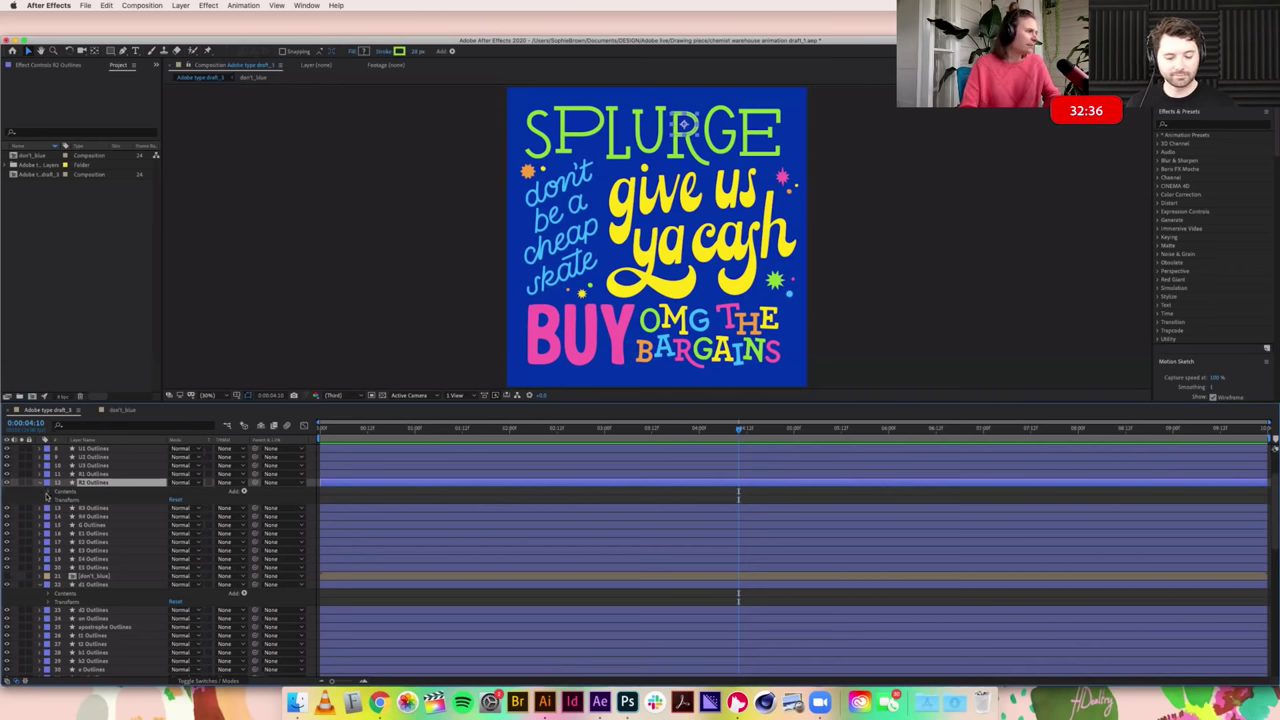
pyautogui.click(47, 492)
pyautogui.click(57, 500)
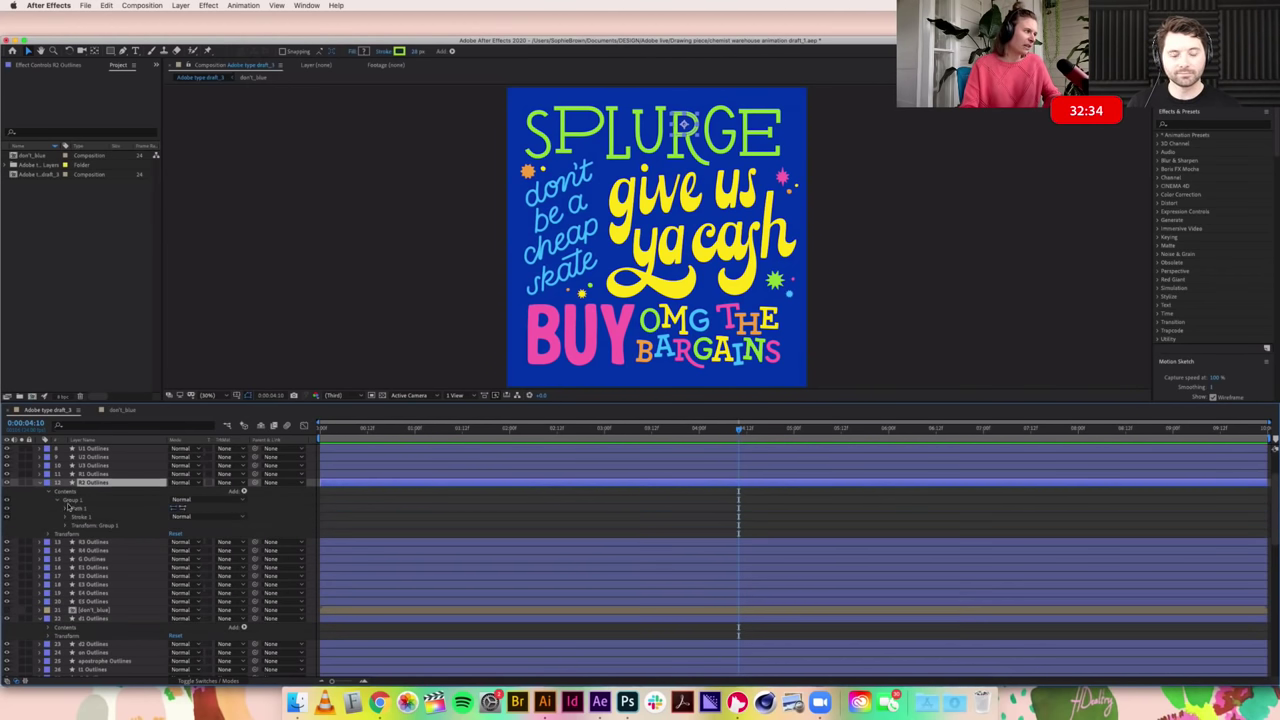
pyautogui.click(66, 509)
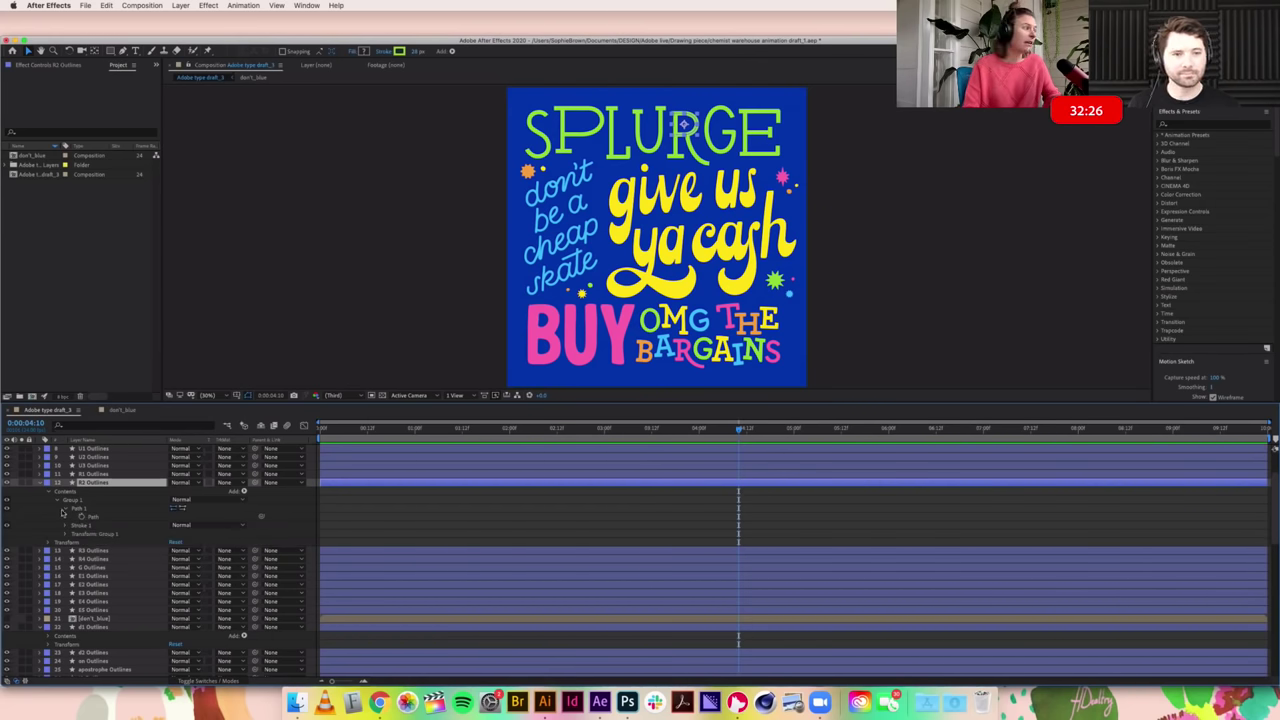
# Step: Collapse Group 1 and expand the Transform properties of the R2 Outlines layer
pyautogui.click(65, 509)
pyautogui.click(58, 500)
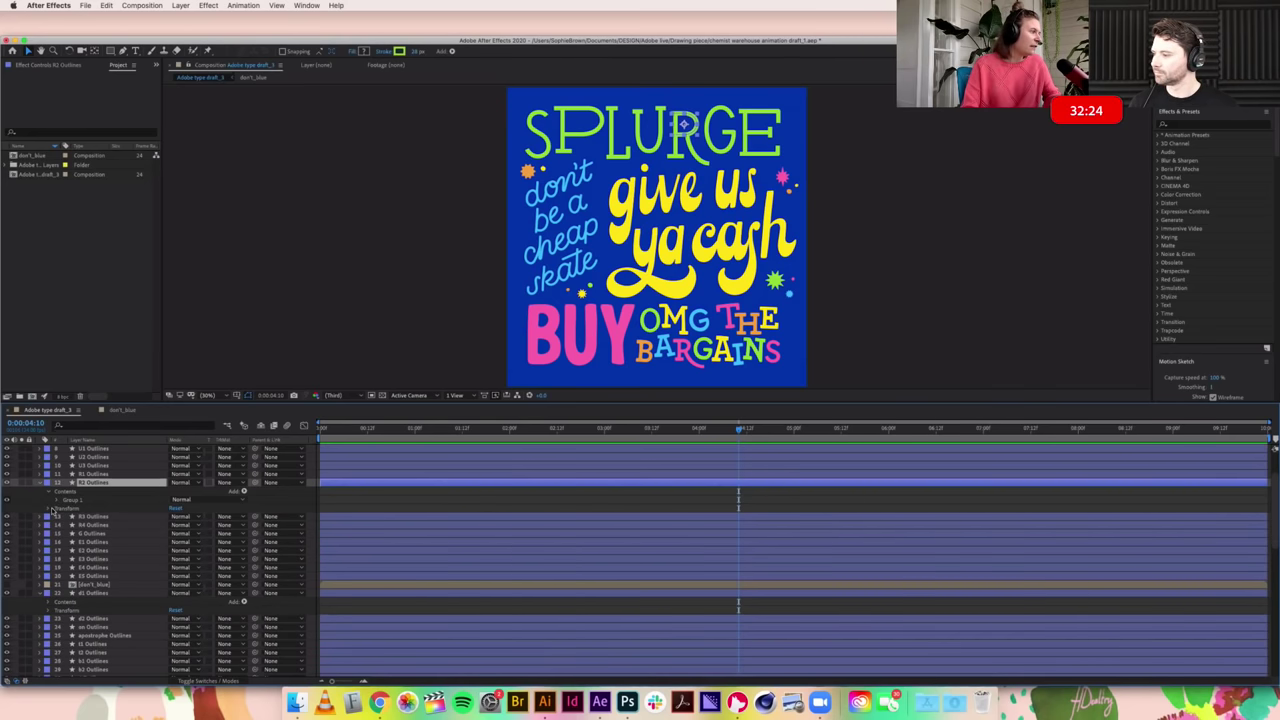
pyautogui.click(47, 509)
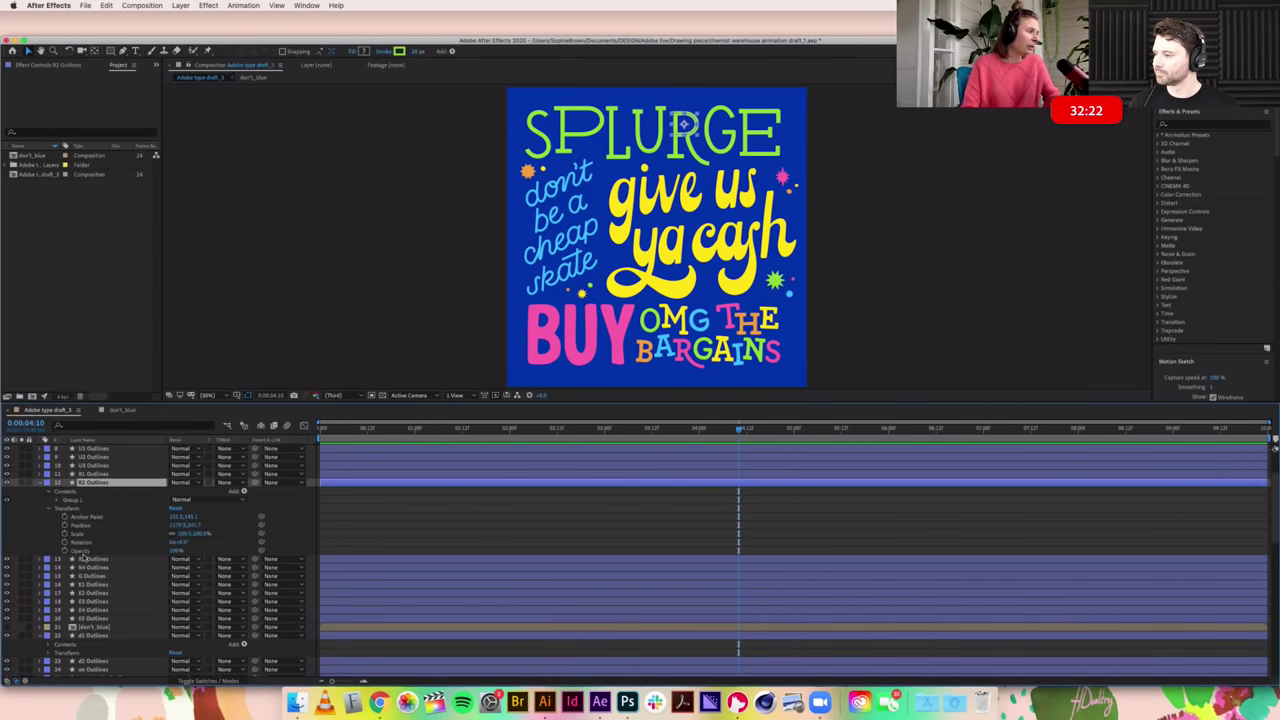
# Step: Try adjusting the Position and Scale values of the R2 Outlines layer
pyautogui.click(178, 530)
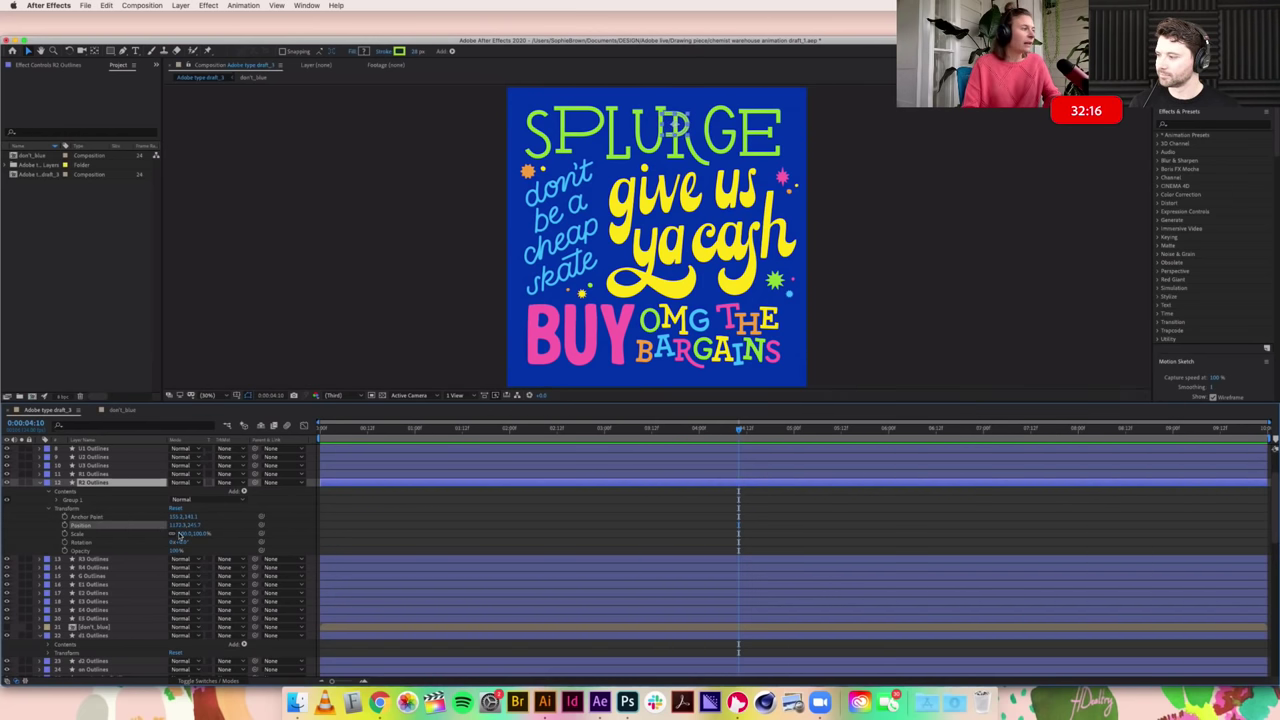
pyautogui.click(180, 535)
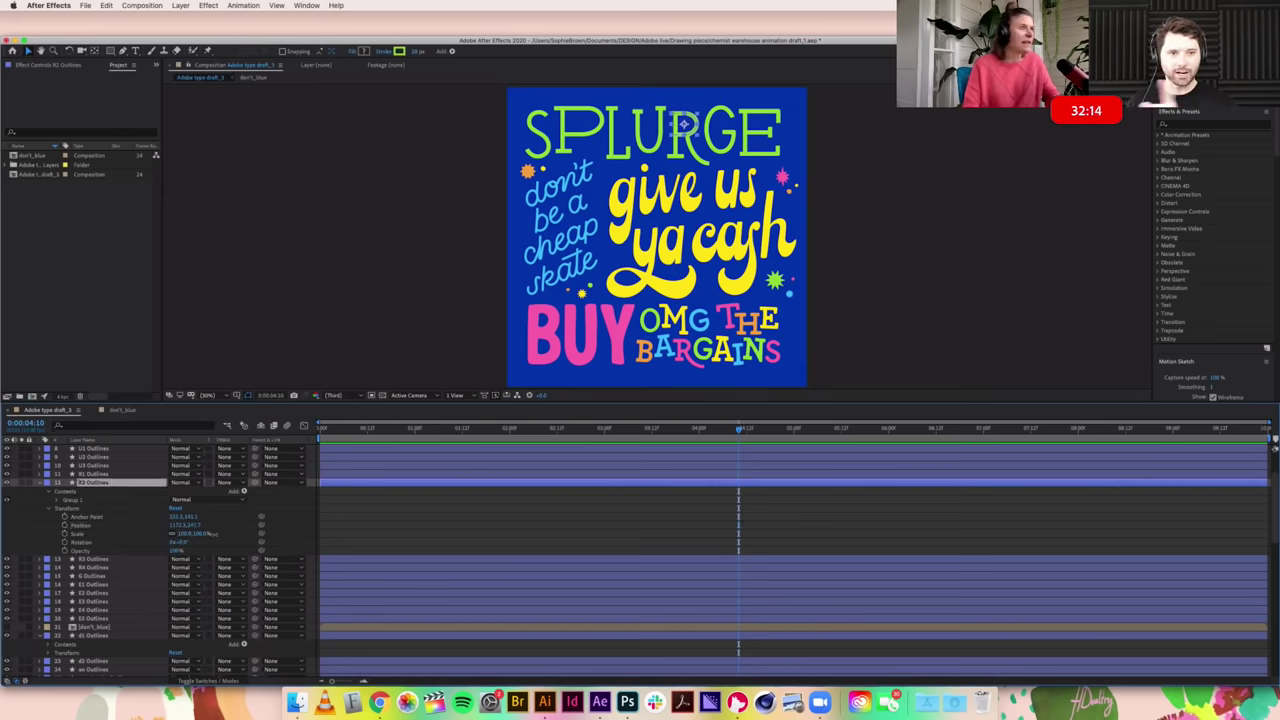
pyautogui.click(180, 533)
pyautogui.click(181, 546)
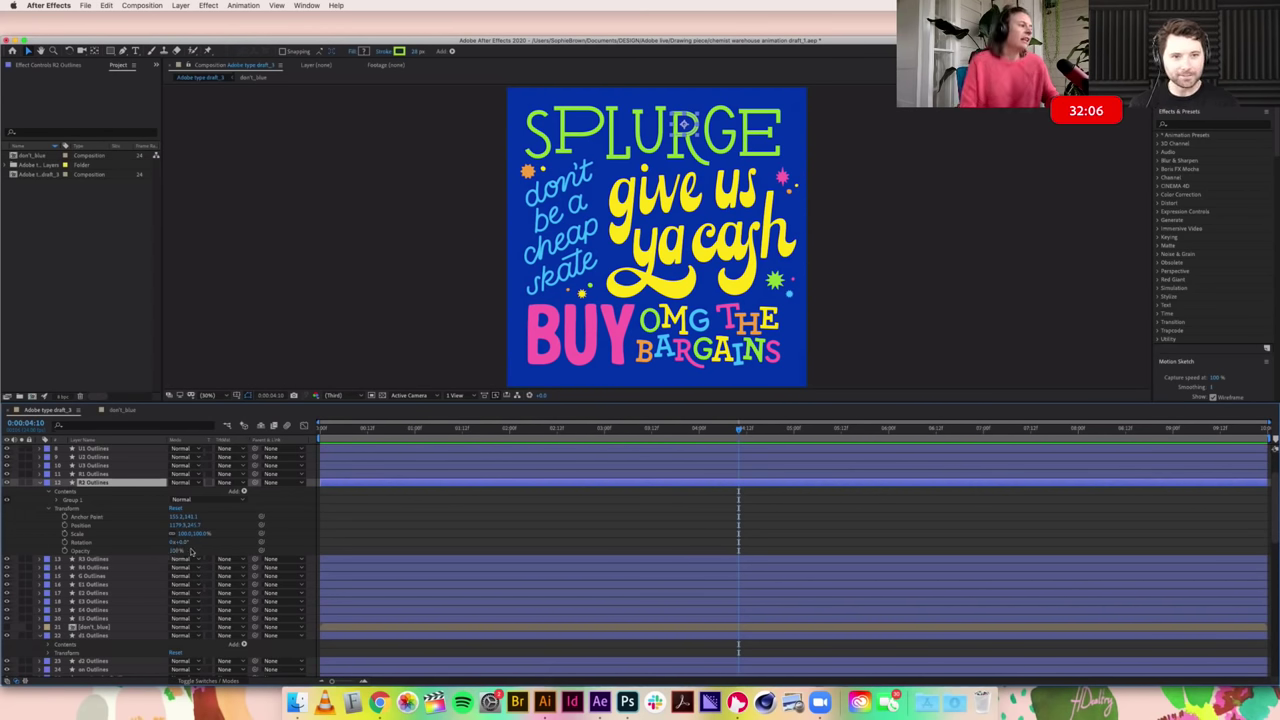
pyautogui.click(183, 534)
pyautogui.press('Return')
pyautogui.click(184, 537)
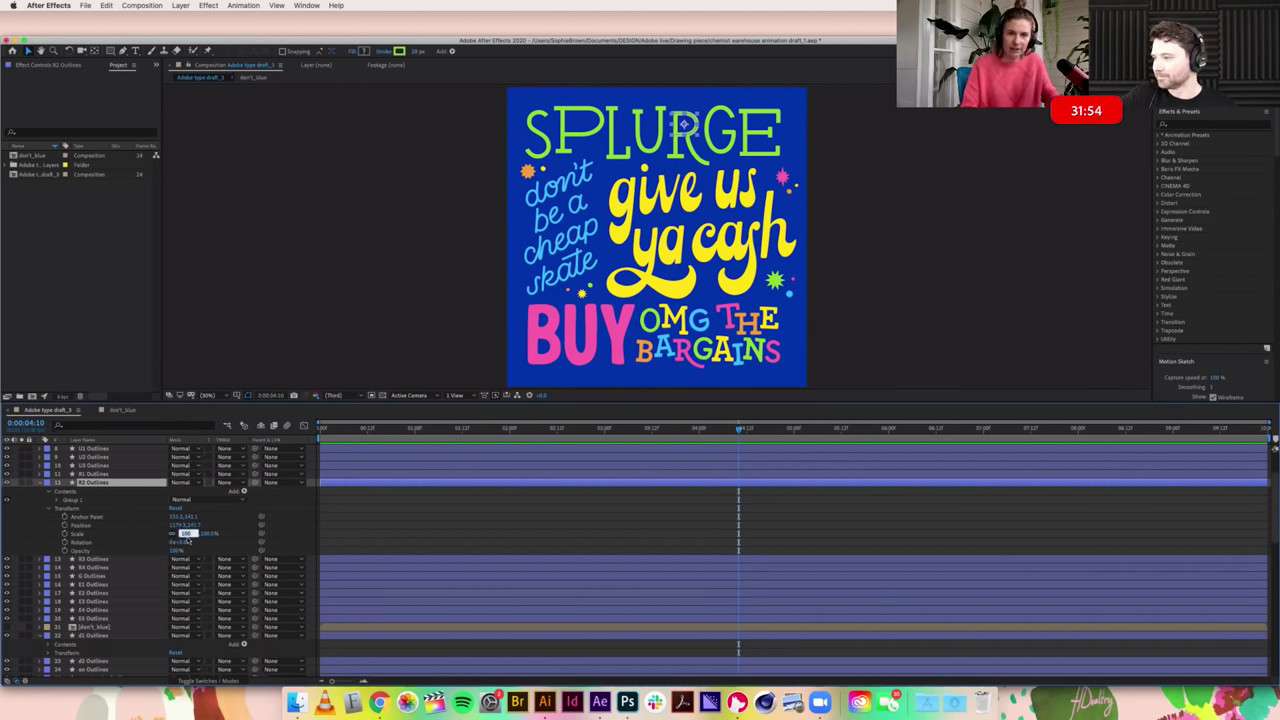
pyautogui.click(203, 548)
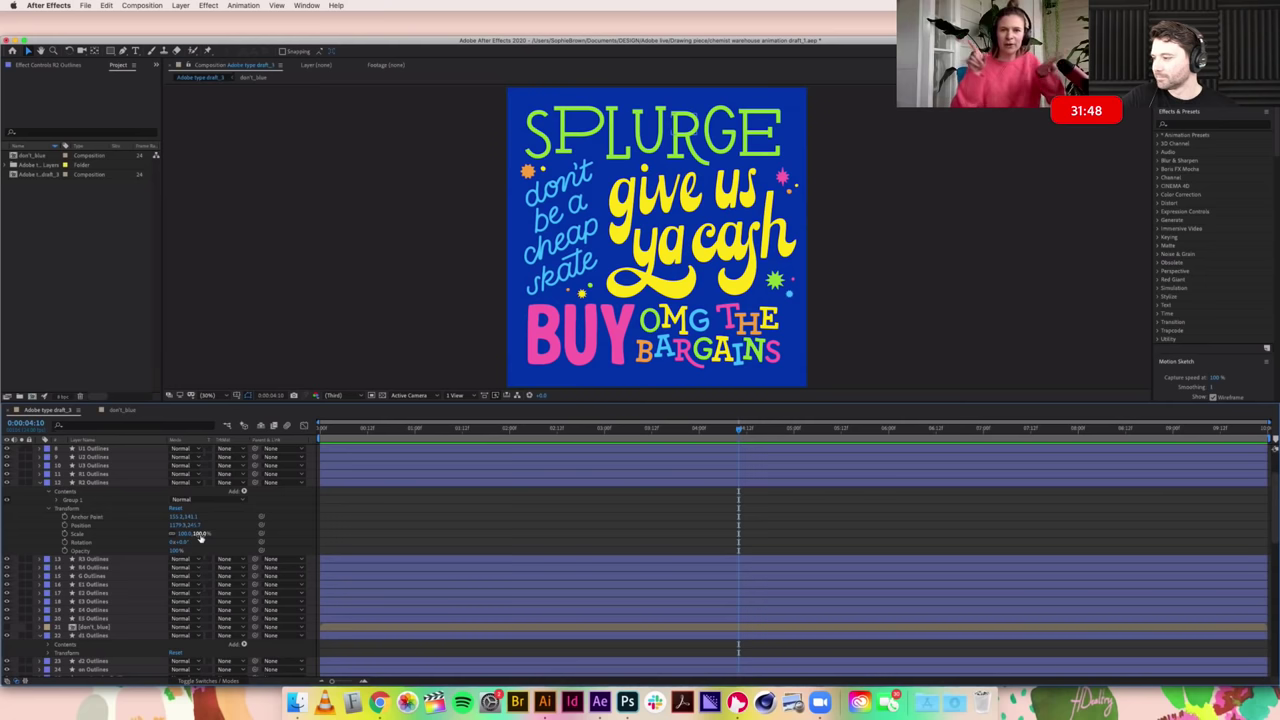
pyautogui.click(198, 535)
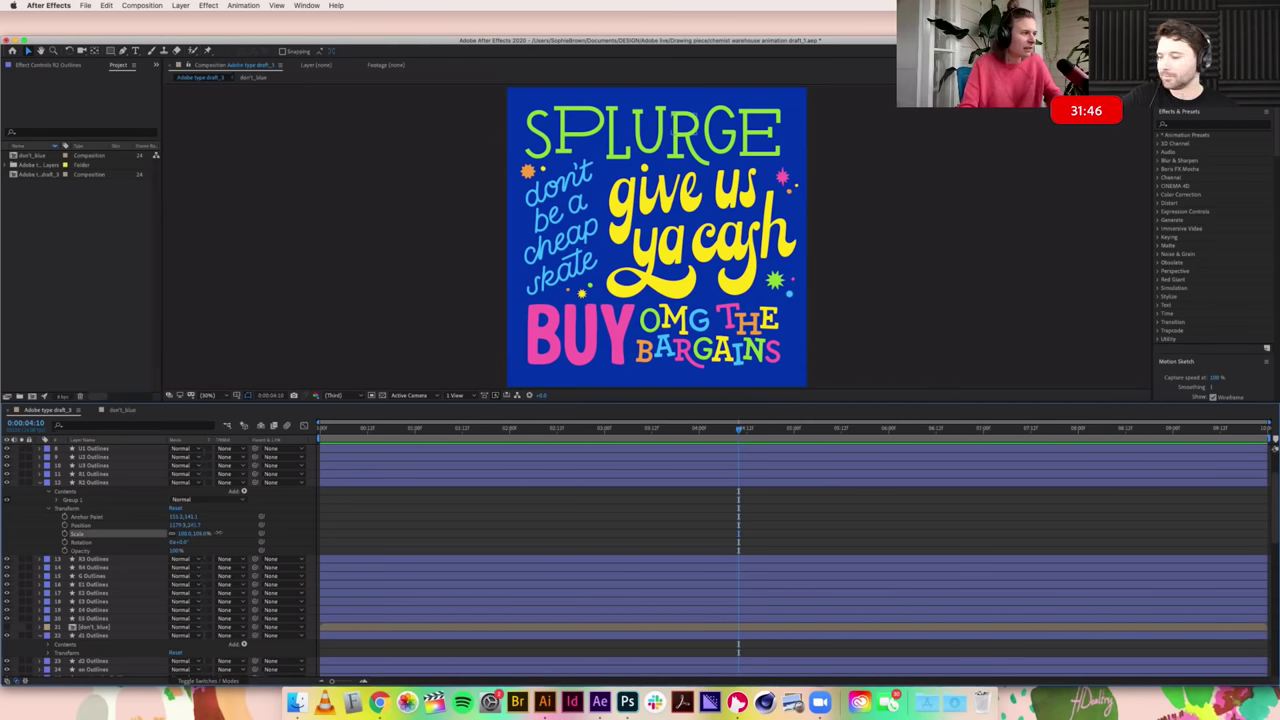
pyautogui.press('F2')
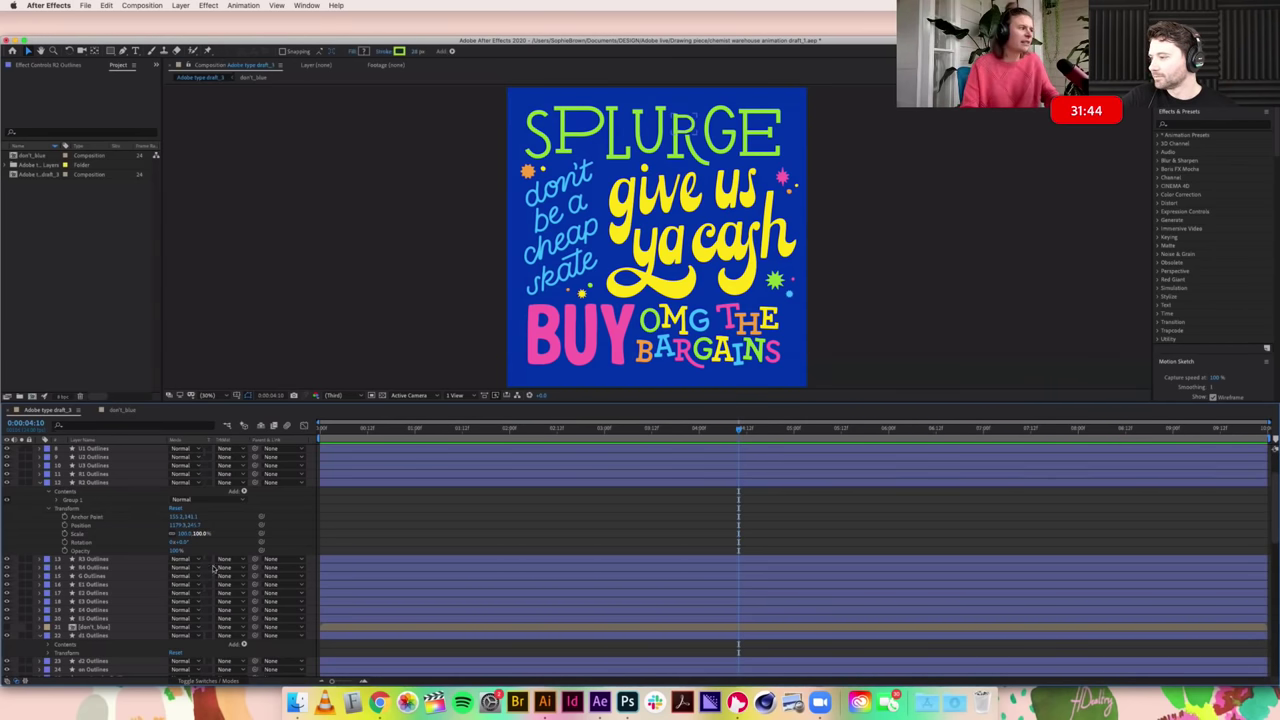
# Step: Collapse the R2 Outlines layer's properties and look through the list of outline layers
pyautogui.scroll(-1, 225, 558)
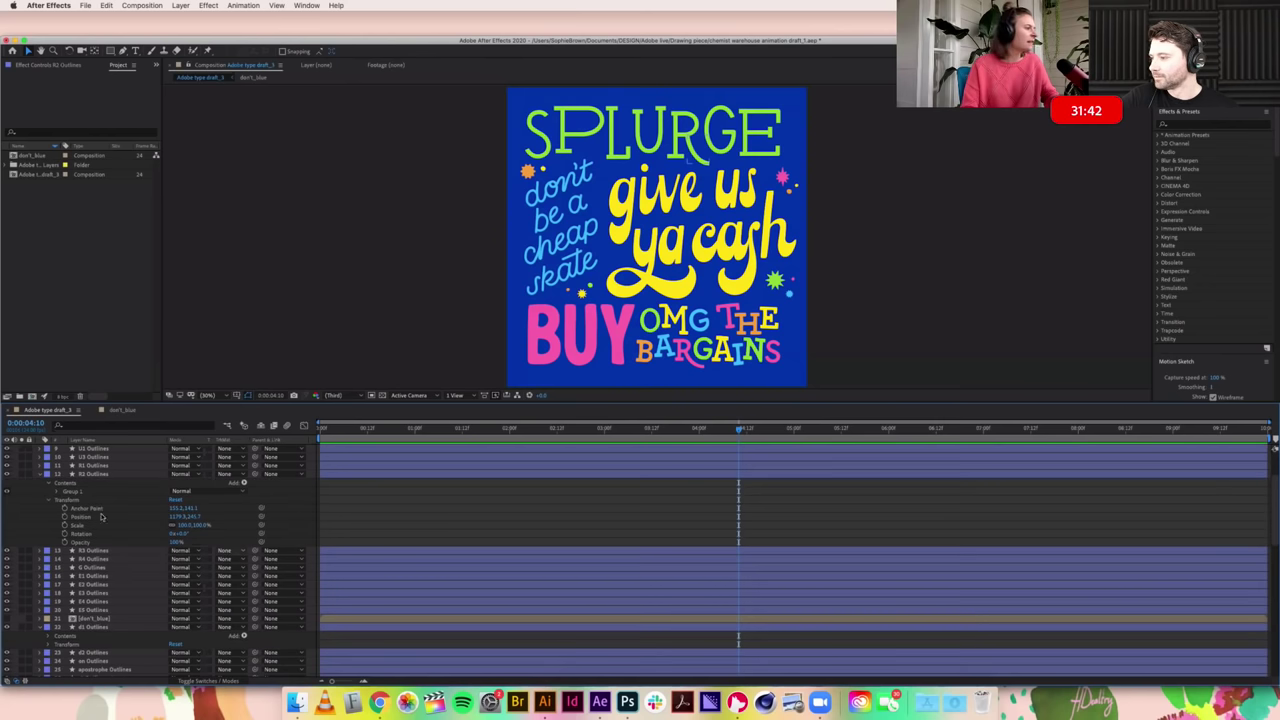
pyautogui.click(39, 475)
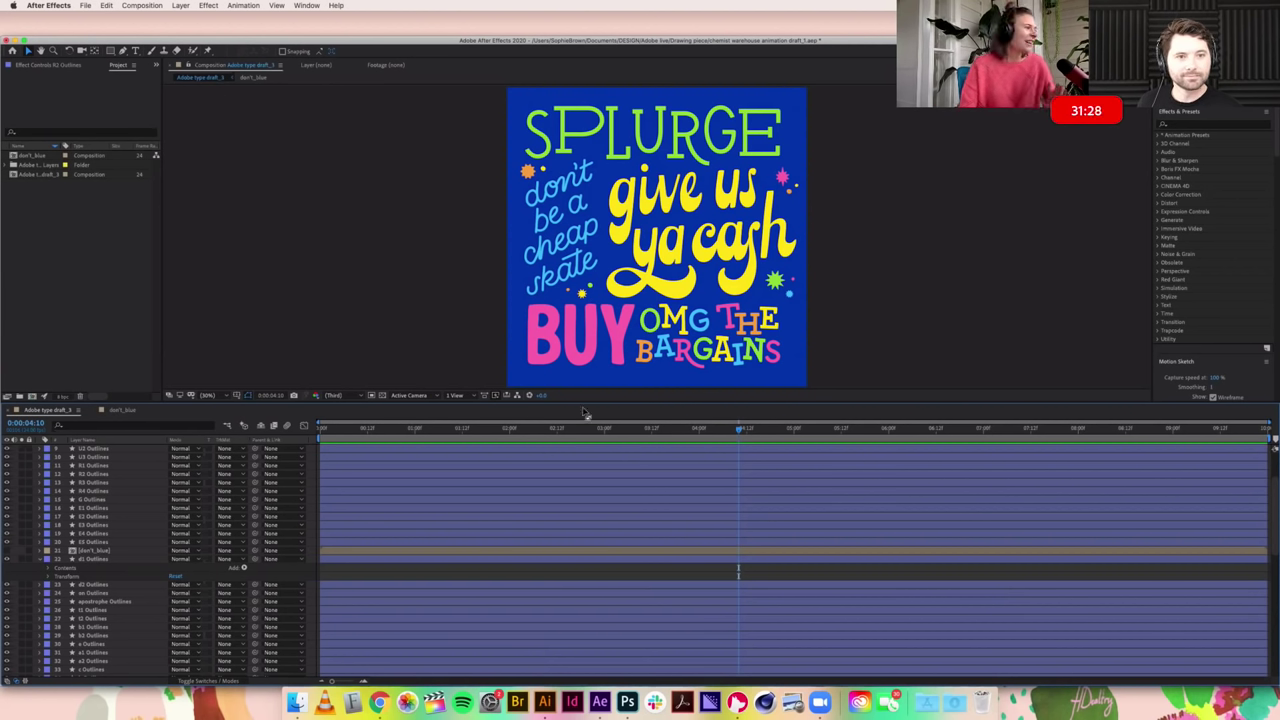
pyautogui.scroll(5, 72, 537)
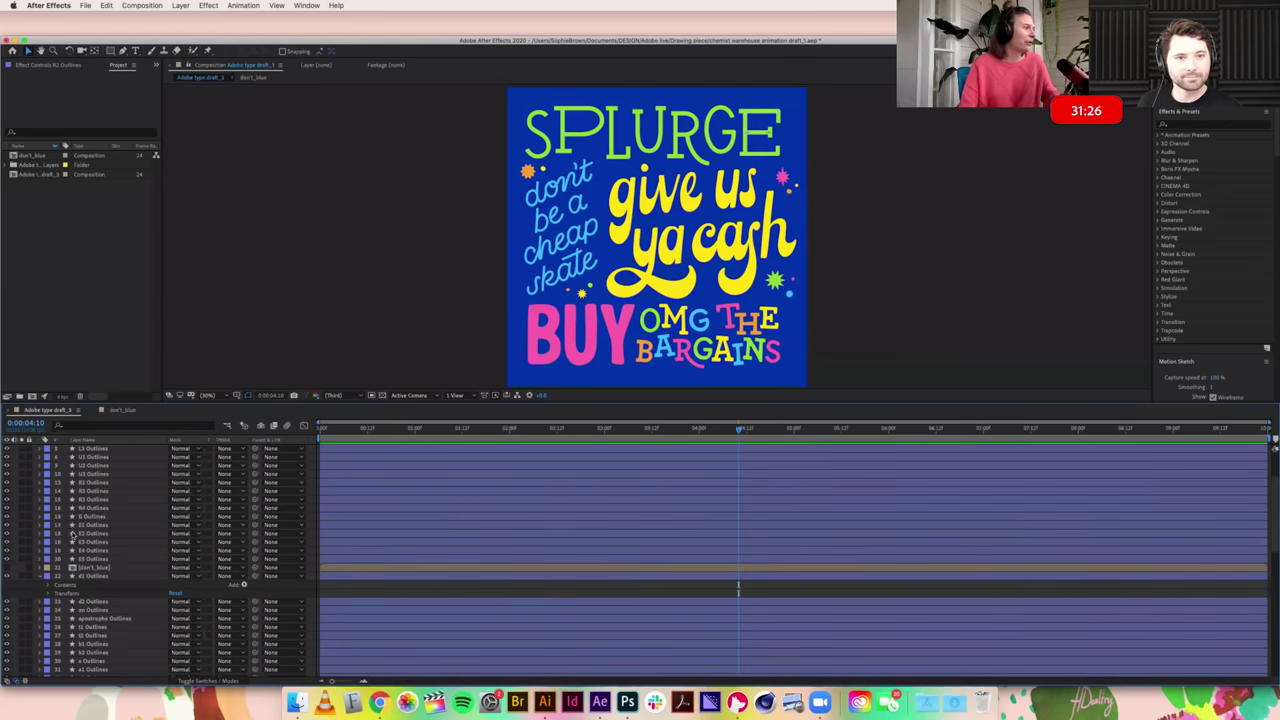
pyautogui.scroll(-1, 72, 537)
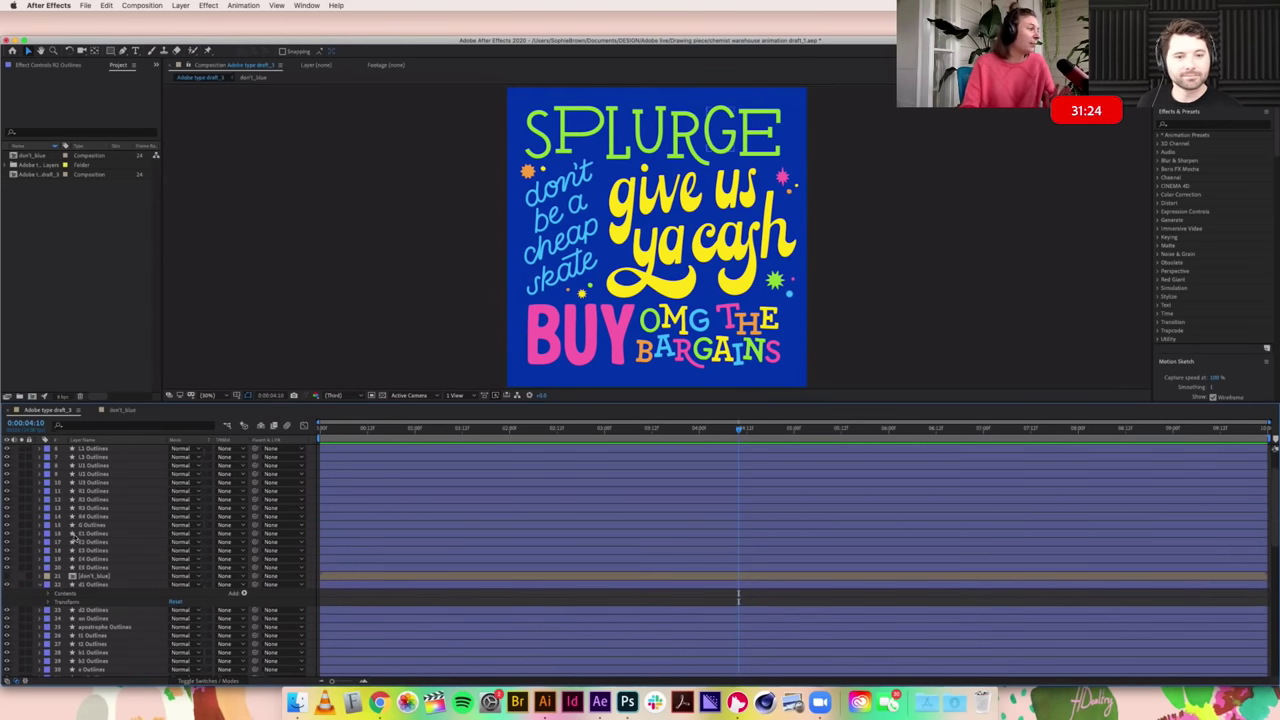
pyautogui.scroll(-2, 90, 540)
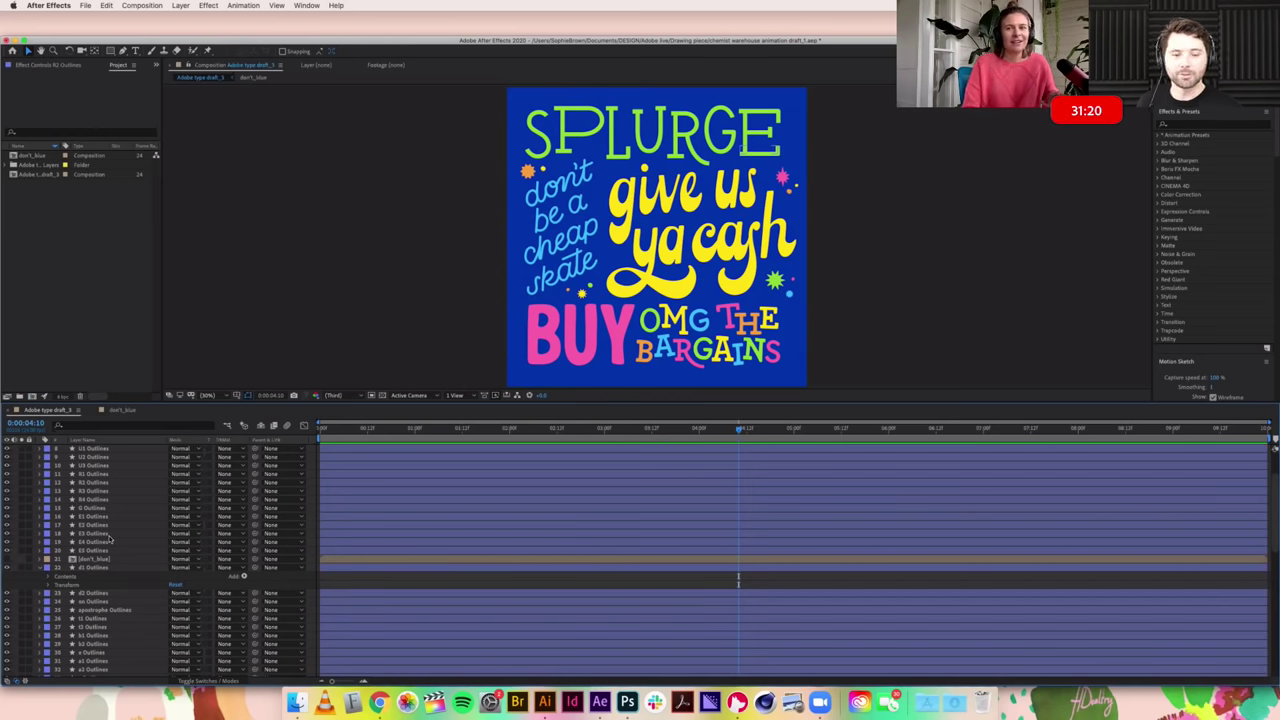
pyautogui.scroll(3, 110, 540)
pyautogui.scroll(-5, 108, 546)
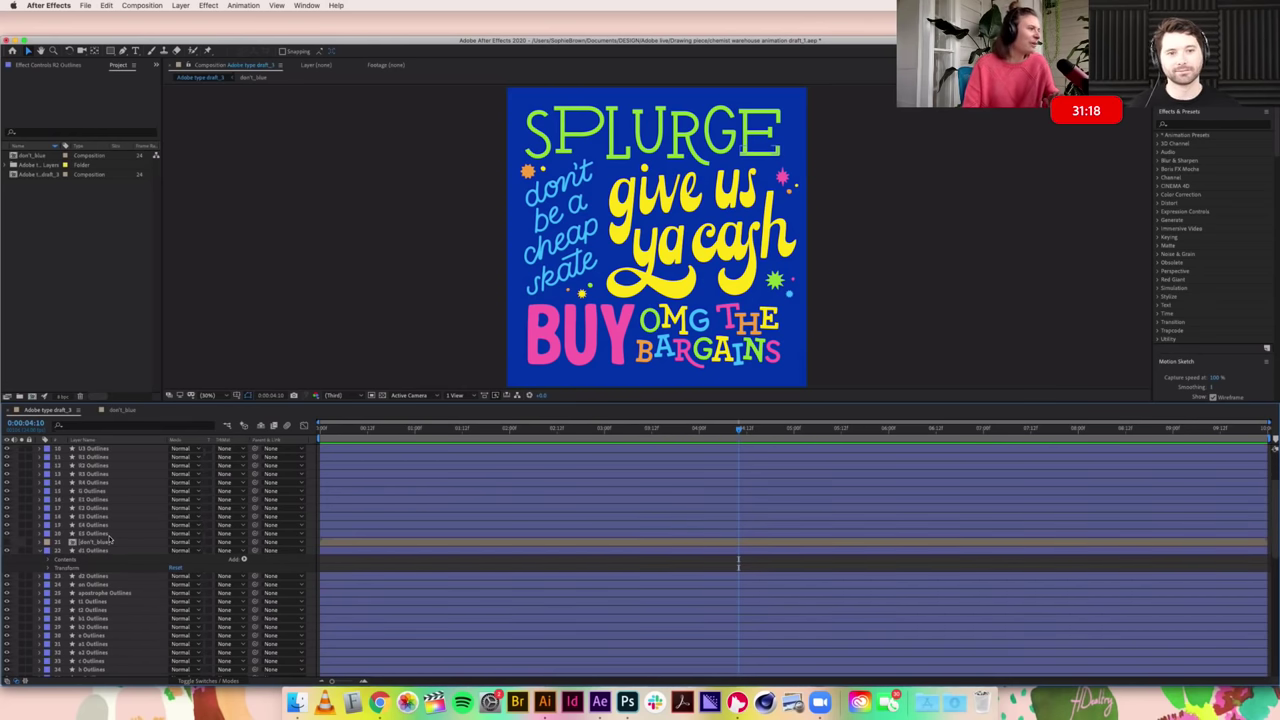
pyautogui.scroll(-1, 105, 553)
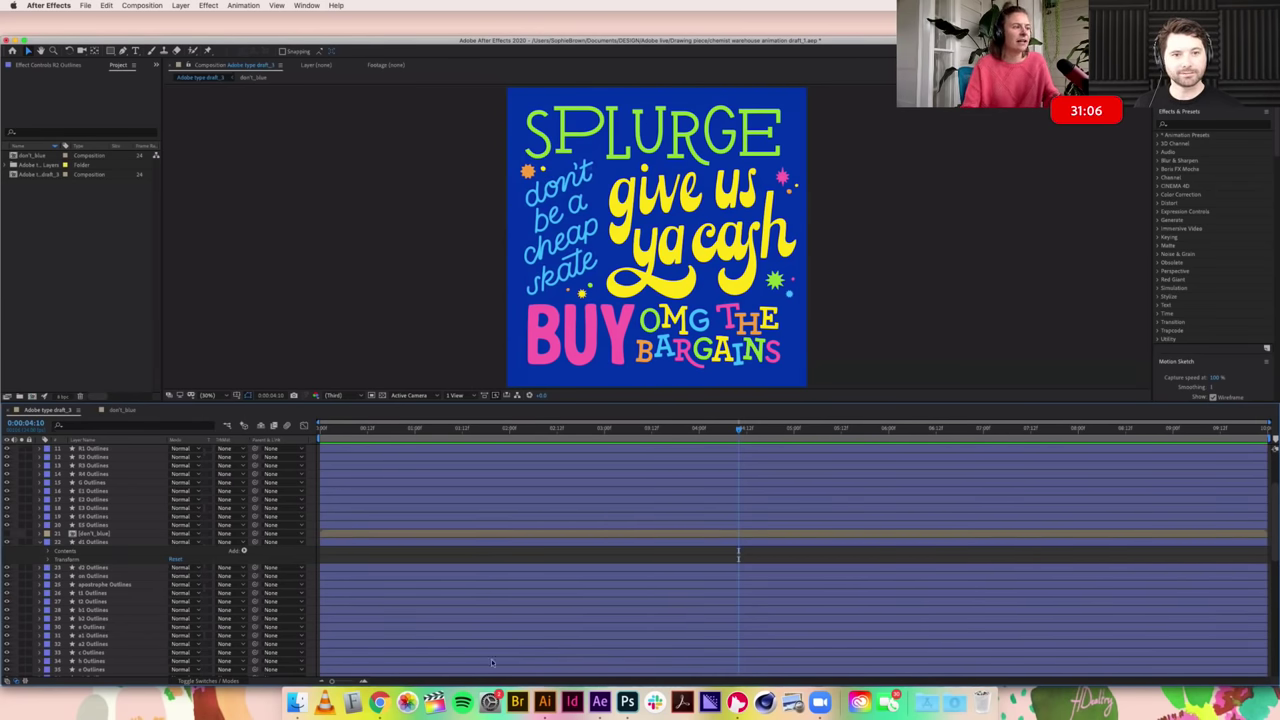
# Step: Switch to Illustrator and examine how the strokes of "don't" and the g of "give" are separated into paths and layers
pyautogui.click(544, 700)
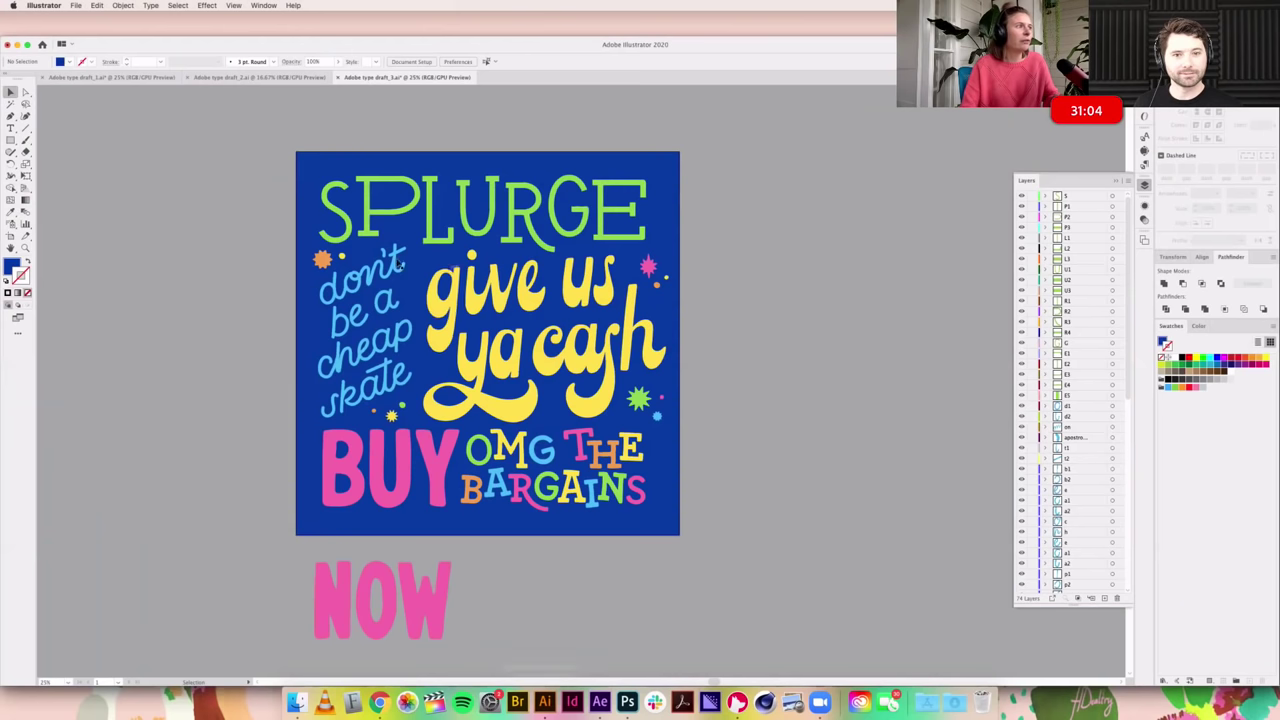
pyautogui.click(370, 280)
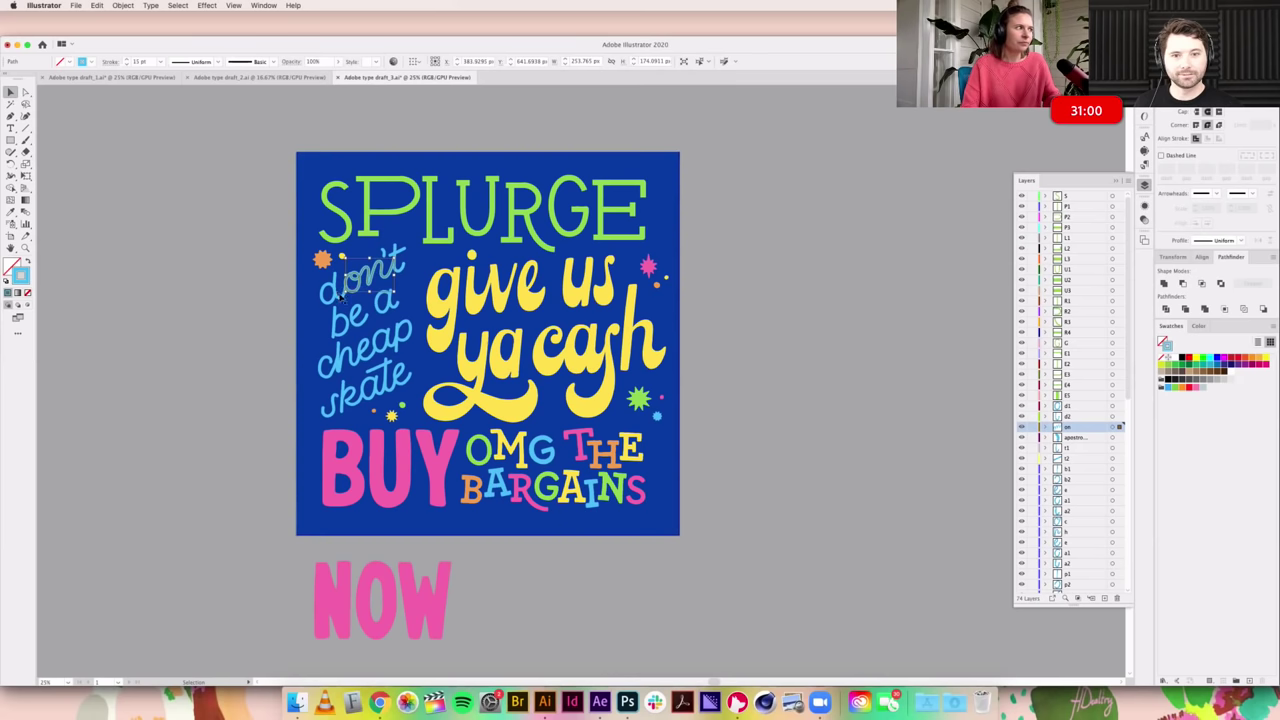
pyautogui.scroll(3, 288, 243)
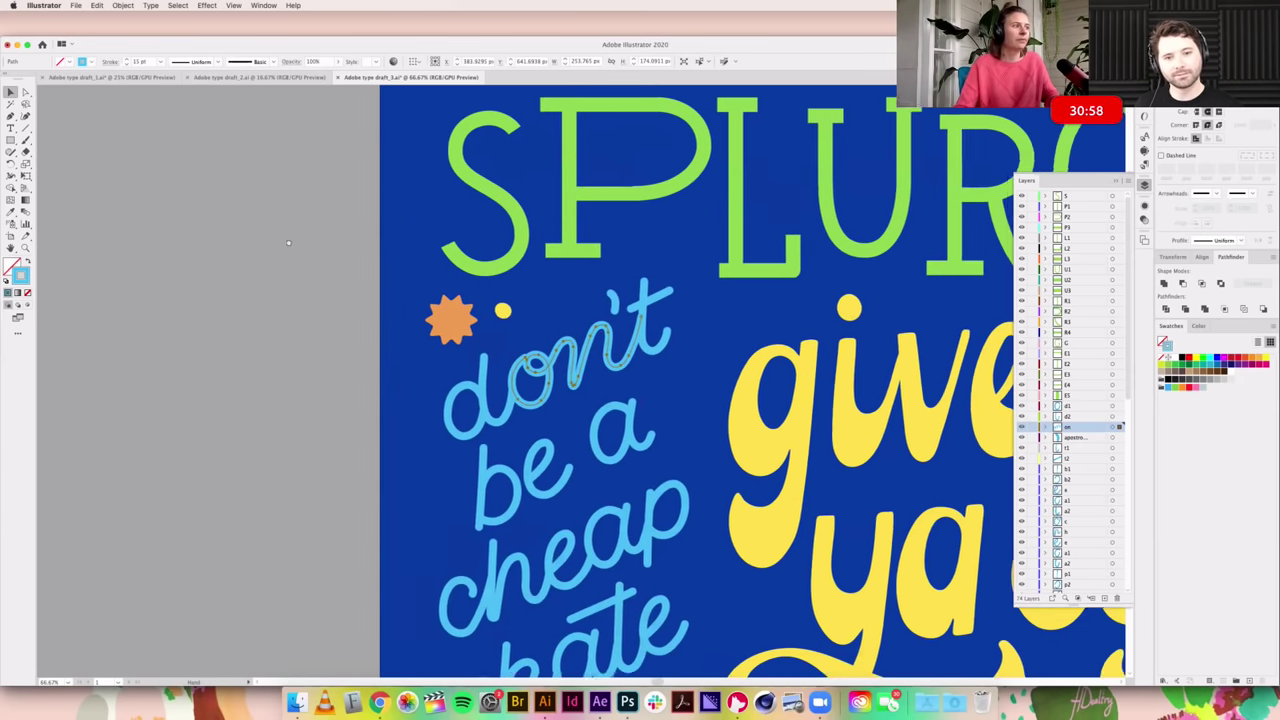
pyautogui.moveTo(288, 243); pyautogui.dragTo(260, 193)
pyautogui.click(459, 342)
pyautogui.click(460, 340)
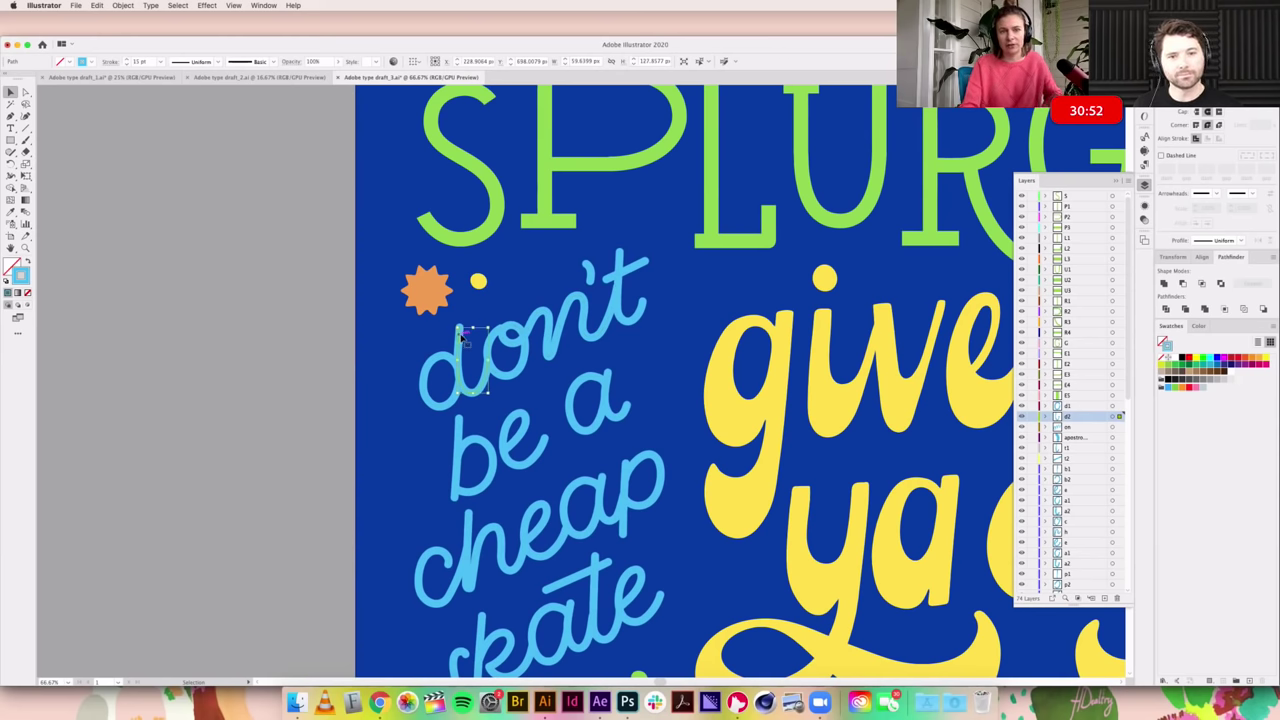
pyautogui.click(741, 434)
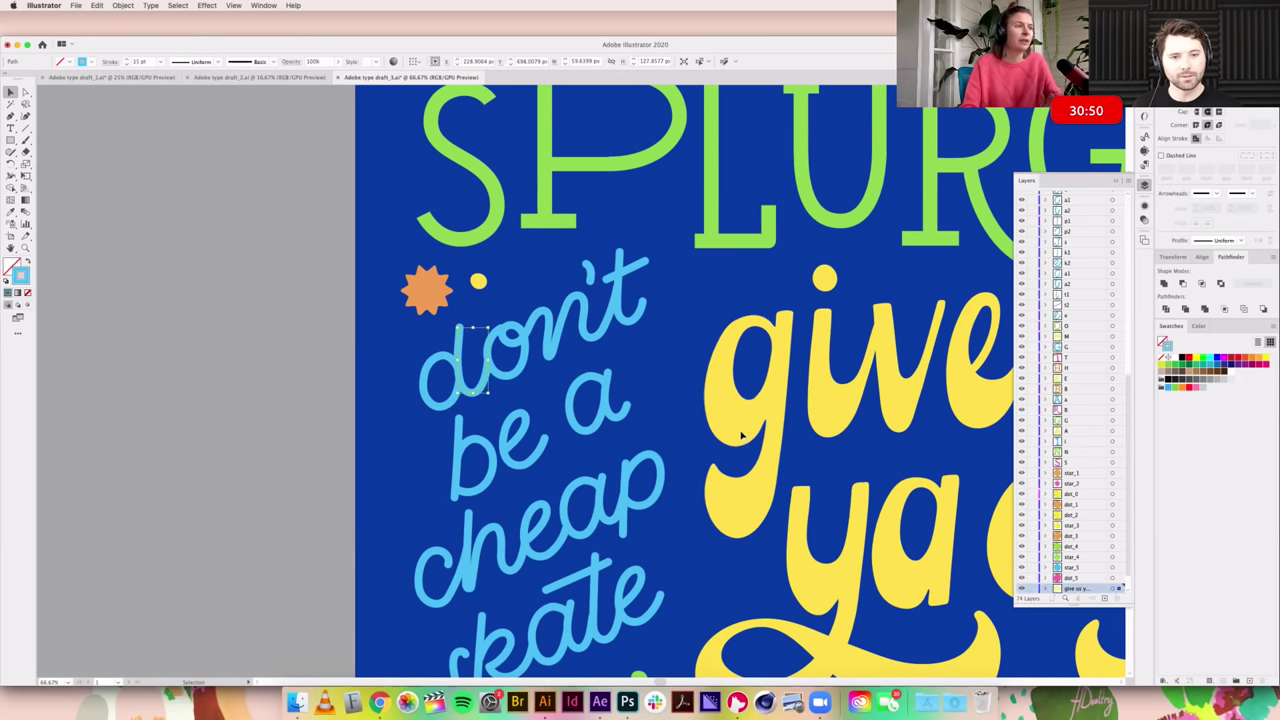
pyautogui.click(741, 434)
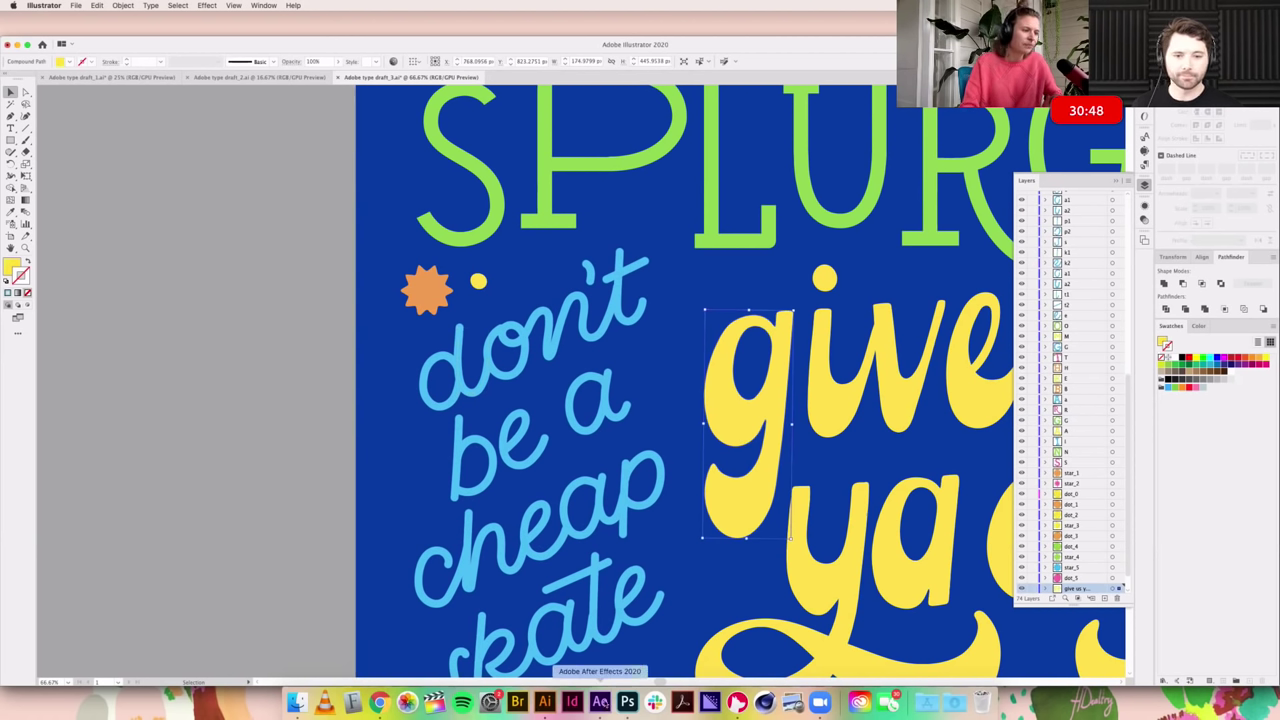
# Step: Return to After Effects, select the d1 Outlines layer, and toggle its visibility while viewing the "don't" lettering up close
pyautogui.click(600, 702)
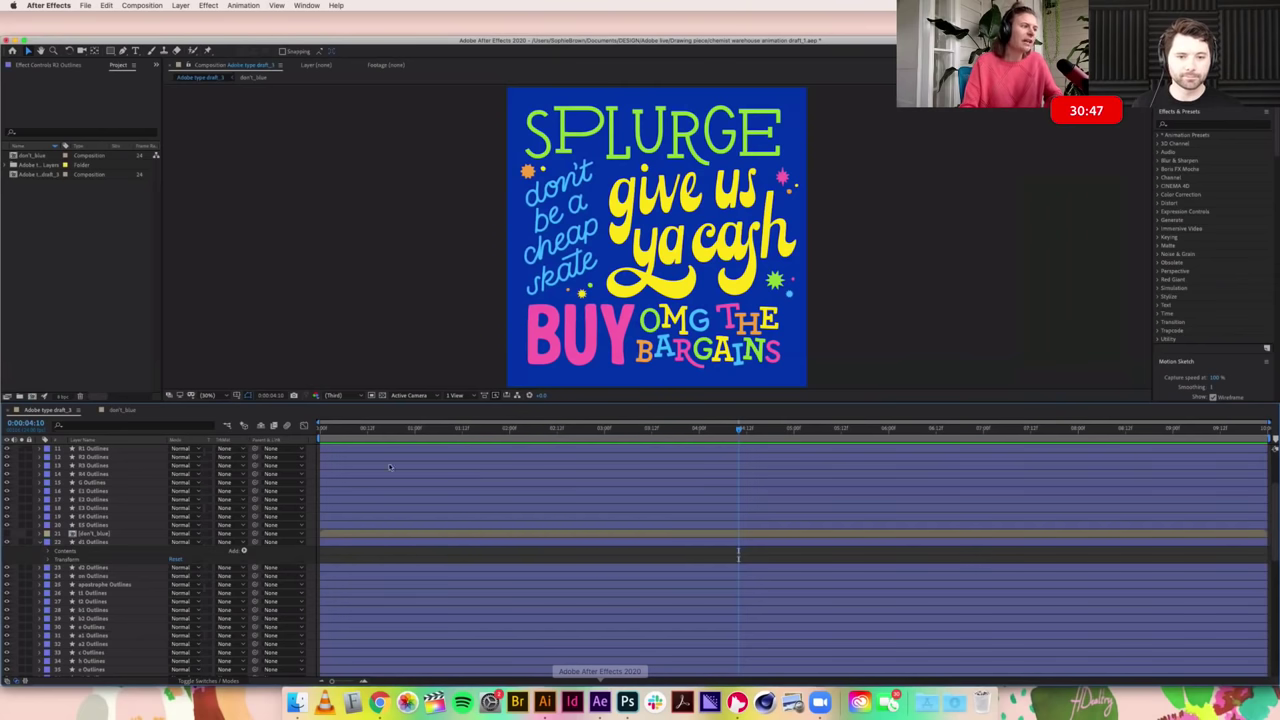
pyautogui.click(91, 542)
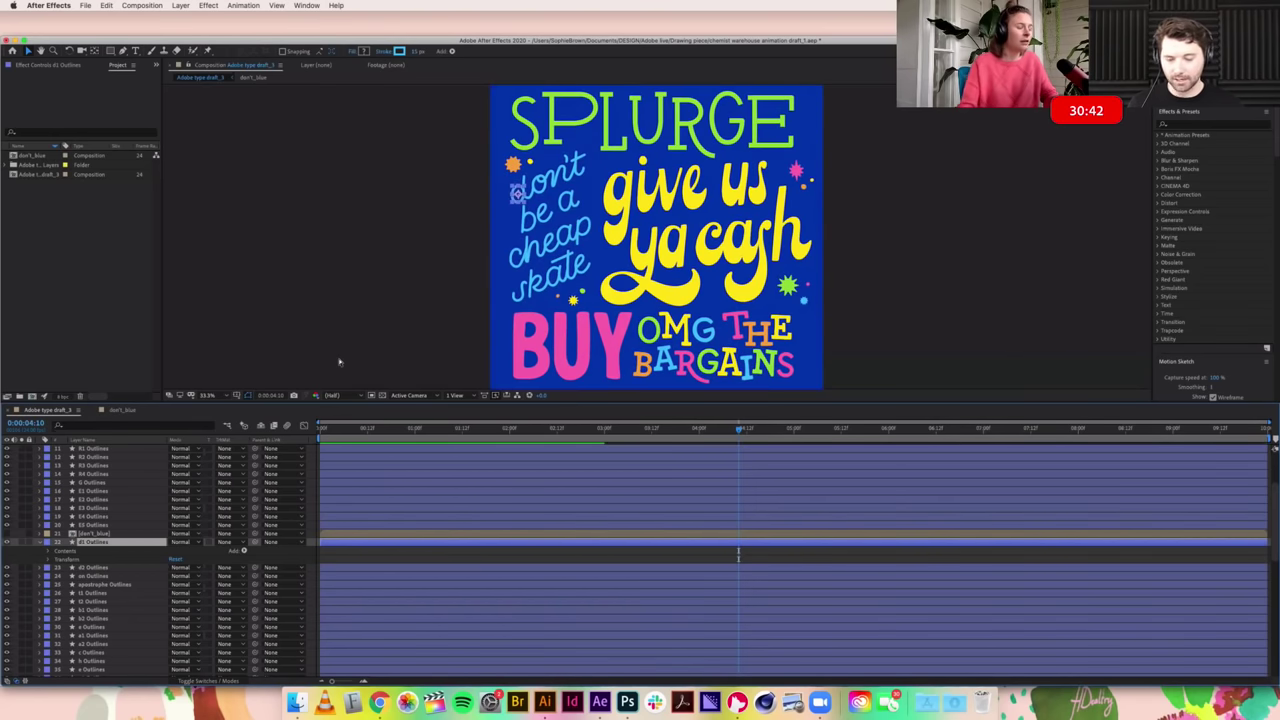
pyautogui.press('.')
pyautogui.press('.')
pyautogui.press('.')
pyautogui.press(',')
pyautogui.press(',')
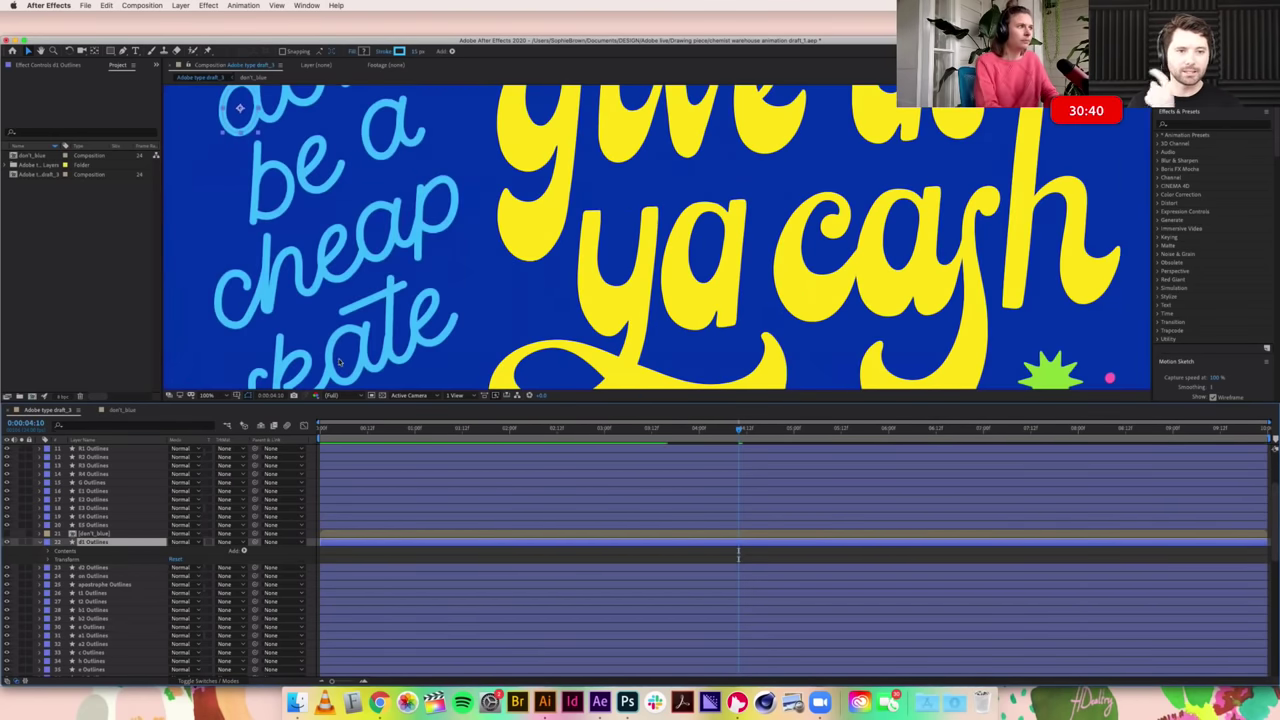
pyautogui.moveTo(402, 234); pyautogui.dragTo(397, 256)
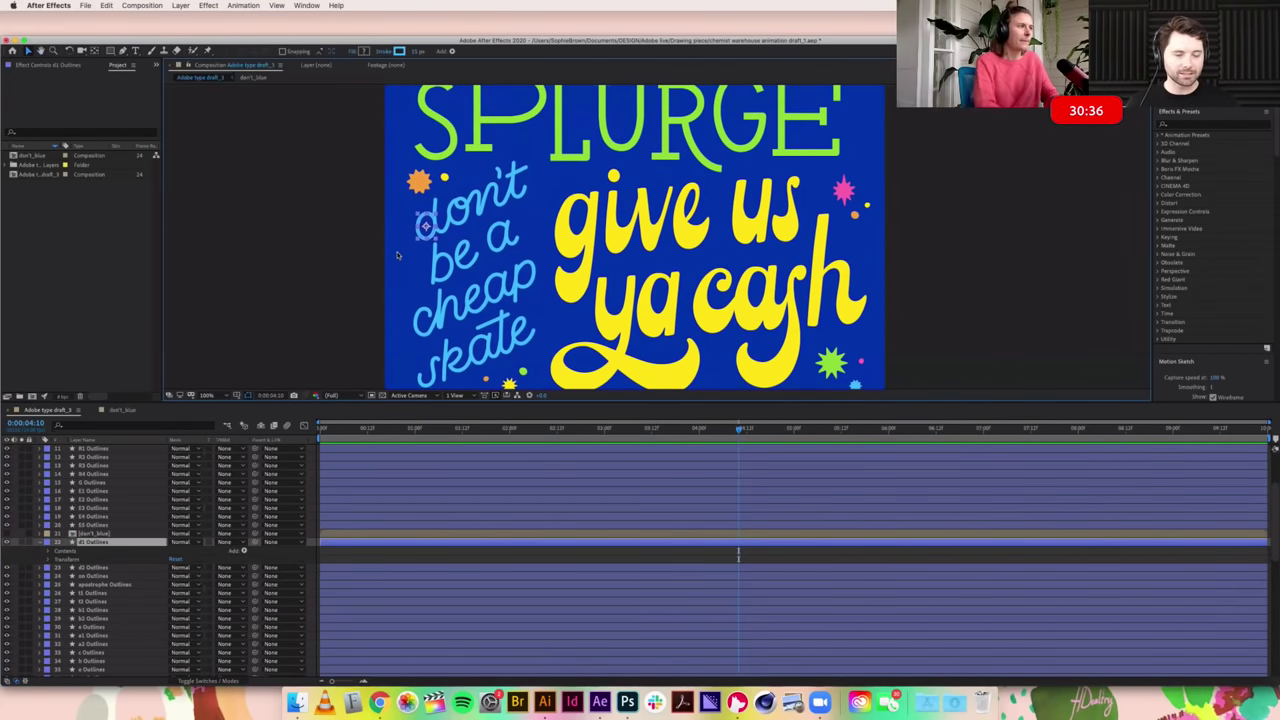
pyautogui.press('.')
pyautogui.moveTo(290, 222); pyautogui.dragTo(493, 258)
pyautogui.press('v')
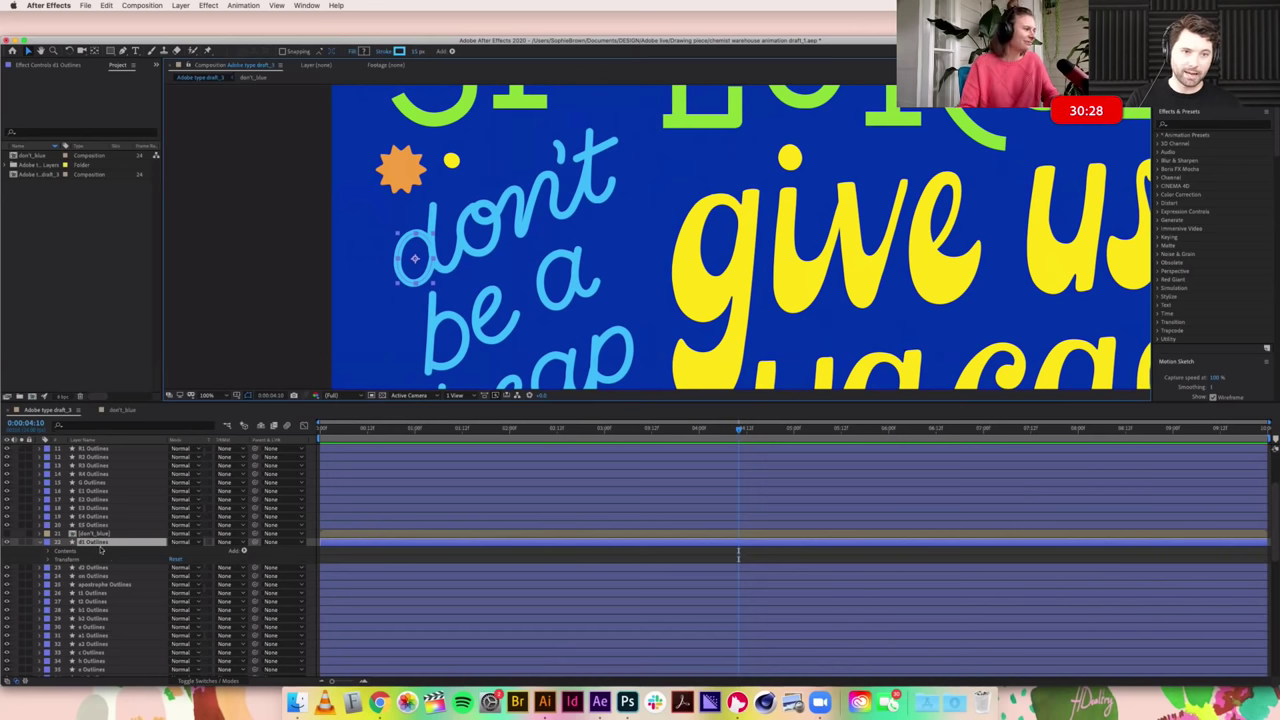
pyautogui.click(8, 543)
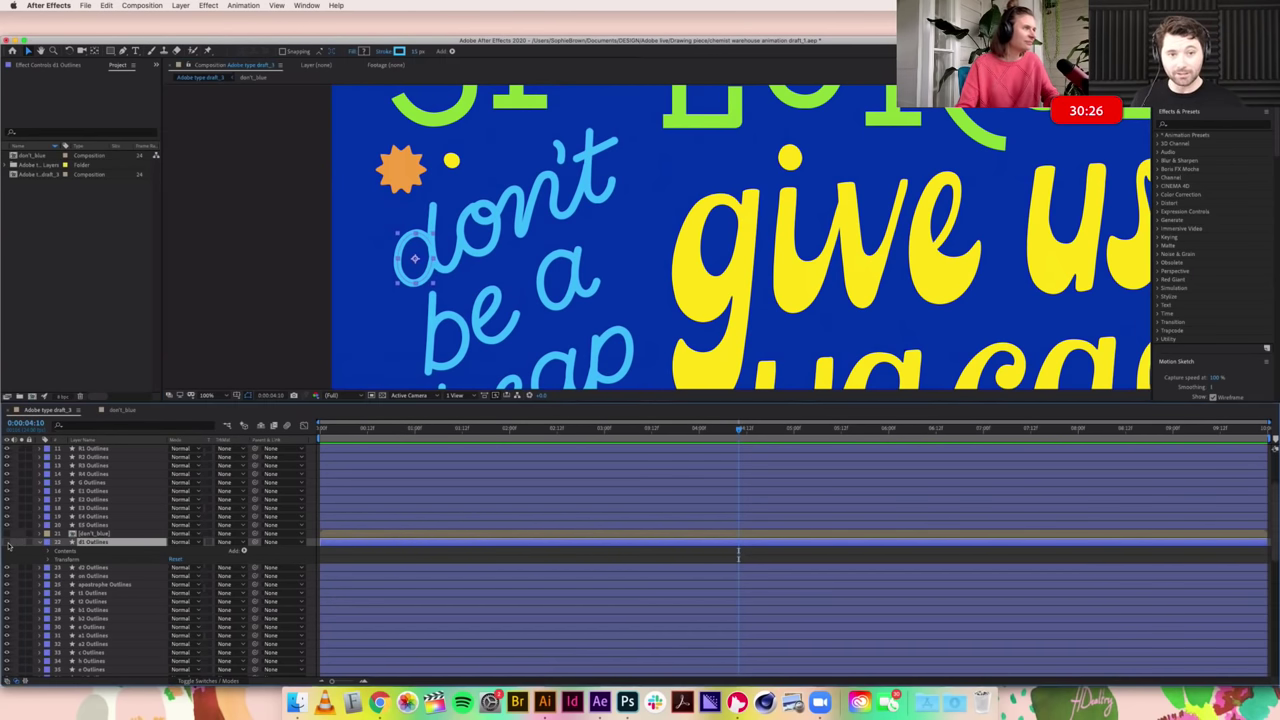
pyautogui.click(8, 543)
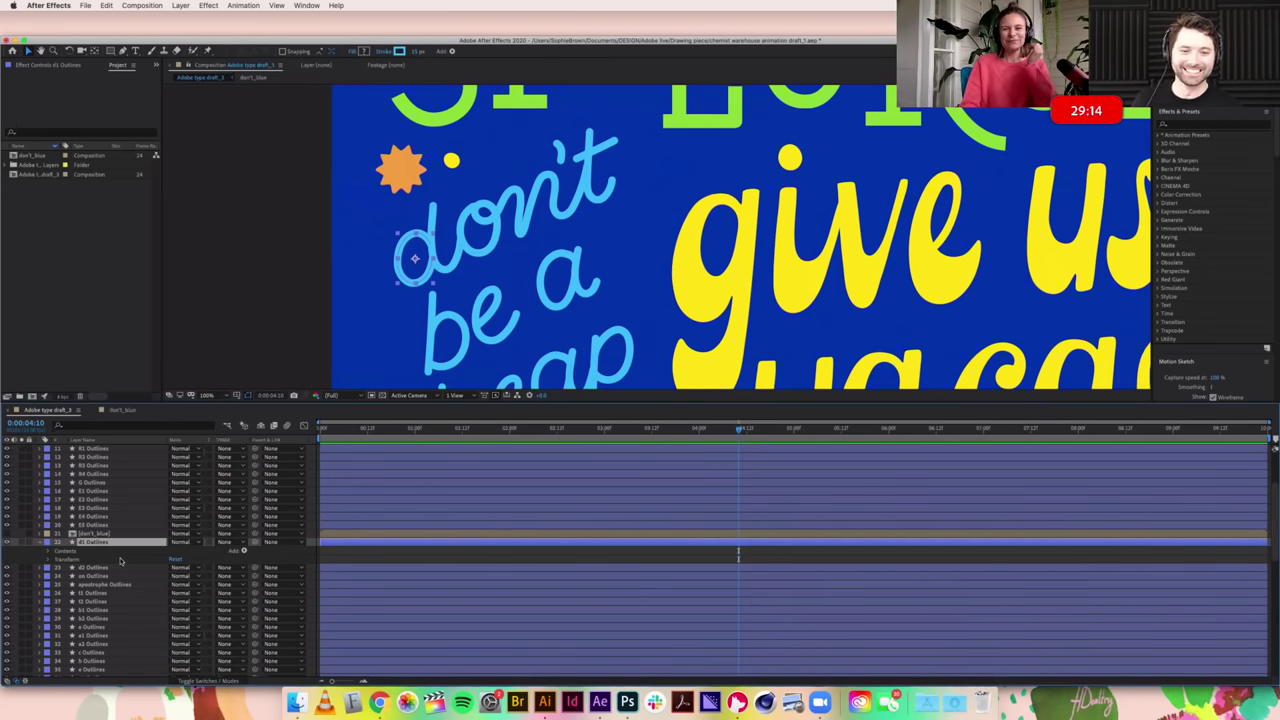
# Step: Add Trim Paths to the d1 Outlines layer and expand its properties
pyautogui.click(244, 551)
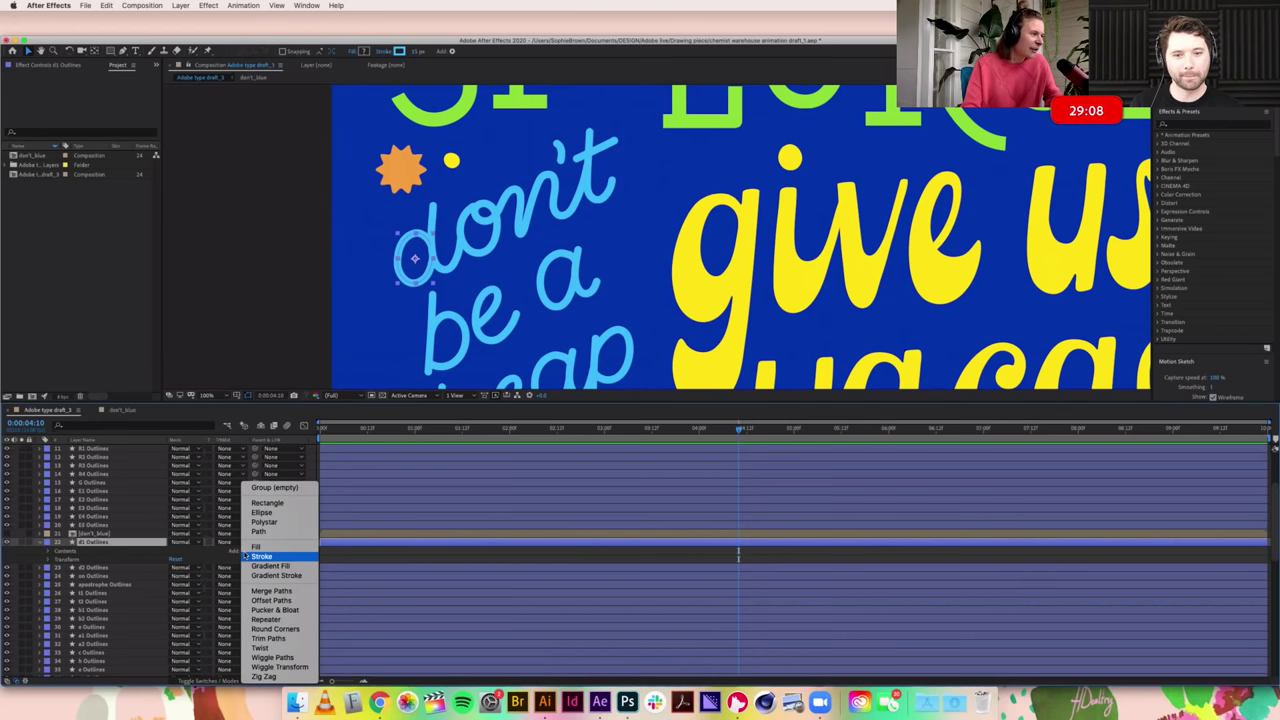
pyautogui.click(262, 638)
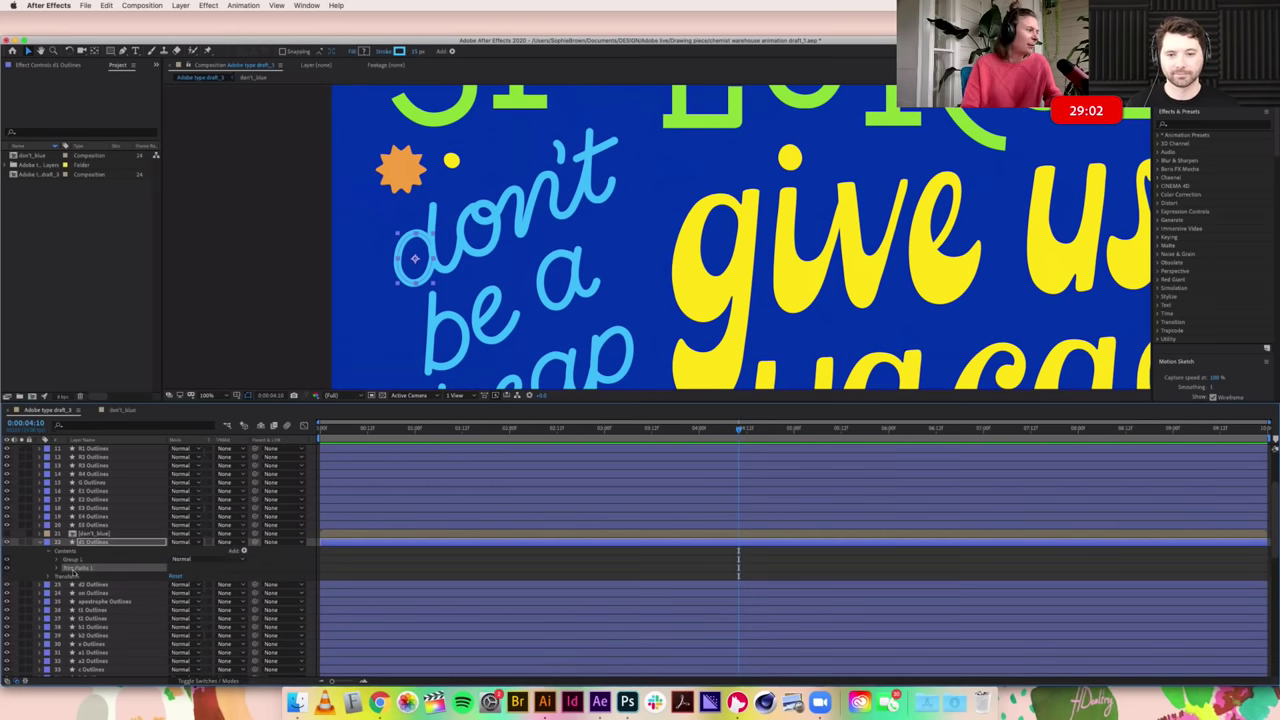
pyautogui.click(57, 569)
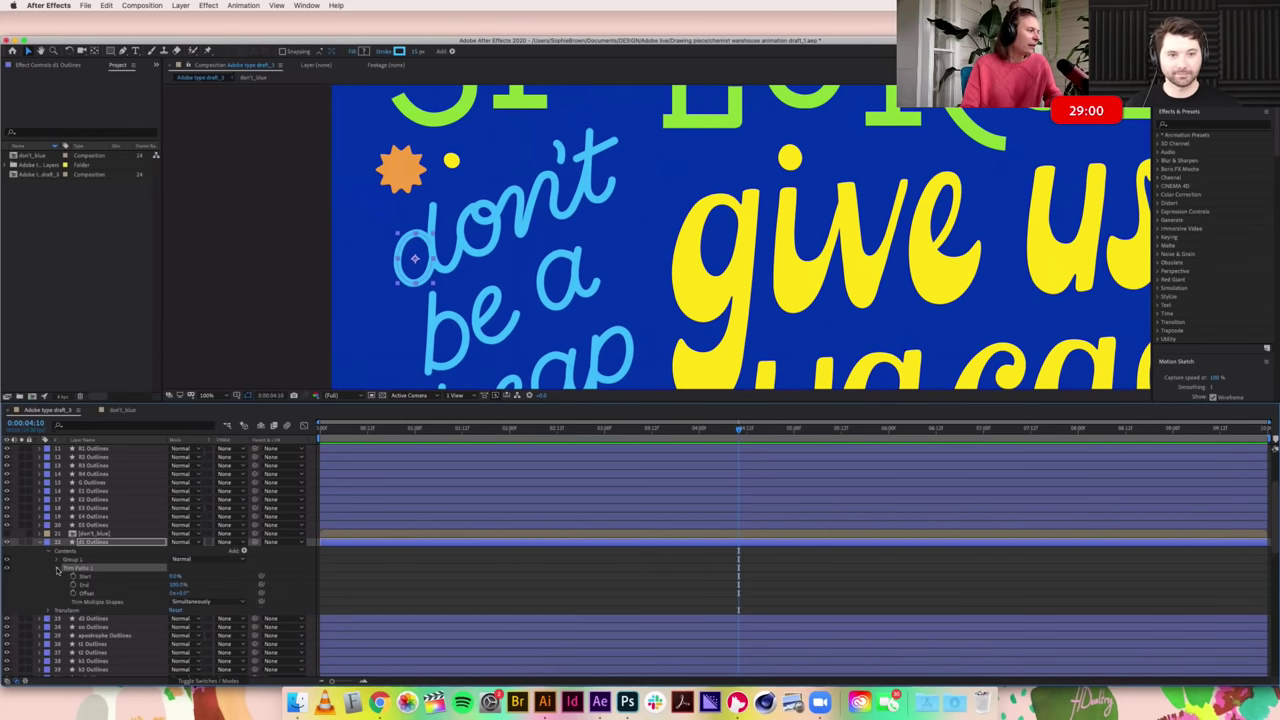
pyautogui.click(57, 569)
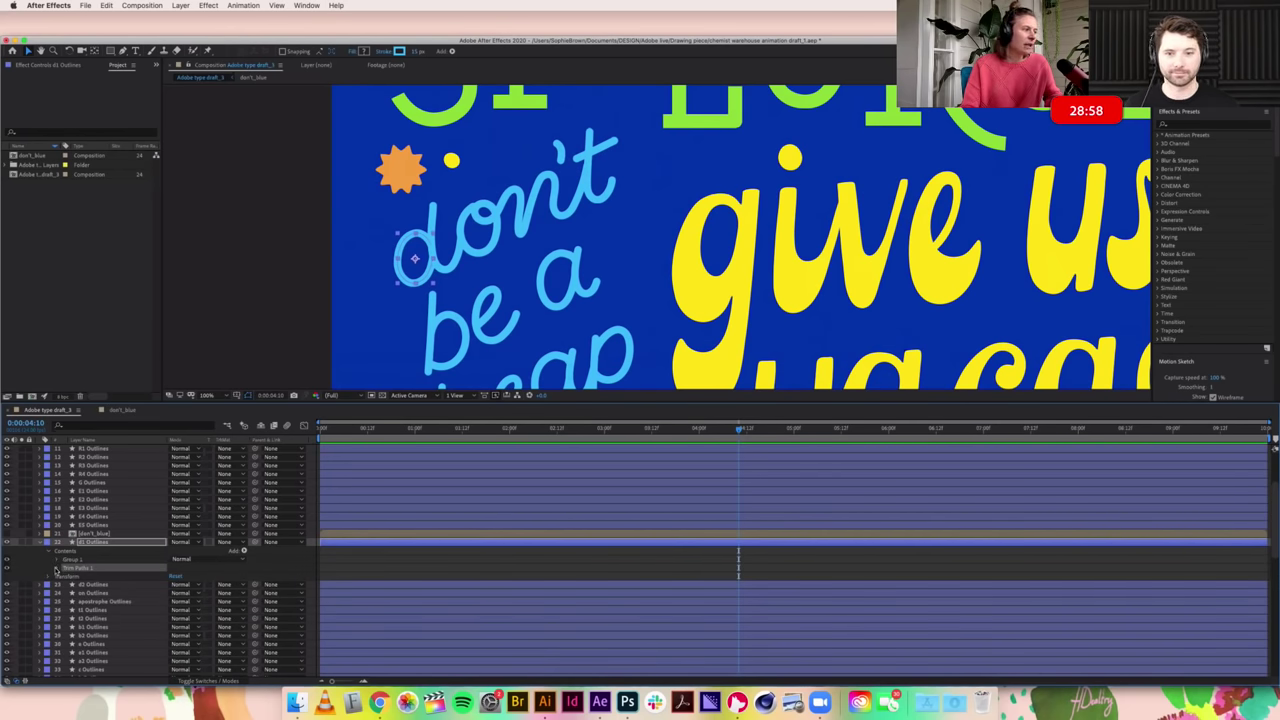
pyautogui.click(57, 569)
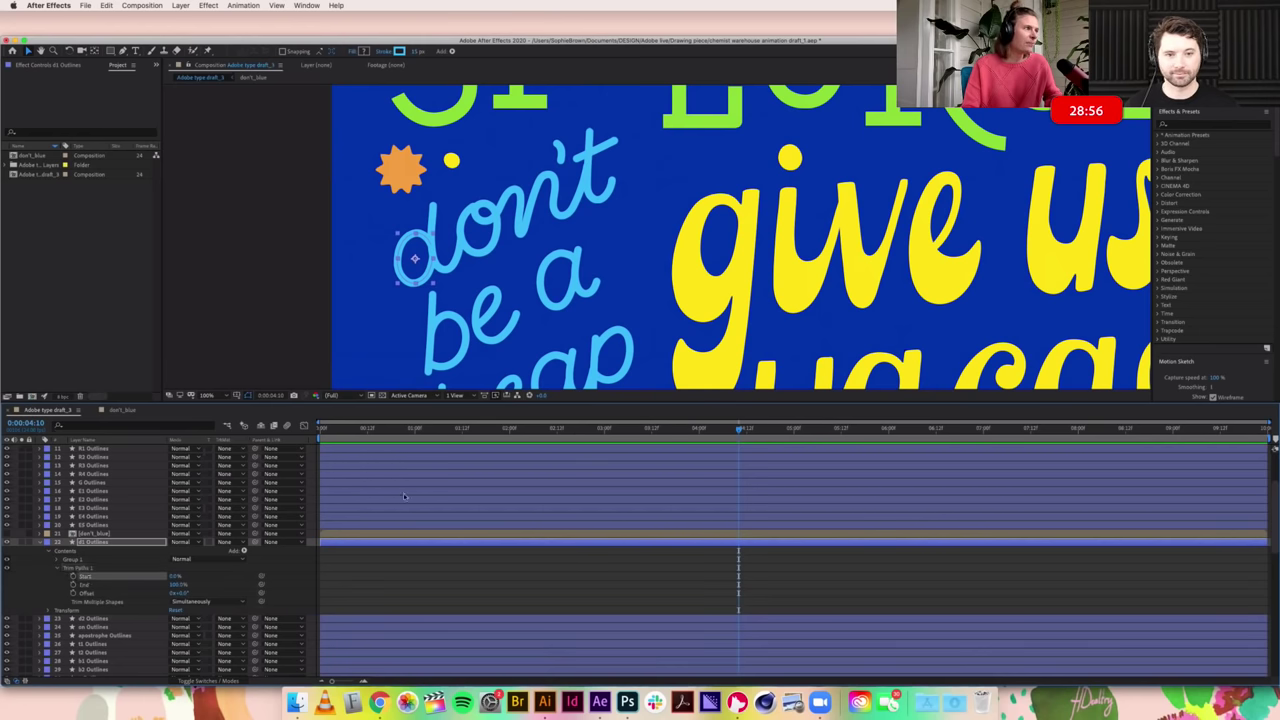
# Step: At 0:00:01:00, set the d1 Trim Paths End to 0% and enable keyframes for both Start and End
pyautogui.click(612, 428)
pyautogui.moveTo(441, 430); pyautogui.dragTo(414, 432)
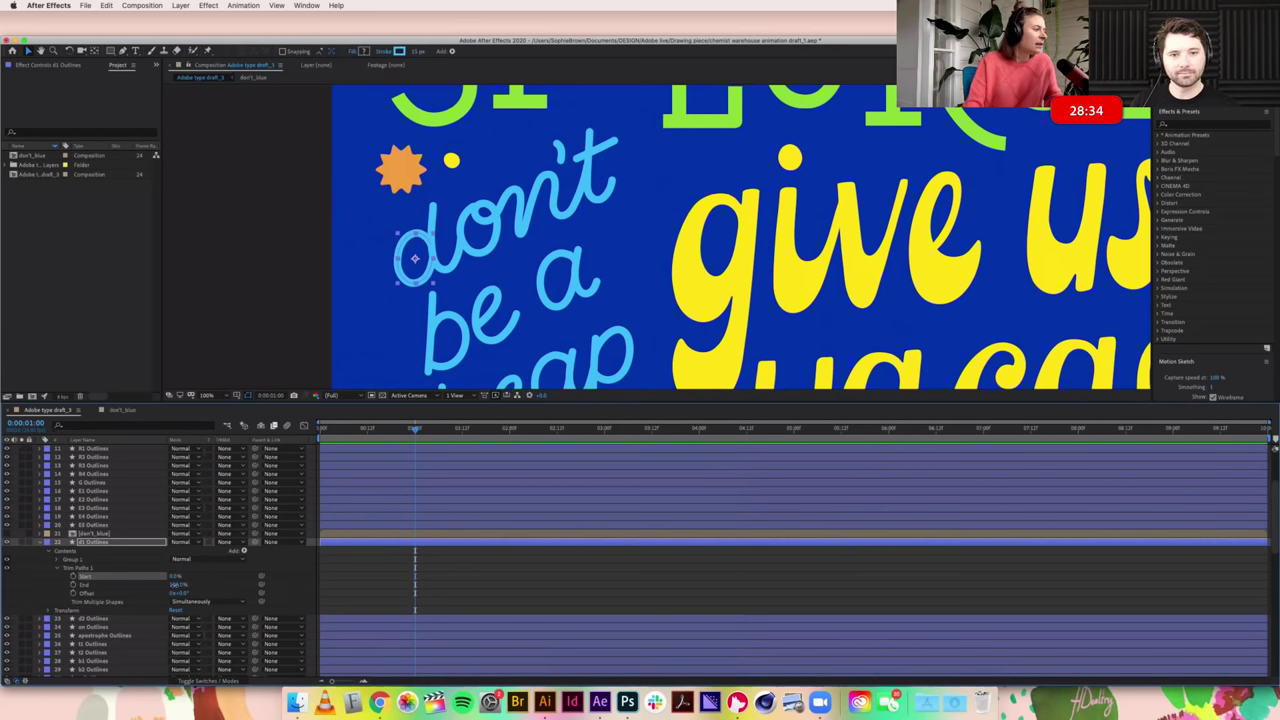
pyautogui.moveTo(184, 583)
pyautogui.mouseDown()
pyautogui.moveTo(138, 586)
pyautogui.moveTo(190, 586)
pyautogui.mouseUp()
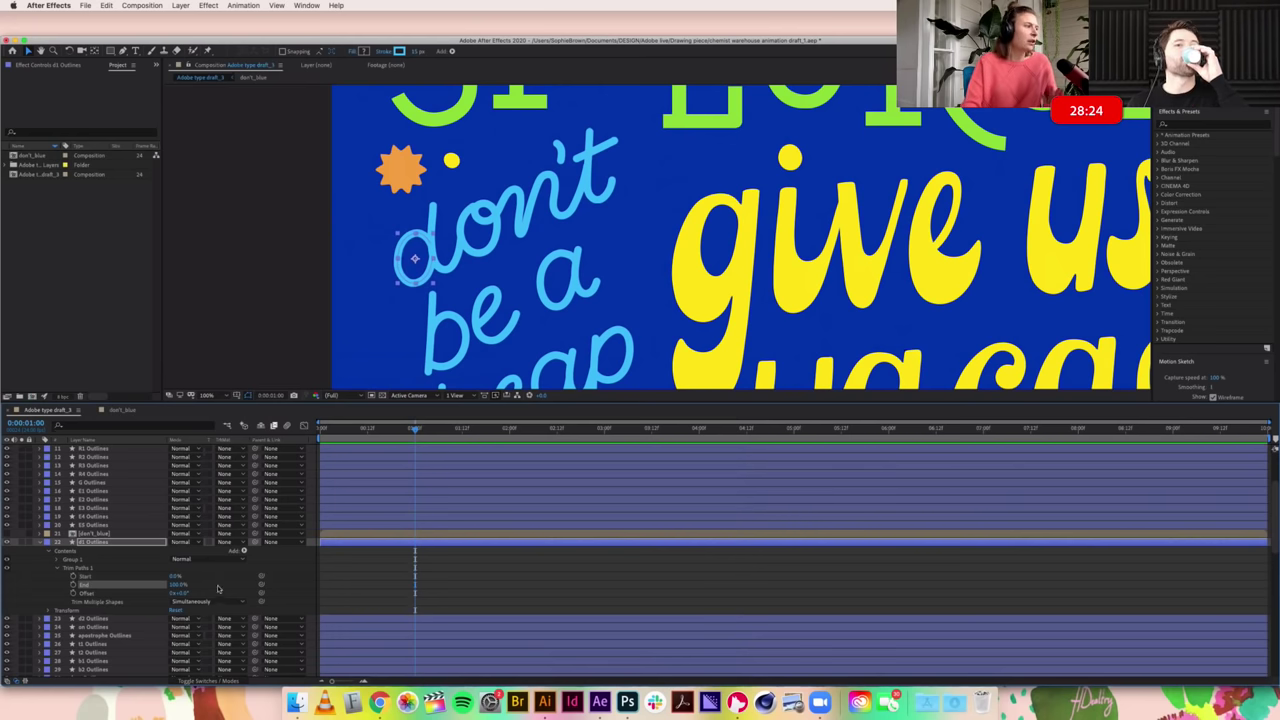
pyautogui.click(178, 586)
pyautogui.write('25')
pyautogui.press('Return')
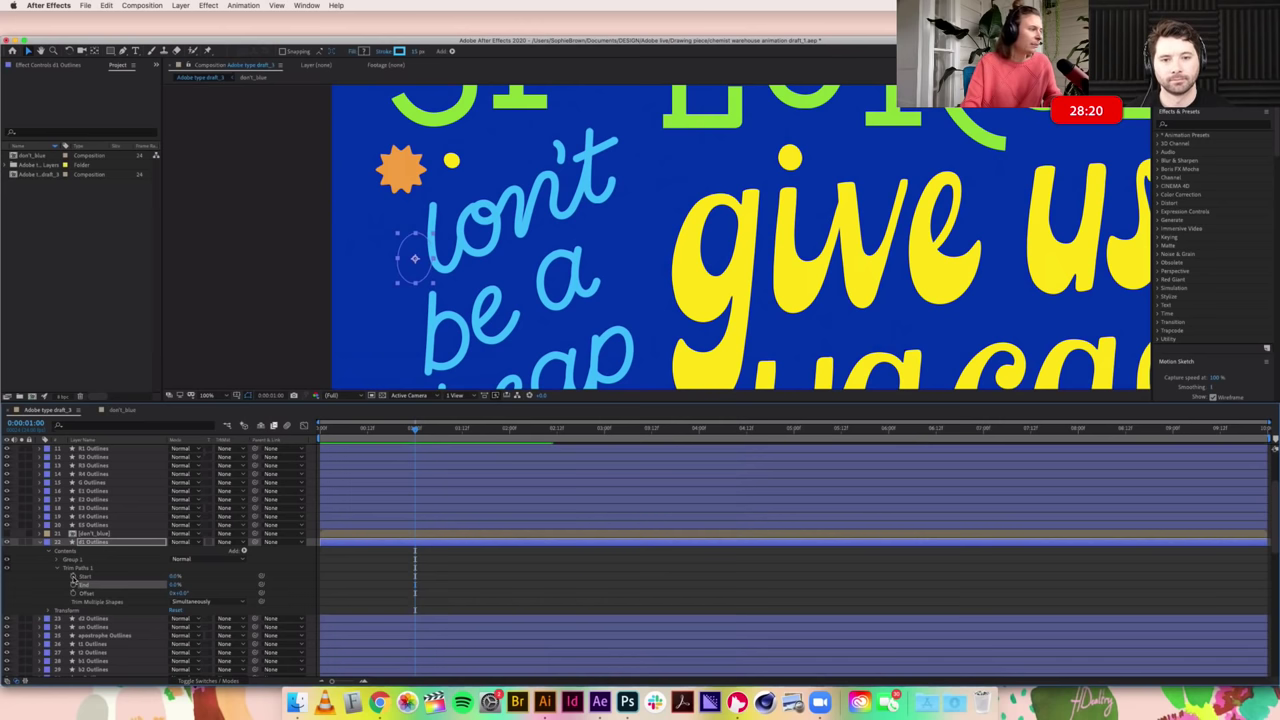
pyautogui.click(73, 584)
pyautogui.click(73, 585)
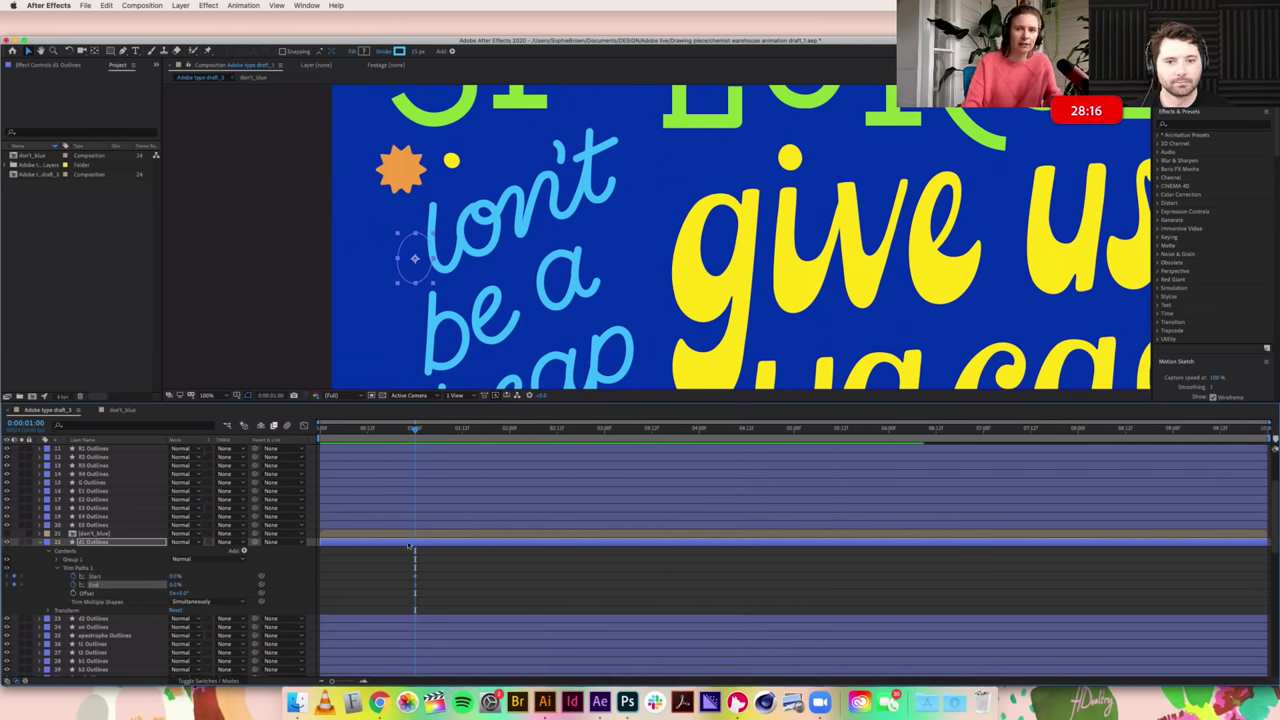
# Step: Keyframe the d1 Trim Paths Start at 100% at 0:00:01:11 and scrub between the Start keyframes
pyautogui.moveTo(418, 428); pyautogui.dragTo(459, 431)
pyautogui.moveTo(176, 576); pyautogui.dragTo(310, 576)
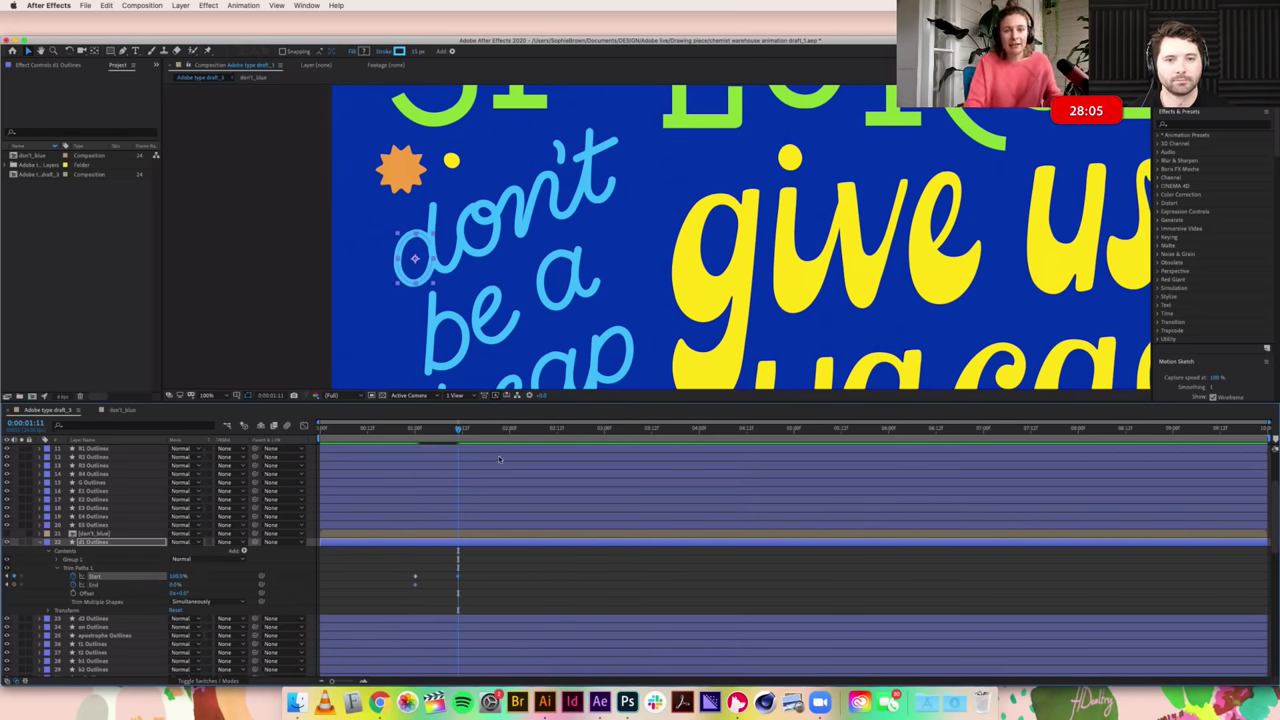
pyautogui.moveTo(430, 438); pyautogui.dragTo(412, 442)
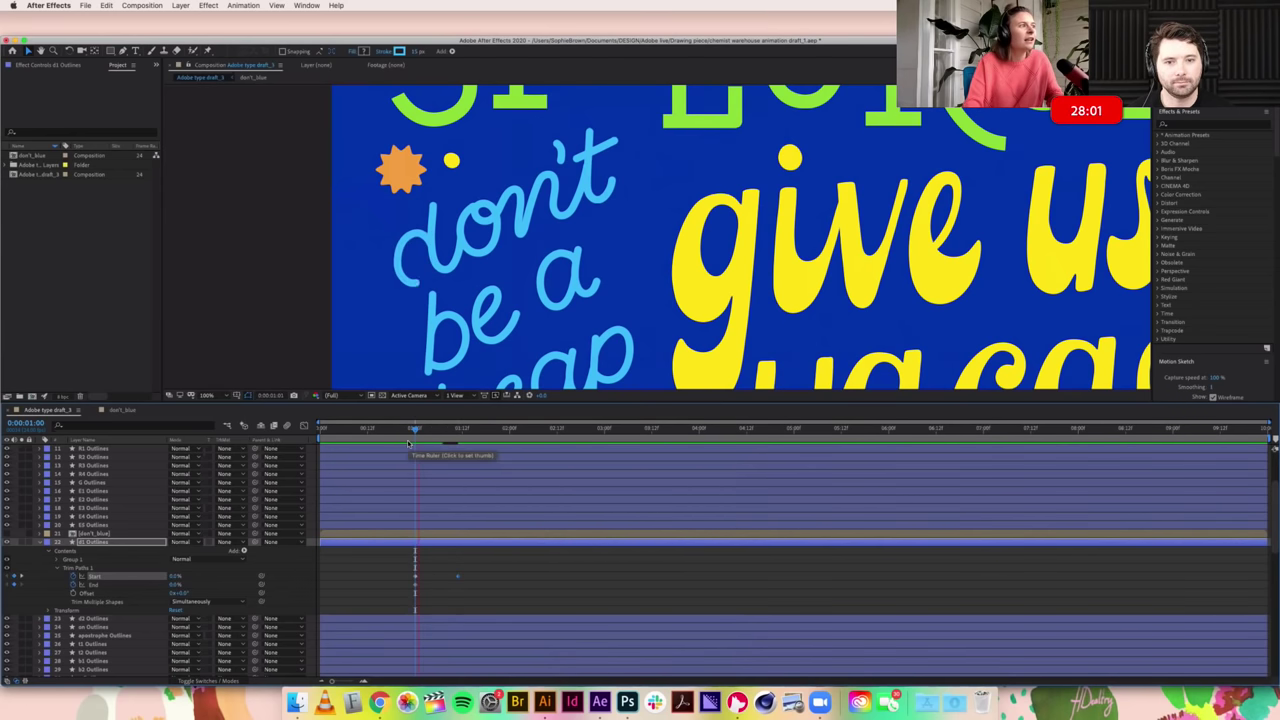
pyautogui.click(458, 430)
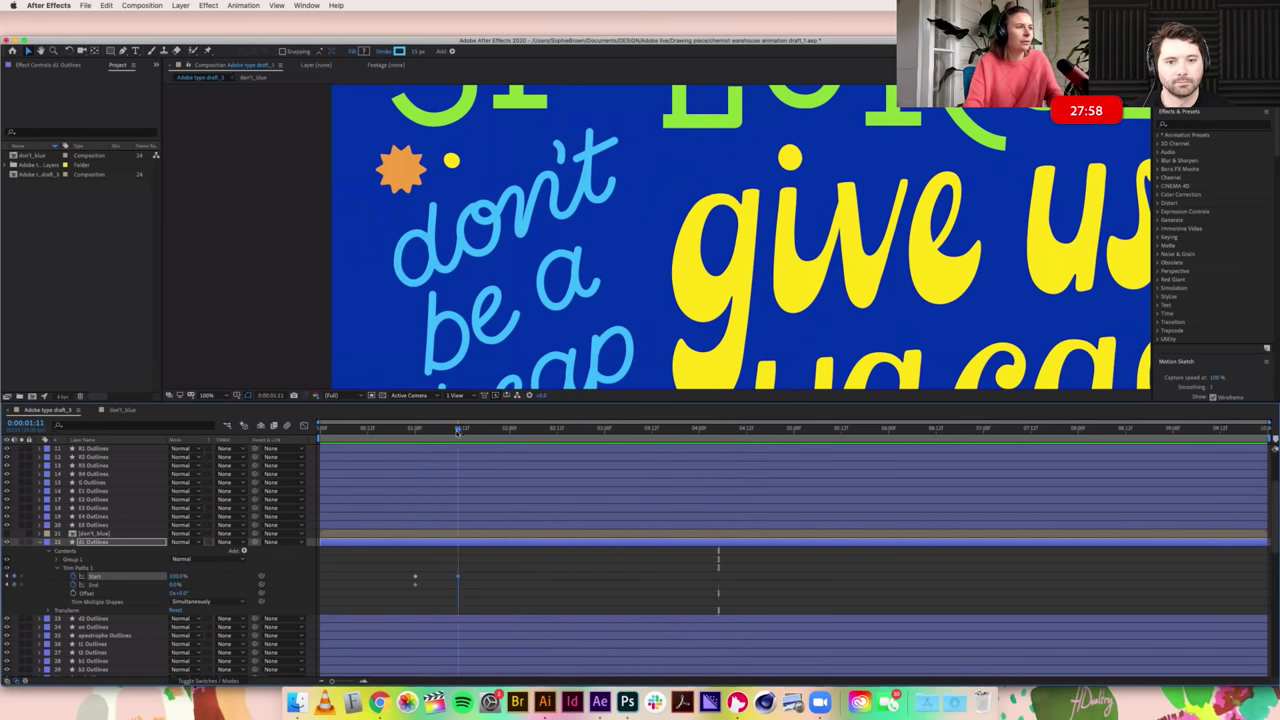
# Step: Play the d1 stroke's trim animation from 0:00:00:19, and scrub to 0:00:01:02 to inspect the partly drawn stroke
pyautogui.click(396, 430)
pyautogui.press('space')
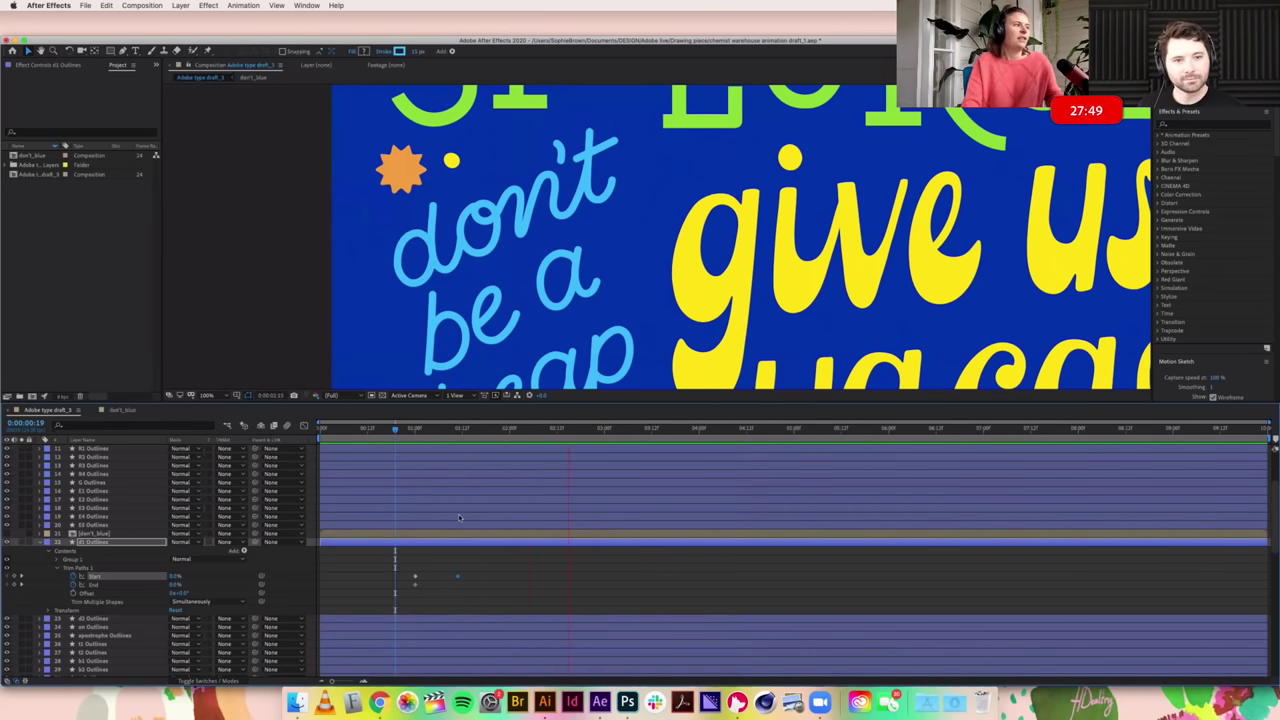
pyautogui.press('space')
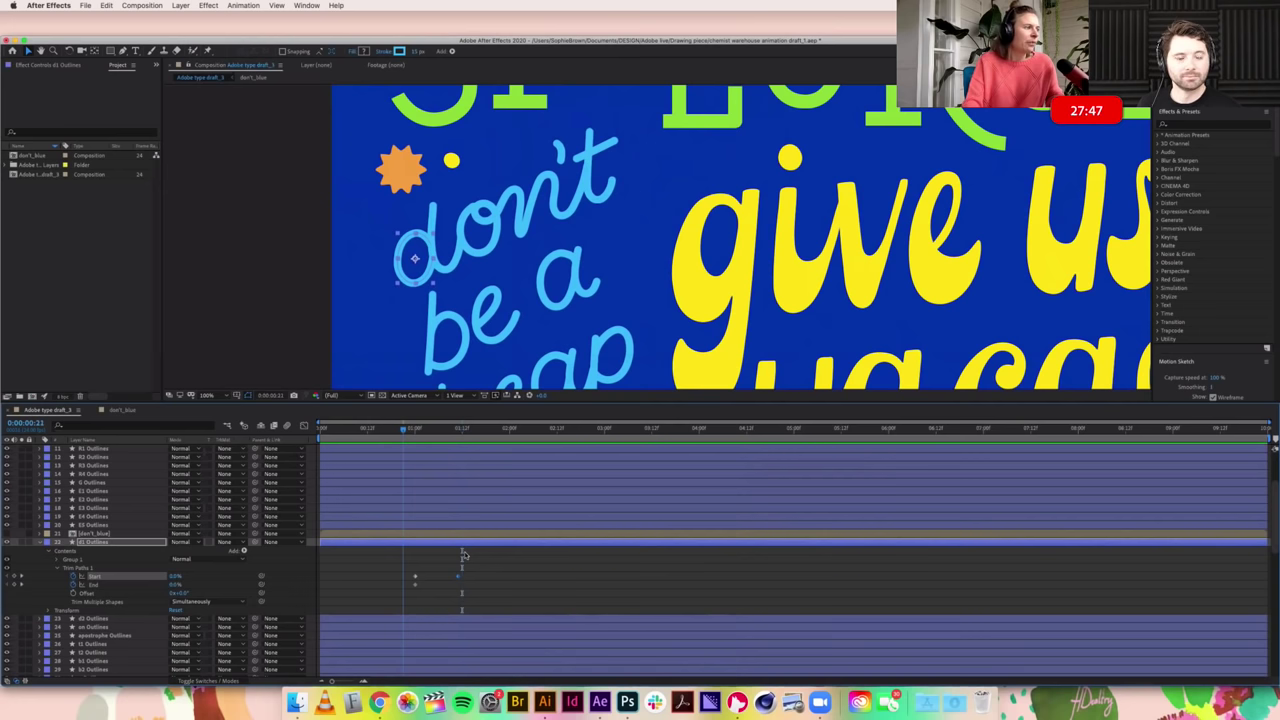
pyautogui.click(404, 430)
pyautogui.moveTo(404, 430)
pyautogui.mouseDown()
pyautogui.moveTo(470, 430)
pyautogui.moveTo(422, 430)
pyautogui.mouseUp()
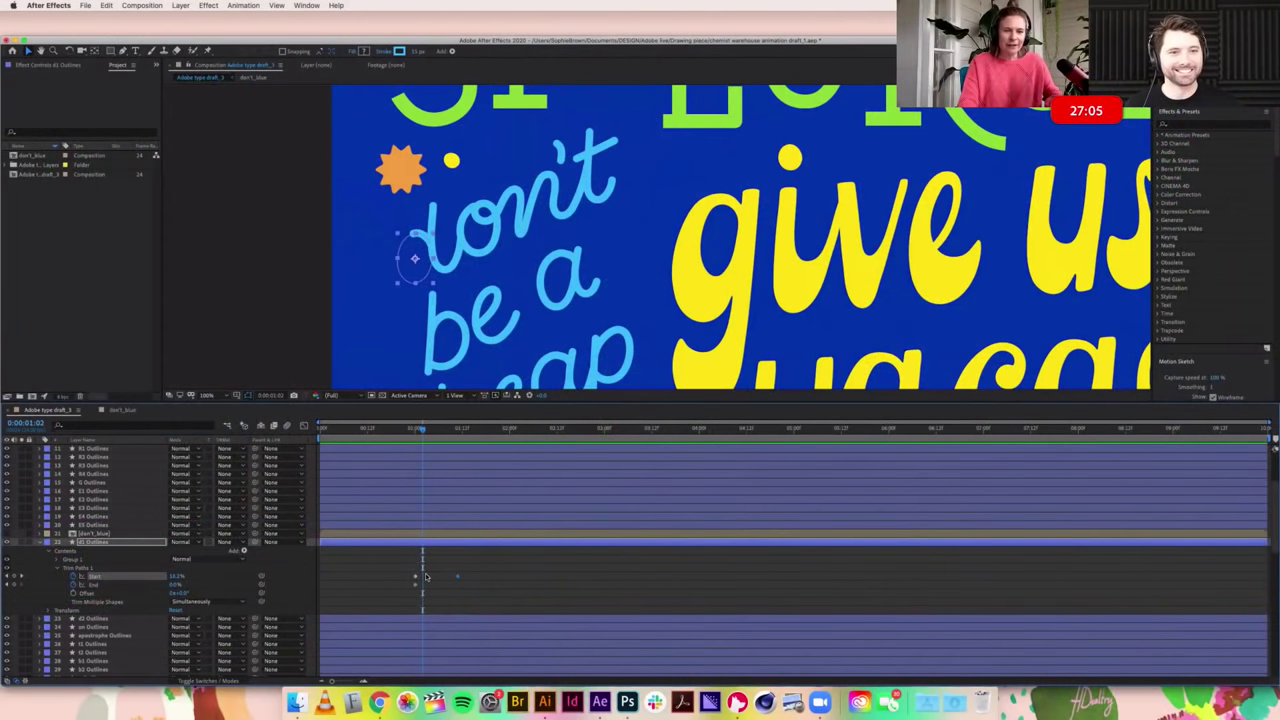
# Step: Apply Easy Ease to the d1 Trim Paths Start and End keyframes and check their curve in the graph
pyautogui.moveTo(404, 574); pyautogui.dragTo(470, 594)
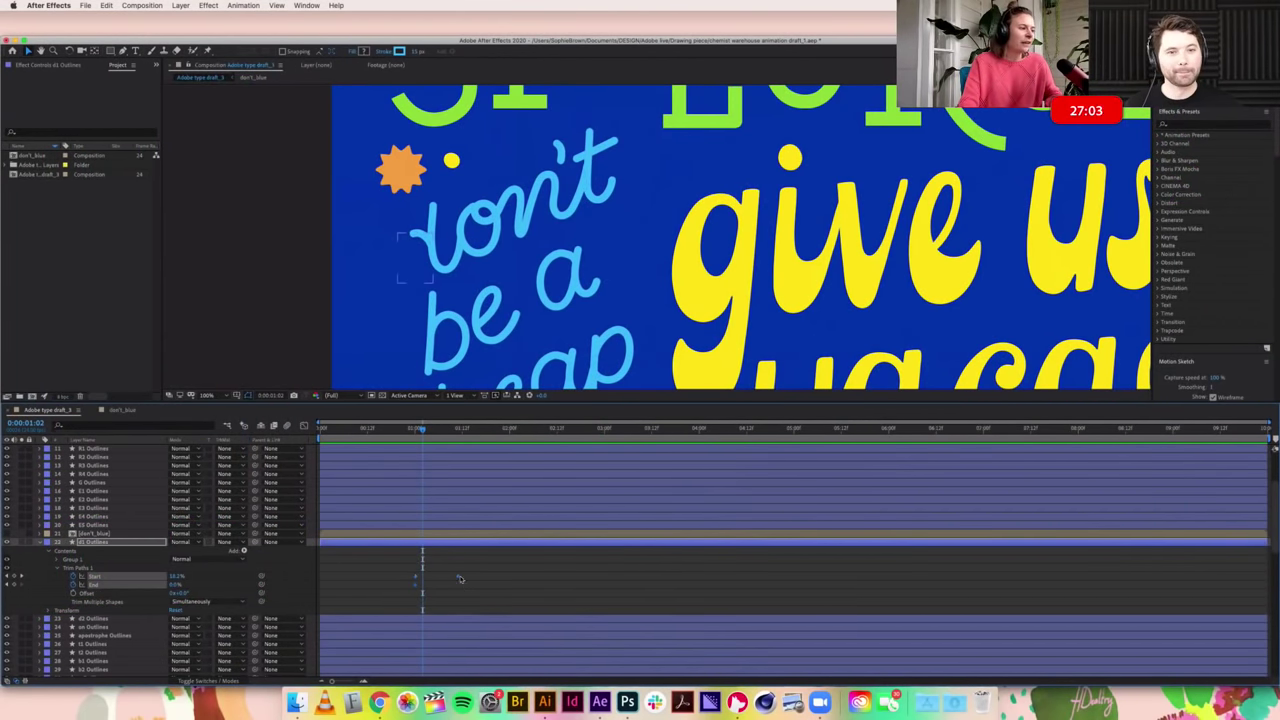
pyautogui.rightClick(456, 578)
pyautogui.moveTo(500, 676)
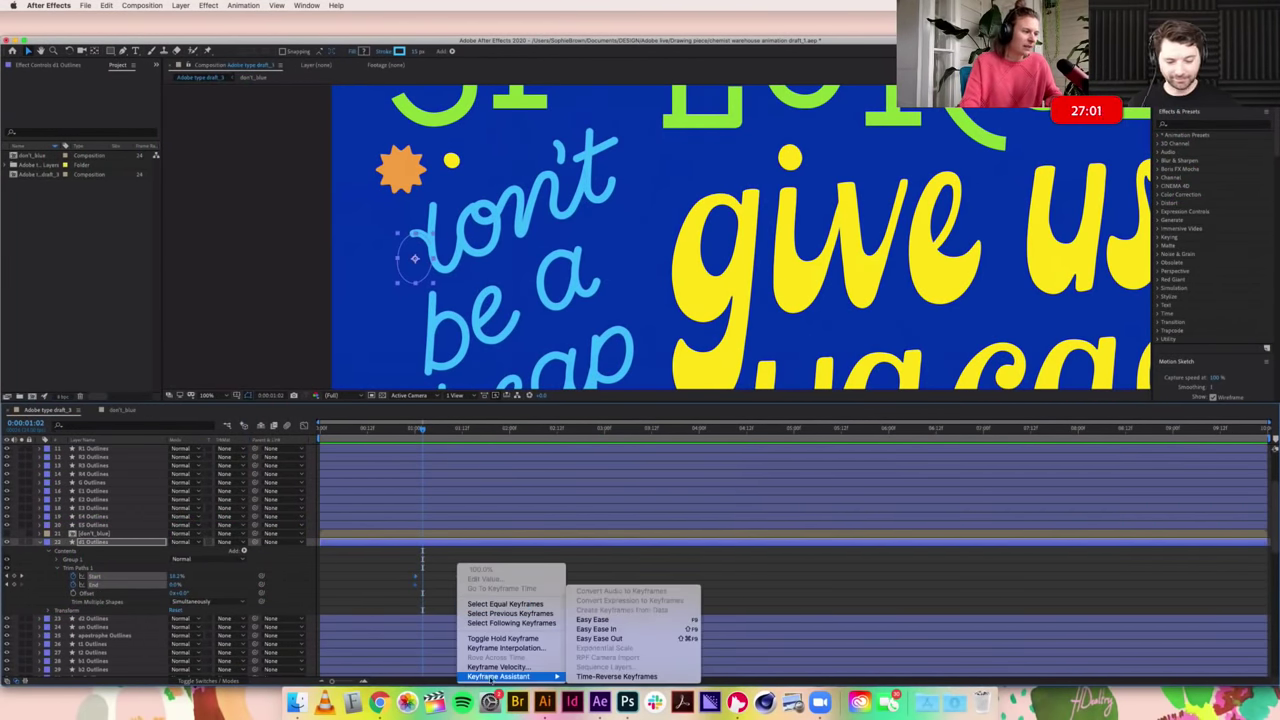
pyautogui.click(603, 620)
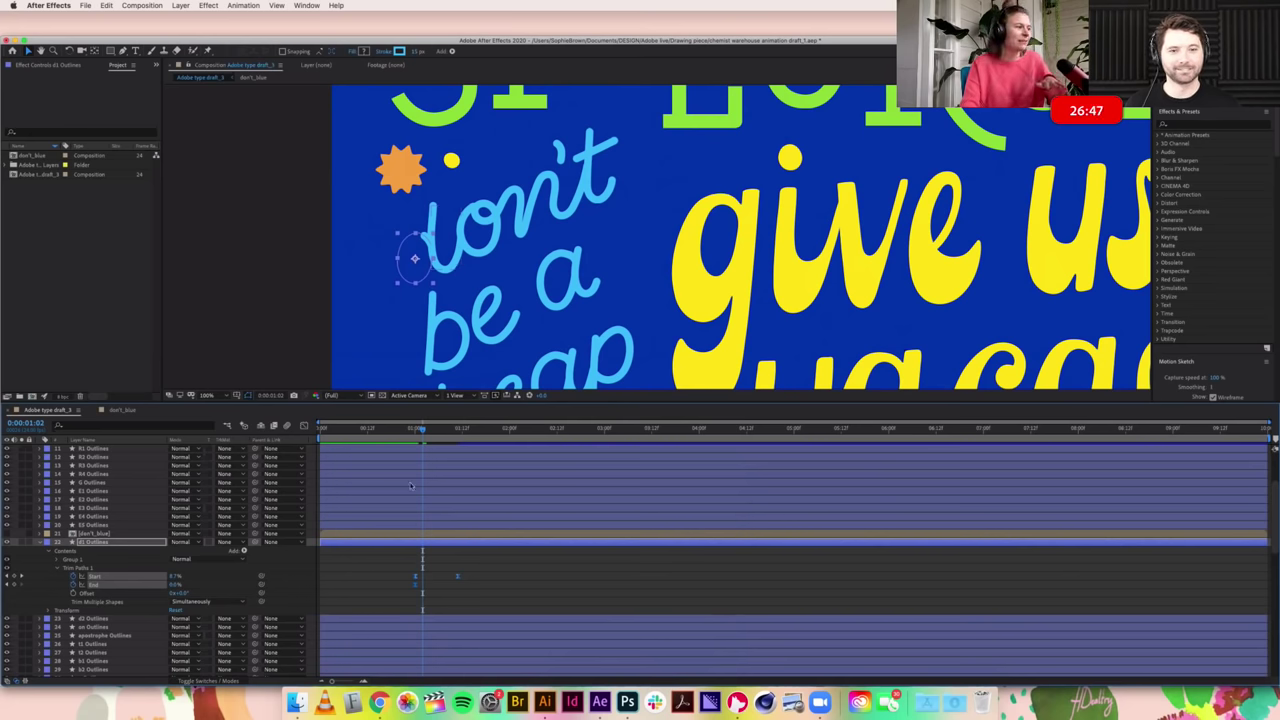
pyautogui.click(304, 425)
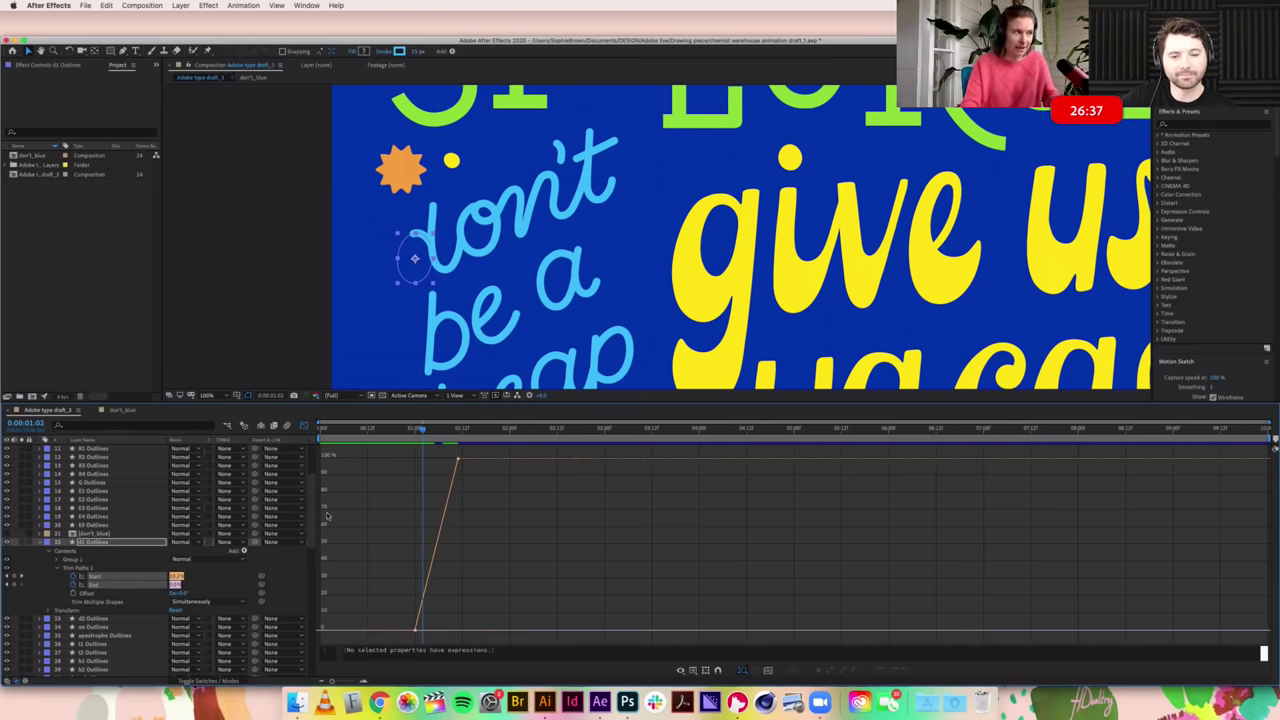
pyautogui.click(304, 425)
pyautogui.moveTo(402, 572); pyautogui.dragTo(468, 590)
pyautogui.rightClick(461, 582)
pyautogui.click(501, 647)
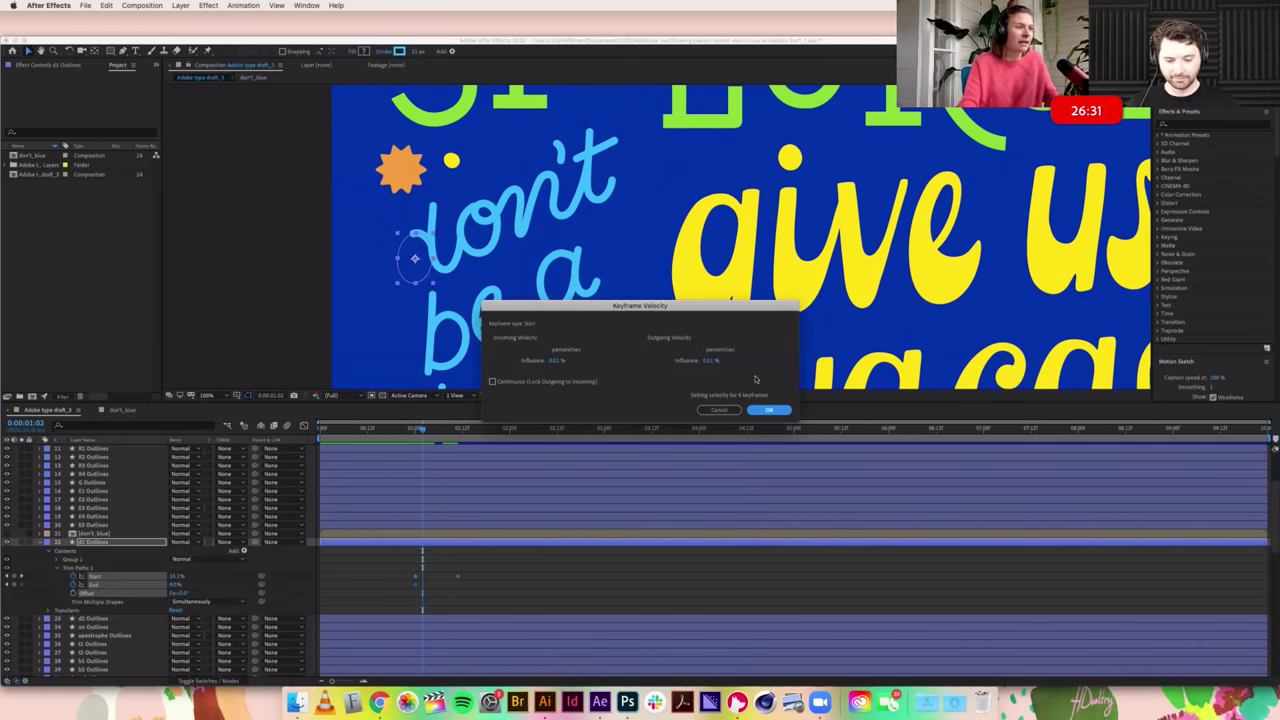
pyautogui.click(719, 411)
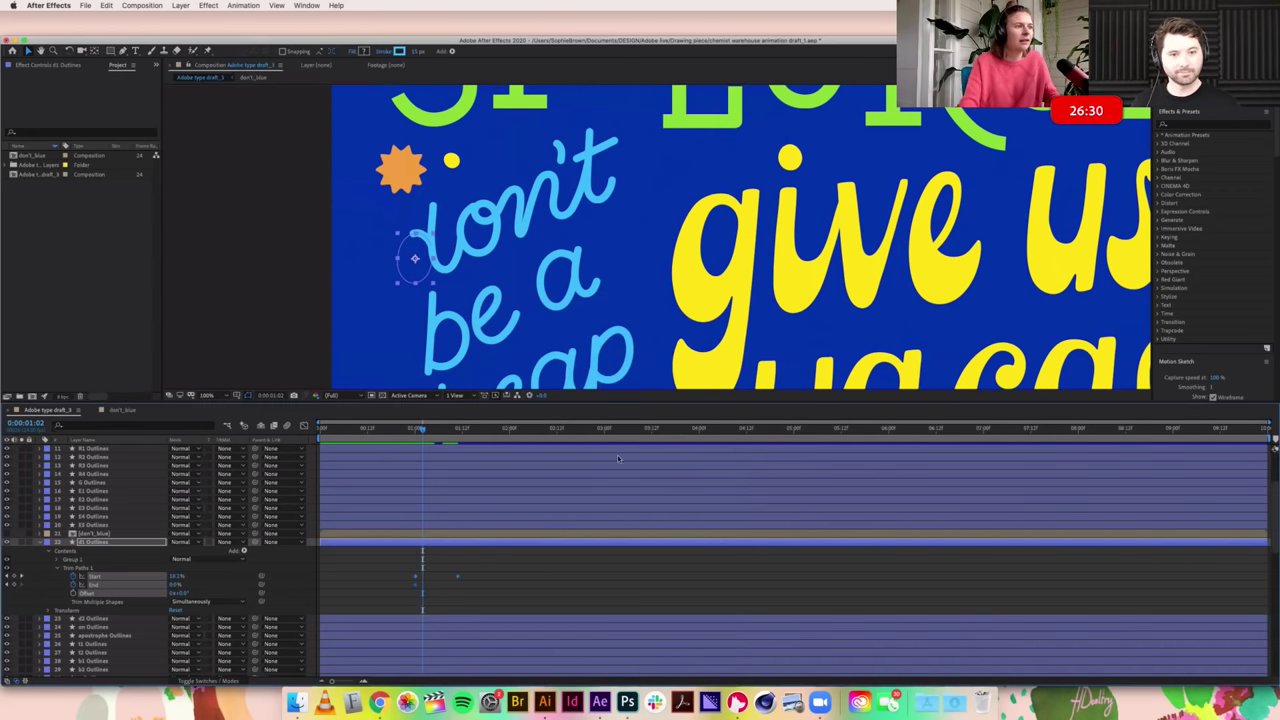
# Step: Apply Easy Ease to the selected d1 Trim Paths Start and End keyframes
pyautogui.rightClick(457, 579)
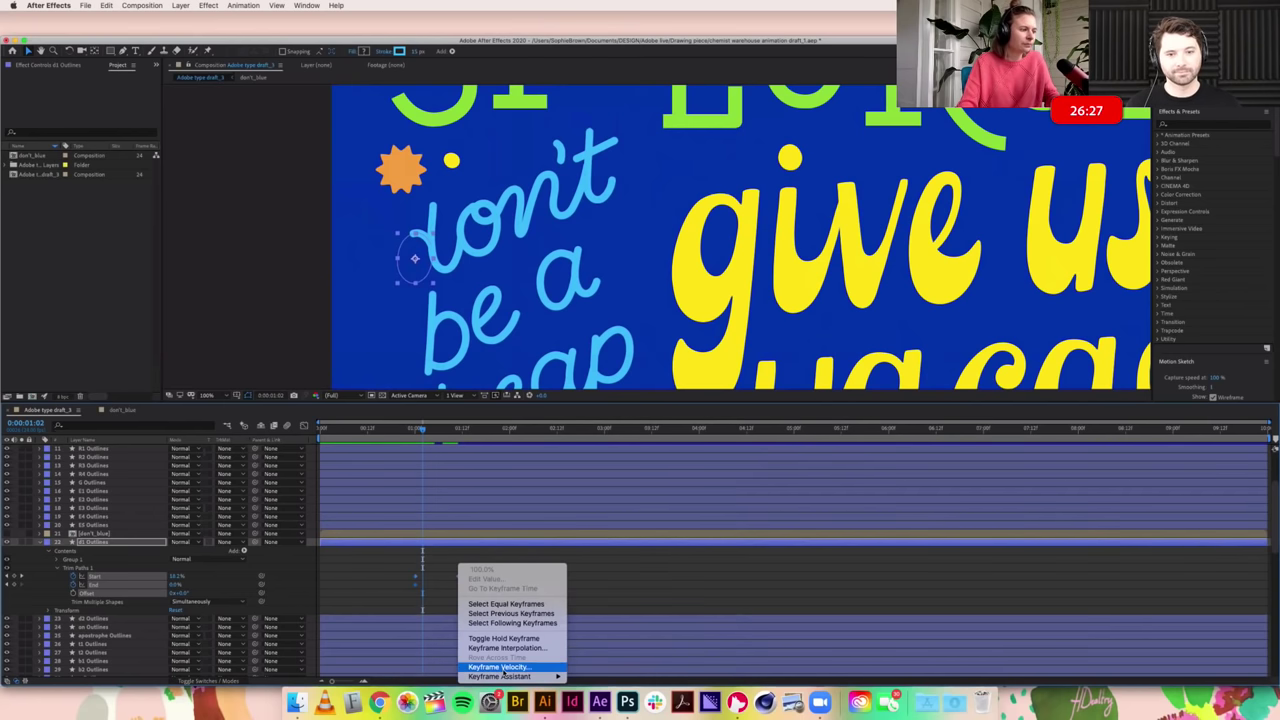
pyautogui.moveTo(510, 676)
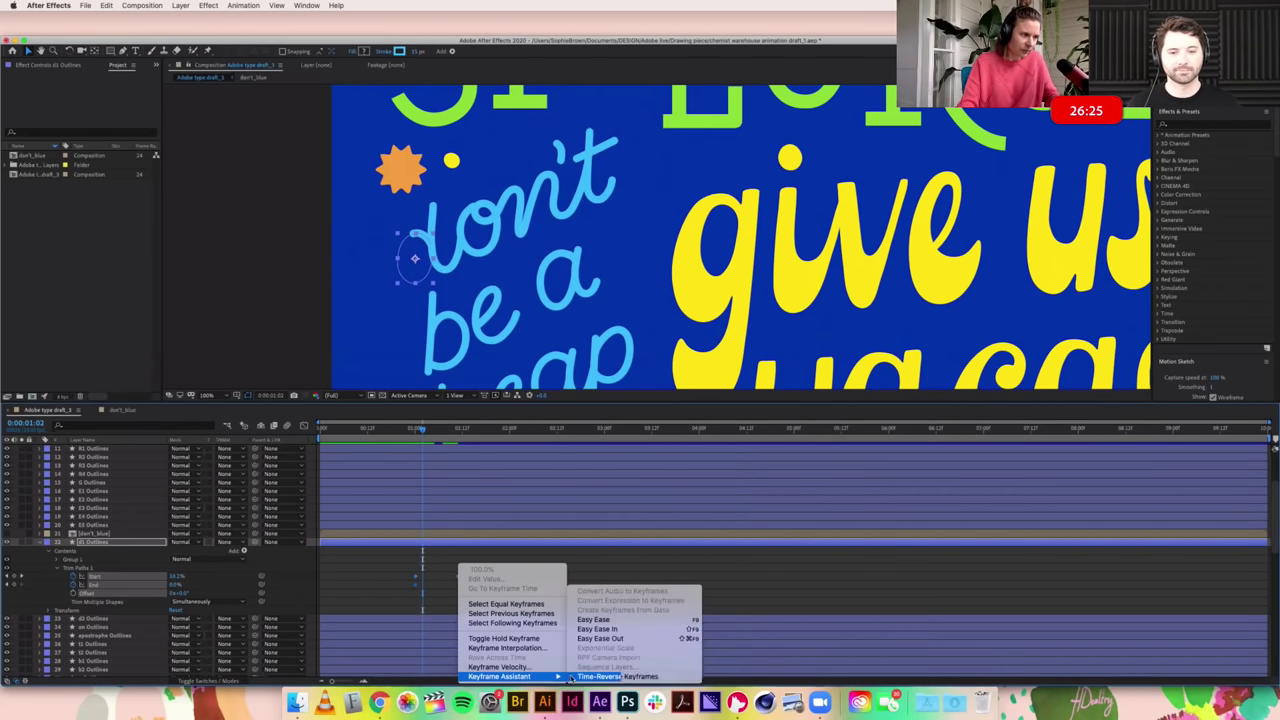
pyautogui.click(593, 619)
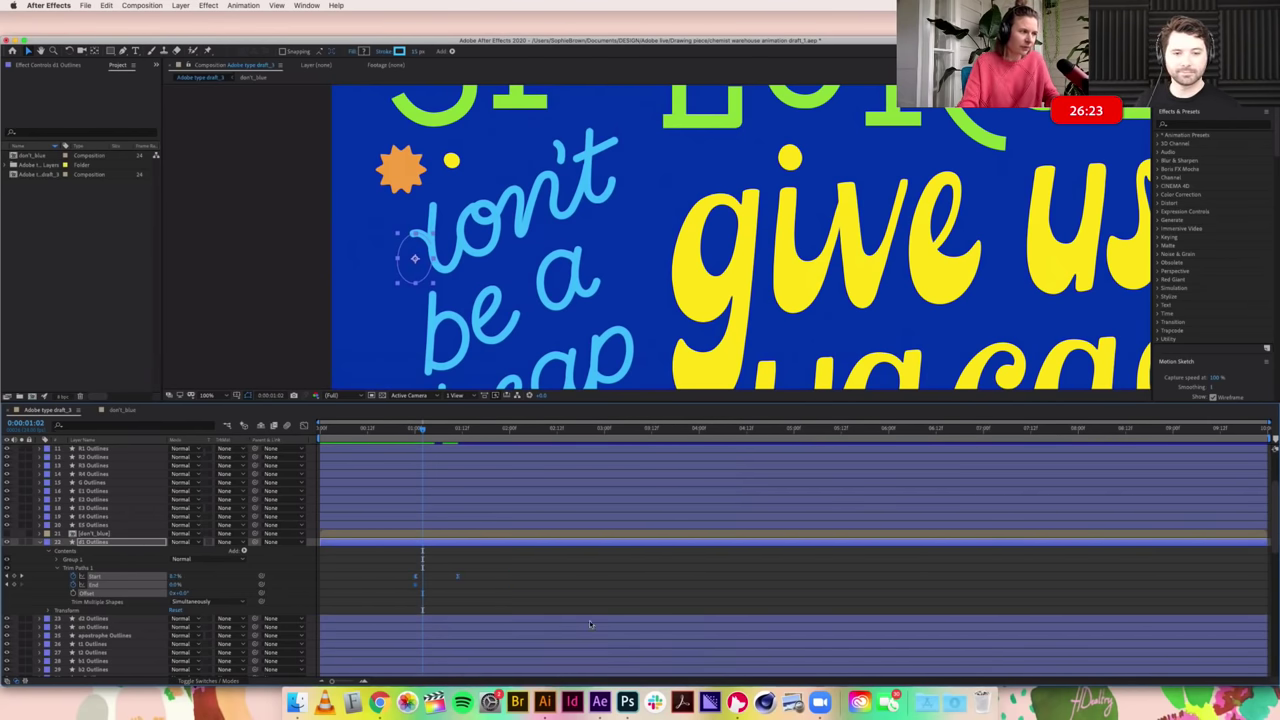
# Step: Lengthen the ease handles at both ends of the d1 Trim Paths Start curve in the value graph for a steeper middle
pyautogui.click(304, 425)
pyautogui.moveTo(456, 461)
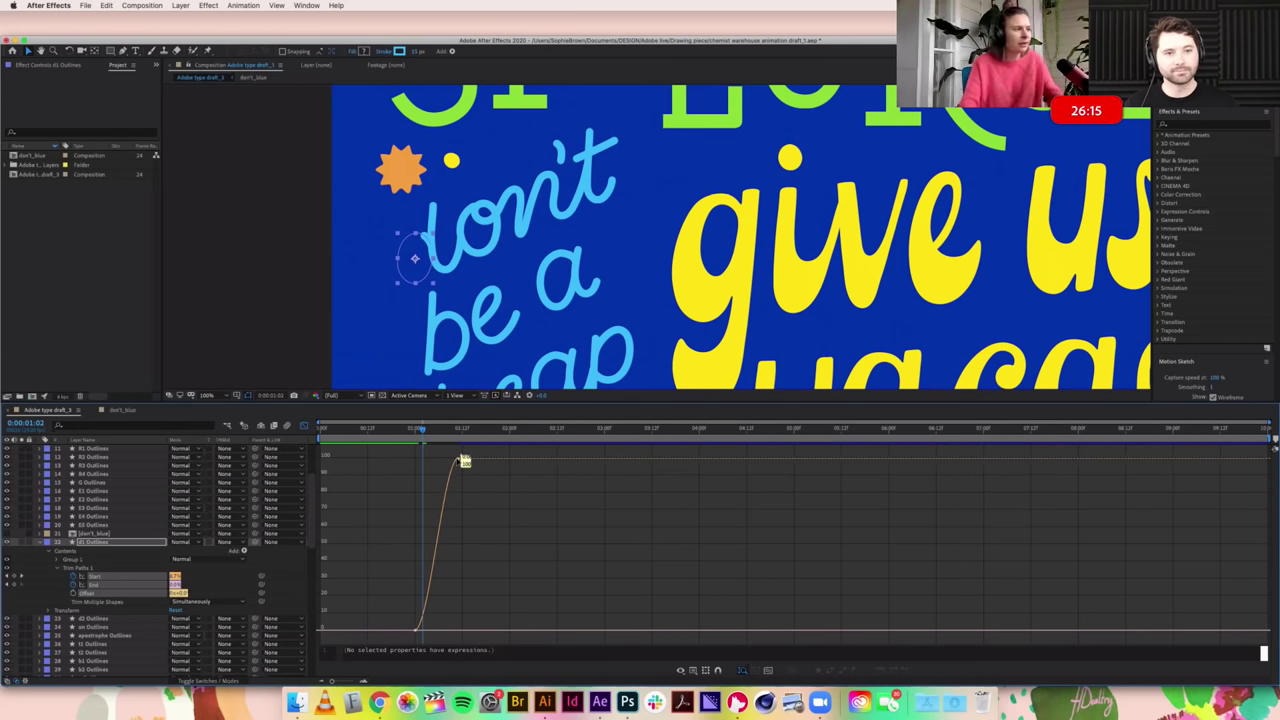
pyautogui.click(346, 683)
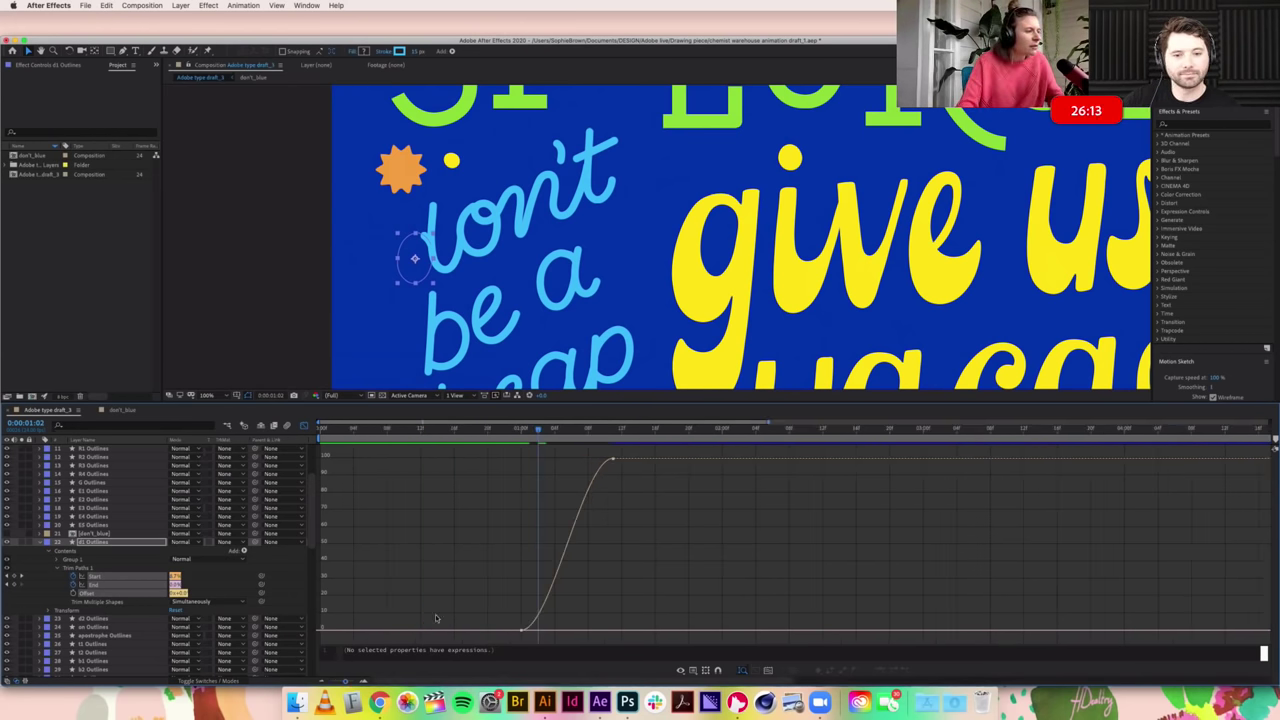
pyautogui.moveTo(612, 460)
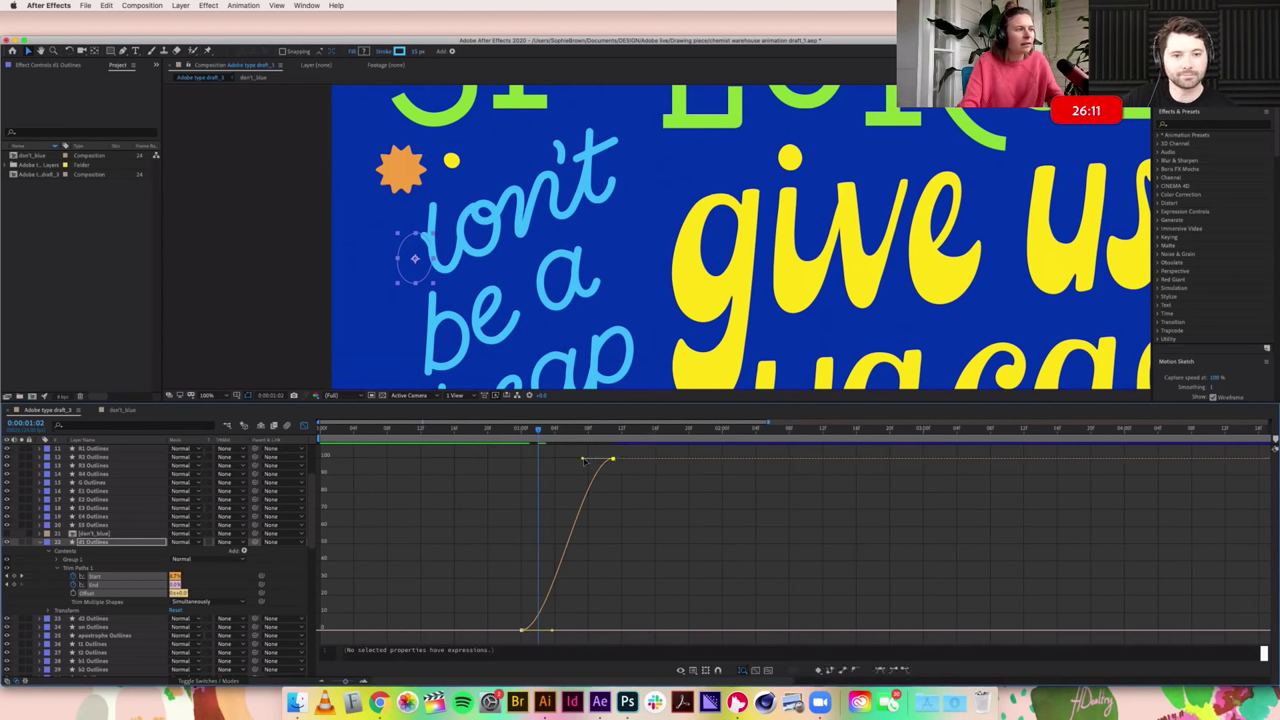
pyautogui.moveTo(581, 461); pyautogui.dragTo(571, 461)
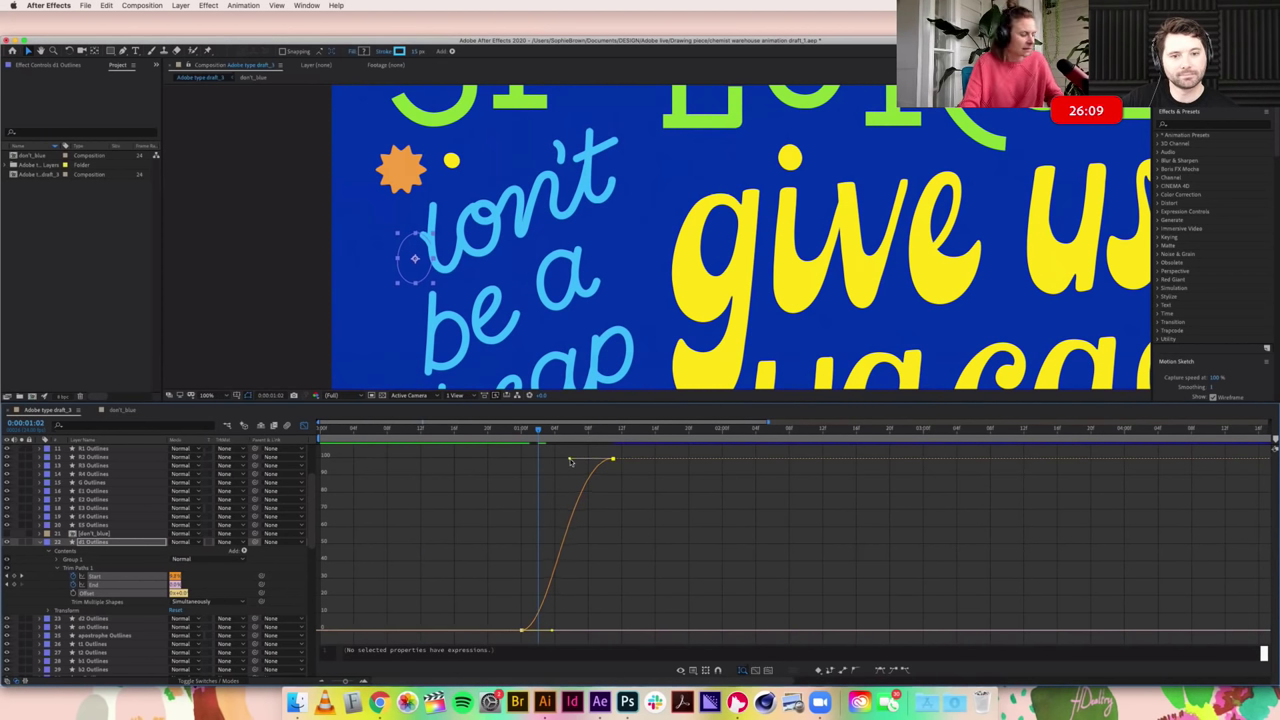
pyautogui.moveTo(563, 631); pyautogui.dragTo(571, 631)
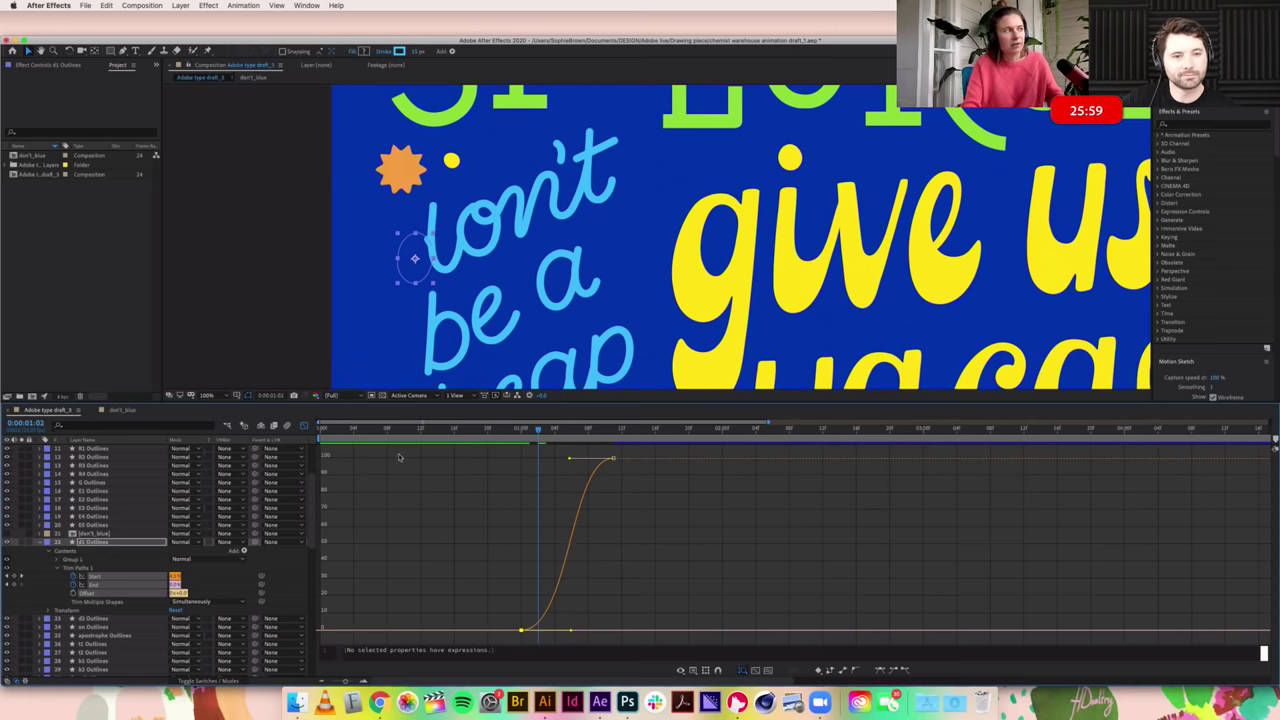
pyautogui.click(305, 426)
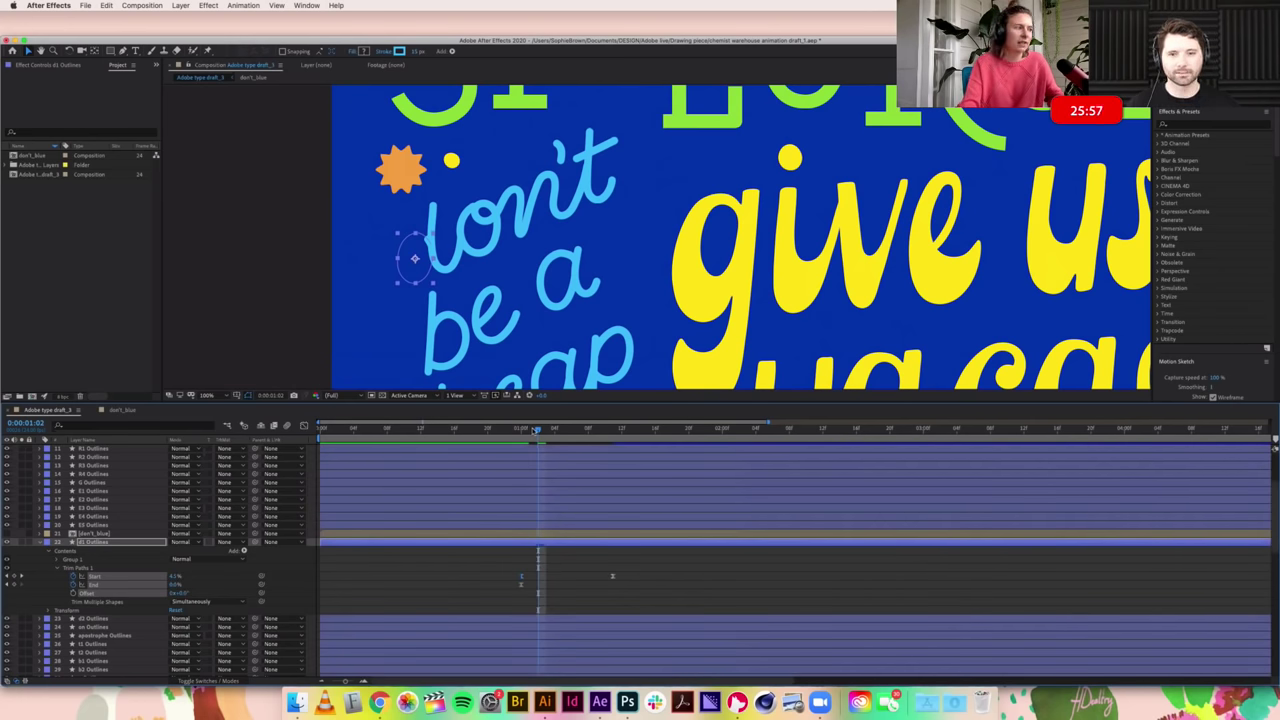
# Step: Play the eased d1 stroke animation from 0:00:00:23 and again from 0:00:00:21 to check its timing
pyautogui.click(512, 430)
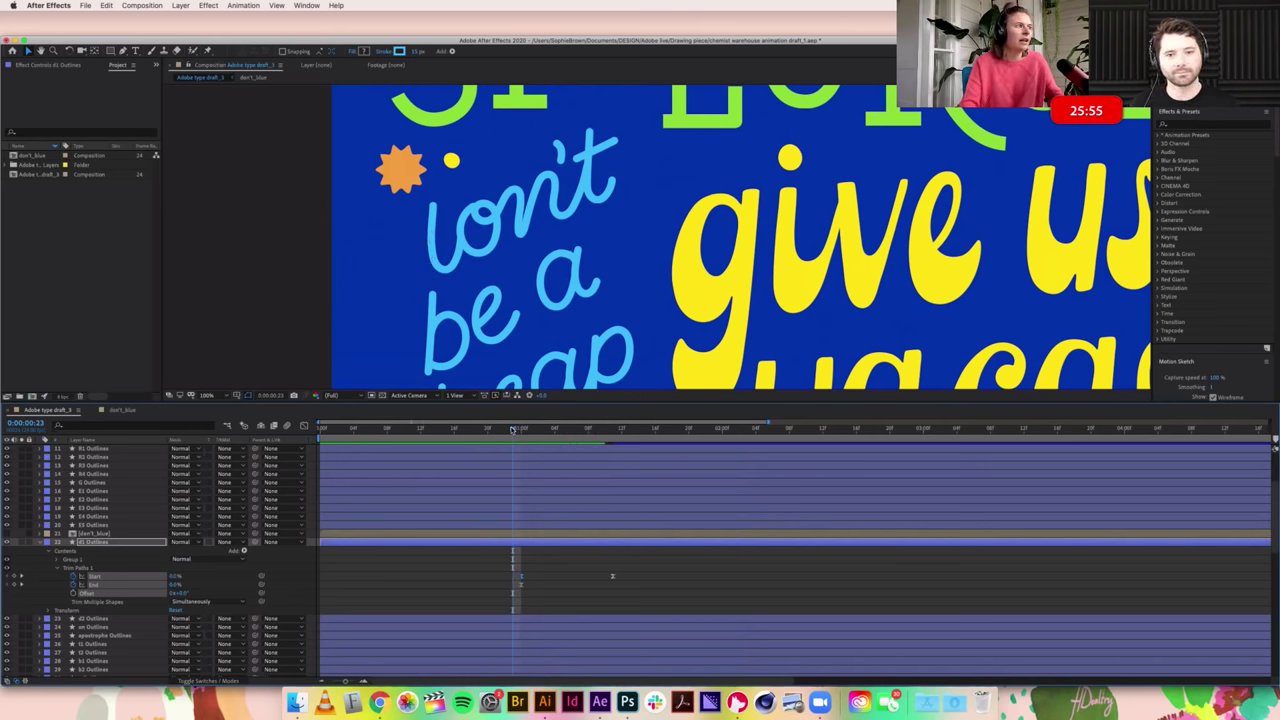
pyautogui.press('space')
pyautogui.press('space')
pyautogui.moveTo(512, 430); pyautogui.dragTo(495, 432)
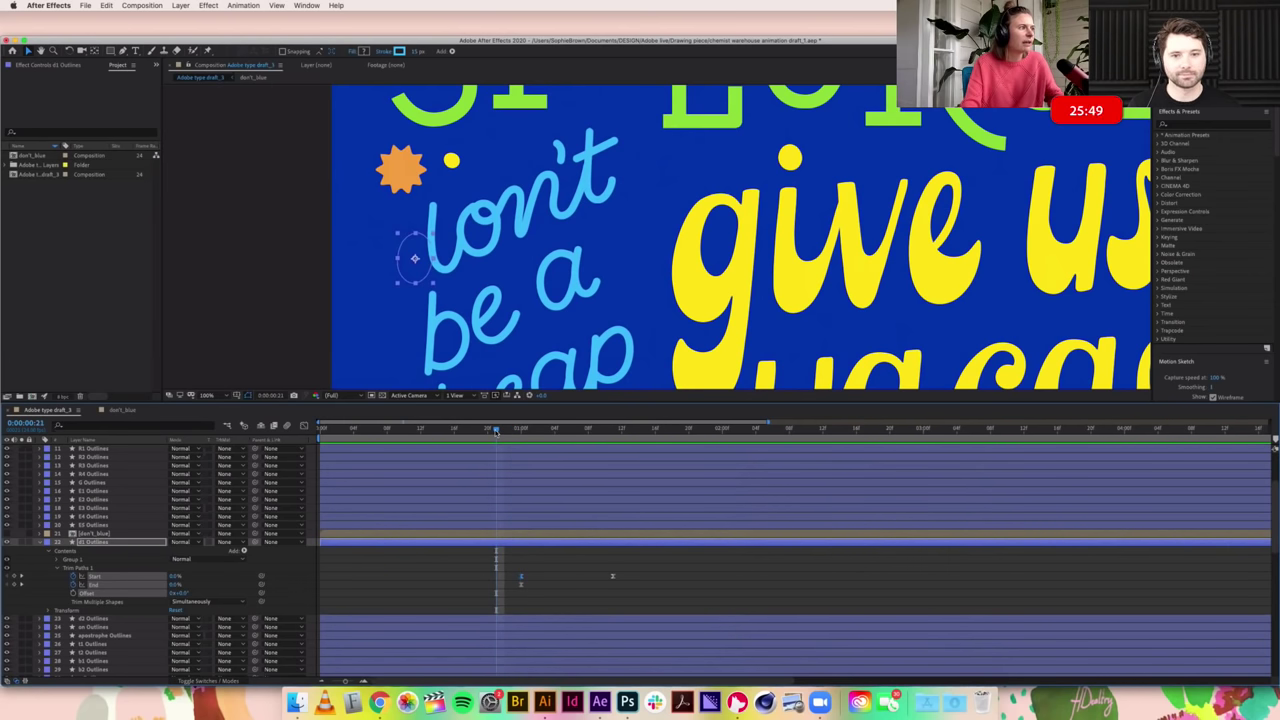
pyautogui.press('space')
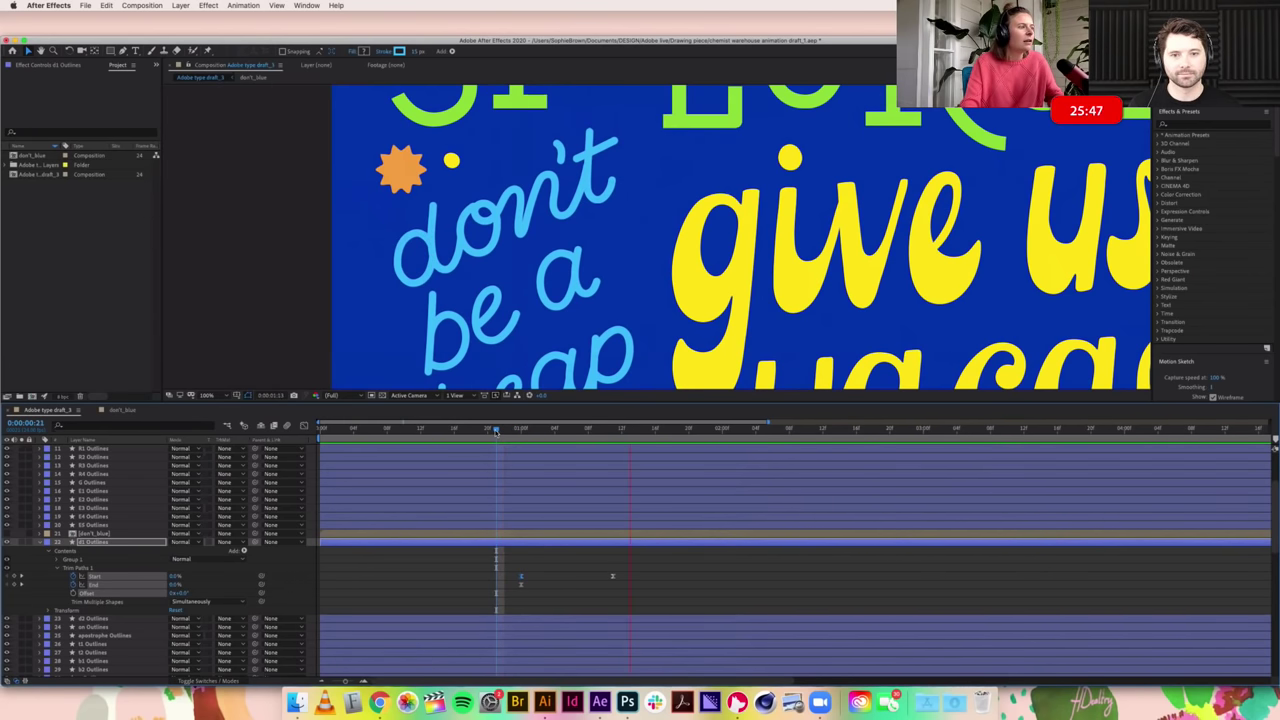
pyautogui.moveTo(496, 432); pyautogui.dragTo(462, 431)
pyautogui.press(',')
pyautogui.press(',')
pyautogui.click(514, 432)
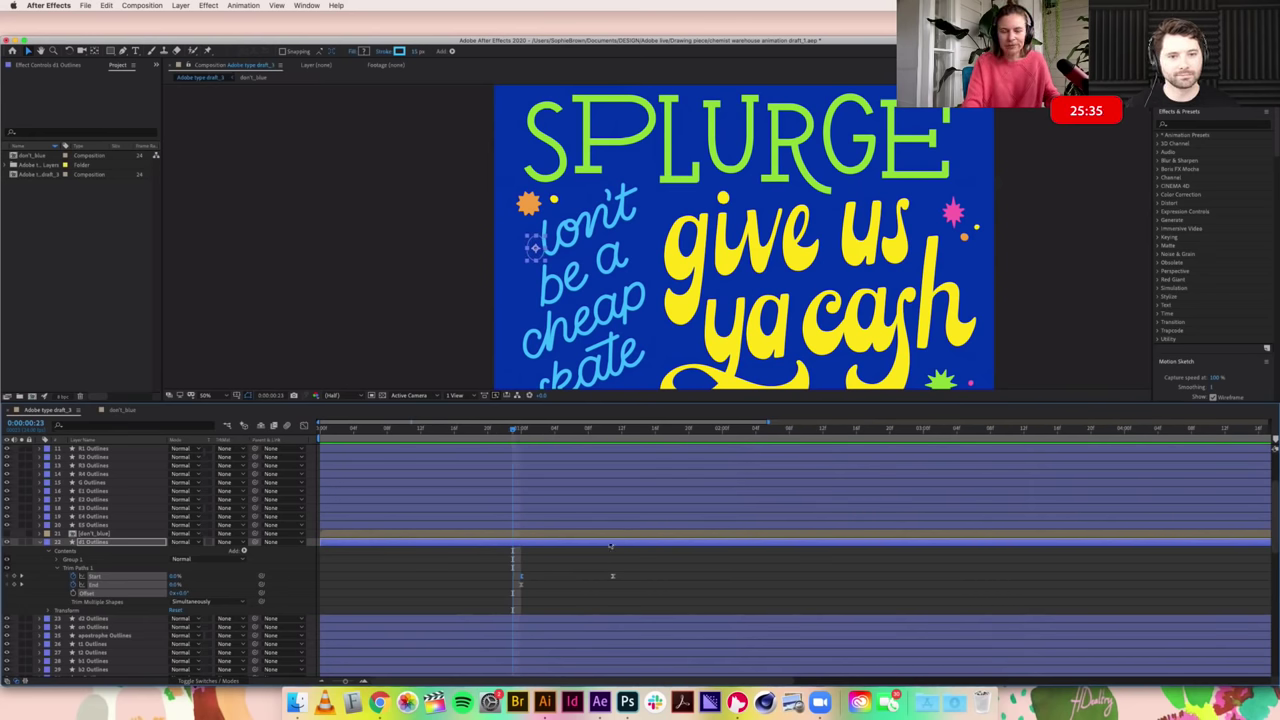
pyautogui.click(505, 430)
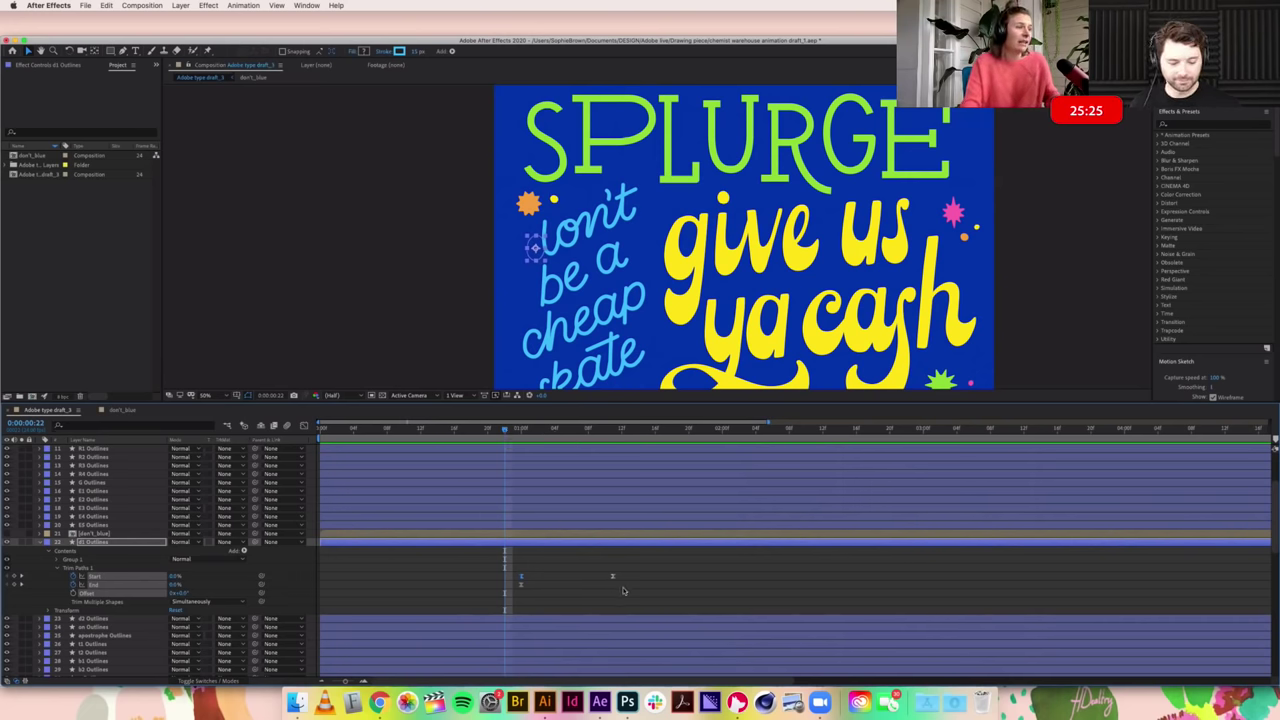
# Step: Select and copy all the Start and End keyframes of the d1 Trim Paths
pyautogui.click(622, 590)
pyautogui.moveTo(625, 587); pyautogui.dragTo(518, 576)
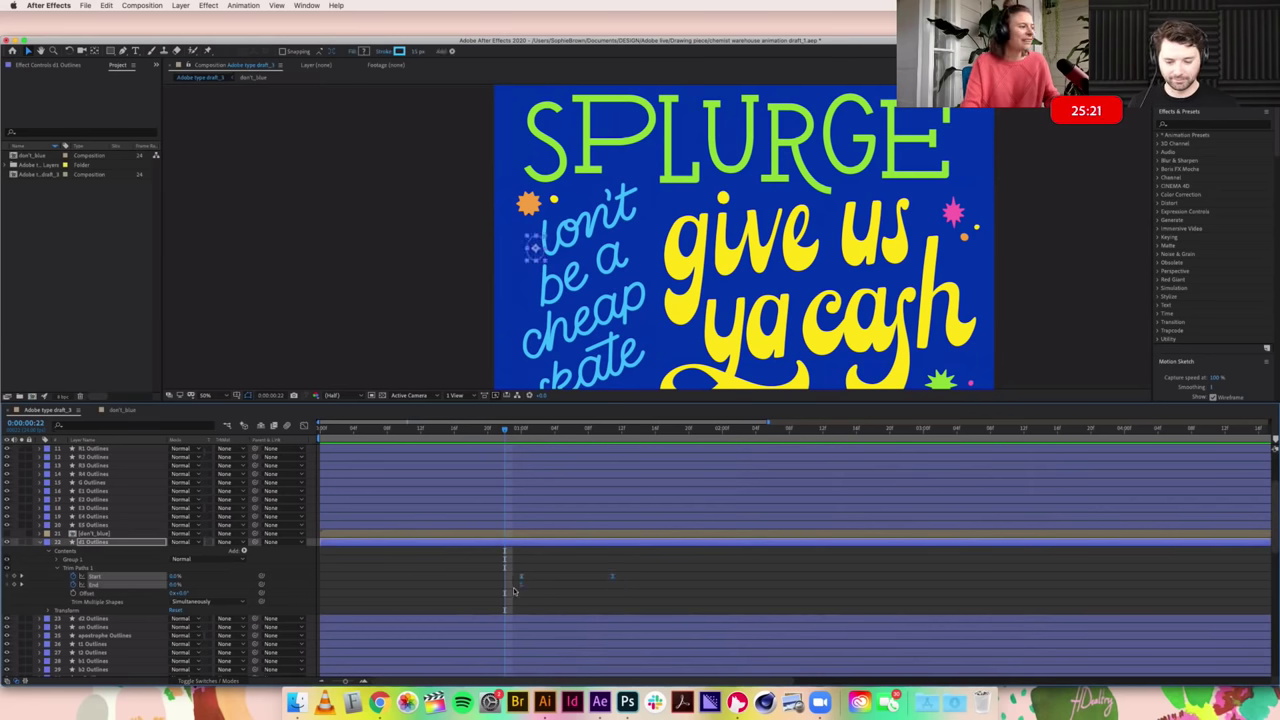
pyautogui.moveTo(520, 578)
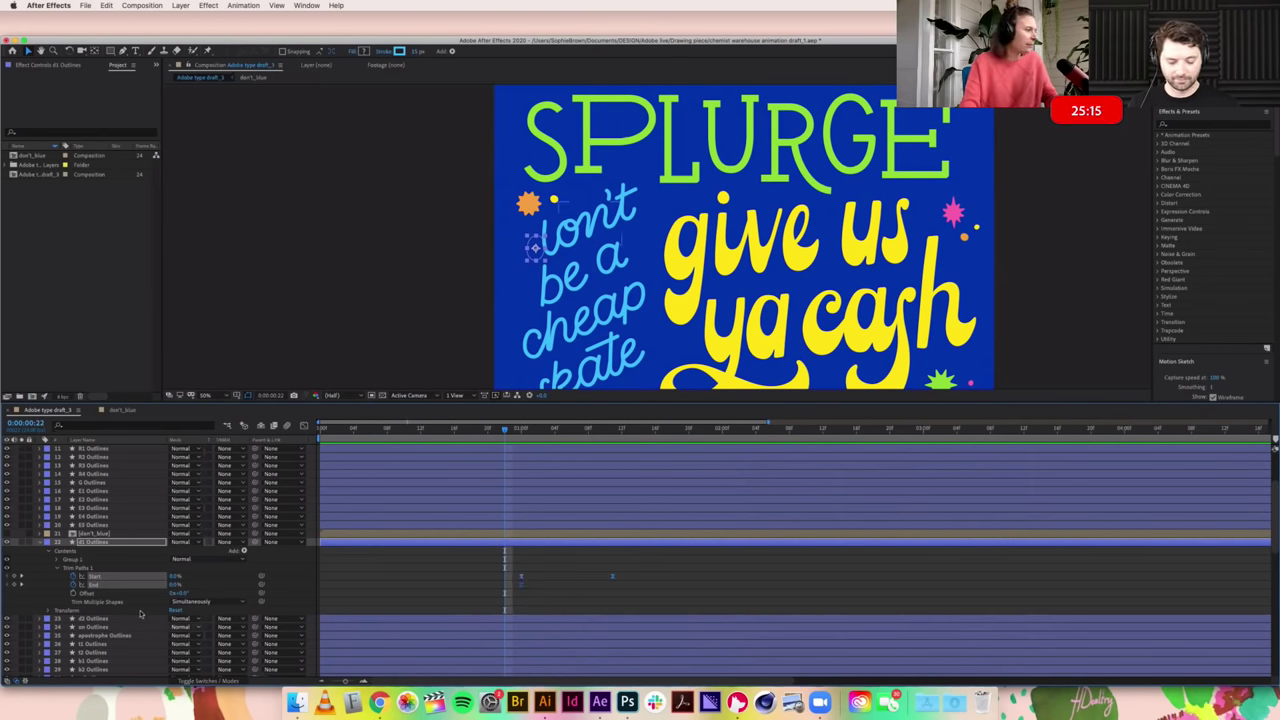
# Step: Add Trim Paths to the d2 Outlines layer and expand its properties
pyautogui.click(98, 620)
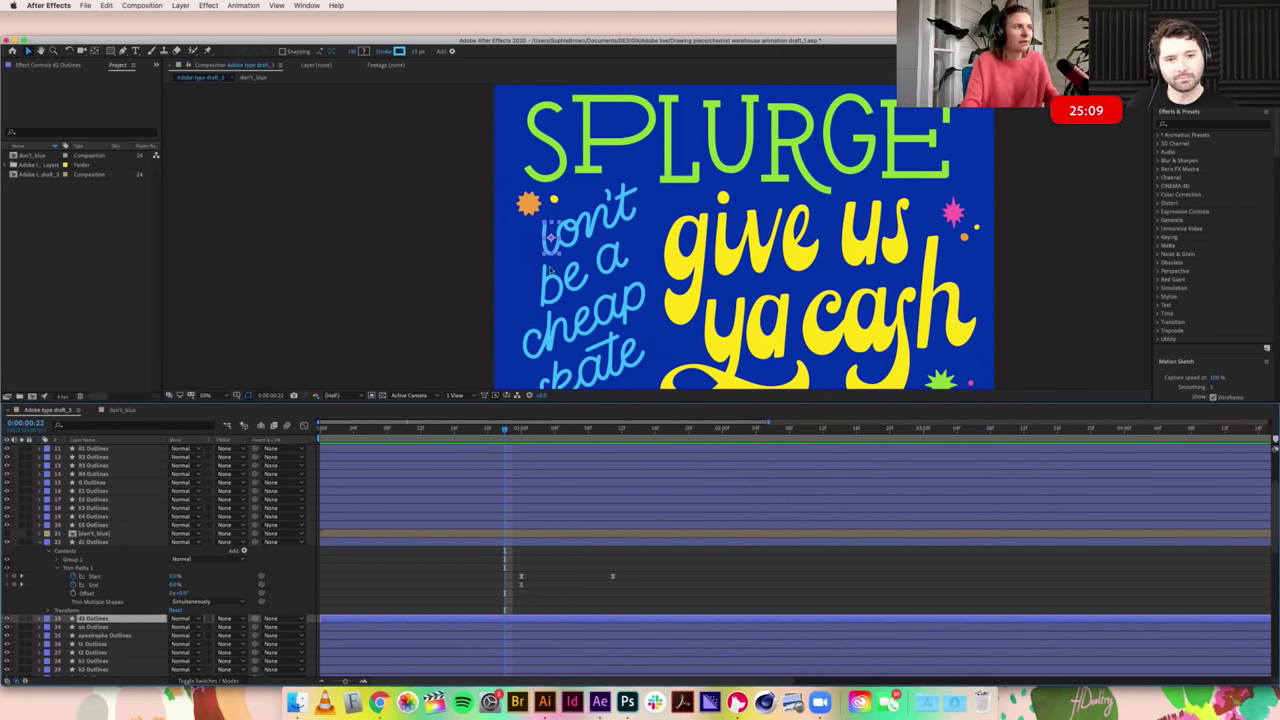
pyautogui.click(39, 620)
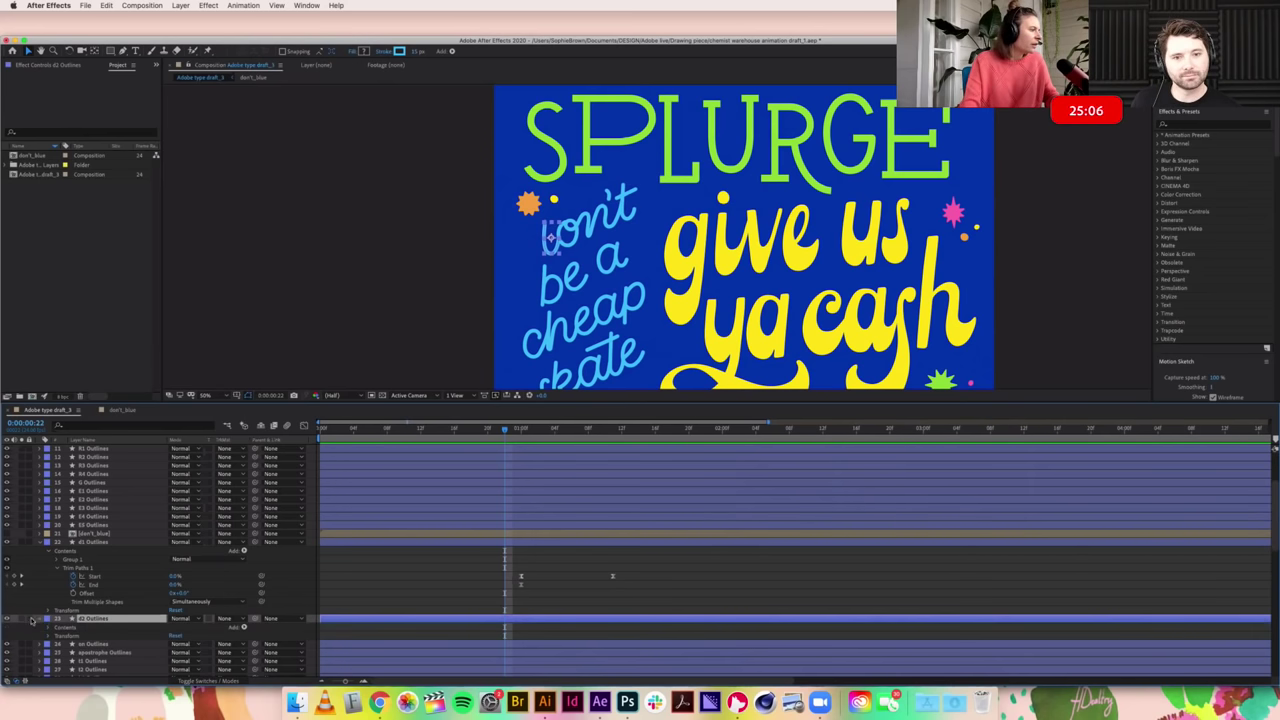
pyautogui.click(252, 642)
pyautogui.click(264, 638)
pyautogui.click(56, 627)
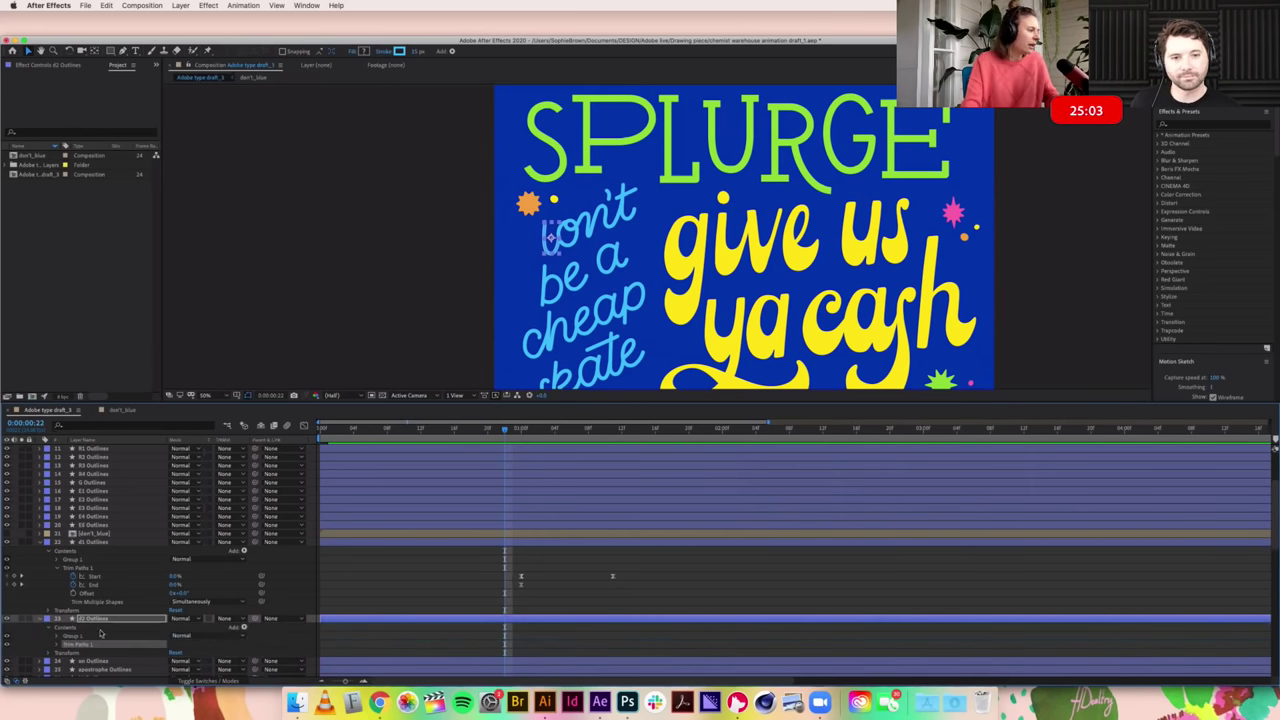
pyautogui.click(60, 645)
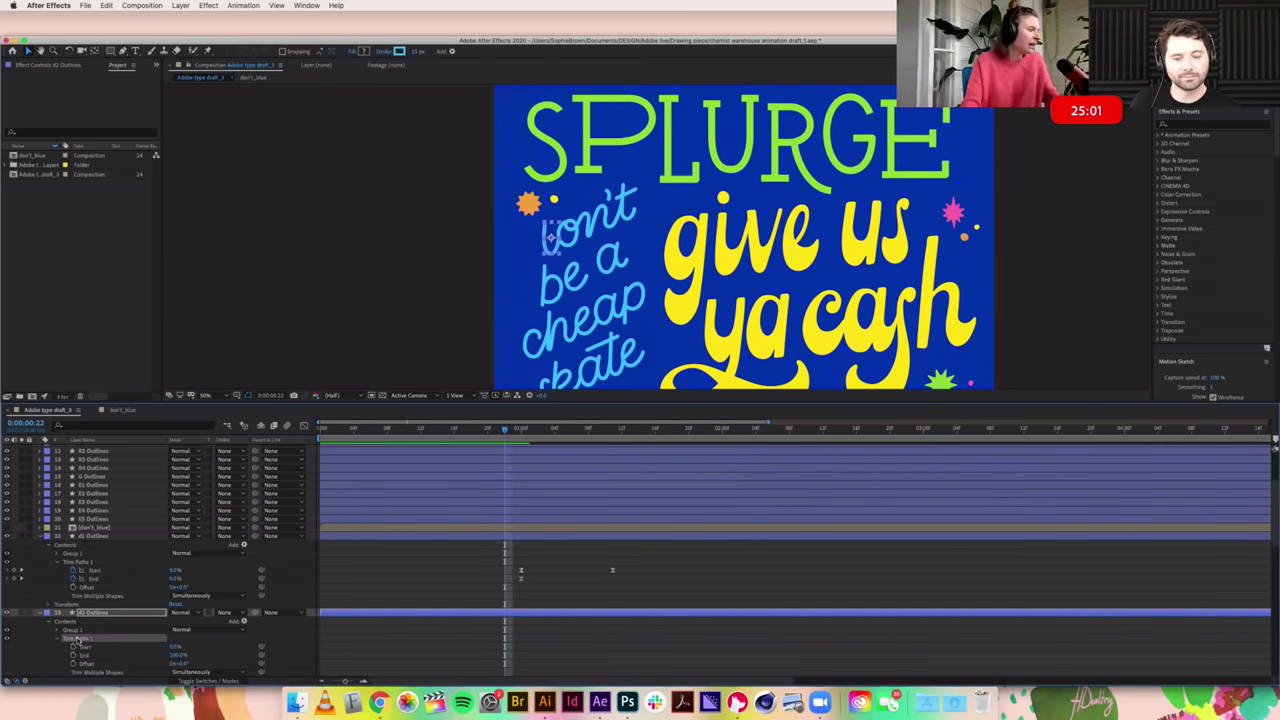
# Step: Paste the copied Start and End keyframes onto the d2 Trim Paths at 0:00:01:00
pyautogui.moveTo(505, 430); pyautogui.dragTo(519, 435)
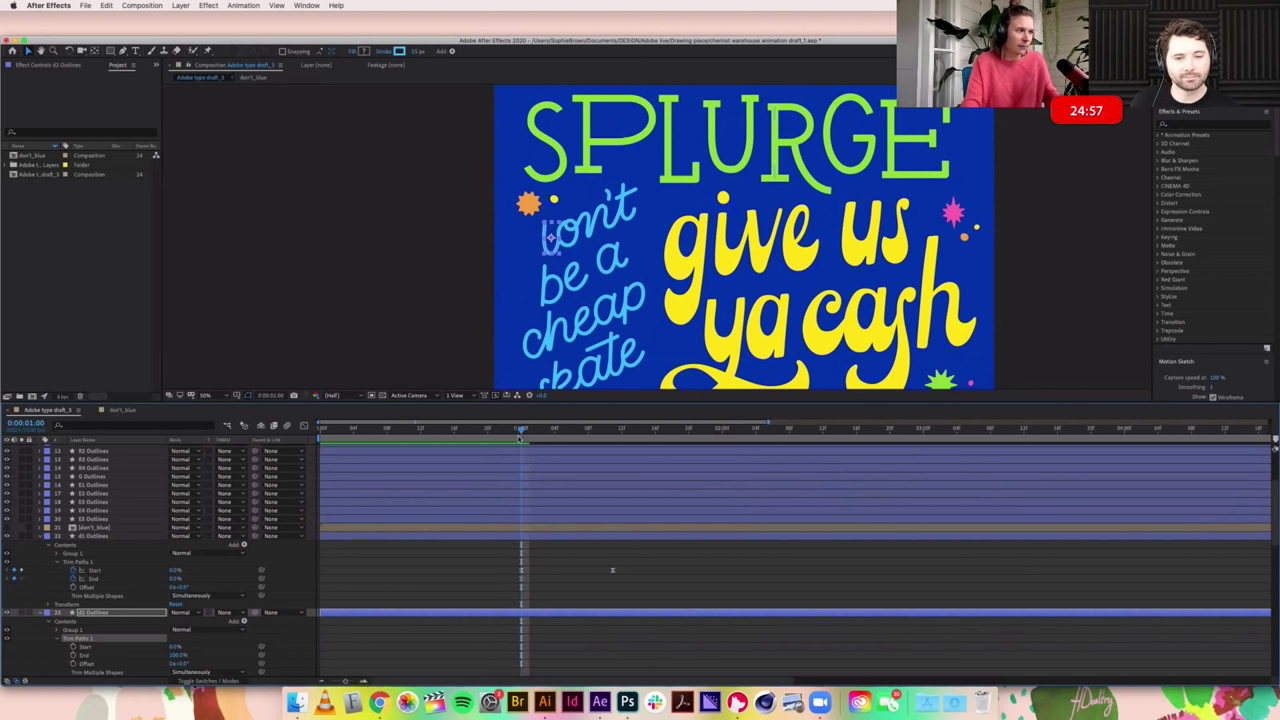
pyautogui.press('super+v')
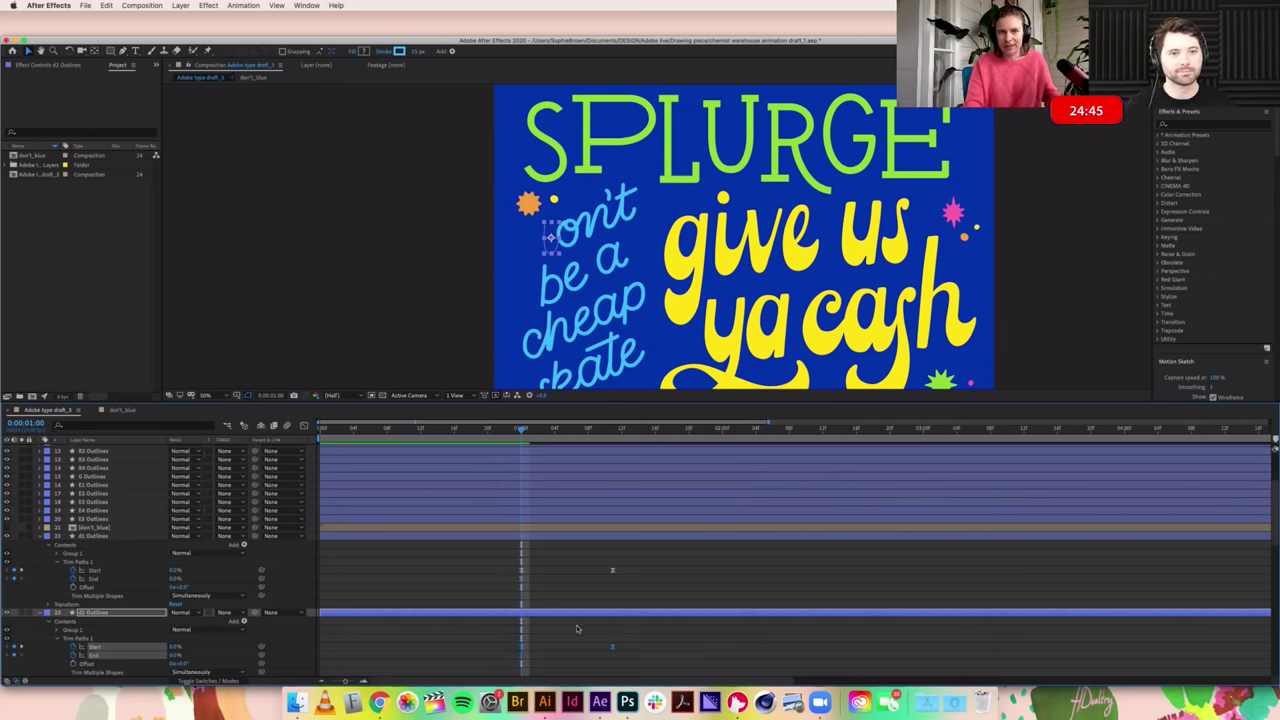
pyautogui.moveTo(519, 428)
pyautogui.mouseDown()
pyautogui.moveTo(628, 432)
pyautogui.moveTo(518, 445)
pyautogui.mouseUp()
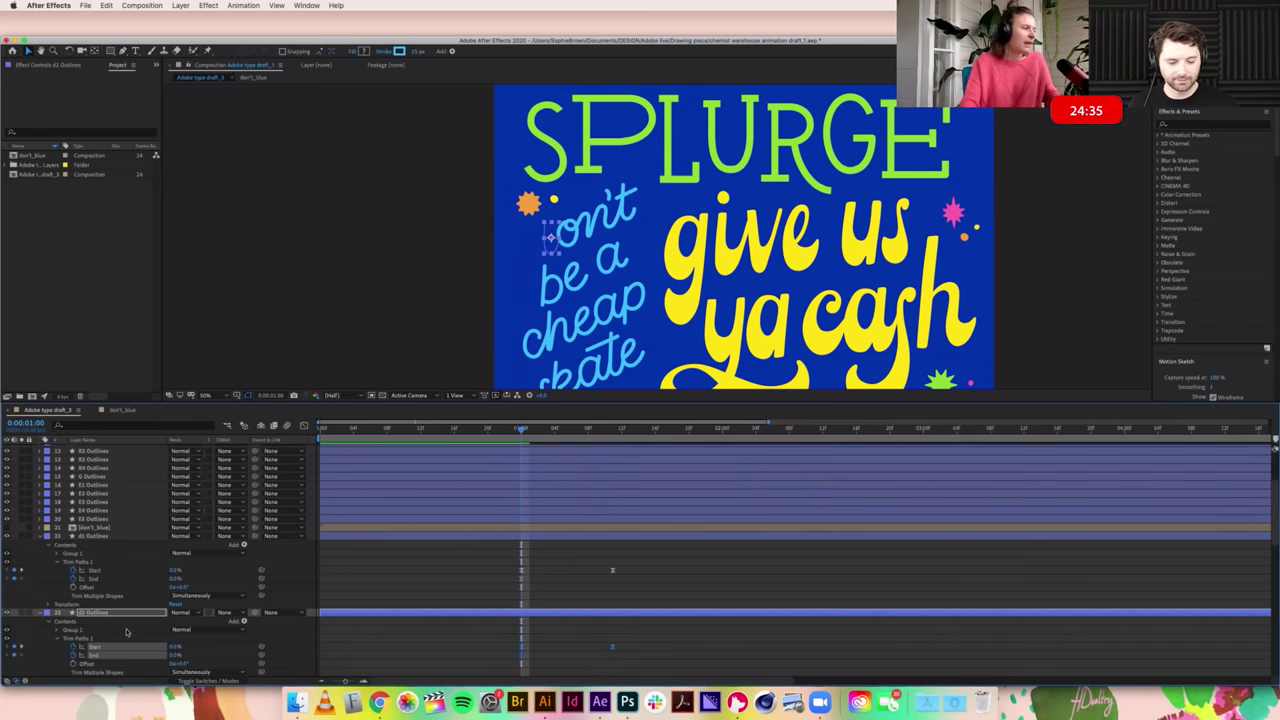
# Step: Add Trim Paths to the on Outlines layer and paste the copied Start and End keyframes onto it at 0:00:01:00
pyautogui.scroll(-5, 150, 630)
pyautogui.scroll(-2, 127, 630)
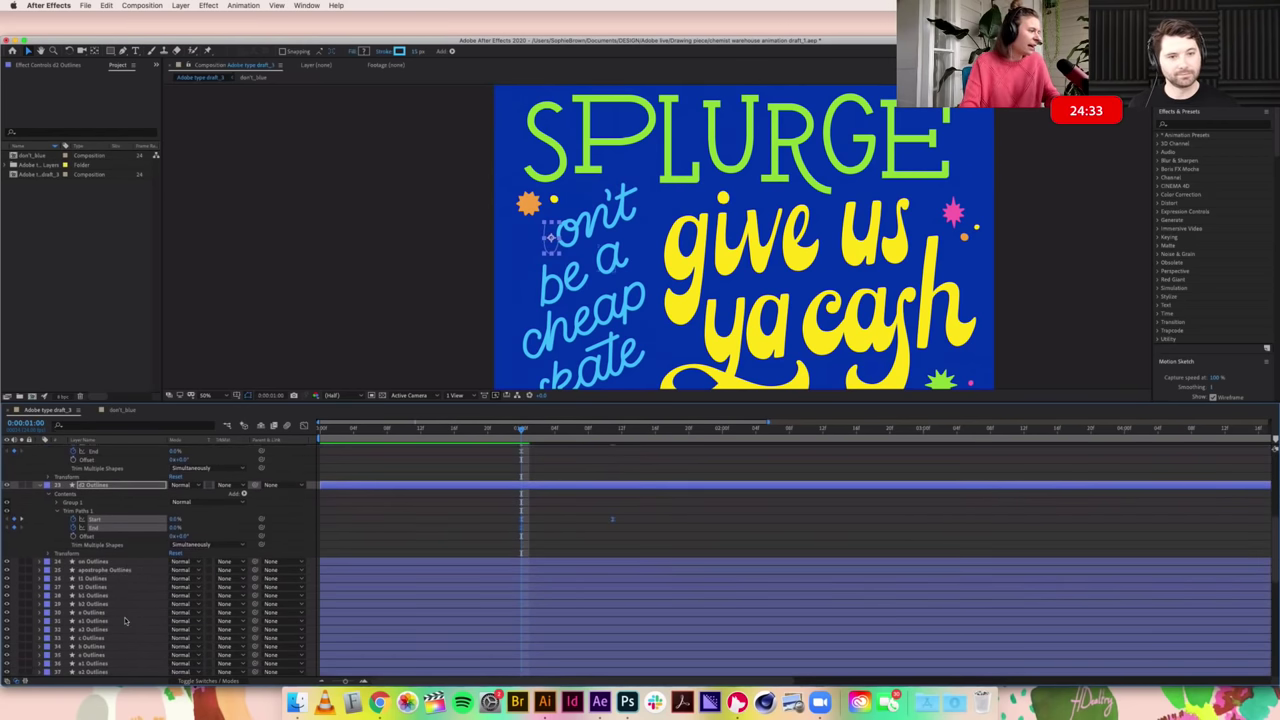
pyautogui.click(98, 563)
pyautogui.click(52, 562)
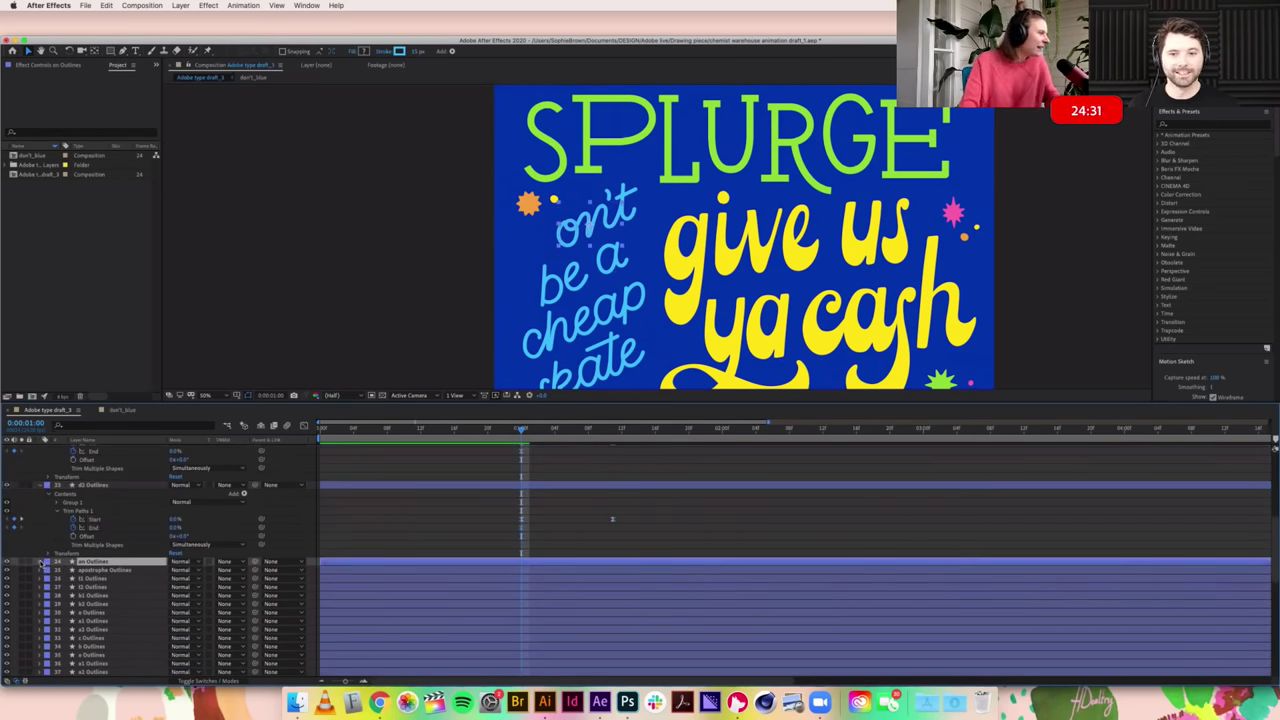
pyautogui.click(243, 570)
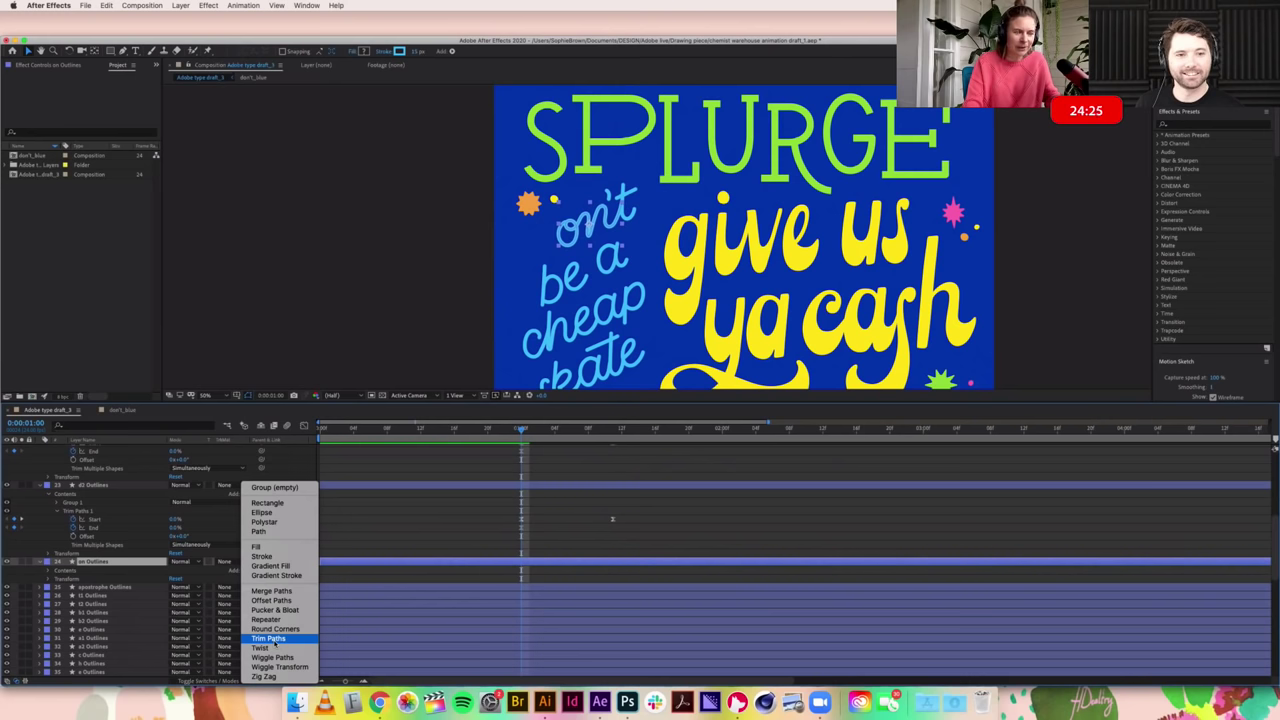
pyautogui.click(270, 638)
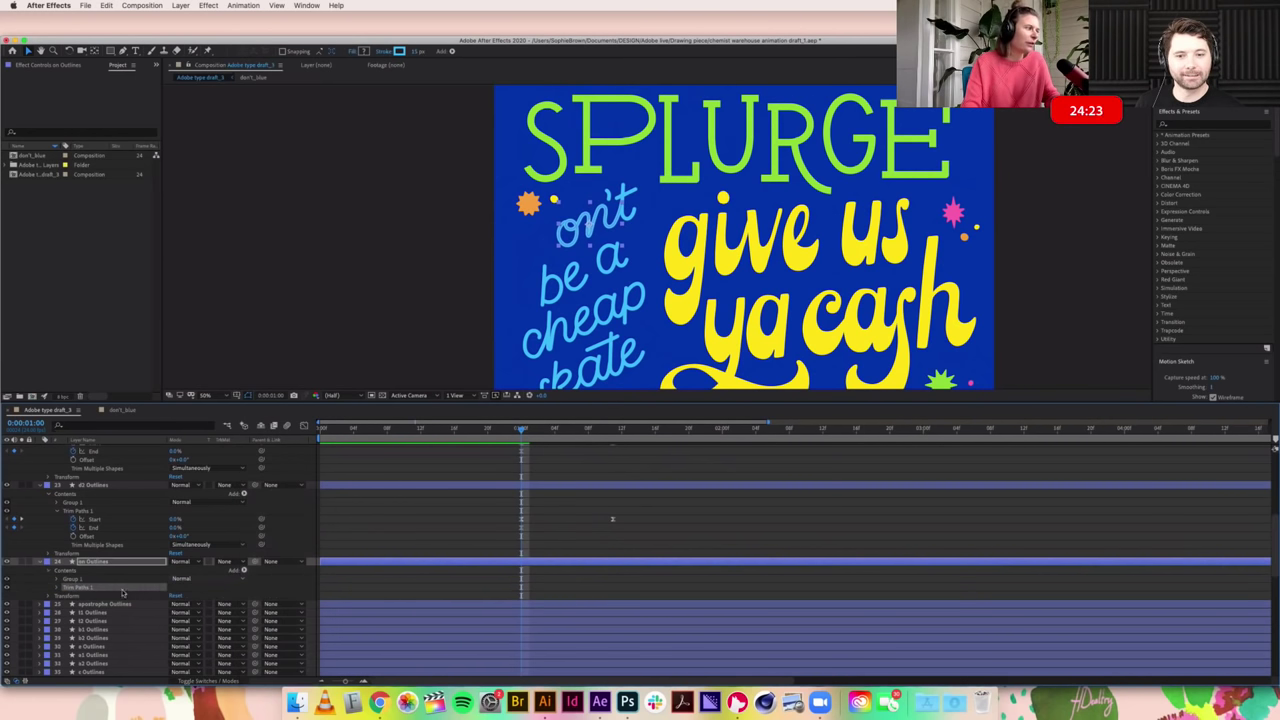
pyautogui.click(58, 588)
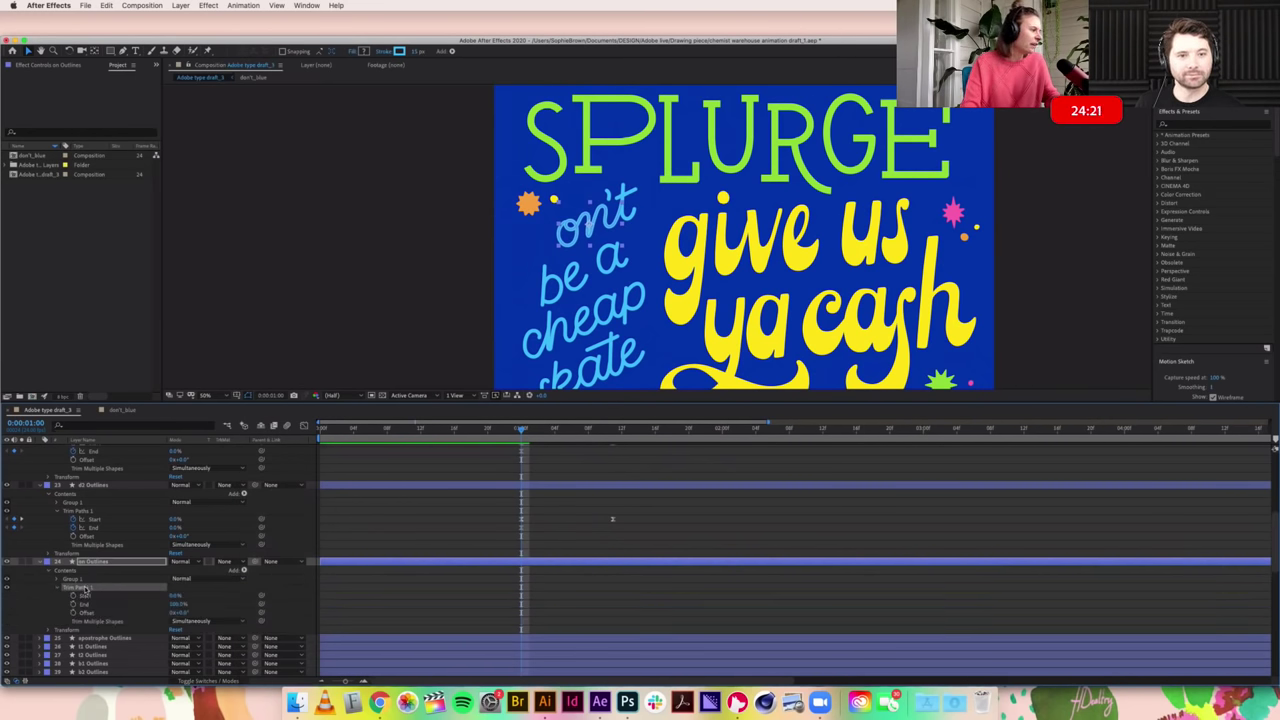
pyautogui.press('cmd+v')
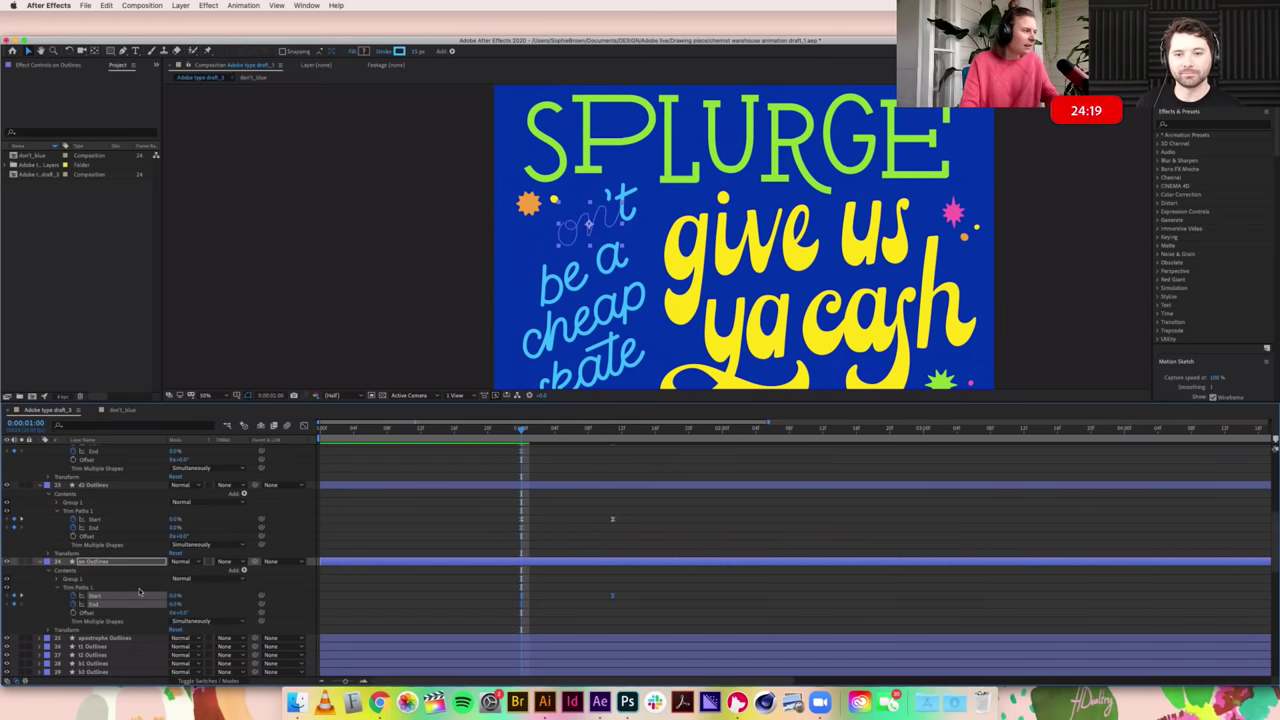
# Step: Add Trim Paths to the apostrophe Outlines layer and paste the copied Start and End keyframes onto it at 0:00:01:00
pyautogui.scroll(-1, 125, 607)
pyautogui.click(120, 613)
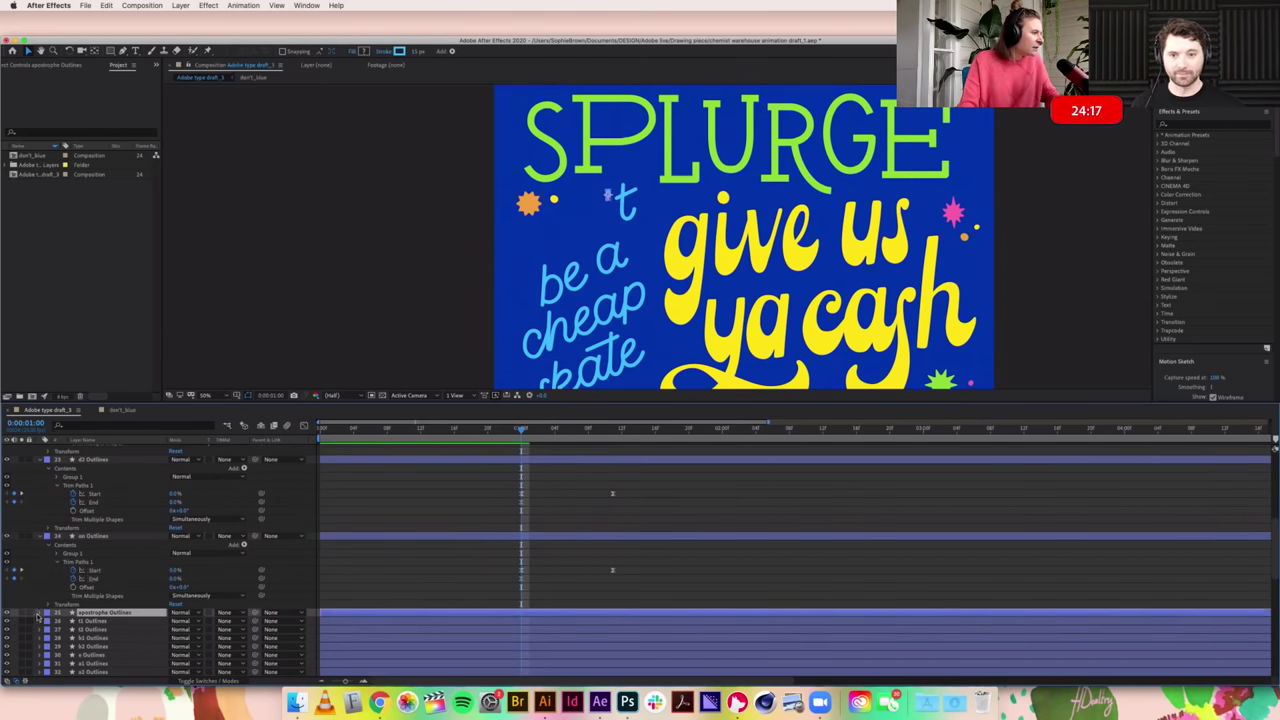
pyautogui.click(43, 614)
pyautogui.click(243, 621)
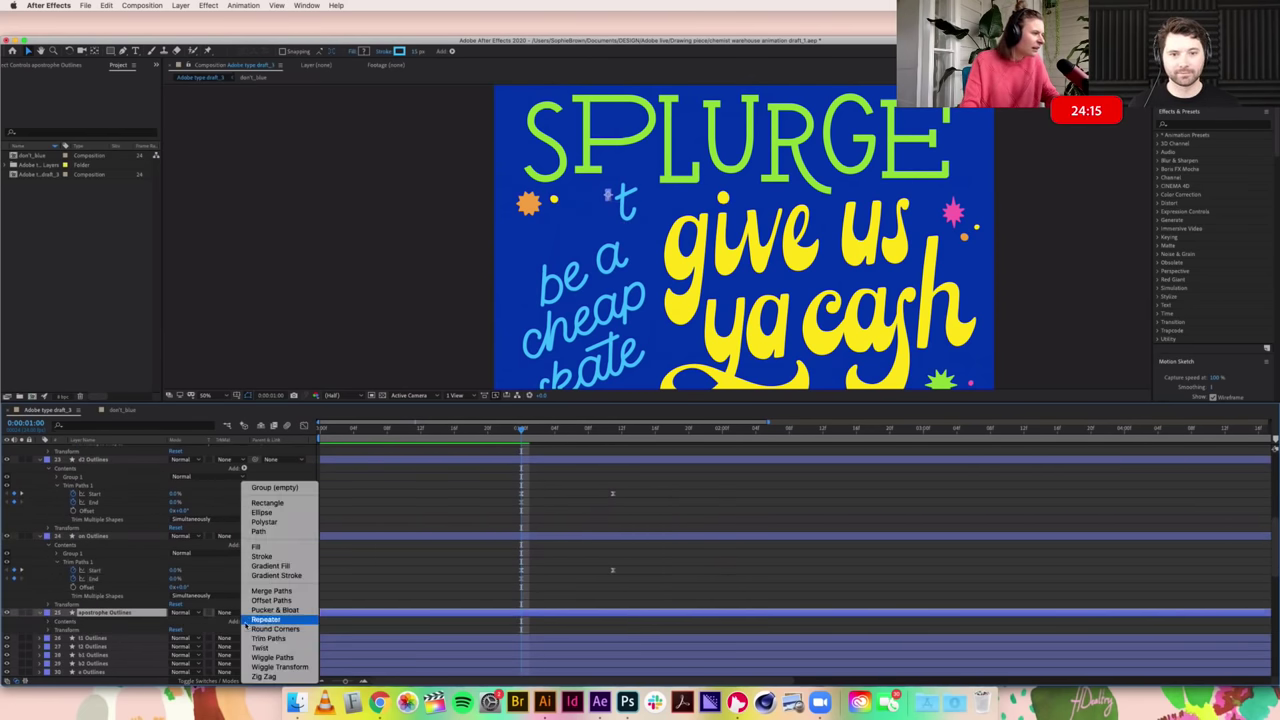
pyautogui.click(268, 638)
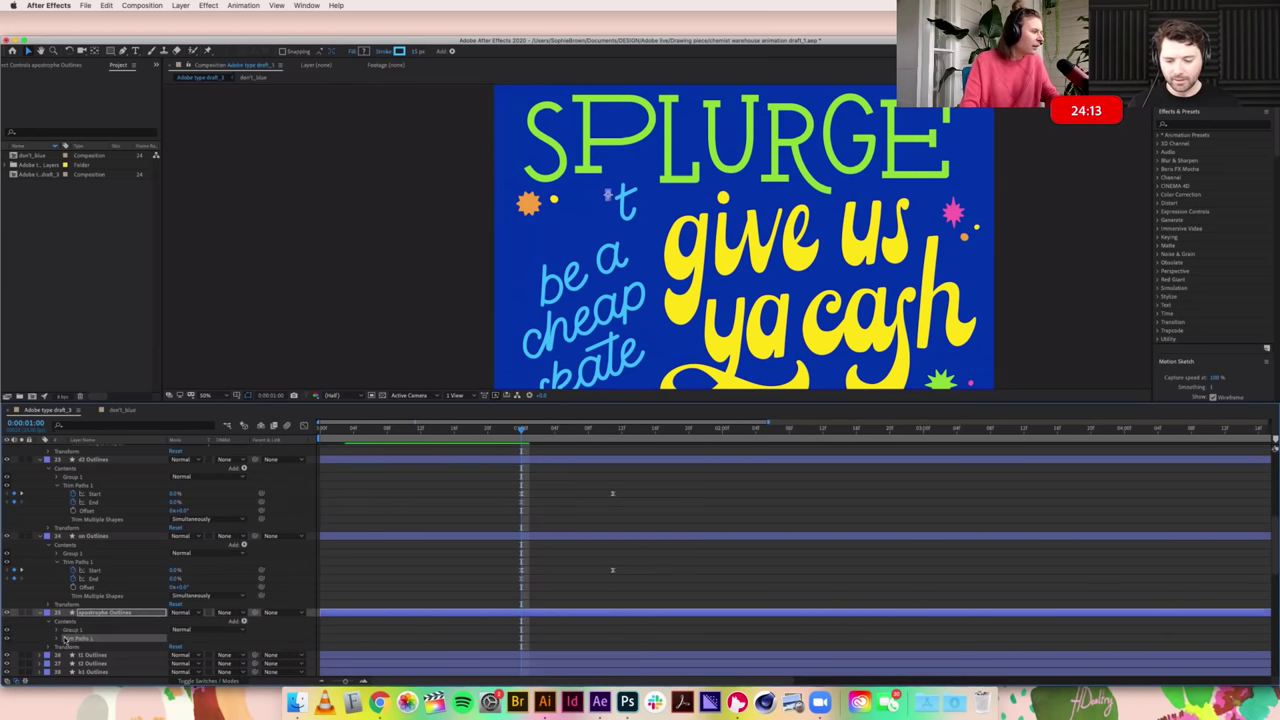
pyautogui.click(57, 638)
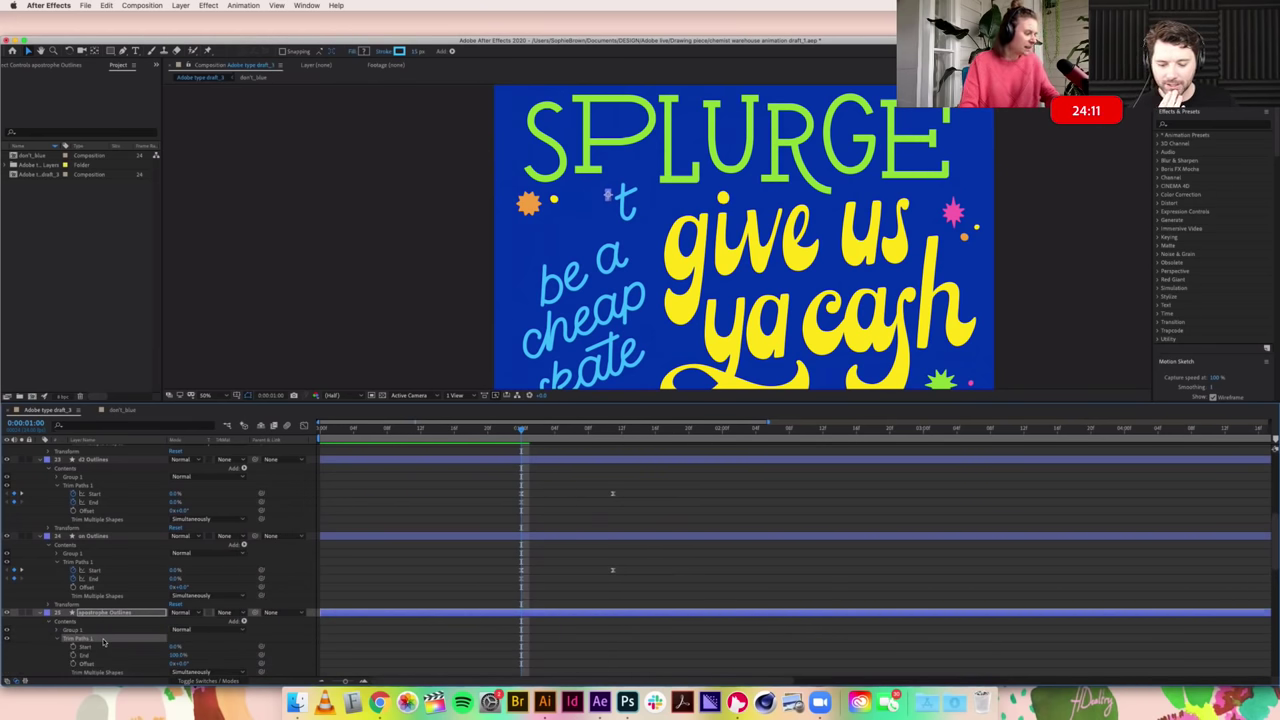
pyautogui.press('cmd+v')
# Step: Add Trim Paths to the t1 Outlines layer and paste the copied Start and End keyframes onto it at 0:00:01:00
pyautogui.scroll(-2, 188, 615)
pyautogui.scroll(-1, 188, 615)
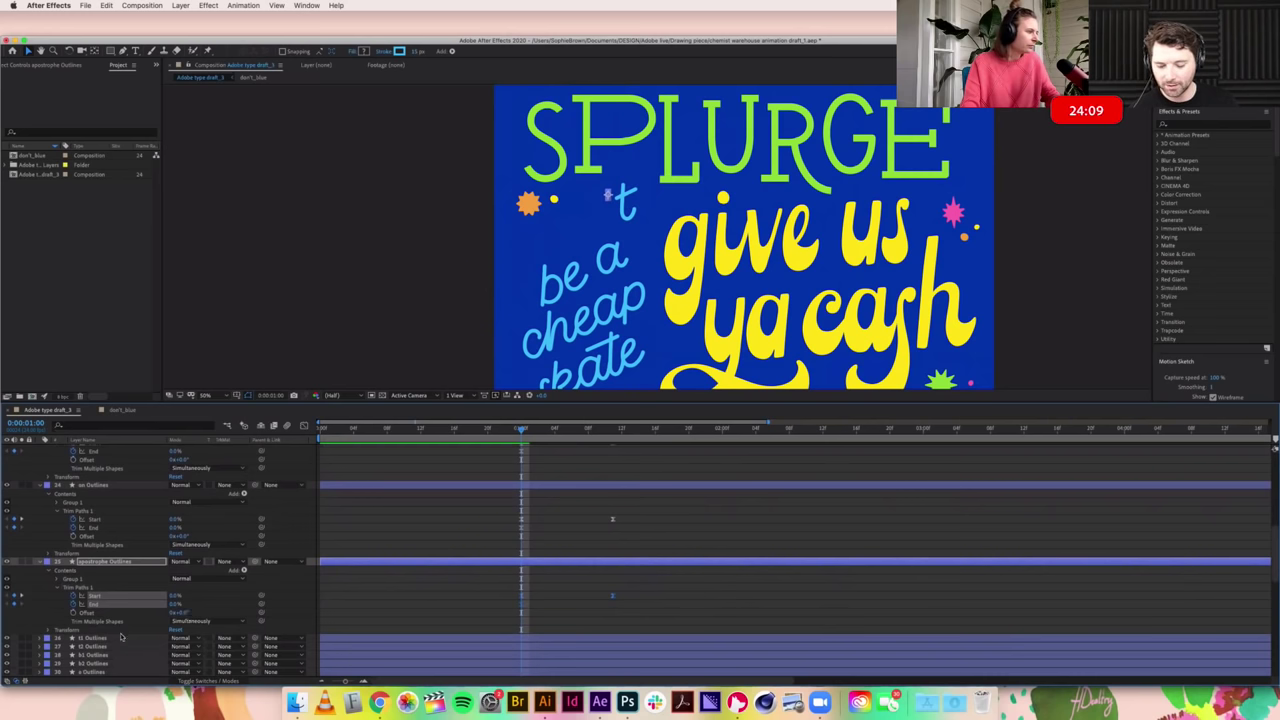
pyautogui.click(116, 640)
pyautogui.click(41, 638)
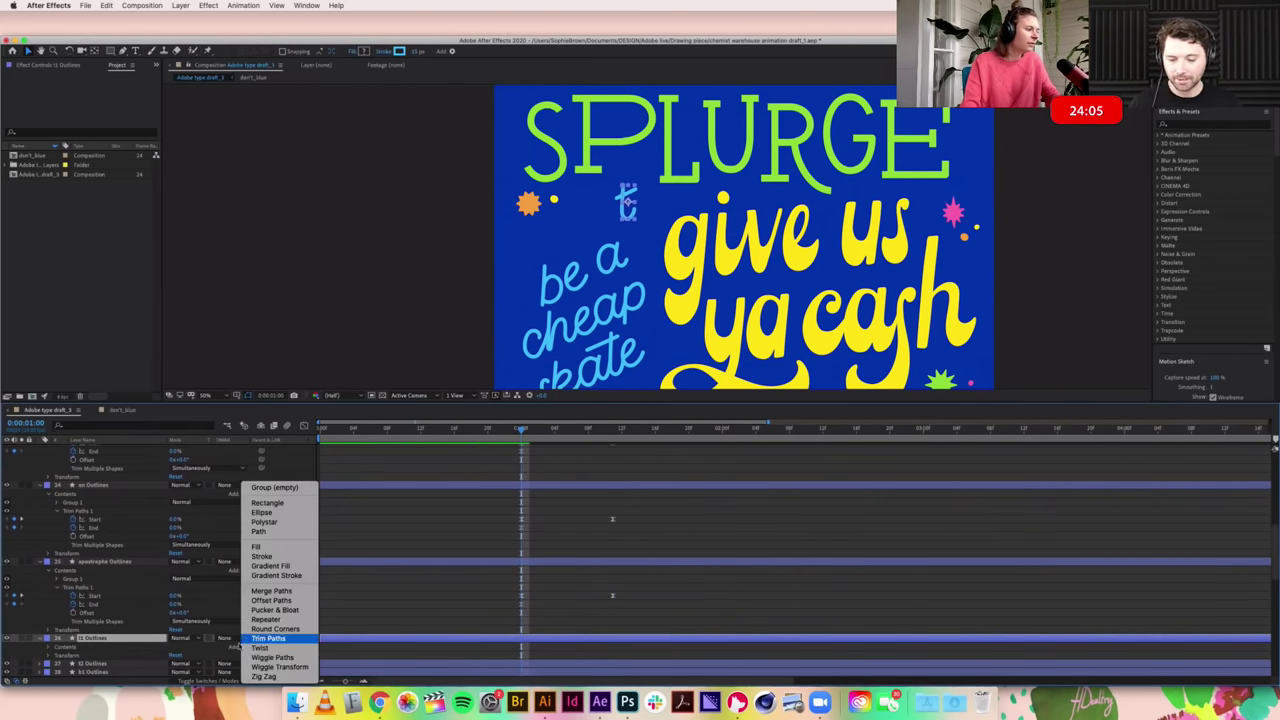
pyautogui.click(268, 638)
pyautogui.scroll(-2, 68, 637)
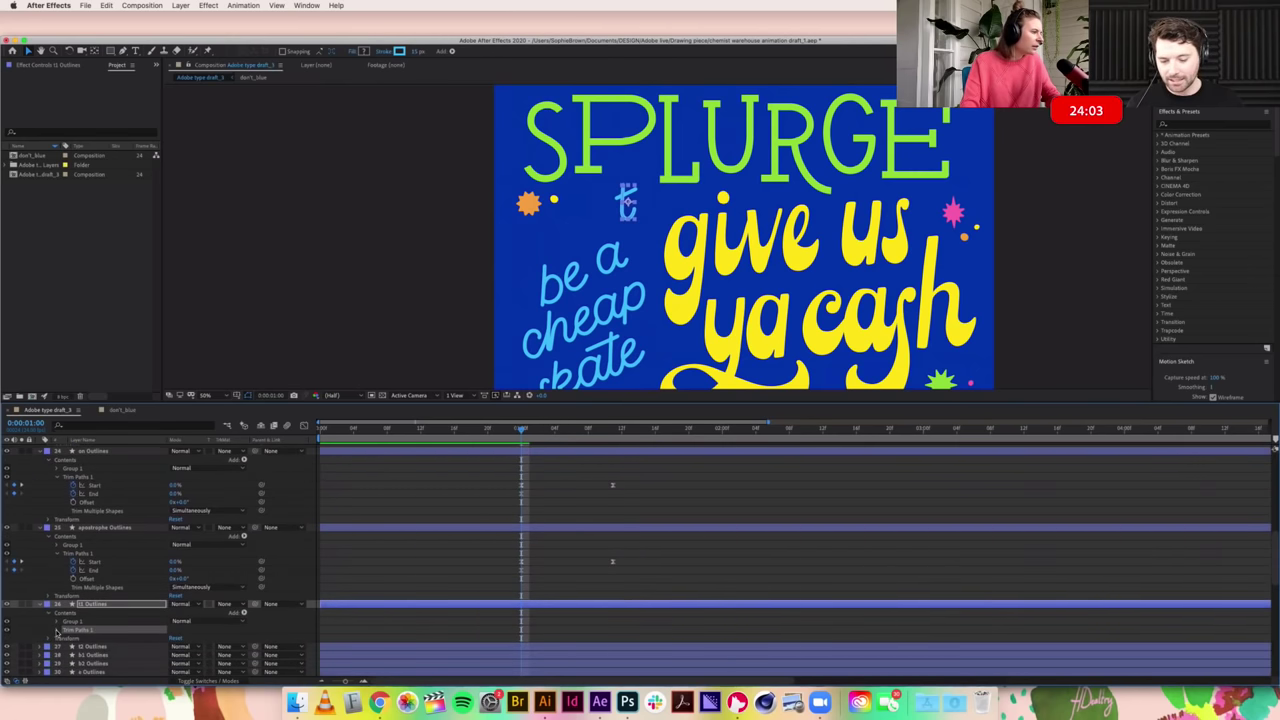
pyautogui.click(57, 631)
pyautogui.press('cmd+v')
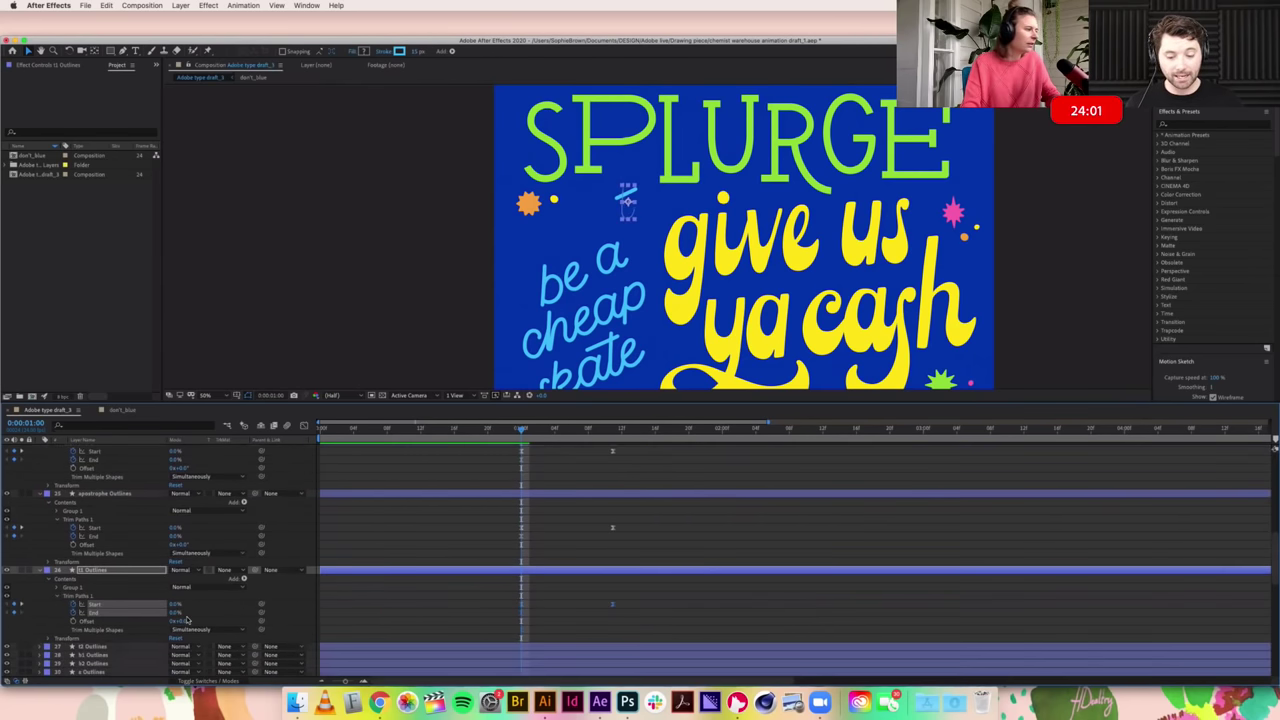
# Step: Select the t2 Outlines layer
pyautogui.scroll(-2, 135, 622)
pyautogui.click(113, 613)
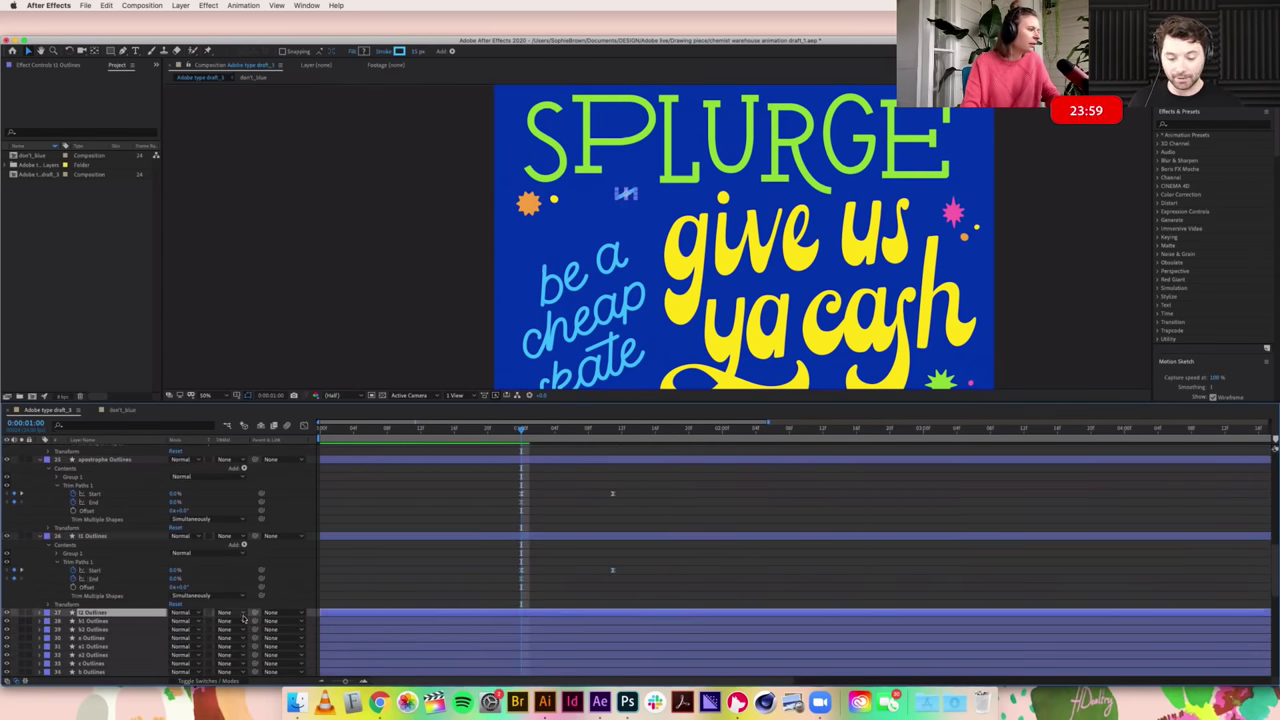
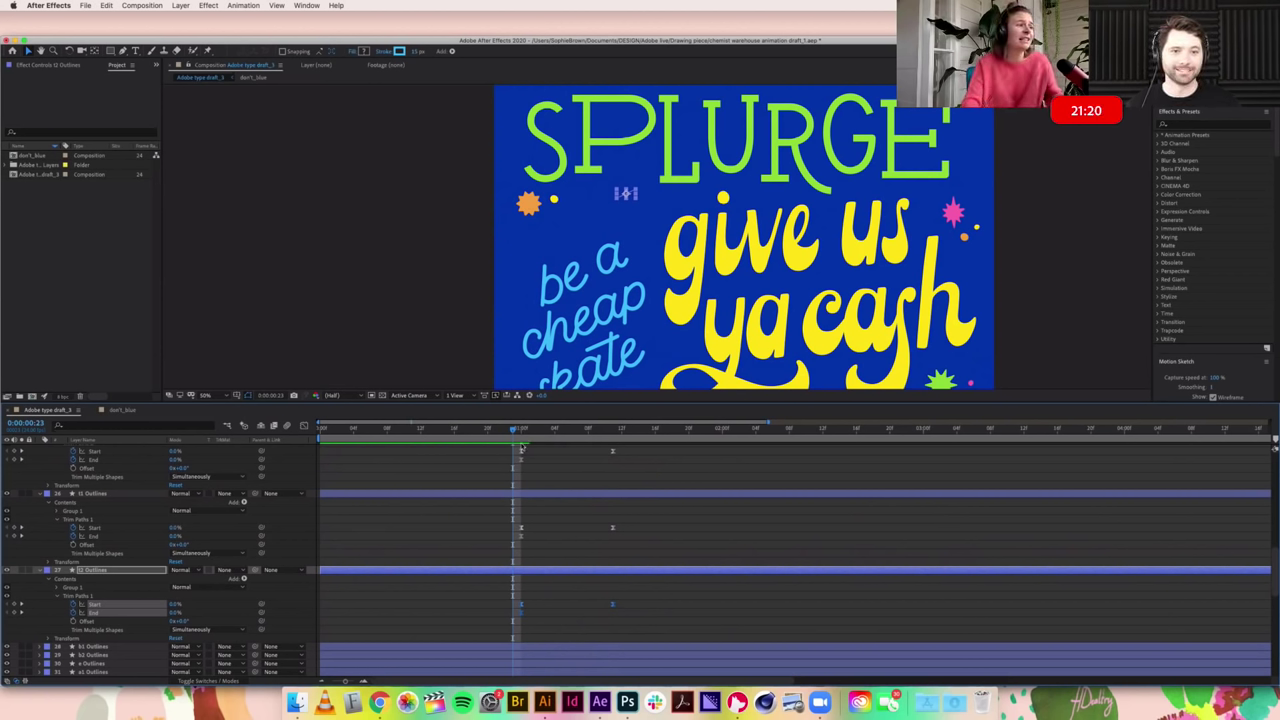
# Step: Play back the "don't" stroke animation from just before its first Trim Paths keyframes
pyautogui.press('space')
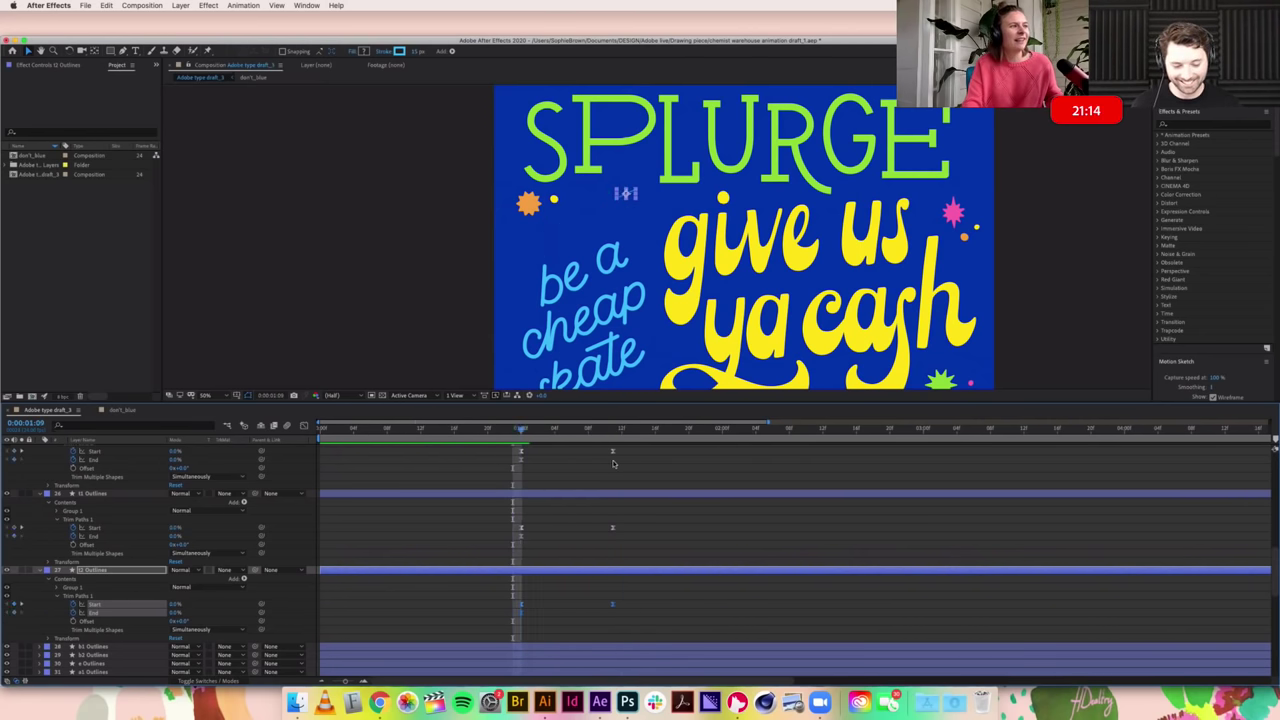
pyautogui.press('space')
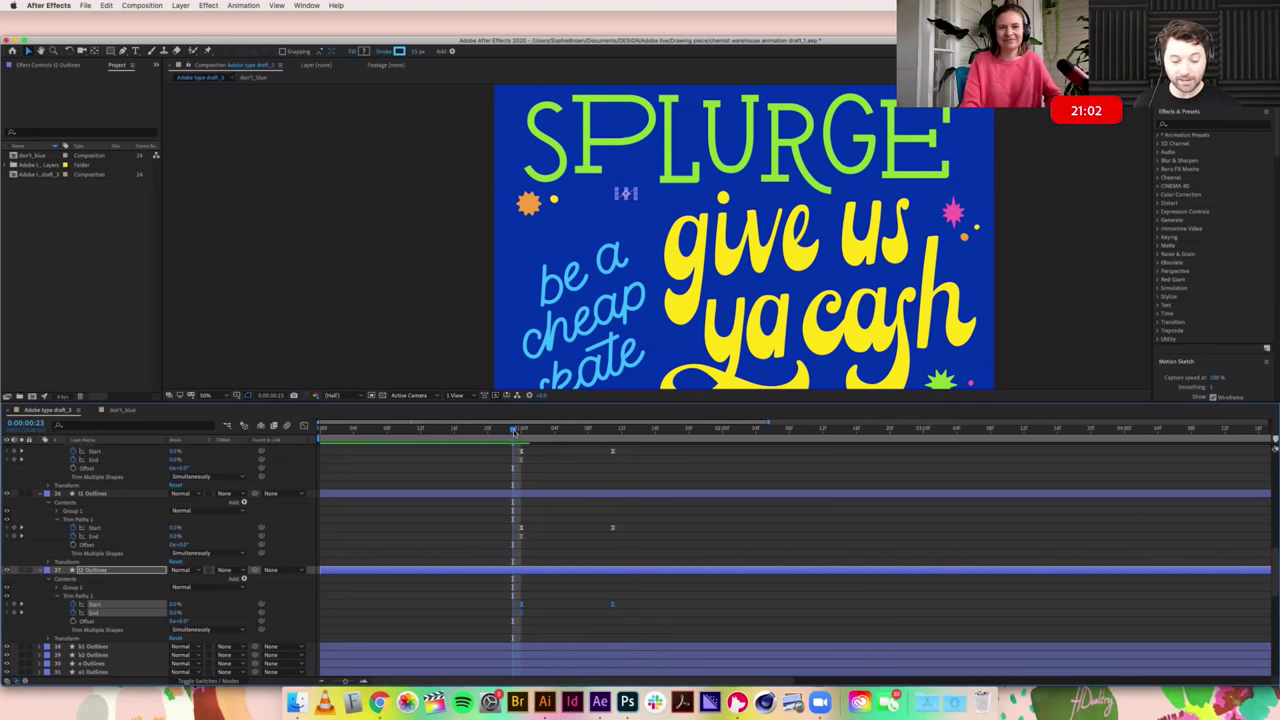
pyautogui.press('pagedown')
pyautogui.press('pagedown')
pyautogui.moveTo(582, 438); pyautogui.dragTo(520, 442)
pyautogui.press('space')
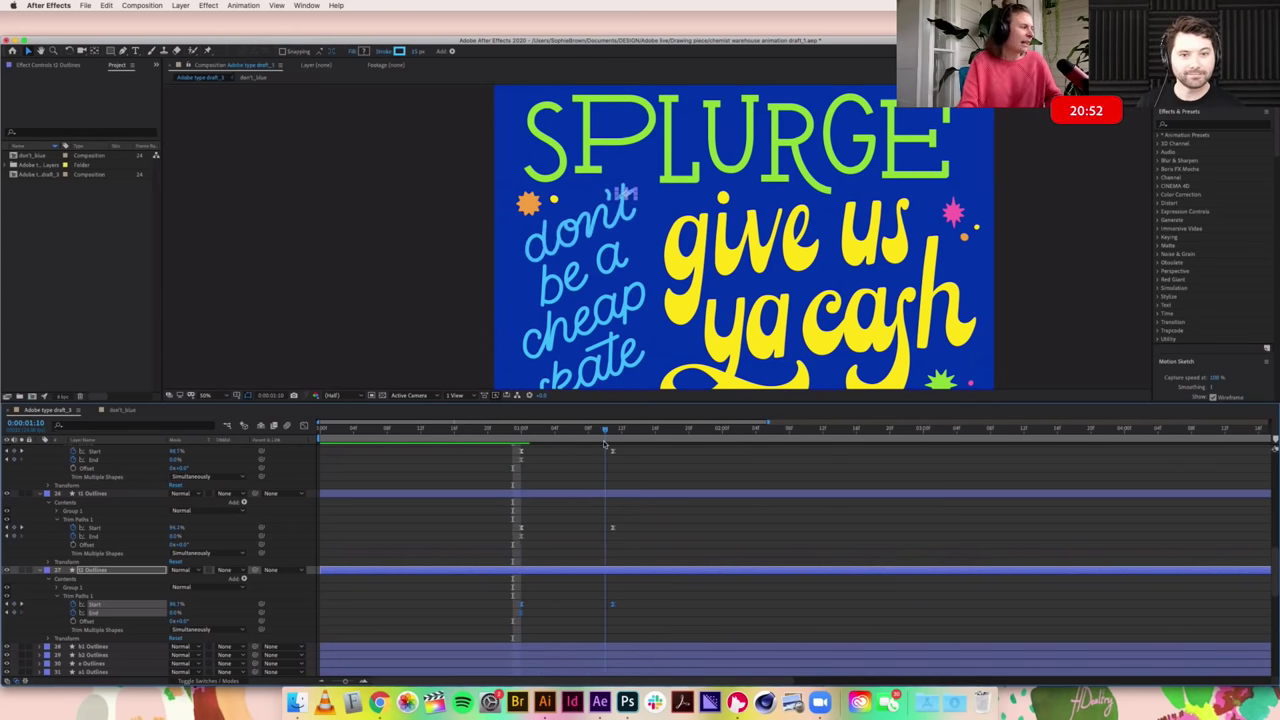
# Step: Step back and forth through the frames up to 0:00:01:11 to examine how the "don't" strokes draw on together
pyautogui.press('pageup')
pyautogui.press('pageup')
pyautogui.press('pageup')
pyautogui.press('pageup')
pyautogui.press('pageup')
pyautogui.press('pageup')
pyautogui.press('pageup')
pyautogui.press('pageup')
pyautogui.press('pageup')
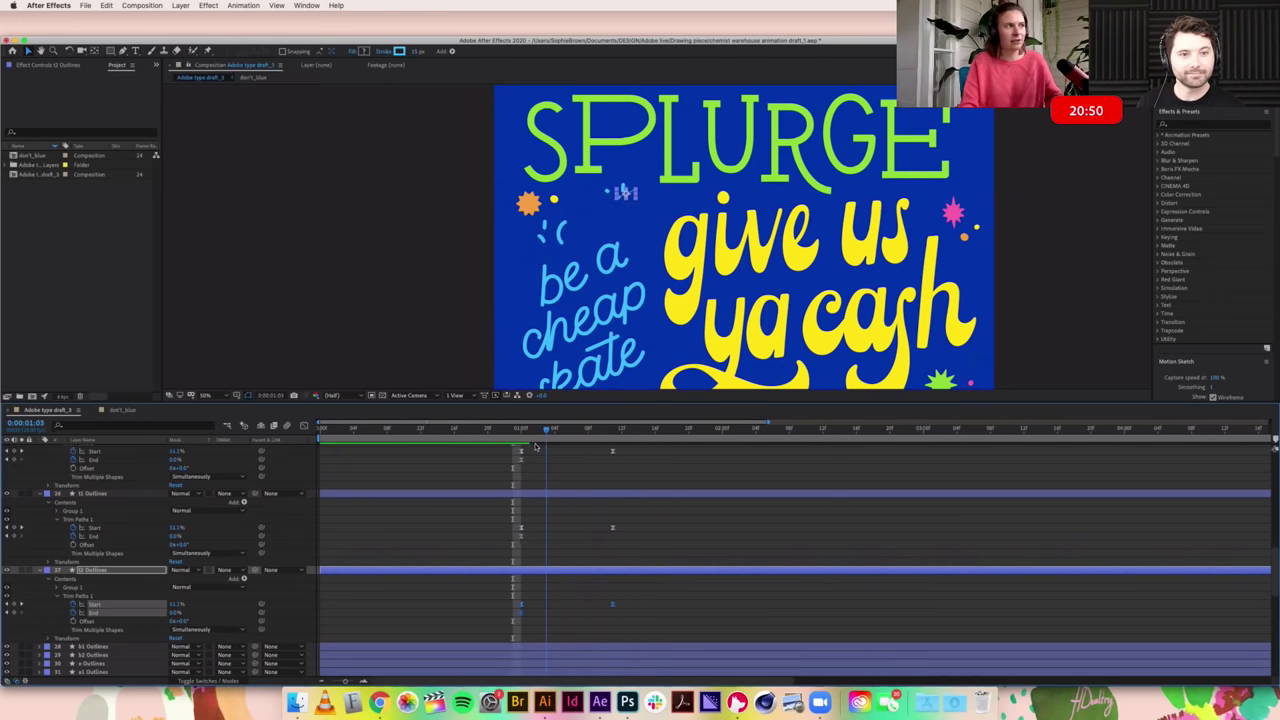
pyautogui.press('pagedown')
pyautogui.press('pagedown')
pyautogui.press('pagedown')
pyautogui.press('pagedown')
pyautogui.press('pagedown')
pyautogui.press('pagedown')
pyautogui.press('pagedown')
pyautogui.press('pagedown')
pyautogui.press('pagedown')
pyautogui.press('pagedown')
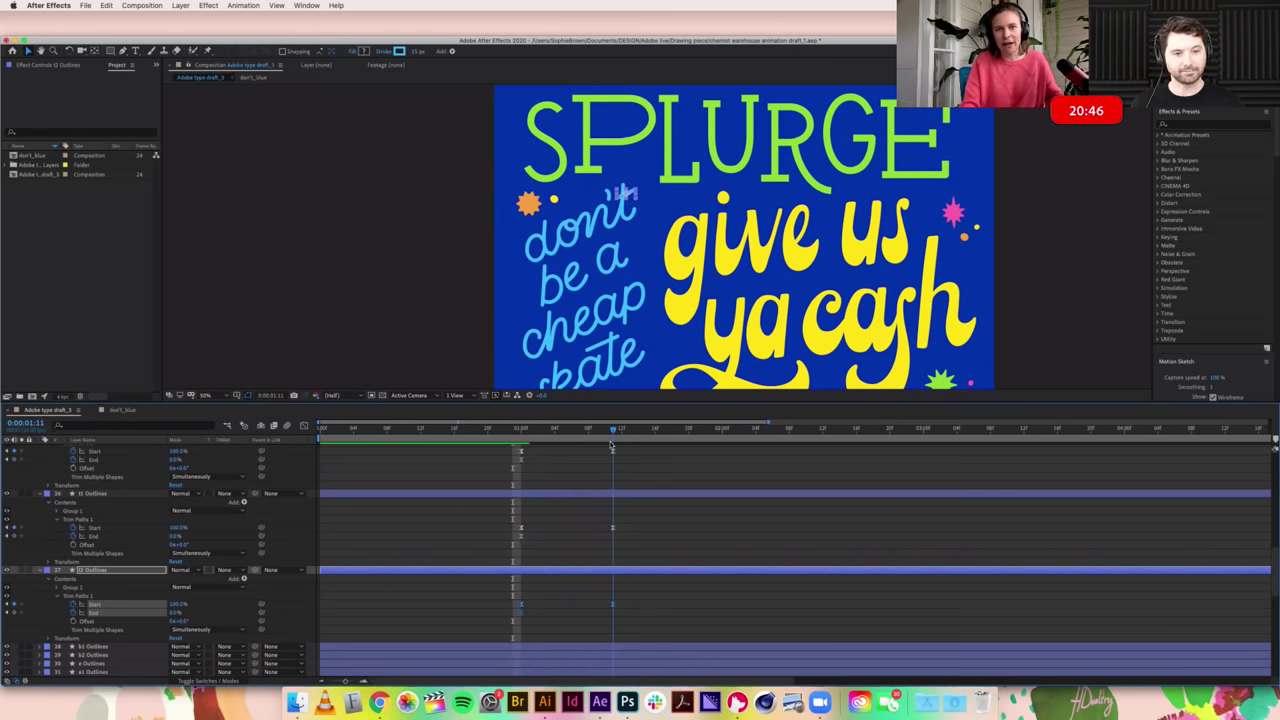
# Step: Play the animation from 0:00:01:00 and scrub to 0:00:01:06 to judge when each stroke should start
pyautogui.moveTo(612, 447); pyautogui.dragTo(519, 450)
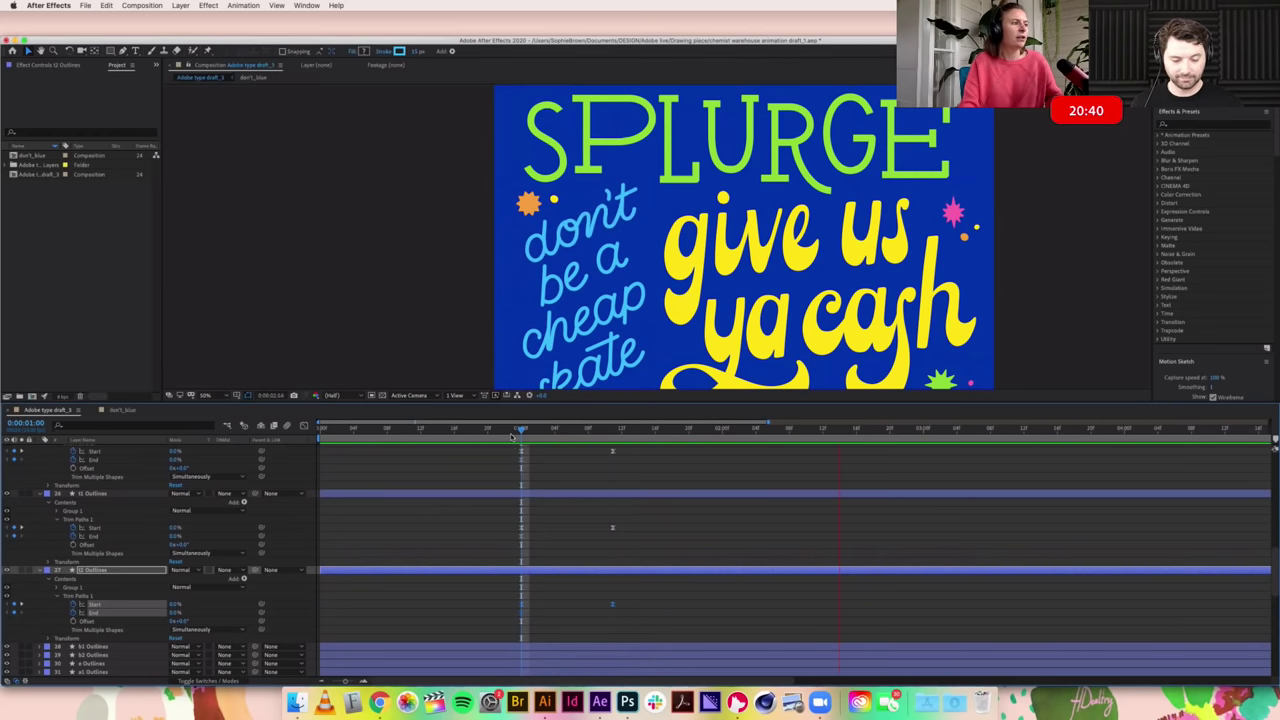
pyautogui.click(512, 431)
pyautogui.moveTo(533, 430)
pyautogui.mouseDown()
pyautogui.moveTo(604, 433)
pyautogui.moveTo(523, 443)
pyautogui.moveTo(527, 431)
pyautogui.moveTo(590, 431)
pyautogui.mouseUp()
pyautogui.hotkey('alt', 'Right')
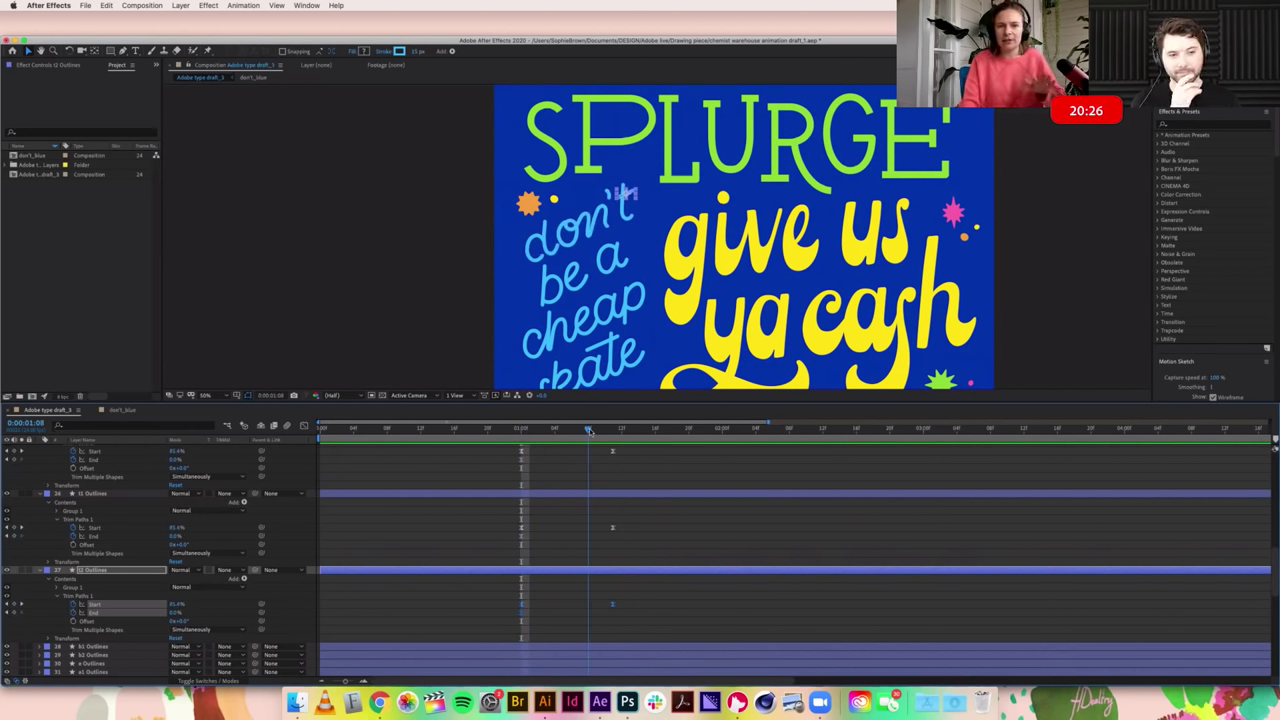
pyautogui.moveTo(590, 430); pyautogui.dragTo(571, 430)
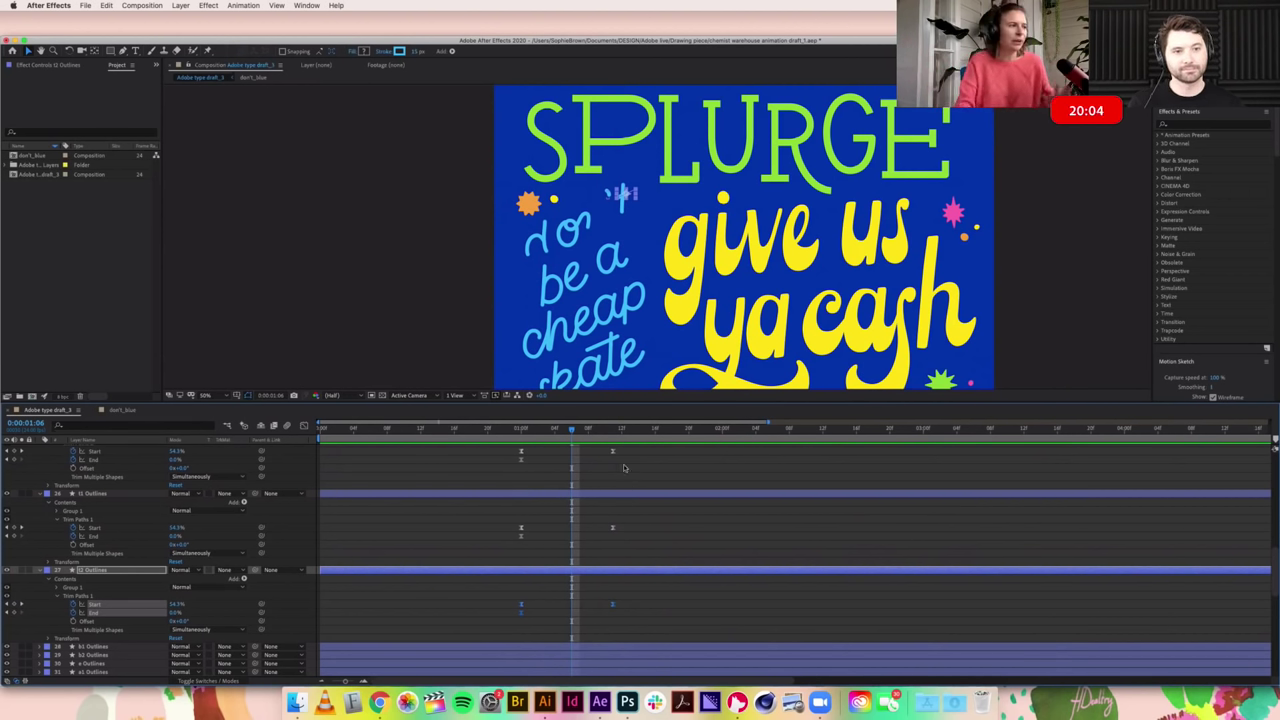
# Step: Move the first Start and End keyframes of the d2 Outlines Trim Paths to 0:00:01:04
pyautogui.scroll(1, 622, 466)
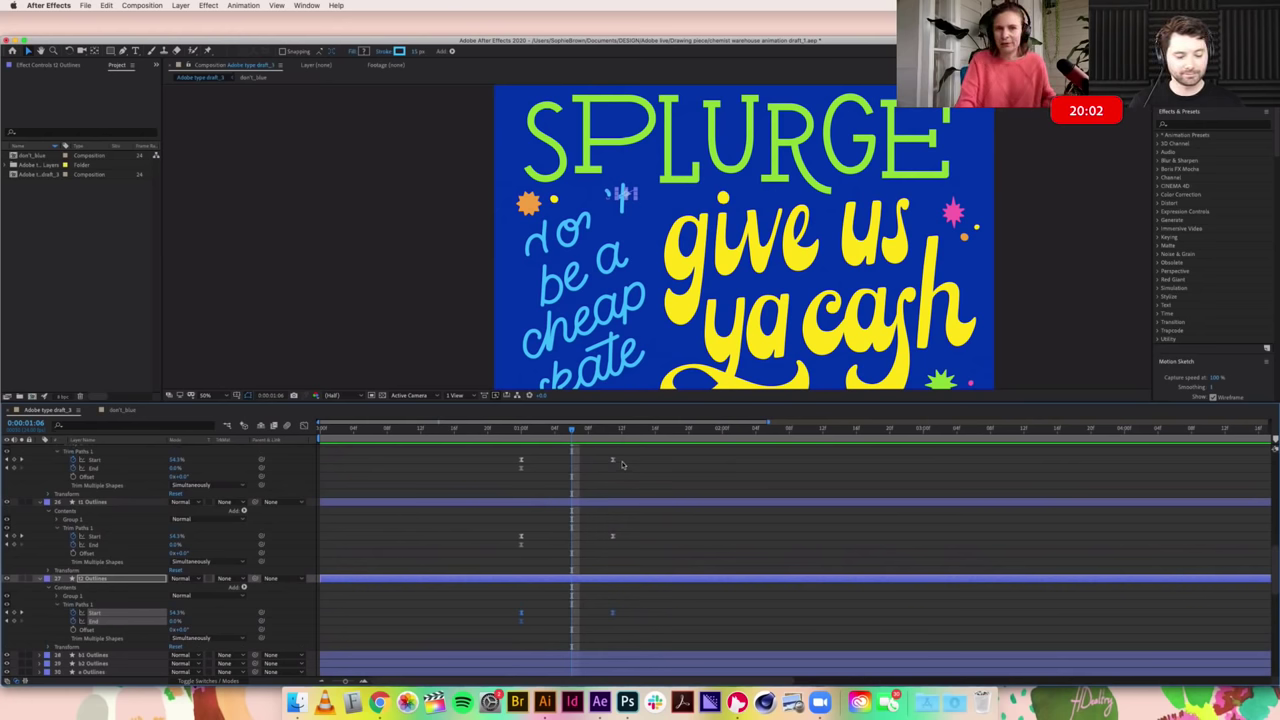
pyautogui.scroll(5, 581, 510)
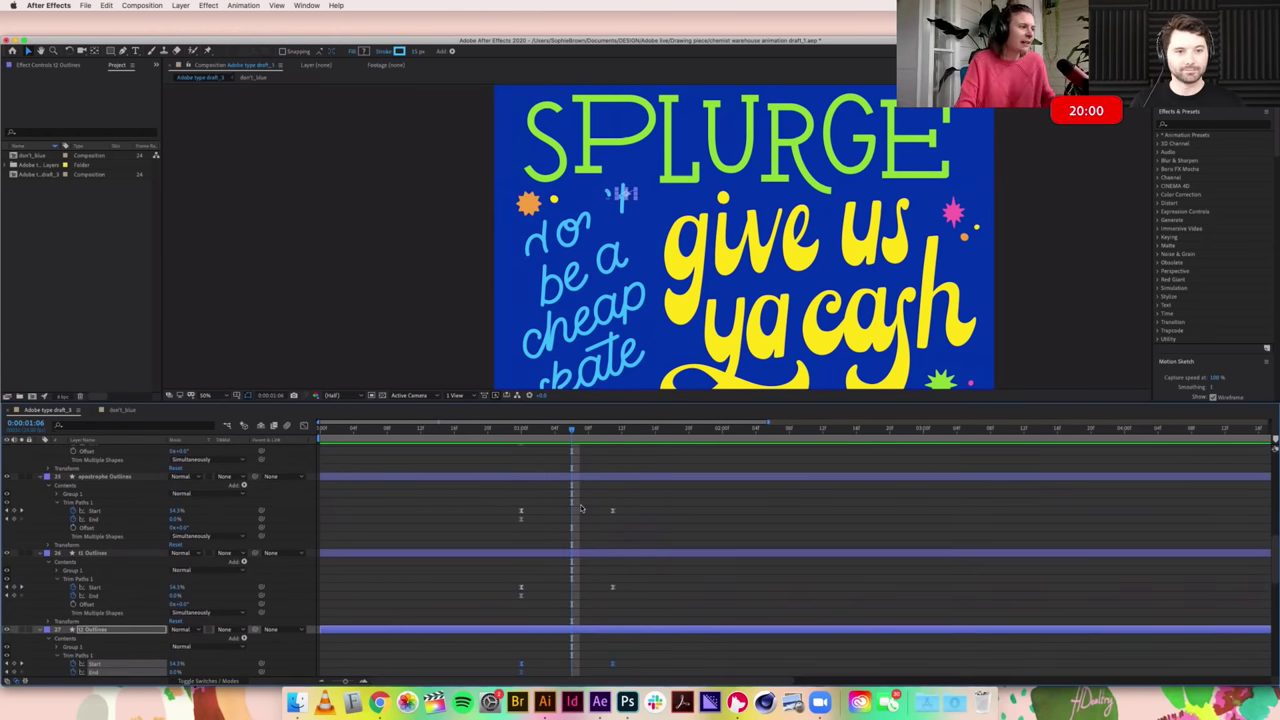
pyautogui.scroll(10, 581, 510)
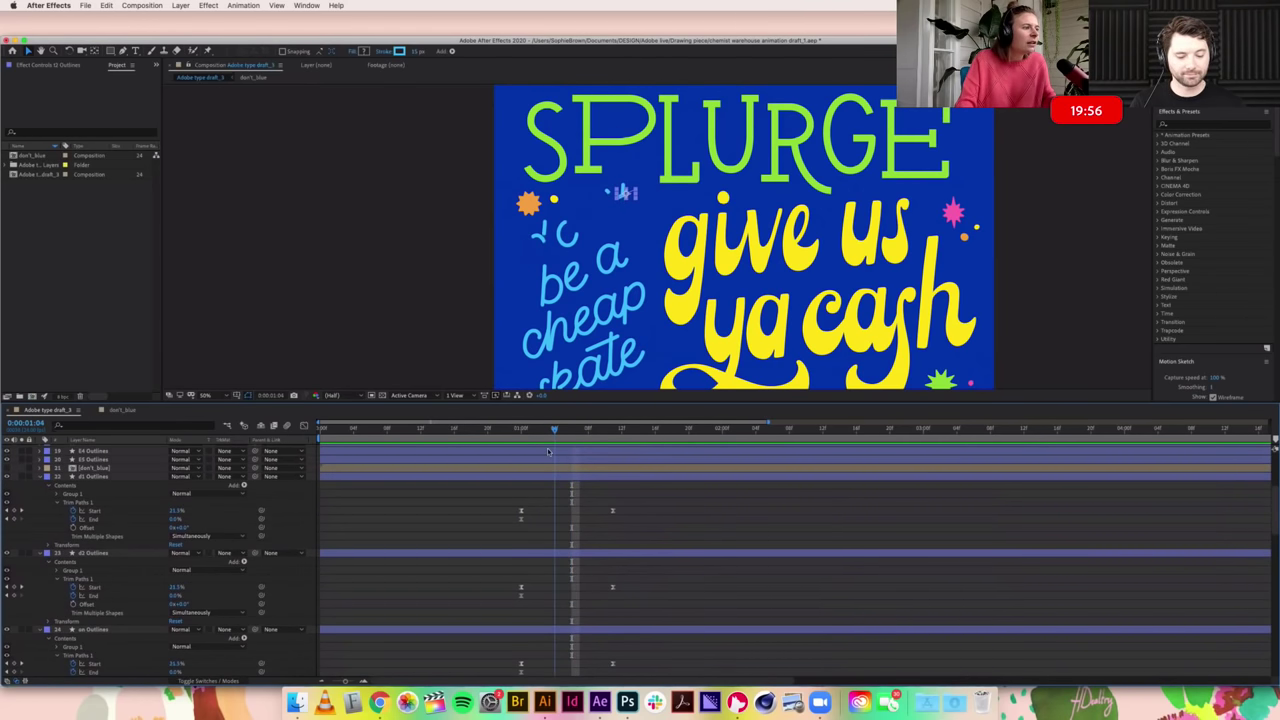
pyautogui.click(555, 430)
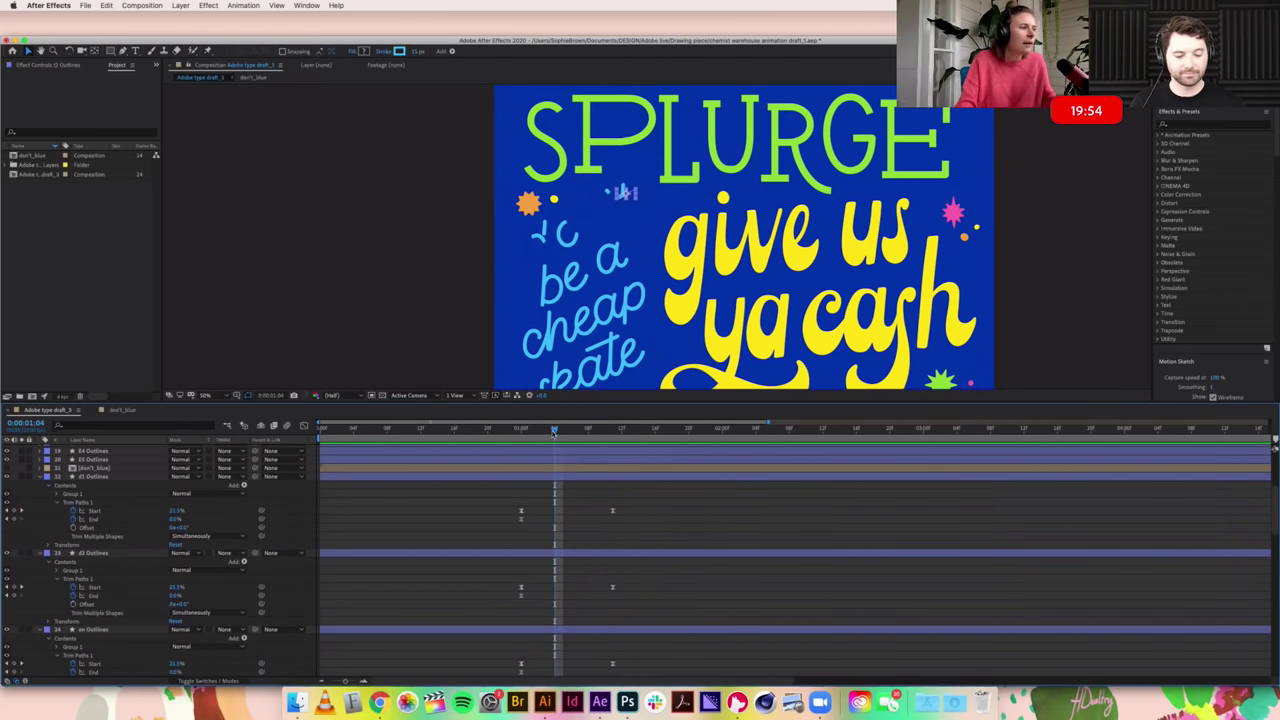
pyautogui.moveTo(552, 431)
pyautogui.mouseDown()
pyautogui.moveTo(528, 432)
pyautogui.moveTo(603, 432)
pyautogui.moveTo(576, 433)
pyautogui.moveTo(600, 434)
pyautogui.moveTo(567, 485)
pyautogui.mouseUp()
pyautogui.moveTo(507, 580); pyautogui.dragTo(524, 596)
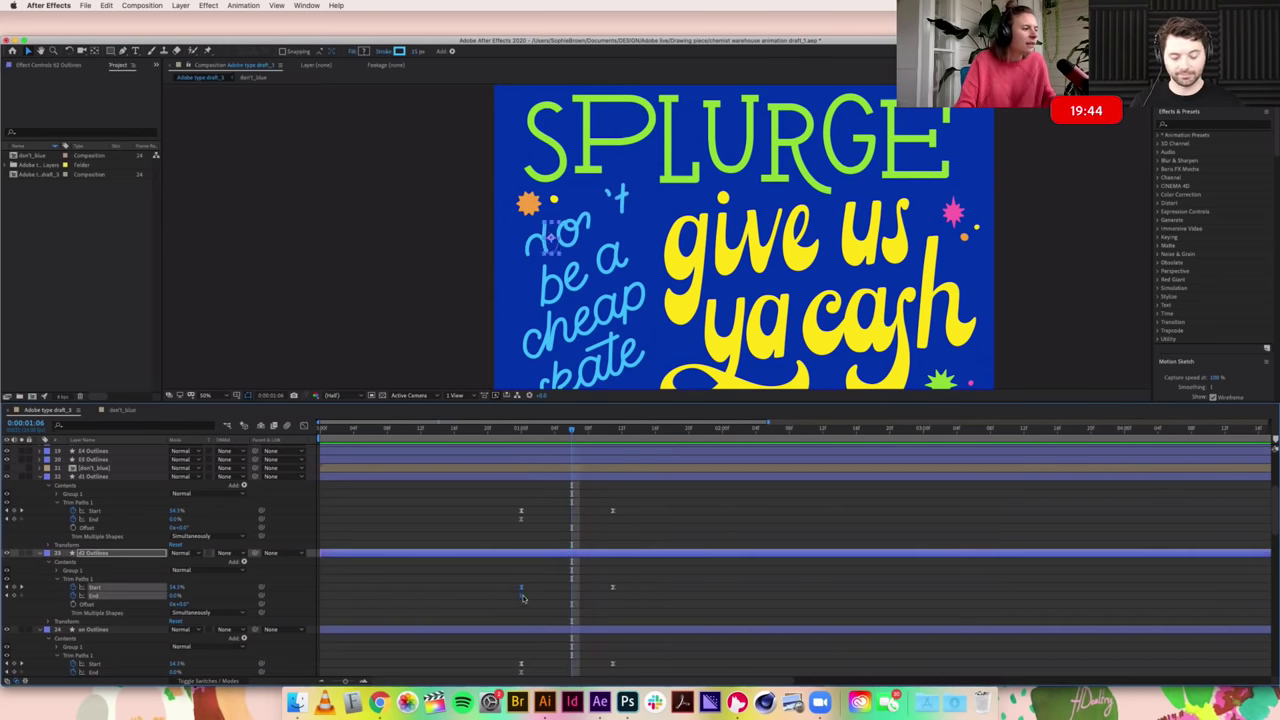
pyautogui.moveTo(529, 592); pyautogui.dragTo(563, 592)
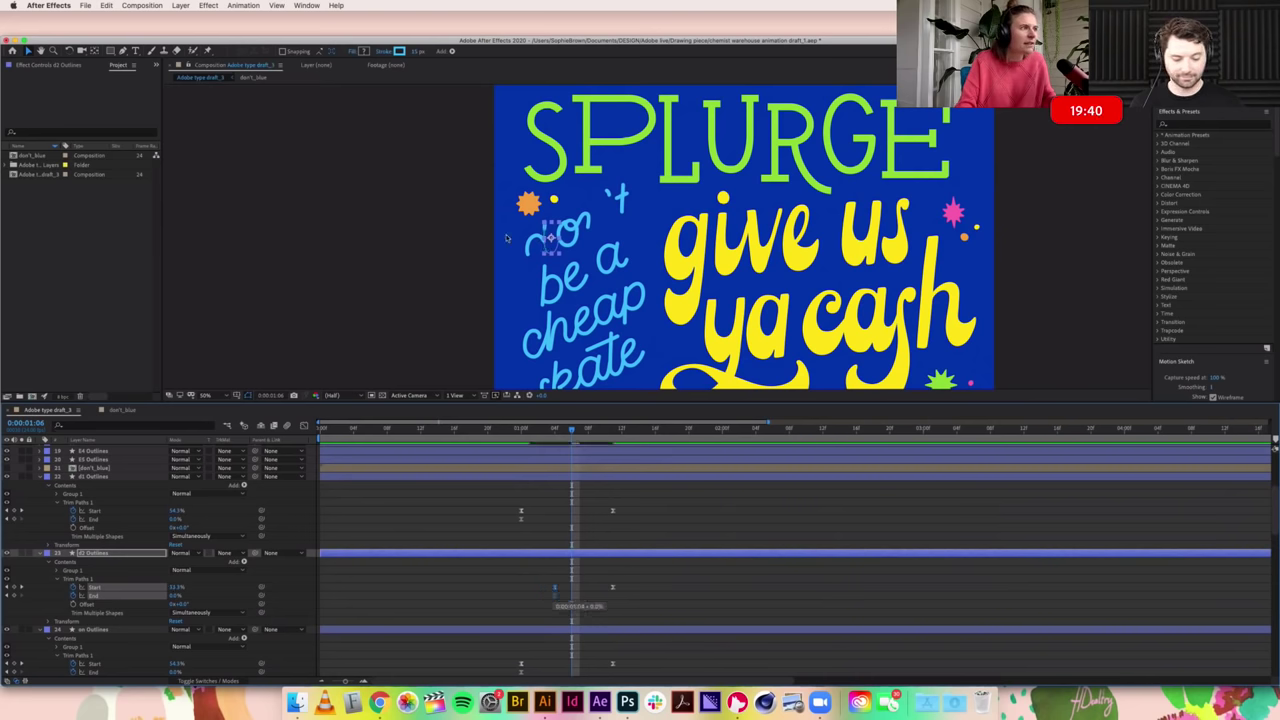
# Step: Preview the d2 stroke timing and shift all the on Outlines Start and End keyframes to begin at 0:00:01:07
pyautogui.click(521, 432)
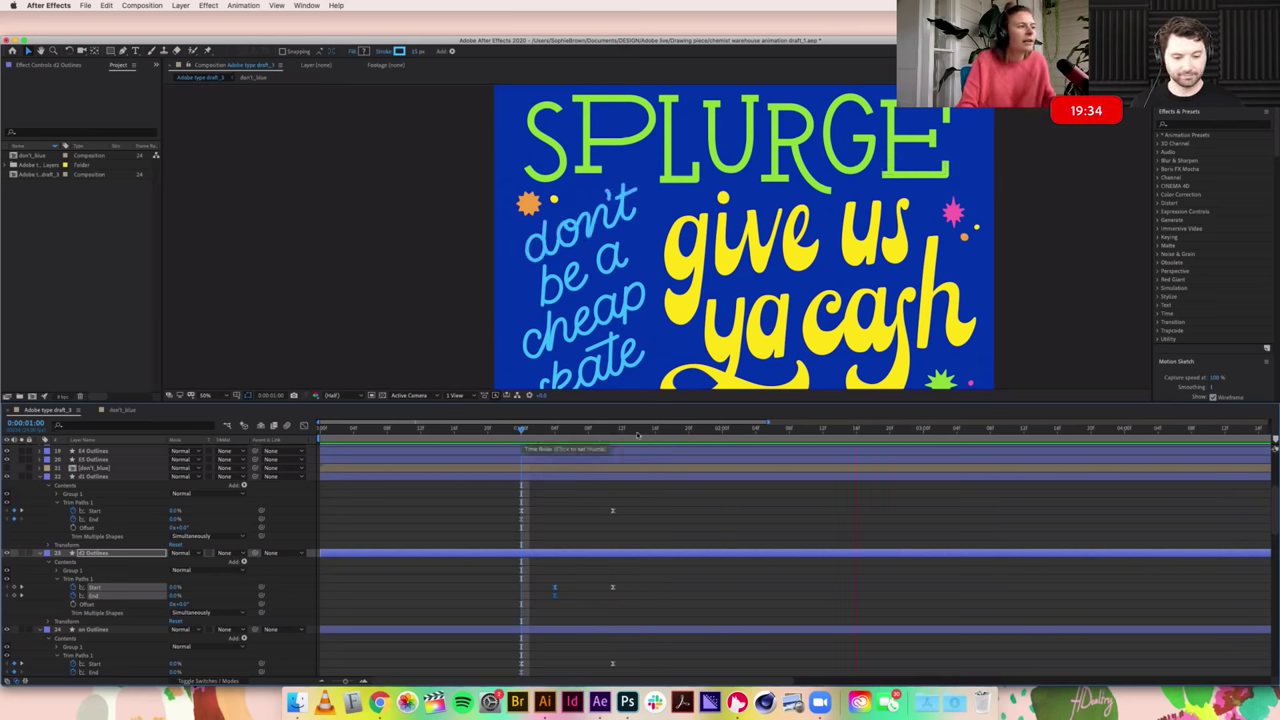
pyautogui.moveTo(588, 432)
pyautogui.mouseDown()
pyautogui.moveTo(1057, 432)
pyautogui.moveTo(587, 432)
pyautogui.mouseUp()
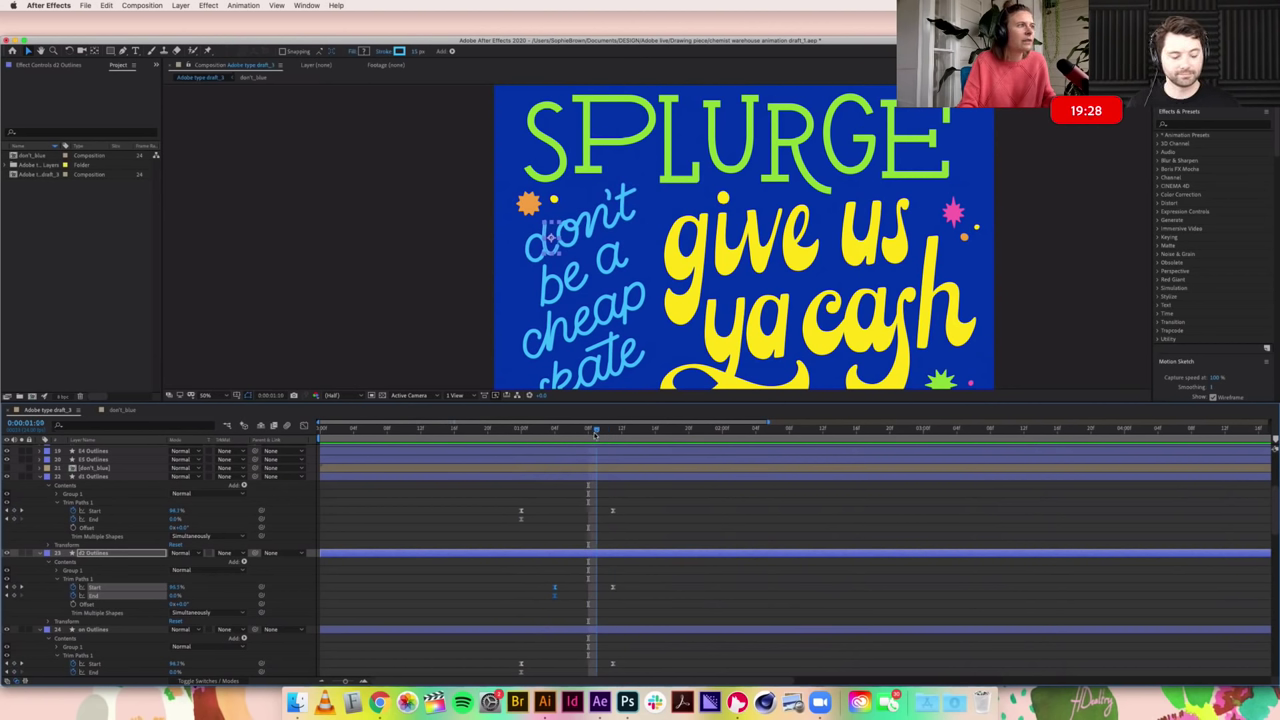
pyautogui.click(595, 432)
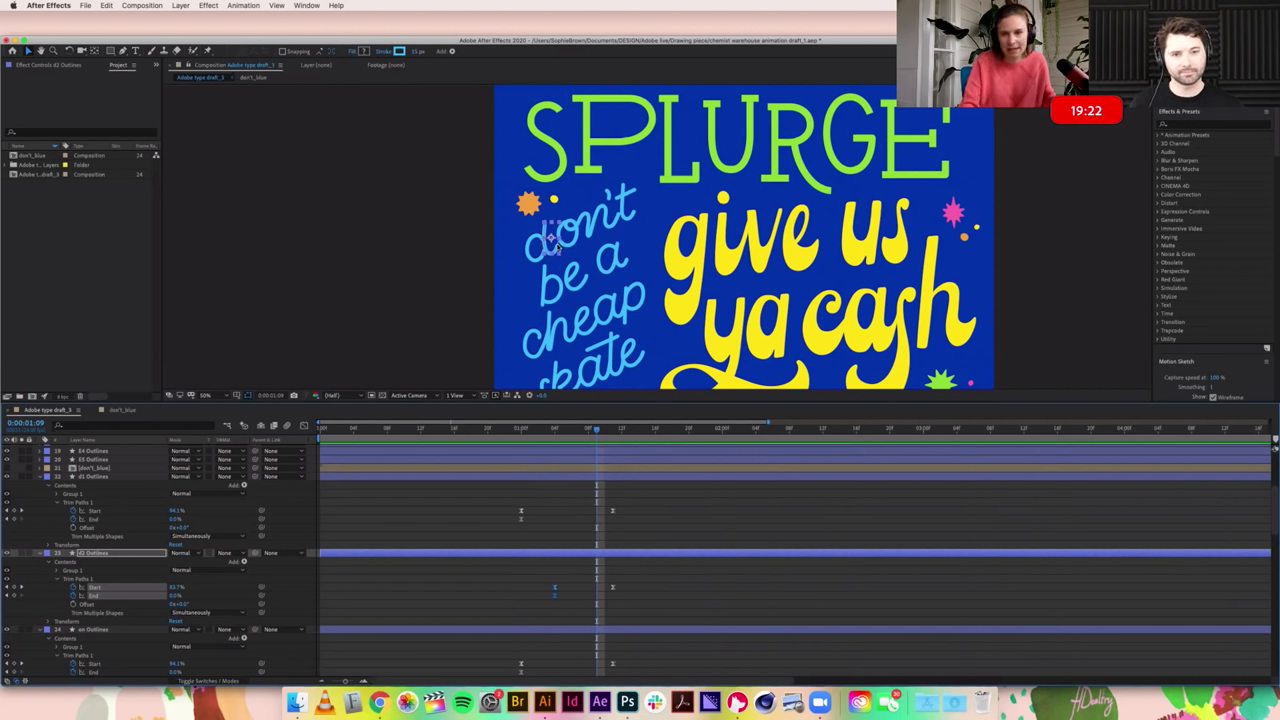
pyautogui.moveTo(507, 658); pyautogui.dragTo(622, 679)
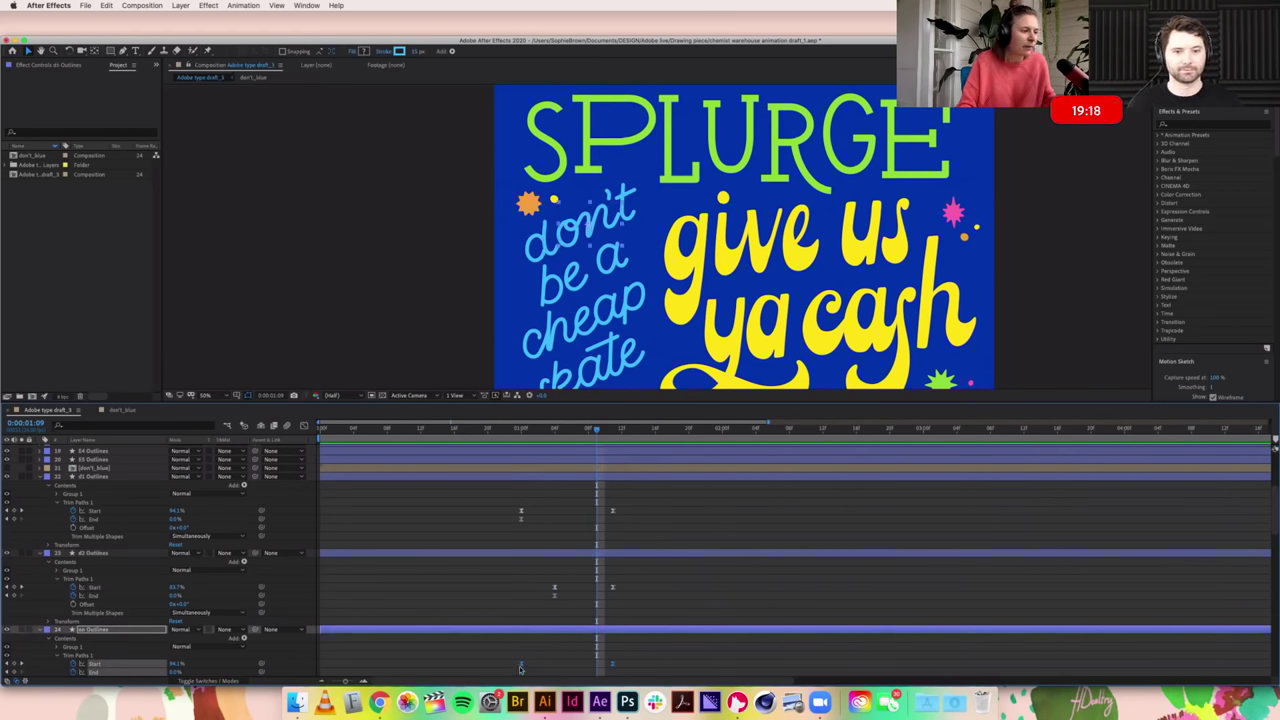
pyautogui.moveTo(520, 666); pyautogui.dragTo(571, 668)
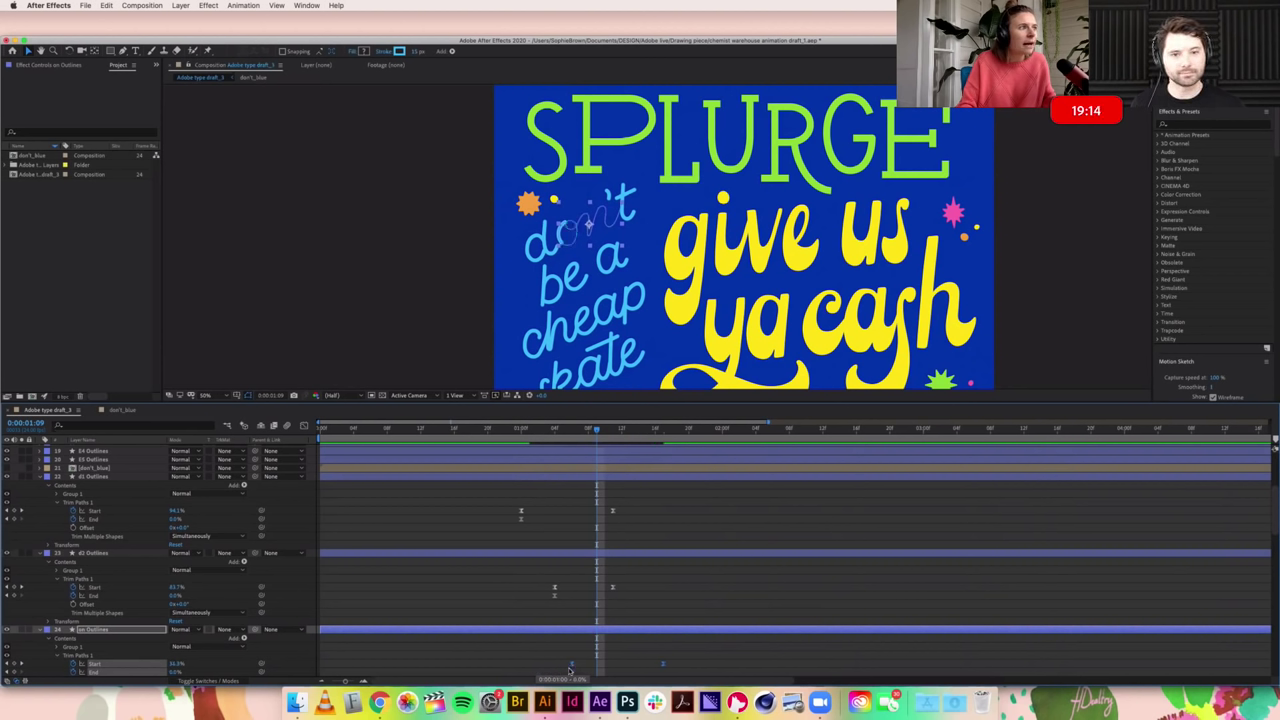
pyautogui.moveTo(597, 430)
pyautogui.mouseDown()
pyautogui.moveTo(556, 430)
pyautogui.moveTo(605, 431)
pyautogui.mouseUp()
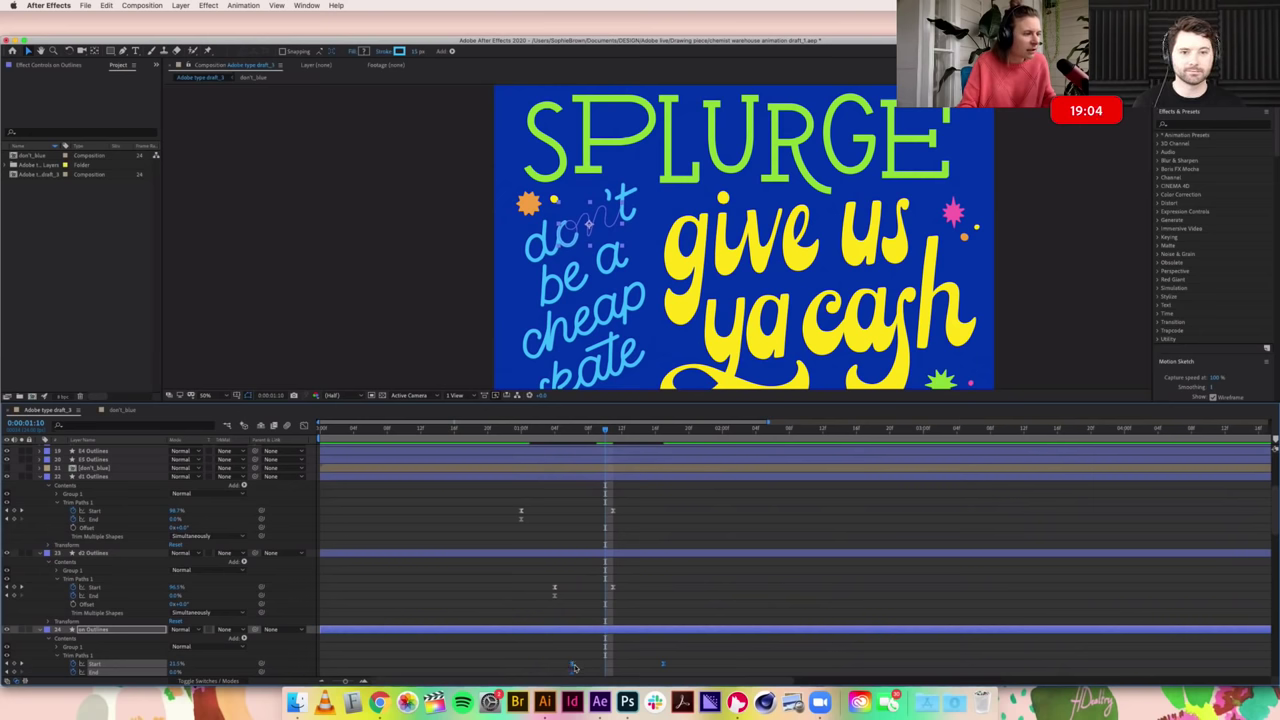
pyautogui.moveTo(572, 666); pyautogui.dragTo(579, 666)
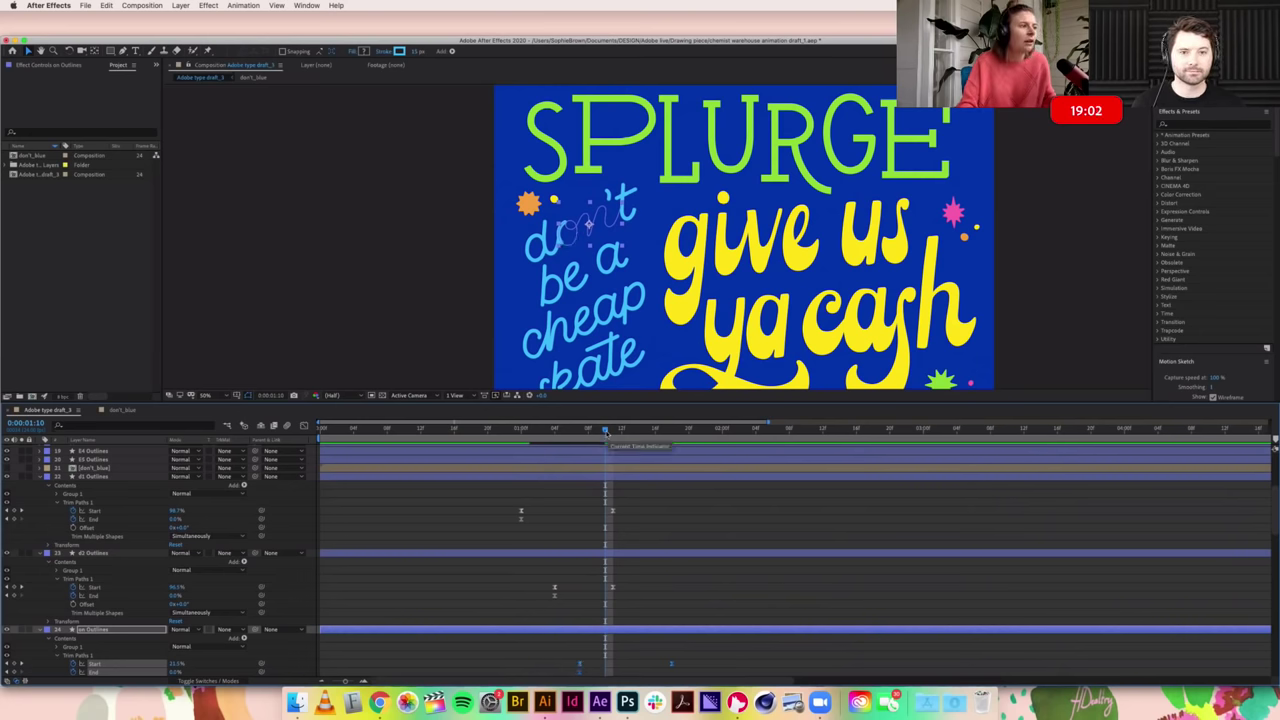
# Step: Enlarge the composition view to 100% and check the letter strokes from 0:00:01:03 to 0:00:01:04
pyautogui.moveTo(603, 430)
pyautogui.mouseDown()
pyautogui.moveTo(578, 430)
pyautogui.moveTo(604, 430)
pyautogui.mouseUp()
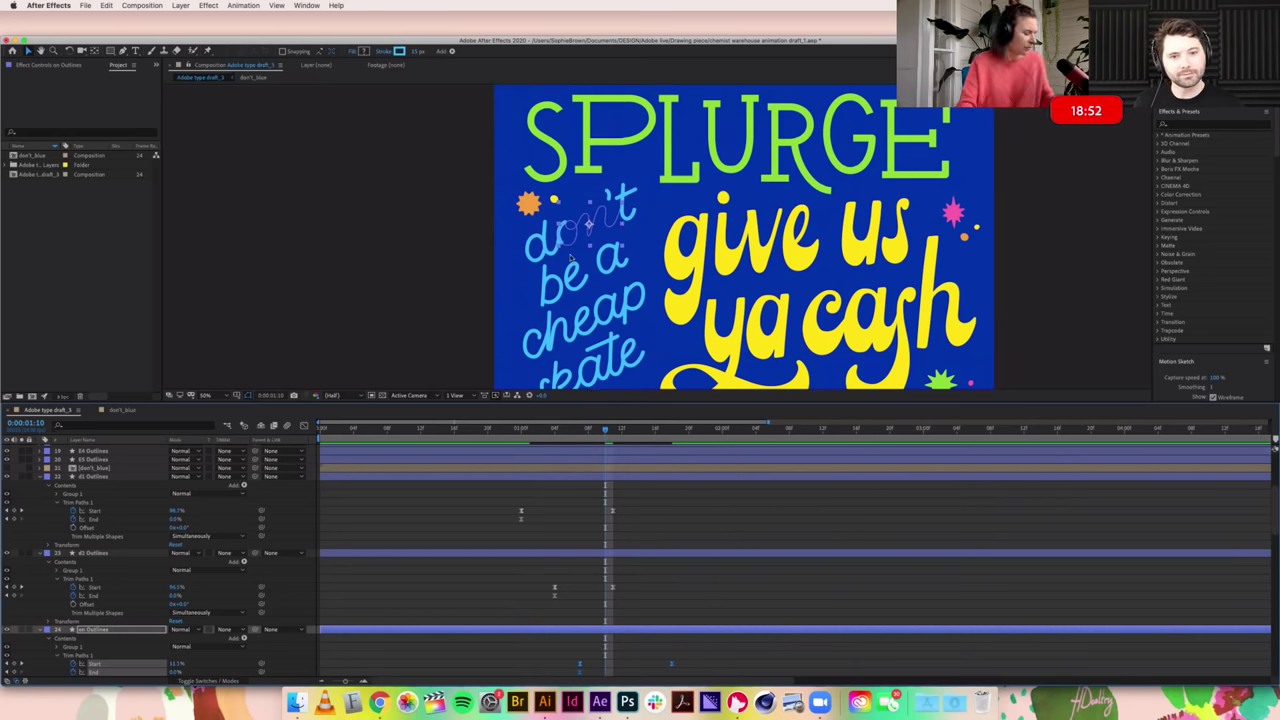
pyautogui.press('.')
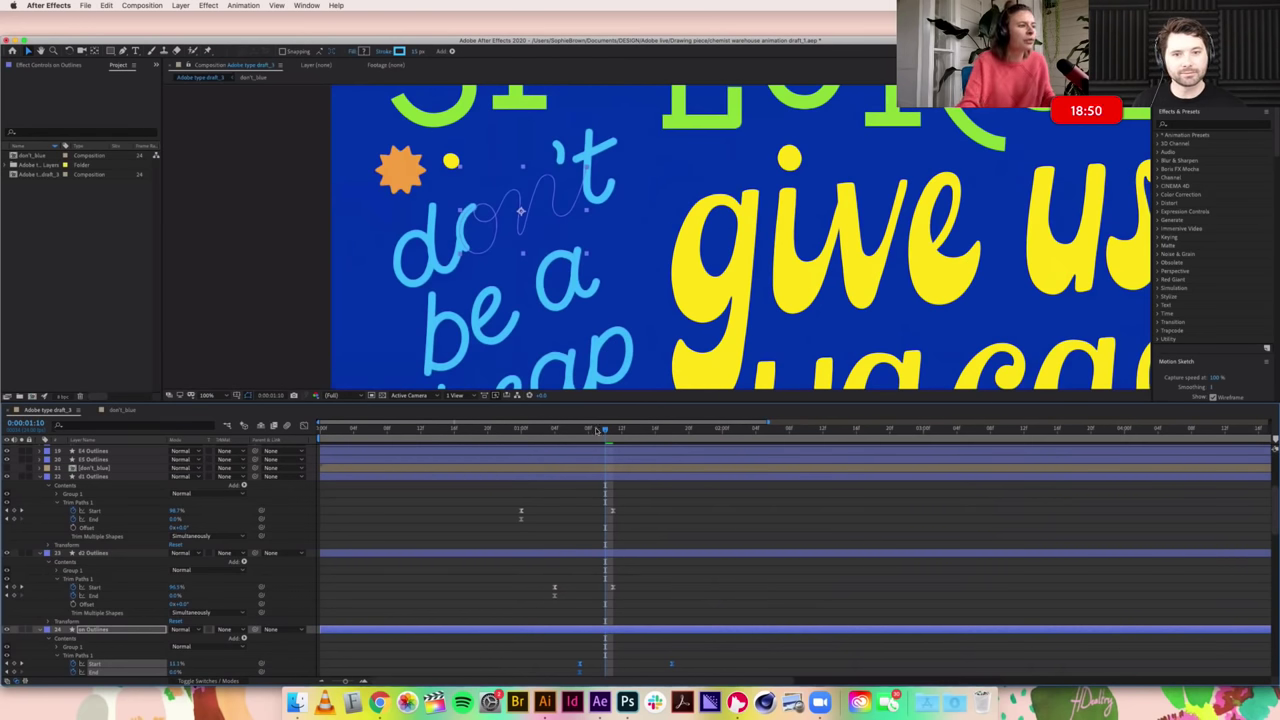
pyautogui.click(538, 428)
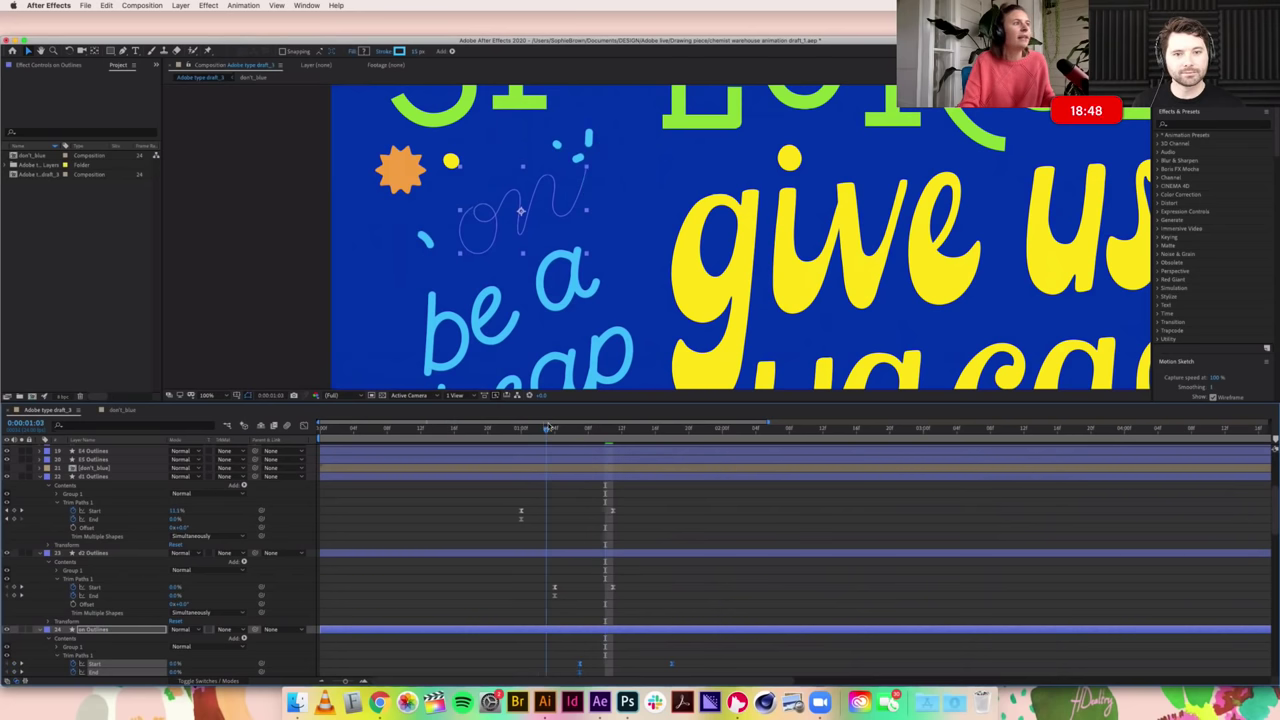
pyautogui.press('pagedown')
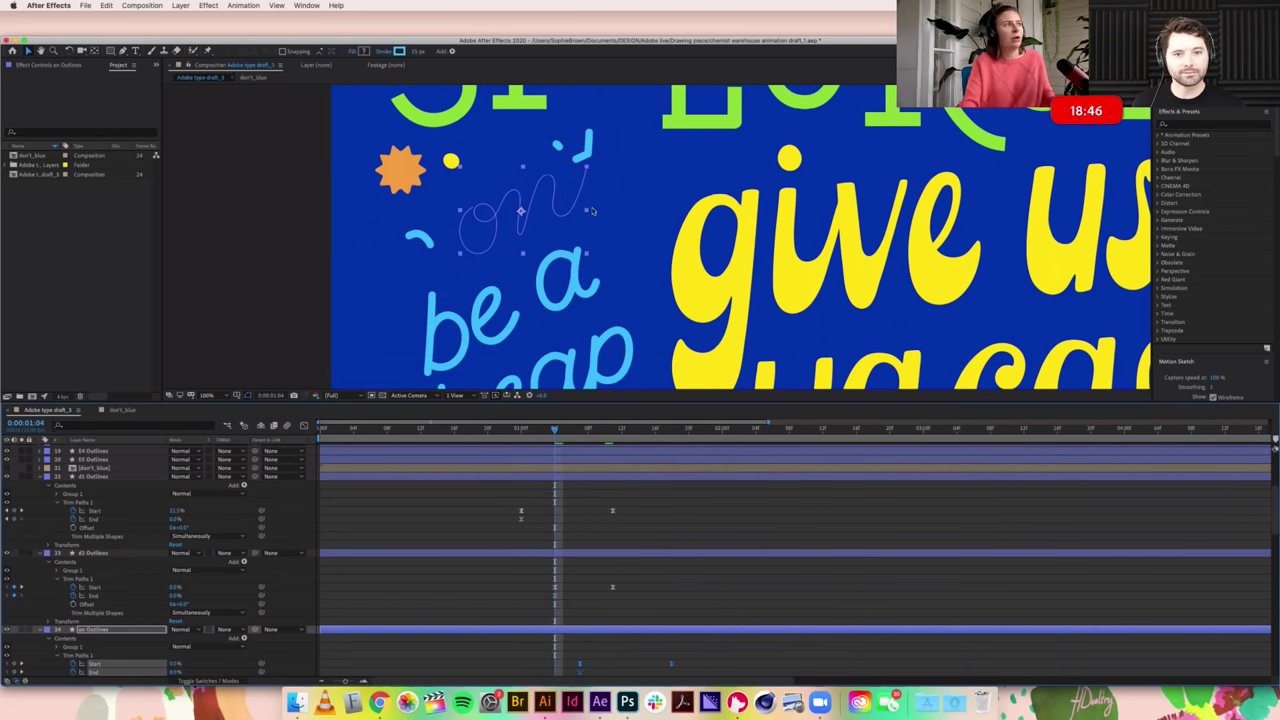
# Step: Move the last Start keyframe of the on Outlines Trim Paths to 0:00:02:07 and preview the stroke from 0:00:00:22
pyautogui.click(670, 663)
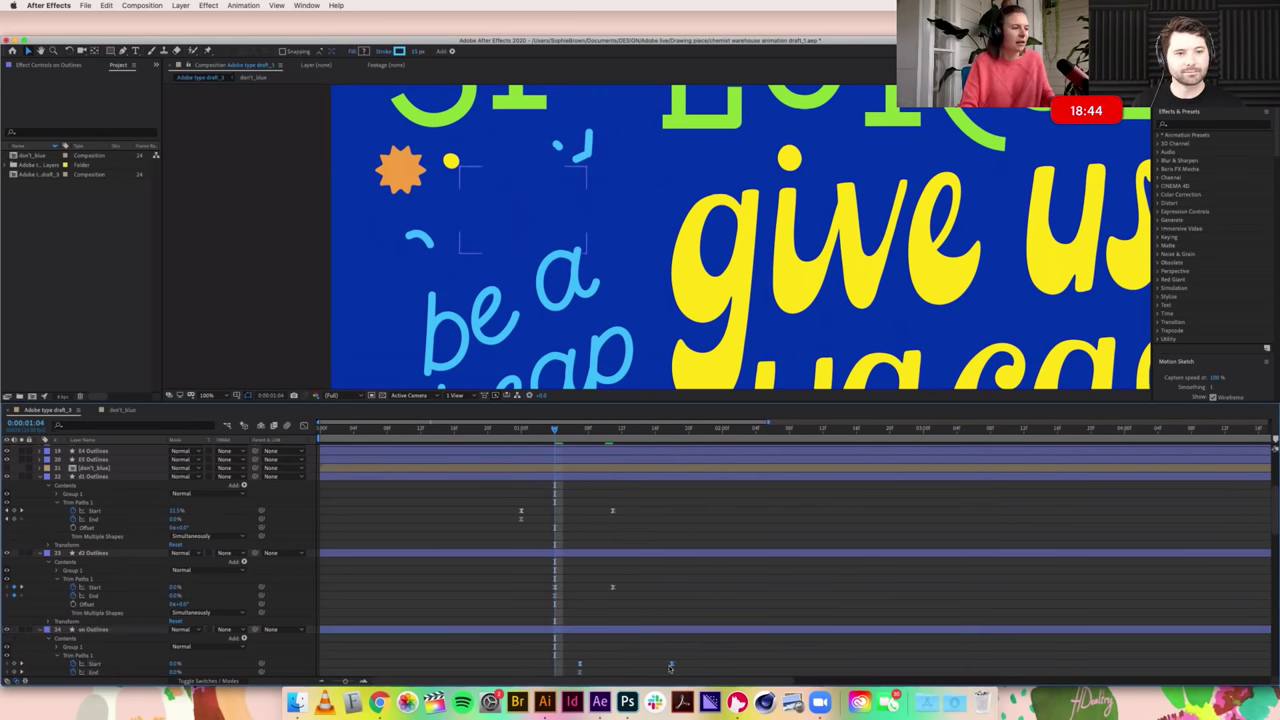
pyautogui.moveTo(676, 667); pyautogui.dragTo(780, 663)
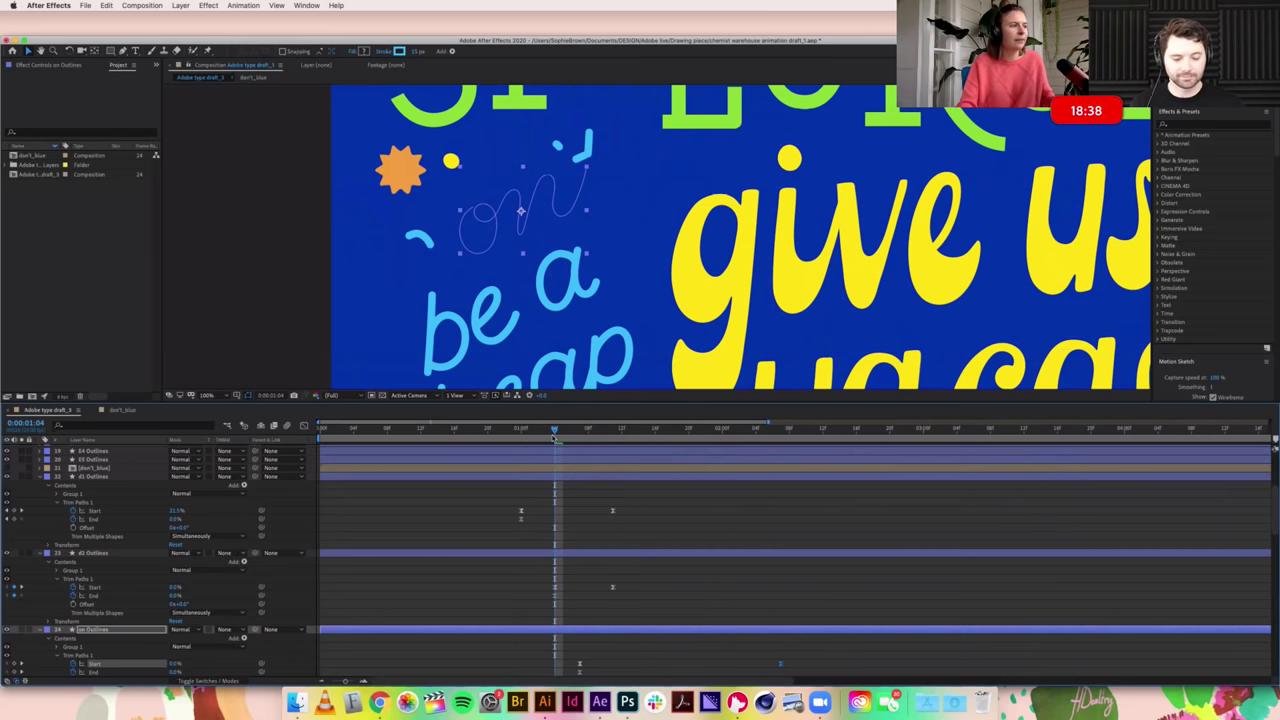
pyautogui.click(503, 440)
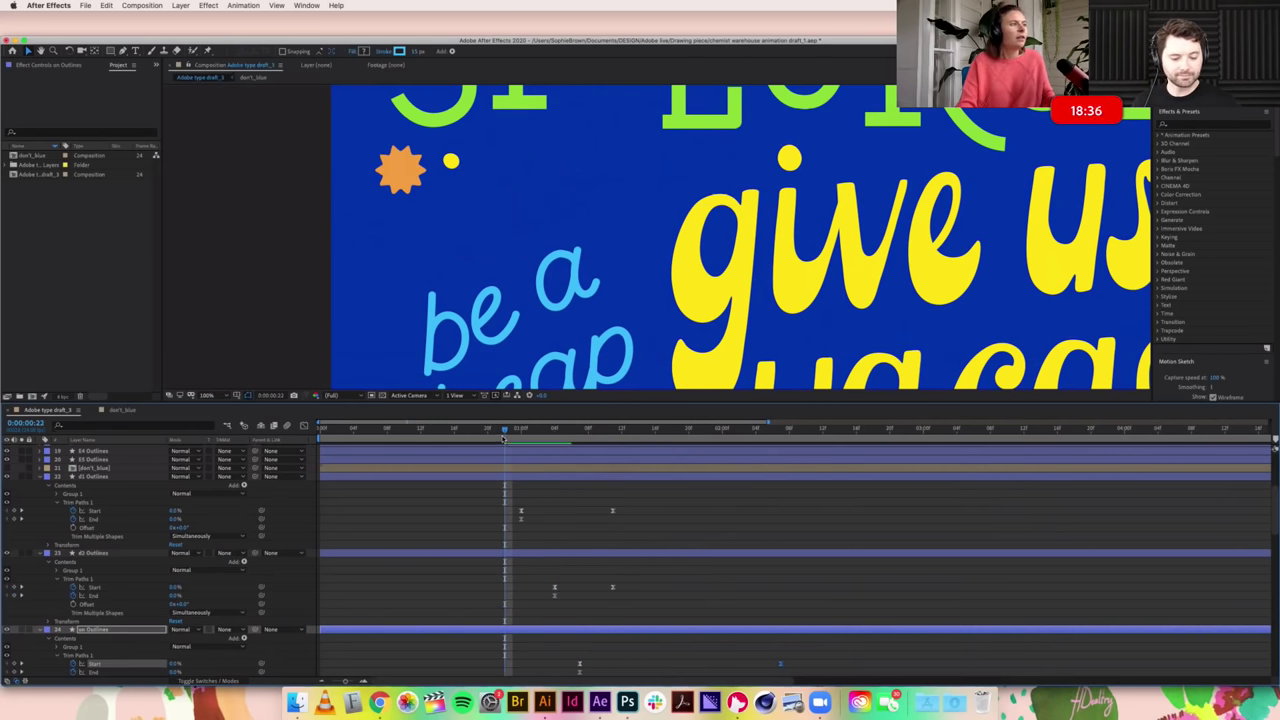
pyautogui.press('space')
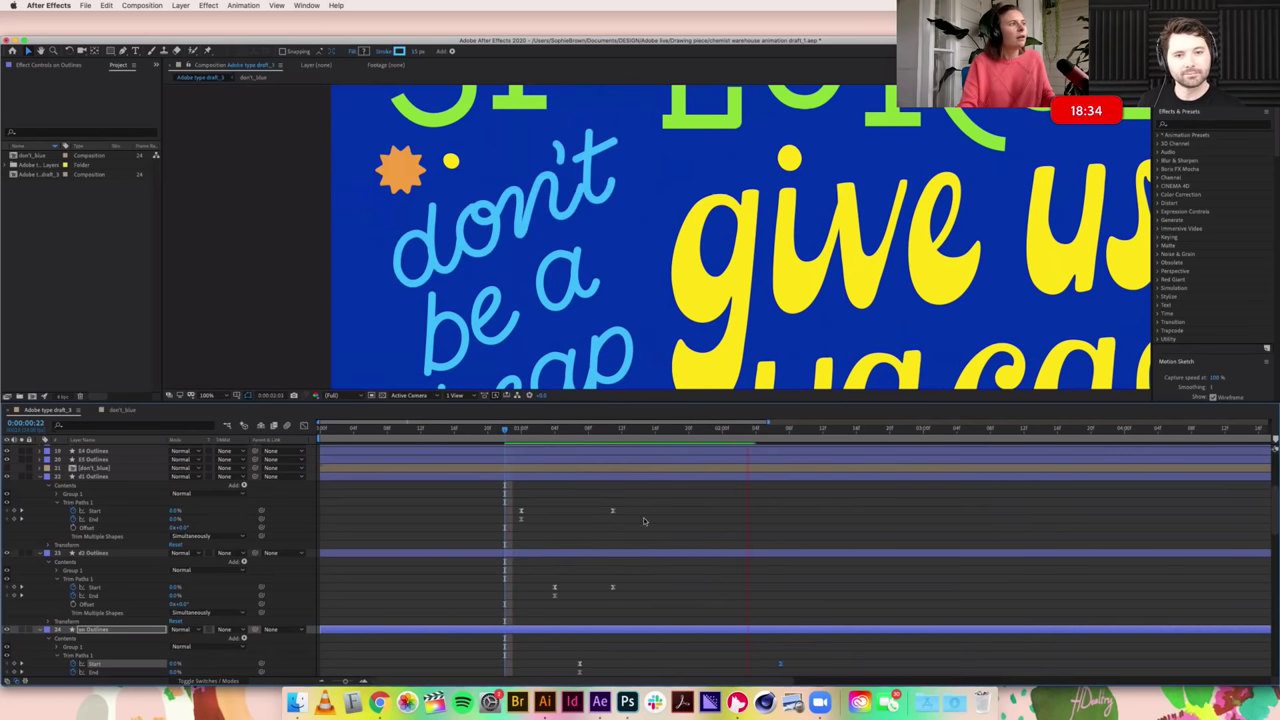
pyautogui.press('space')
pyautogui.press('space')
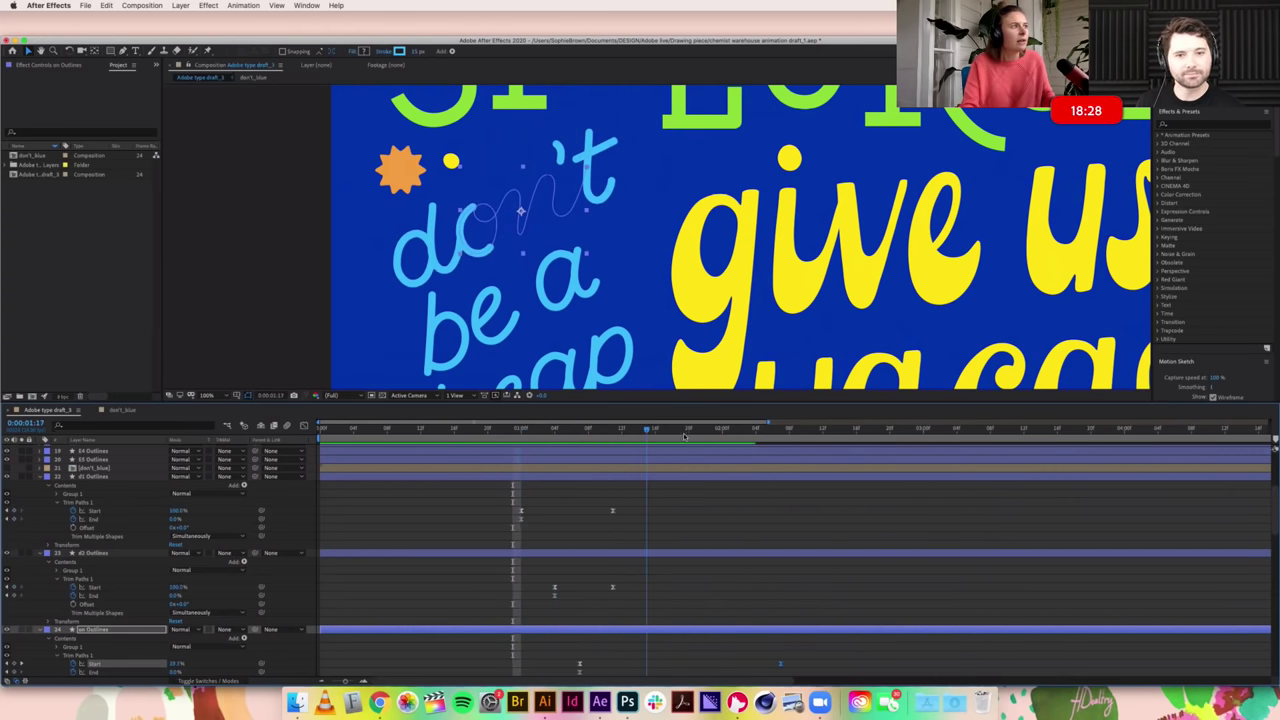
# Step: Shift all the t1 Outlines Start and End keyframes to begin at 0:00:02:02 and check the stroke at 0:00:02:07
pyautogui.moveTo(726, 430); pyautogui.dragTo(743, 430)
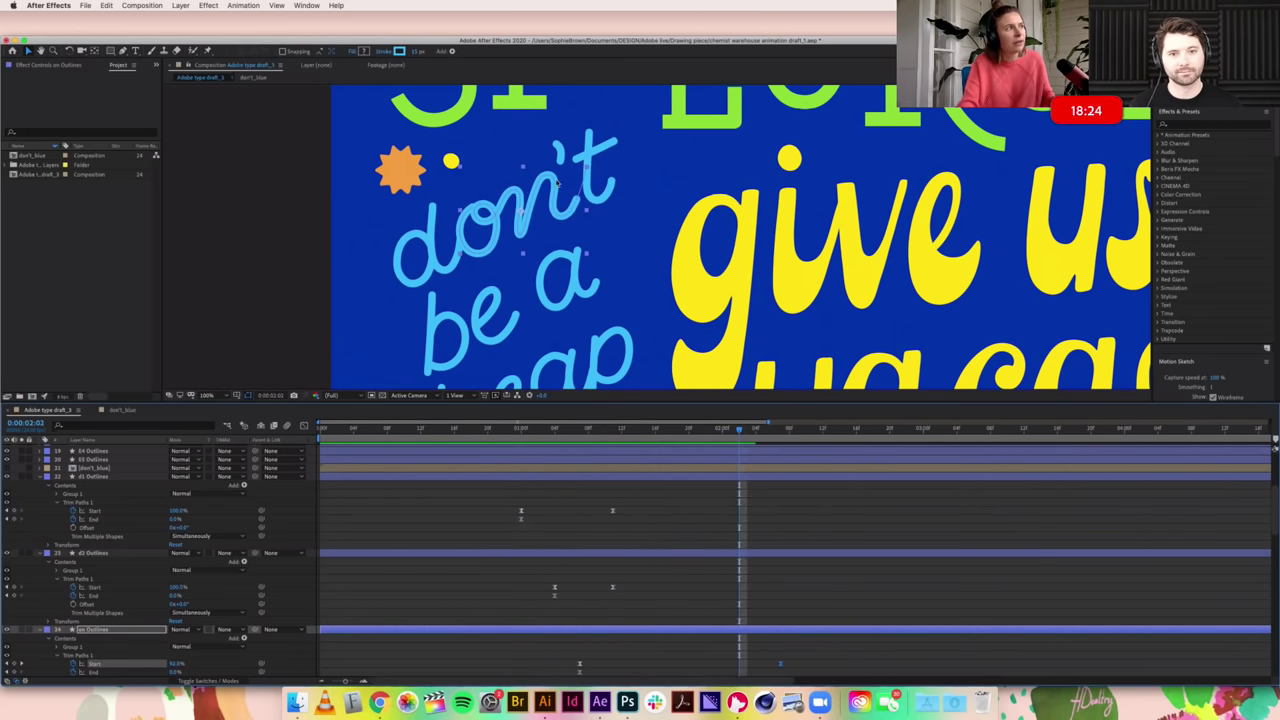
pyautogui.scroll(-5, 691, 574)
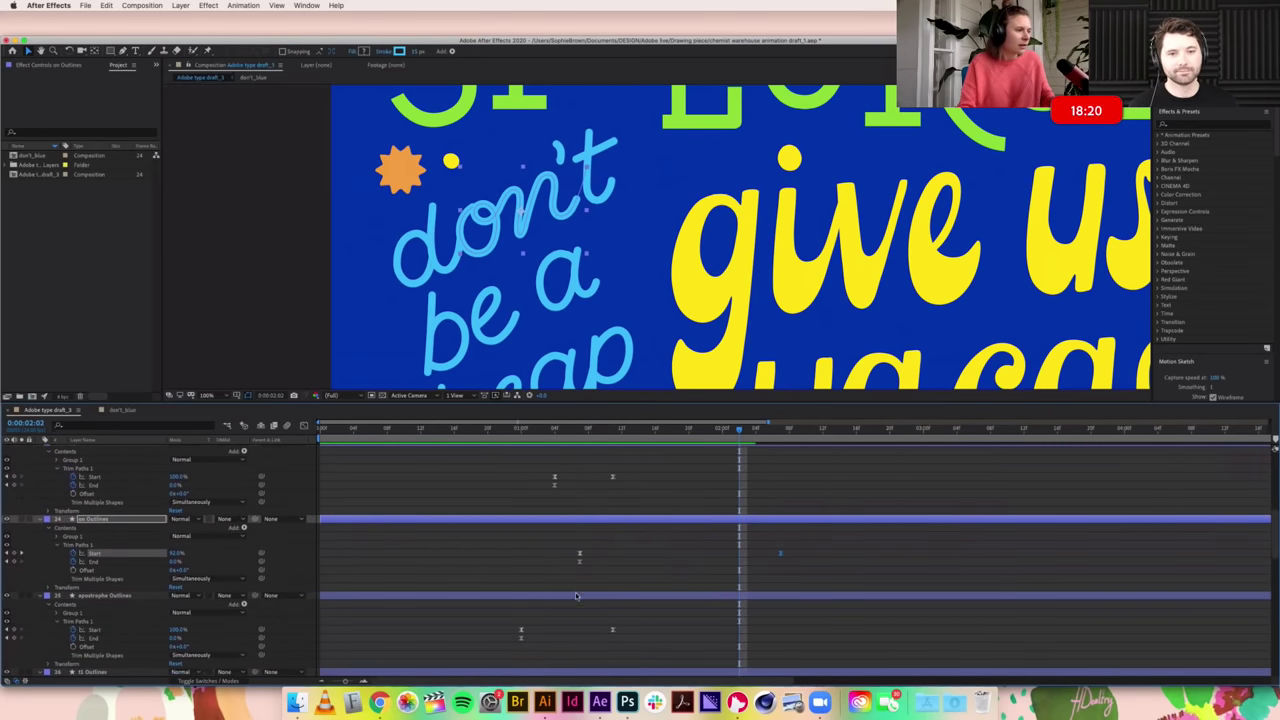
pyautogui.scroll(-5, 577, 597)
pyautogui.moveTo(500, 594); pyautogui.dragTo(636, 630)
pyautogui.moveTo(571, 606); pyautogui.dragTo(766, 607)
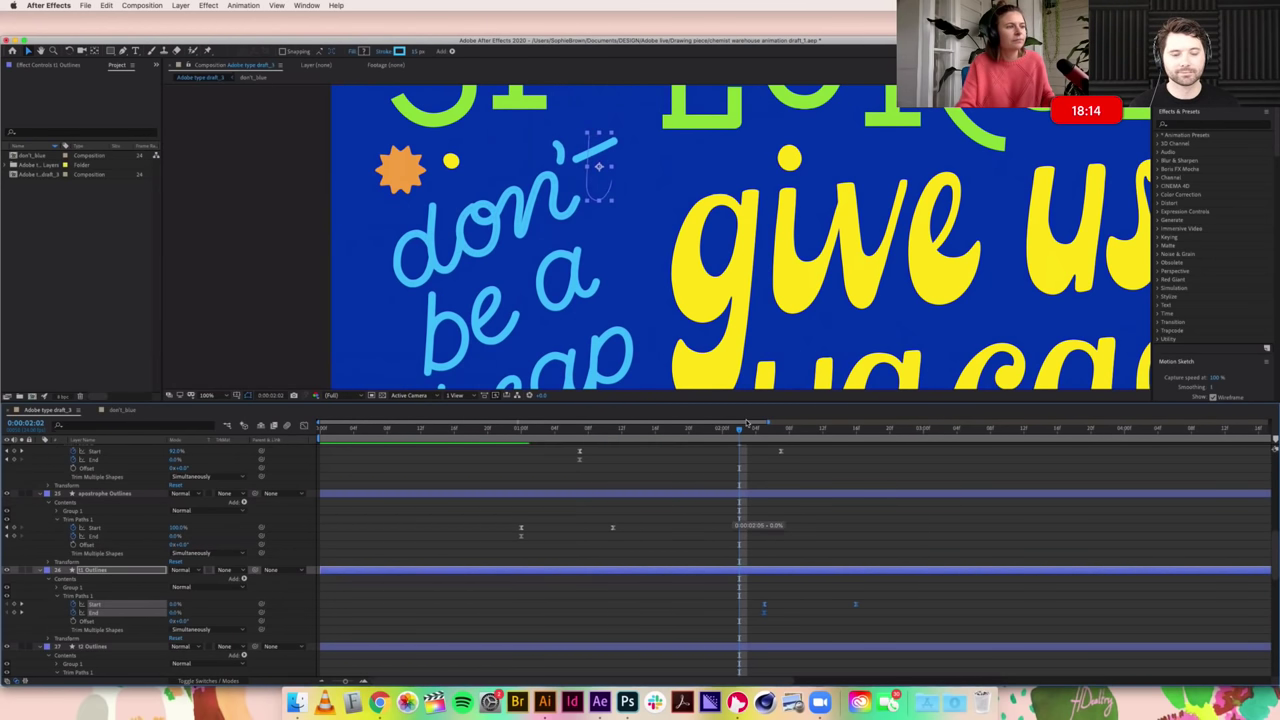
pyautogui.moveTo(746, 424); pyautogui.dragTo(789, 428)
pyautogui.moveTo(763, 607); pyautogui.dragTo(737, 610)
pyautogui.moveTo(791, 428)
pyautogui.mouseDown()
pyautogui.moveTo(750, 429)
pyautogui.moveTo(791, 430)
pyautogui.moveTo(756, 432)
pyautogui.moveTo(780, 434)
pyautogui.mouseUp()
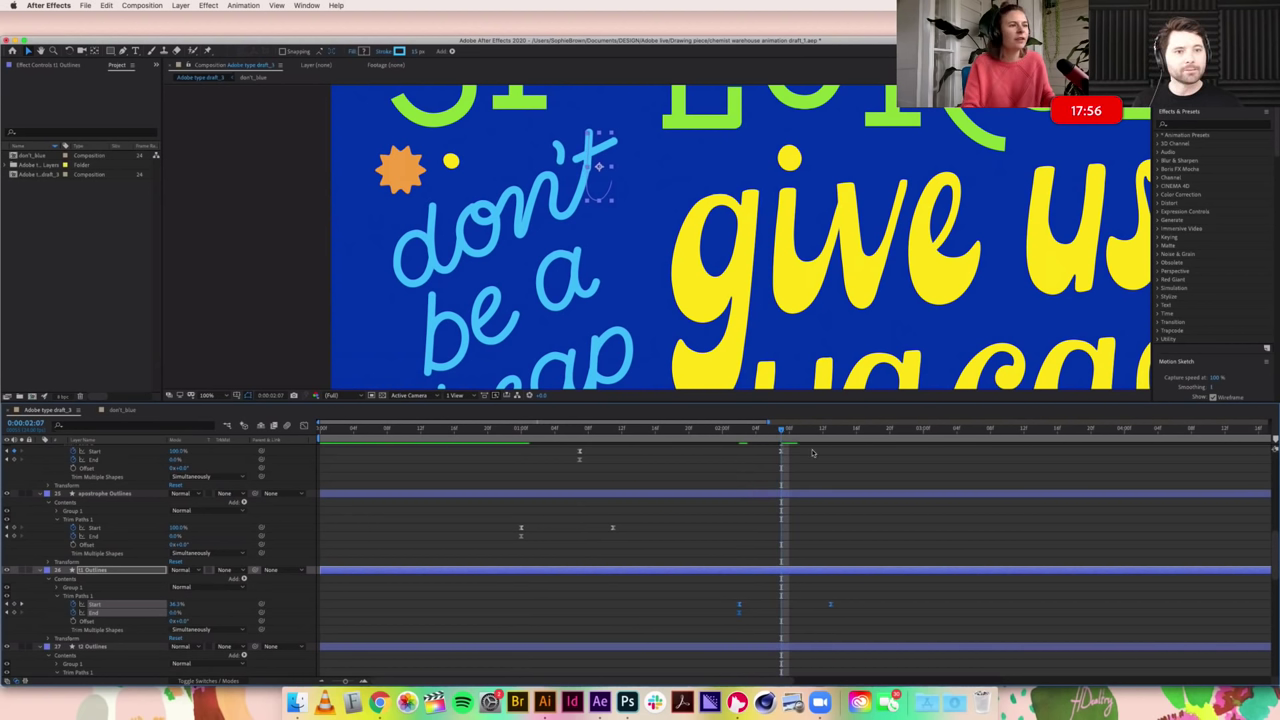
# Step: Preview the lettering from 0:00:00:22 and scrub between 0:00:02:05 and 0:00:02:11 to judge when the t's crossbar should start
pyautogui.press('pageup')
pyautogui.press('pageup')
pyautogui.press('pageup')
pyautogui.moveTo(779, 441); pyautogui.dragTo(816, 438)
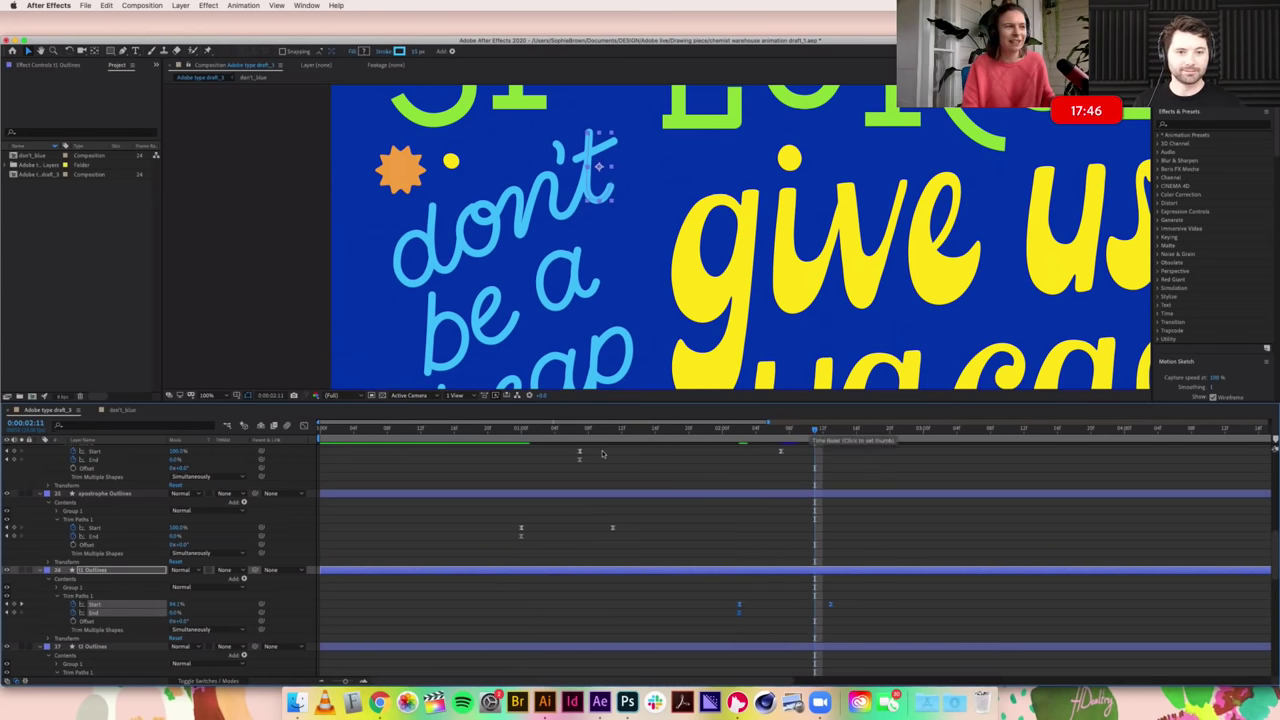
pyautogui.click(504, 438)
pyautogui.press('space')
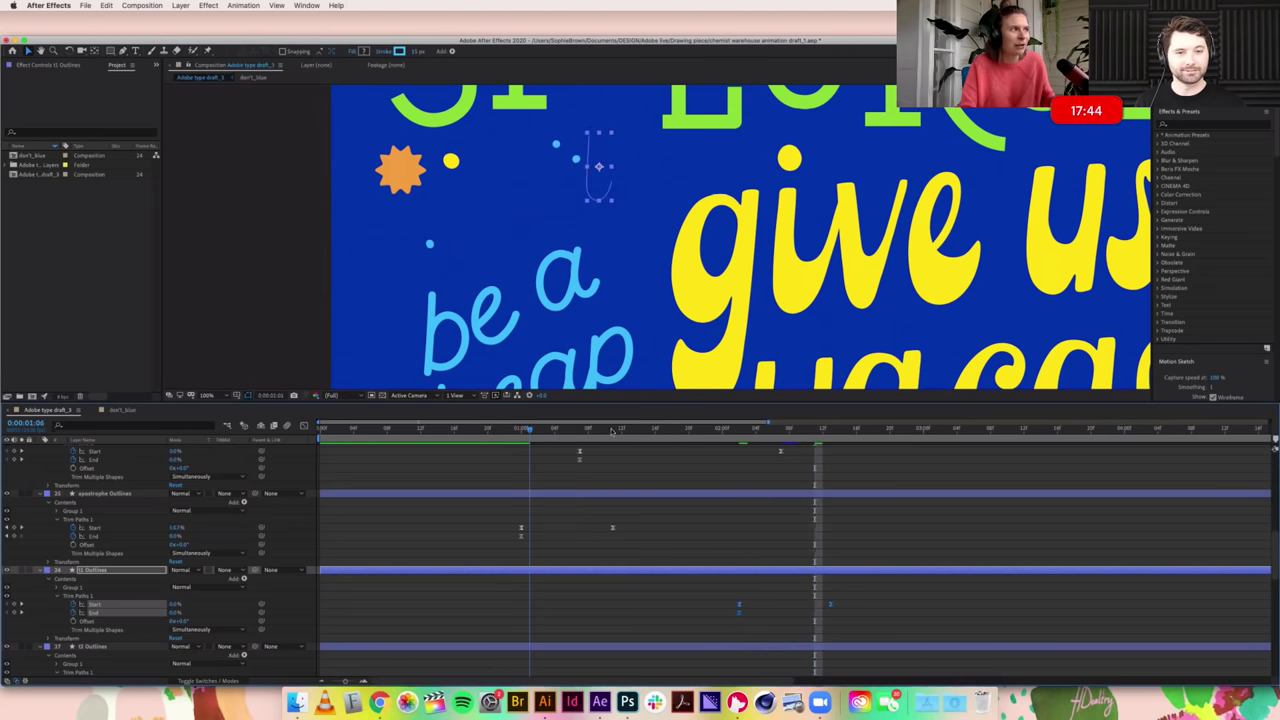
pyautogui.click(788, 430)
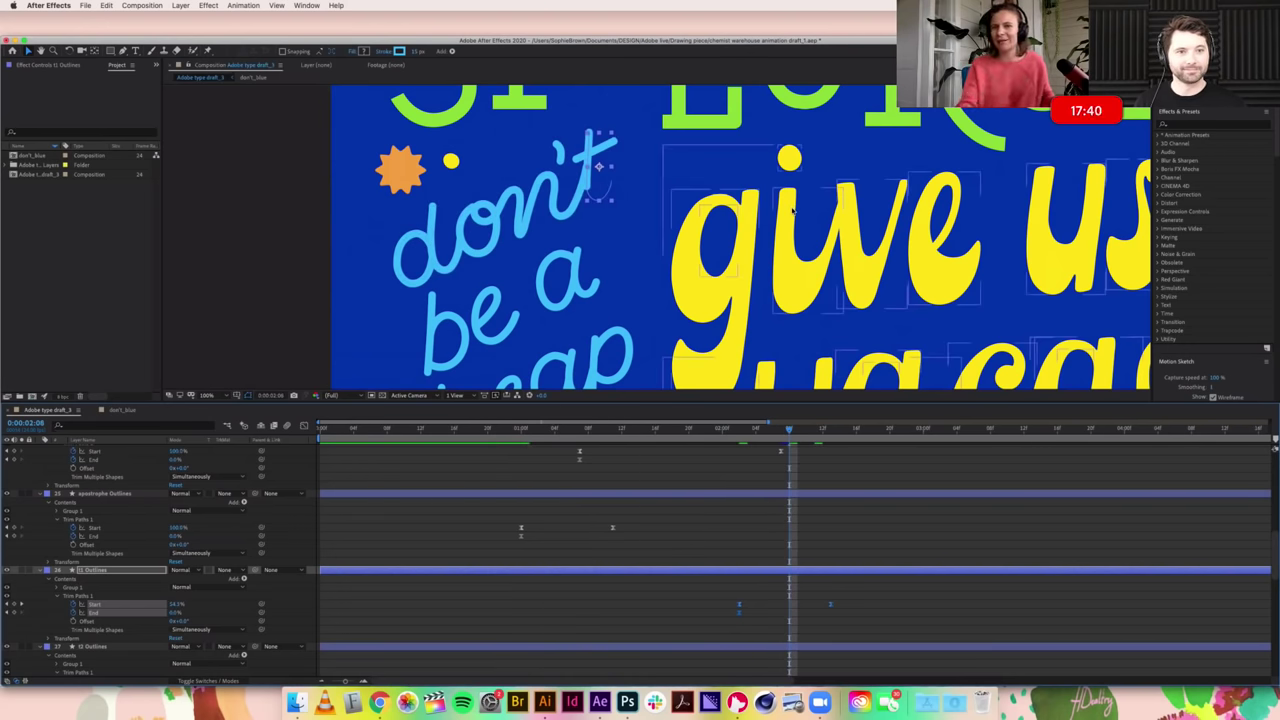
pyautogui.moveTo(789, 430)
pyautogui.mouseDown()
pyautogui.moveTo(818, 431)
pyautogui.moveTo(768, 441)
pyautogui.mouseUp()
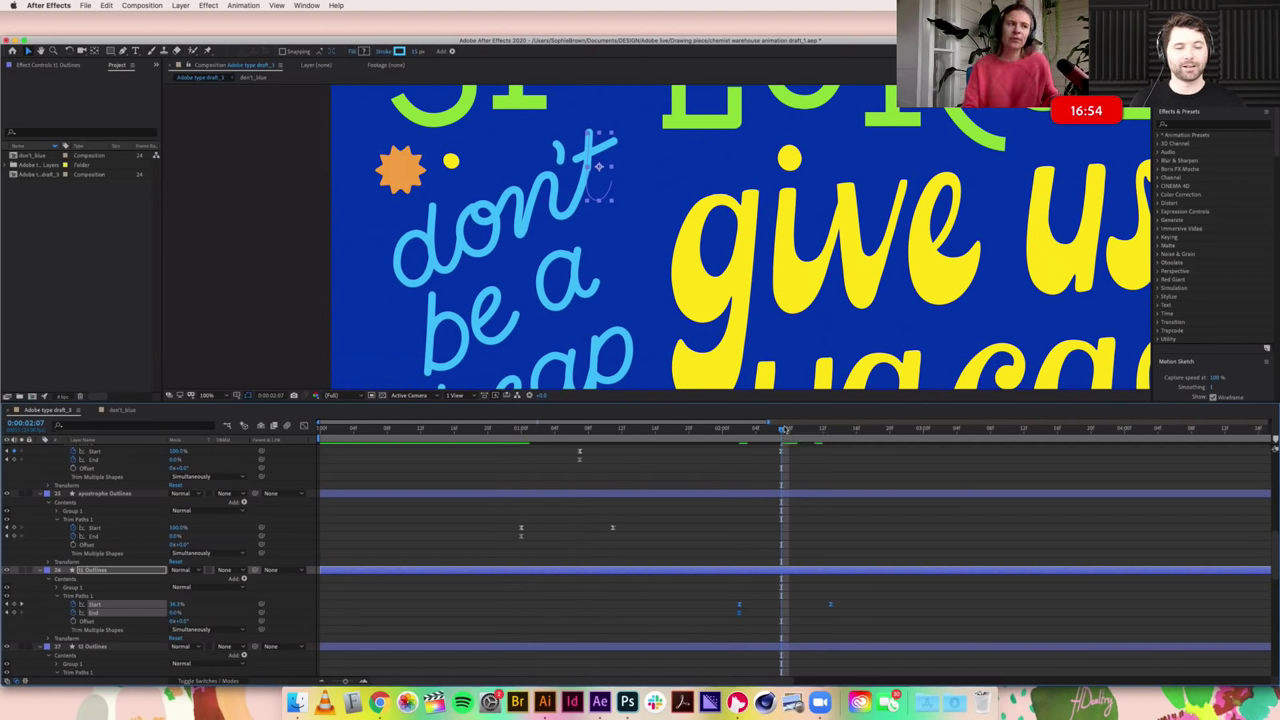
pyautogui.click(789, 429)
# Step: Shift all the t2 Outlines Start and End keyframes to begin at 0:00:02:06 and check the crossbar's timing up to 0:00:02:09
pyautogui.moveTo(830, 433)
pyautogui.mouseDown()
pyautogui.moveTo(722, 438)
pyautogui.moveTo(838, 446)
pyautogui.moveTo(731, 457)
pyautogui.moveTo(816, 460)
pyautogui.moveTo(772, 452)
pyautogui.mouseUp()
pyautogui.scroll(-3, 742, 548)
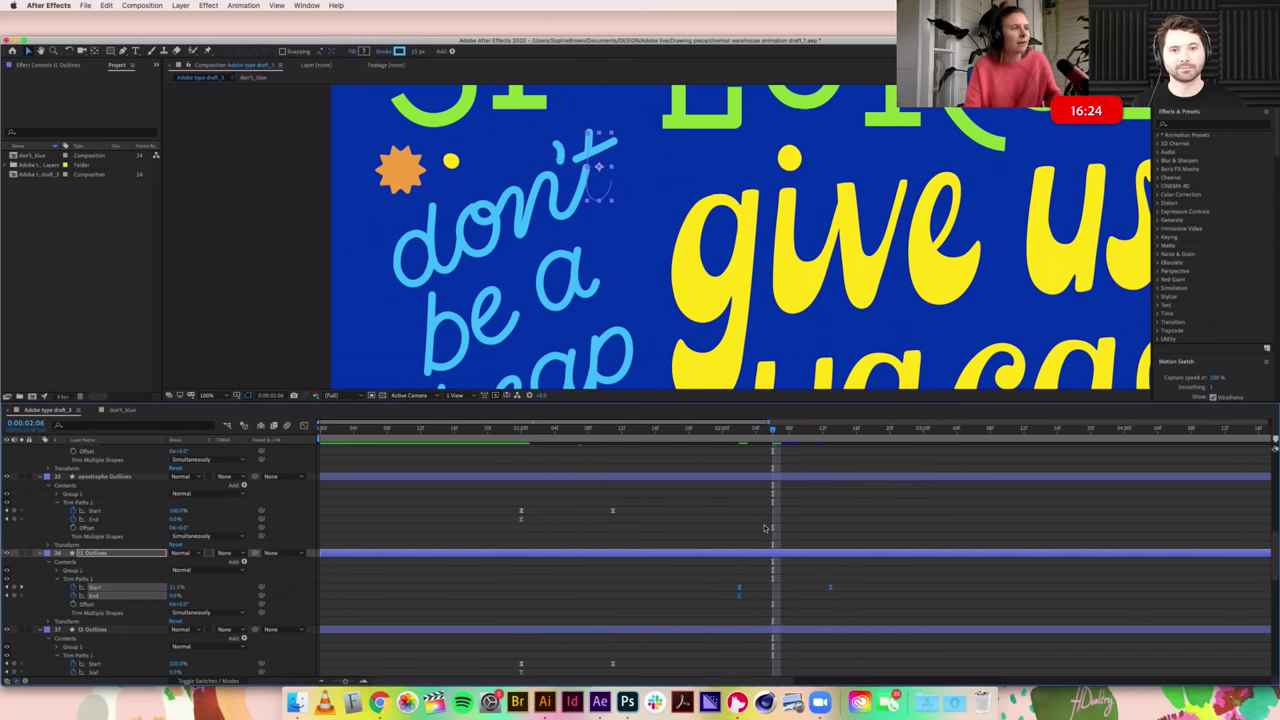
pyautogui.scroll(-1, 742, 548)
pyautogui.moveTo(626, 646); pyautogui.dragTo(599, 635)
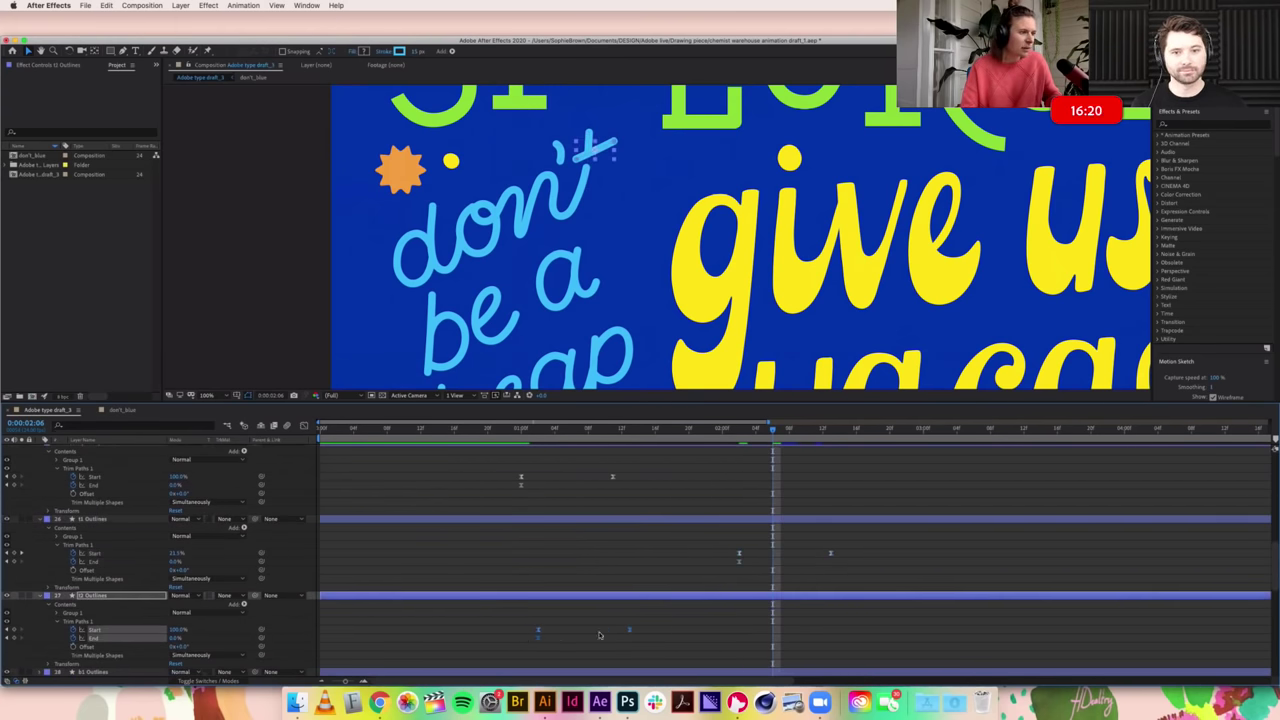
pyautogui.moveTo(714, 632); pyautogui.dragTo(774, 636)
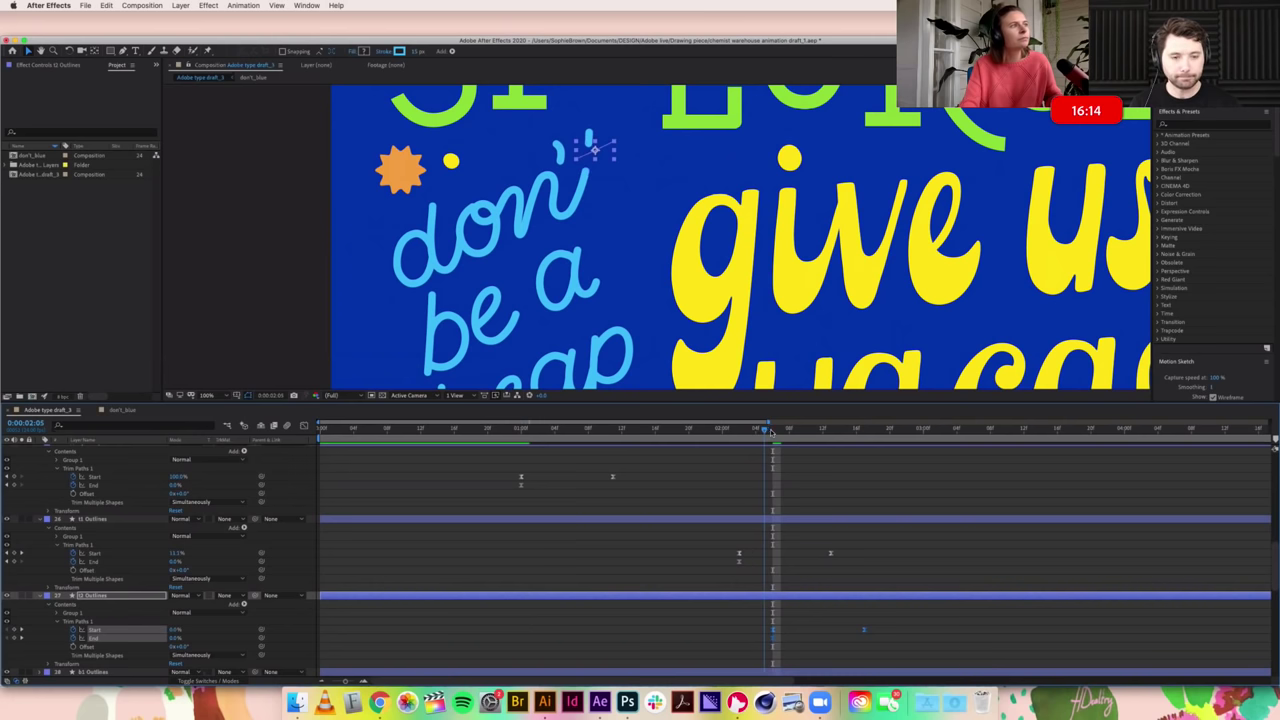
pyautogui.moveTo(782, 430); pyautogui.dragTo(798, 432)
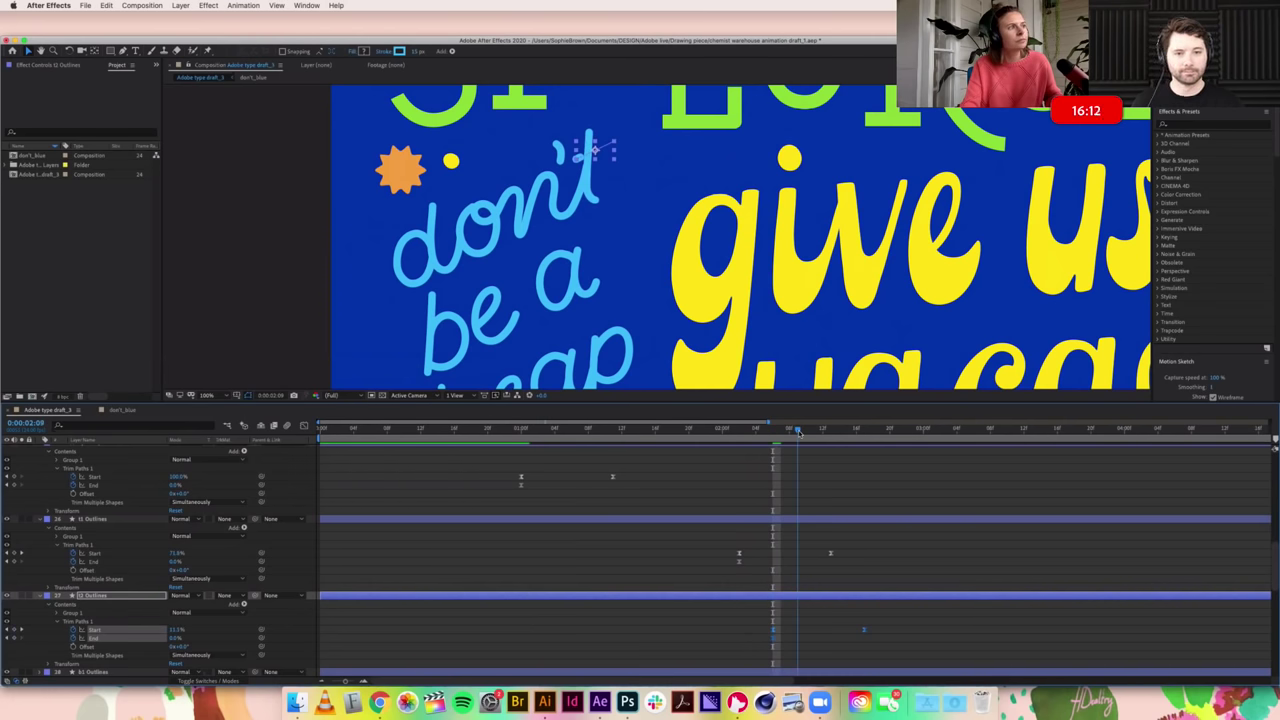
# Step: Shift the apostrophe Outlines Trim Paths keyframes to begin at 0:00:02:00 and move the last Start keyframe to 0:00:02:05
pyautogui.moveTo(666, 430)
pyautogui.mouseDown()
pyautogui.moveTo(640, 432)
pyautogui.moveTo(738, 434)
pyautogui.mouseUp()
pyautogui.moveTo(630, 487); pyautogui.dragTo(520, 480)
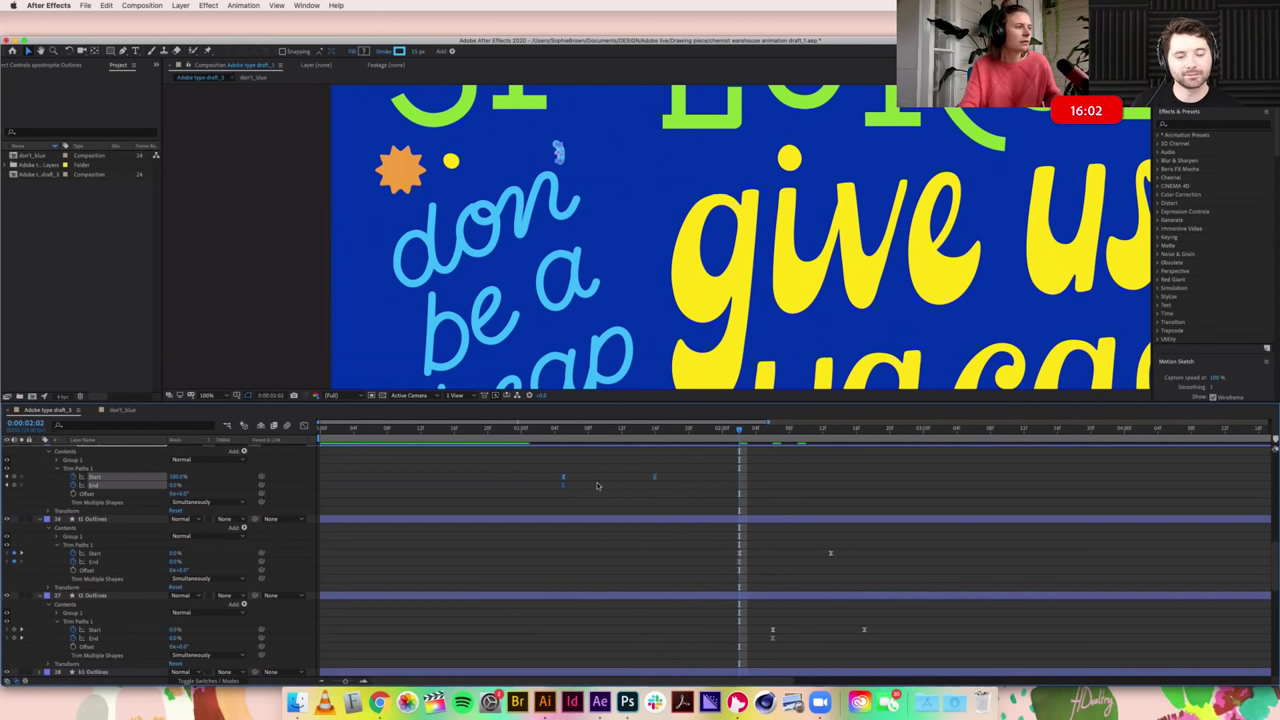
pyautogui.moveTo(697, 477); pyautogui.dragTo(722, 477)
pyautogui.click(800, 481)
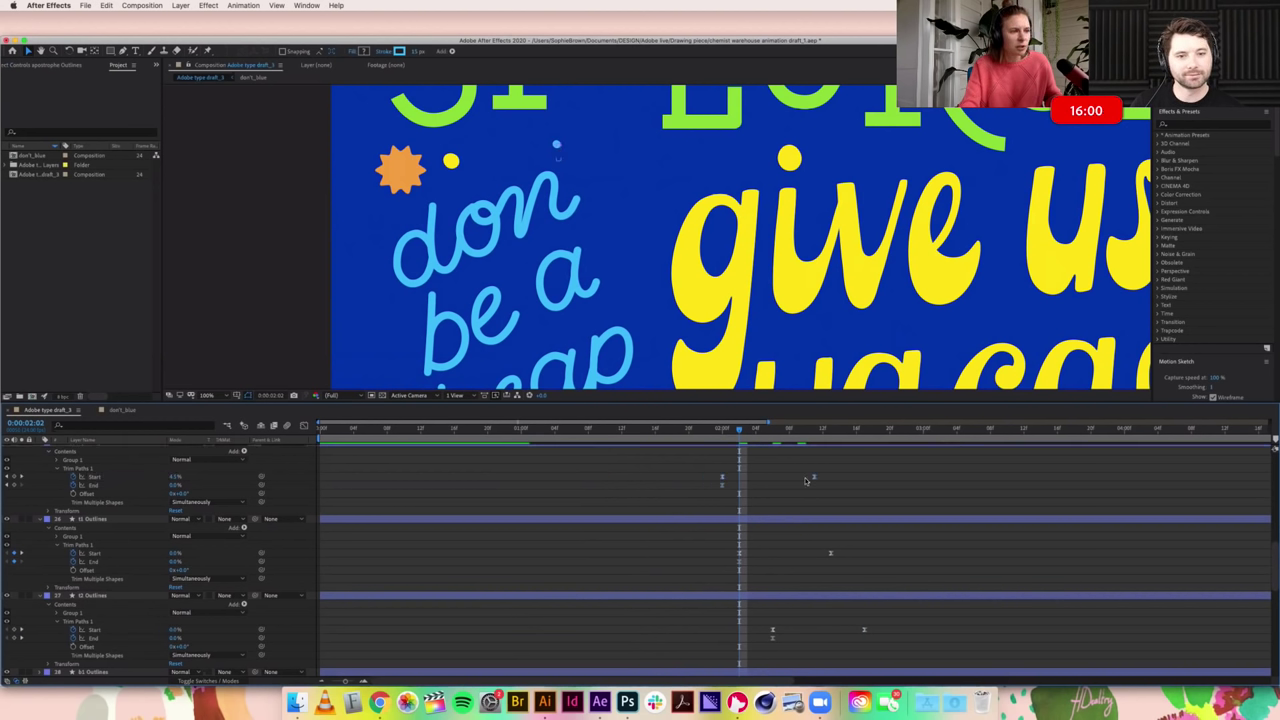
pyautogui.moveTo(812, 479); pyautogui.dragTo(763, 477)
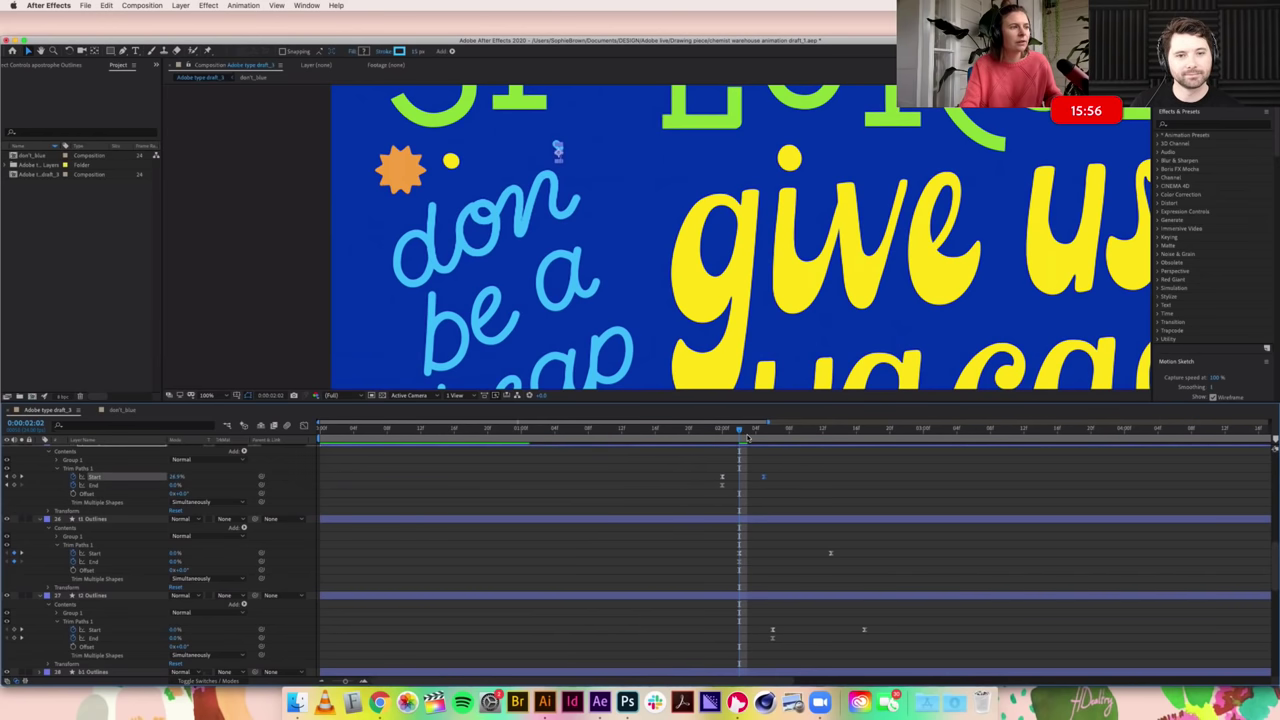
pyautogui.moveTo(740, 430)
pyautogui.mouseDown()
pyautogui.moveTo(711, 433)
pyautogui.moveTo(852, 437)
pyautogui.moveTo(731, 435)
pyautogui.mouseUp()
# Step: Select the on Outlines layer and scrub from 0:00:01:08 to 0:00:02:02 to examine how its stroke draws relative to the neighbouring strokes
pyautogui.scroll(5, 724, 520)
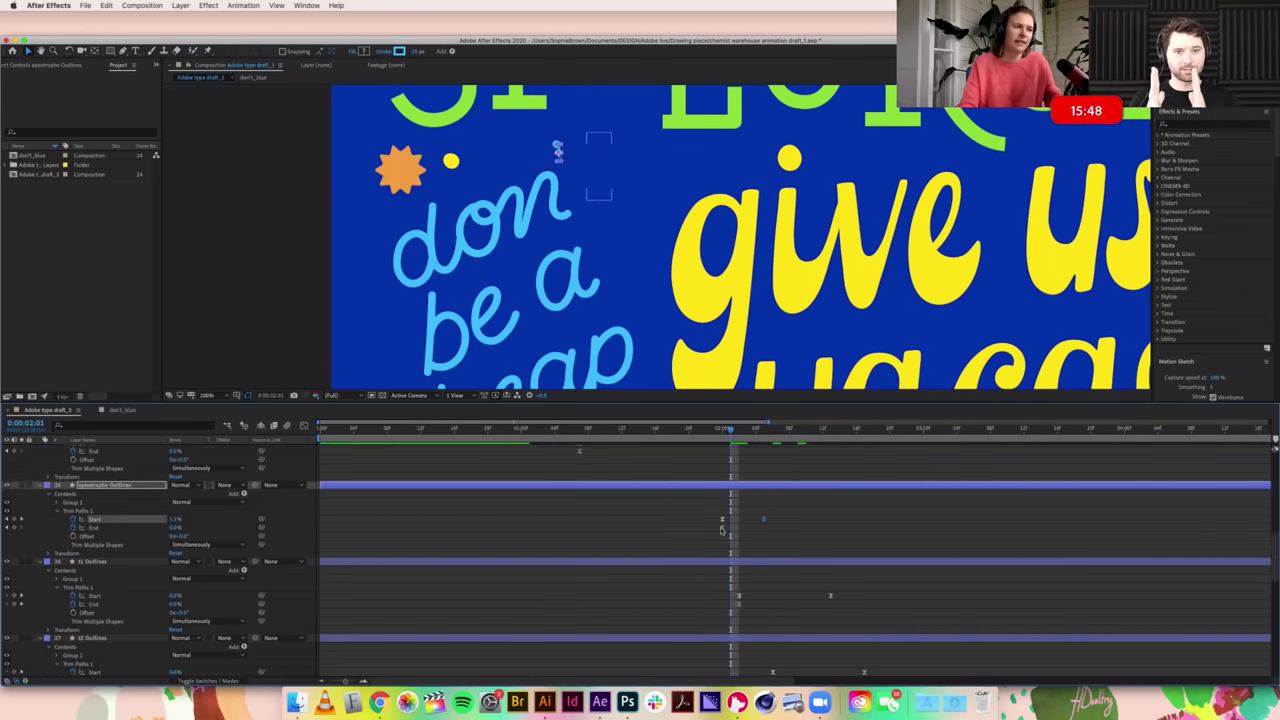
pyautogui.scroll(-2, 724, 527)
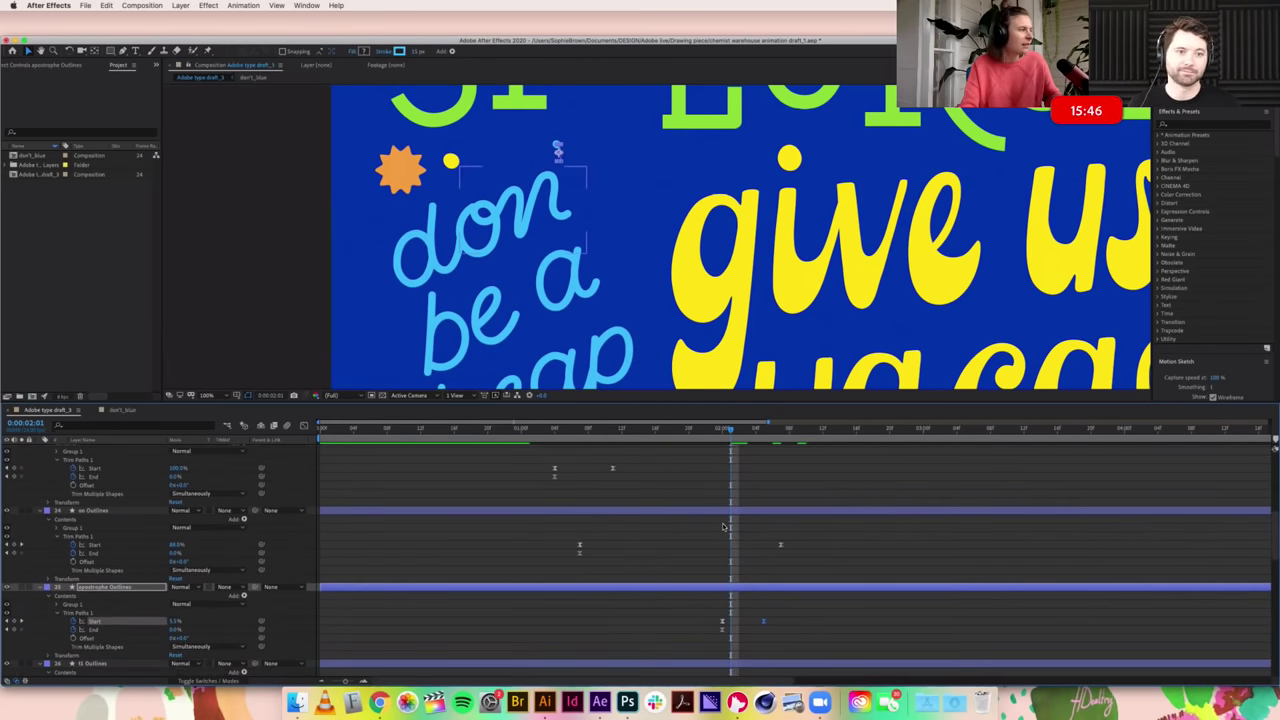
pyautogui.click(101, 503)
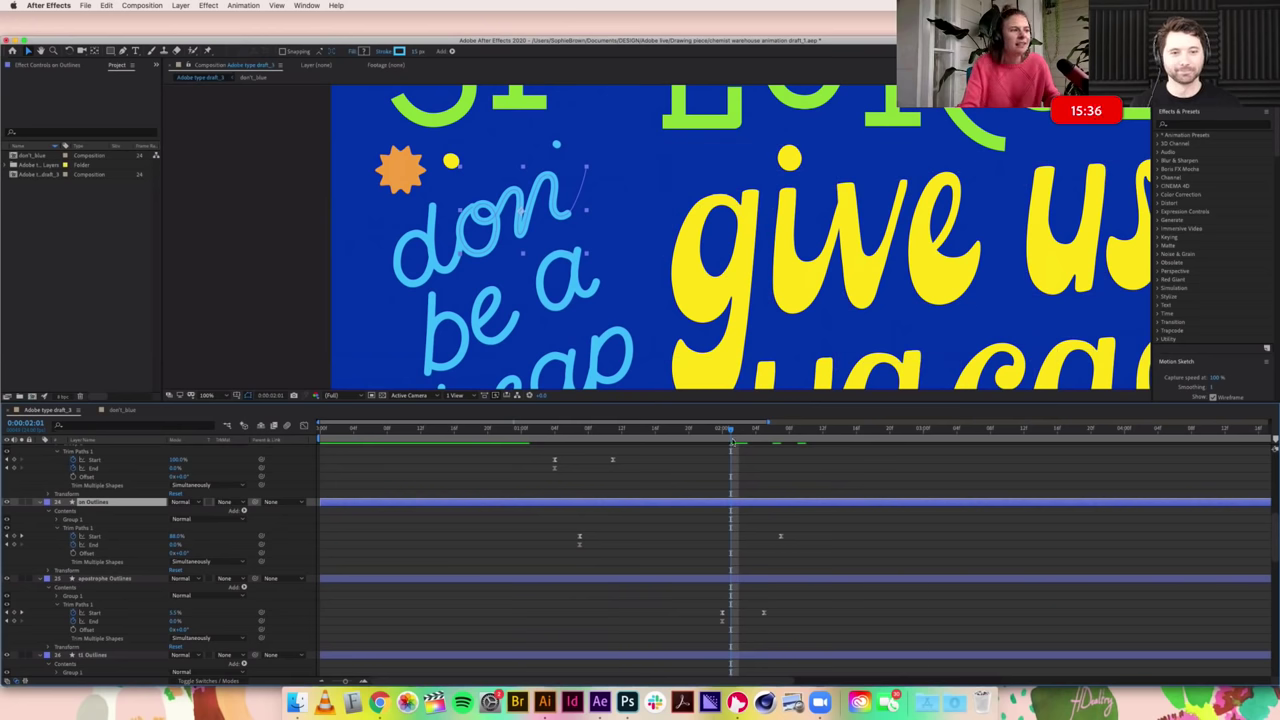
pyautogui.moveTo(729, 430)
pyautogui.mouseDown()
pyautogui.moveTo(765, 430)
pyautogui.moveTo(739, 430)
pyautogui.mouseUp()
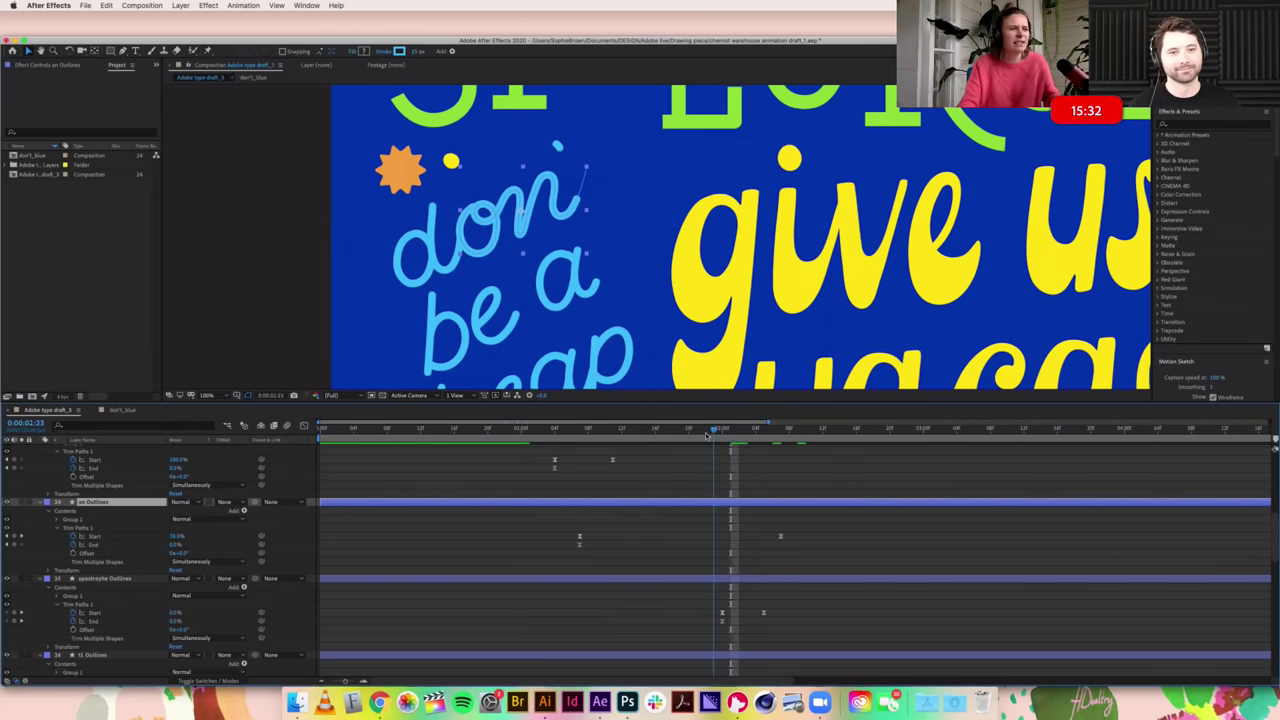
pyautogui.click(706, 433)
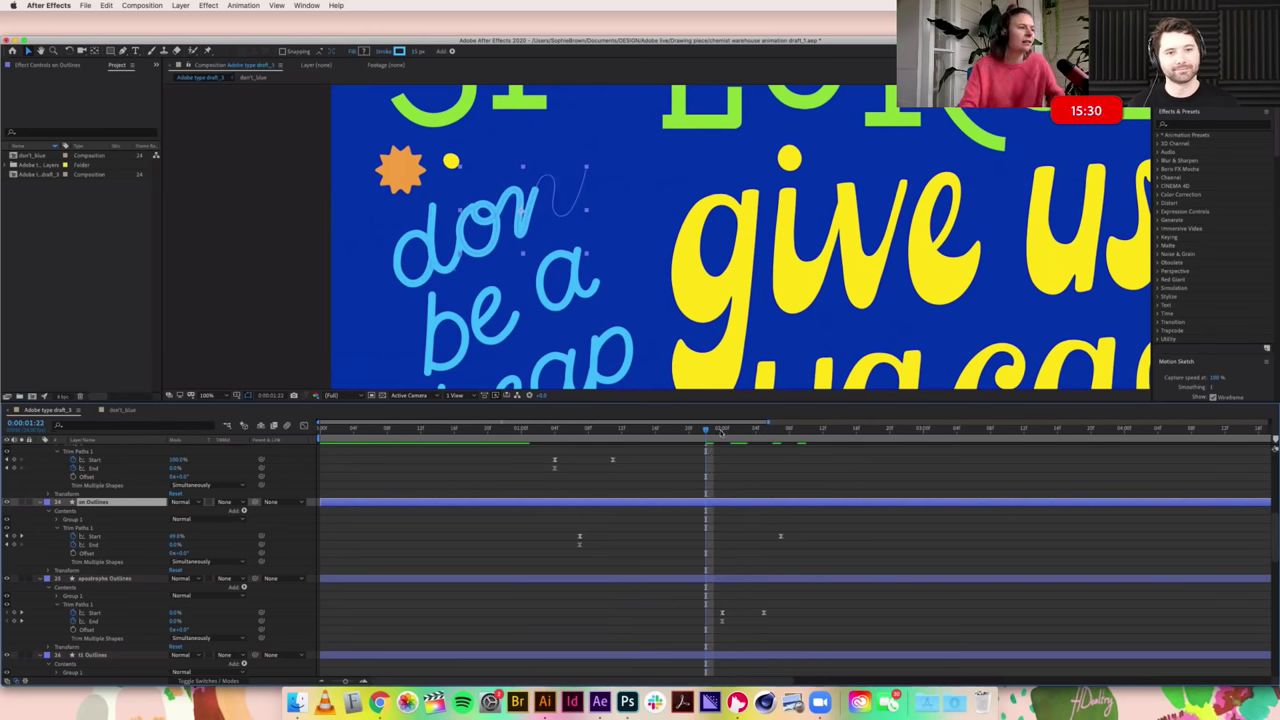
pyautogui.moveTo(708, 430)
pyautogui.mouseDown()
pyautogui.moveTo(522, 431)
pyautogui.moveTo(647, 433)
pyautogui.moveTo(588, 437)
pyautogui.mouseUp()
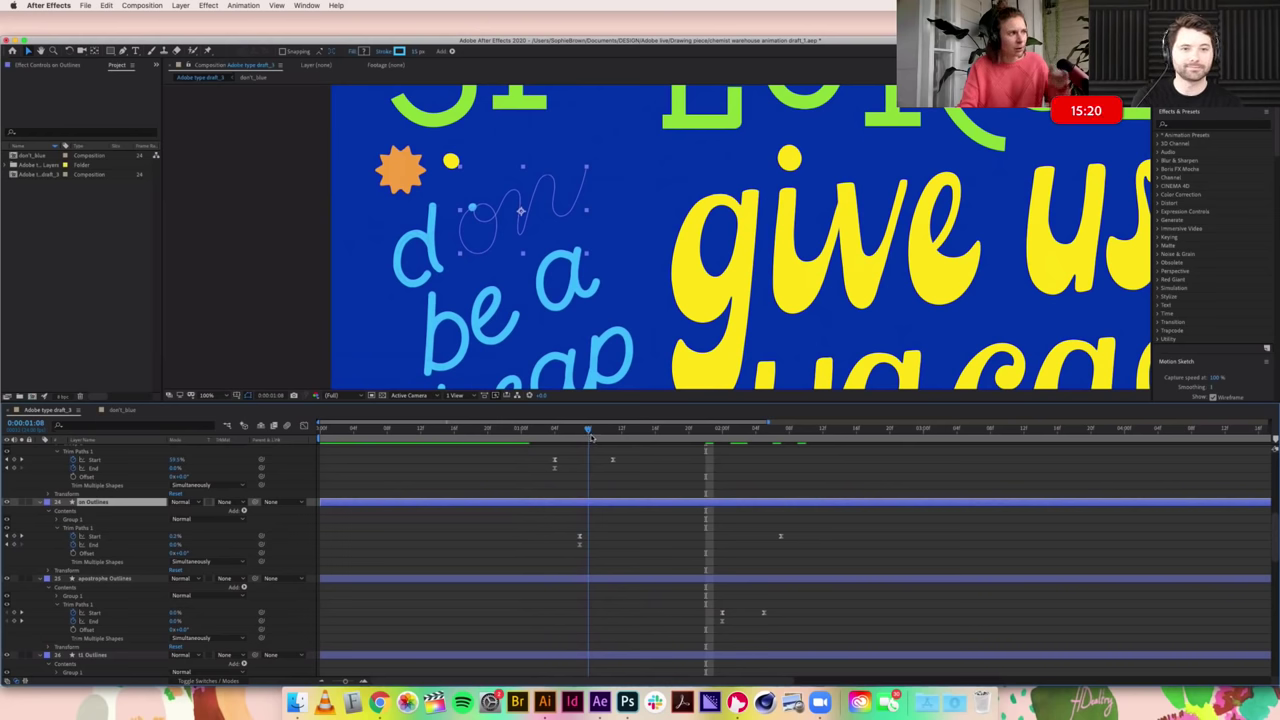
pyautogui.moveTo(588, 437); pyautogui.dragTo(612, 433)
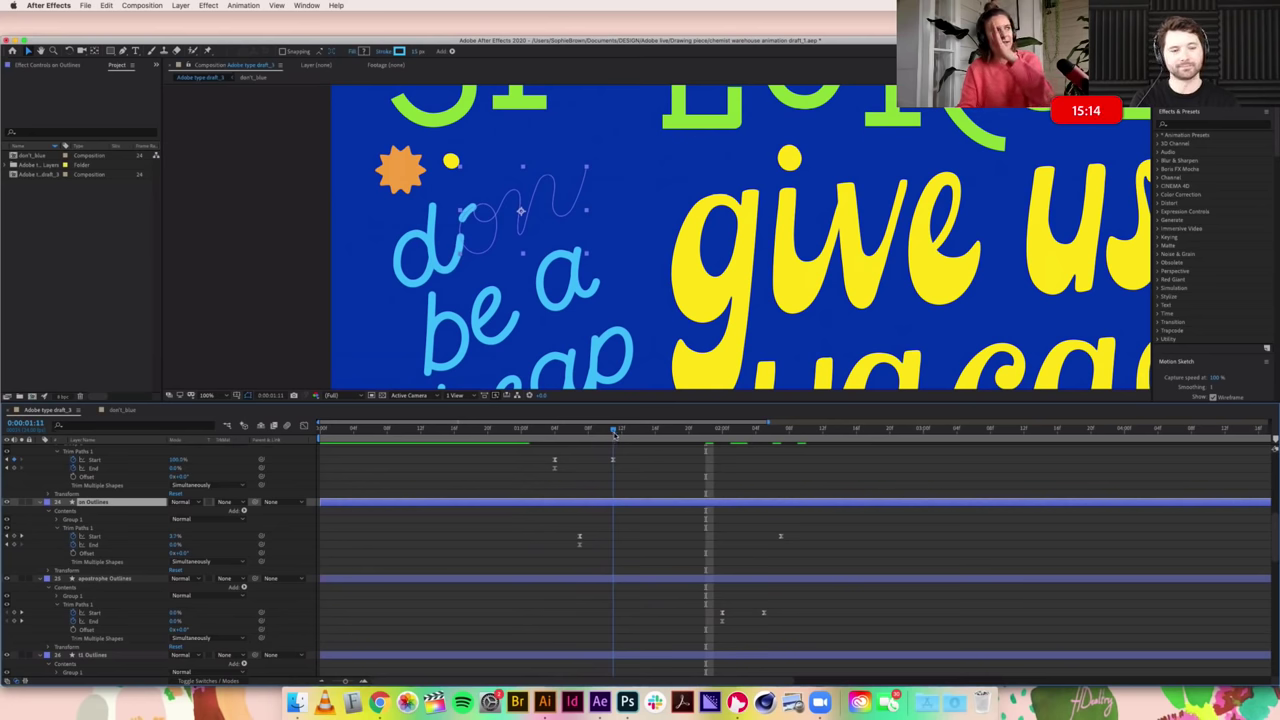
pyautogui.moveTo(619, 432); pyautogui.dragTo(670, 438)
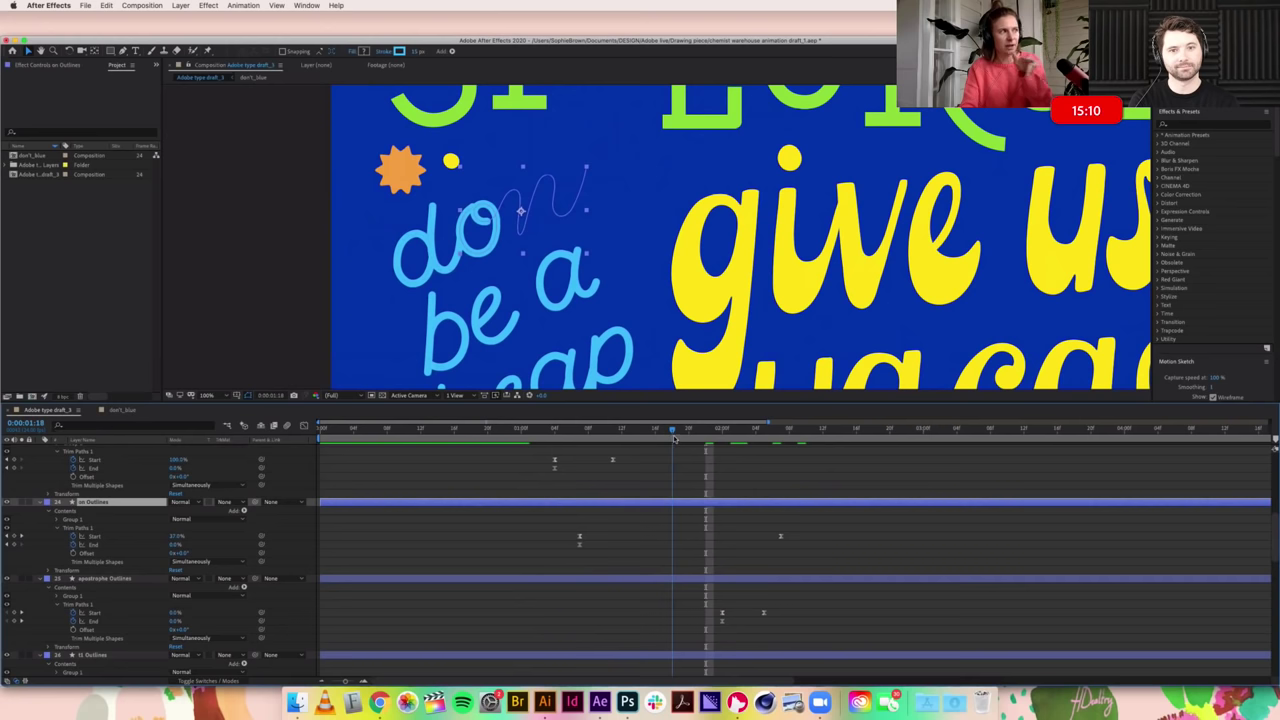
pyautogui.moveTo(674, 438); pyautogui.dragTo(740, 441)
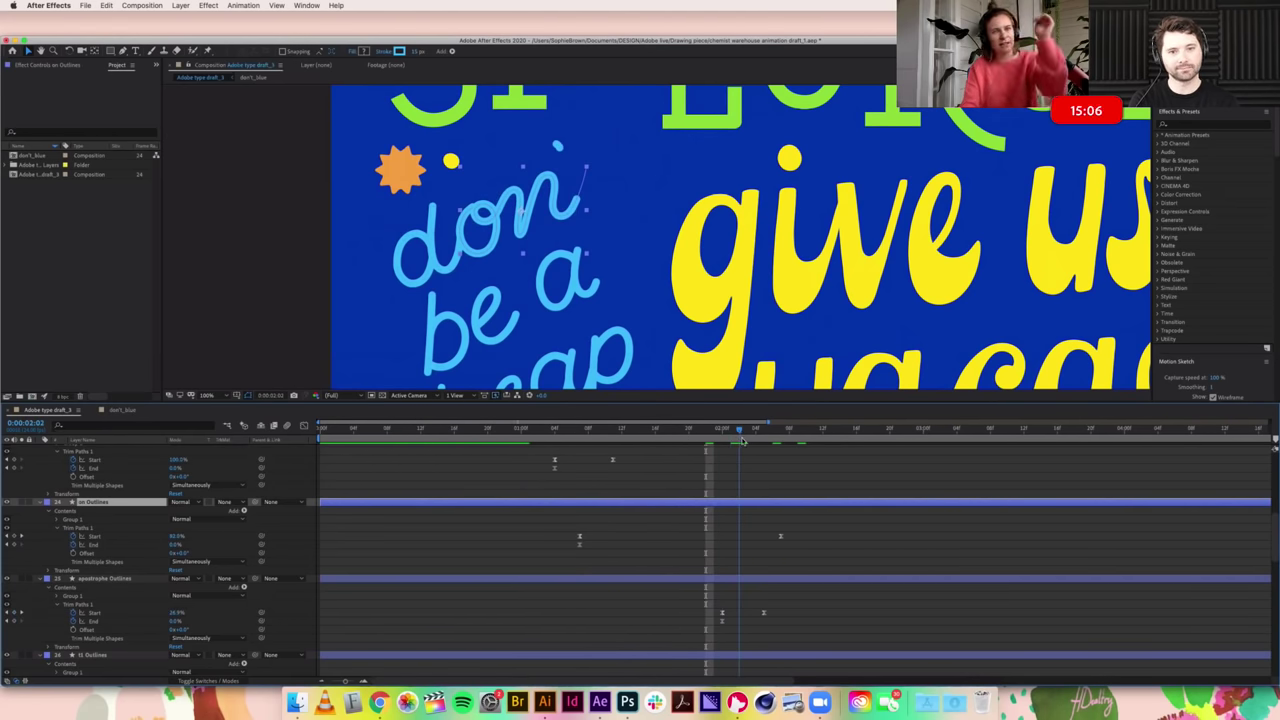
# Step: Play the animation from 0:00:00:18, reduce the composition view to 50%, and return to about 0:00:00:21 to review the whole word
pyautogui.moveTo(741, 442)
pyautogui.mouseDown()
pyautogui.moveTo(853, 454)
pyautogui.moveTo(477, 462)
pyautogui.mouseUp()
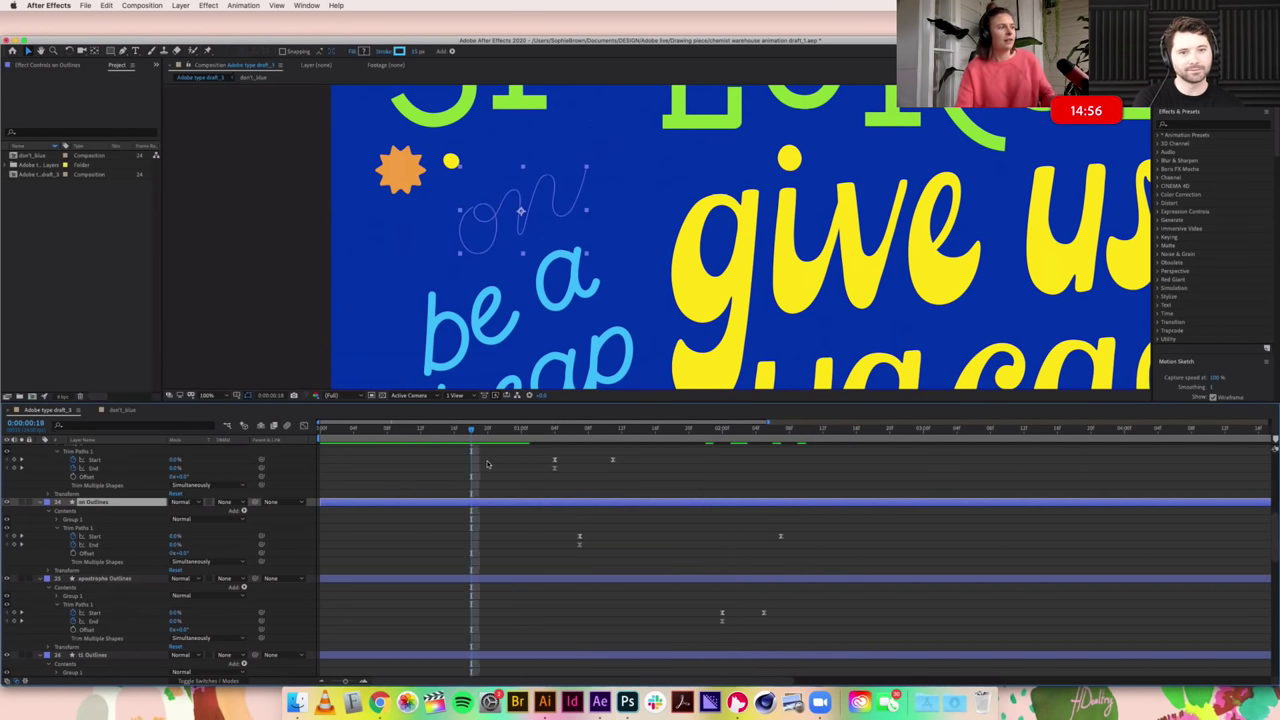
pyautogui.press('space')
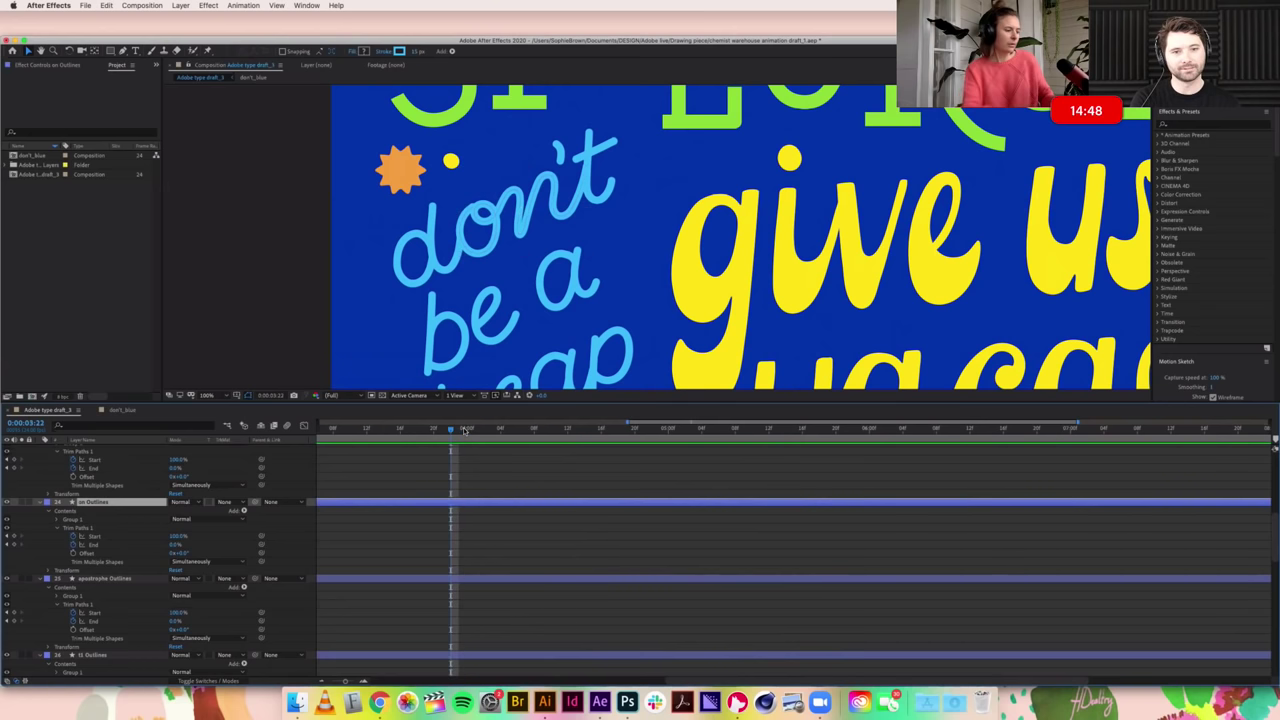
pyautogui.press(',')
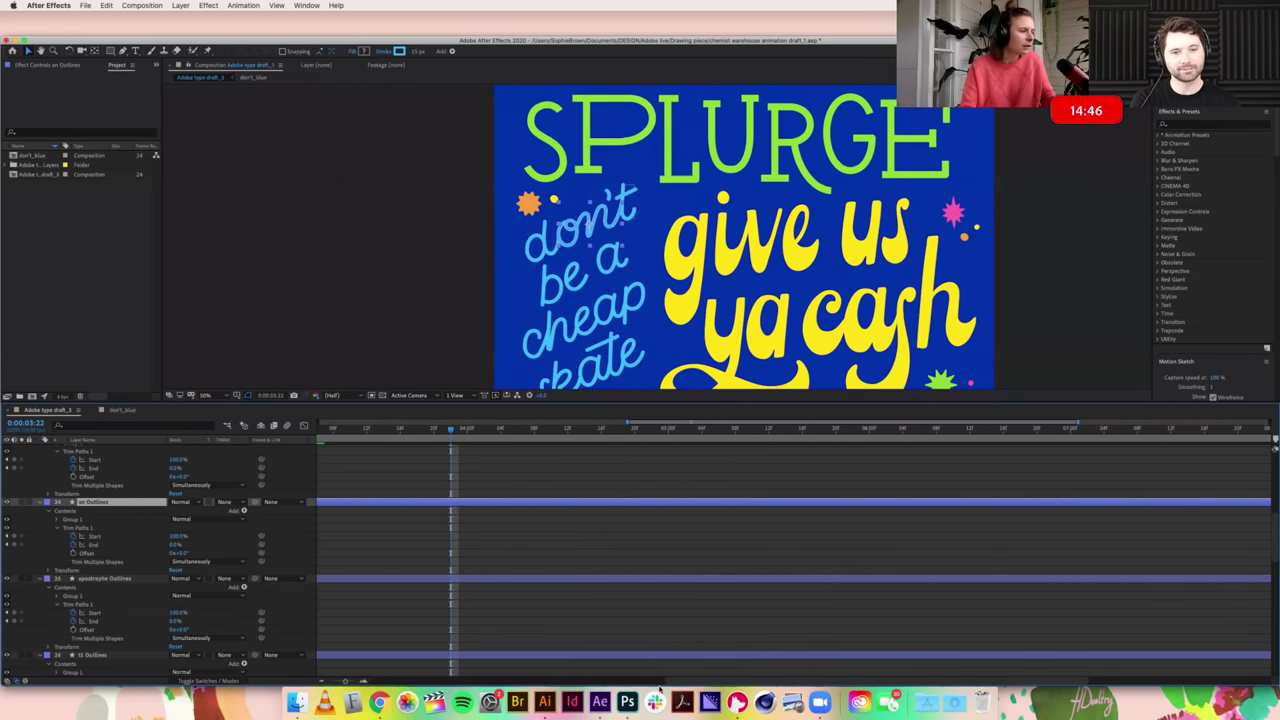
pyautogui.hscroll(-5, 523, 686)
pyautogui.hscroll(-4, 523, 686)
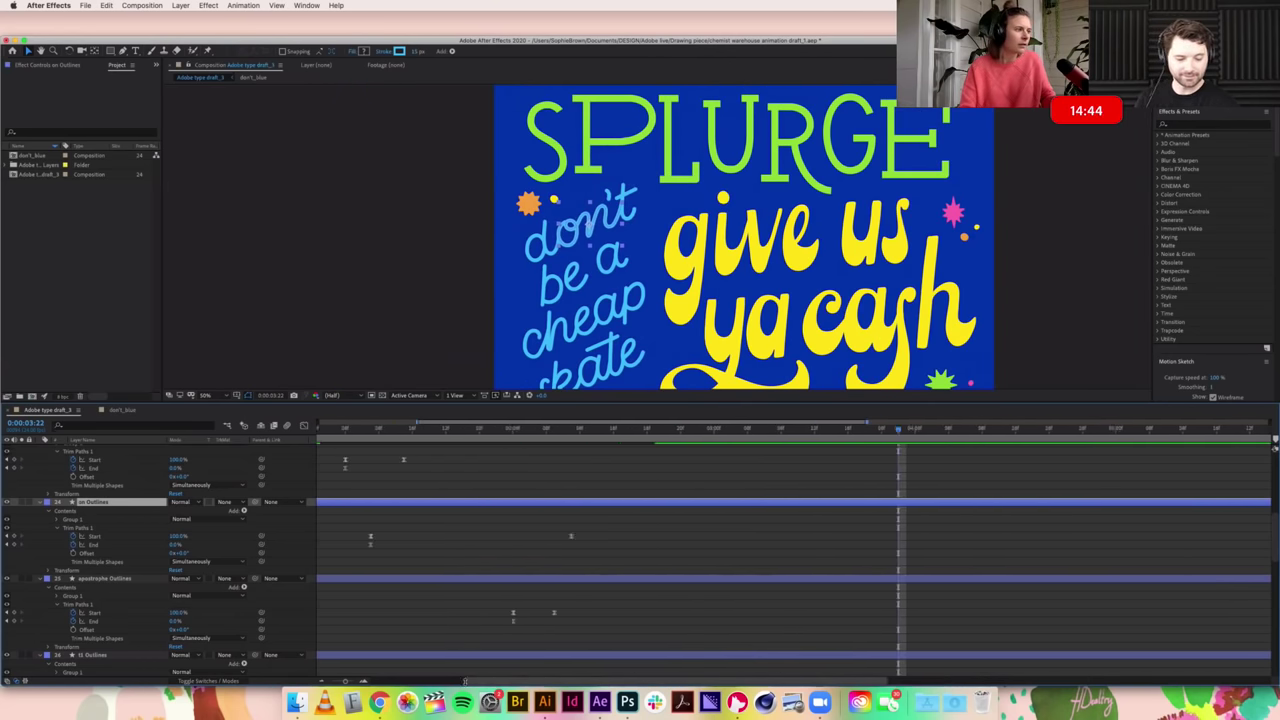
pyautogui.click(430, 430)
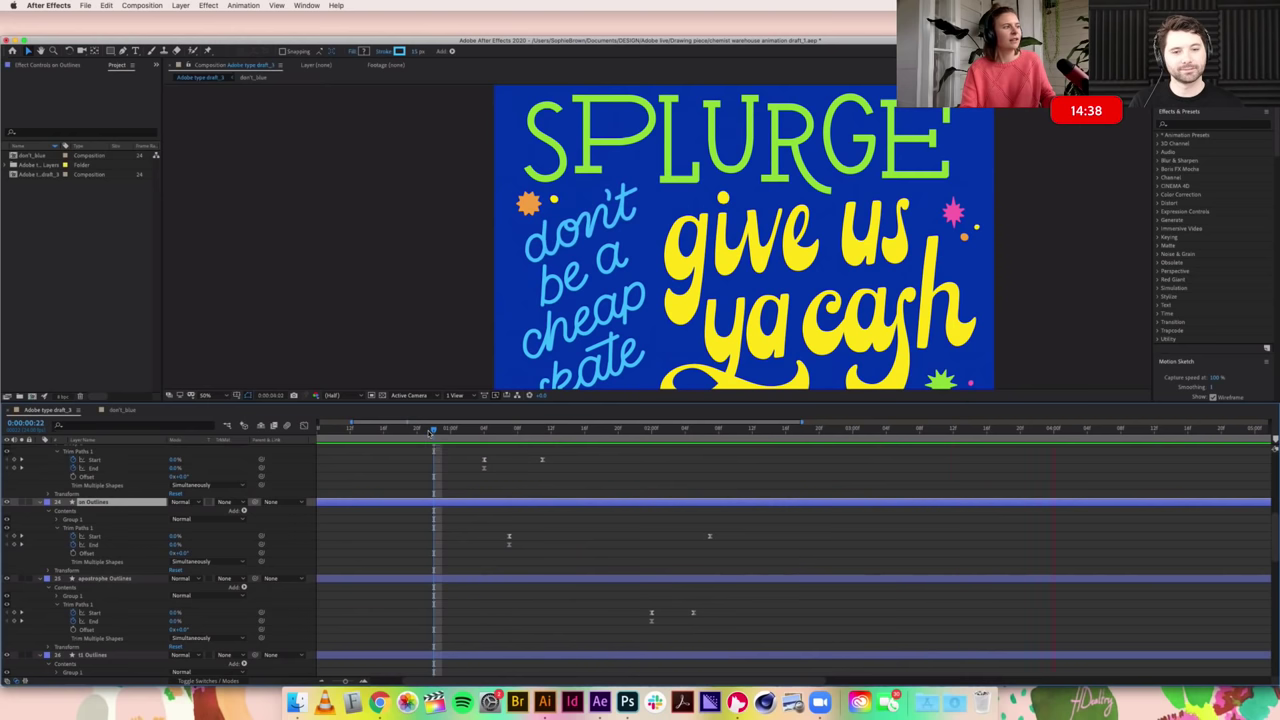
pyautogui.click(428, 430)
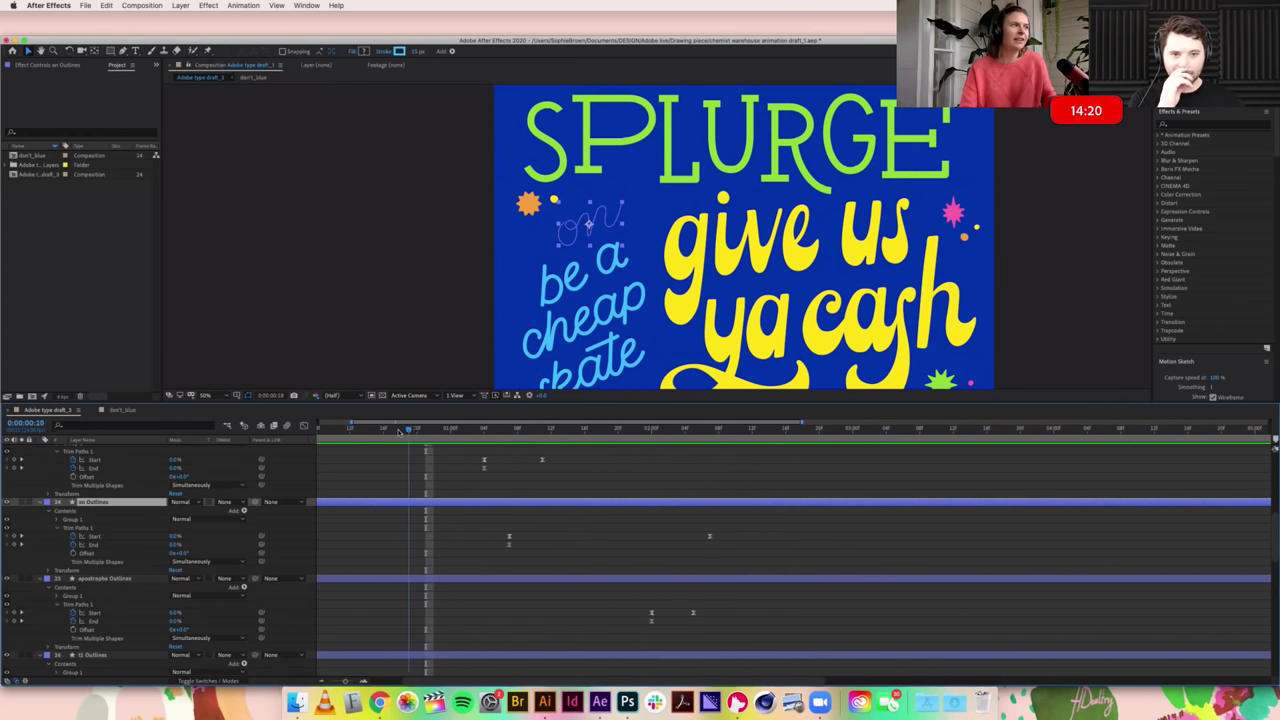
# Step: Replay the "don't" lettering animation in the main composition and stop at 0:00:02:05 to review the stroke timing
pyautogui.click(500, 429)
pyautogui.moveTo(535, 443)
pyautogui.mouseDown()
pyautogui.moveTo(757, 451)
pyautogui.moveTo(421, 459)
pyautogui.mouseUp()
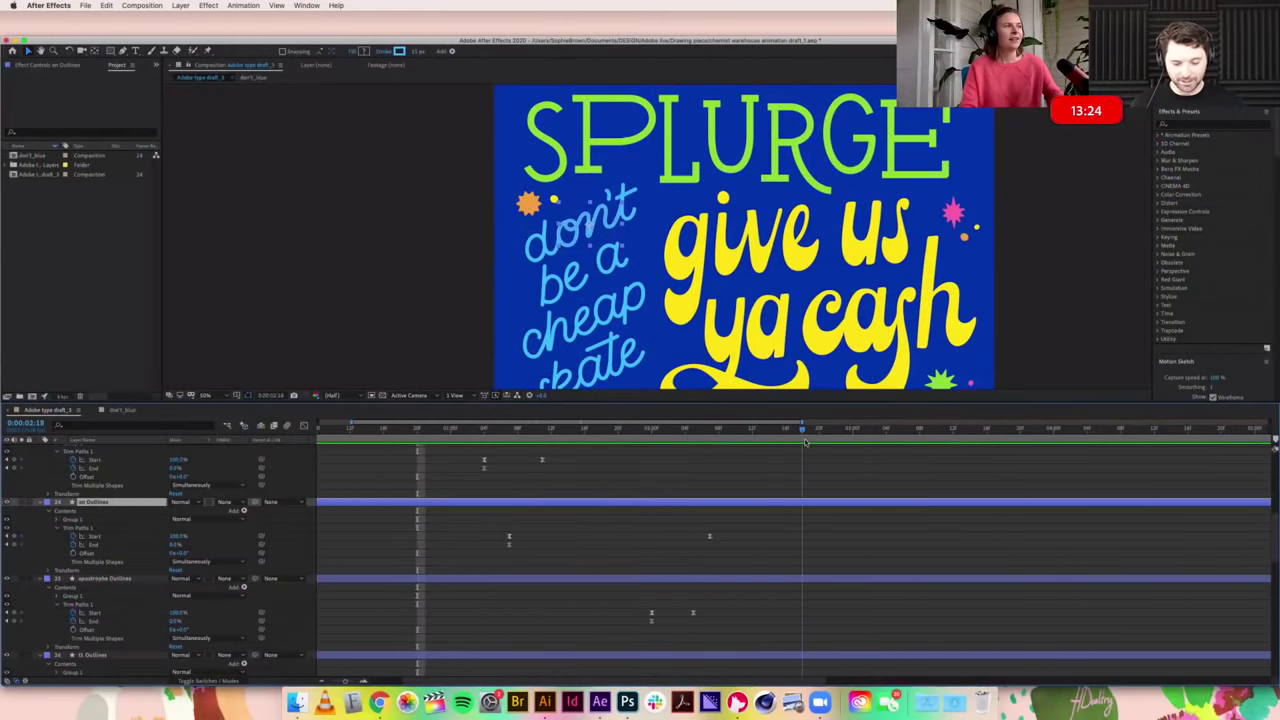
pyautogui.press('pageup')
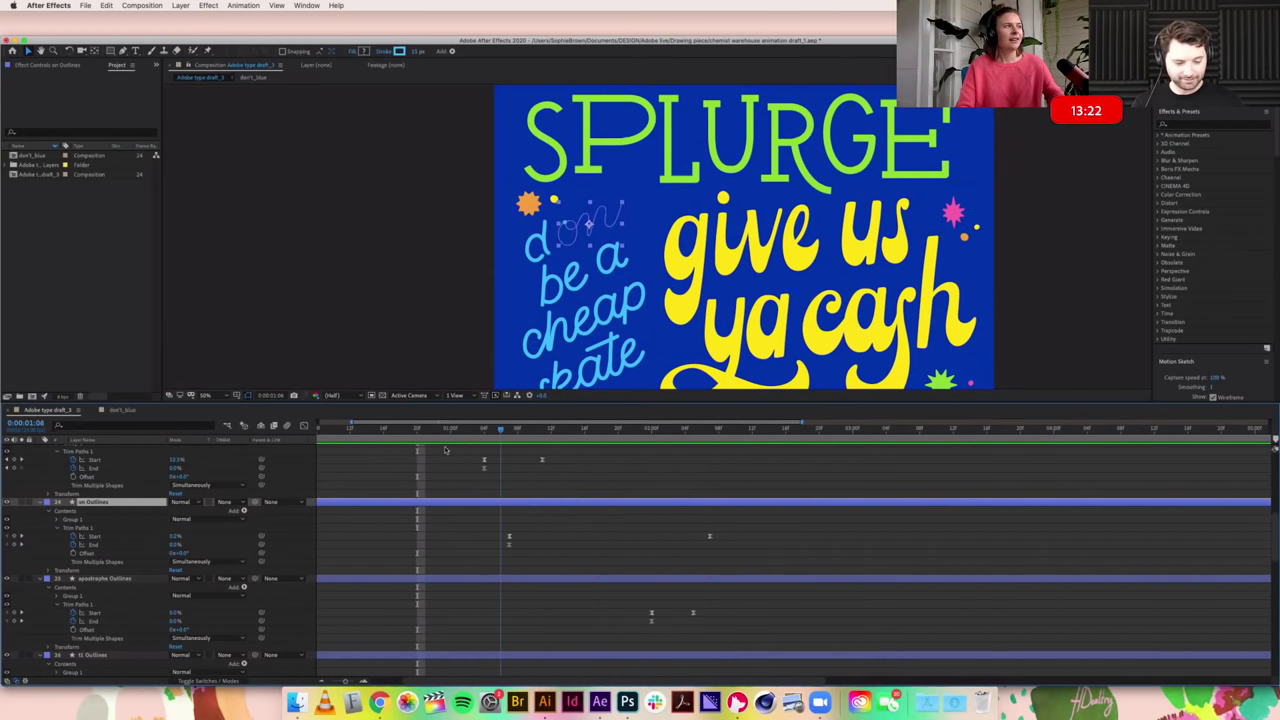
pyautogui.press('space')
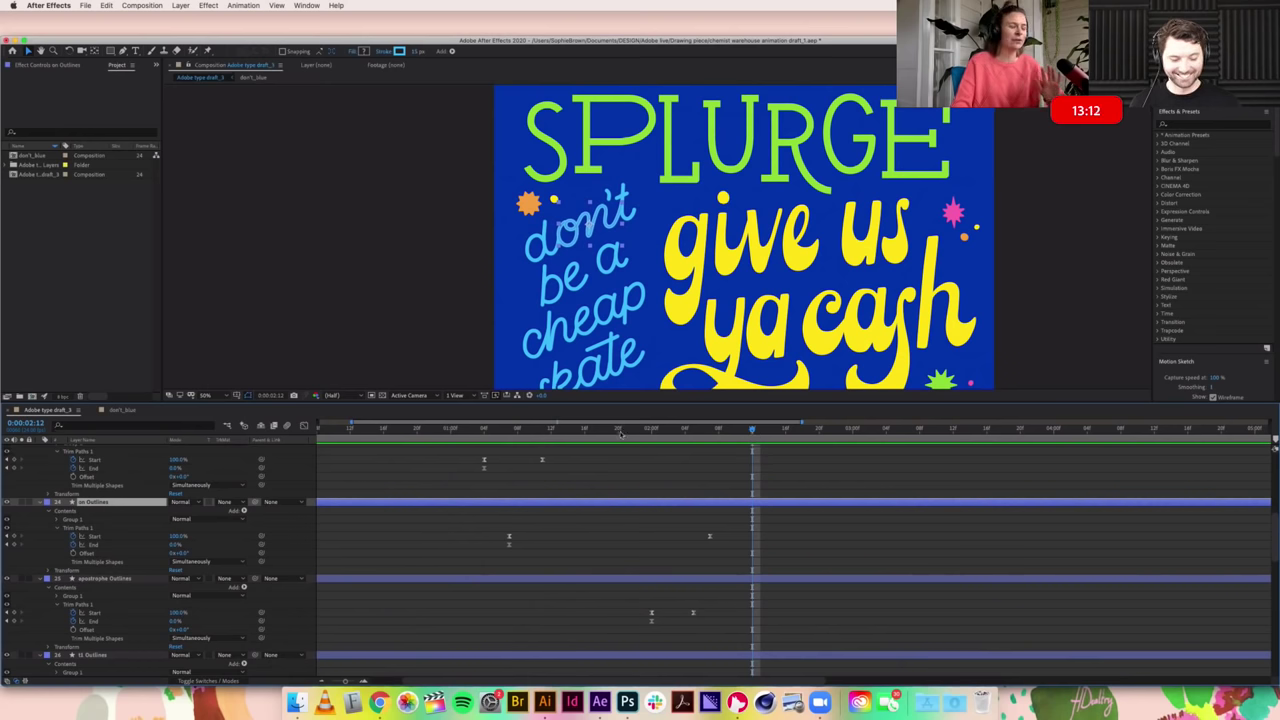
pyautogui.moveTo(492, 431)
pyautogui.mouseDown()
pyautogui.moveTo(466, 431)
pyautogui.moveTo(492, 431)
pyautogui.mouseUp()
pyautogui.press('space')
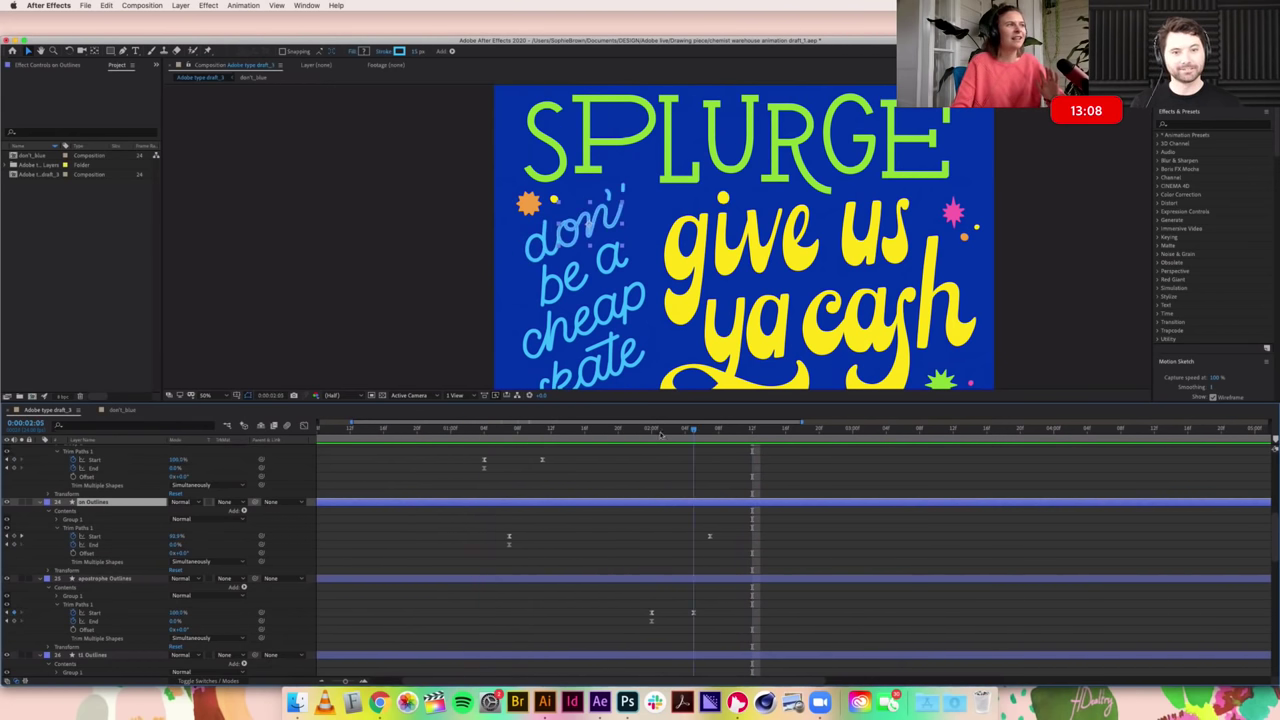
pyautogui.press('space')
# Step: Find the don't_blue precomposition above the d1 Outlines layer and open it
pyautogui.scroll(-5, 102, 525)
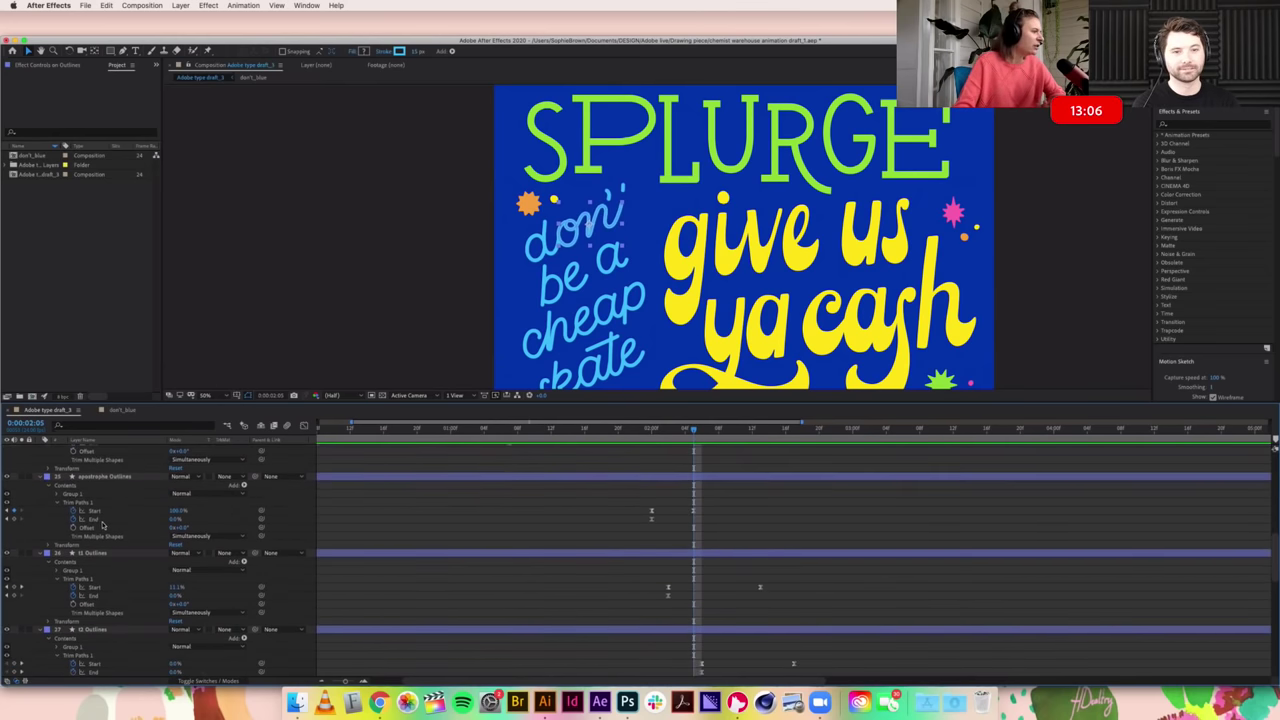
pyautogui.press('u')
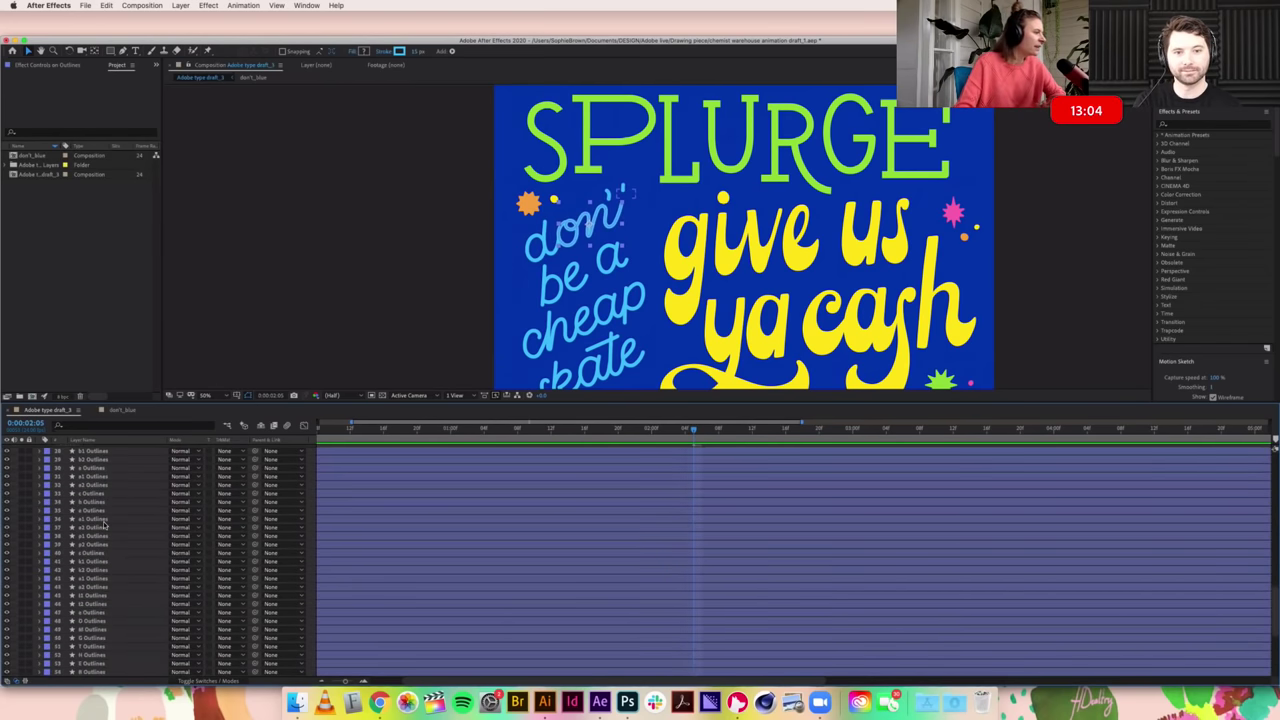
pyautogui.press('u')
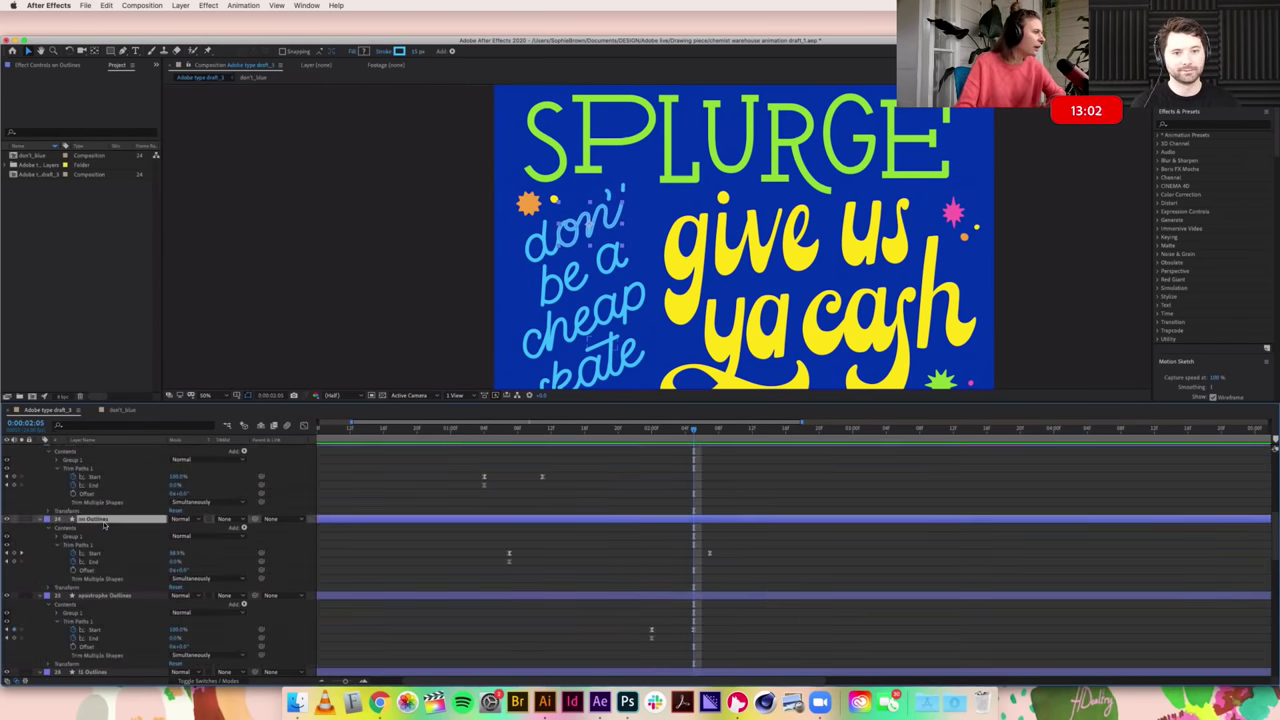
pyautogui.click(98, 520)
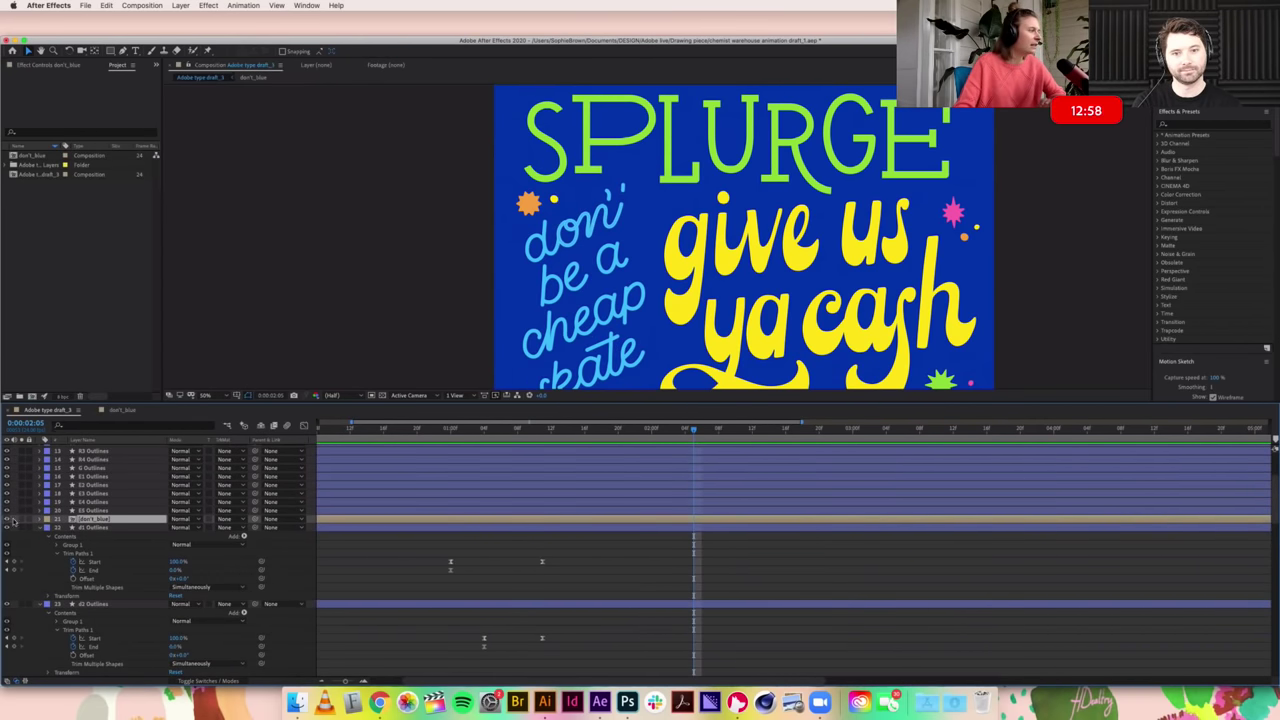
pyautogui.doubleClick(73, 522)
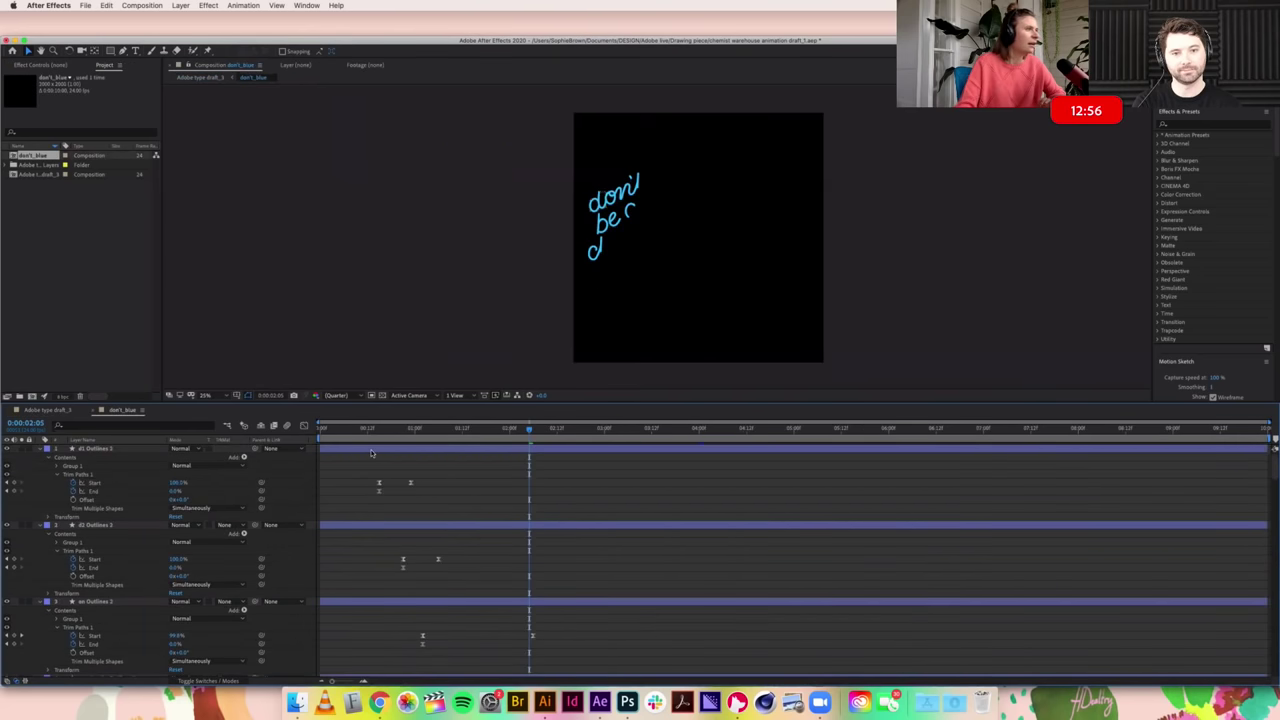
# Step: Play the don't_blue composition and scrub it from 0:00:00:07 to 0:00:03:03 to examine how the whole phrase draws on
pyautogui.moveTo(528, 432); pyautogui.dragTo(360, 455)
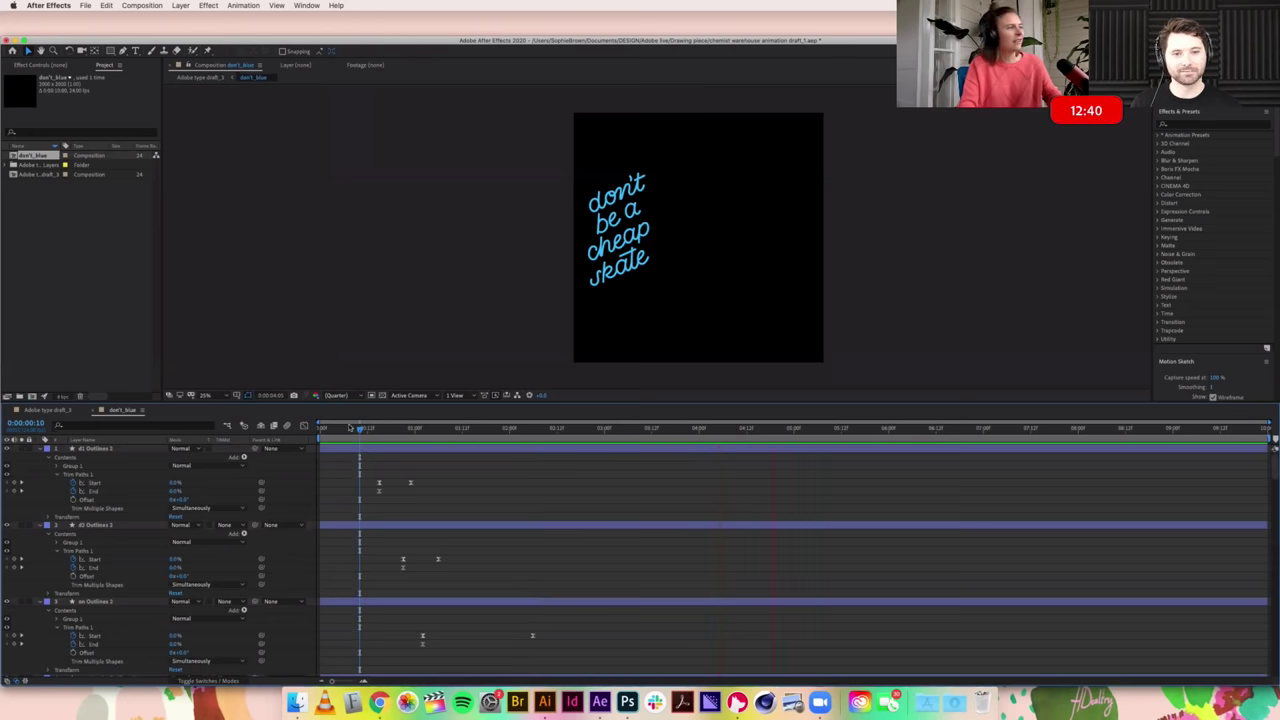
pyautogui.click(349, 428)
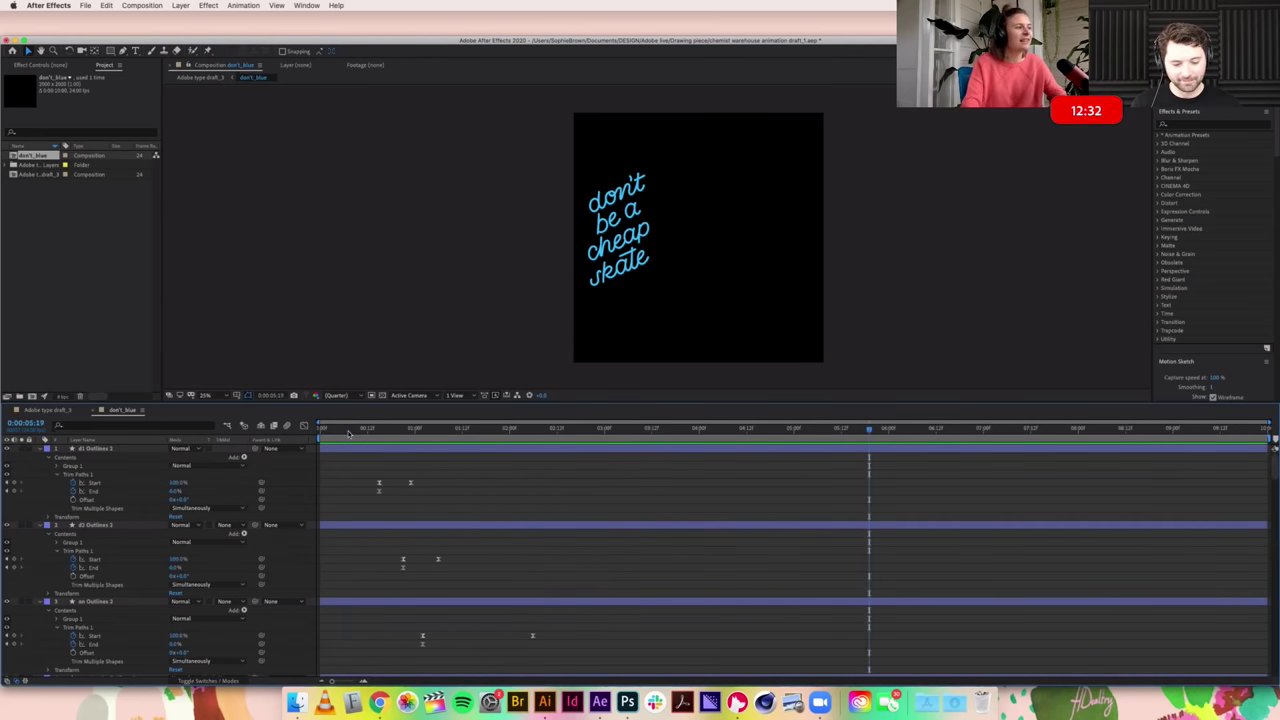
pyautogui.click(349, 429)
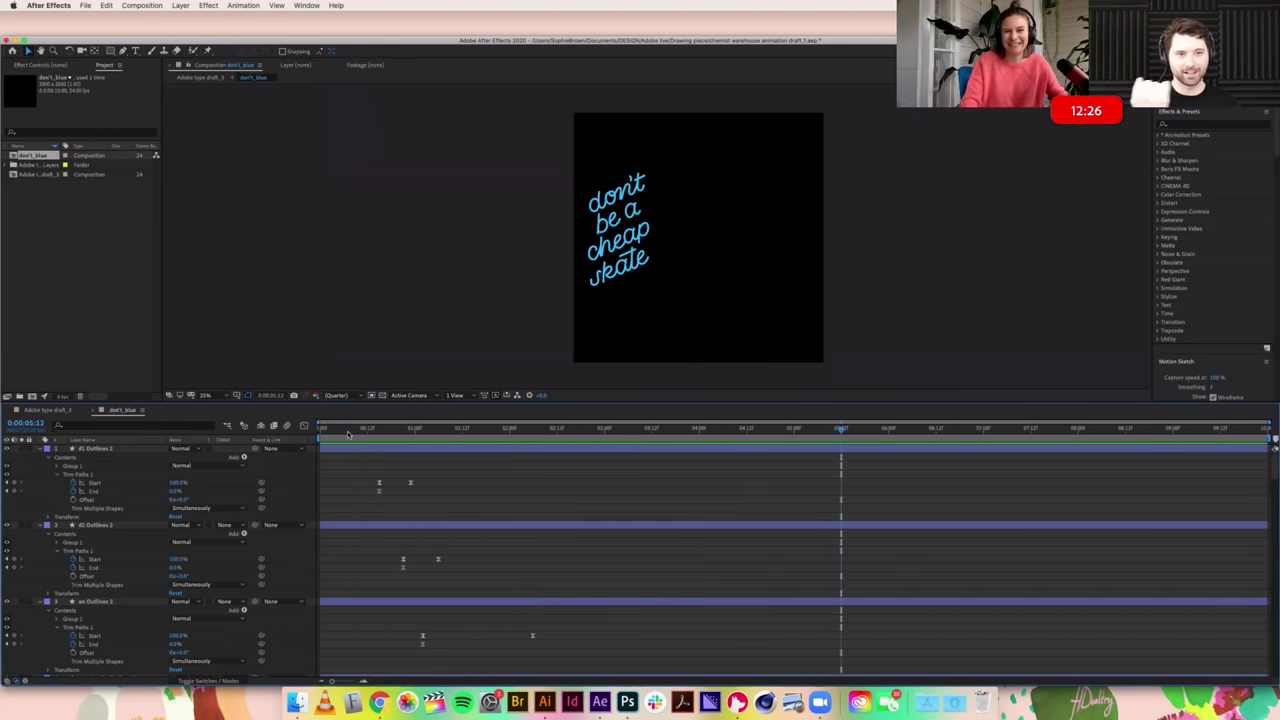
pyautogui.click(349, 430)
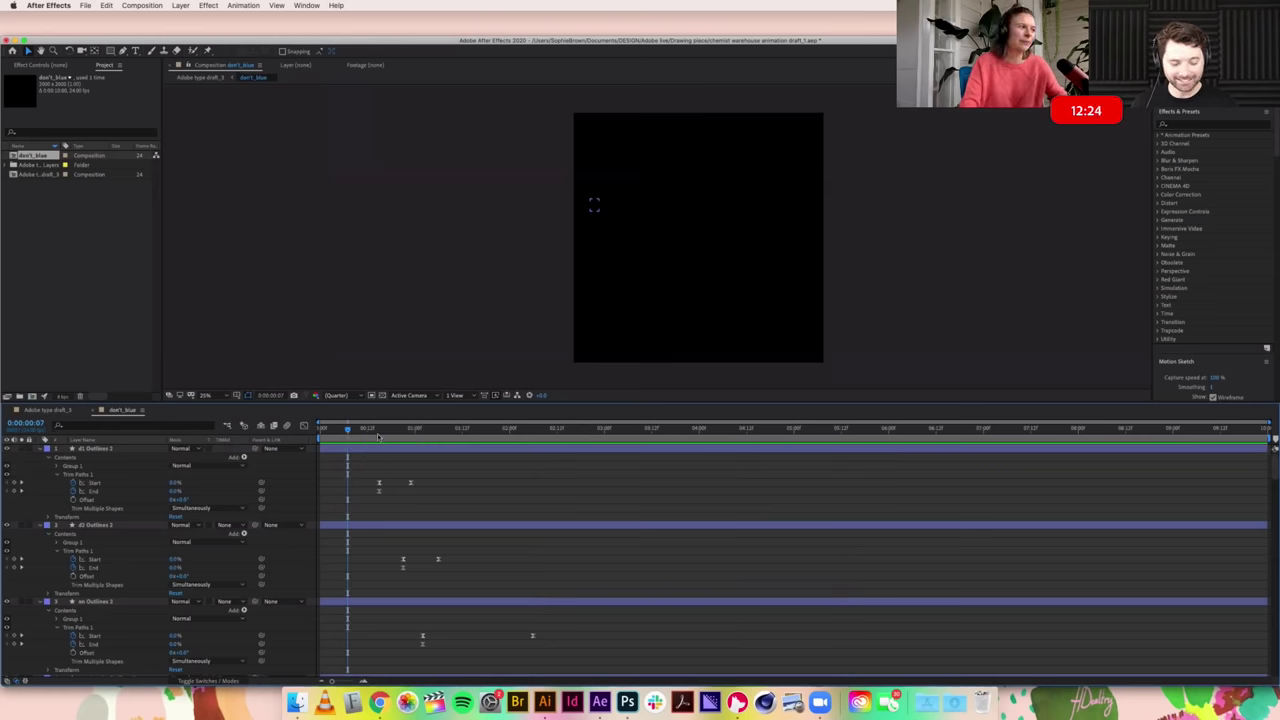
pyautogui.moveTo(386, 432); pyautogui.dragTo(411, 441)
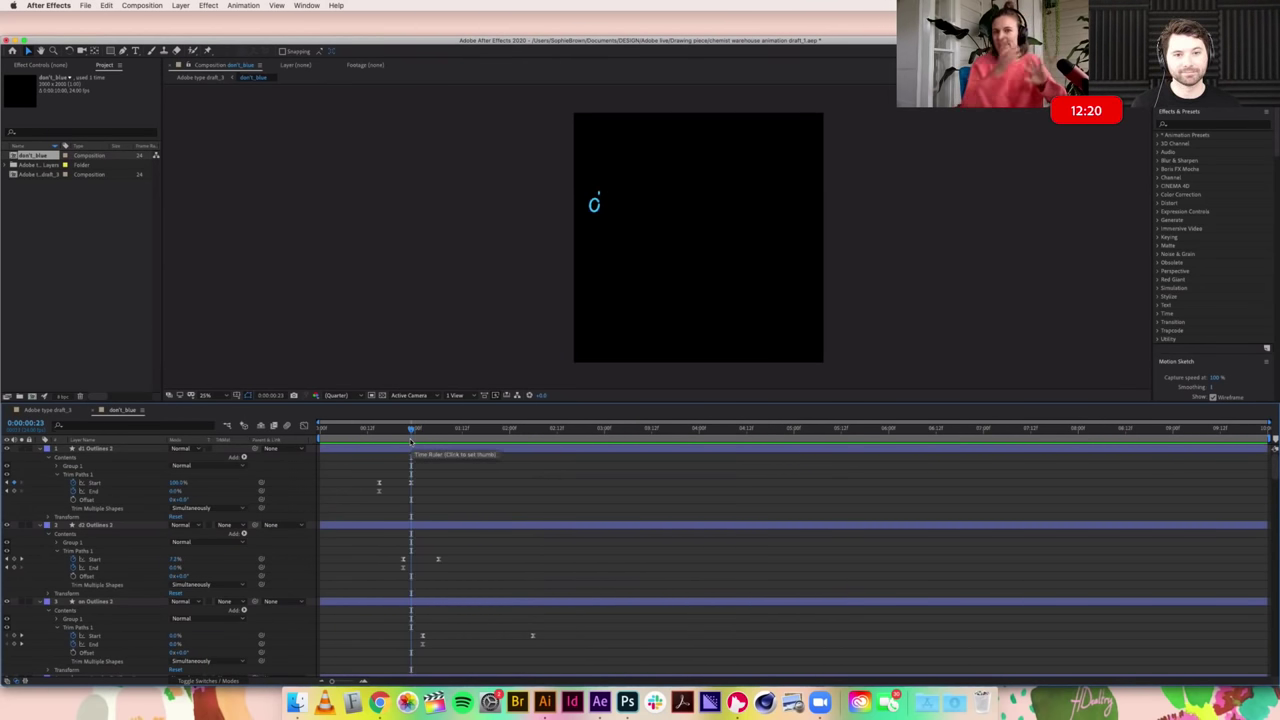
pyautogui.moveTo(409, 430)
pyautogui.mouseDown()
pyautogui.moveTo(358, 430)
pyautogui.moveTo(725, 452)
pyautogui.moveTo(363, 460)
pyautogui.moveTo(529, 465)
pyautogui.moveTo(725, 495)
pyautogui.moveTo(410, 495)
pyautogui.moveTo(500, 479)
pyautogui.moveTo(705, 491)
pyautogui.moveTo(618, 503)
pyautogui.mouseUp()
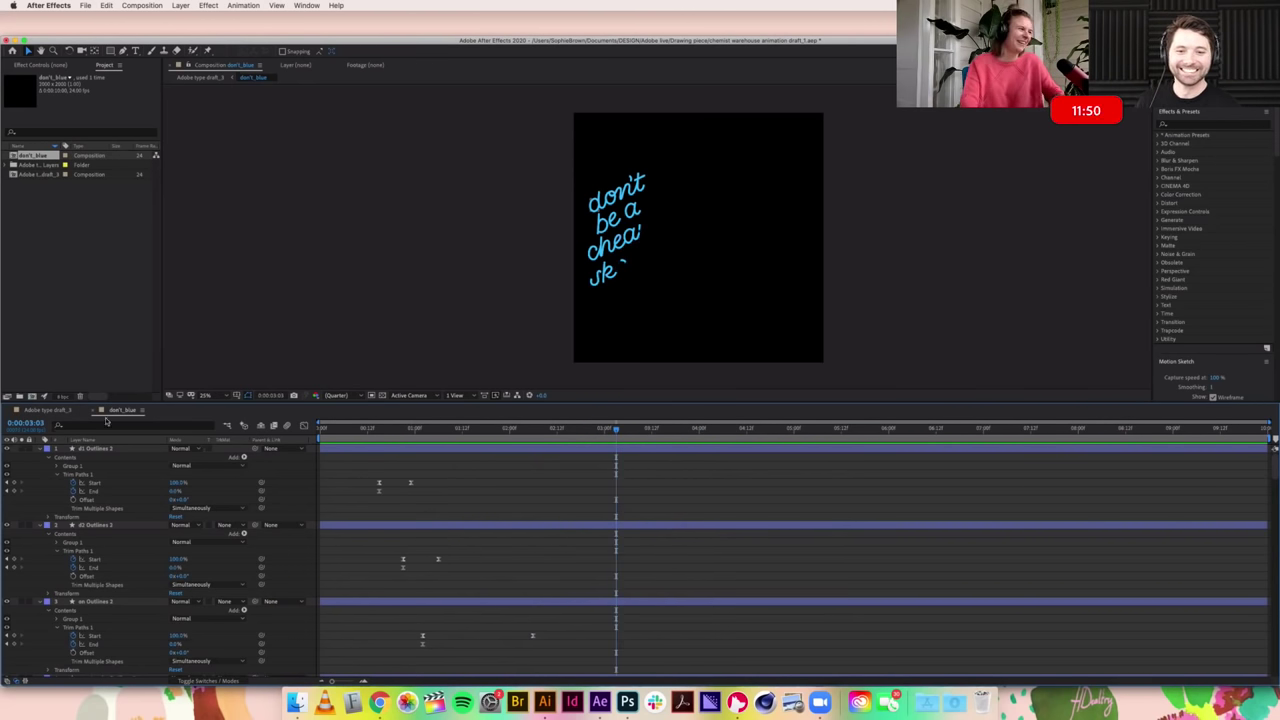
# Step: Return to the Adobe type draft_3 composition and save the project under the new name chemist warehouse animation draft_2.aep
pyautogui.click(45, 410)
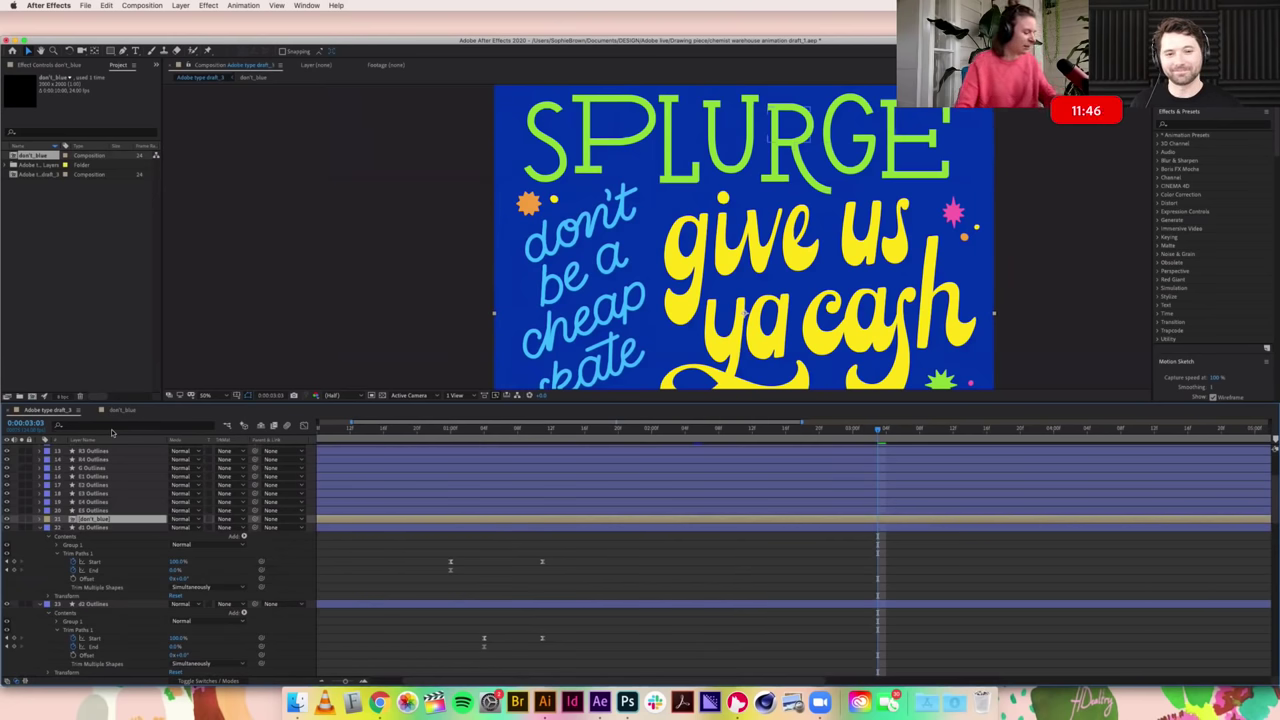
pyautogui.press('super+shift+s')
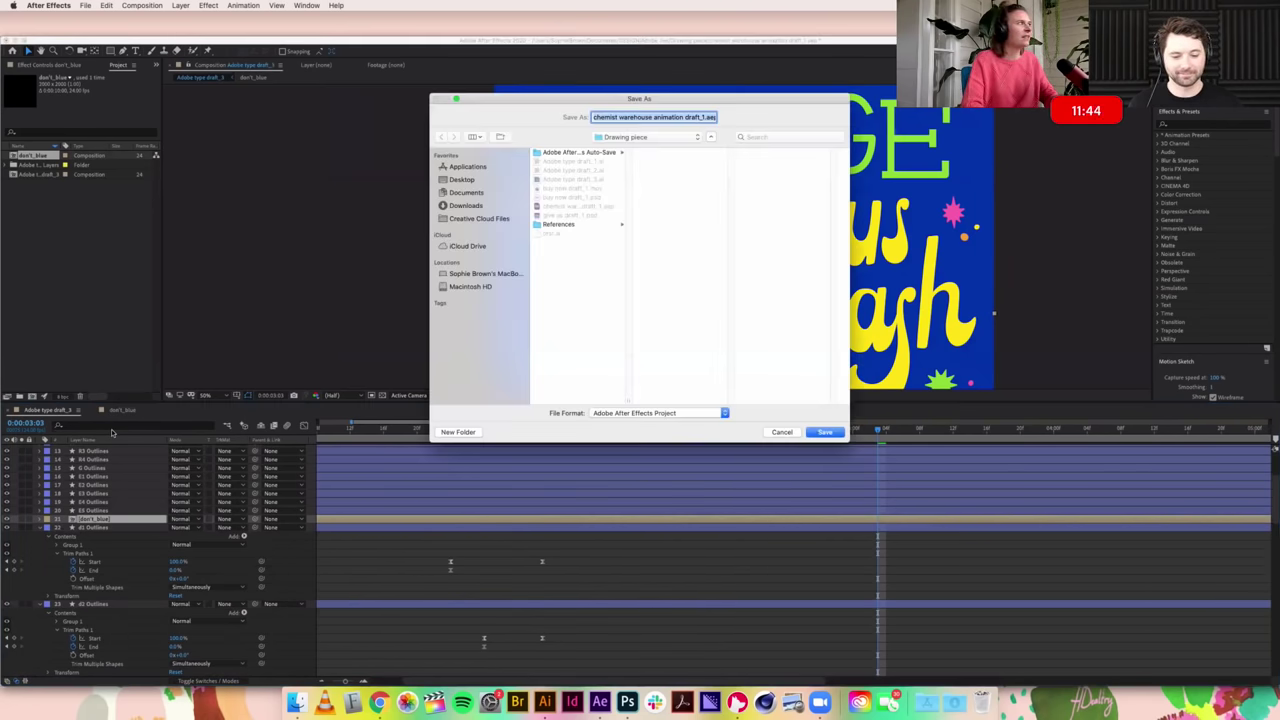
pyautogui.click(702, 117)
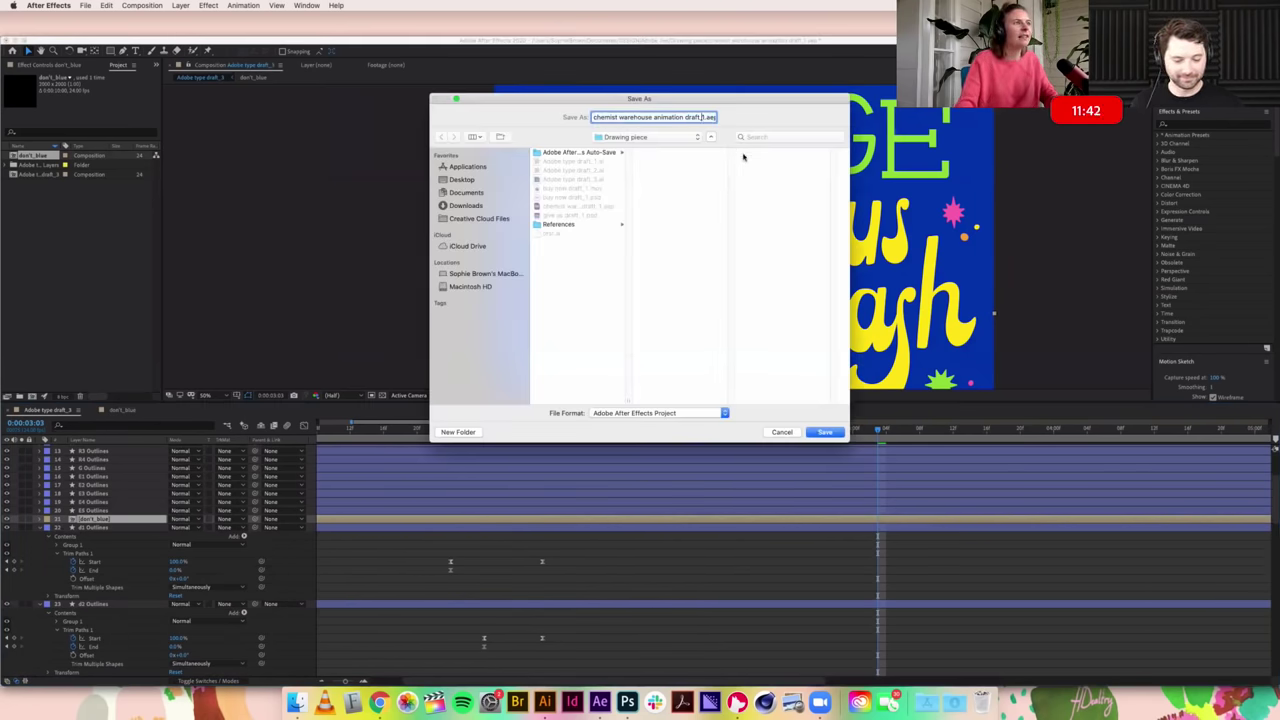
pyautogui.press('BackSpace')
pyautogui.write('2')
pyautogui.press('Return')
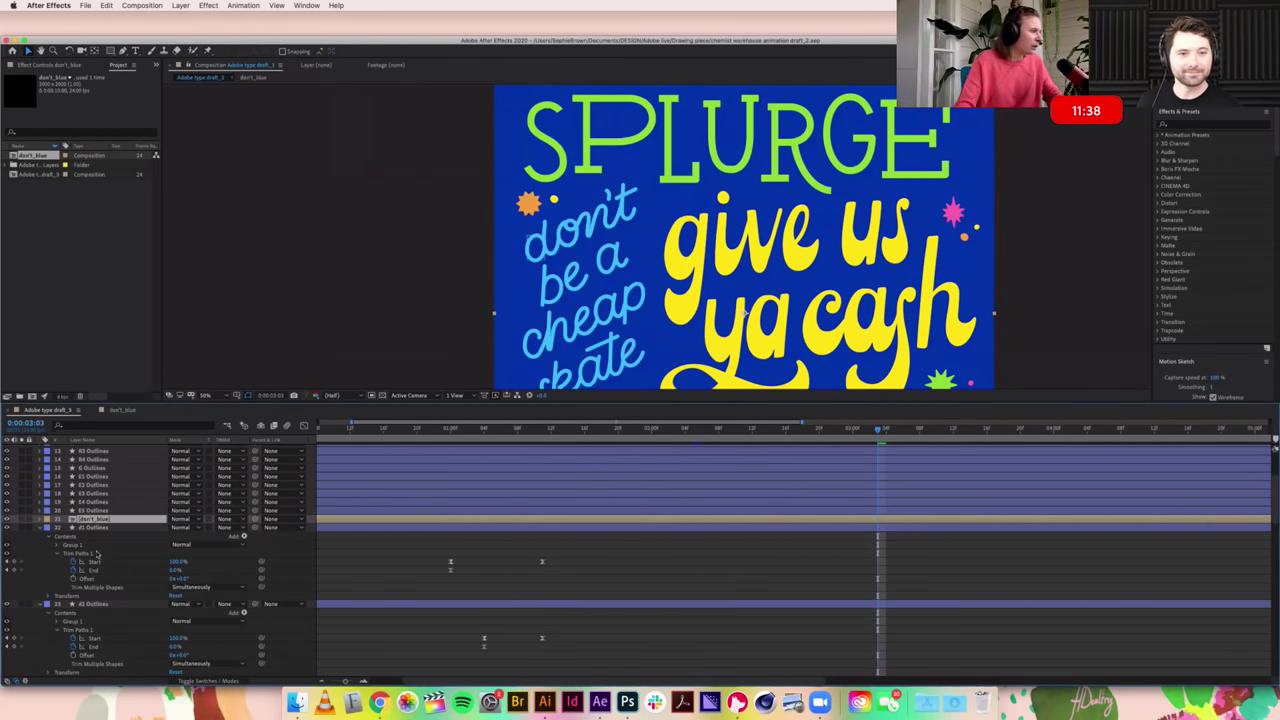
# Step: Delete Trim Paths 1 from the d1 Outlines, d2 Outlines and on Outlines layers
pyautogui.click(100, 553)
pyautogui.press('Delete')
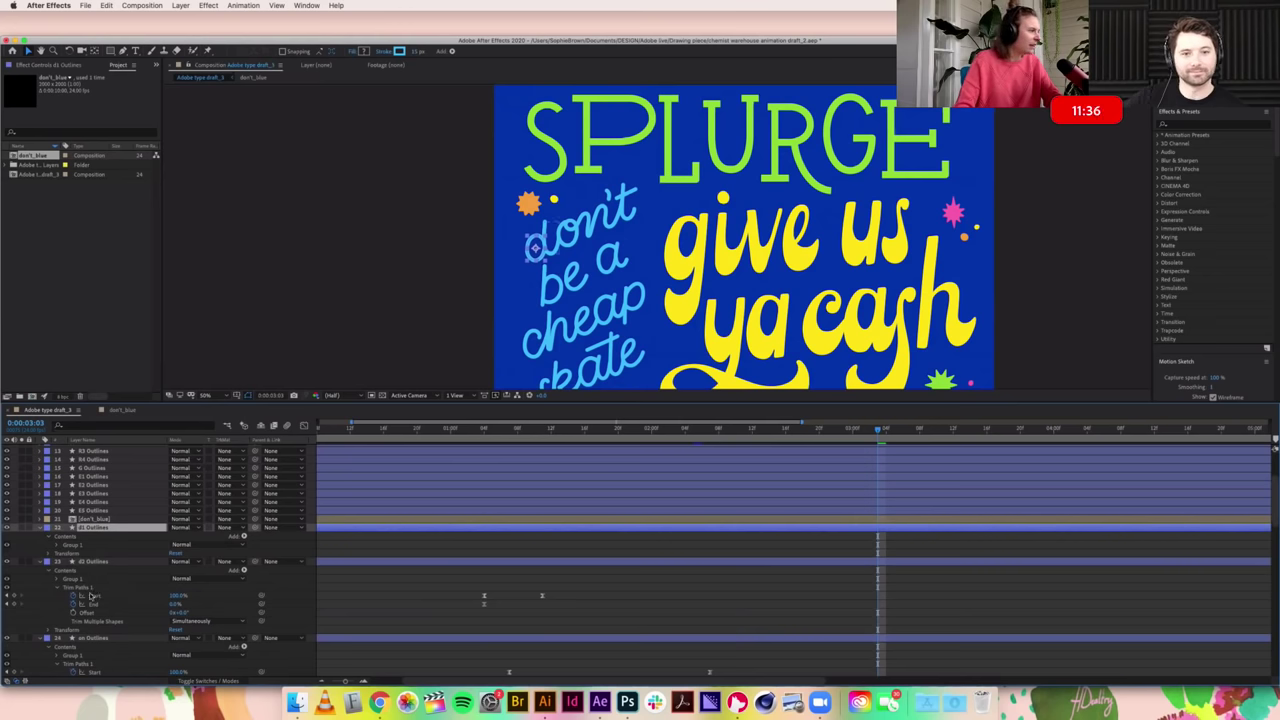
pyautogui.click(82, 588)
pyautogui.press('Delete')
pyautogui.click(93, 623)
pyautogui.press('Delete')
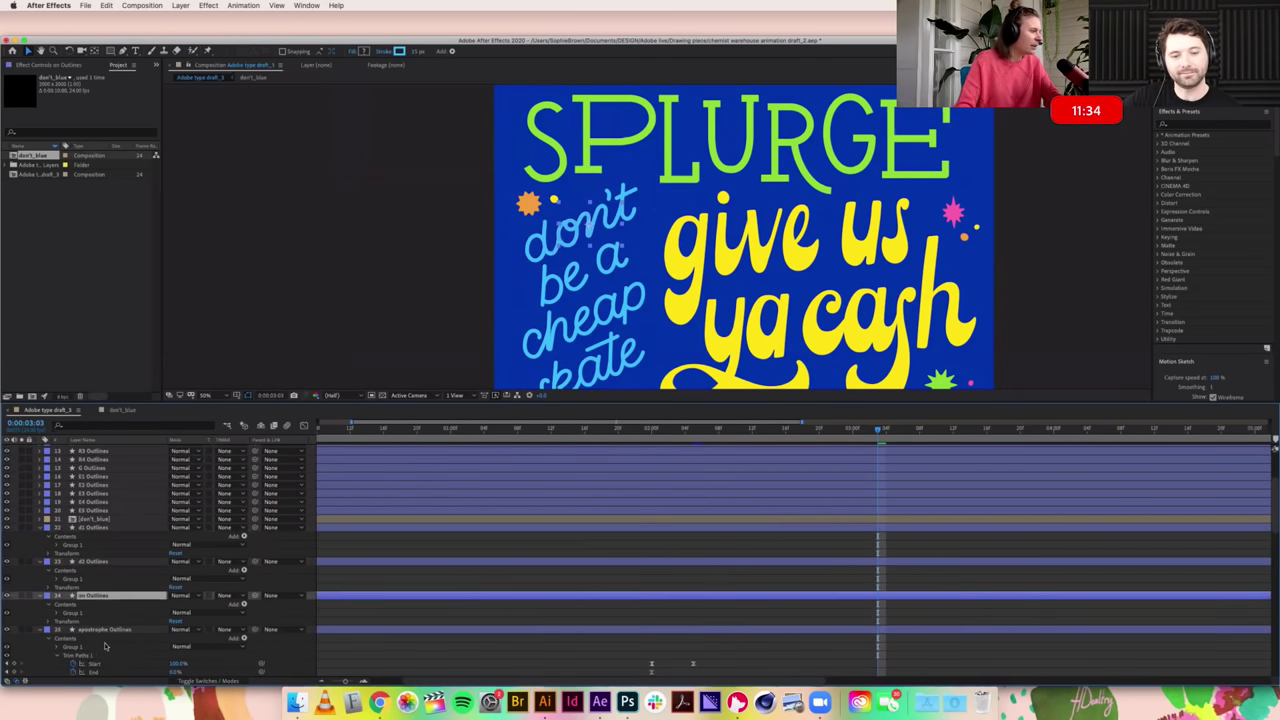
# Step: Delete Trim Paths 1 from the apostrophe Outlines, t1 Outlines and t2 Outlines layers
pyautogui.scroll(-1, 90, 656)
pyautogui.click(84, 632)
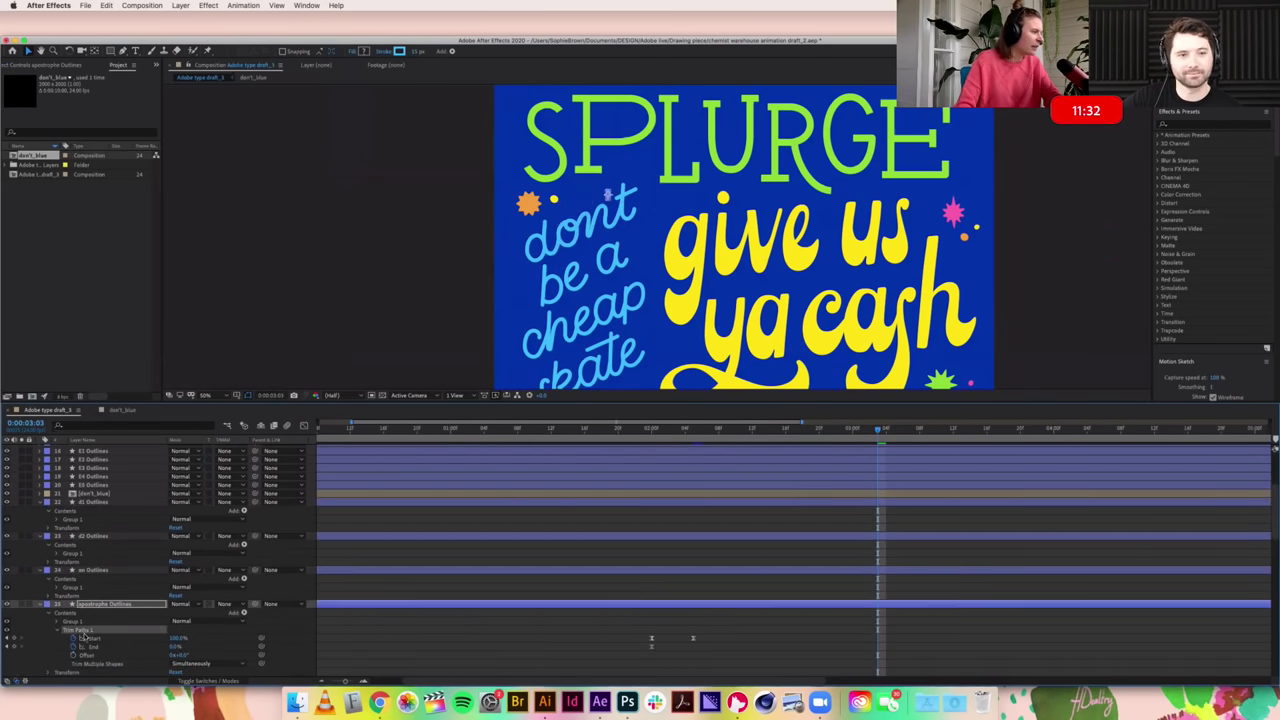
pyautogui.press('Delete')
pyautogui.scroll(-1, 97, 645)
pyautogui.click(86, 639)
pyautogui.press('Delete')
pyautogui.scroll(-1, 88, 645)
pyautogui.click(86, 648)
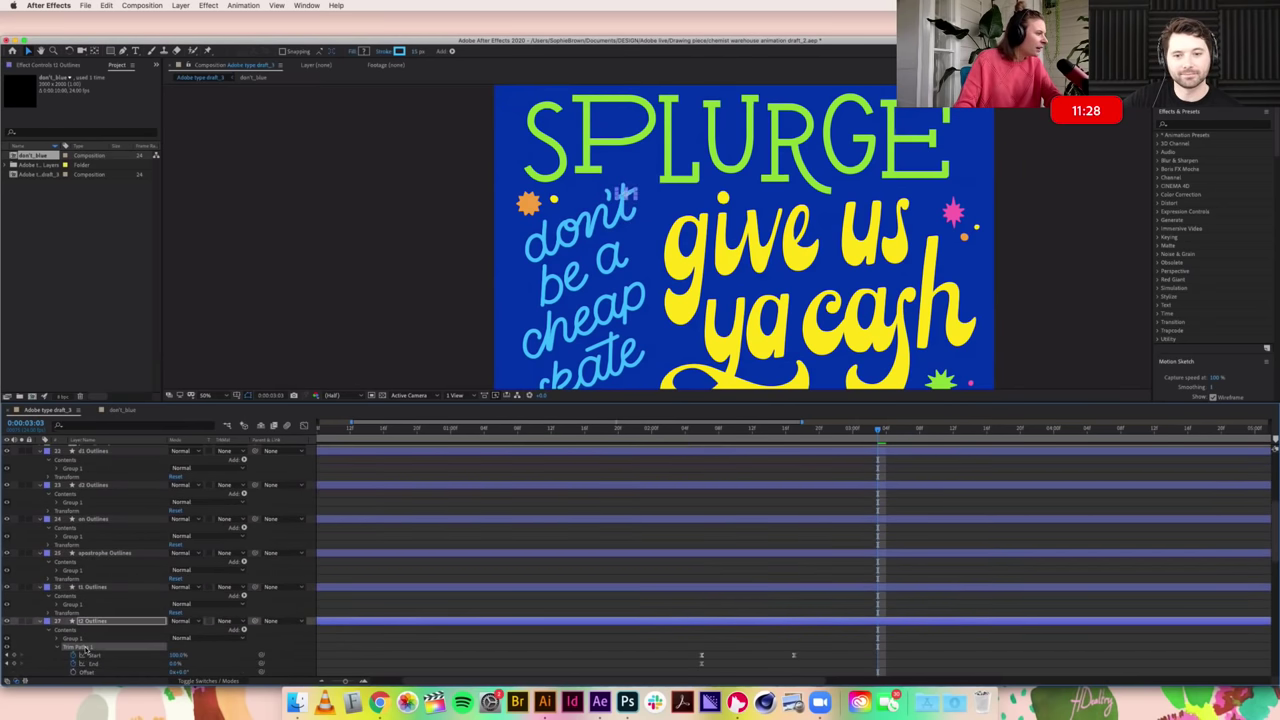
pyautogui.press('Delete')
# Step: Collapse the properties of the six layers from d1 Outlines to t2 Outlines and select the don't_blue layer
pyautogui.scroll(-1, 83, 634)
pyautogui.scroll(1, 85, 520)
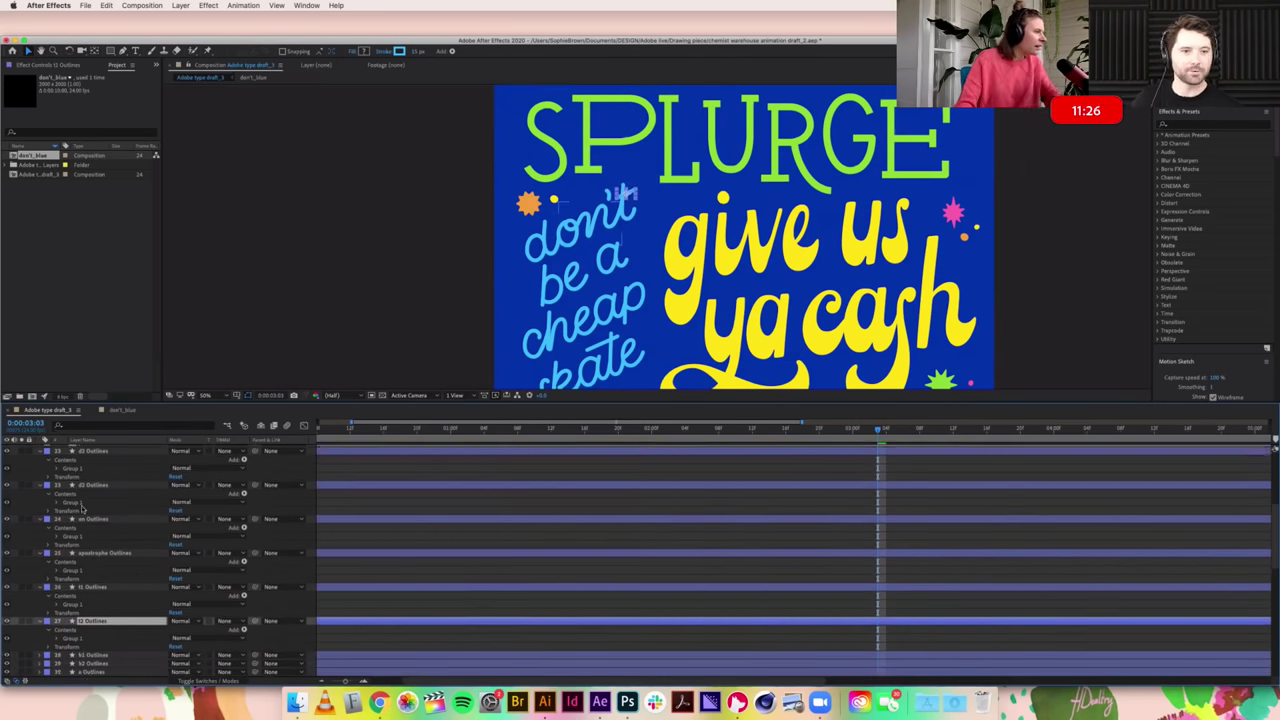
pyautogui.keyDown('shift'); pyautogui.click(48, 469); pyautogui.keyUp('shift')
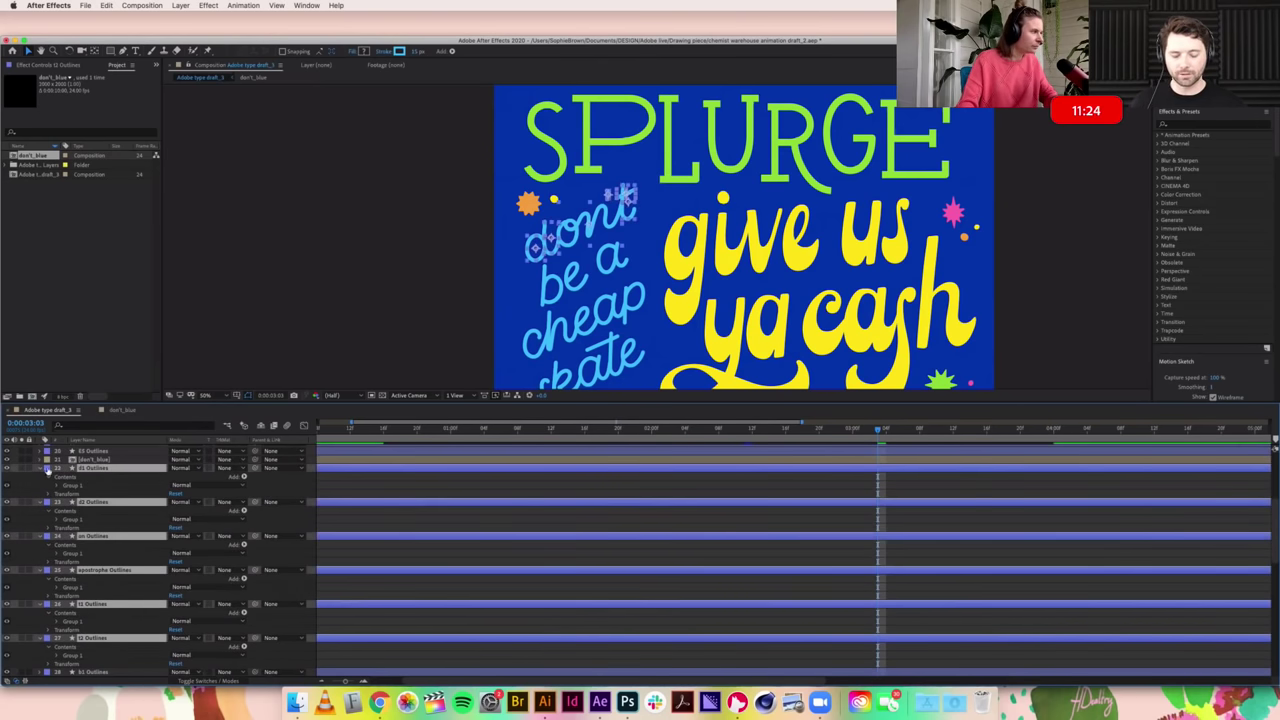
pyautogui.click(42, 470)
pyautogui.click(90, 460)
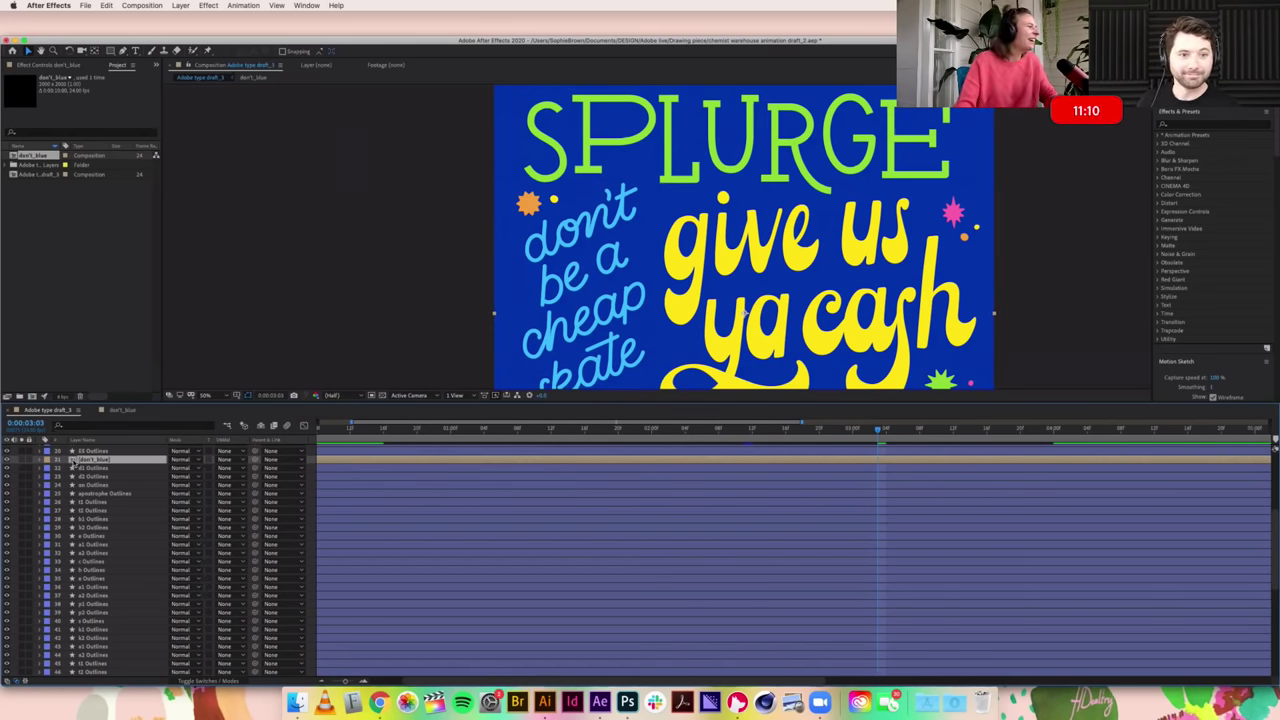
# Step: Open the don't_blue composition, look through its animated outline layers and select all of them
pyautogui.doubleClick(80, 459)
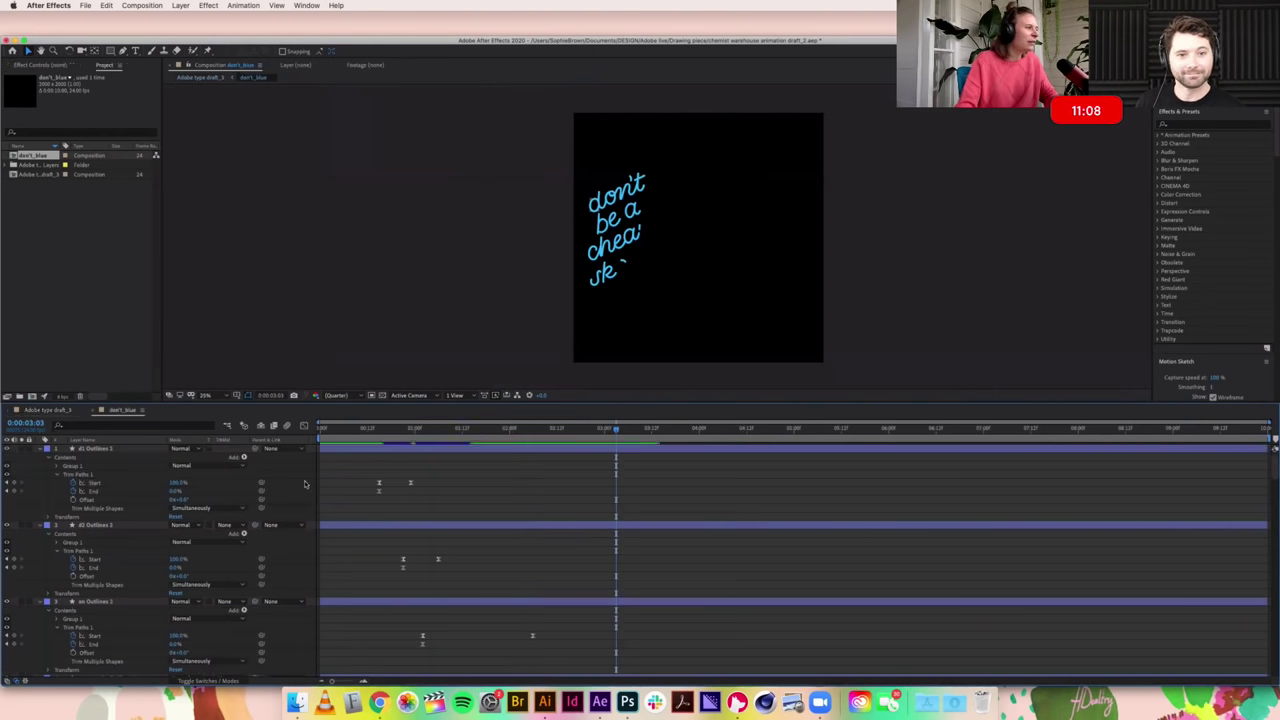
pyautogui.click(116, 449)
pyautogui.scroll(-8, 130, 520)
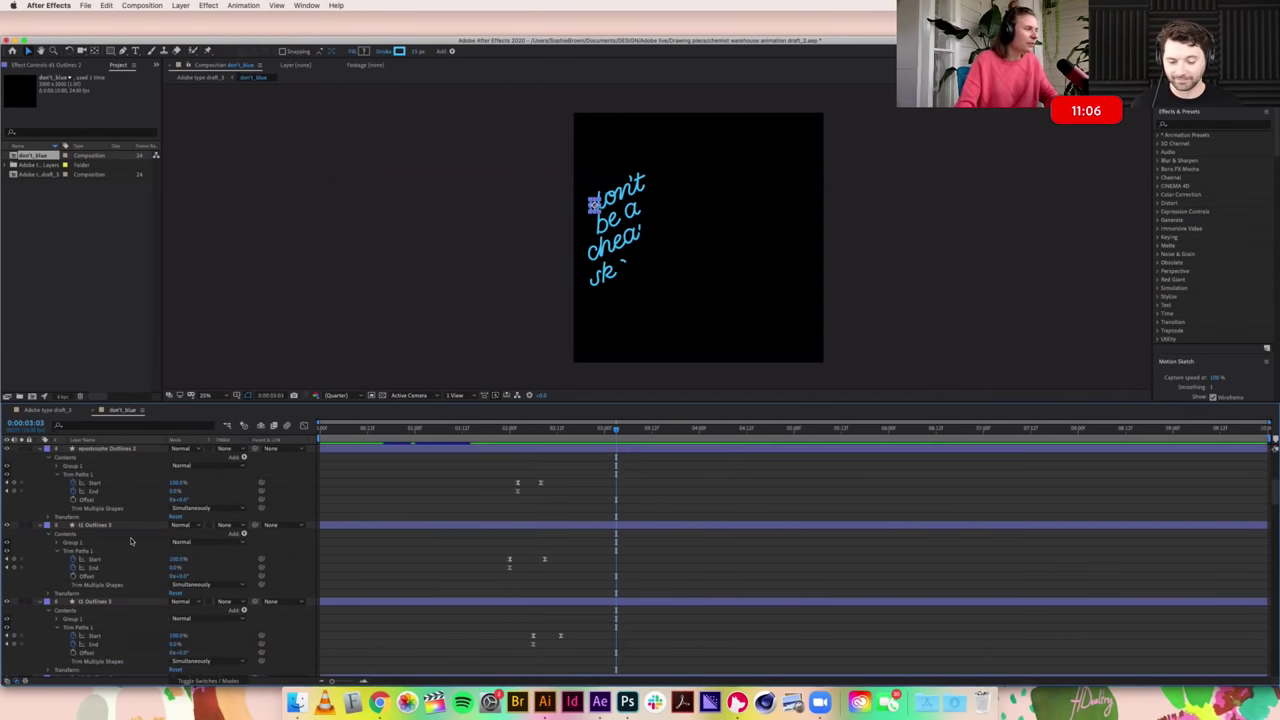
pyautogui.scroll(-6, 130, 541)
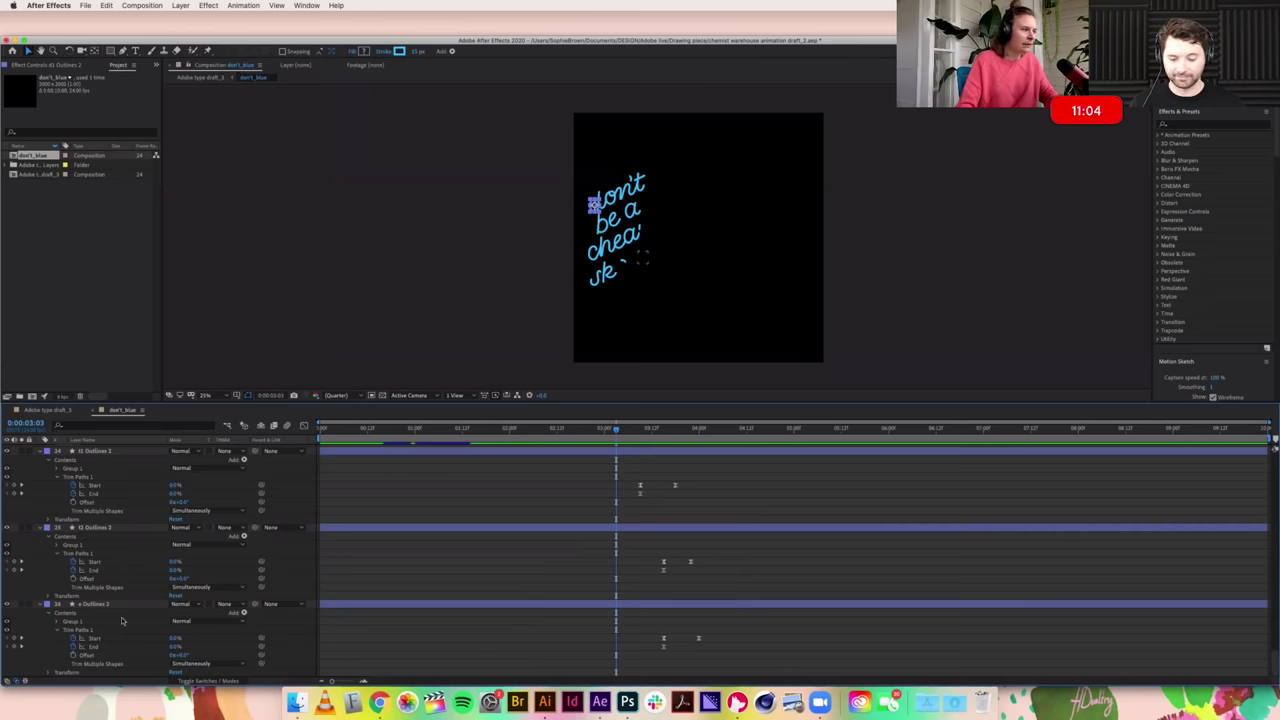
pyautogui.press('super+a')
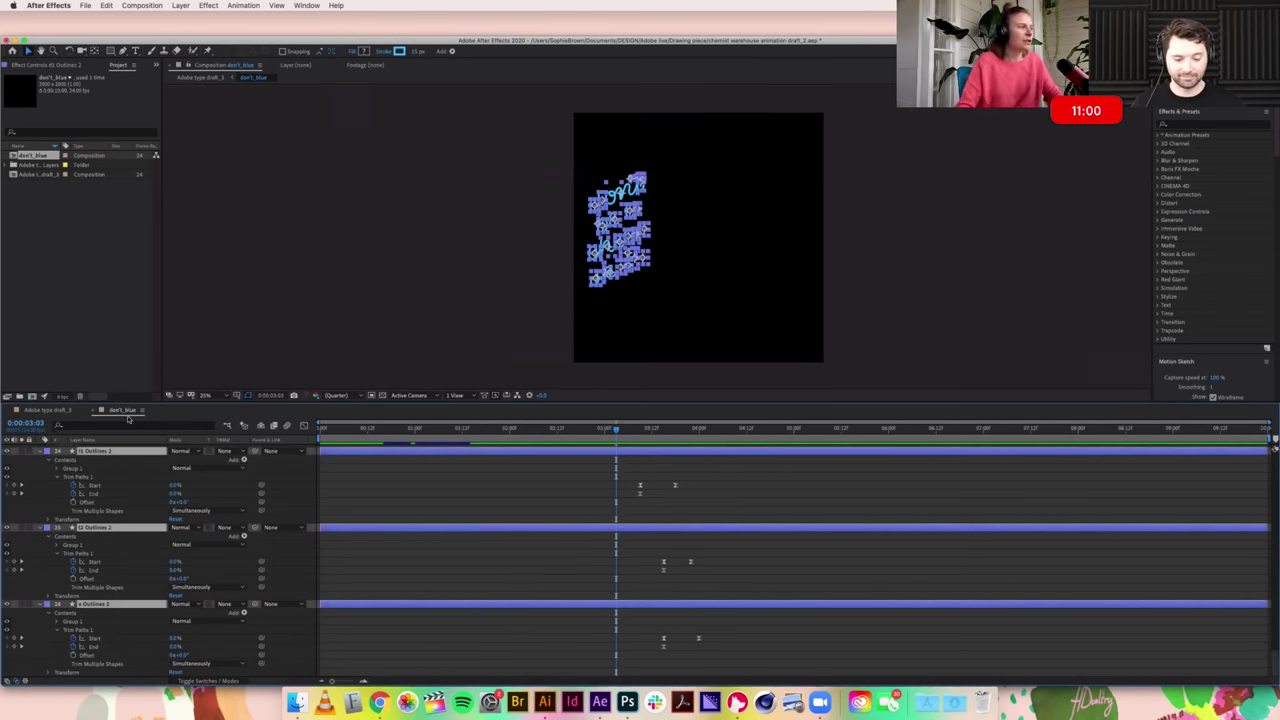
# Step: Return to the Adobe type draft_3 composition and select the layers from d1 Outlines through t2 Outlines
pyautogui.click(60, 411)
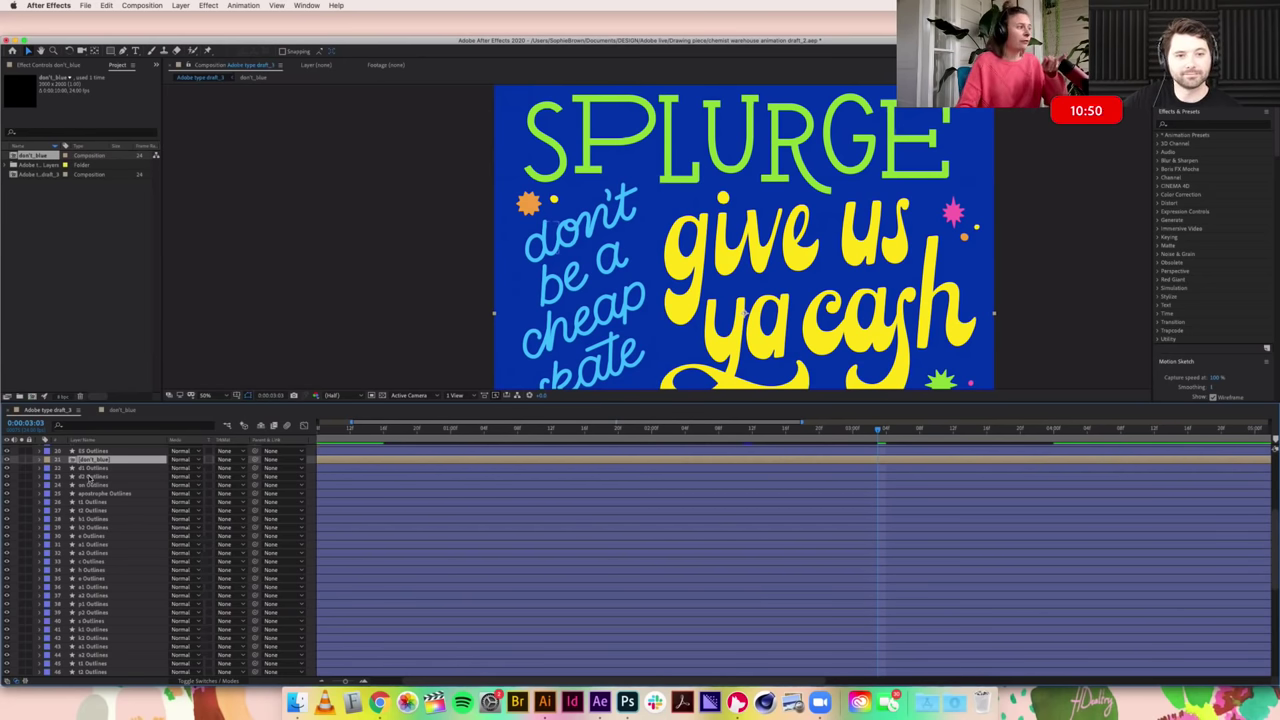
pyautogui.click(90, 468)
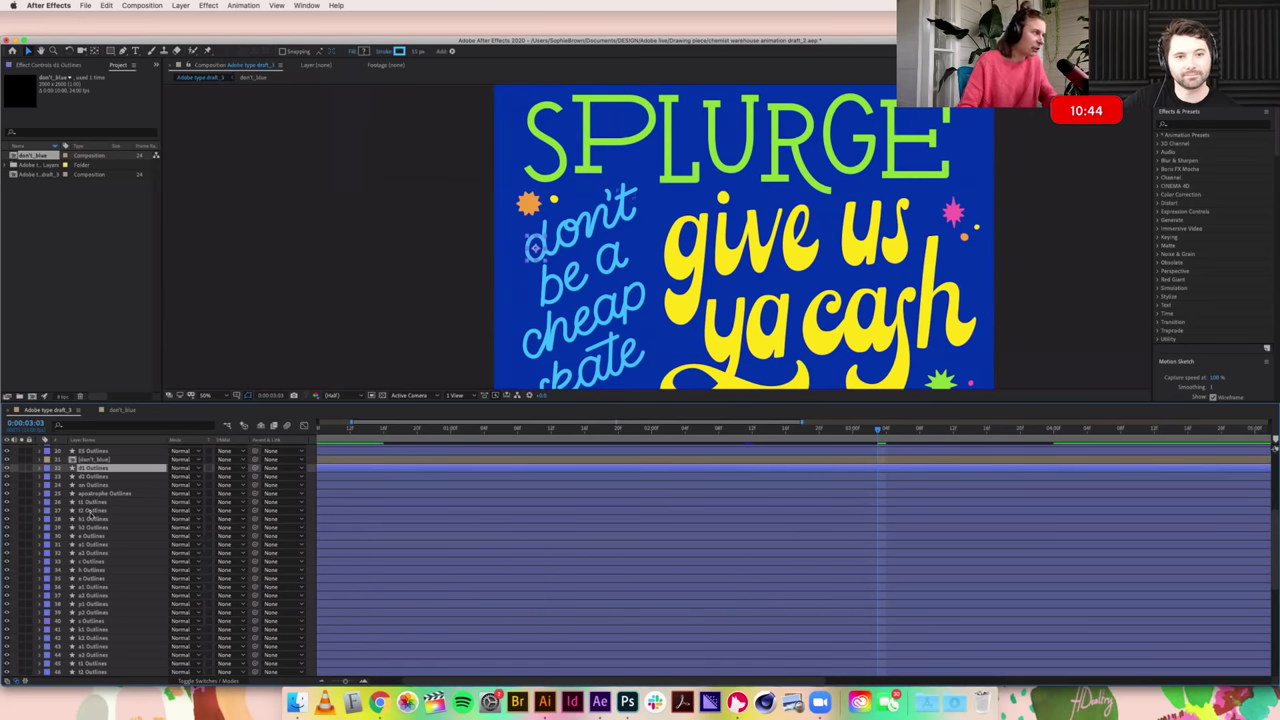
pyautogui.keyDown('shift'); pyautogui.click(91, 513); pyautogui.keyUp('shift')
pyautogui.rightClick(91, 513)
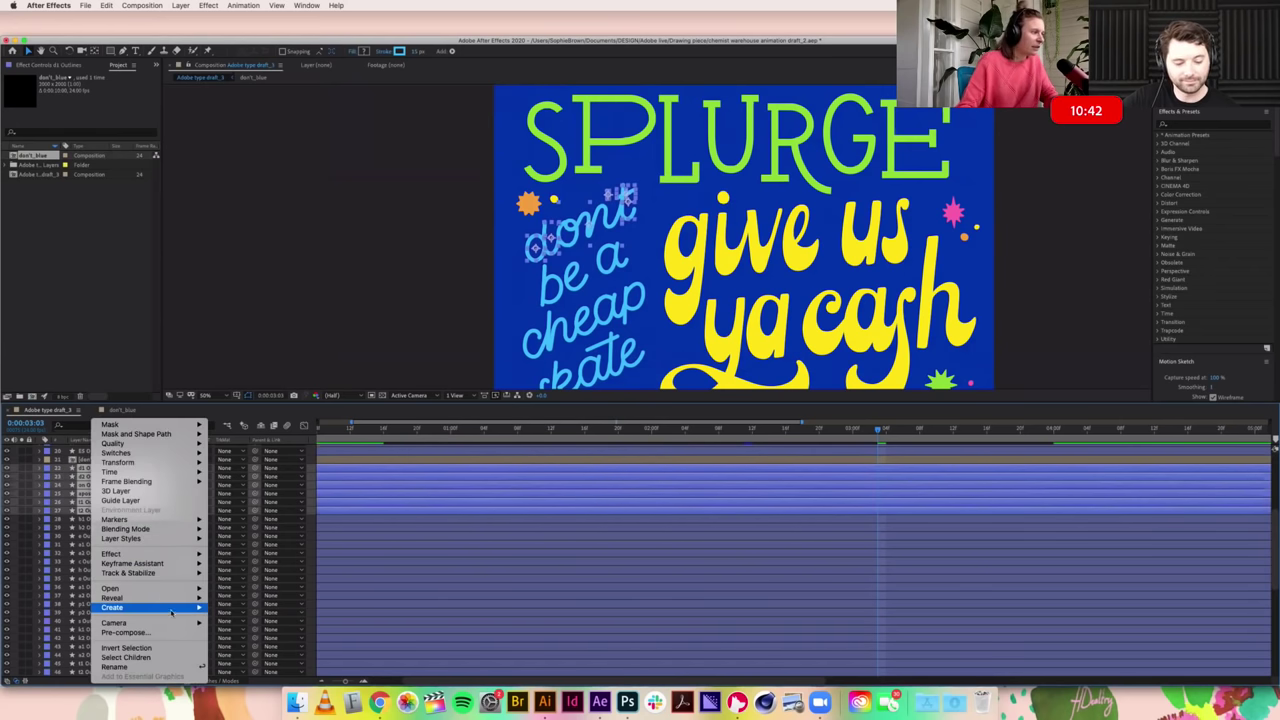
pyautogui.moveTo(161, 588)
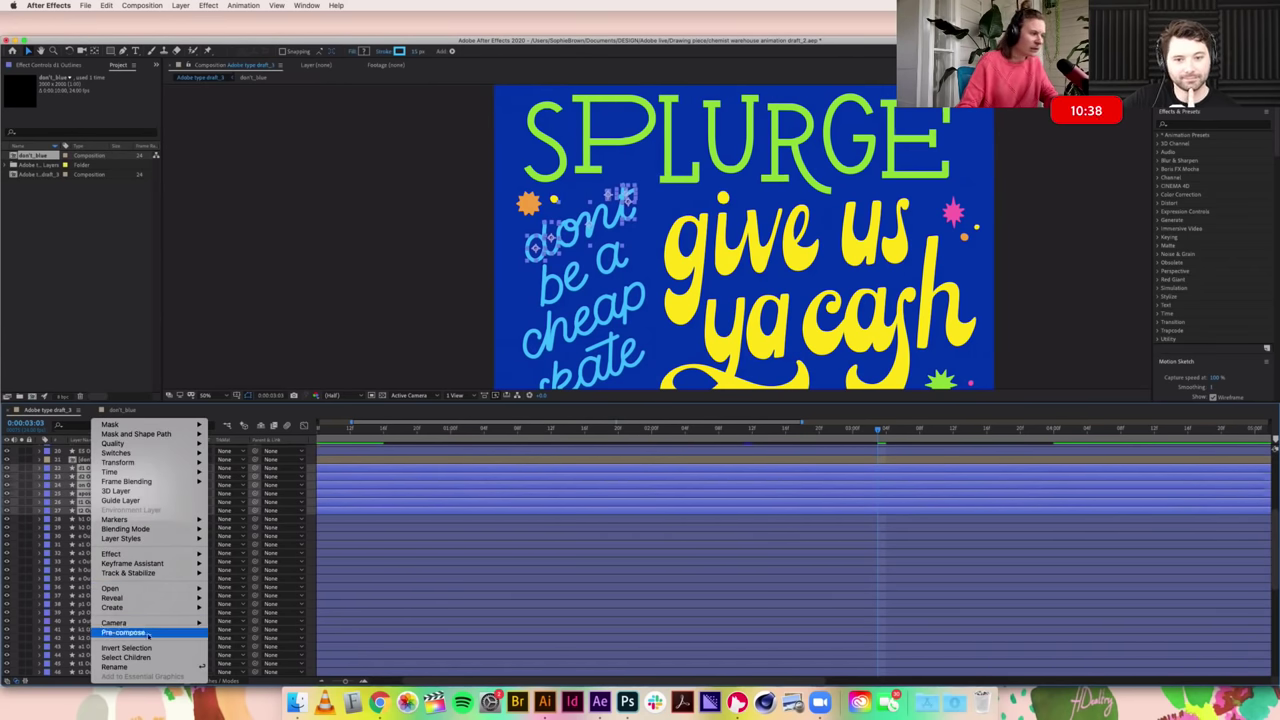
pyautogui.press('Escape')
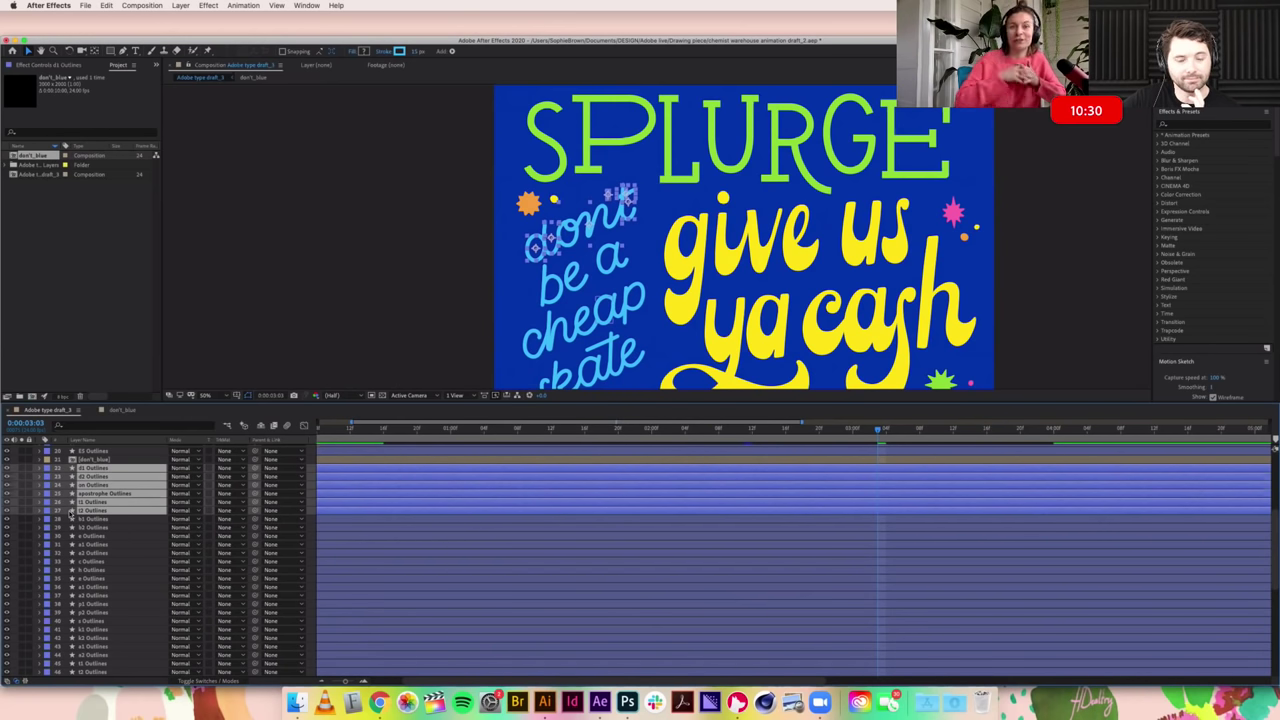
# Step: Open the don't_blue composition, then switch to Illustrator and copy the fill hex code of the pink star beside "give us"
pyautogui.doubleClick(117, 460)
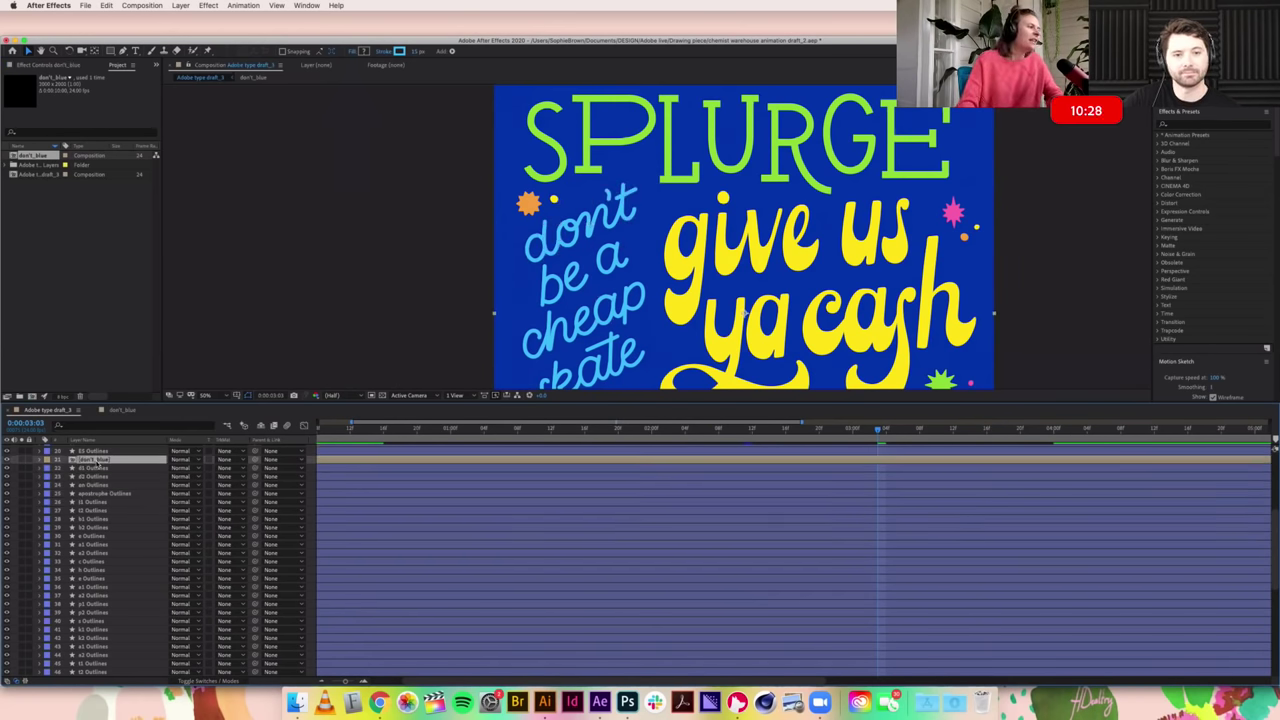
pyautogui.scroll(20, 138, 502)
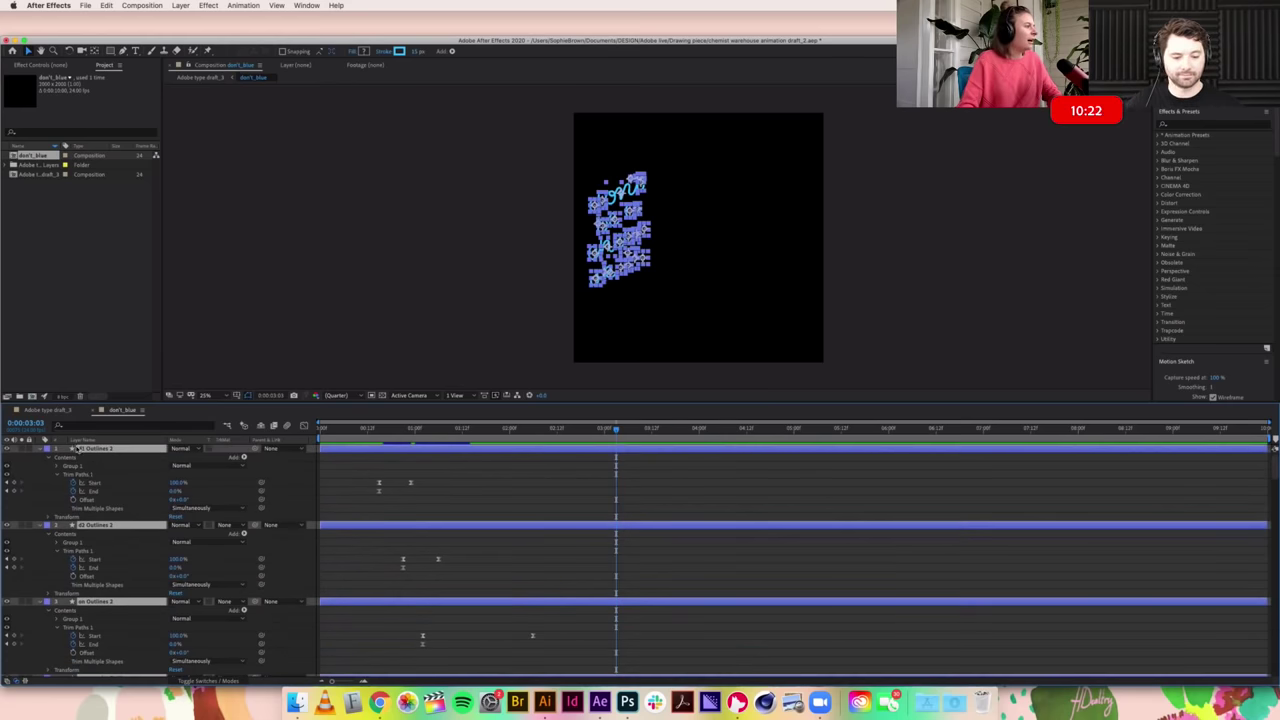
pyautogui.click(545, 701)
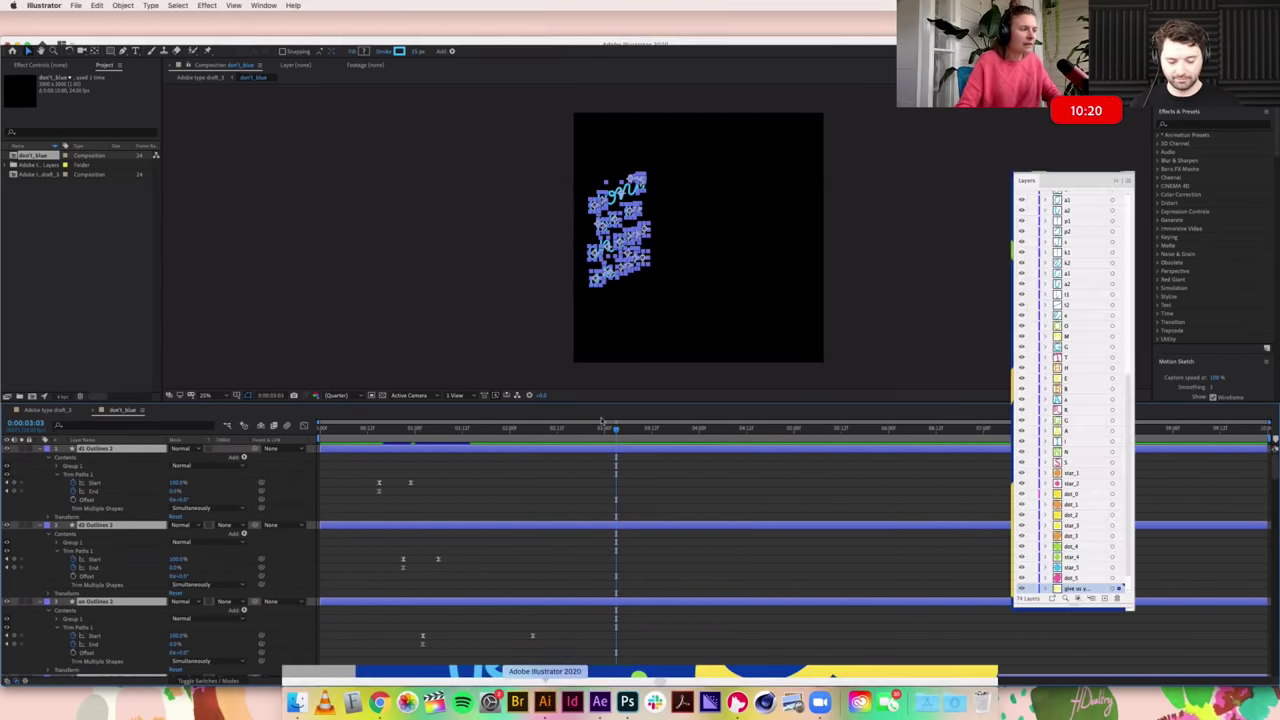
pyautogui.hscroll(10, 764, 258)
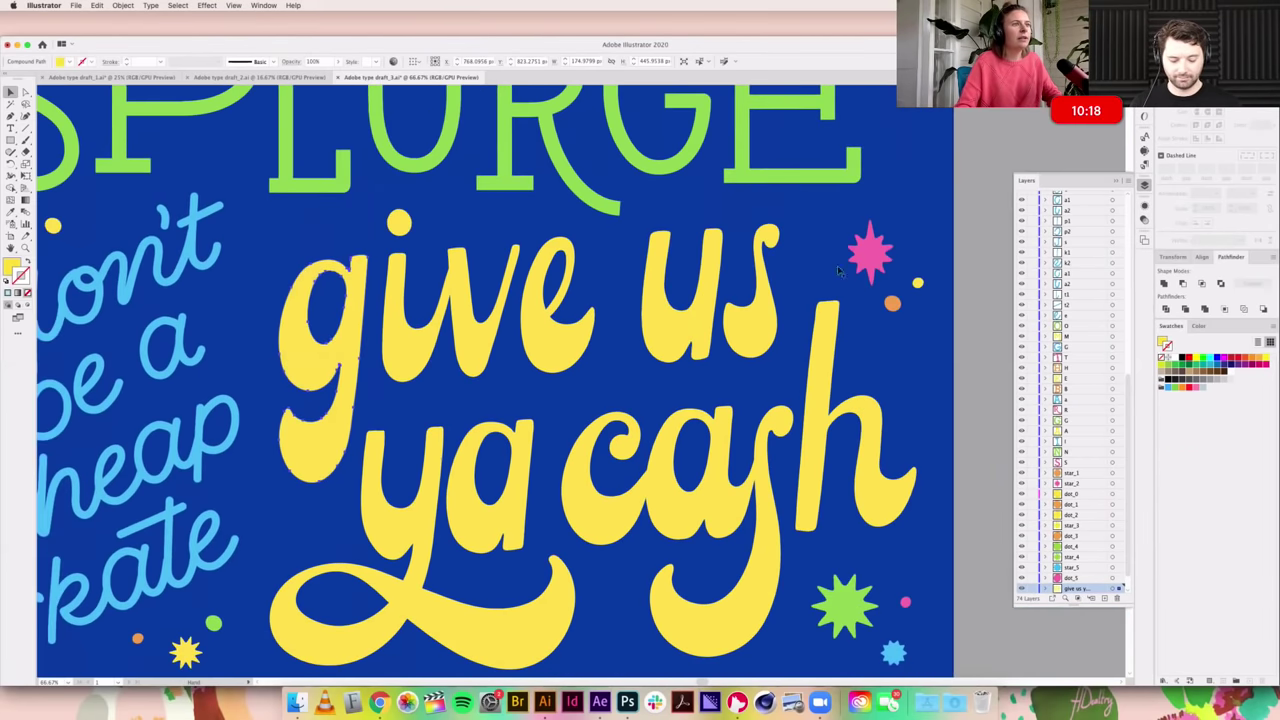
pyautogui.press('super+shift+a')
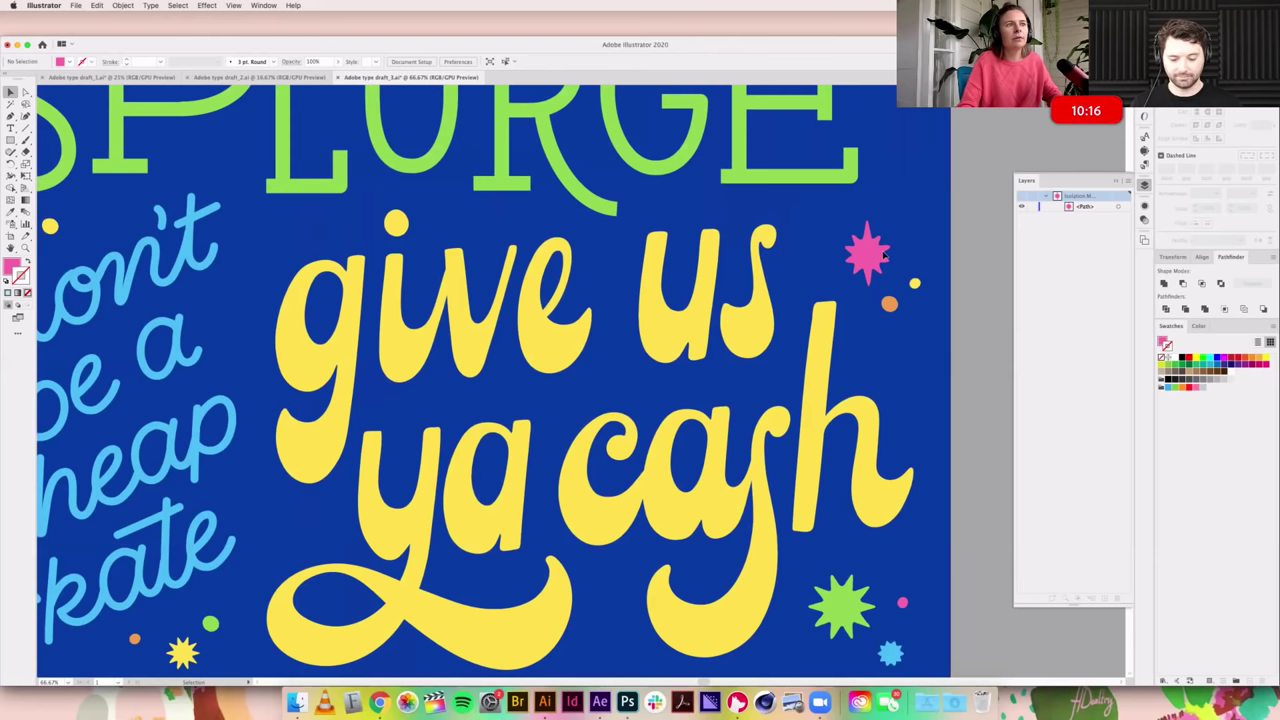
pyautogui.click(866, 250)
pyautogui.doubleClick(12, 266)
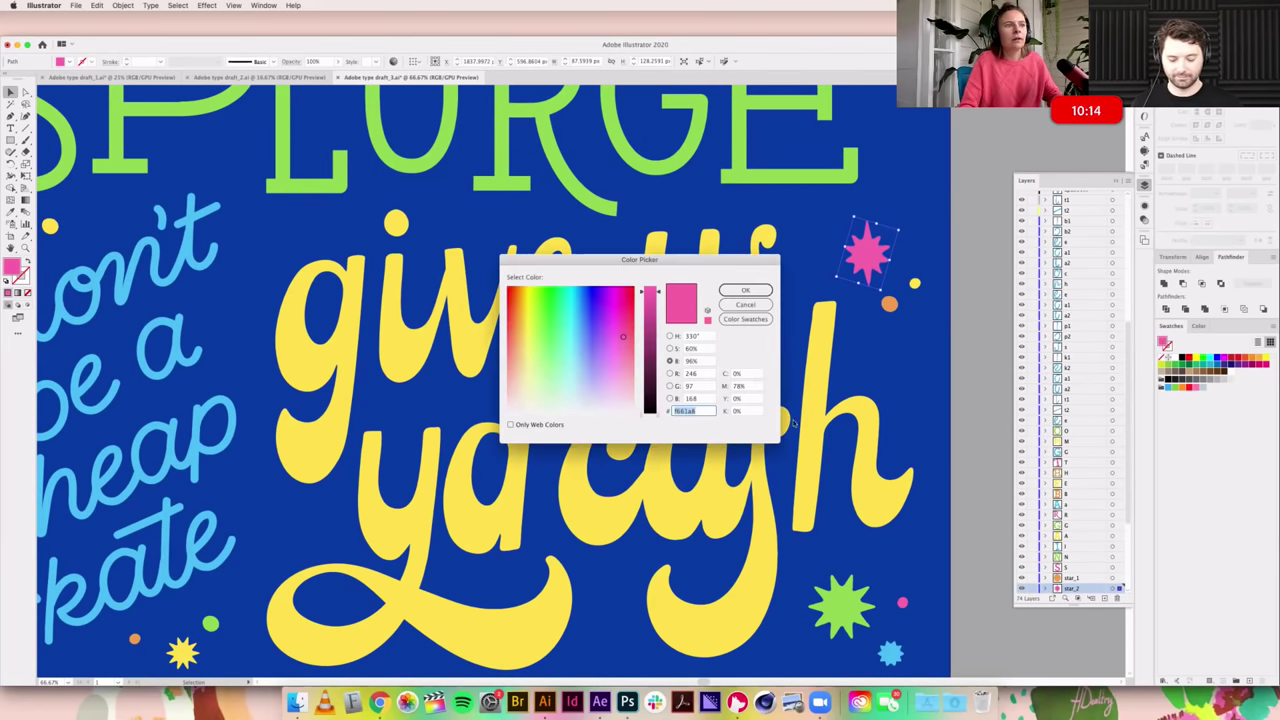
pyautogui.click(742, 304)
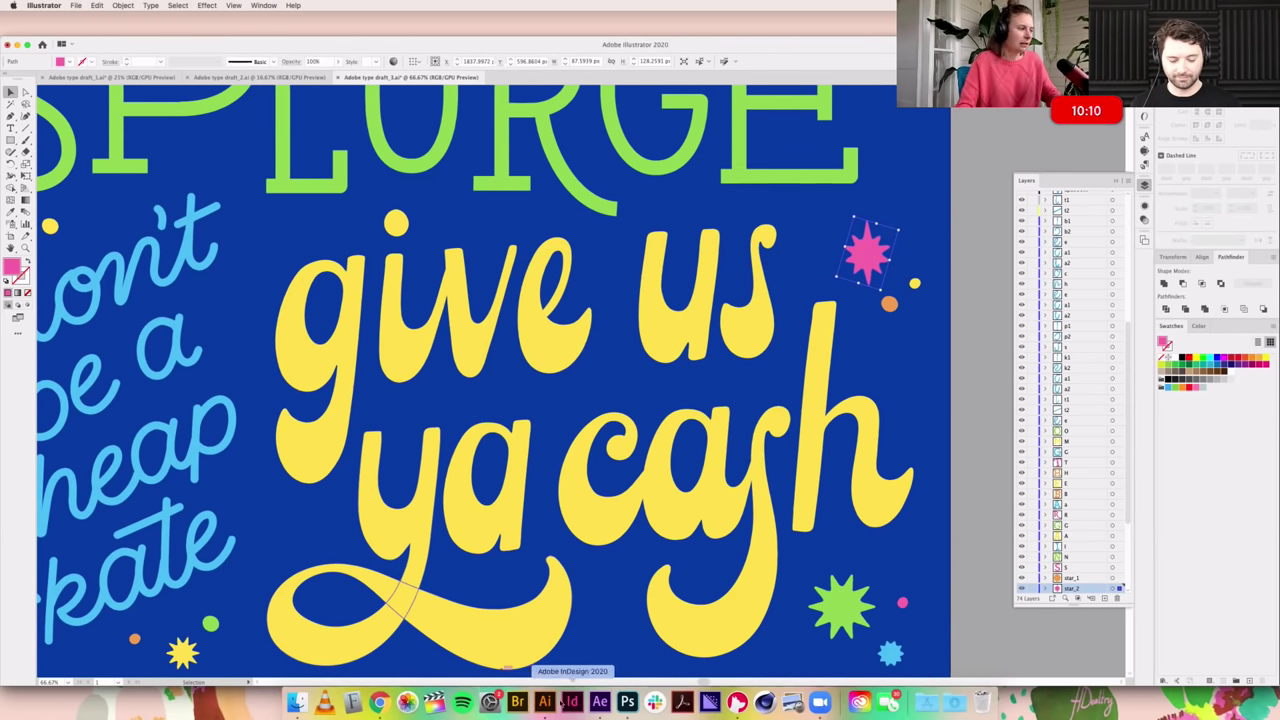
# Step: Return to After Effects and set the stroke colour of all the selected don't_blue outline layers to F661A8
pyautogui.click(599, 702)
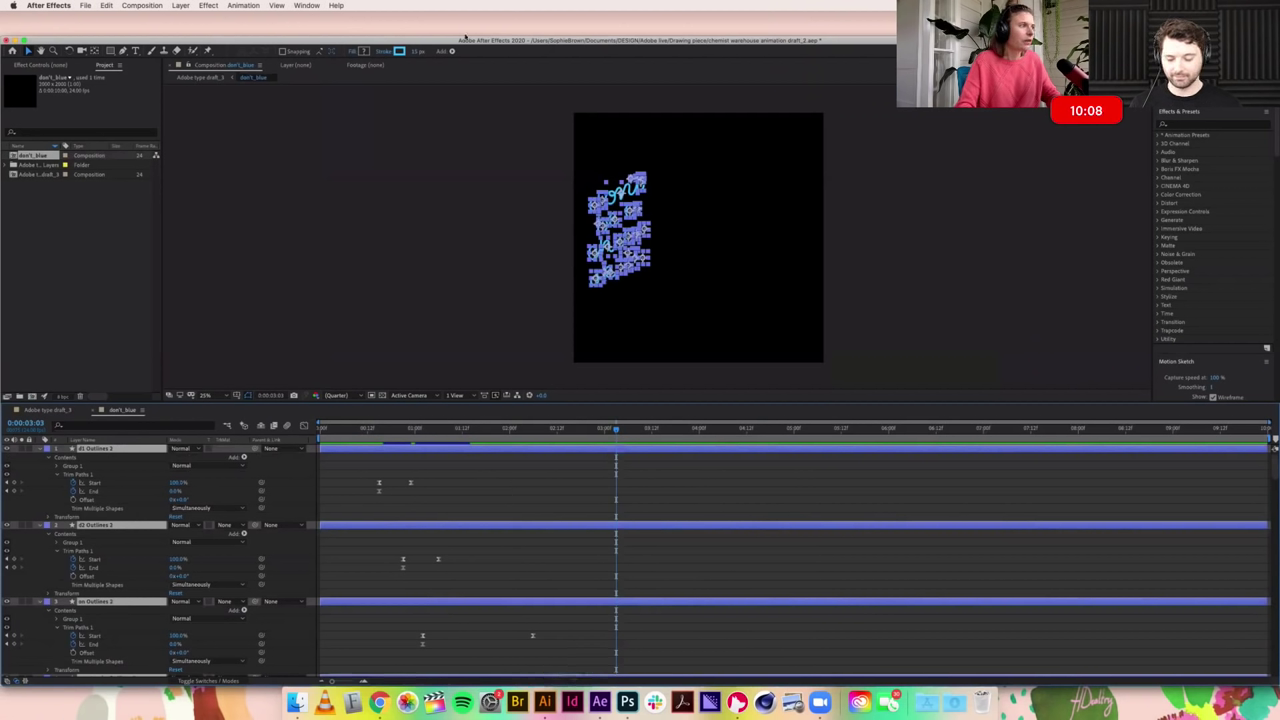
pyautogui.click(399, 51)
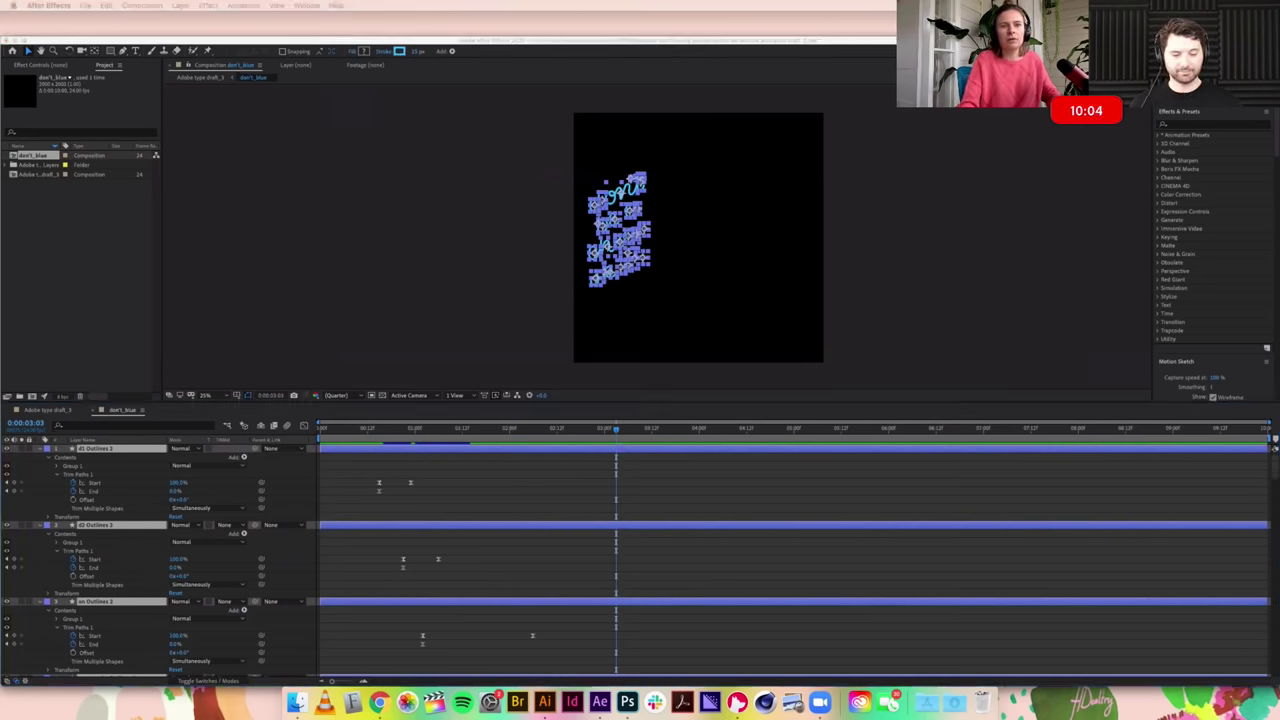
pyautogui.moveTo(976, 144)
pyautogui.mouseDown()
pyautogui.moveTo(531, 244)
pyautogui.moveTo(462, 224)
pyautogui.mouseUp()
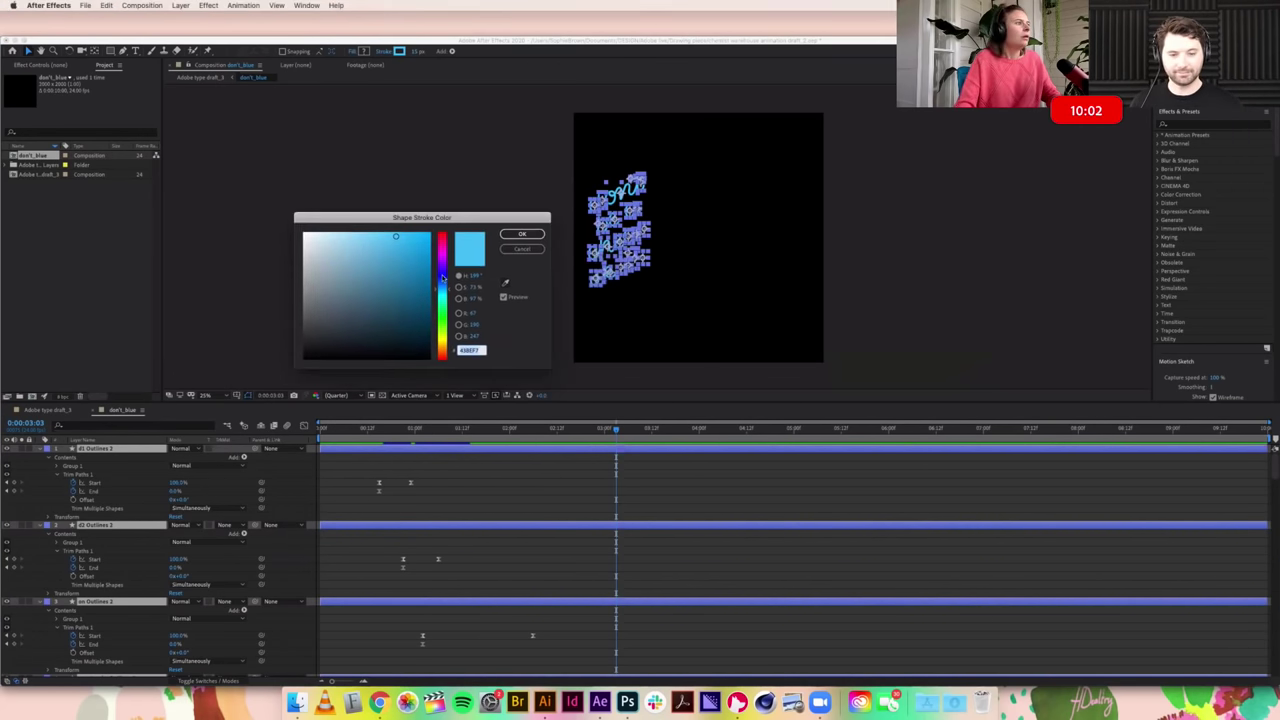
pyautogui.write('F661A8')
pyautogui.press('Tab')
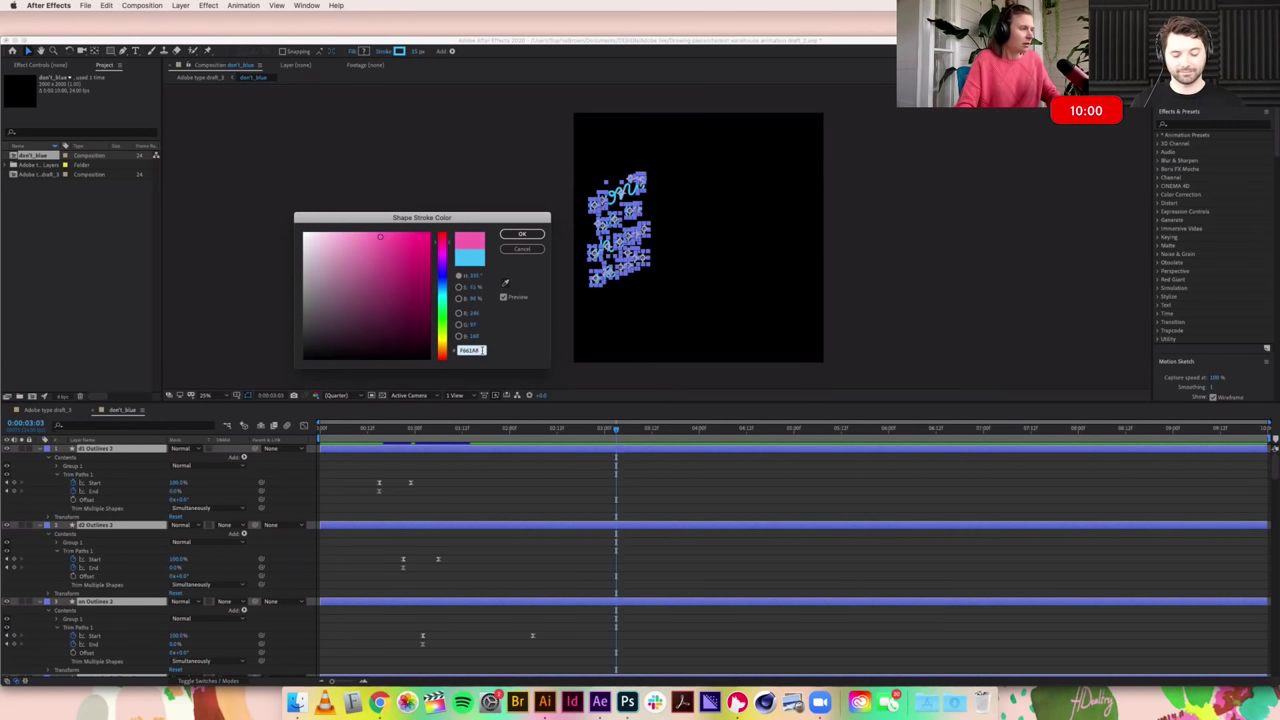
pyautogui.press('Return')
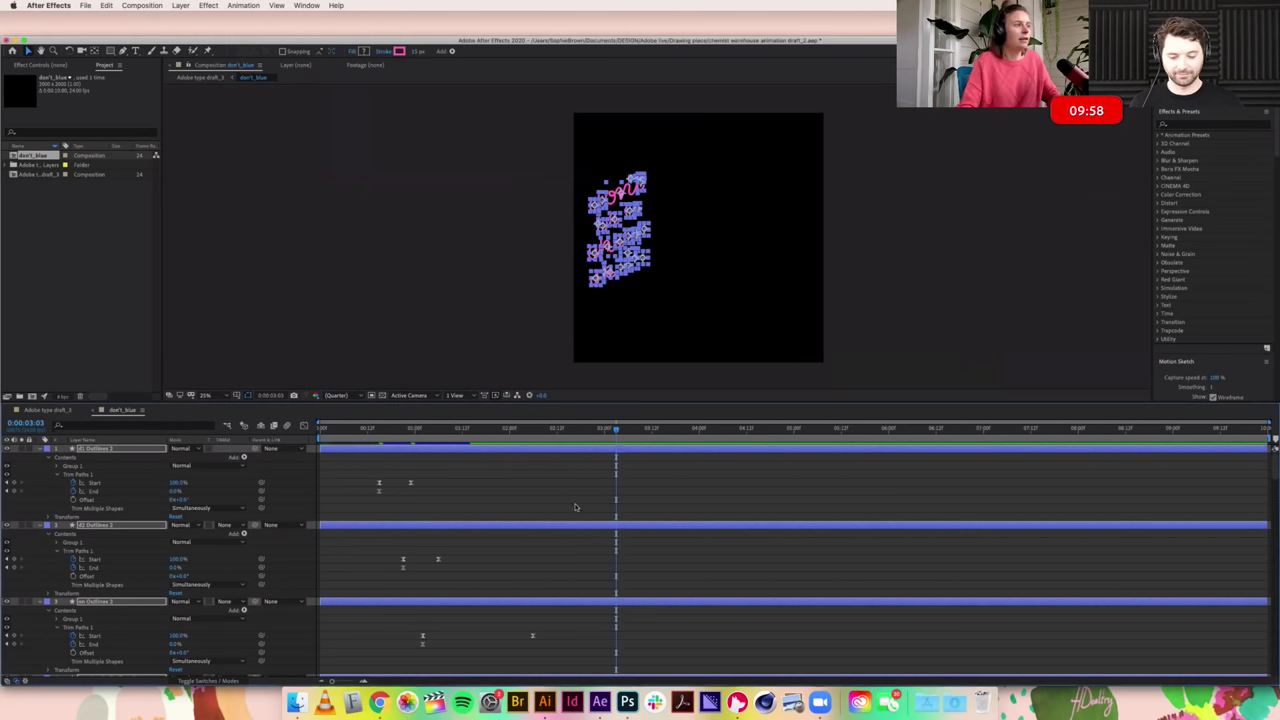
pyautogui.click(573, 483)
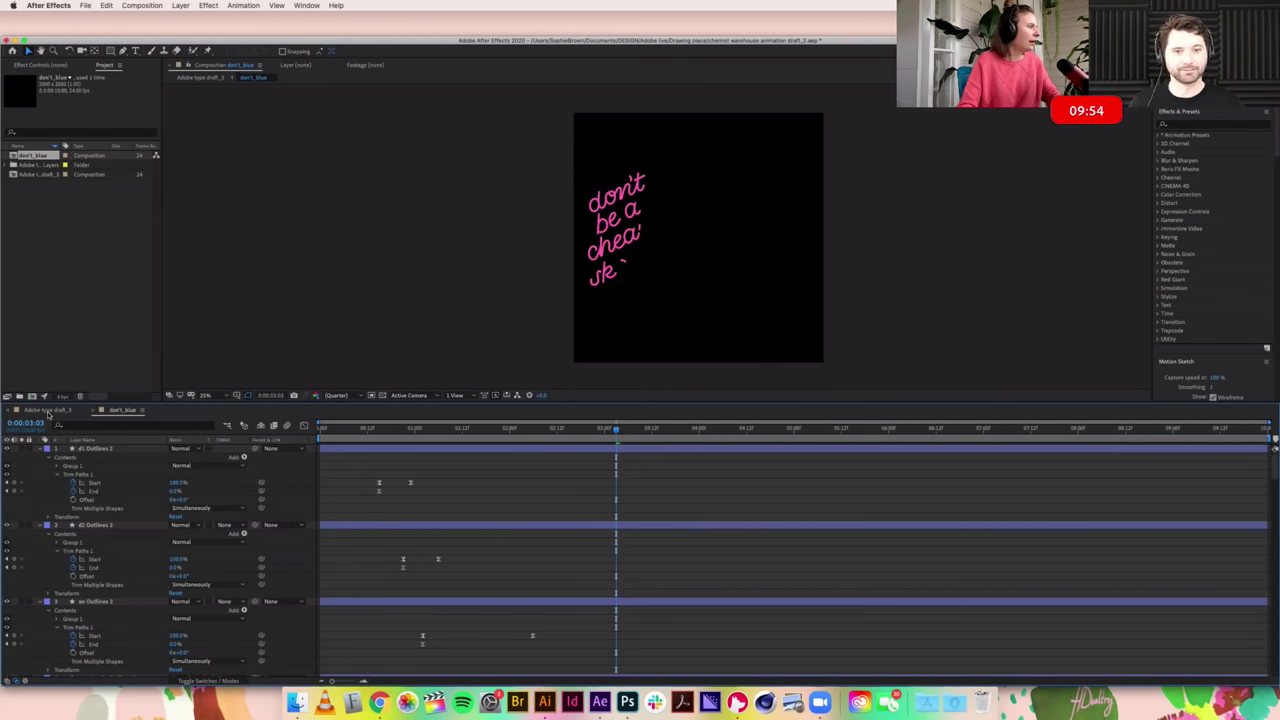
# Step: Return to the Adobe type draft_3 composition and rename the don't_blue layer as "pink cheapskate"
pyautogui.click(47, 412)
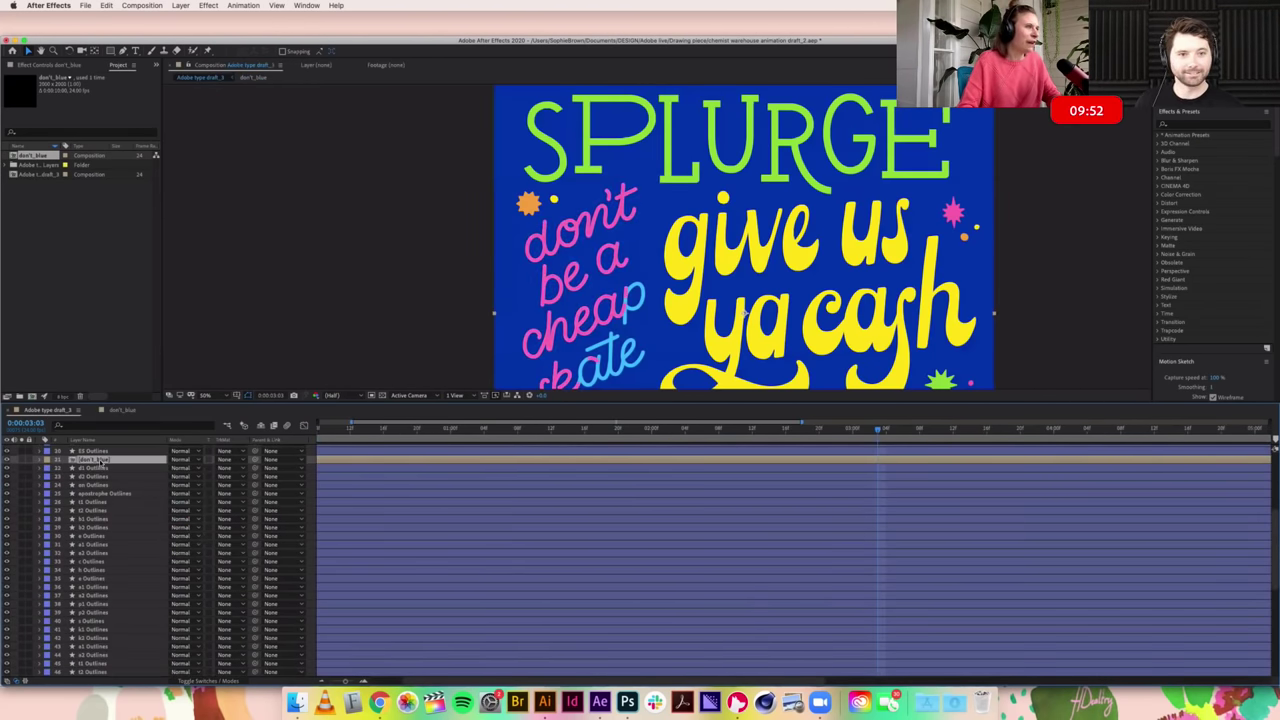
pyautogui.rightClick(101, 460)
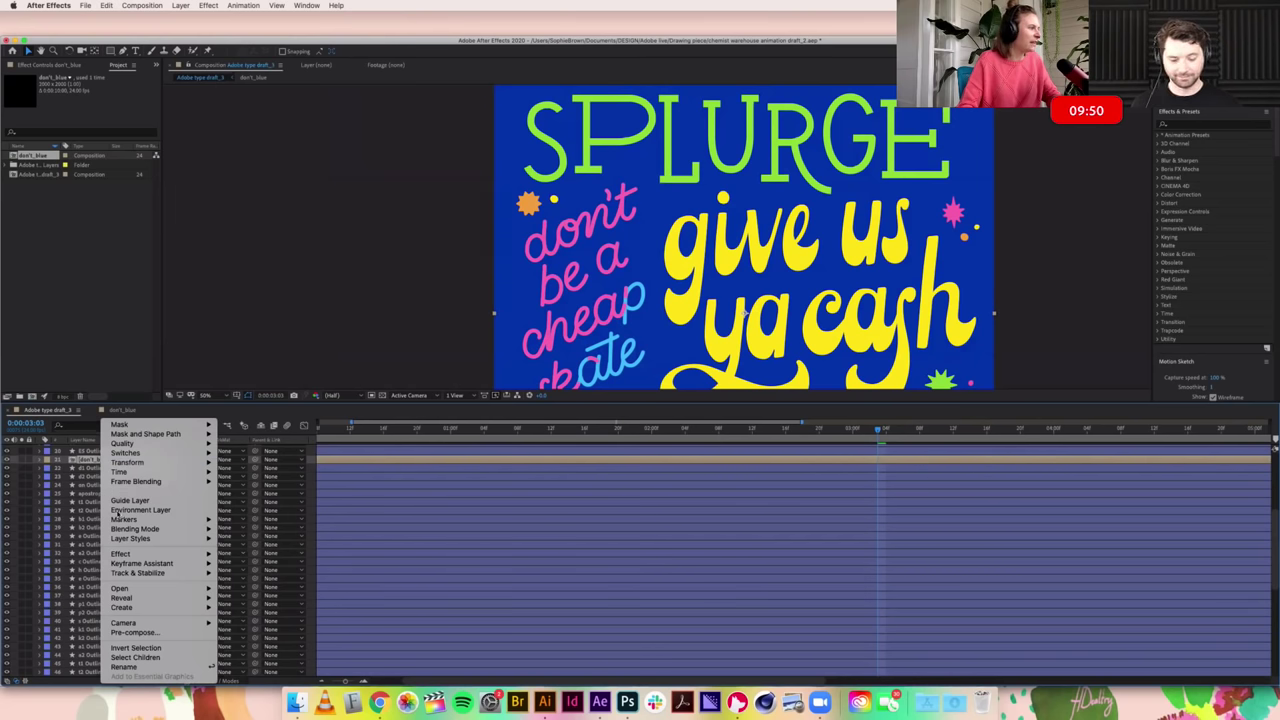
pyautogui.click(124, 666)
pyautogui.write('pink cheapskate')
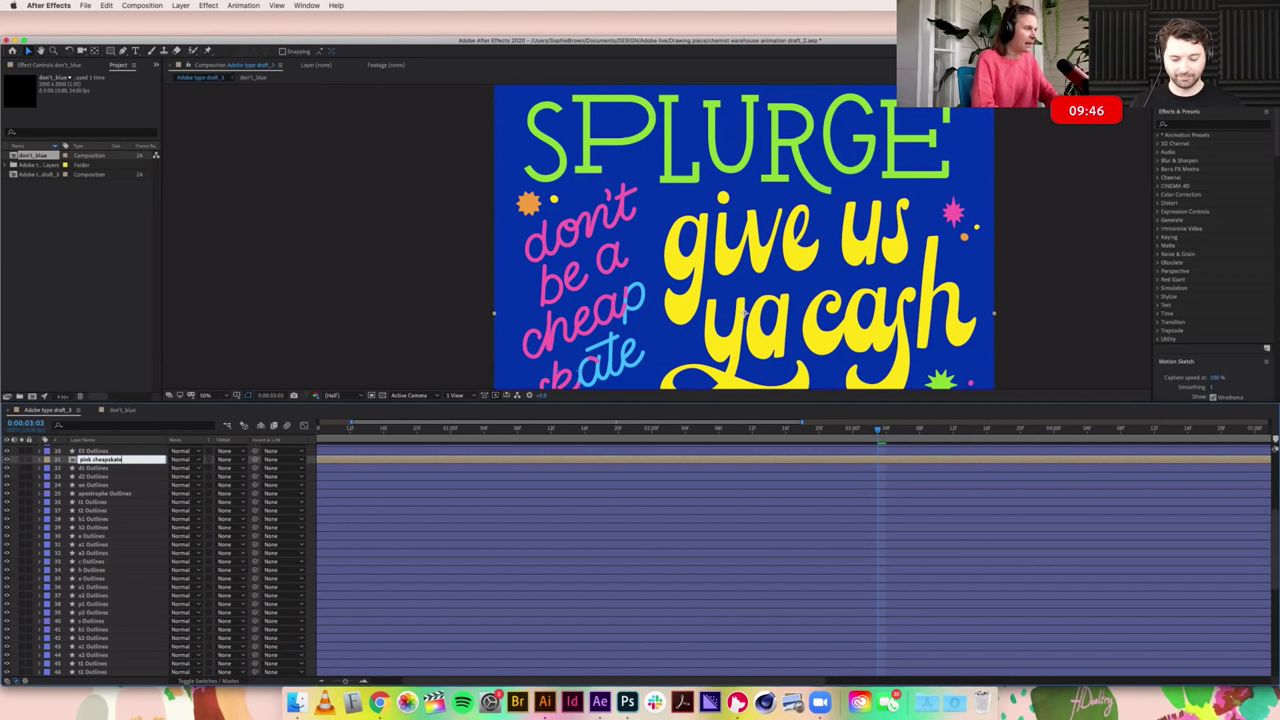
pyautogui.press('Return')
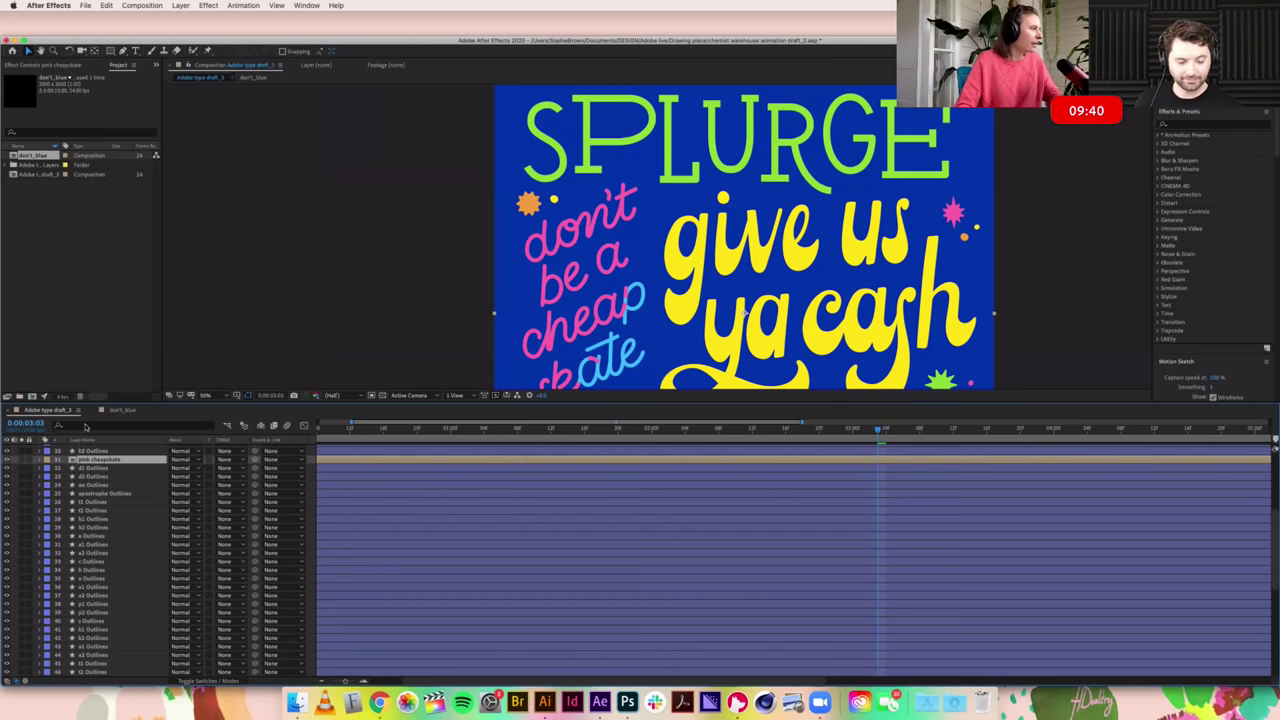
# Step: Copy all outline layers from inside the pink cheapskate precomposition and paste them into Adobe type draft_3 above it
pyautogui.doubleClick(73, 463)
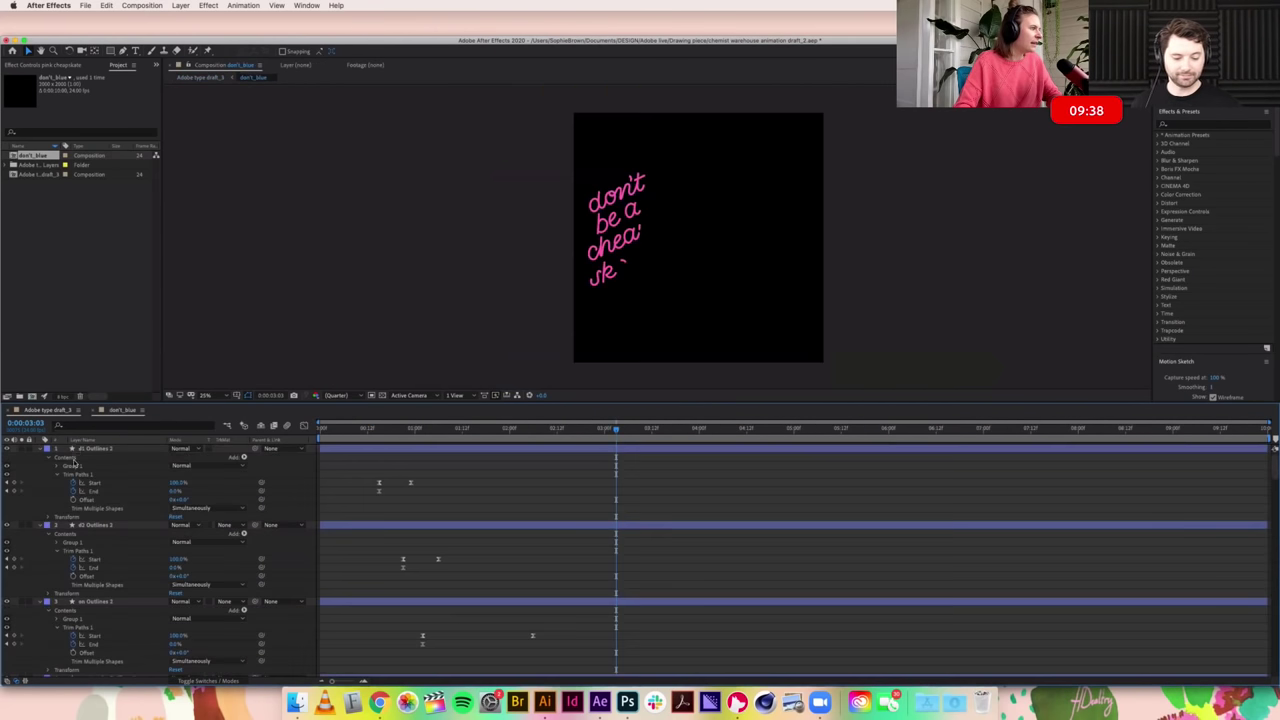
pyautogui.scroll(-10, 143, 549)
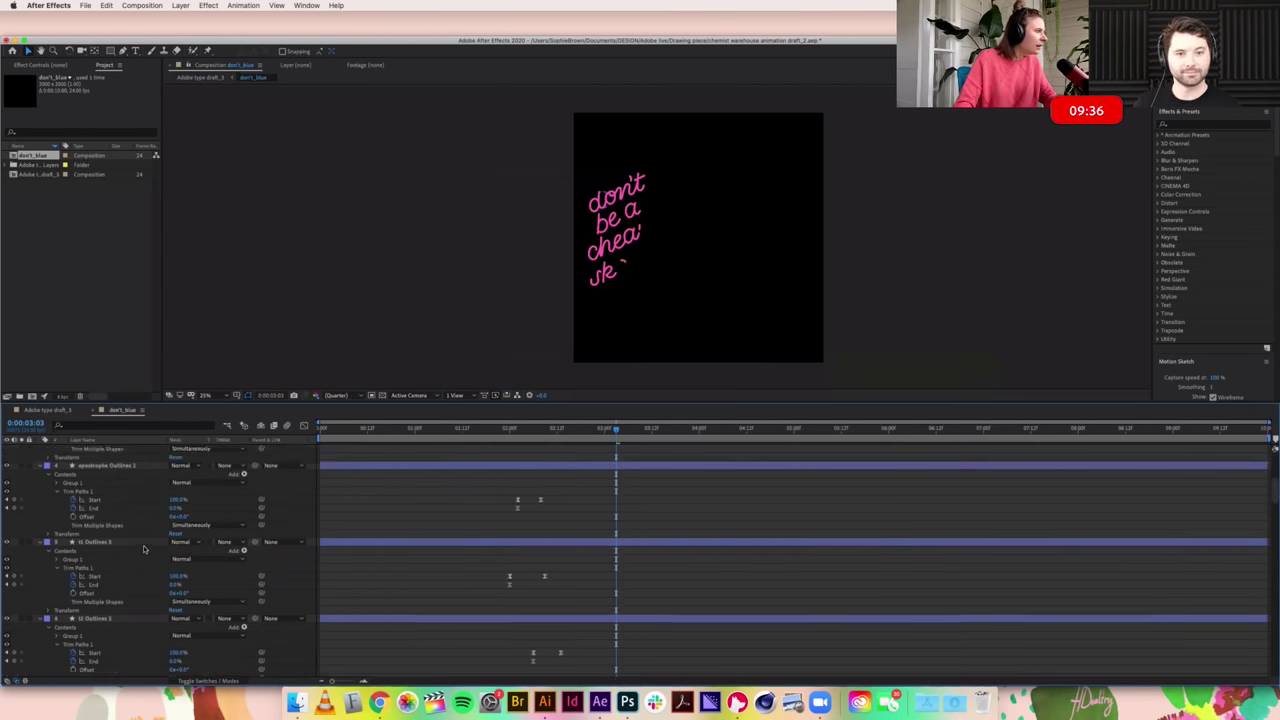
pyautogui.scroll(-3, 132, 619)
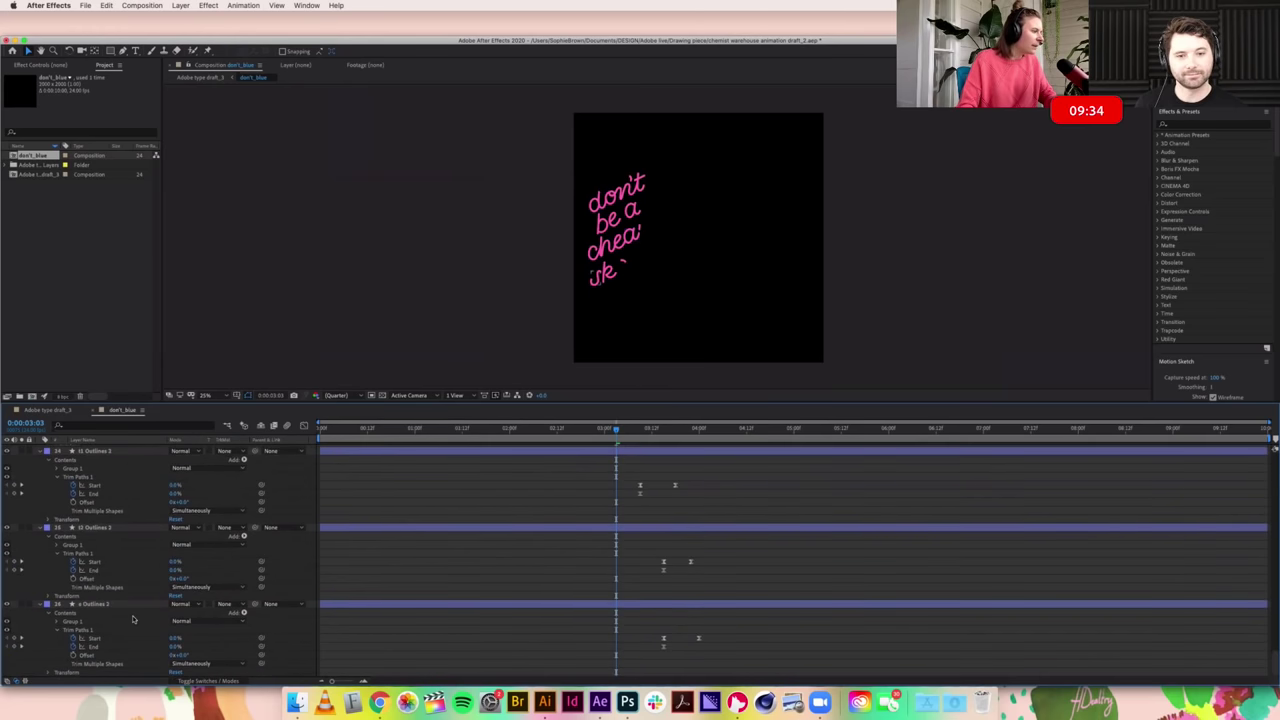
pyautogui.click(120, 604)
pyautogui.scroll(5, 150, 527)
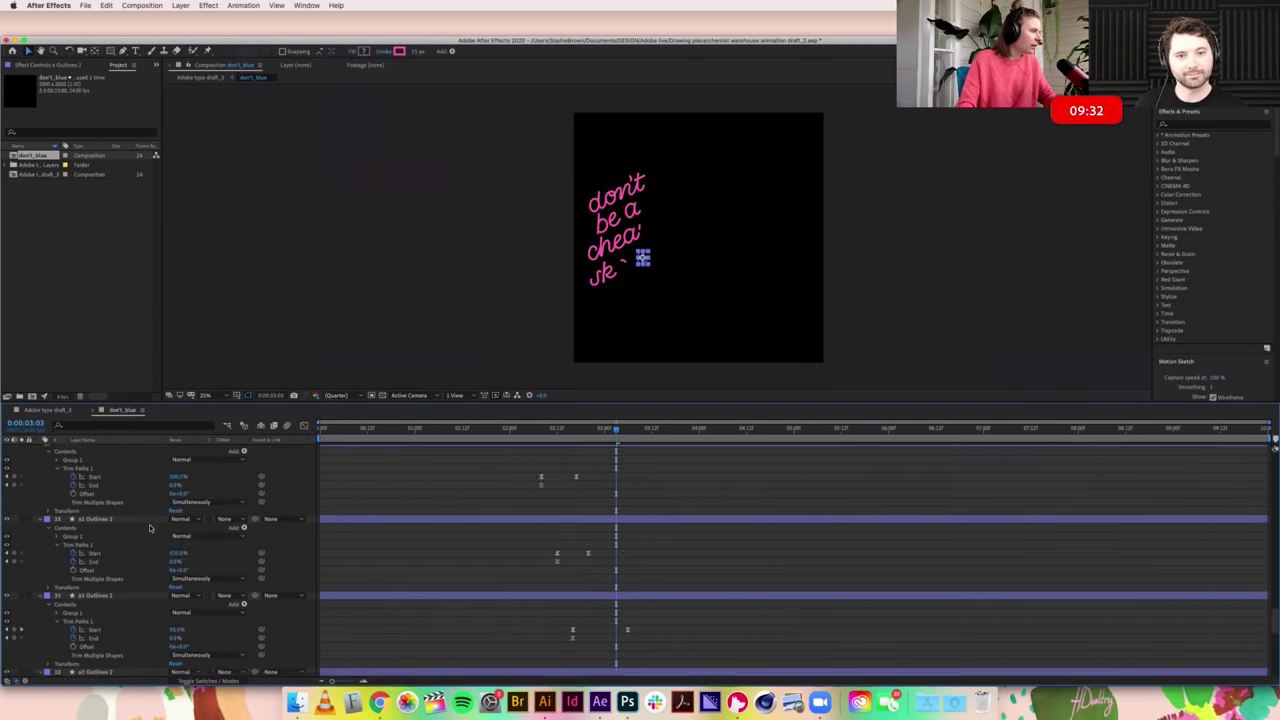
pyautogui.scroll(5, 150, 527)
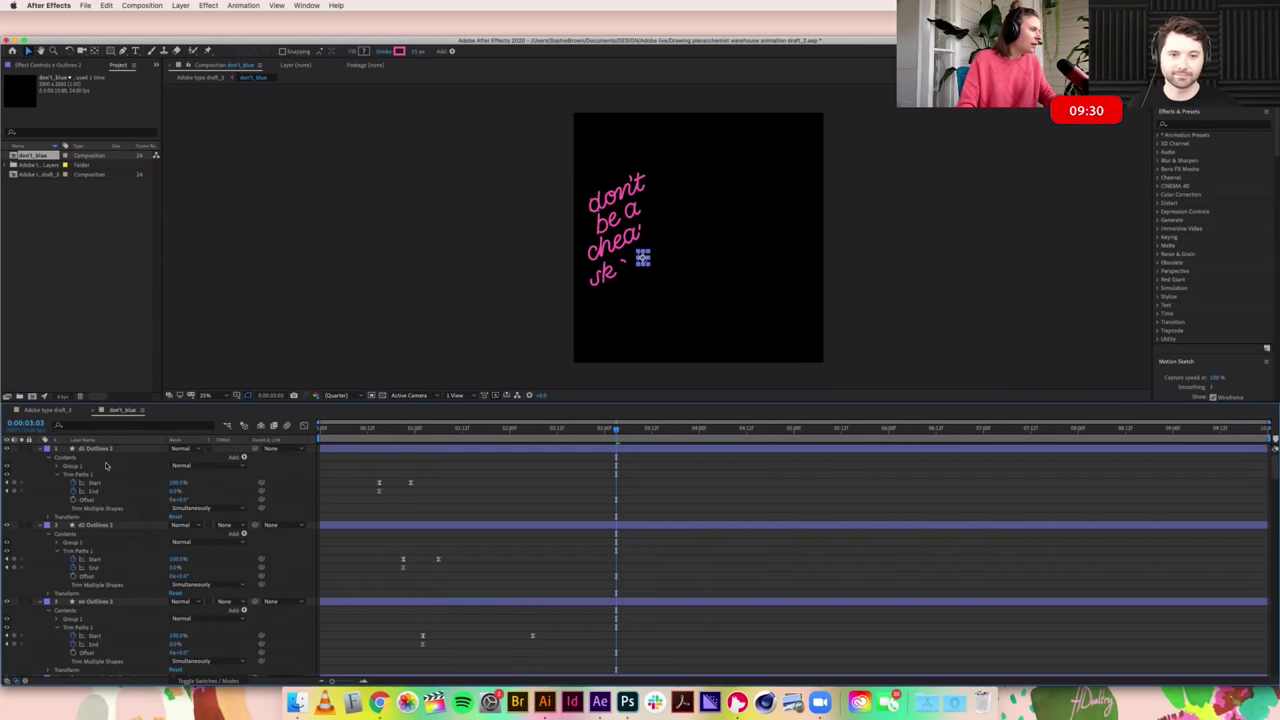
pyautogui.press('super+a')
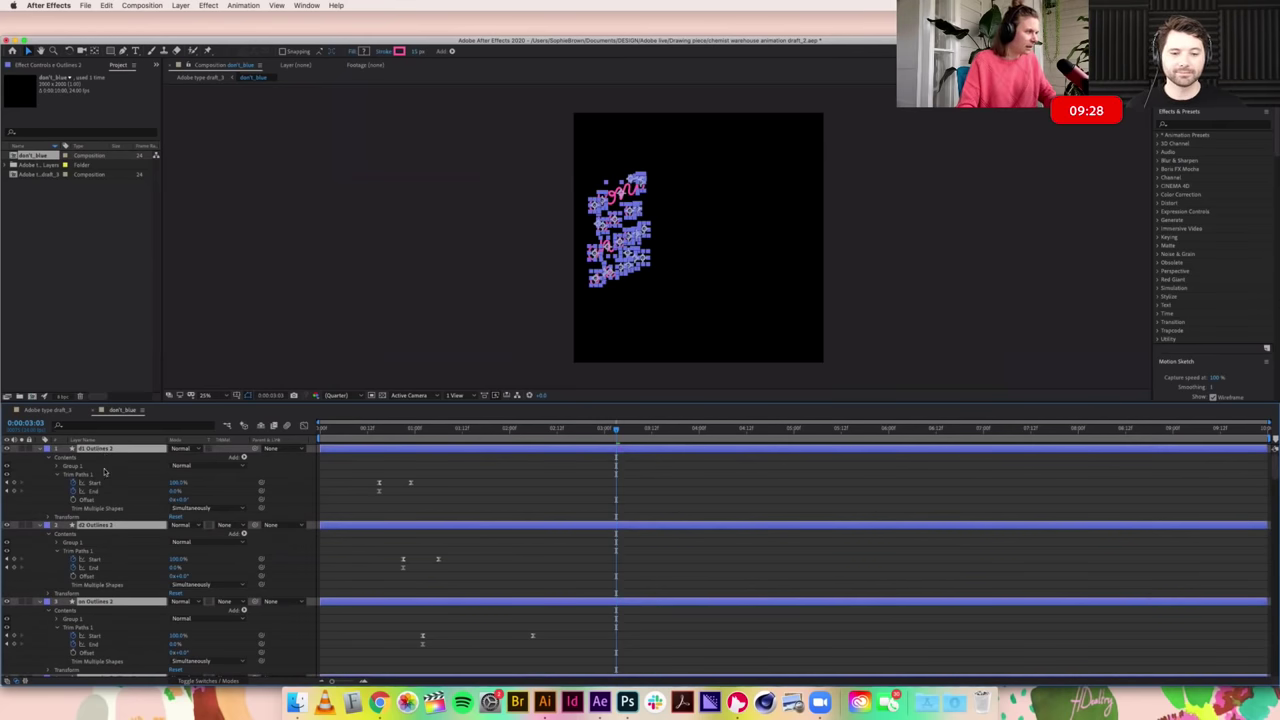
pyautogui.click(47, 410)
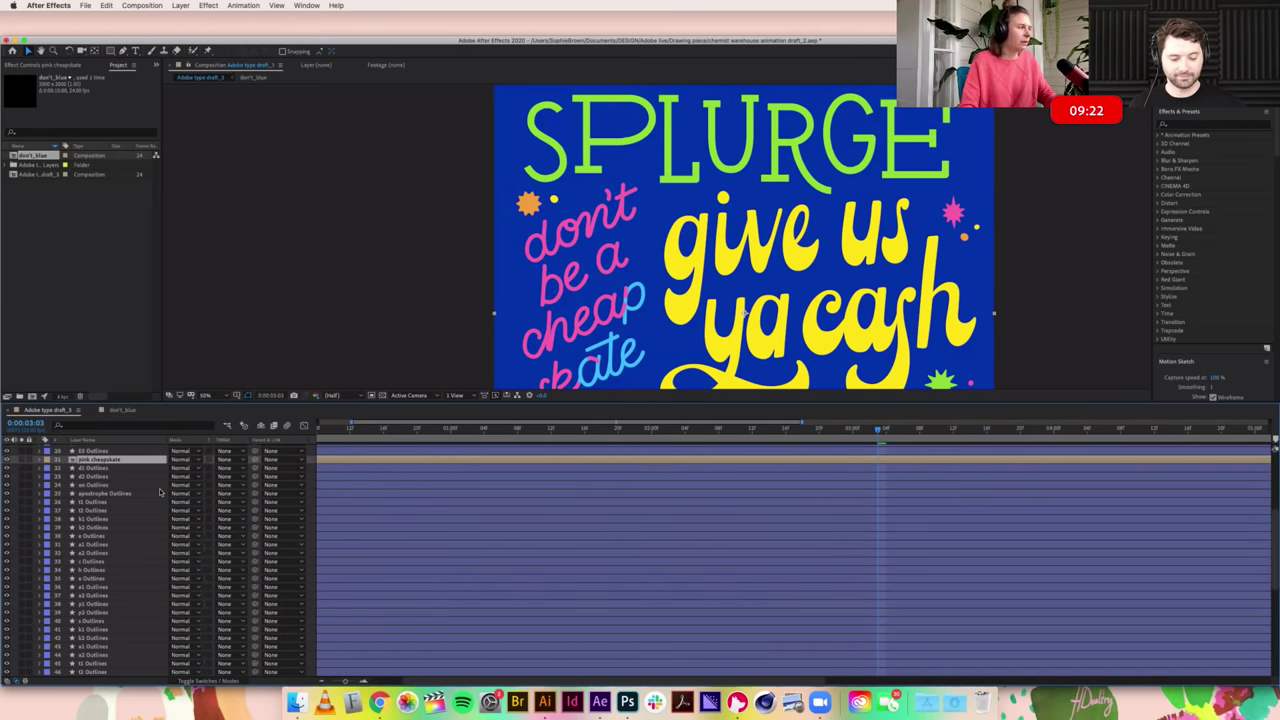
pyautogui.press('super+v')
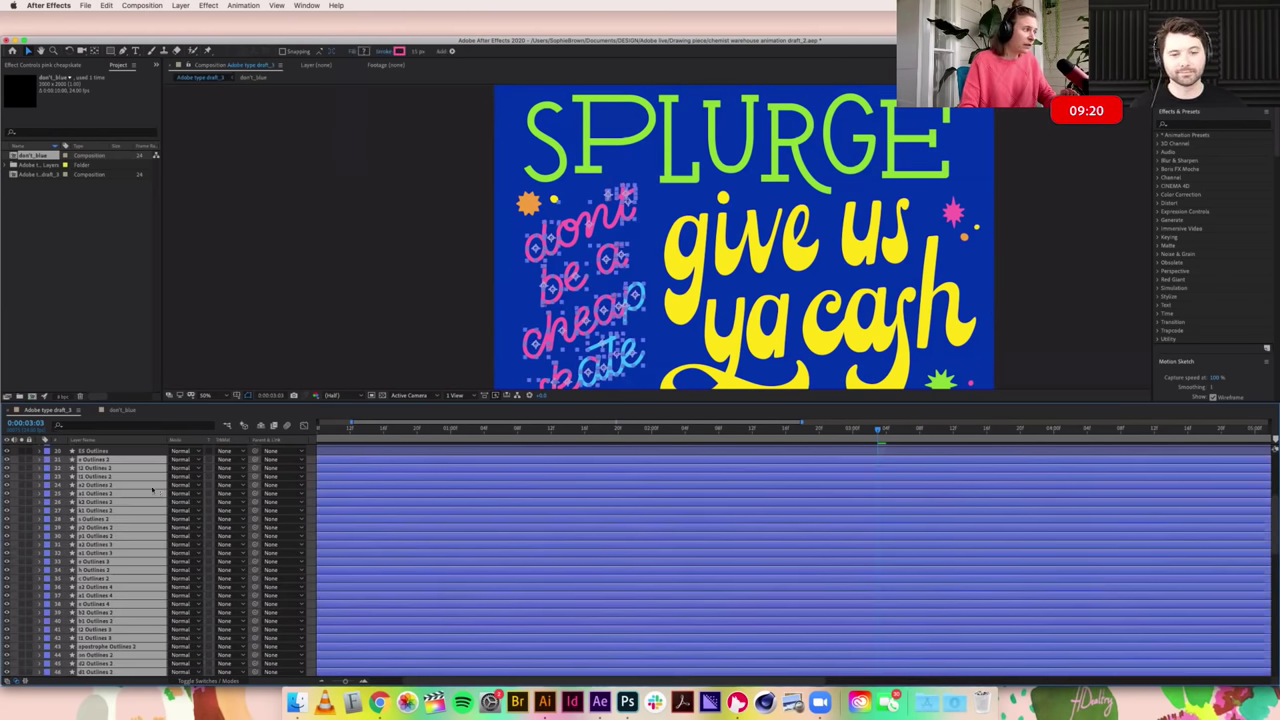
# Step: Pre-compose the pasted outline layers as "orange cheapskate", moving all attributes into the new composition
pyautogui.rightClick(129, 485)
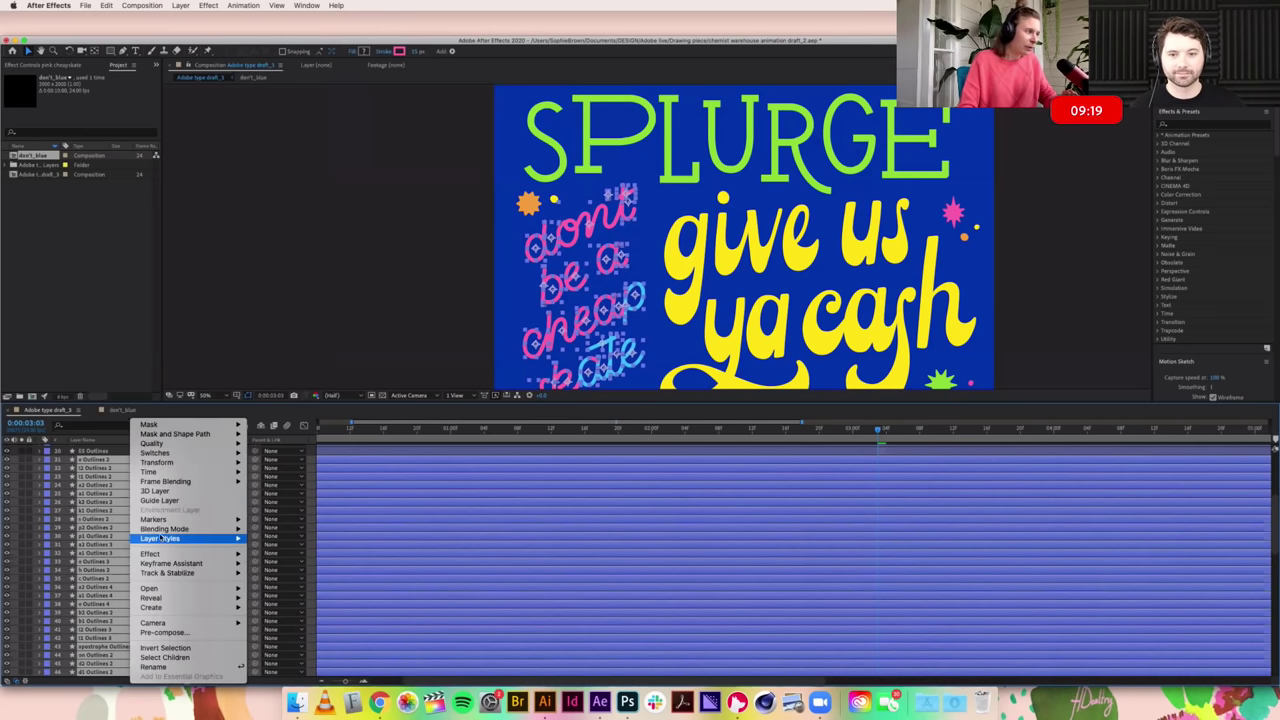
pyautogui.click(173, 632)
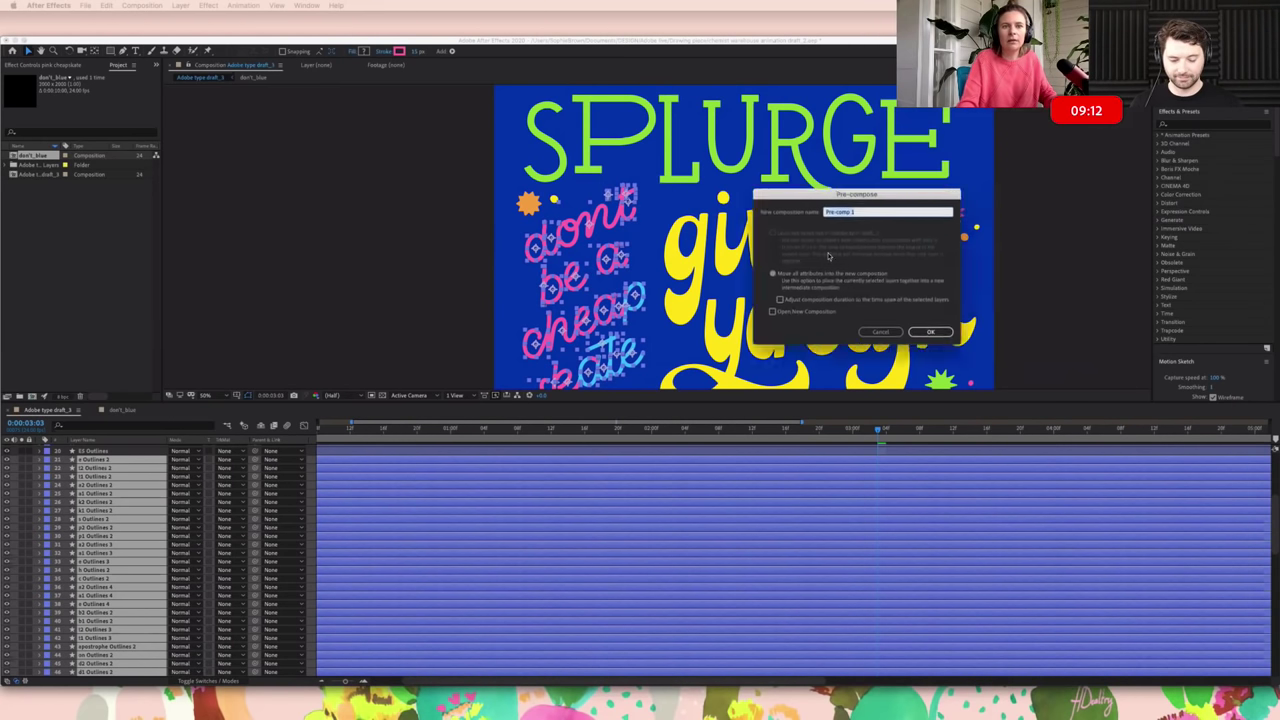
pyautogui.write('in')
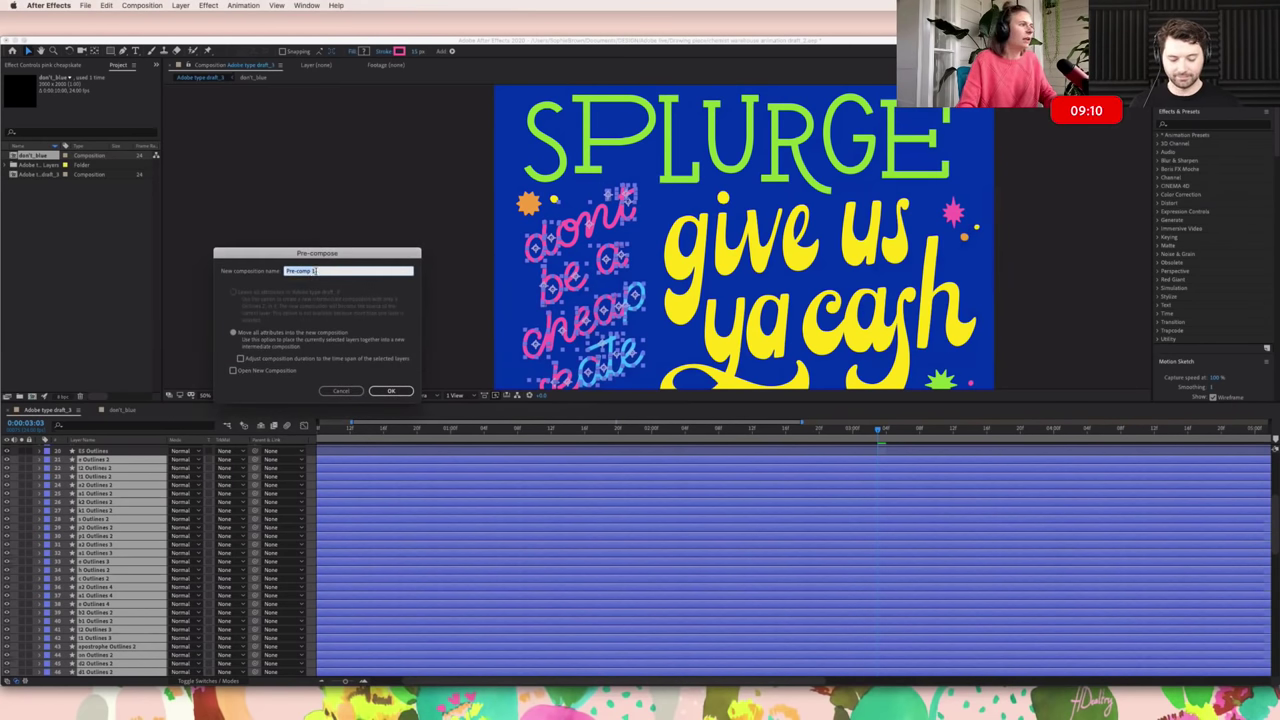
pyautogui.write('ange cheapskate')
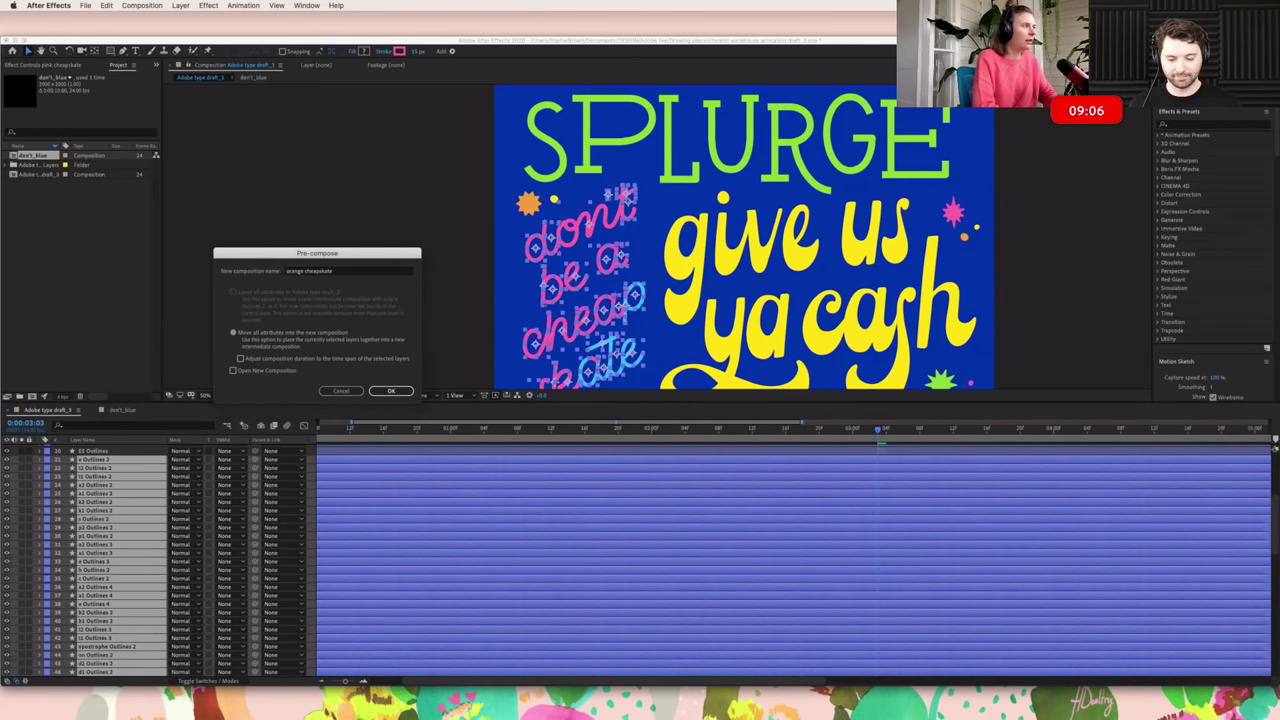
pyautogui.press('Return')
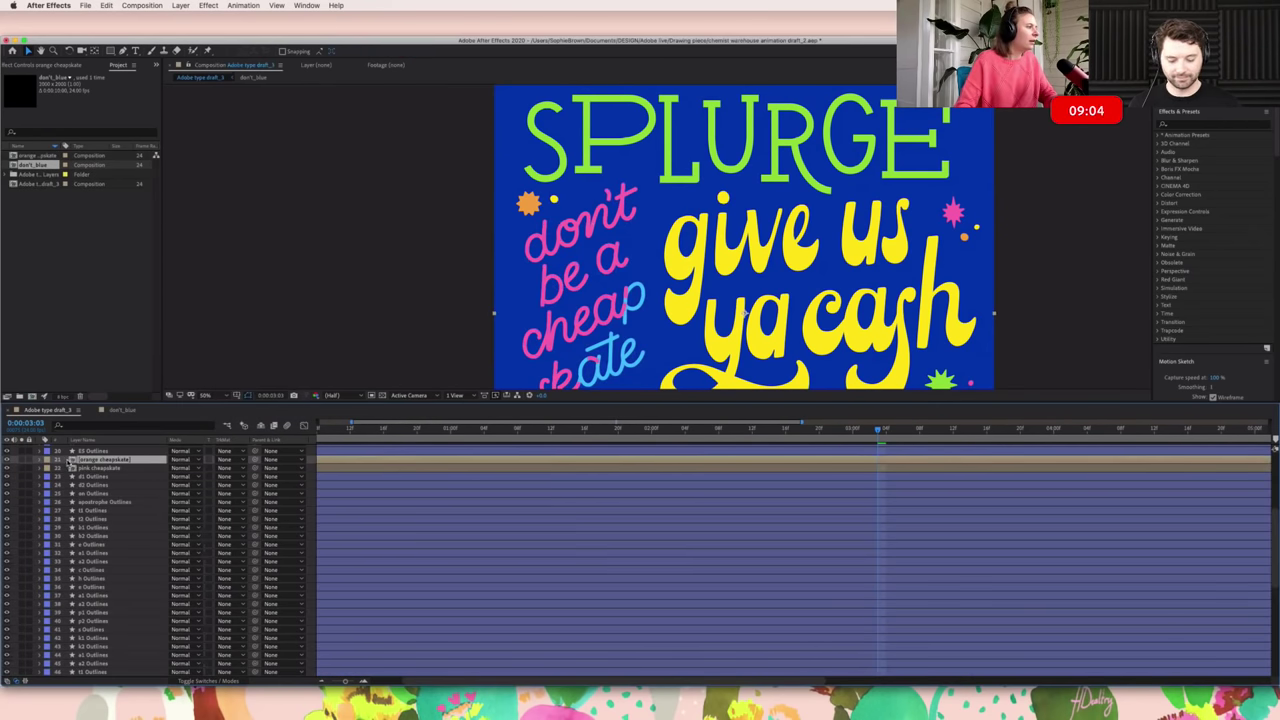
# Step: Open the orange cheapskate composition and select all of its outline layers
pyautogui.doubleClick(100, 459)
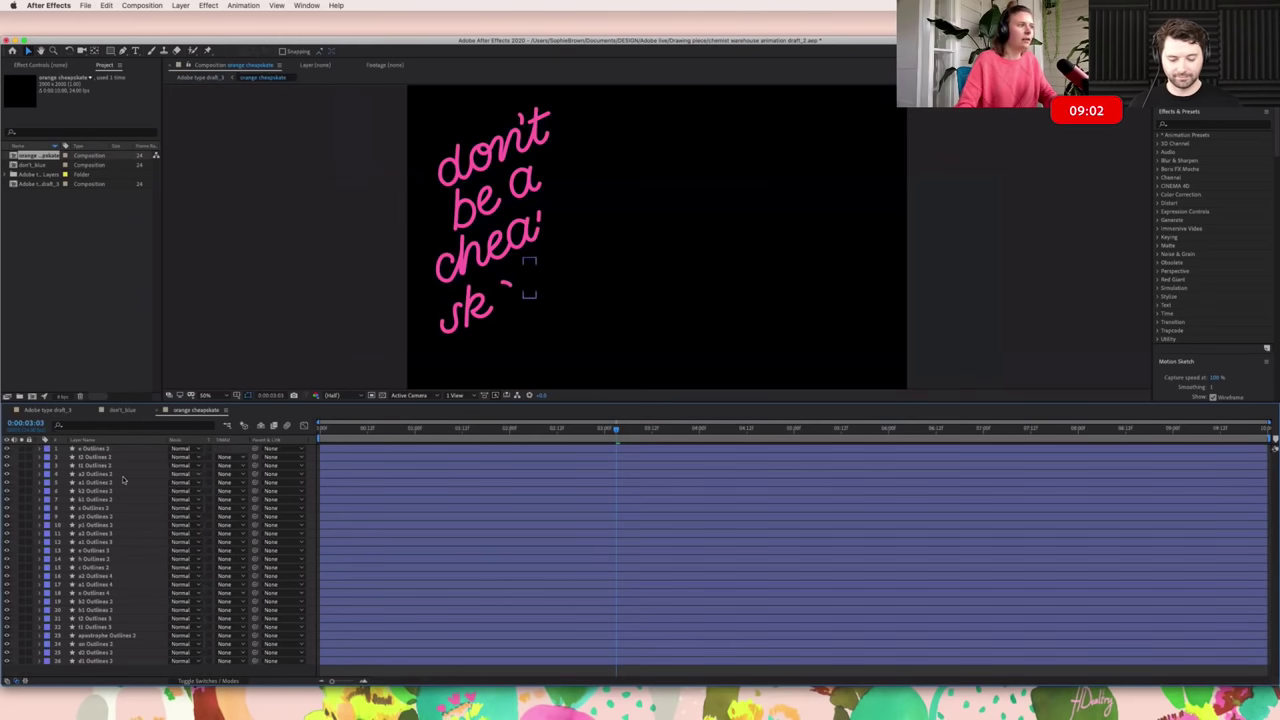
pyautogui.click(100, 448)
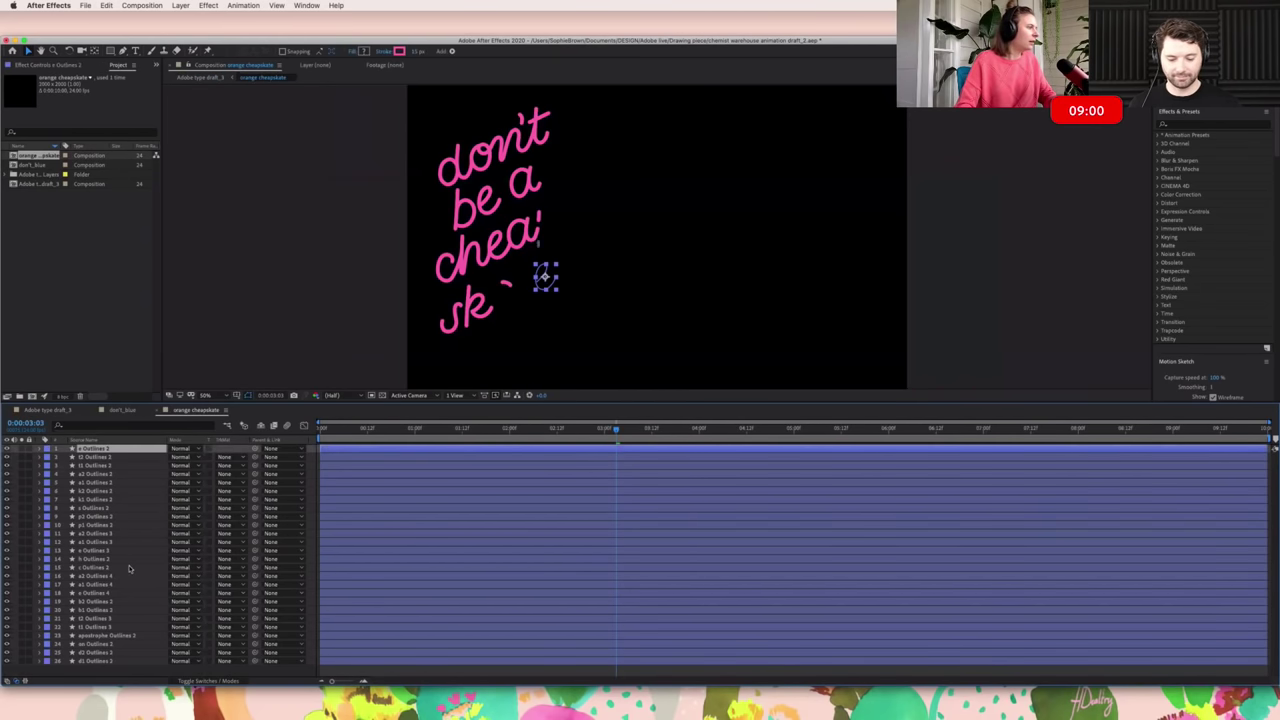
pyautogui.press('super+a')
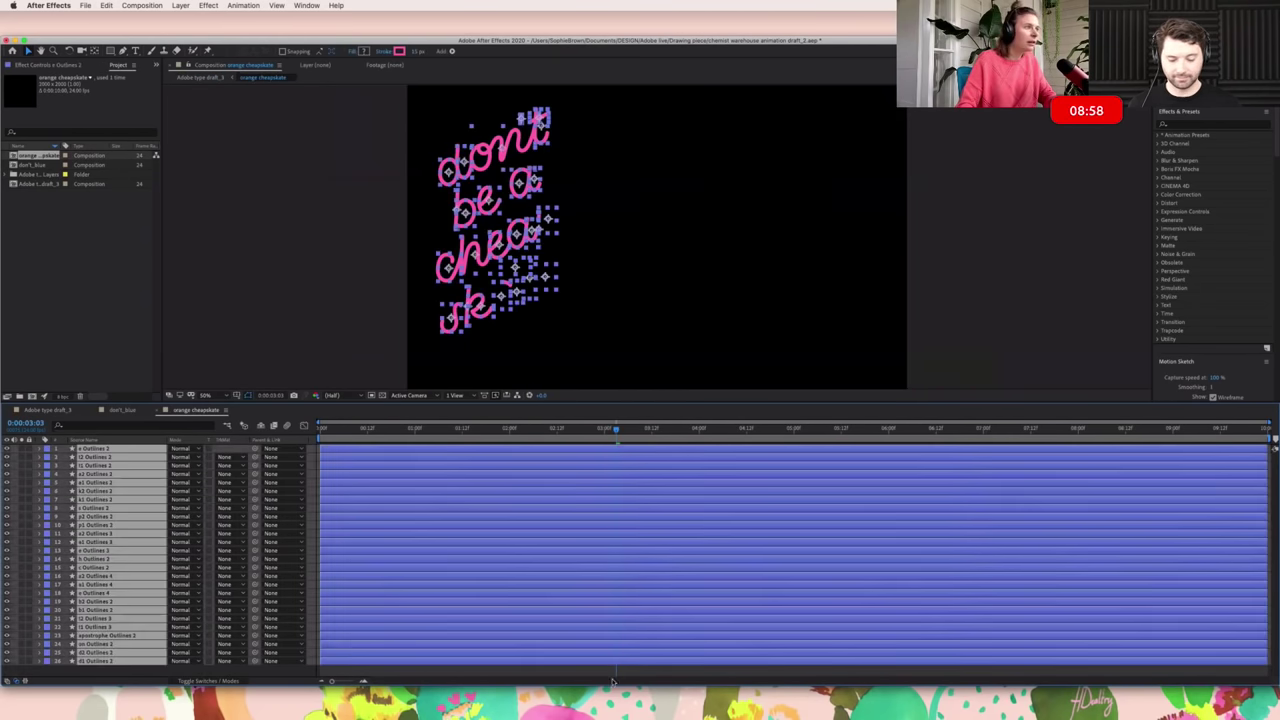
# Step: Switch to Illustrator, copy the hex code f29e48 from the orange dot's fill colour, and return to After Effects
pyautogui.moveTo(629, 700)
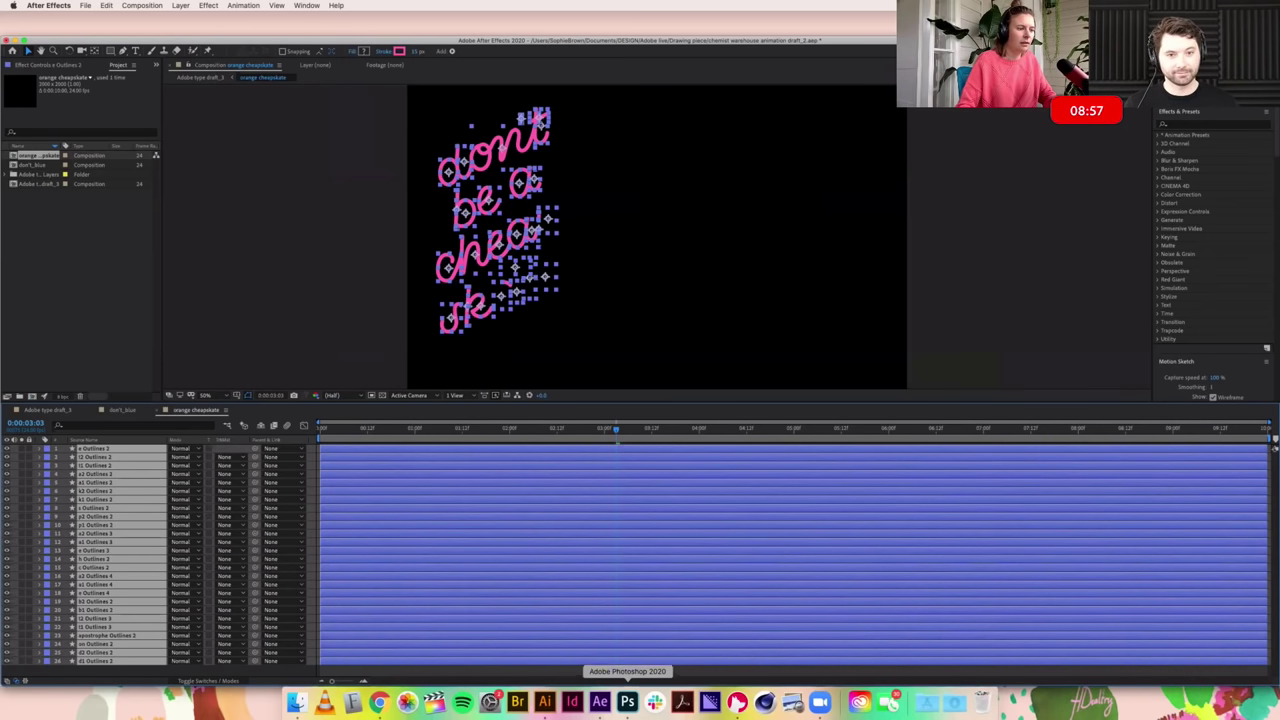
pyautogui.click(544, 702)
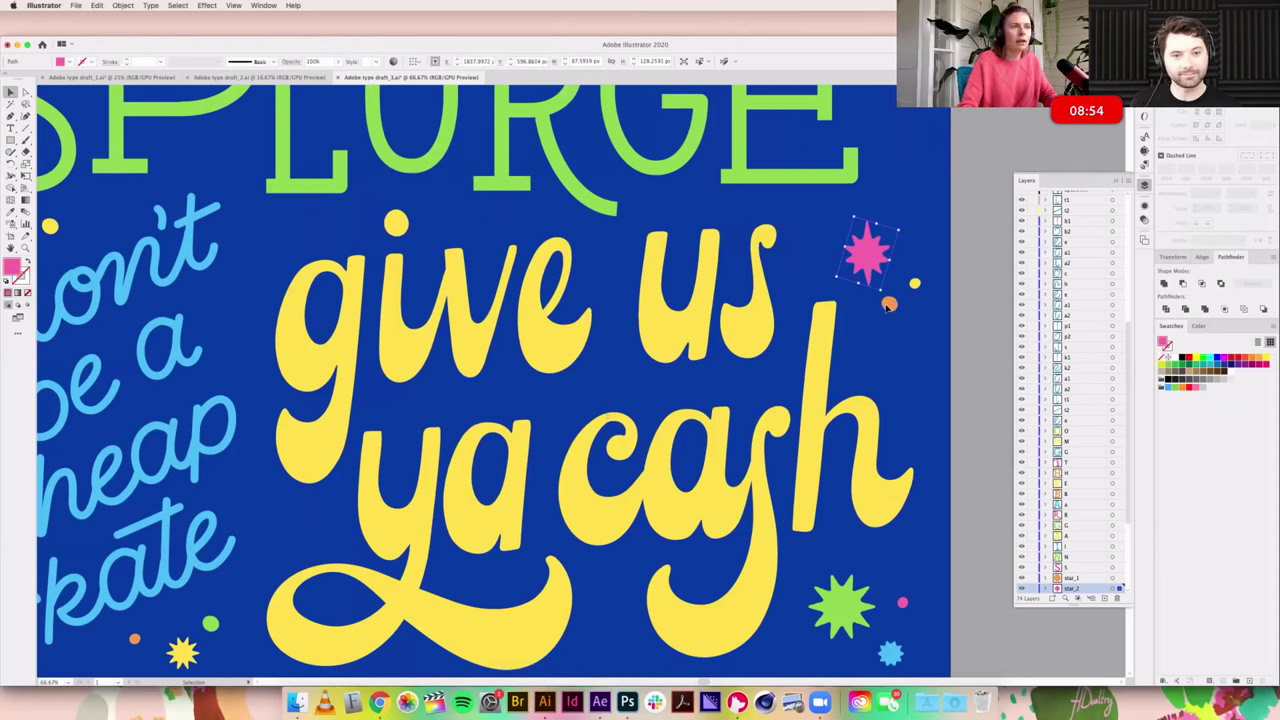
pyautogui.doubleClick(1164, 344)
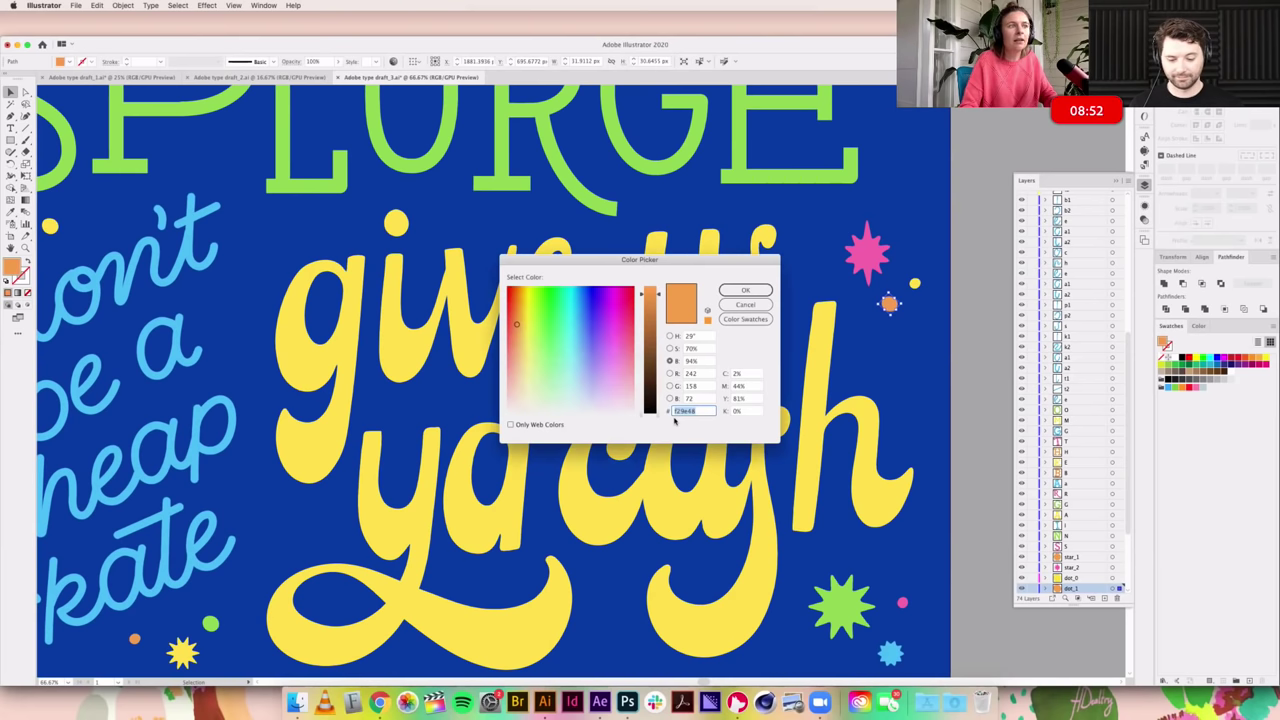
pyautogui.click(745, 290)
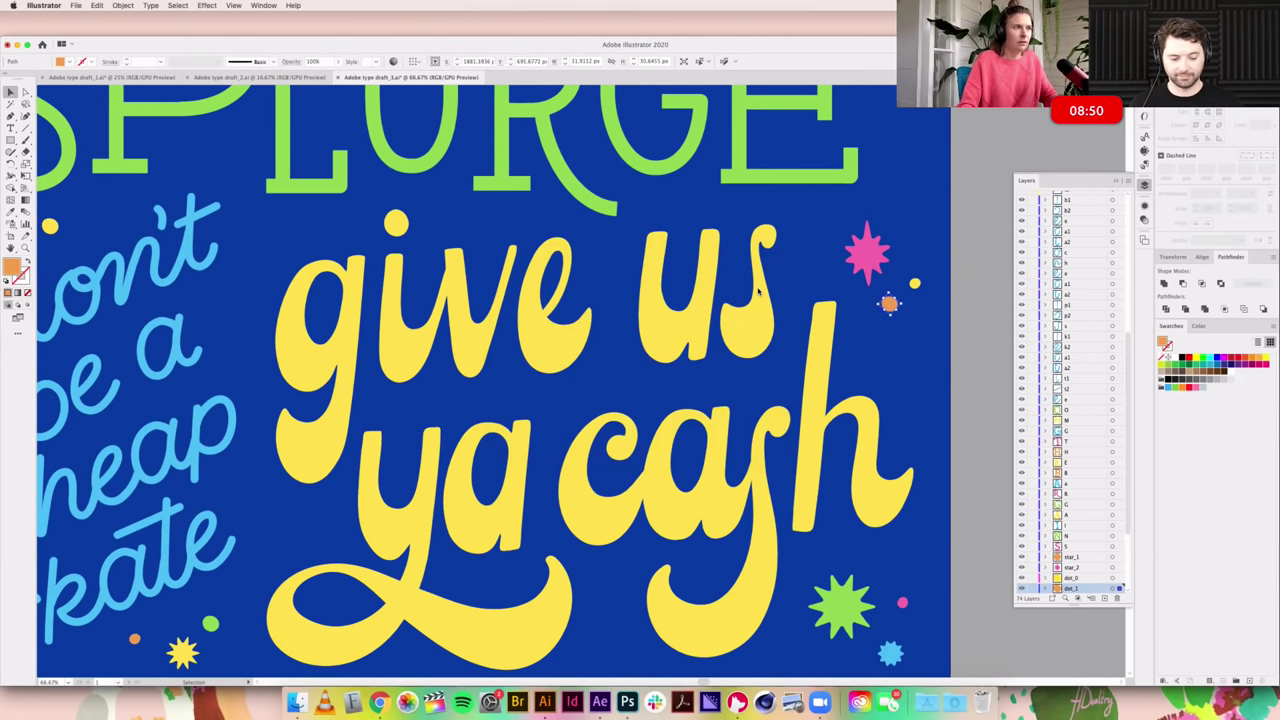
pyautogui.click(600, 702)
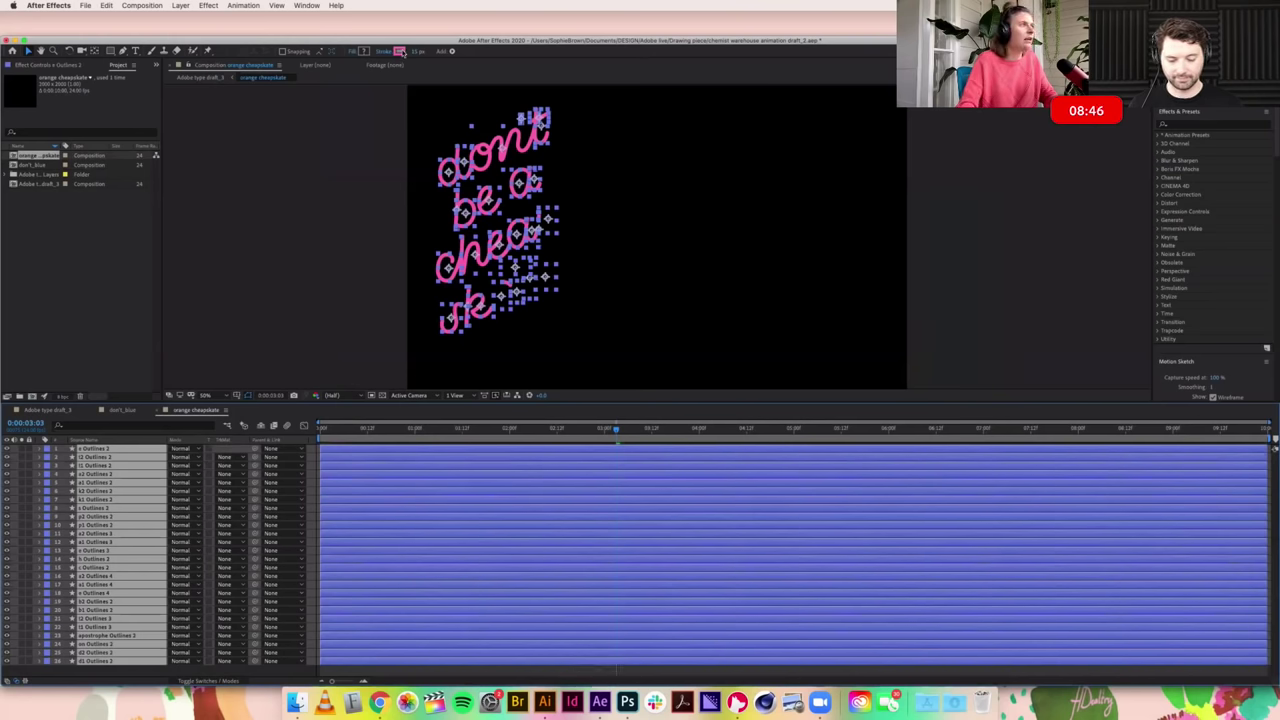
# Step: Set the stroke colour of all selected outline layers in orange cheapskate to hex F29E48
pyautogui.click(400, 52)
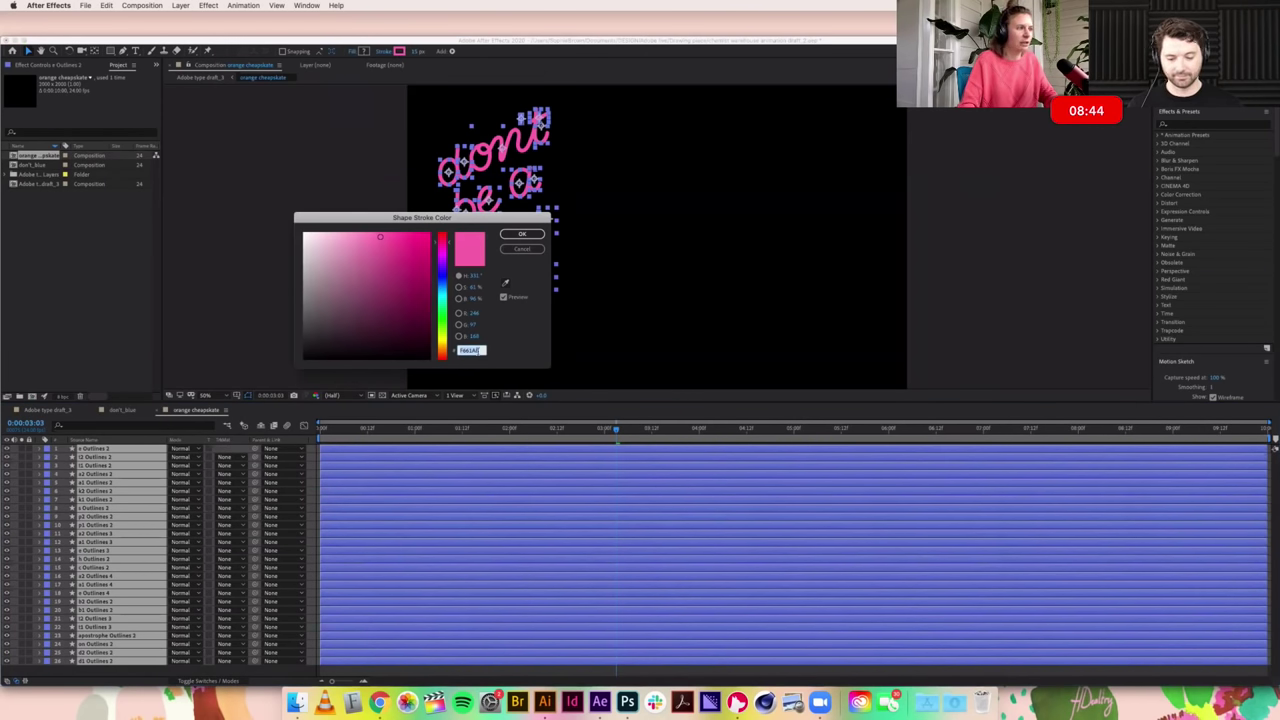
pyautogui.write('F29E46')
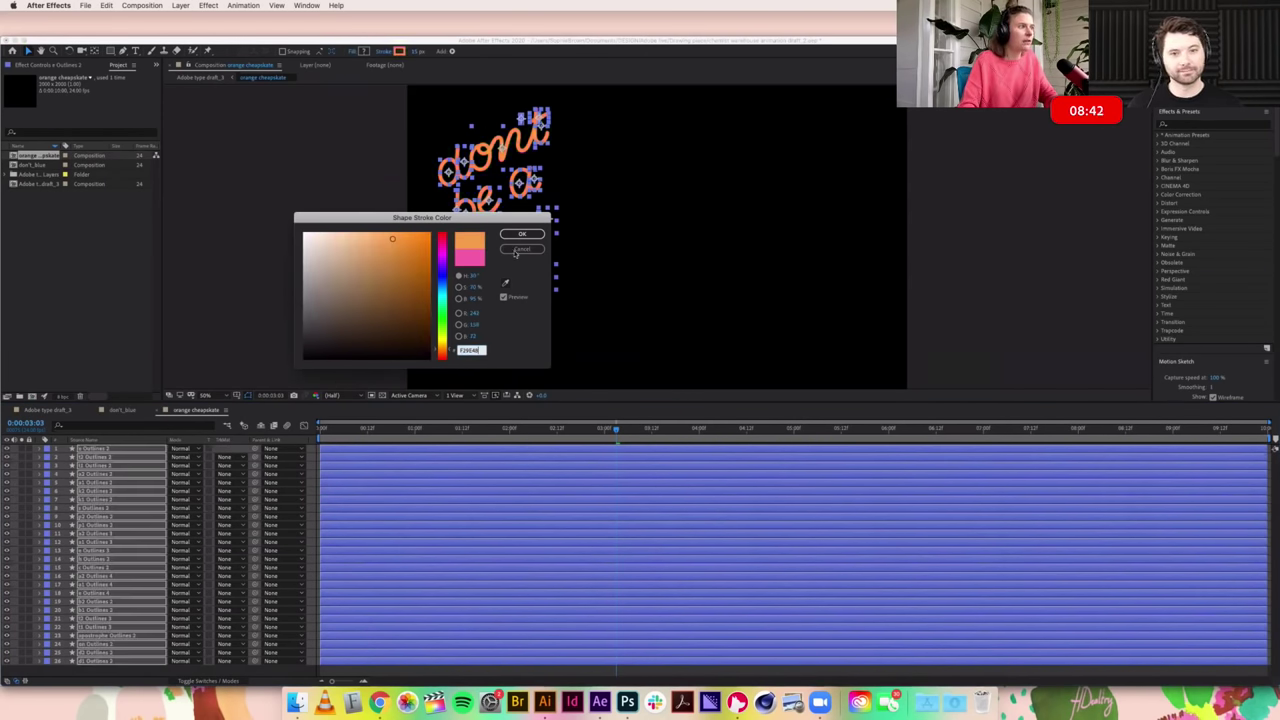
pyautogui.click(516, 236)
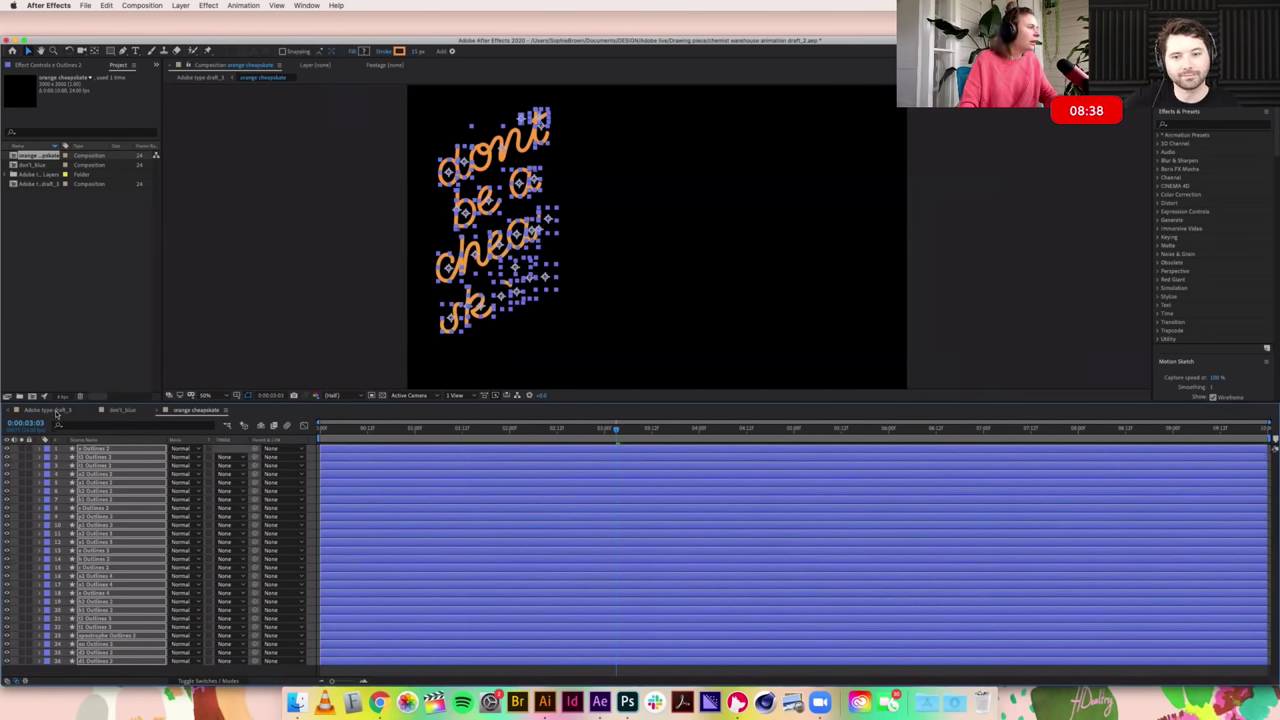
# Step: Return to the Adobe type draft_3 composition and toggle the orange and pink cheapskate layers' visibility to compare them
pyautogui.click(55, 411)
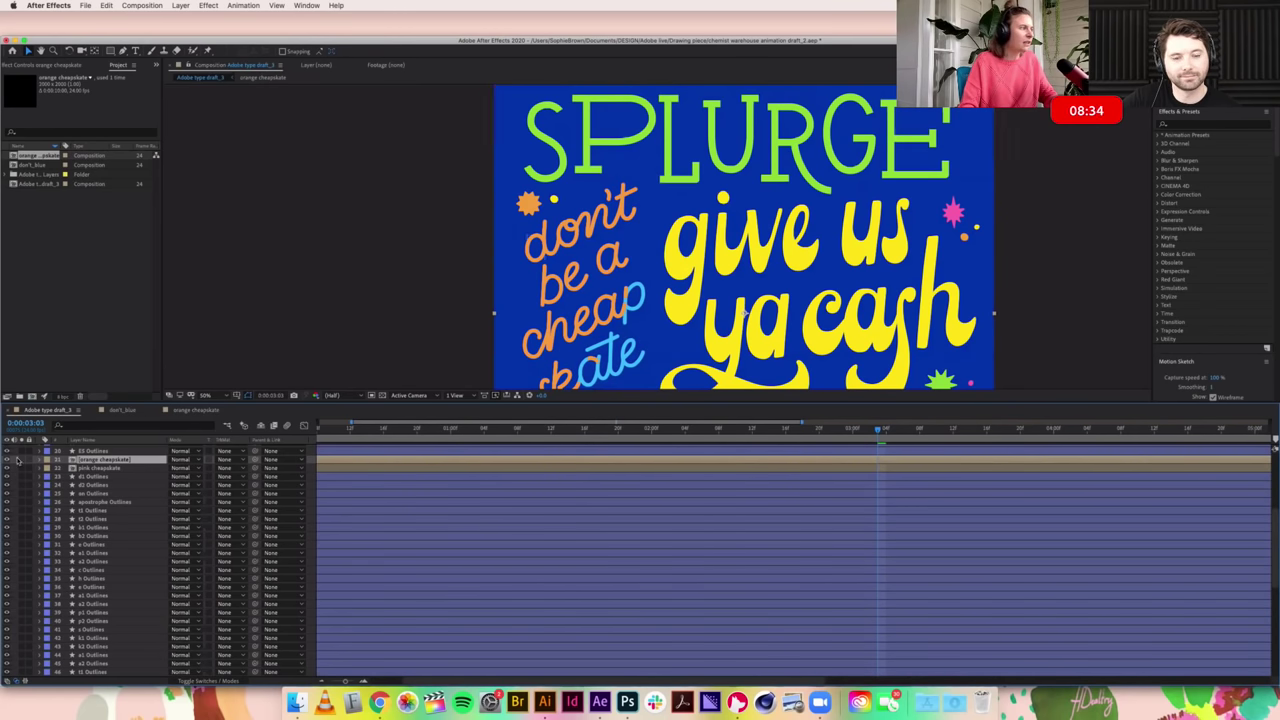
pyautogui.click(7, 459)
pyautogui.click(7, 468)
pyautogui.click(7, 468)
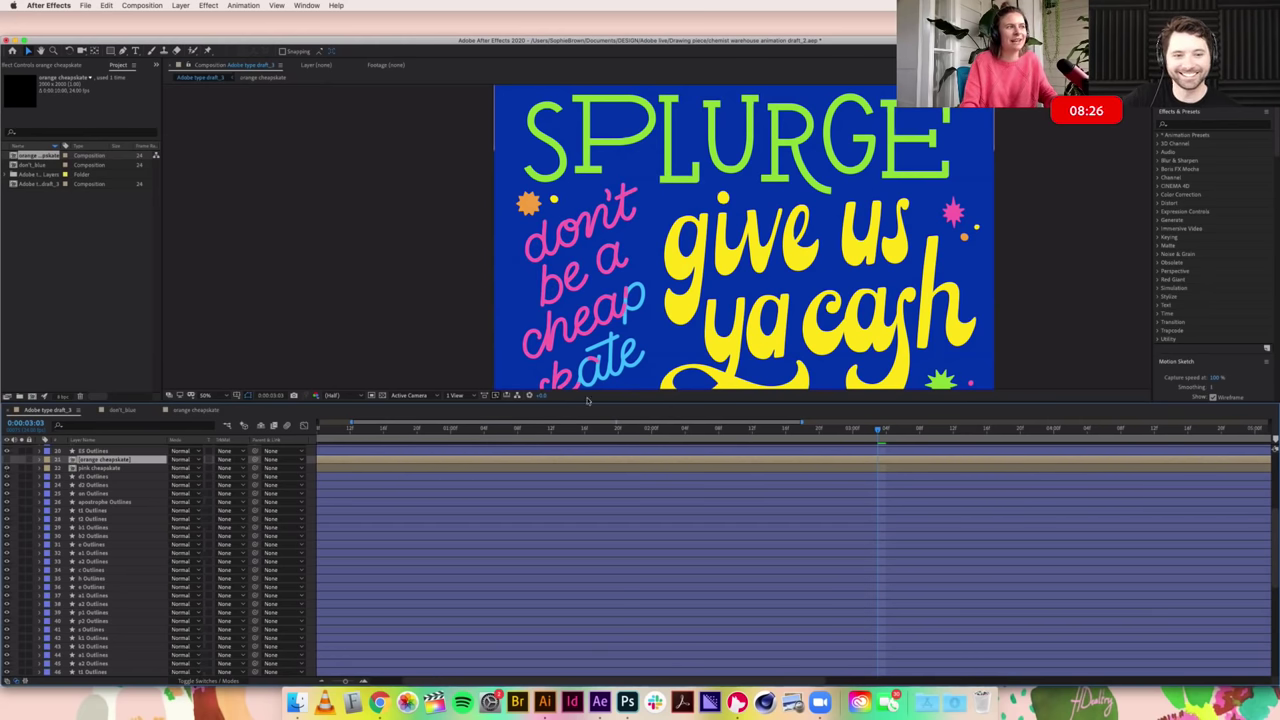
# Step: Scrub through the start of Adobe type draft_3 to check how the orange lettering draws on relative to the pink copy
pyautogui.scroll(-3, 600, 330)
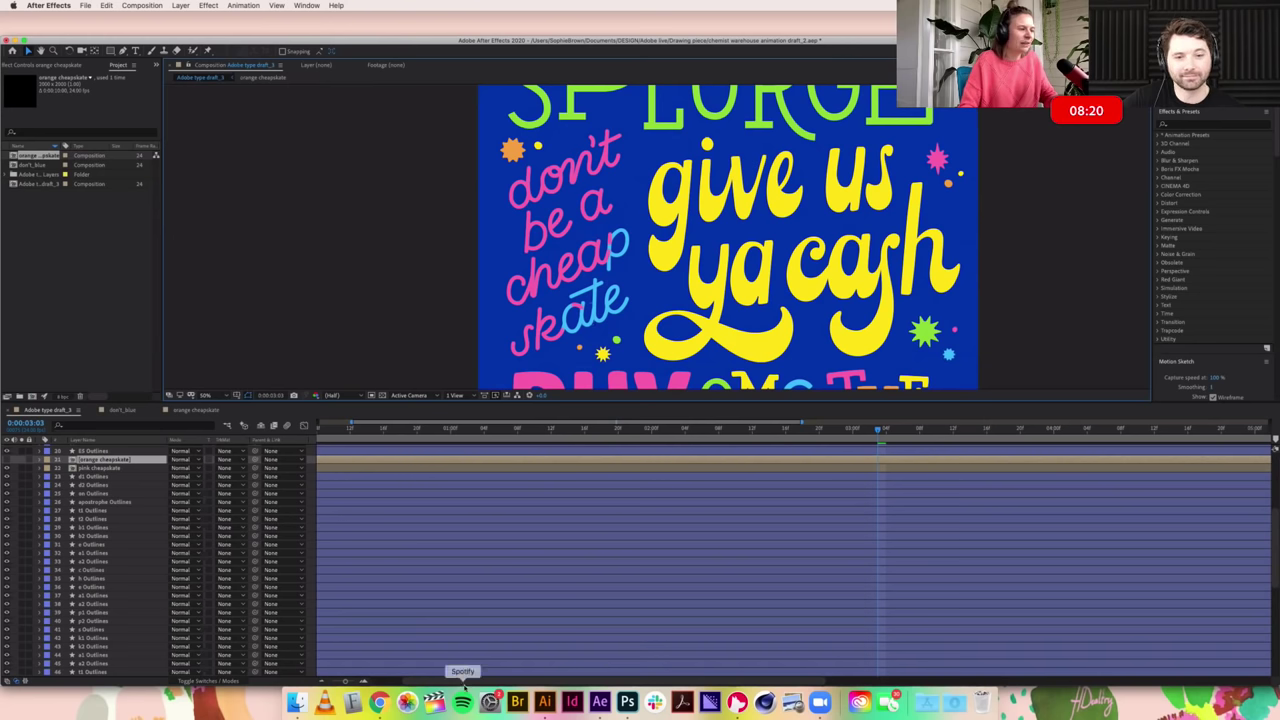
pyautogui.moveTo(458, 683); pyautogui.dragTo(378, 683)
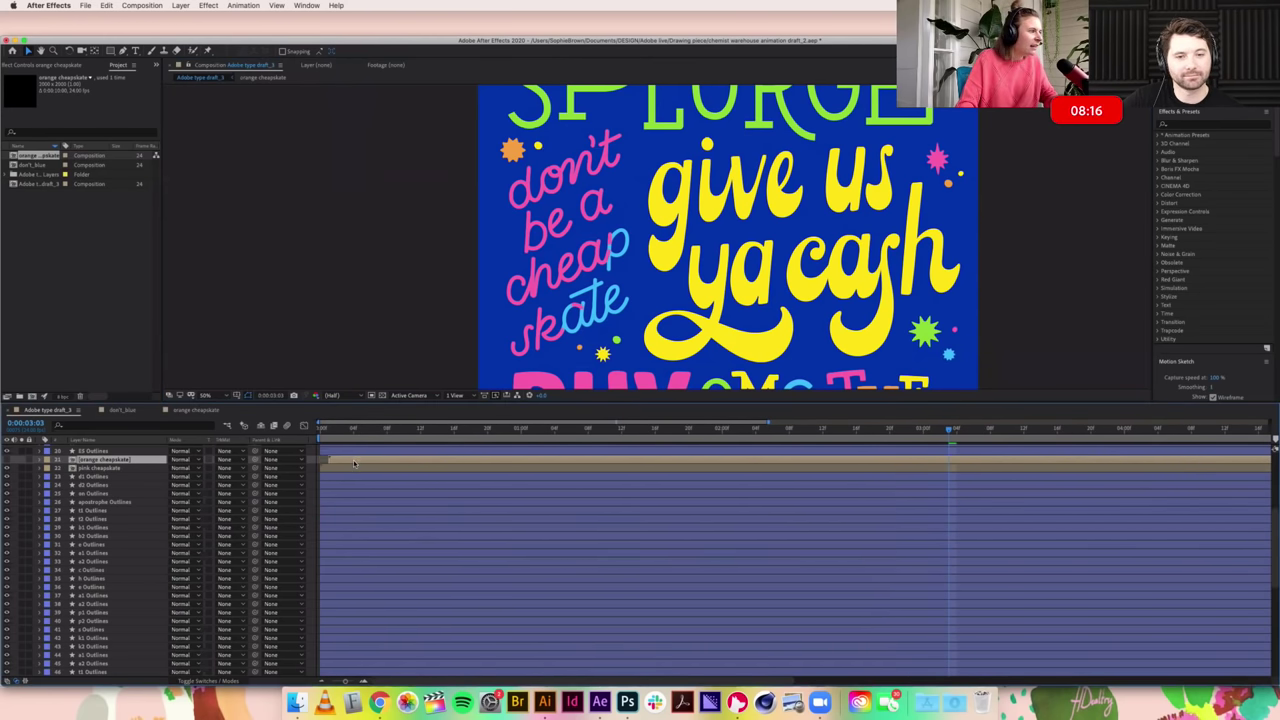
pyautogui.click(324, 431)
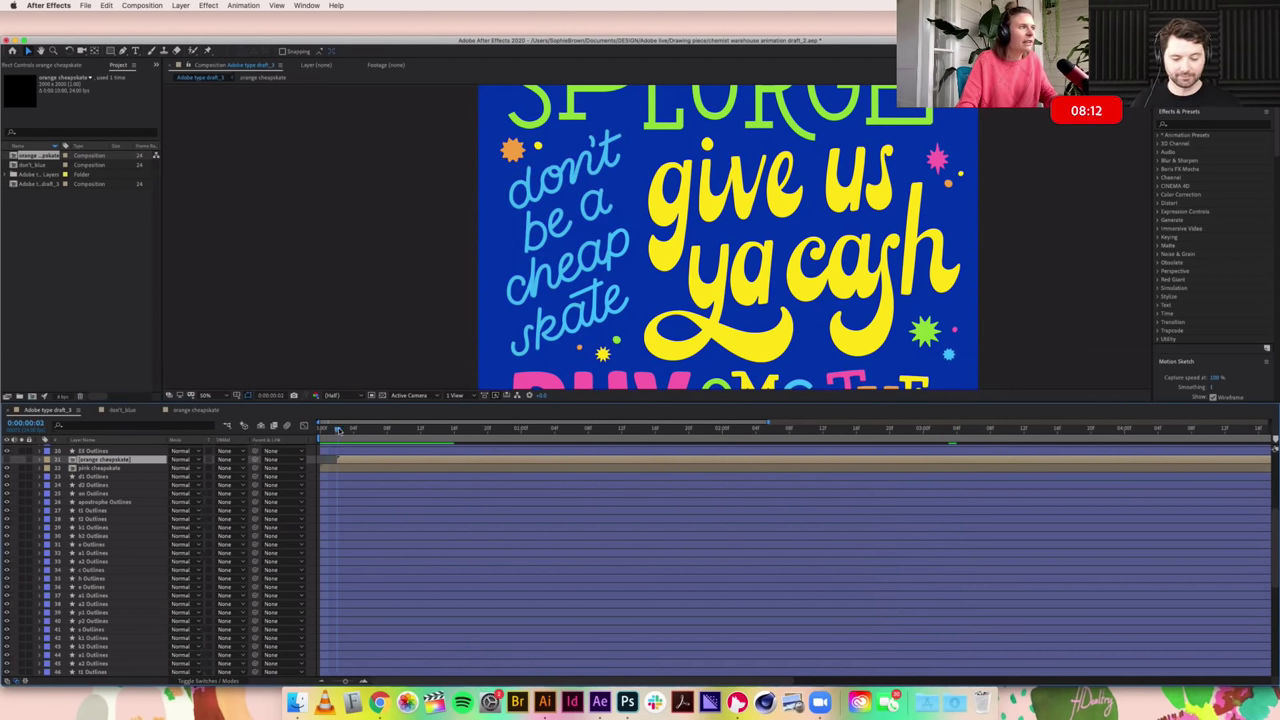
pyautogui.moveTo(345, 430); pyautogui.dragTo(506, 430)
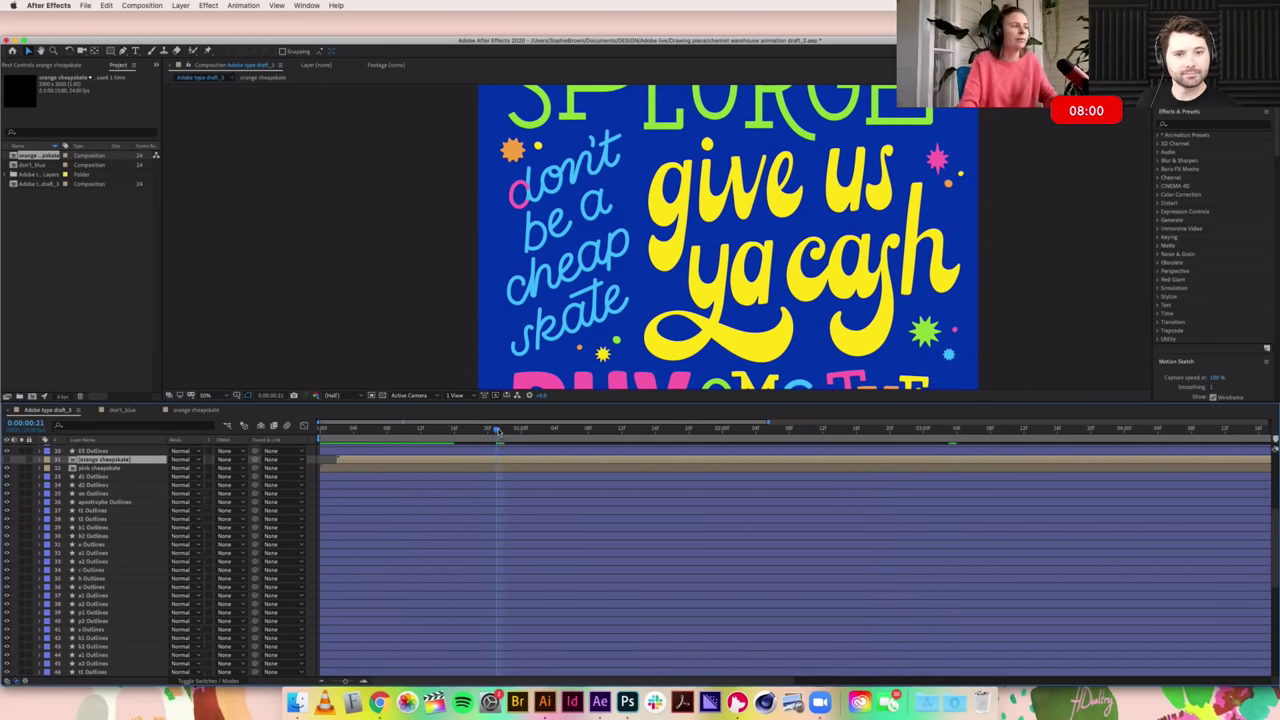
pyautogui.moveTo(505, 429); pyautogui.dragTo(707, 438)
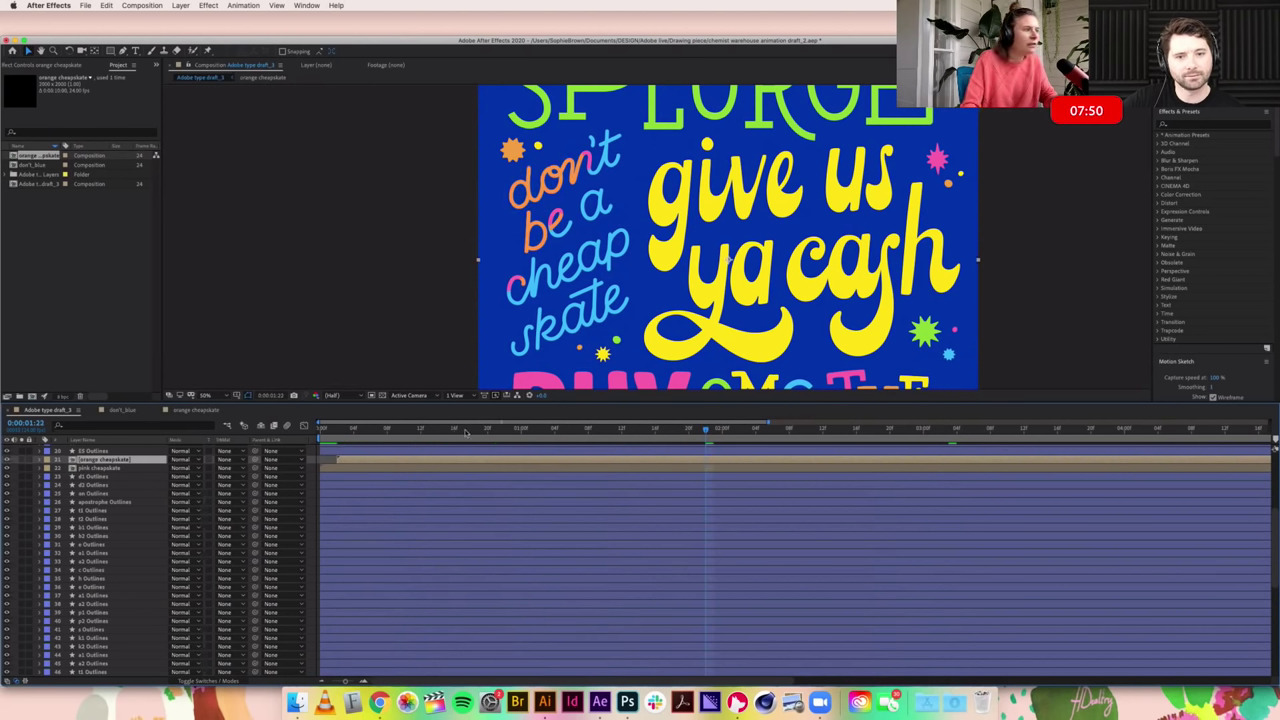
pyautogui.click(495, 430)
pyautogui.moveTo(507, 430); pyautogui.dragTo(362, 472)
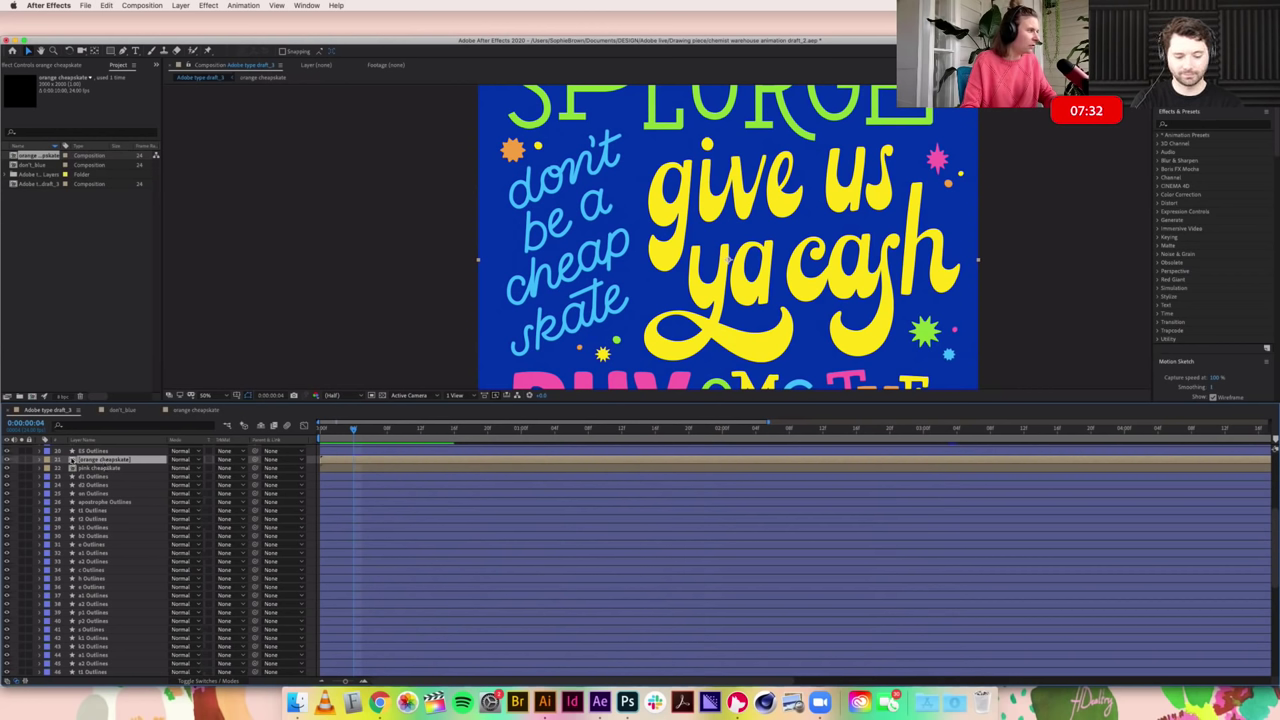
# Step: Copy all outline layers from the orange cheapskate precomposition and paste them into Adobe type draft_3 above it
pyautogui.doubleClick(72, 459)
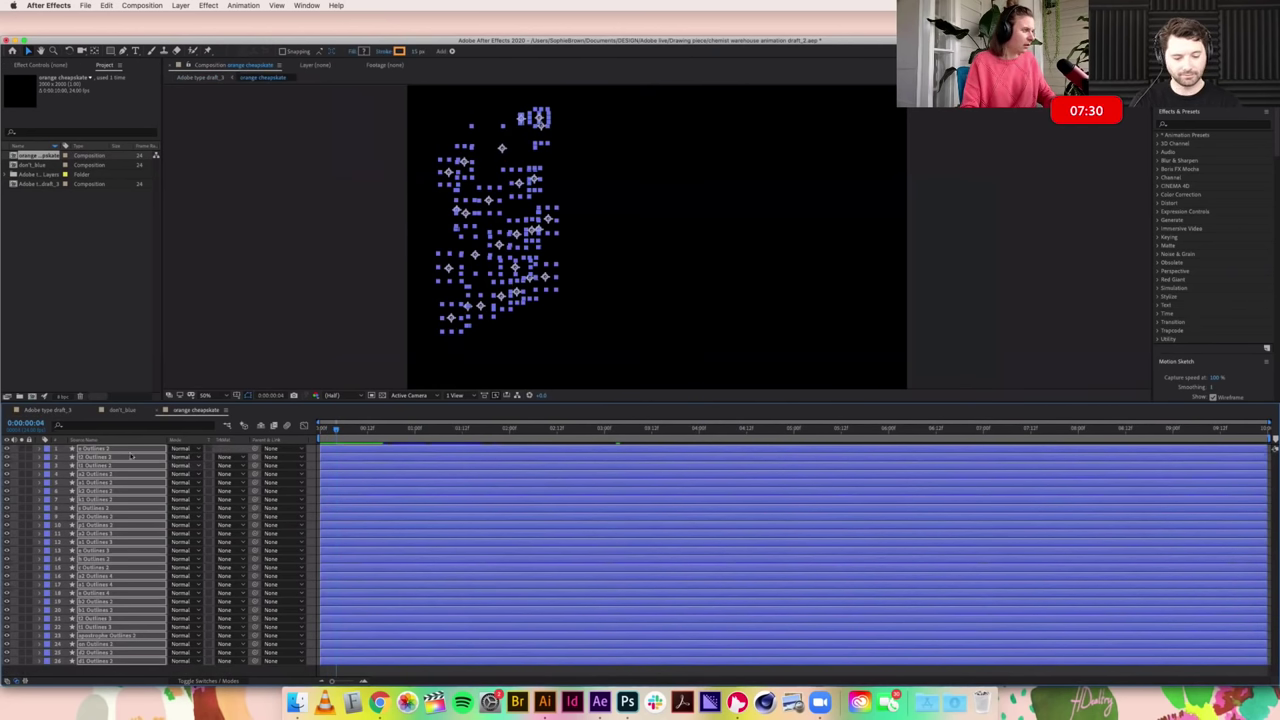
pyautogui.click(44, 411)
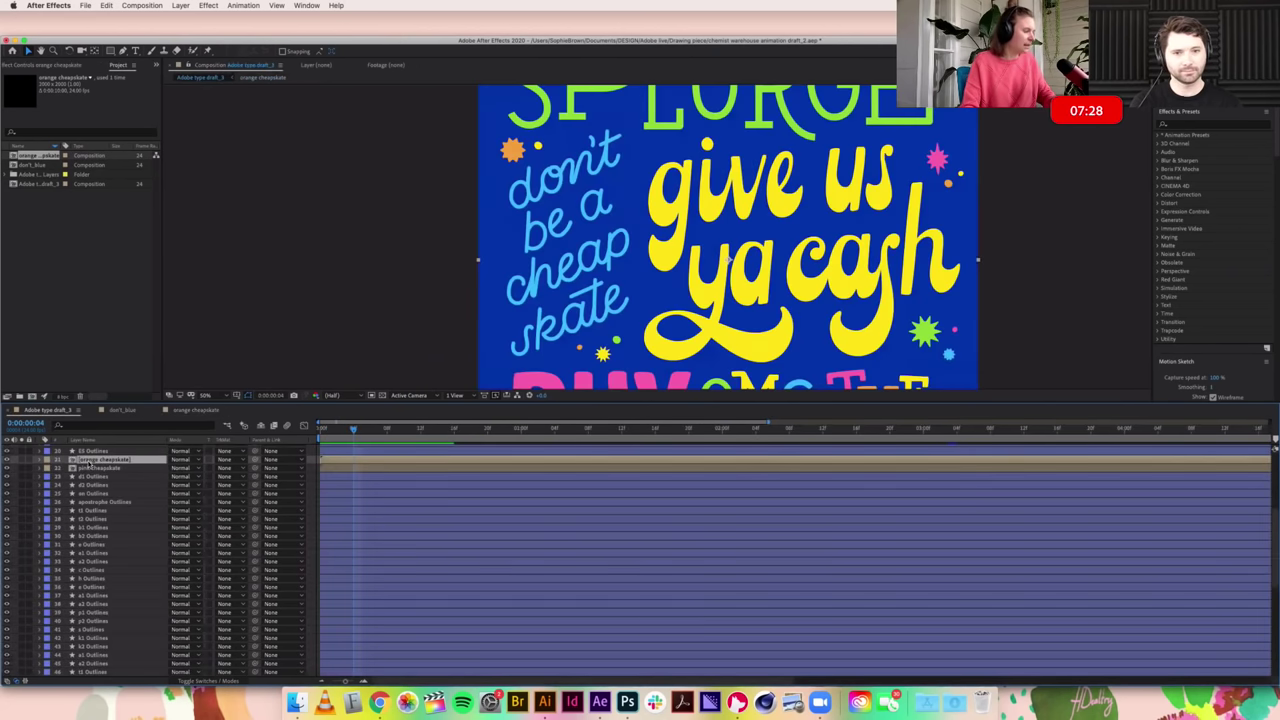
pyautogui.press('super+a')
# Step: Pre-compose the pasted outline layers as "yellow cheapskate", moving all attributes into the new composition
pyautogui.rightClick(96, 468)
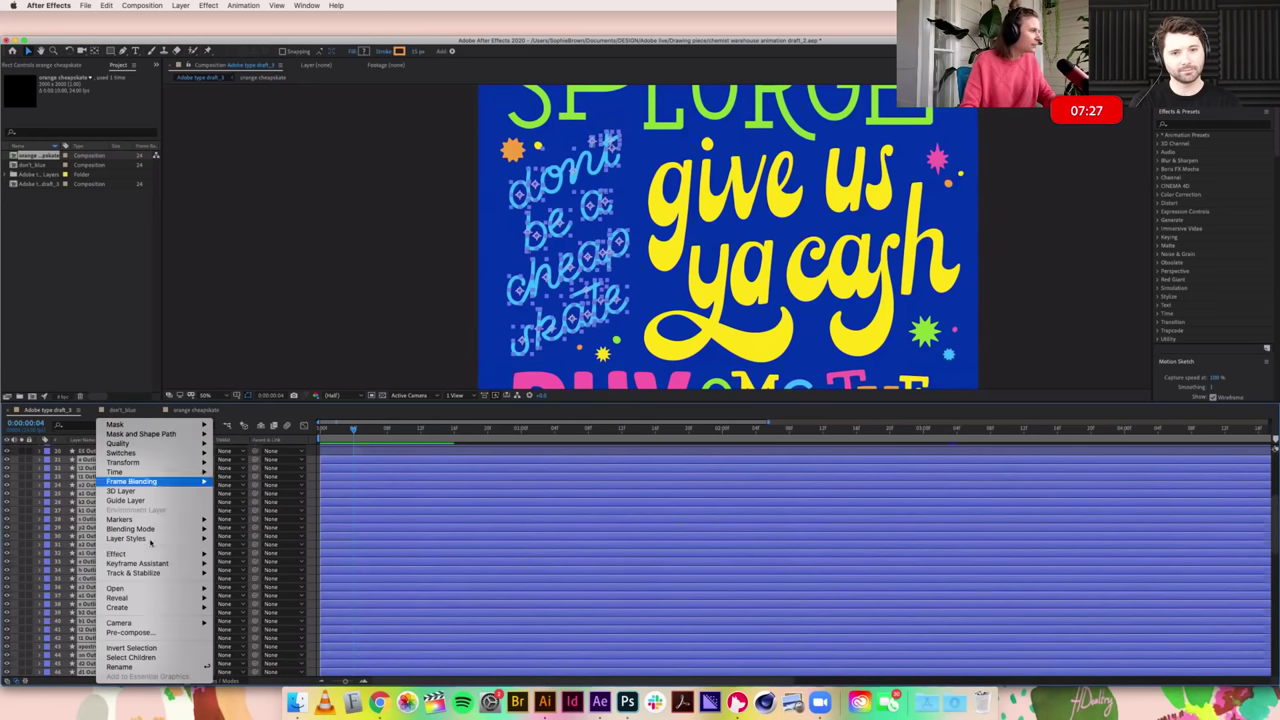
pyautogui.click(128, 633)
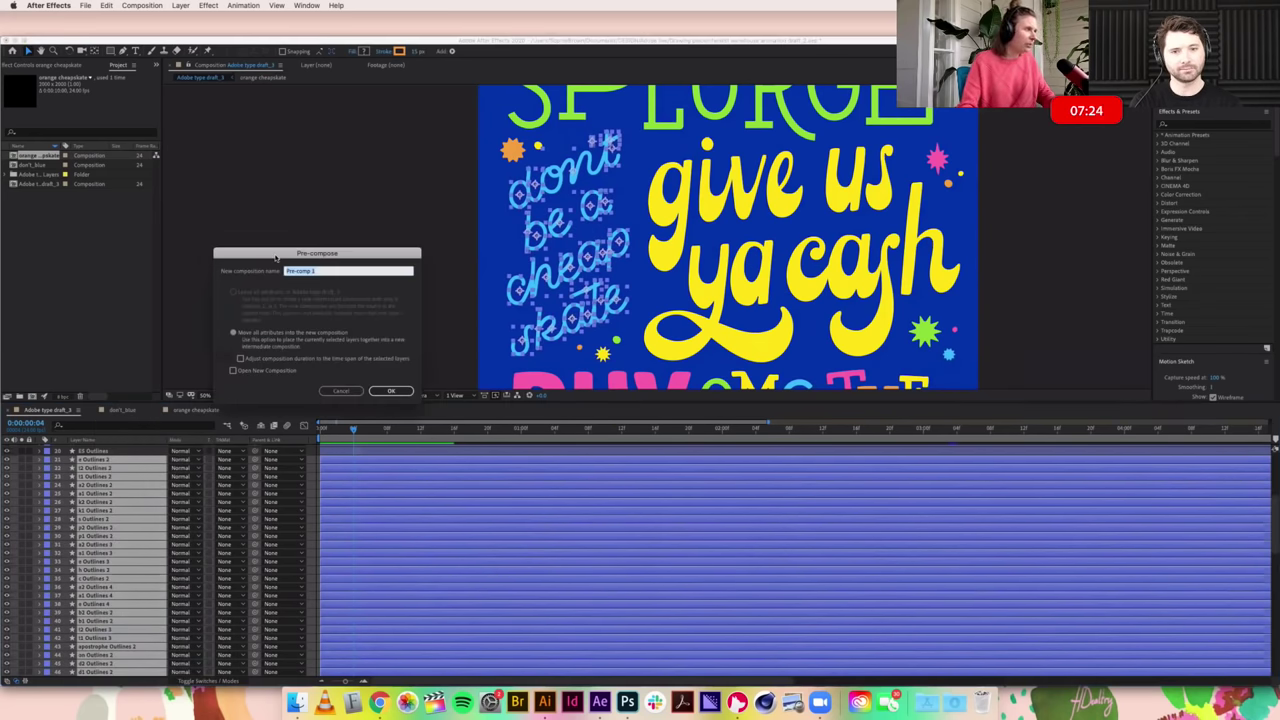
pyautogui.write('sk')
pyautogui.write('llow cheapsk')
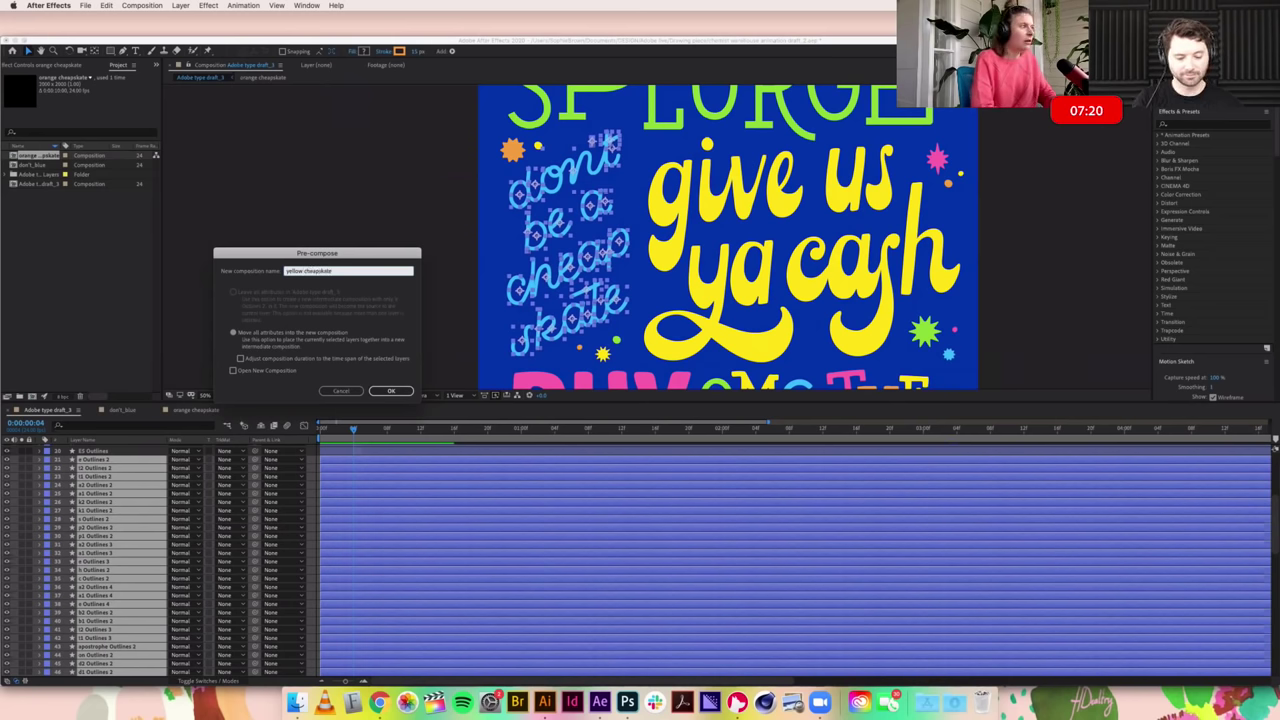
pyautogui.press('Return')
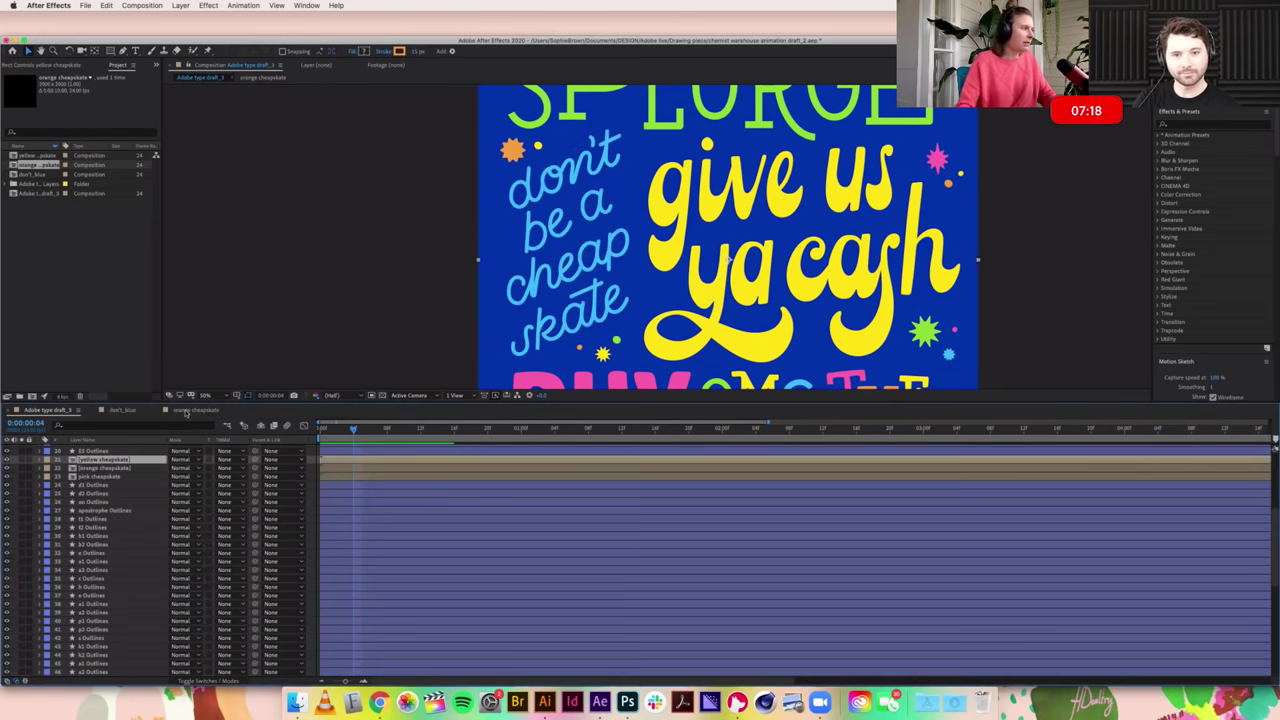
# Step: Open the yellow cheapskate composition, select all of its outline layers, and move the current time to 0:00:04:06
pyautogui.doubleClick(74, 460)
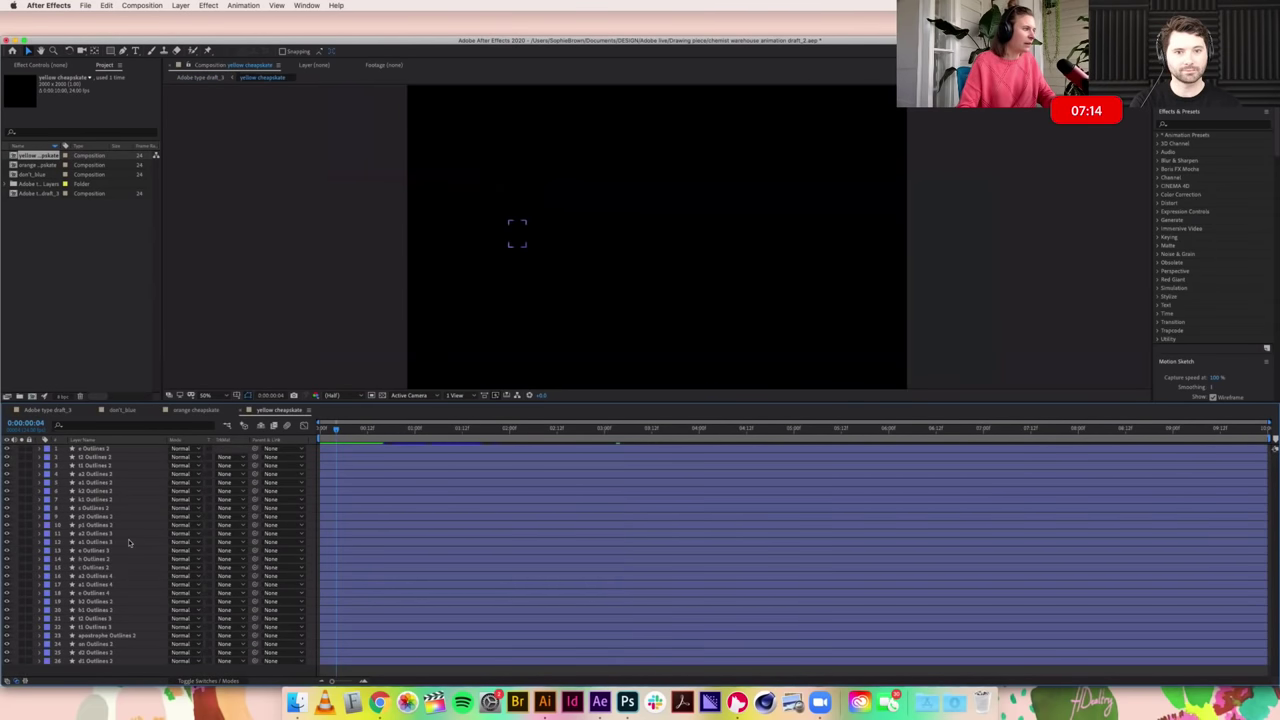
pyautogui.click(128, 541)
pyautogui.press('super+a')
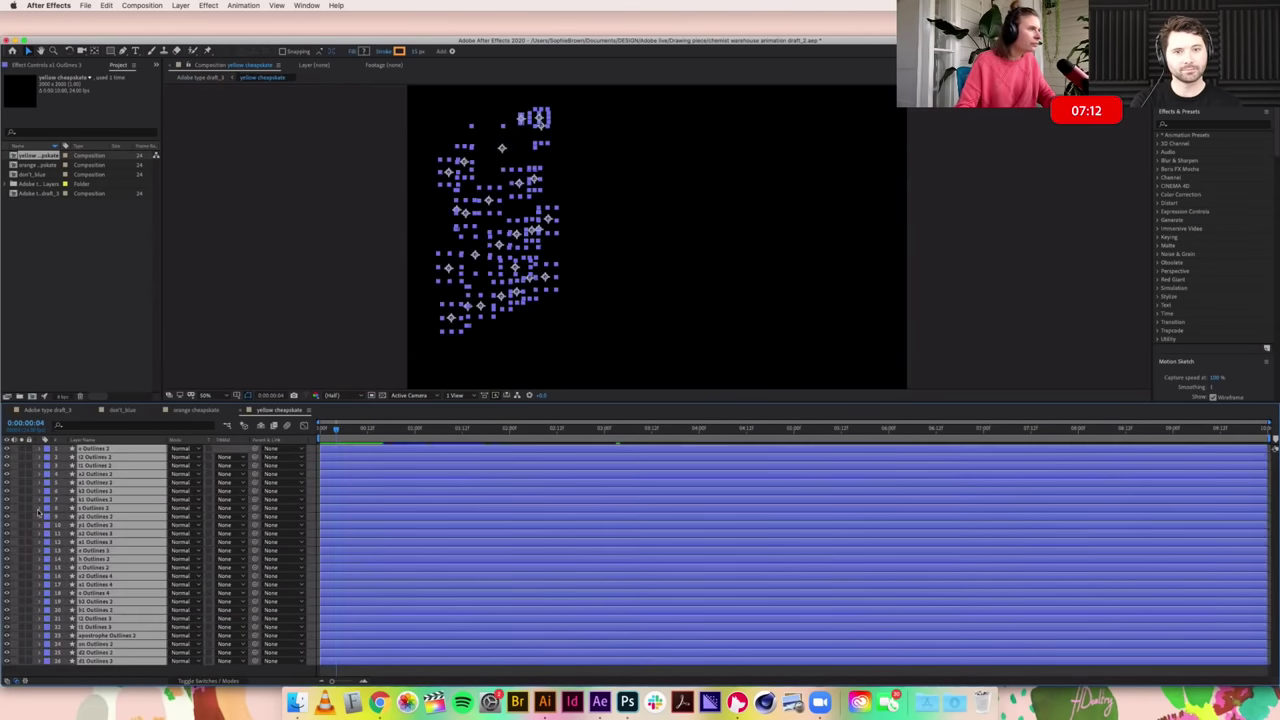
pyautogui.moveTo(350, 433); pyautogui.dragTo(726, 449)
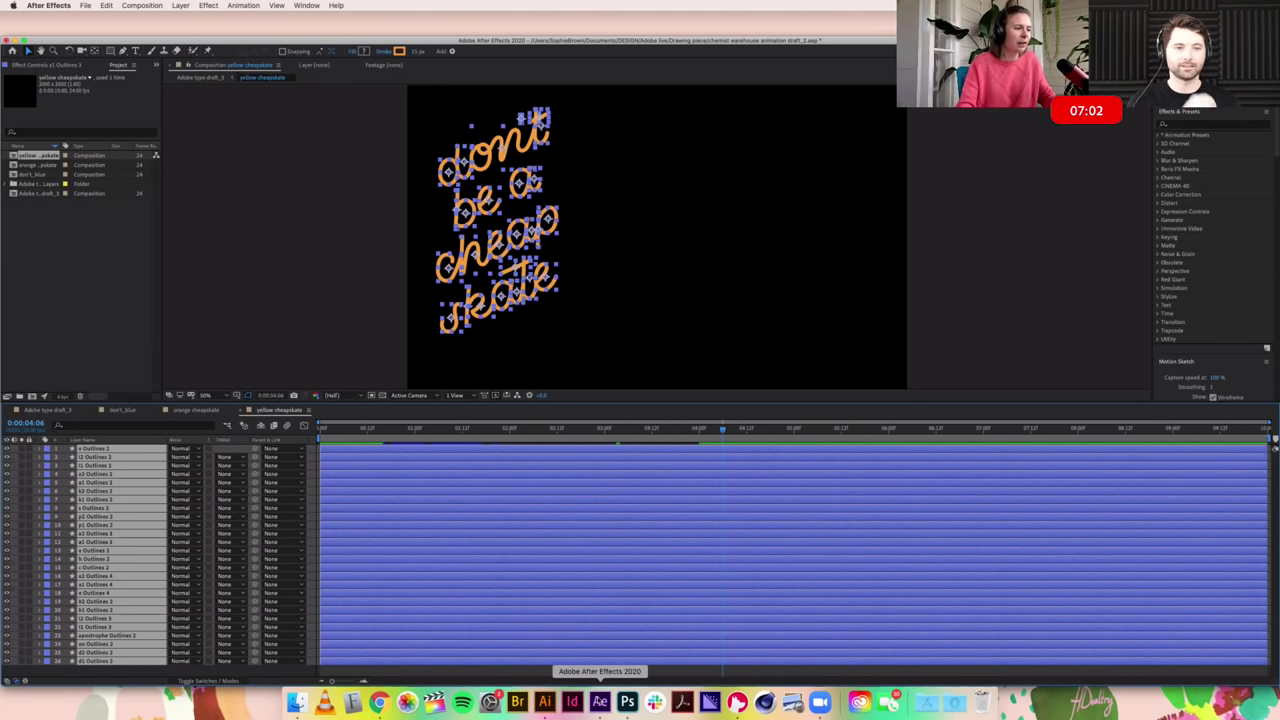
# Step: Switch to Illustrator, copy the hex code ffe238 from the yellow letter c of "cash", and return to After Effects
pyautogui.click(545, 703)
pyautogui.click(575, 522)
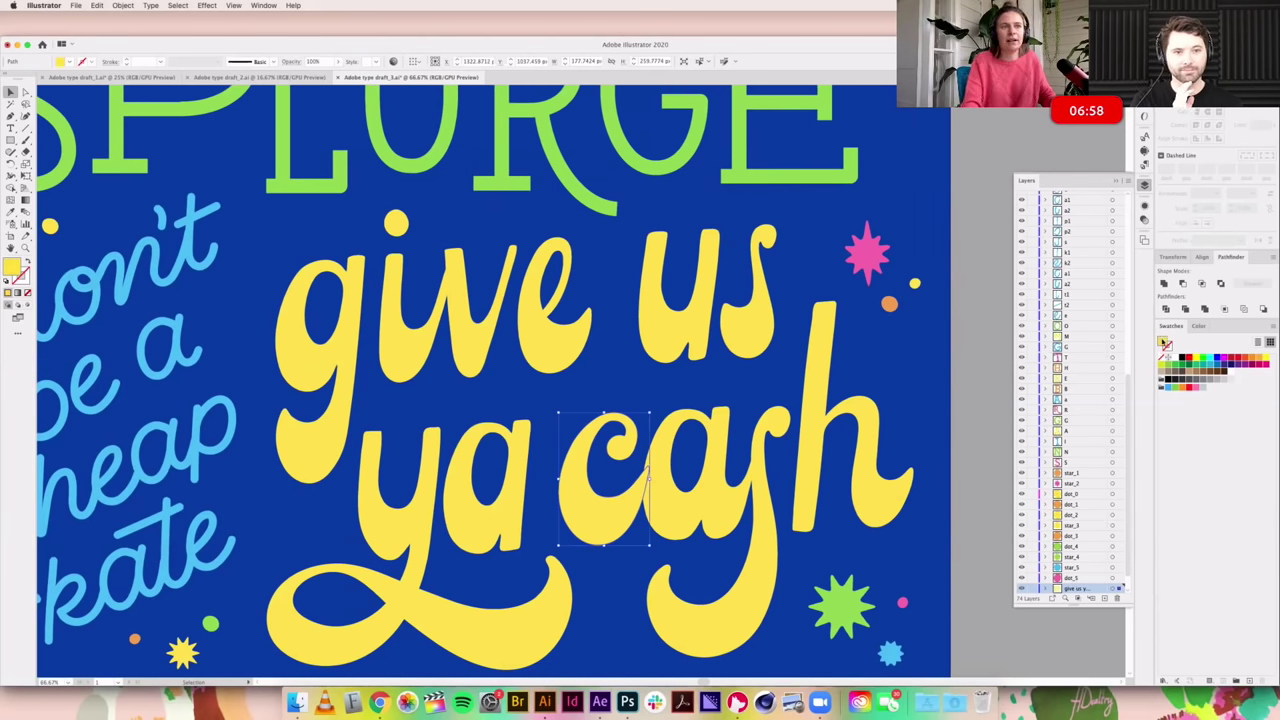
pyautogui.doubleClick(1165, 343)
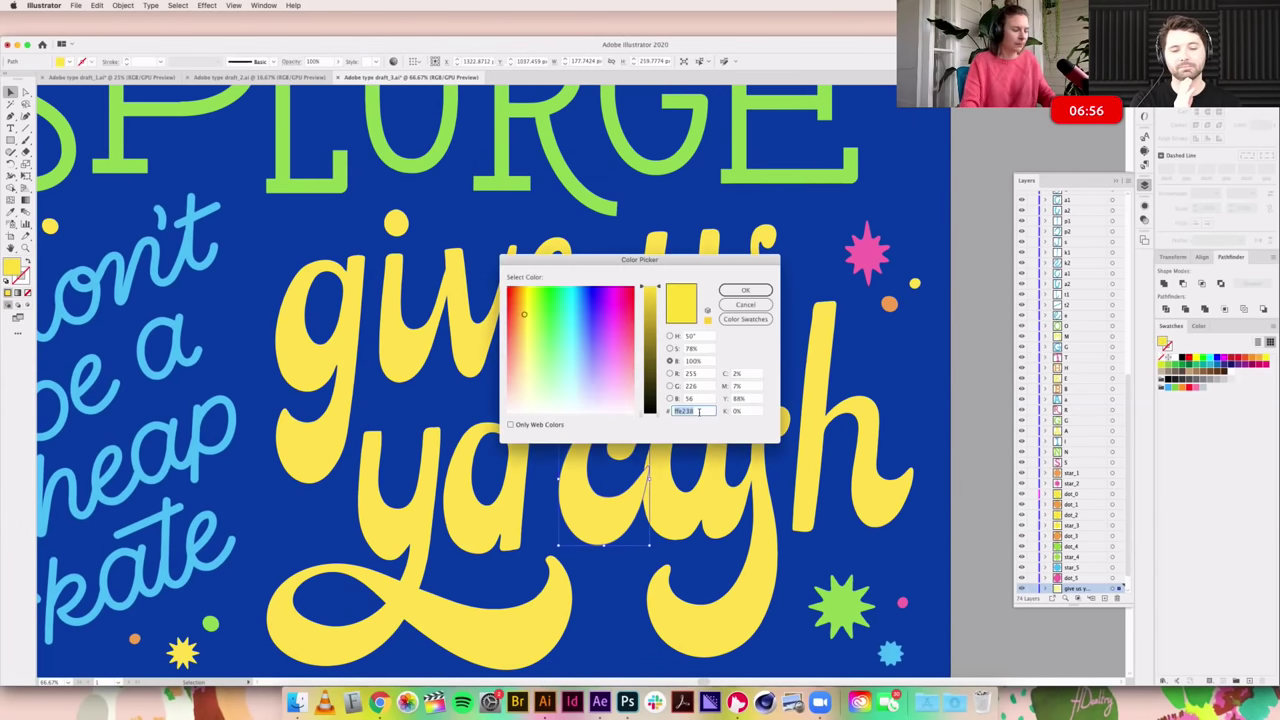
pyautogui.click(600, 702)
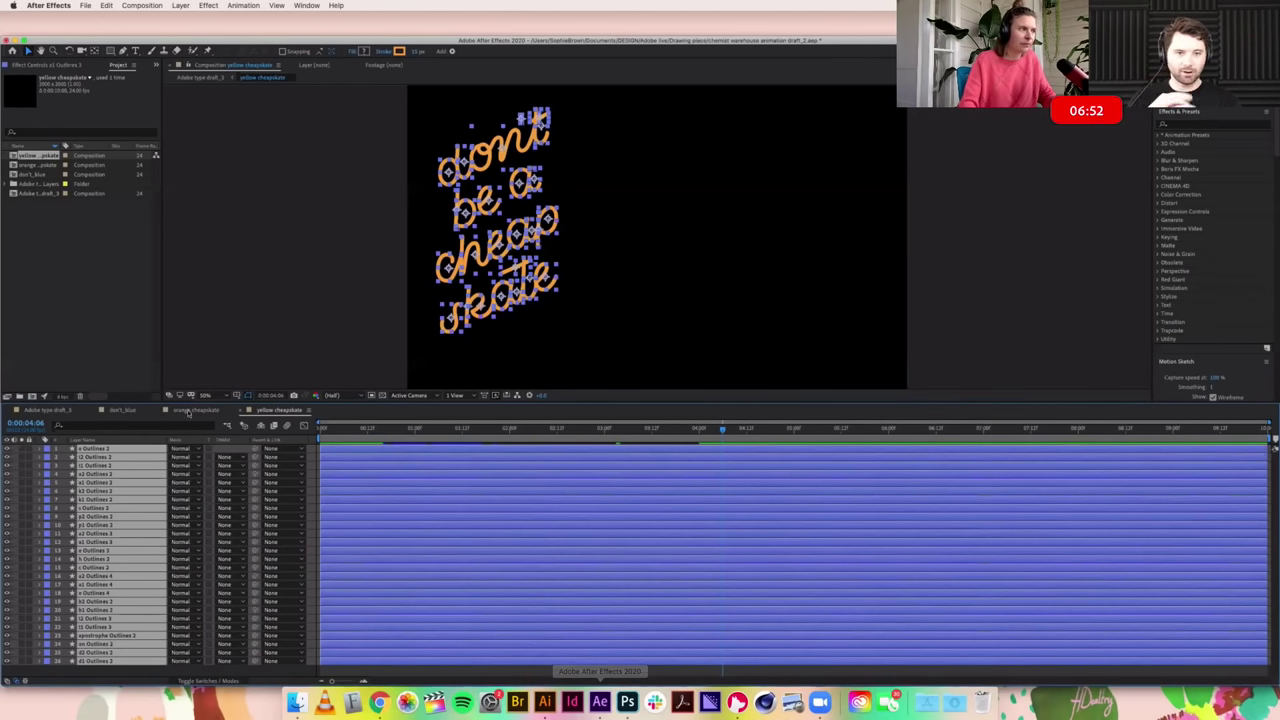
# Step: Set the stroke colour of all selected outline layers in yellow cheapskate to hex FFE238
pyautogui.click(401, 52)
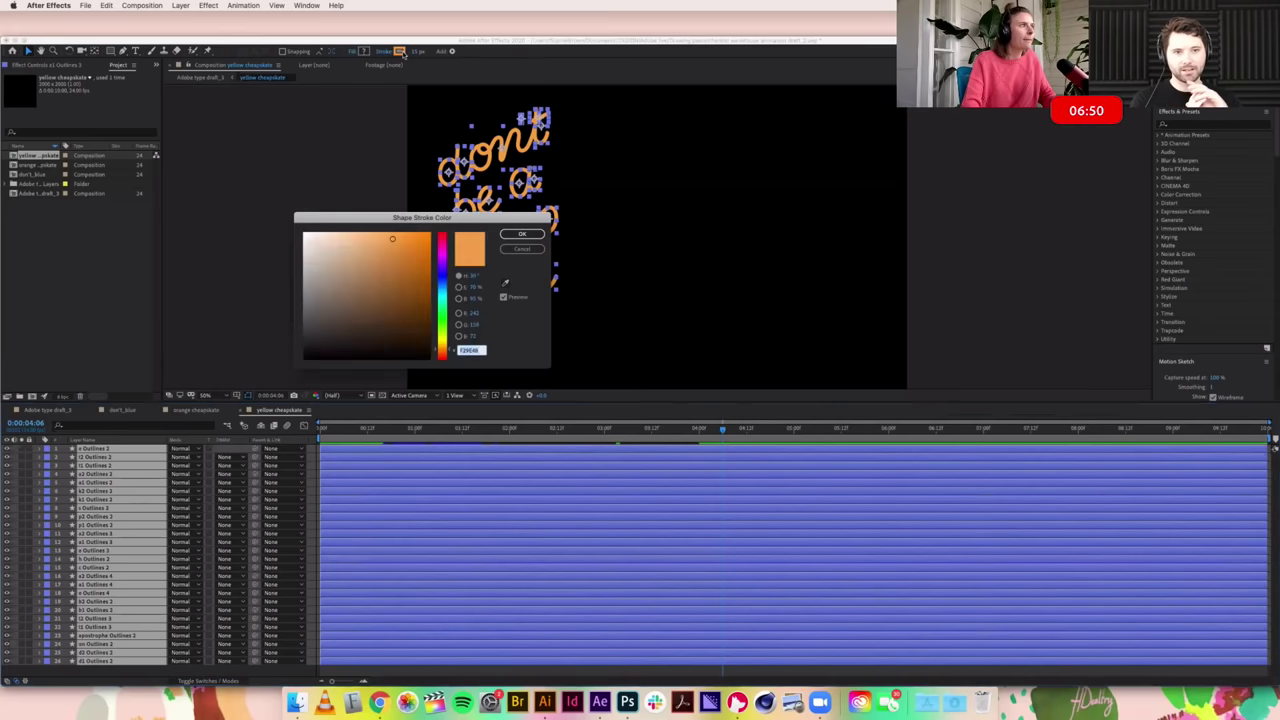
pyautogui.press('super+v')
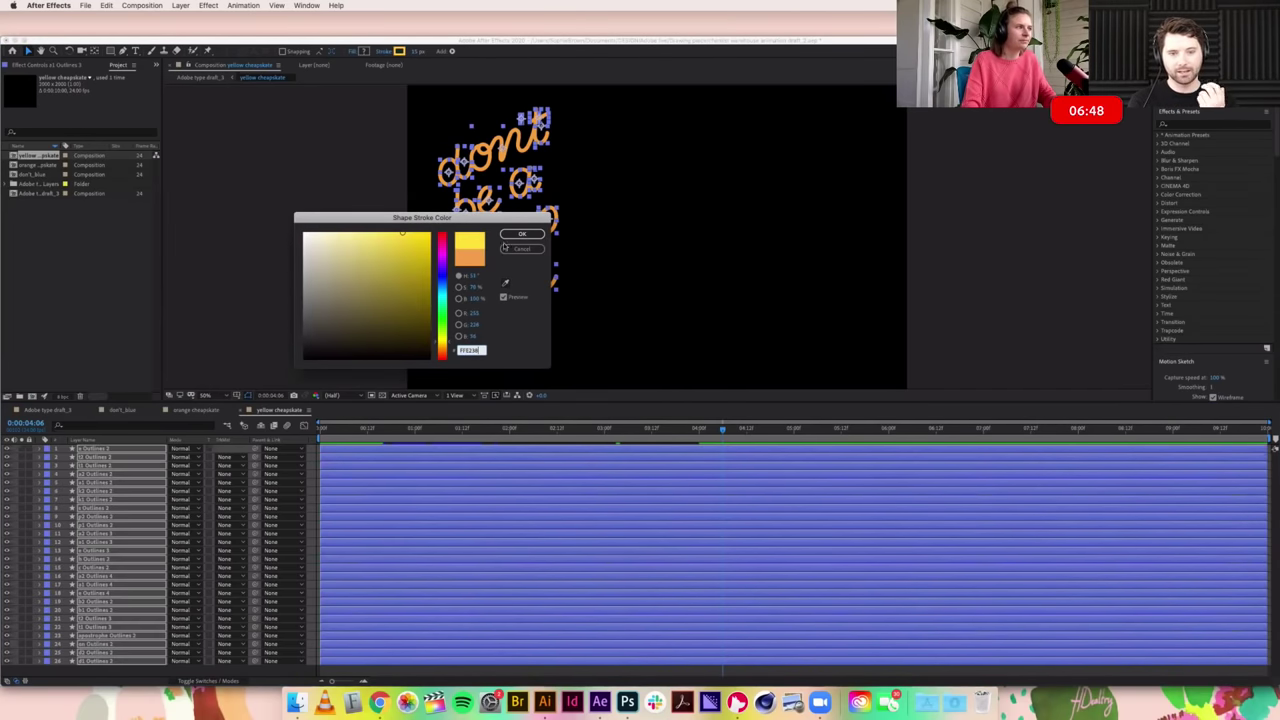
pyautogui.click(522, 234)
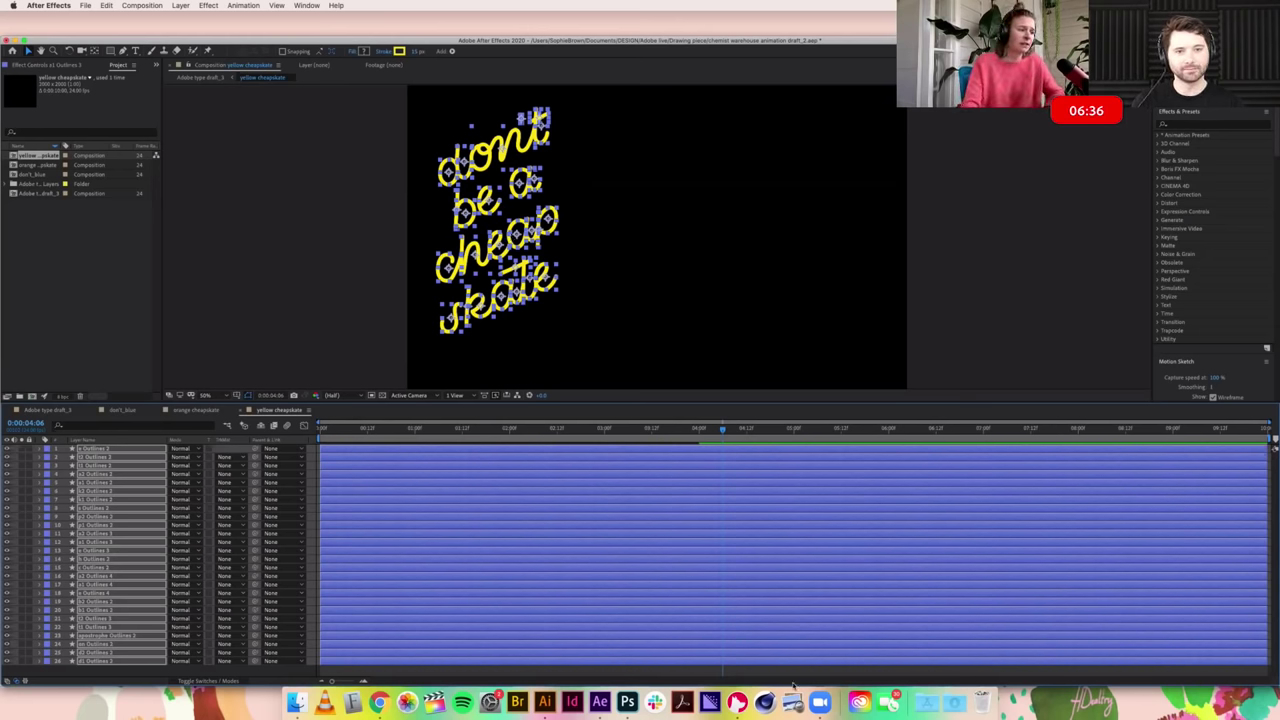
# Step: Close the open colour picker in Illustrator, deselect the letter to review the whole poster, and return to After Effects
pyautogui.click(545, 702)
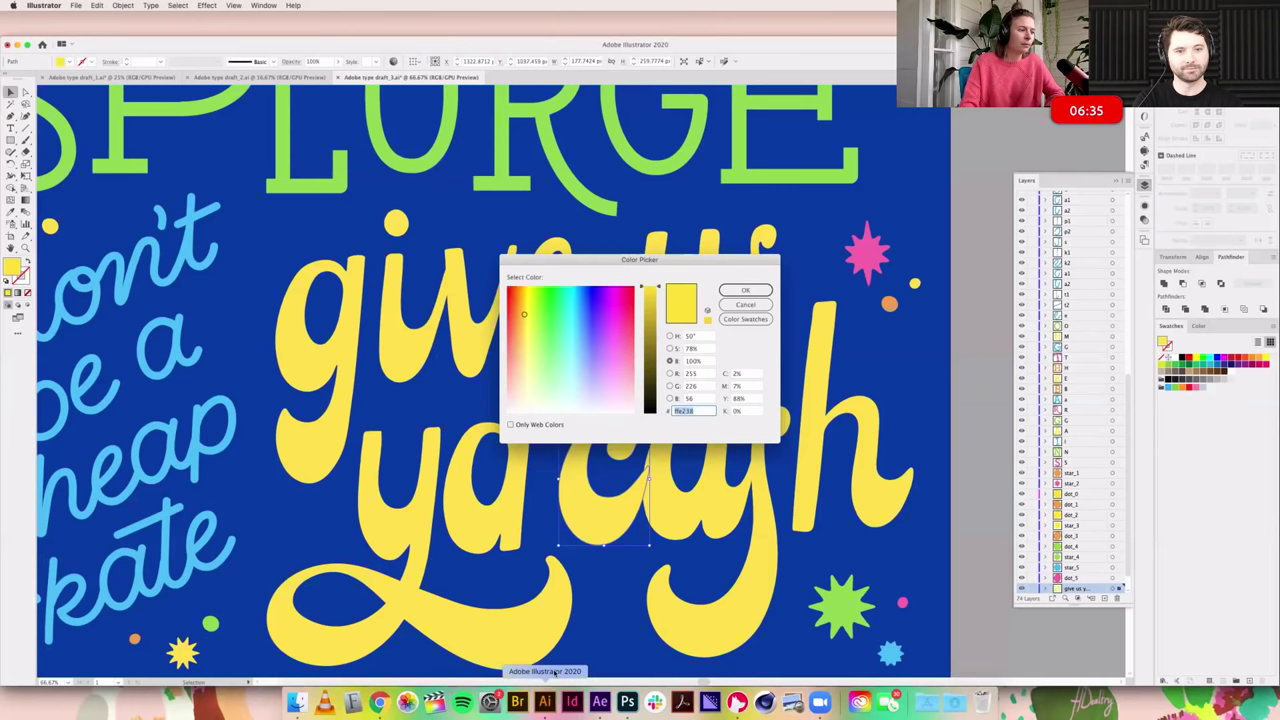
pyautogui.click(747, 298)
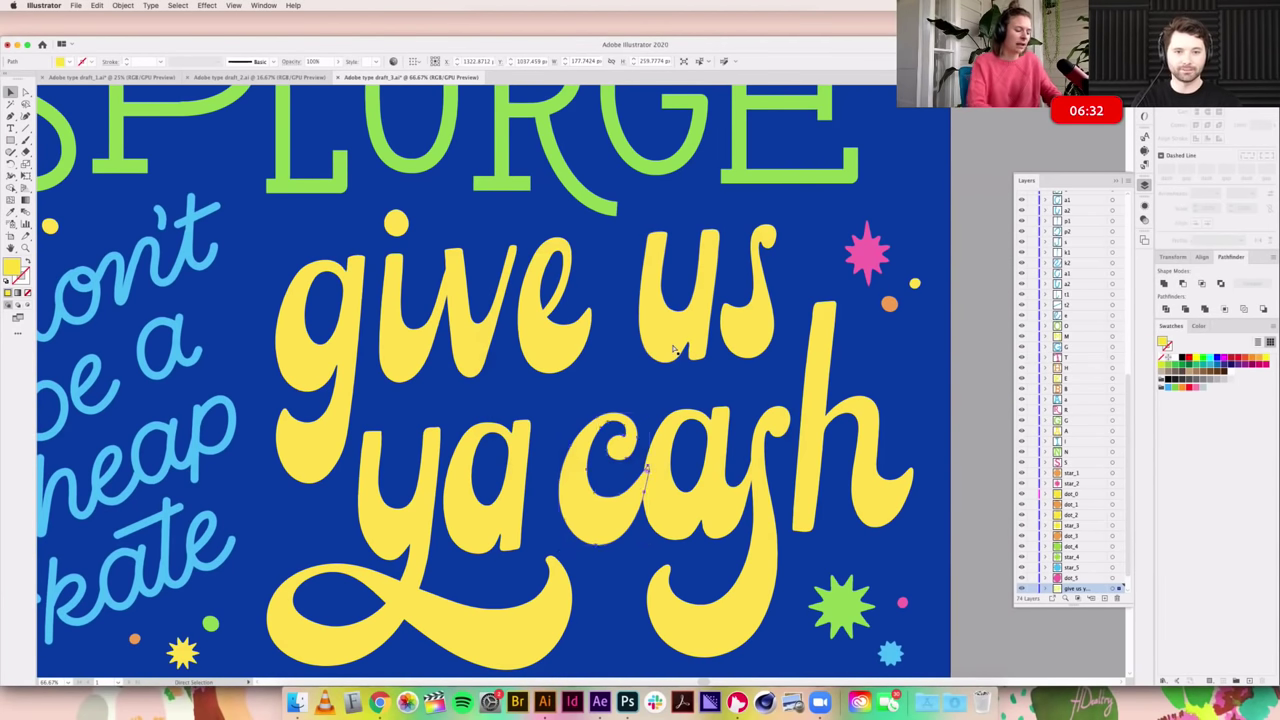
pyautogui.press('super+minus')
pyautogui.press('super+minus')
pyautogui.click(820, 381)
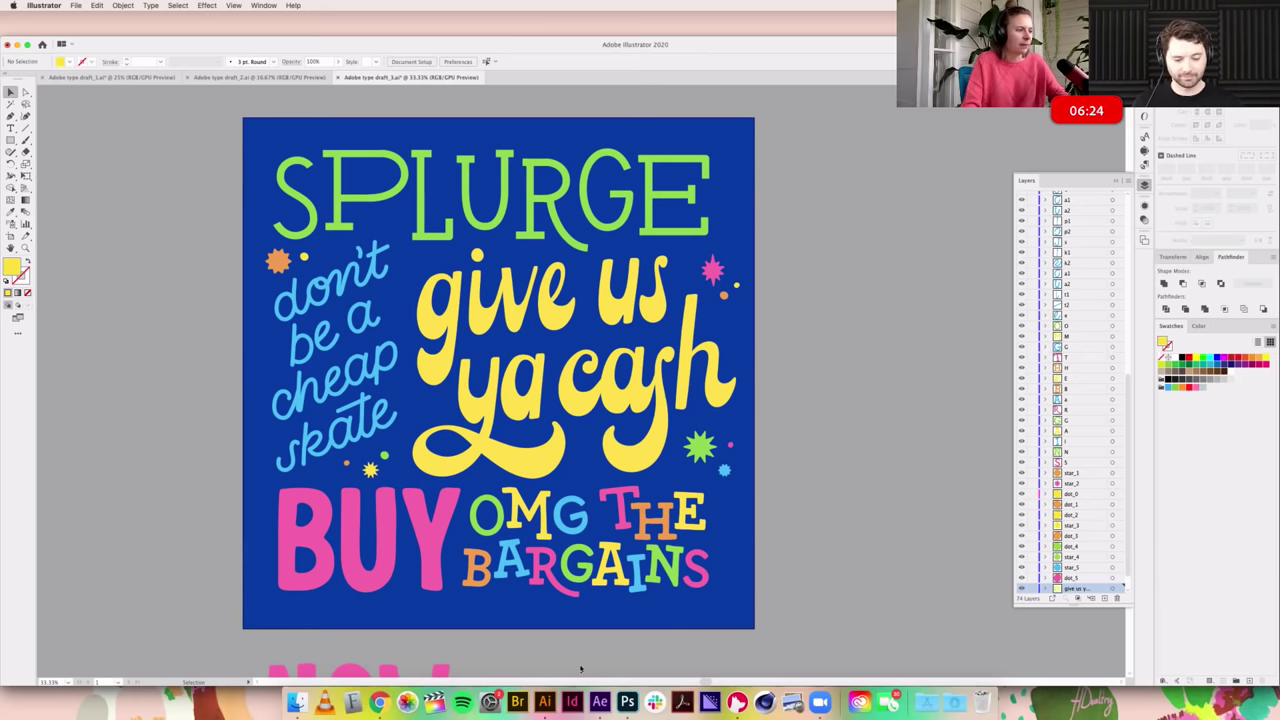
pyautogui.click(599, 702)
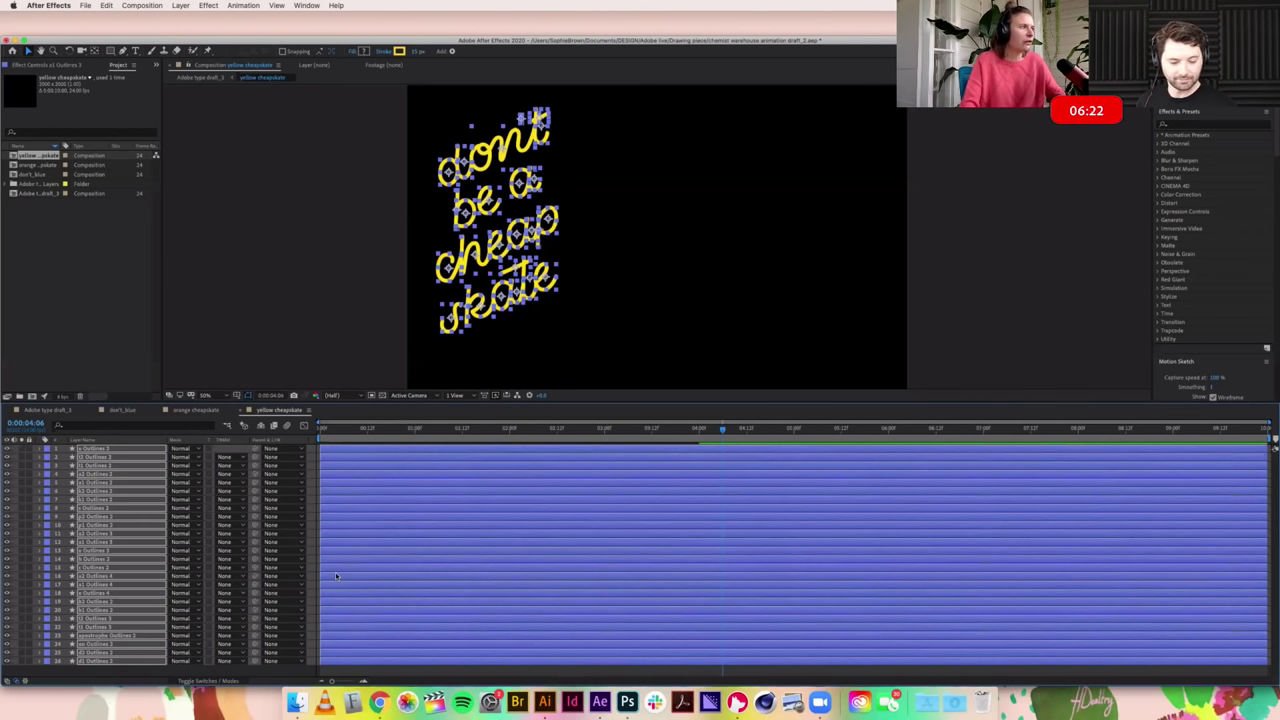
# Step: Copy all outline layers from the yellow cheapskate composition and paste them into Adobe type draft_3 above the yellow cheapskate layer
pyautogui.click(66, 414)
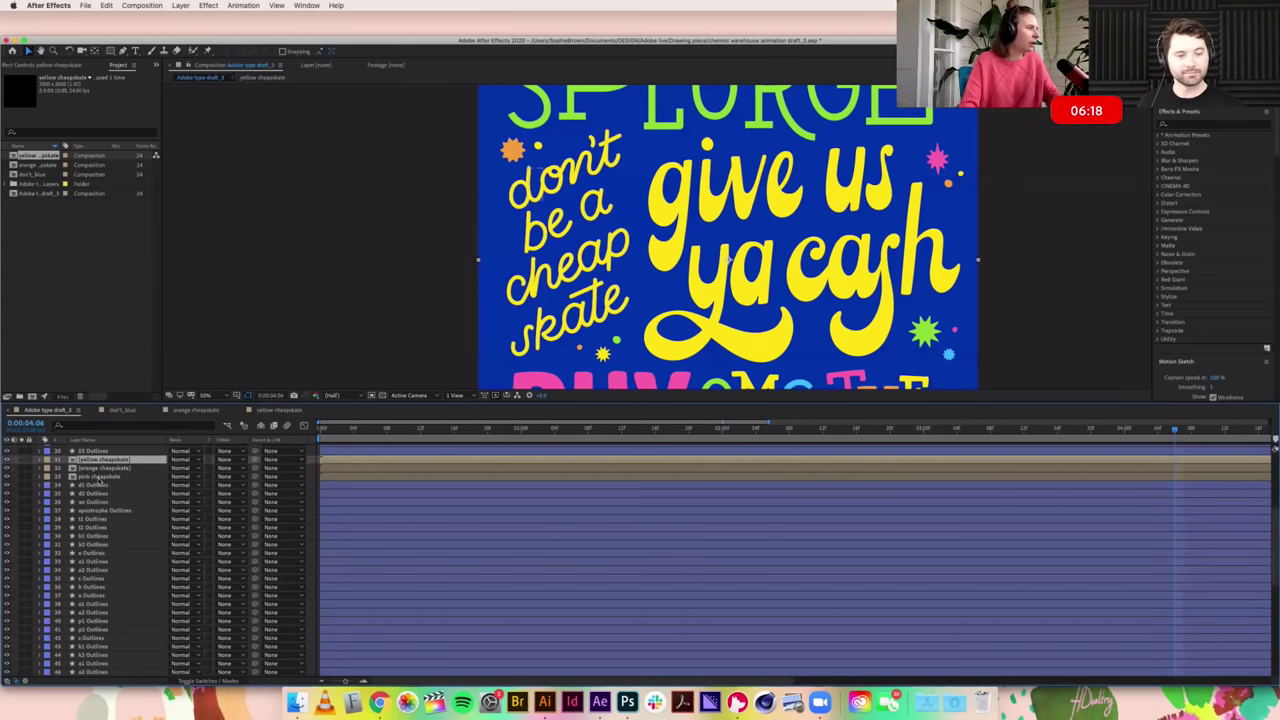
pyautogui.click(99, 477)
pyautogui.click(95, 467)
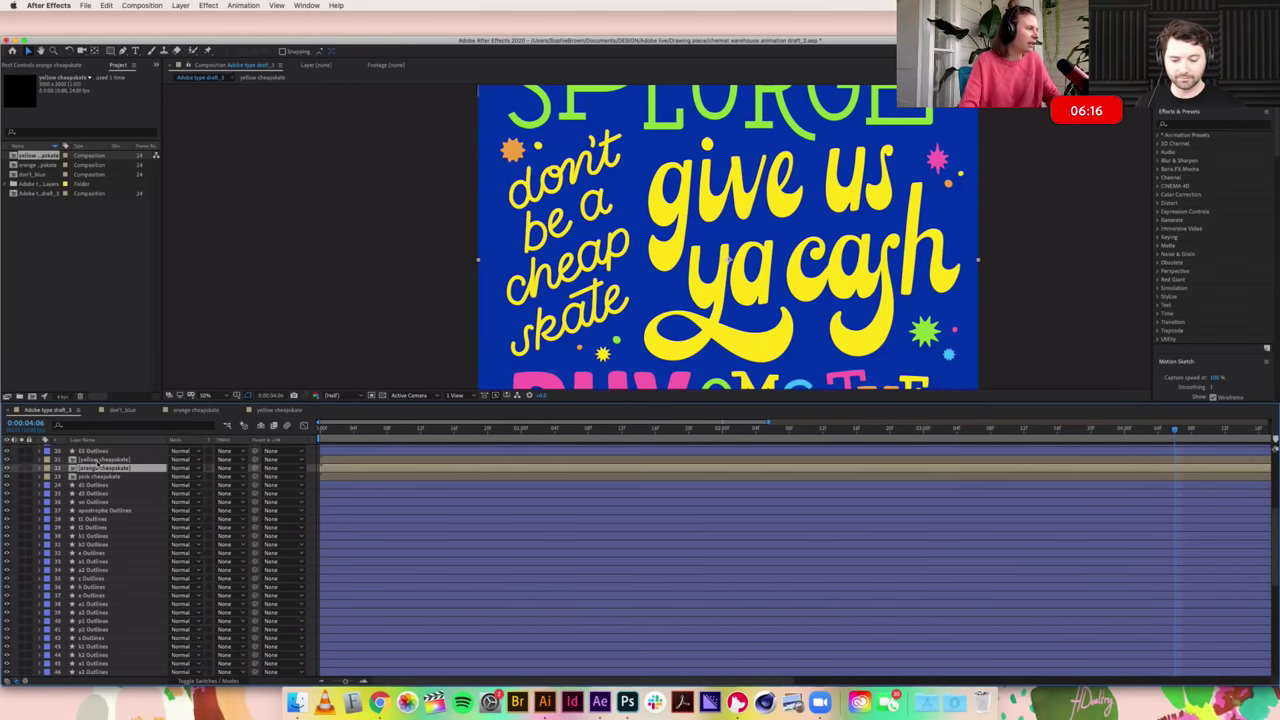
pyautogui.click(97, 459)
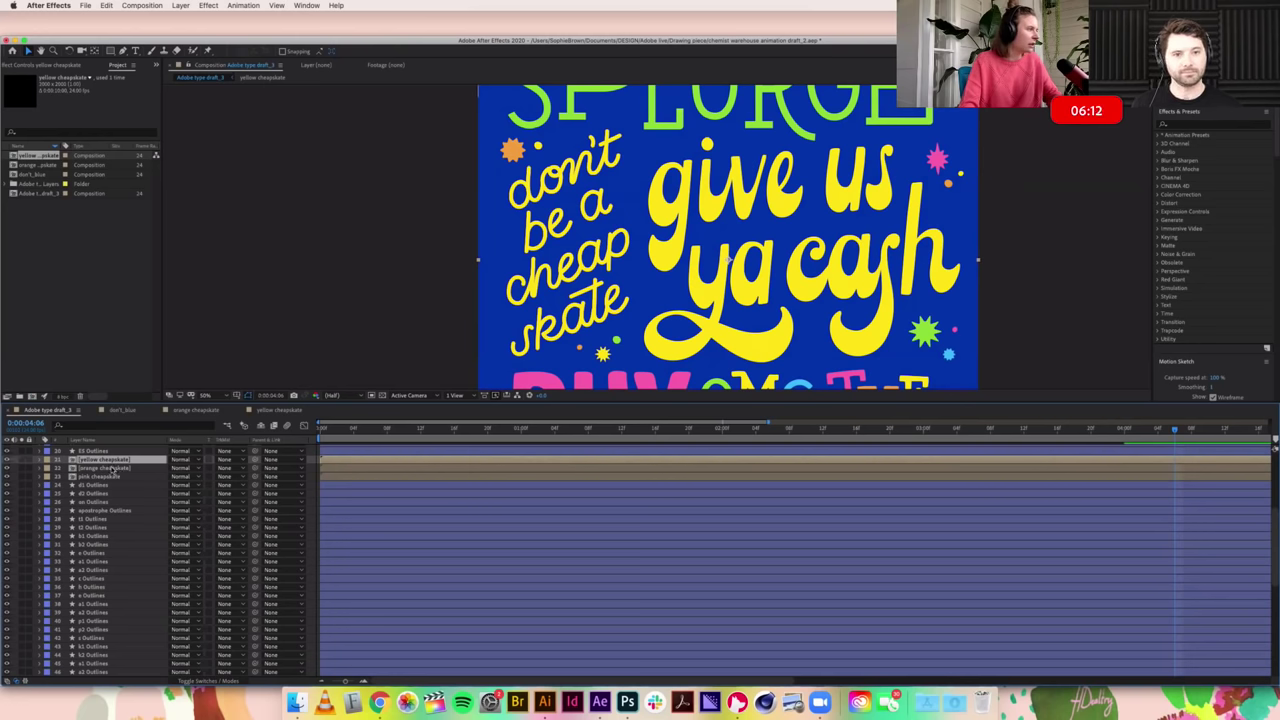
pyautogui.doubleClick(93, 460)
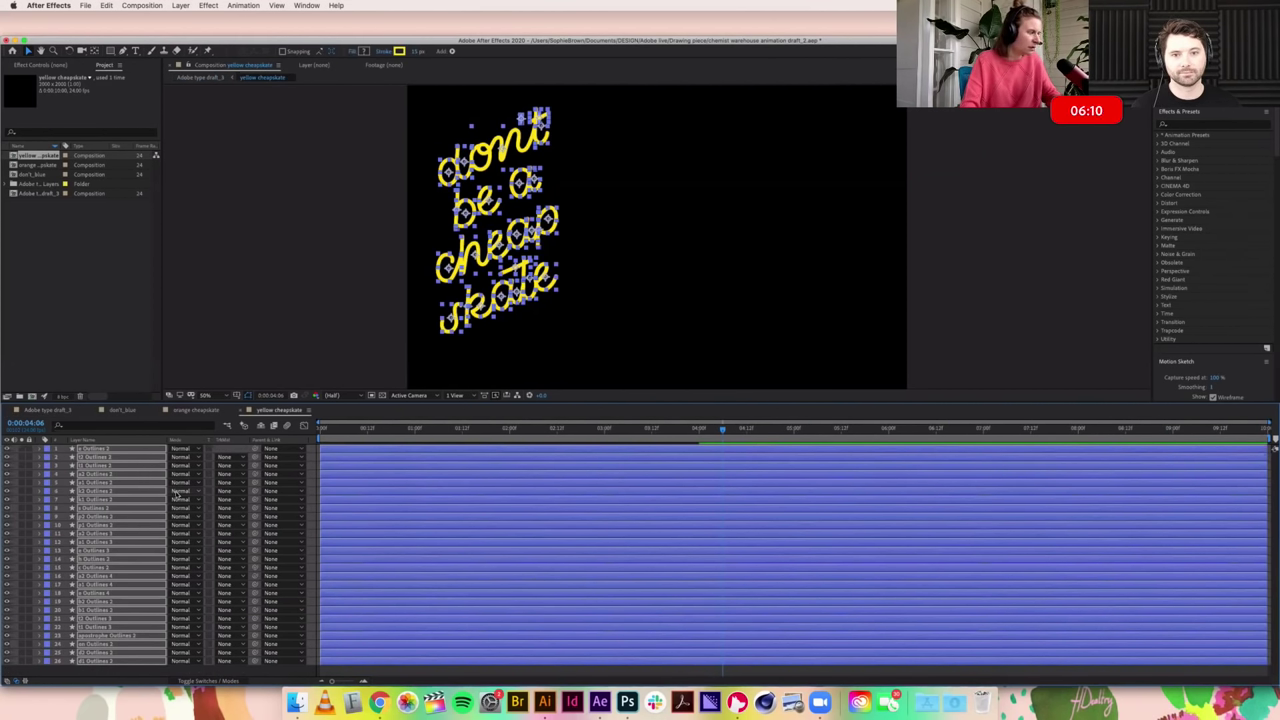
pyautogui.click(50, 410)
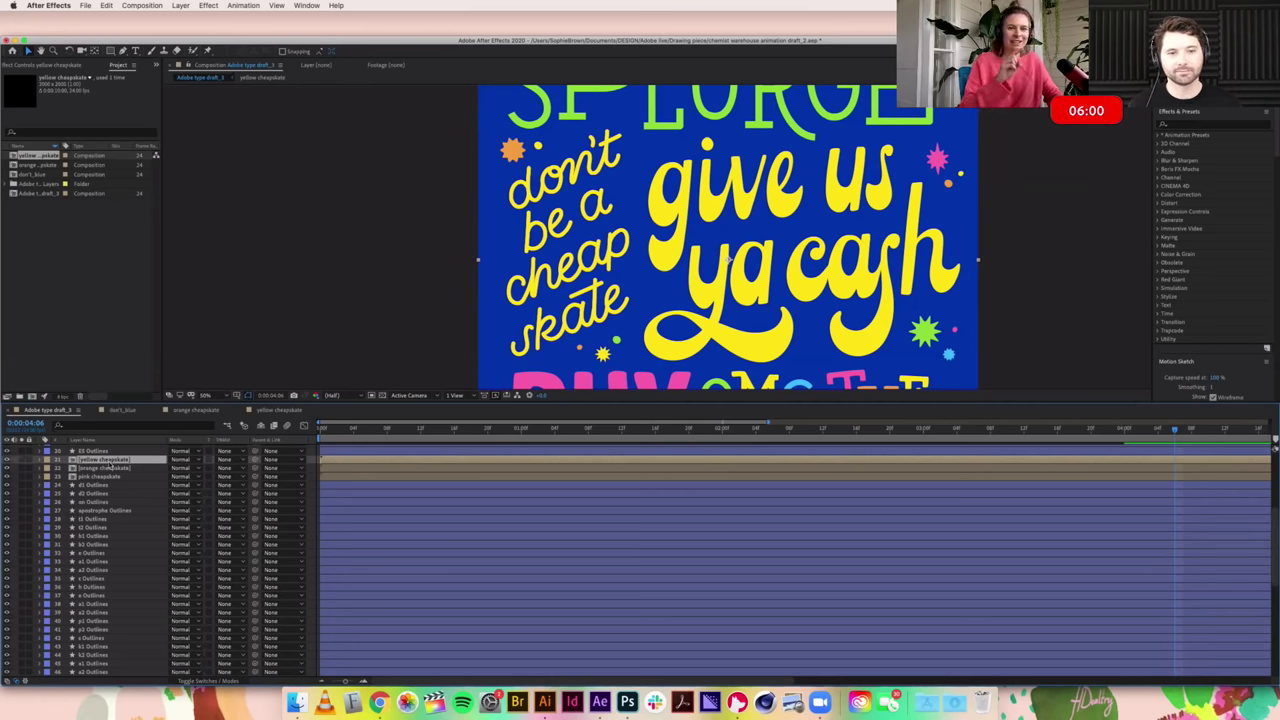
pyautogui.press('super+a')
# Step: Pre-compose the pasted outline layers as "green cheapskate" and open the new composition
pyautogui.rightClick(107, 461)
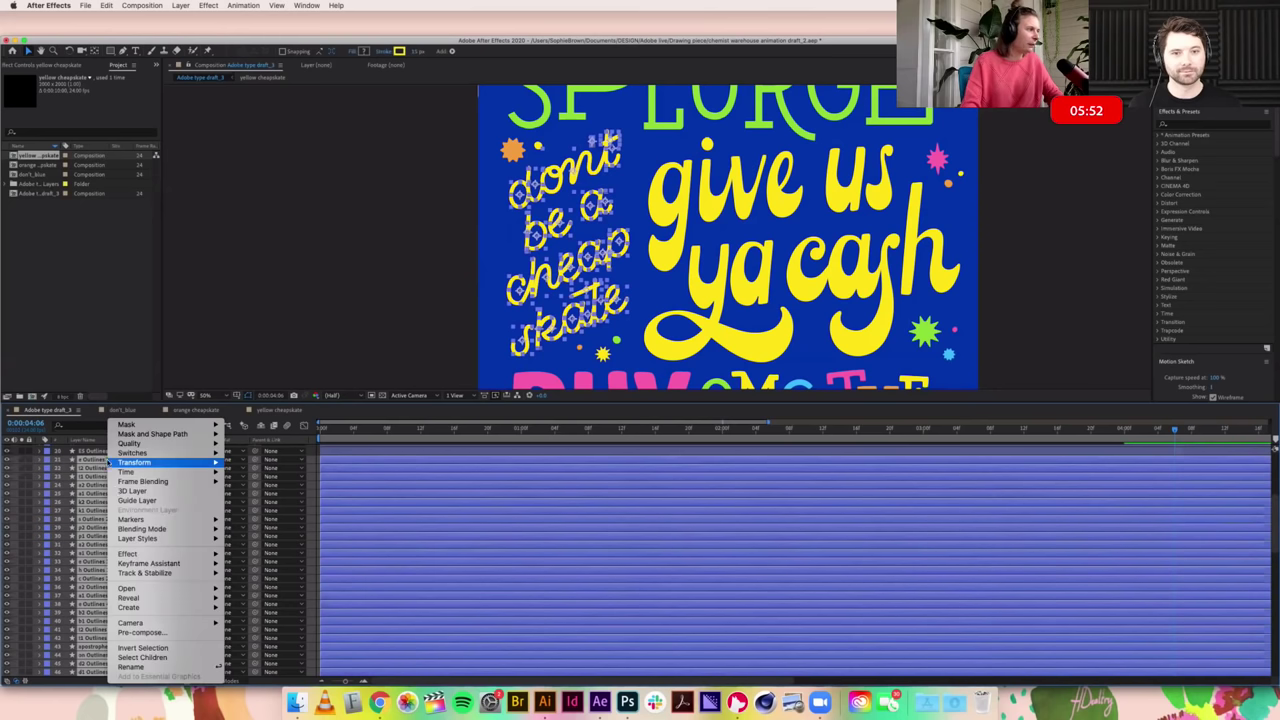
pyautogui.moveTo(152, 519)
pyautogui.click(152, 634)
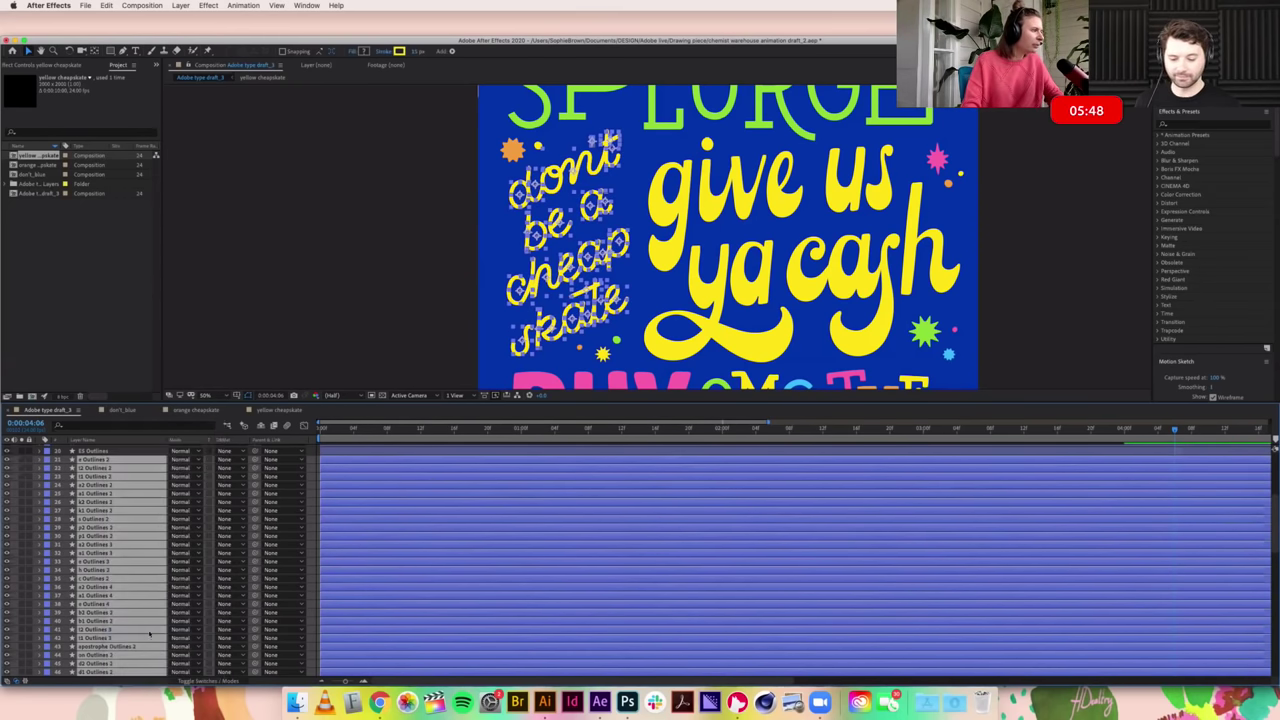
pyautogui.write('green cheapskate')
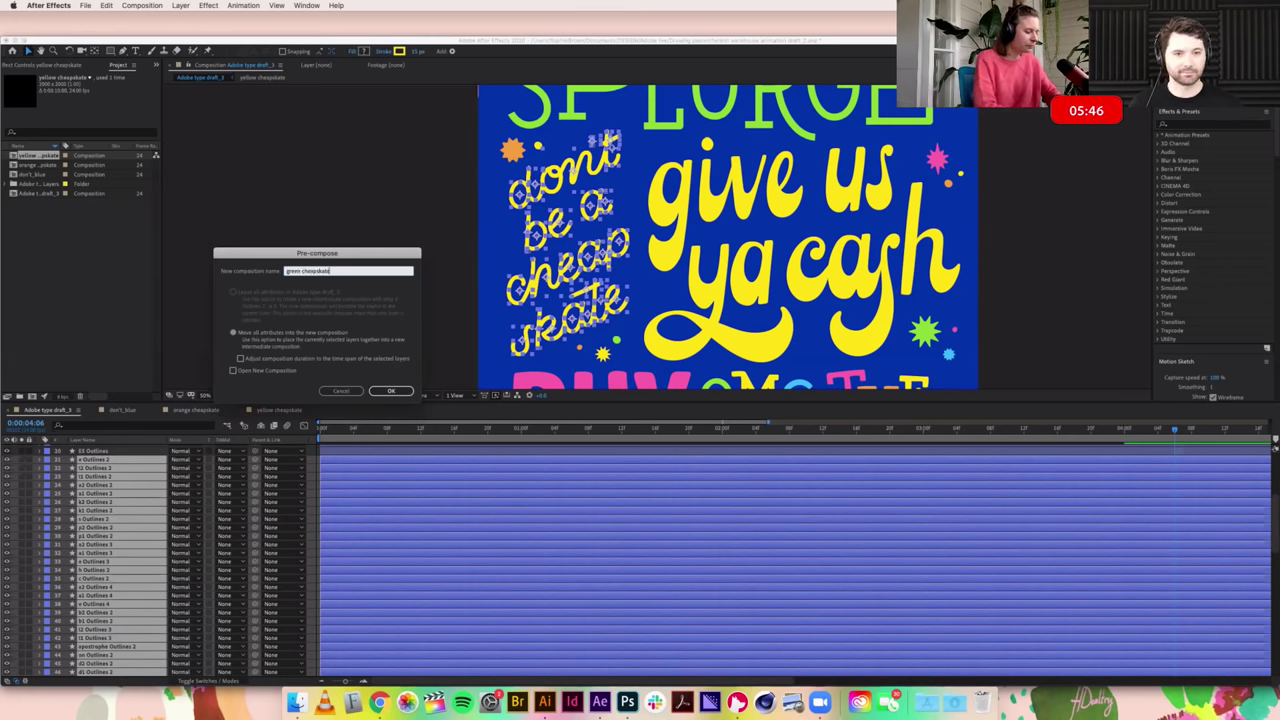
pyautogui.press('Tab')
pyautogui.press('Return')
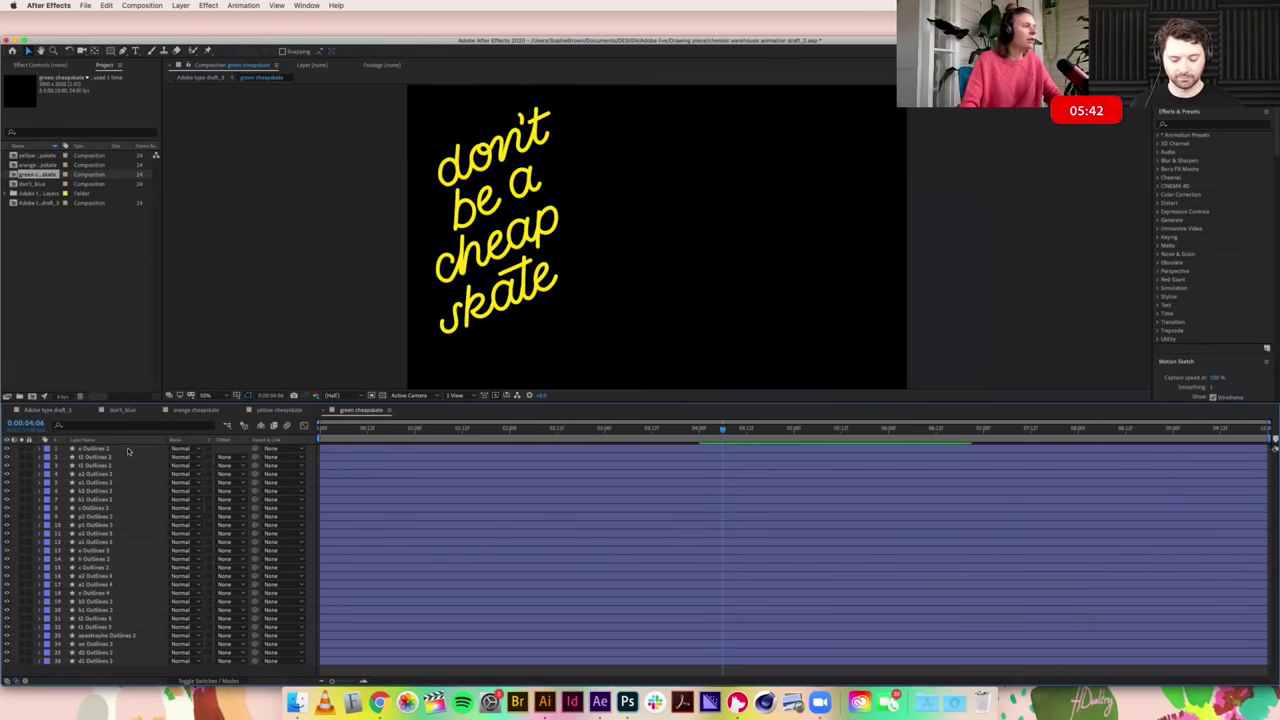
# Step: Select all green cheapskate outline layers, copy the hex code 8dd945 from the large green star in Illustrator, and return to After Effects
pyautogui.press('super+a')
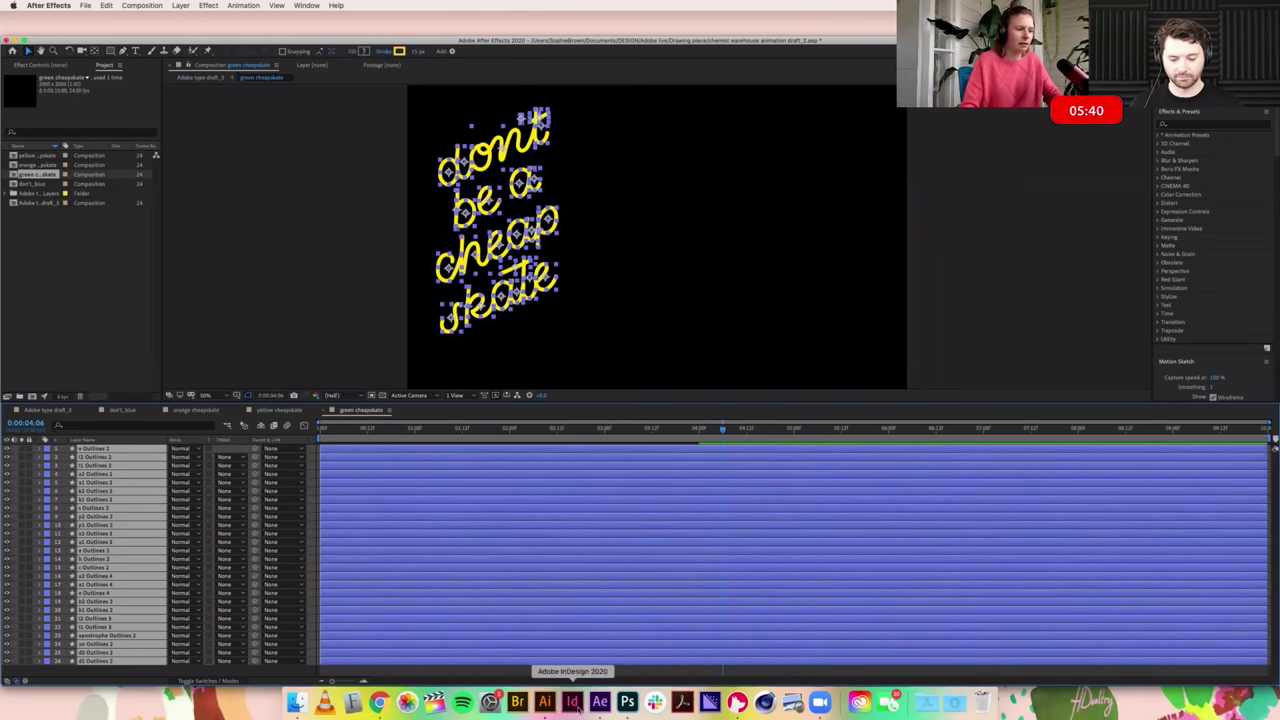
pyautogui.click(545, 702)
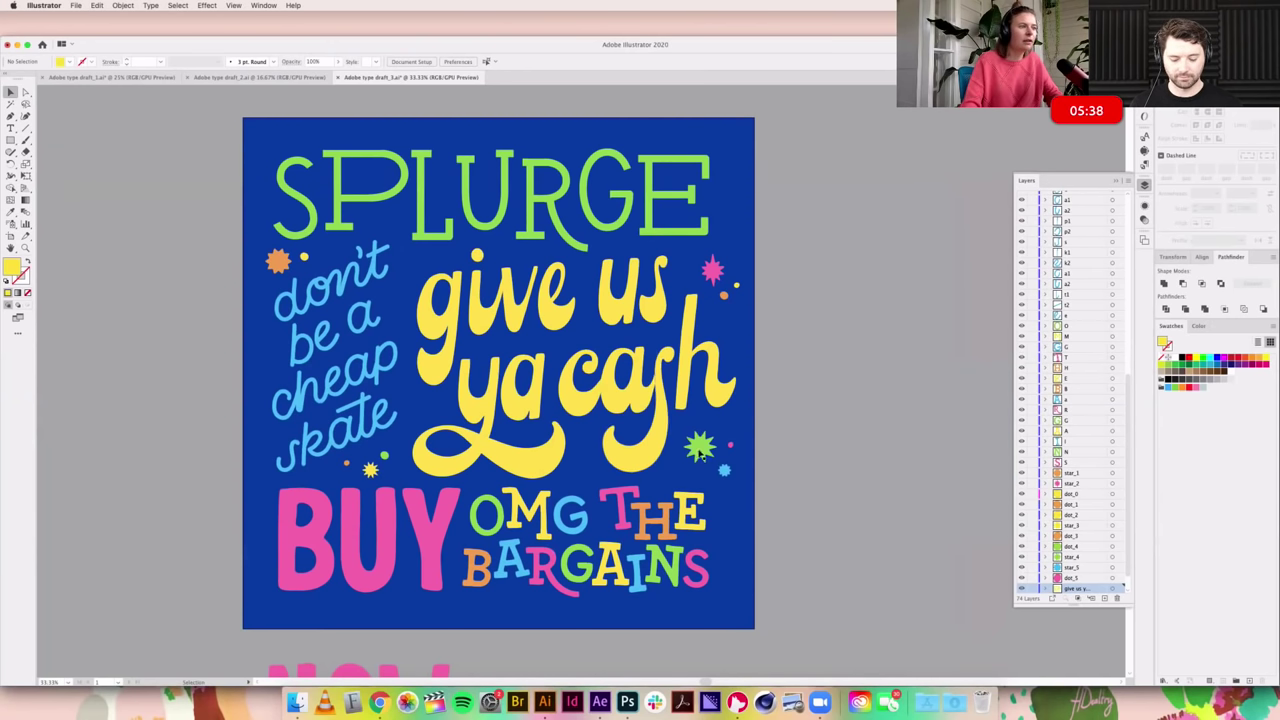
pyautogui.click(700, 447)
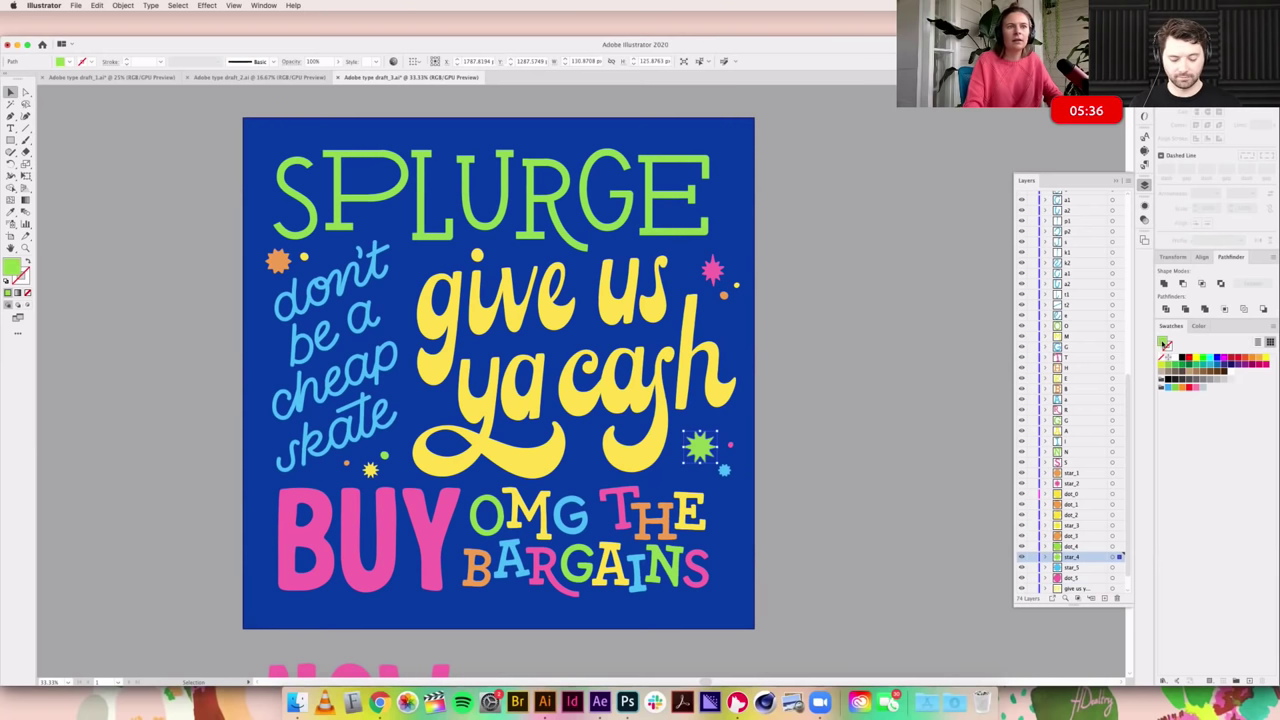
pyautogui.doubleClick(1163, 343)
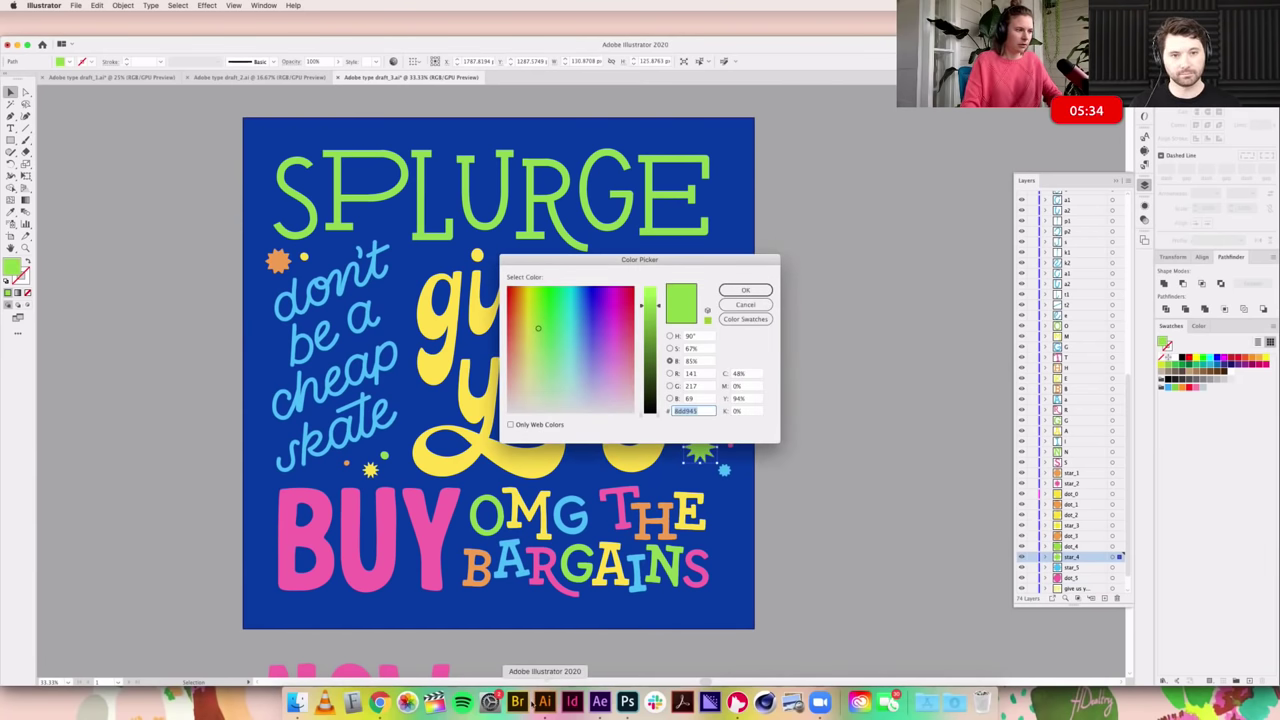
pyautogui.click(600, 702)
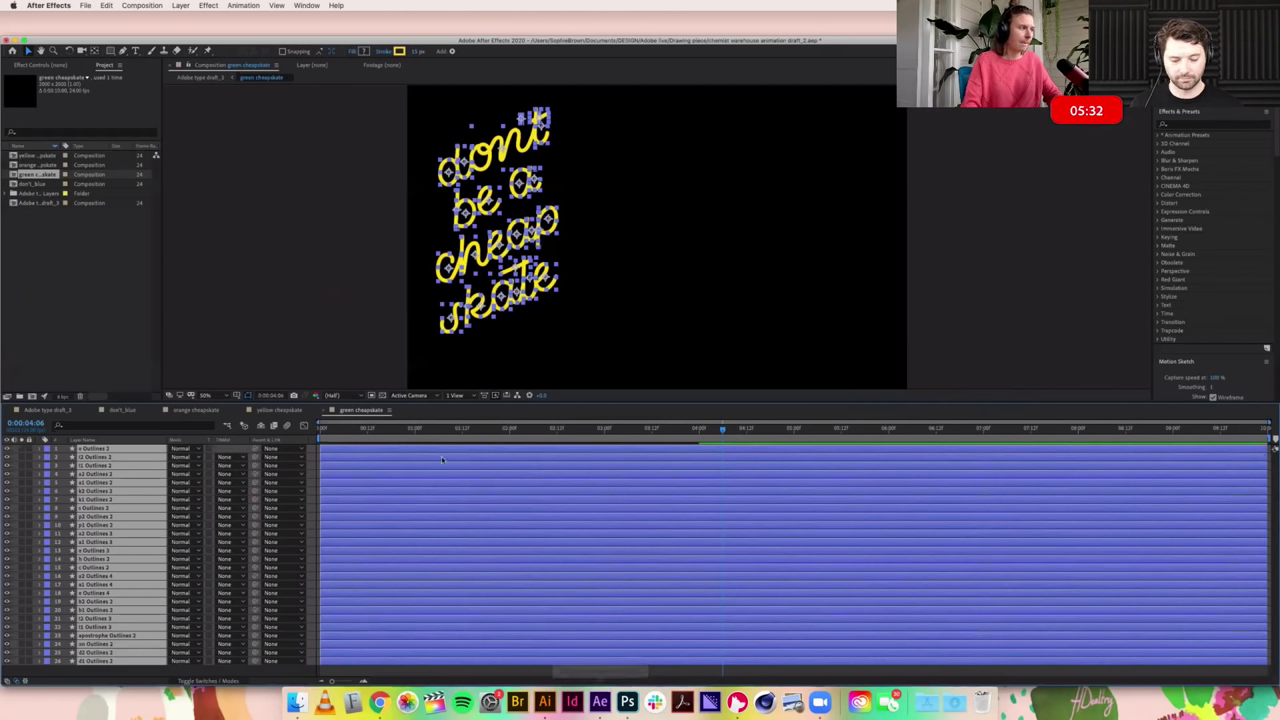
# Step: Set the stroke colour of all selected outline layers in green cheapskate to hex 8DD945
pyautogui.click(399, 51)
pyautogui.write('8DD945')
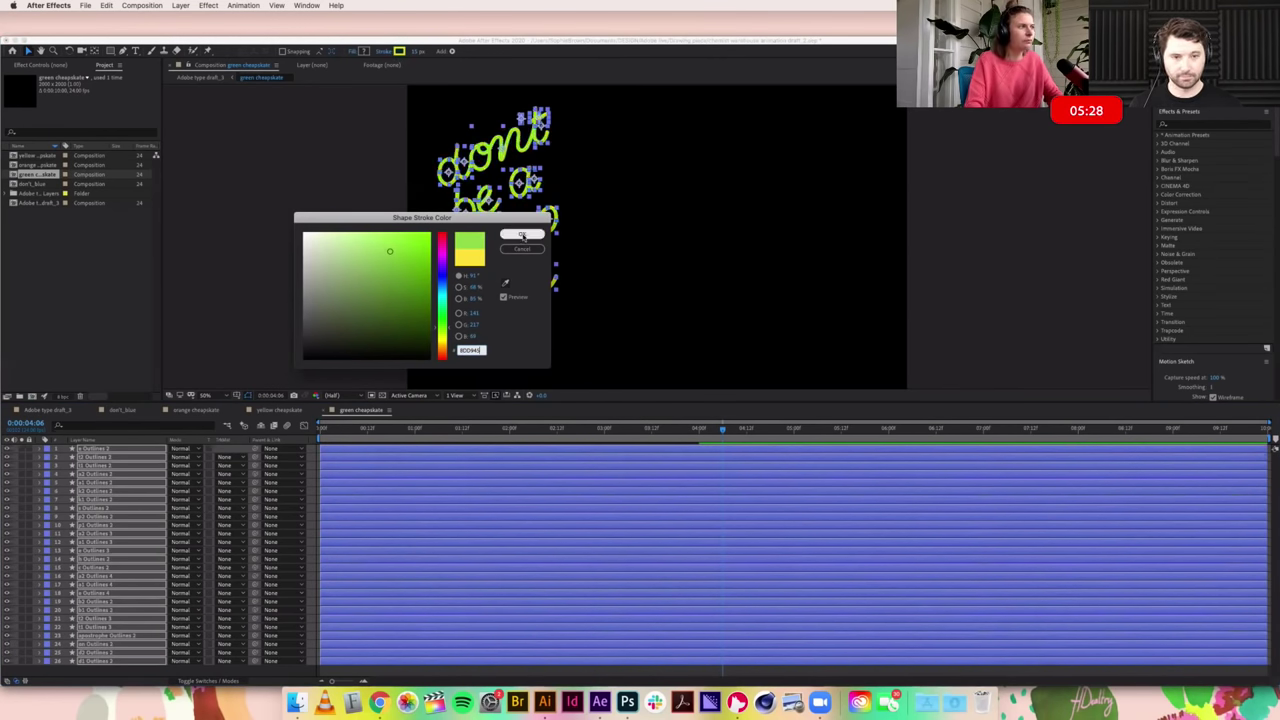
pyautogui.click(521, 234)
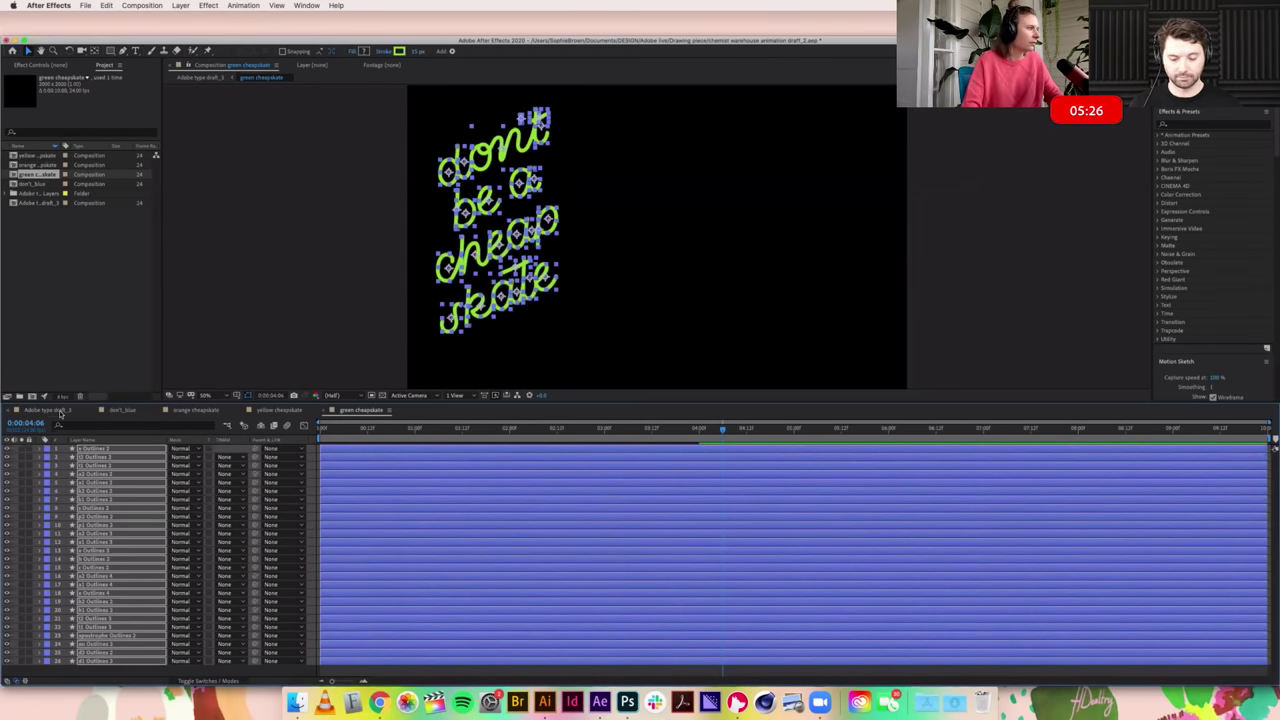
# Step: From Adobe type draft_3, open the green cheapskate composition, copy its selected outline layers, and return to Adobe type draft_3
pyautogui.click(62, 412)
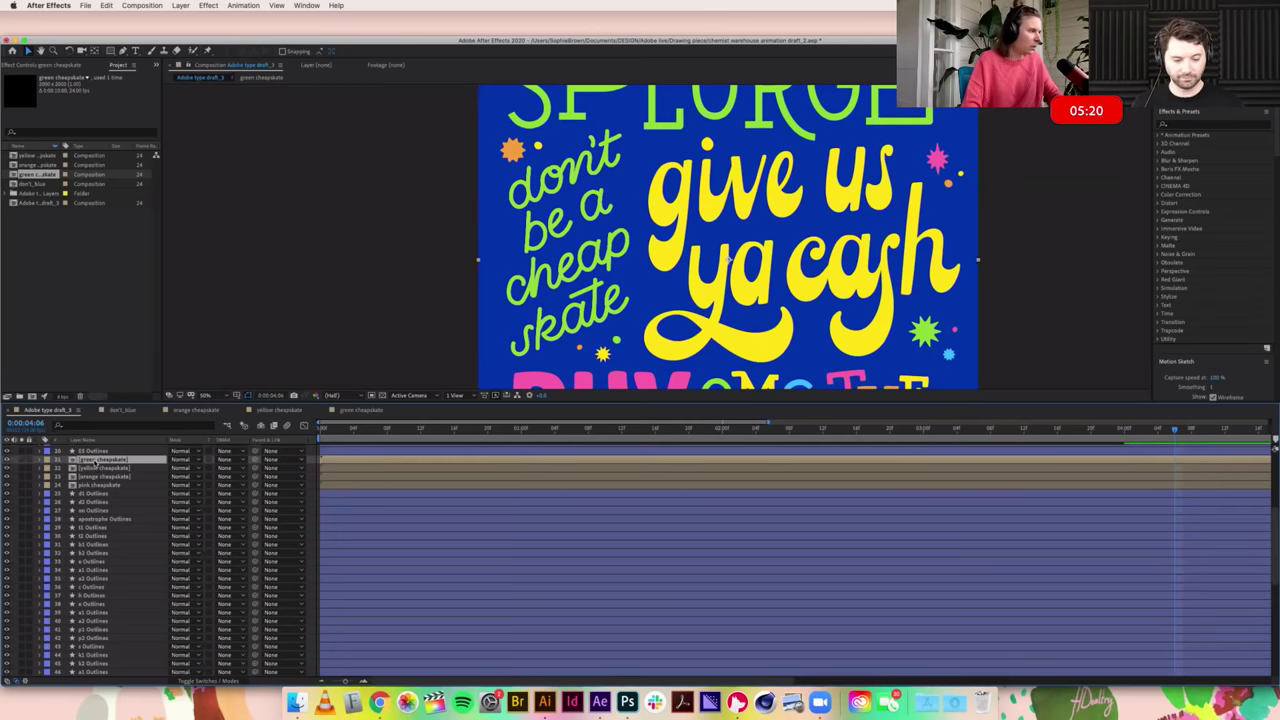
pyautogui.doubleClick(100, 459)
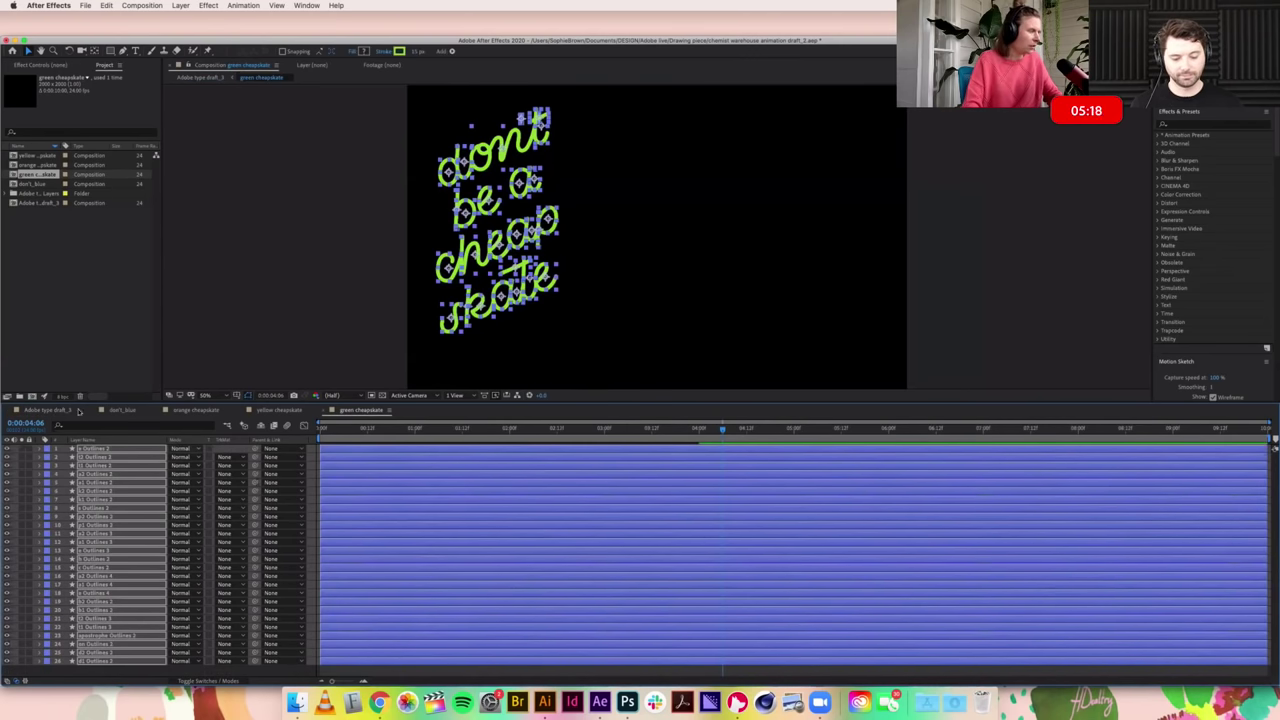
pyautogui.click(45, 411)
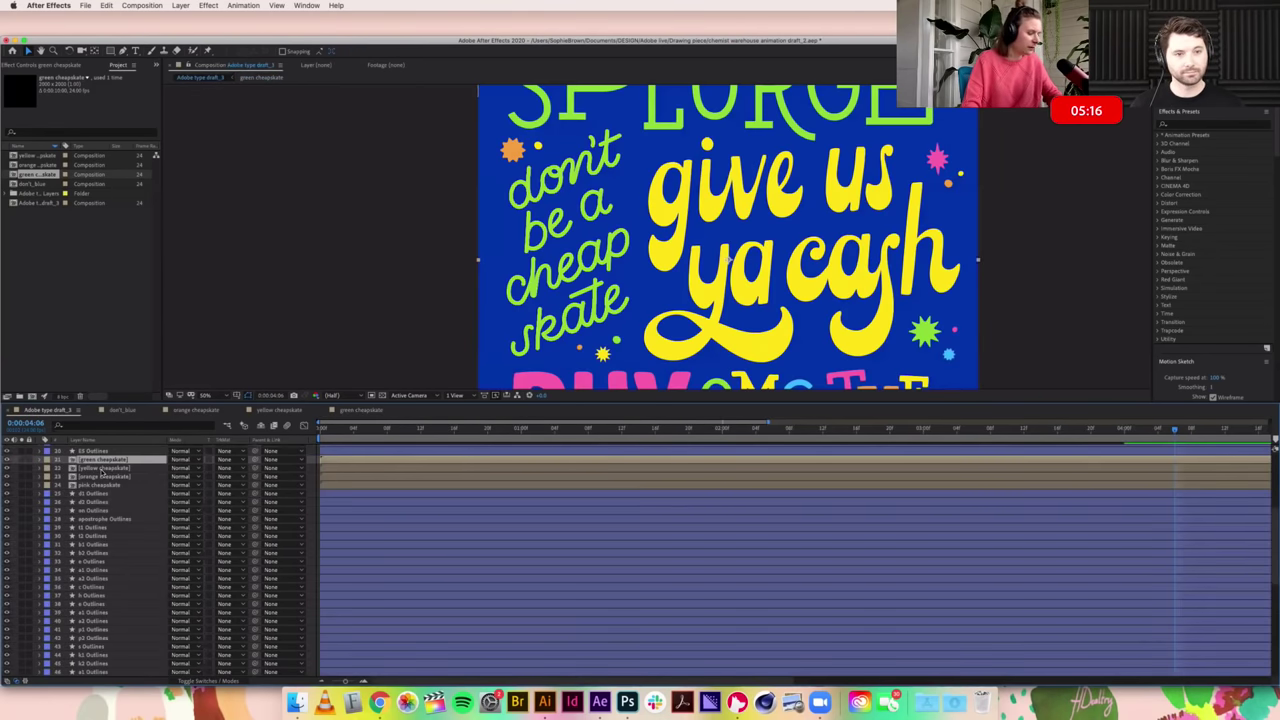
# Step: Pre-compose the selected duplicate letter outline layers into a new composition named "blue cheapskate", moving all attributes into it
pyautogui.rightClick(104, 494)
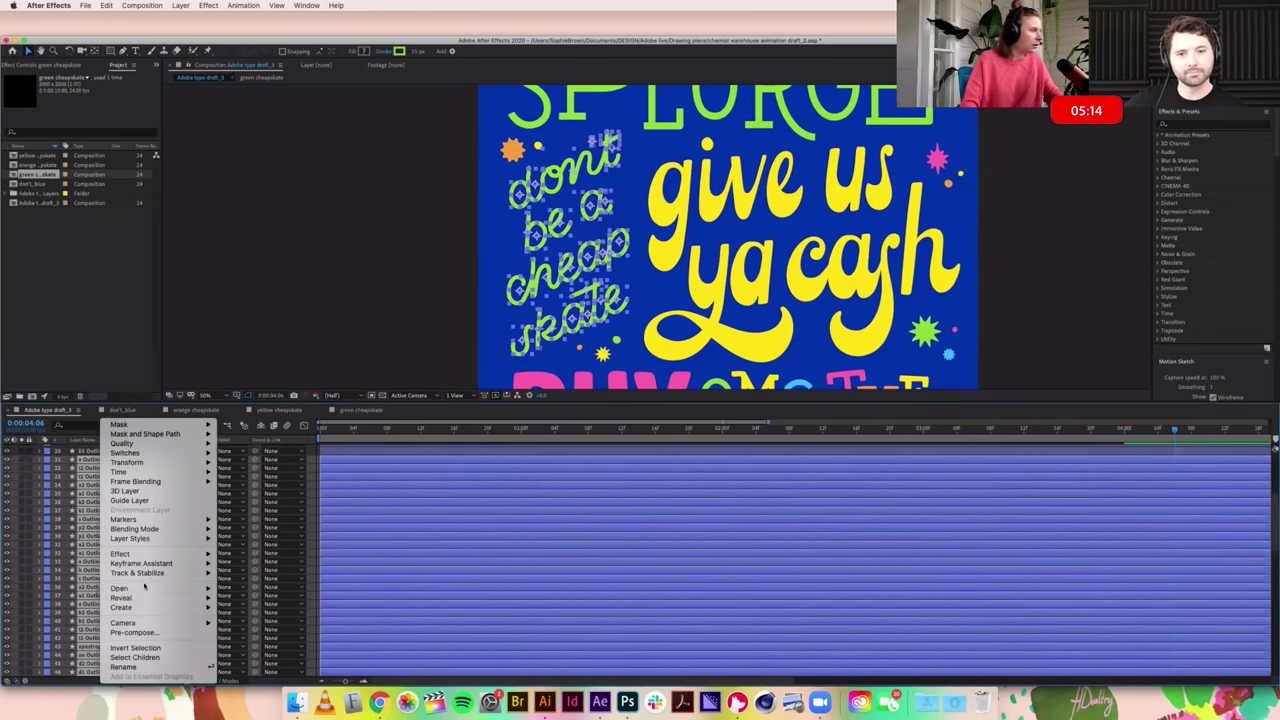
pyautogui.click(145, 633)
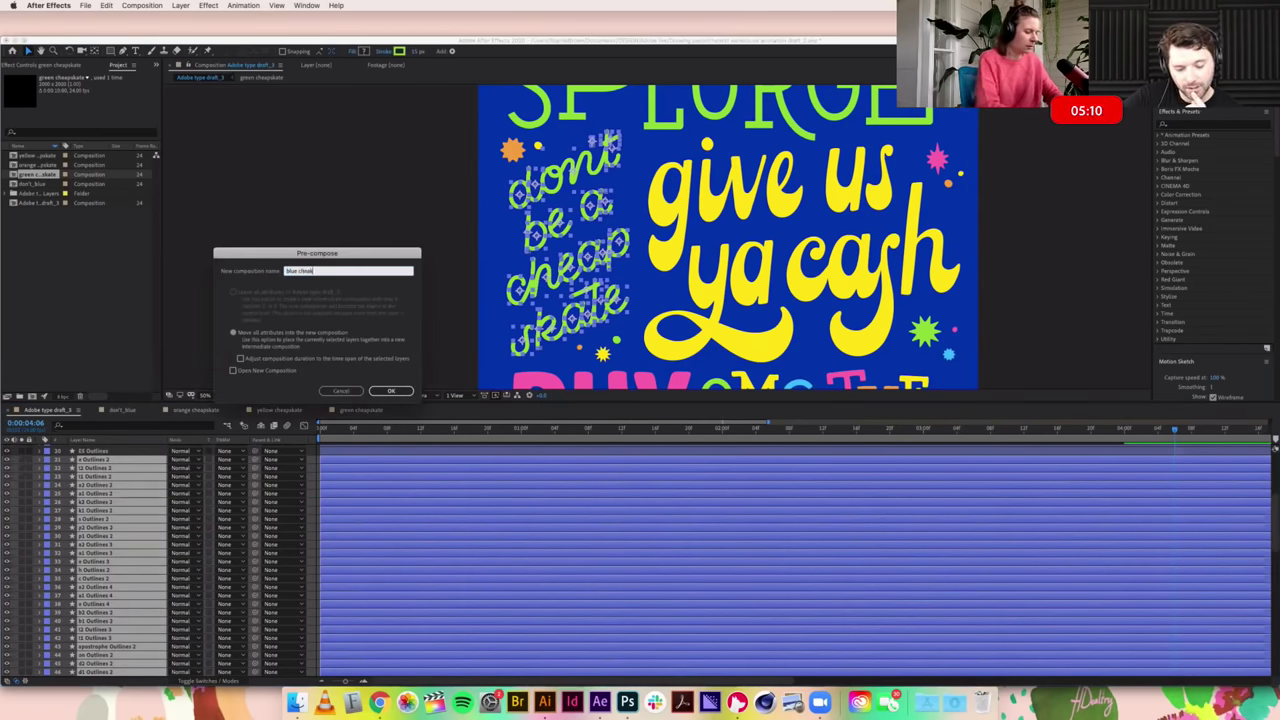
pyautogui.write('skate')
pyautogui.press('Tab')
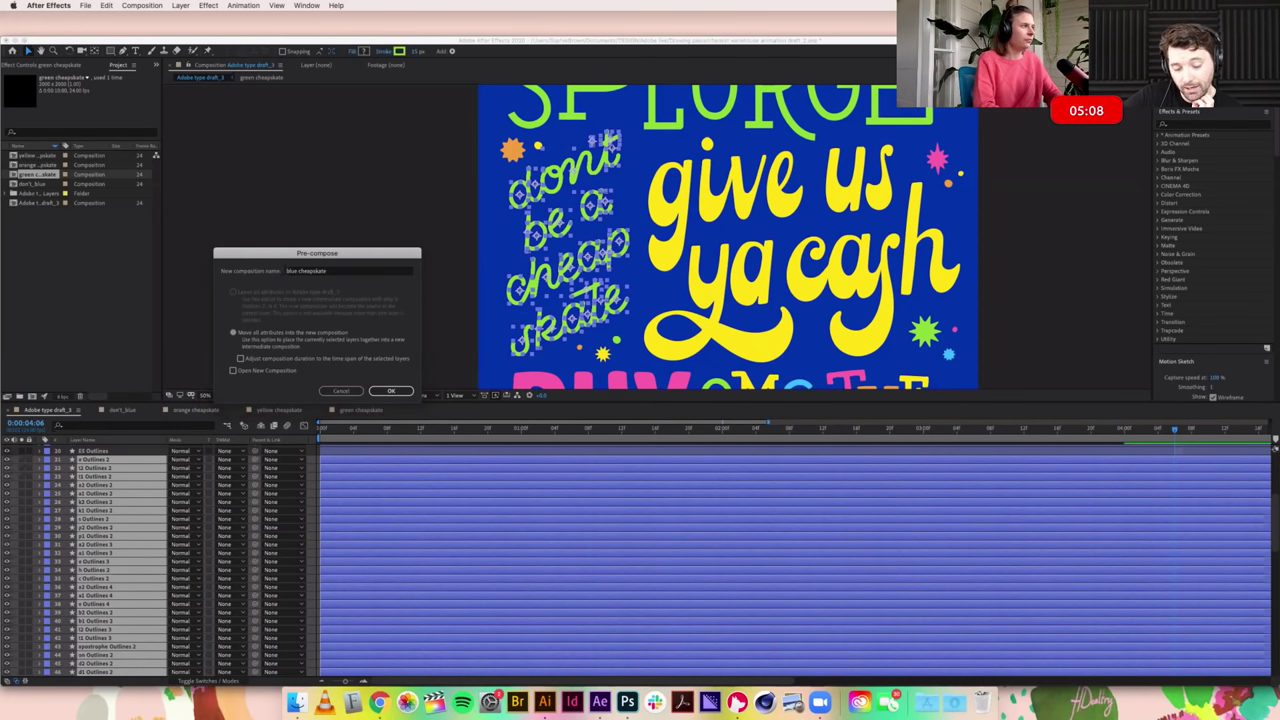
pyautogui.press('Return')
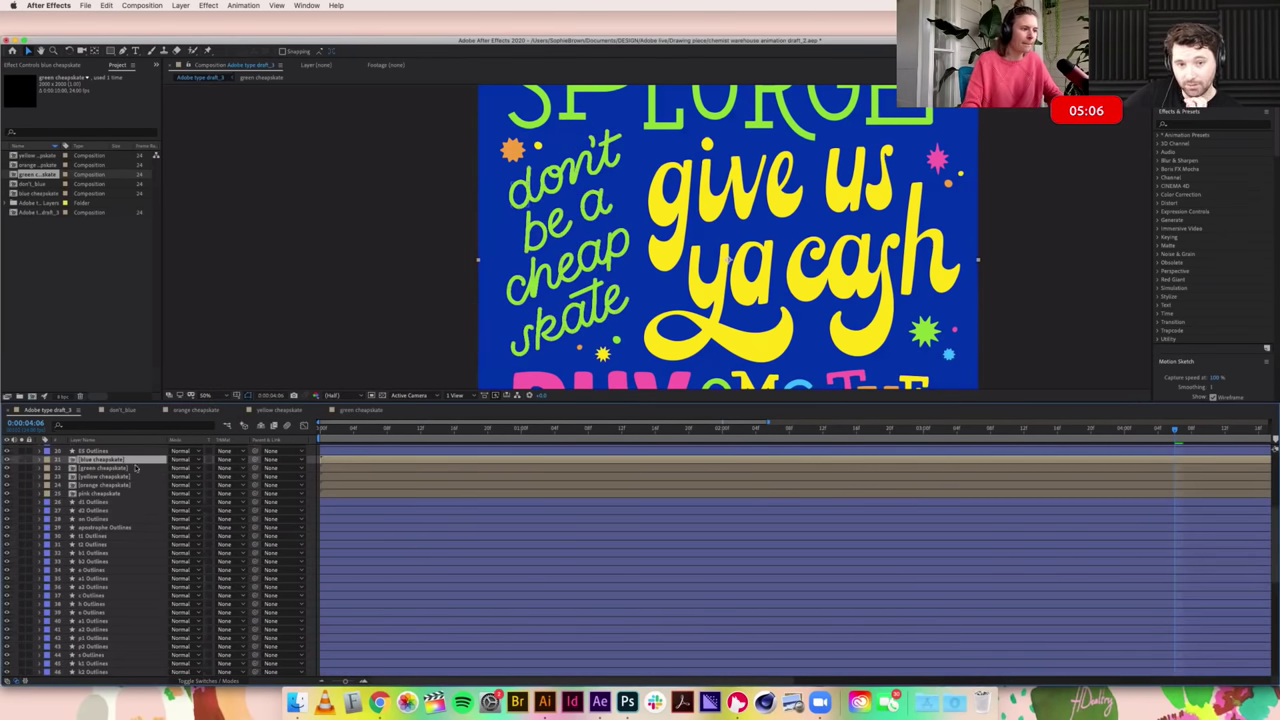
# Step: Open the blue cheapskate composition, switch to Illustrator and get the hex colour 43bef7 from the small light-blue star's fill
pyautogui.doubleClick(82, 459)
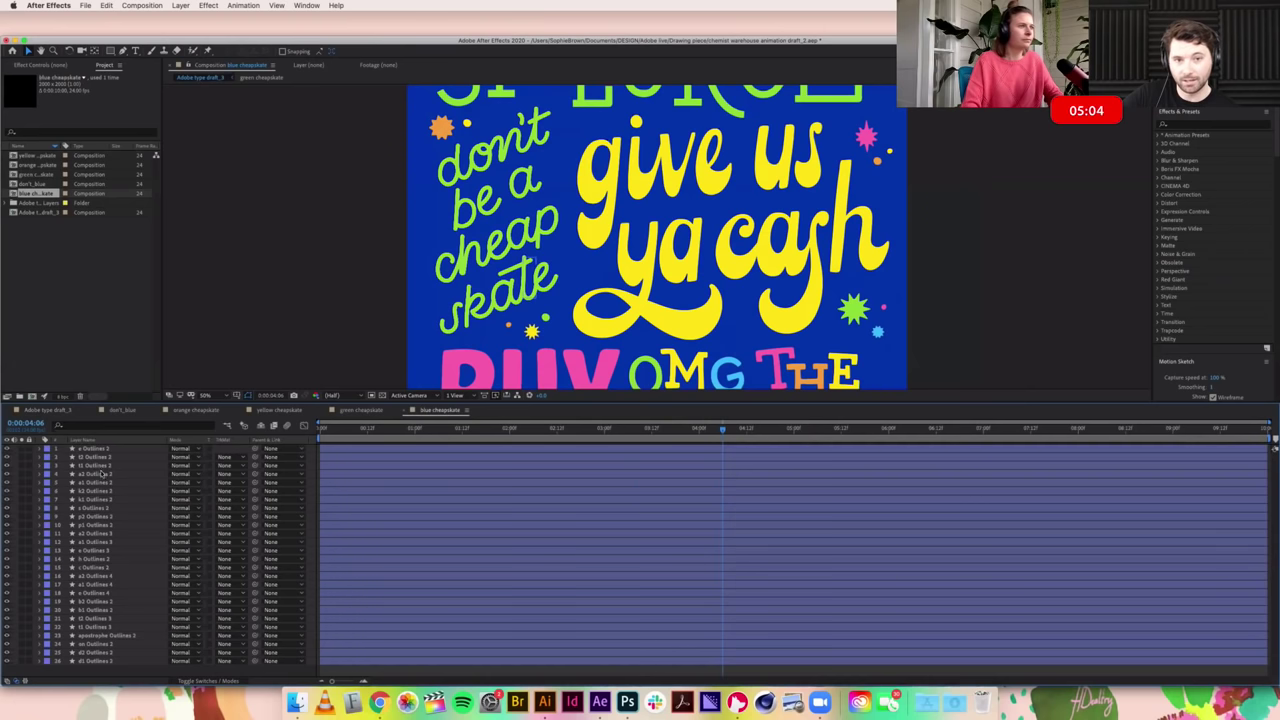
pyautogui.click(545, 702)
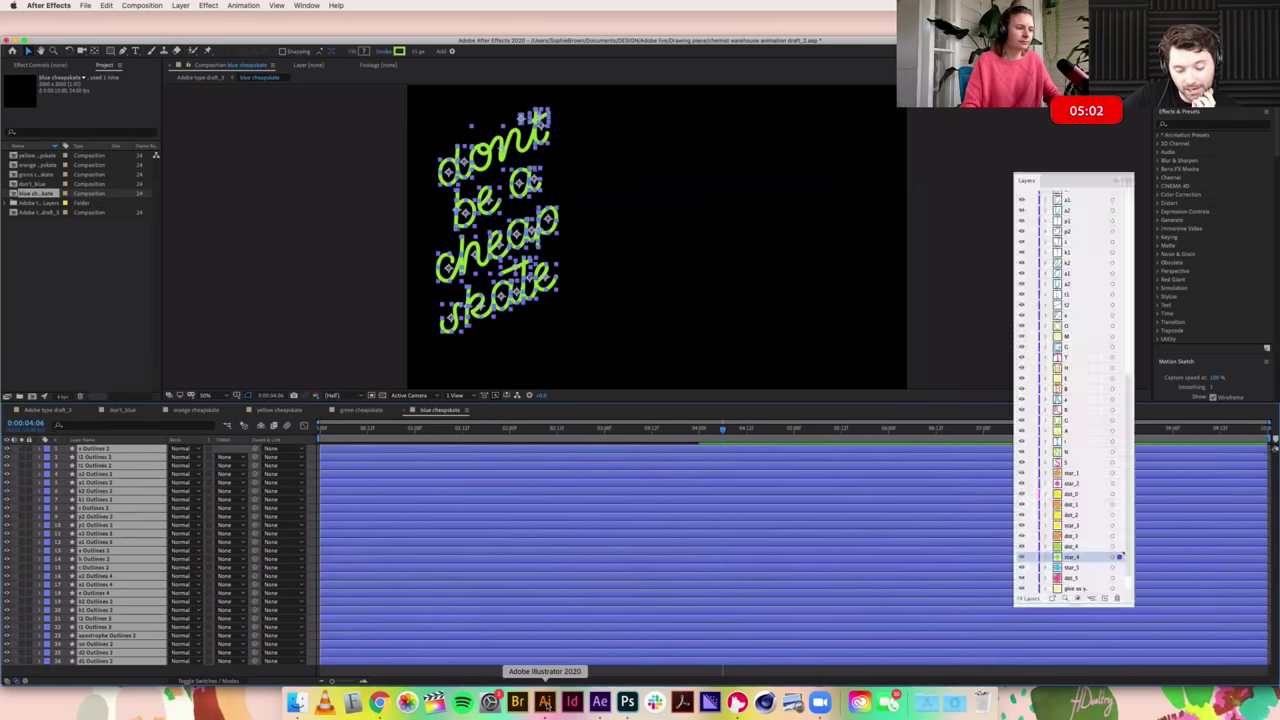
pyautogui.press('Return')
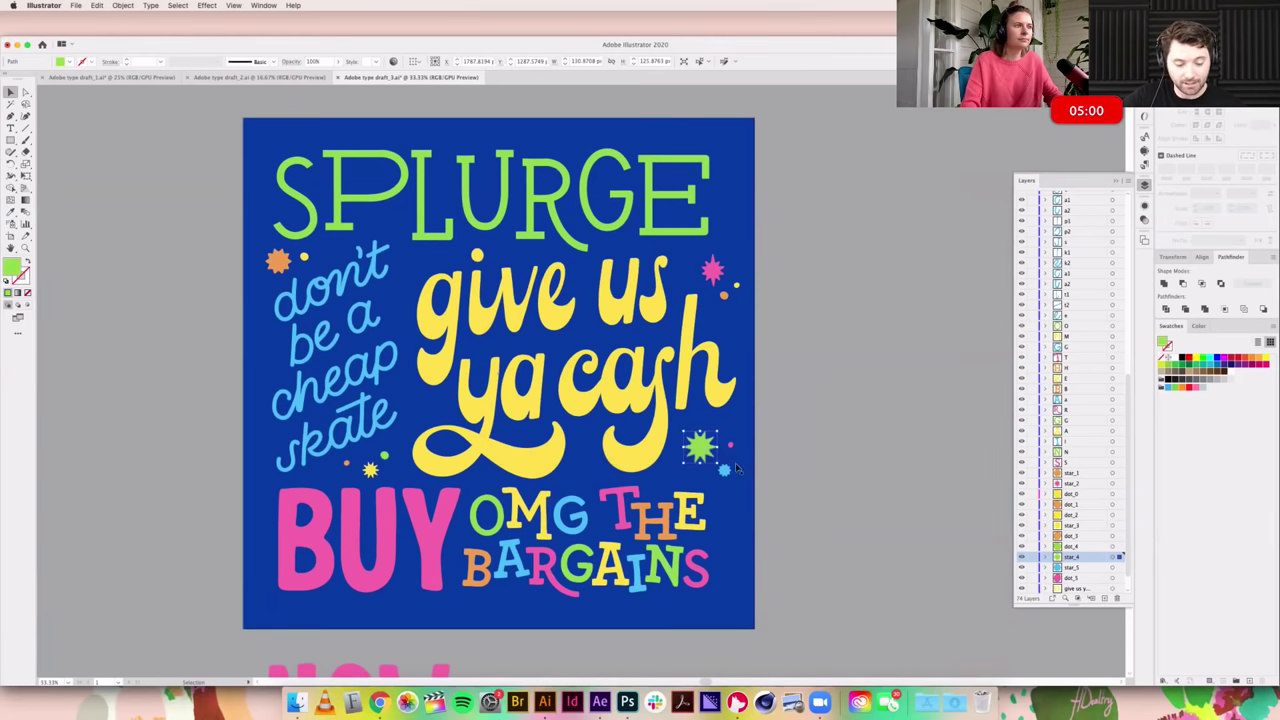
pyautogui.click(724, 468)
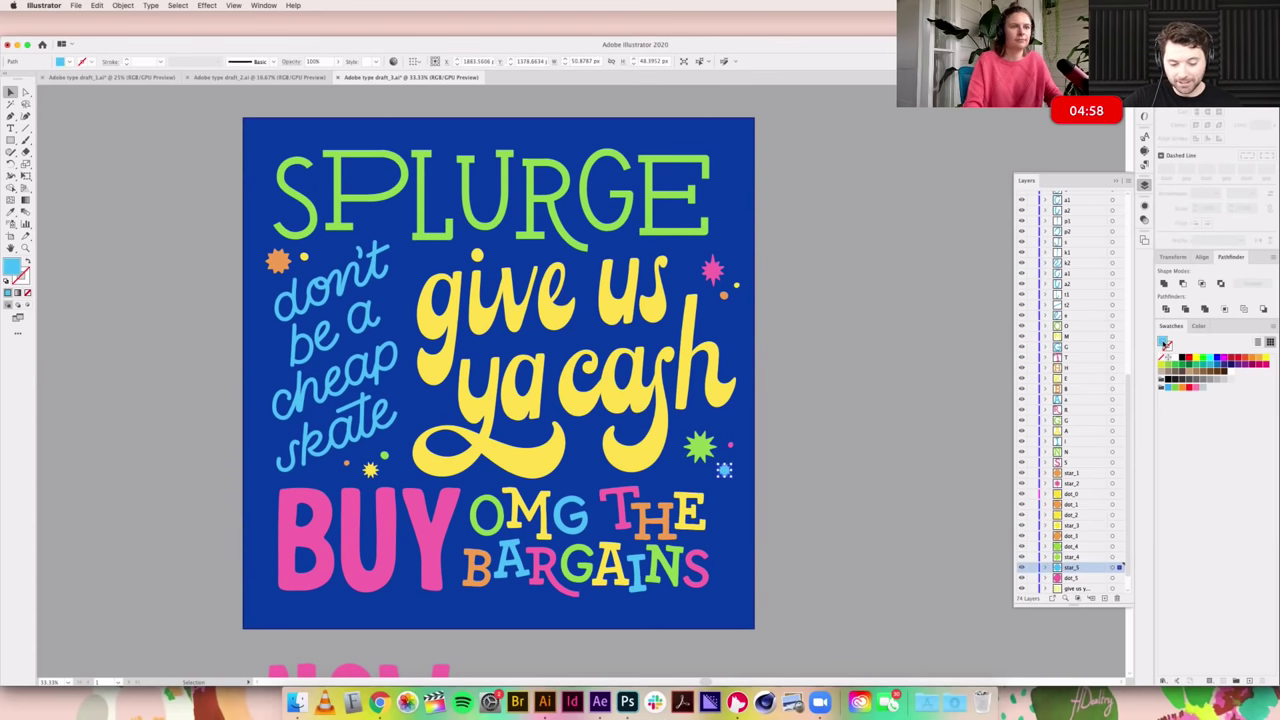
pyautogui.doubleClick(1166, 343)
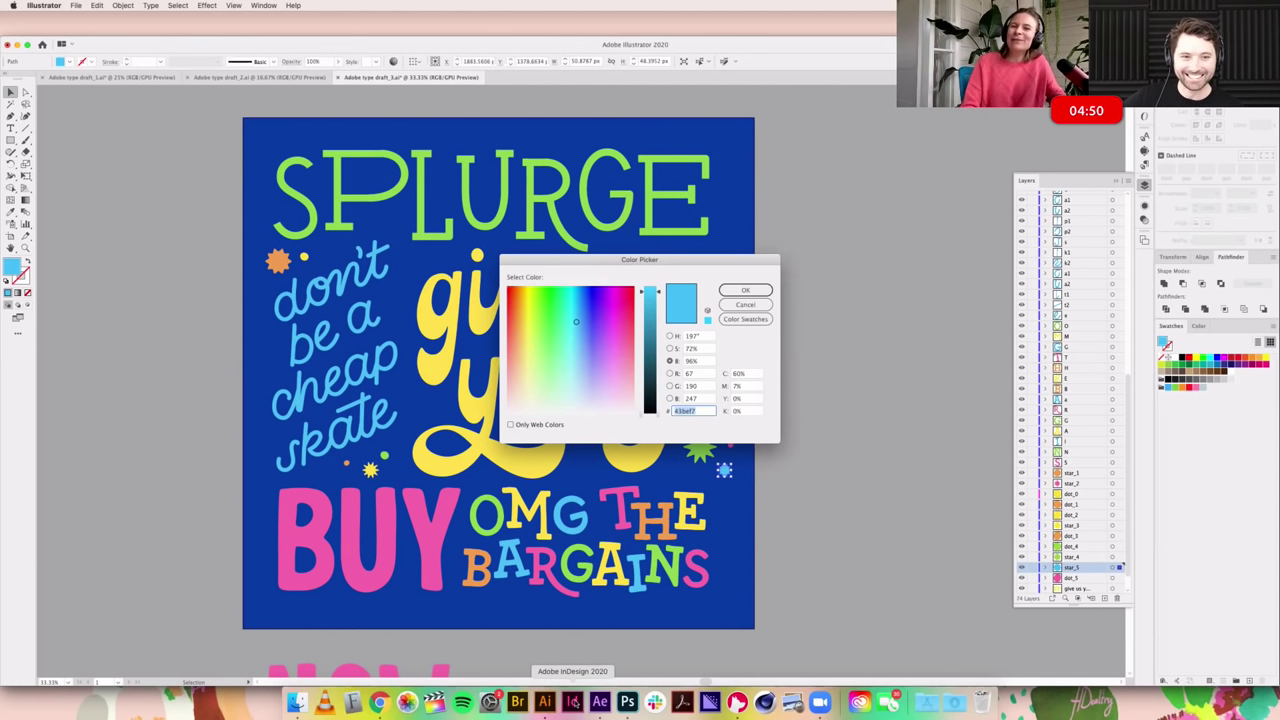
# Step: Switch back to After Effects and set the stroke colour of all blue cheapskate letter outlines to 43bef7
pyautogui.click(600, 701)
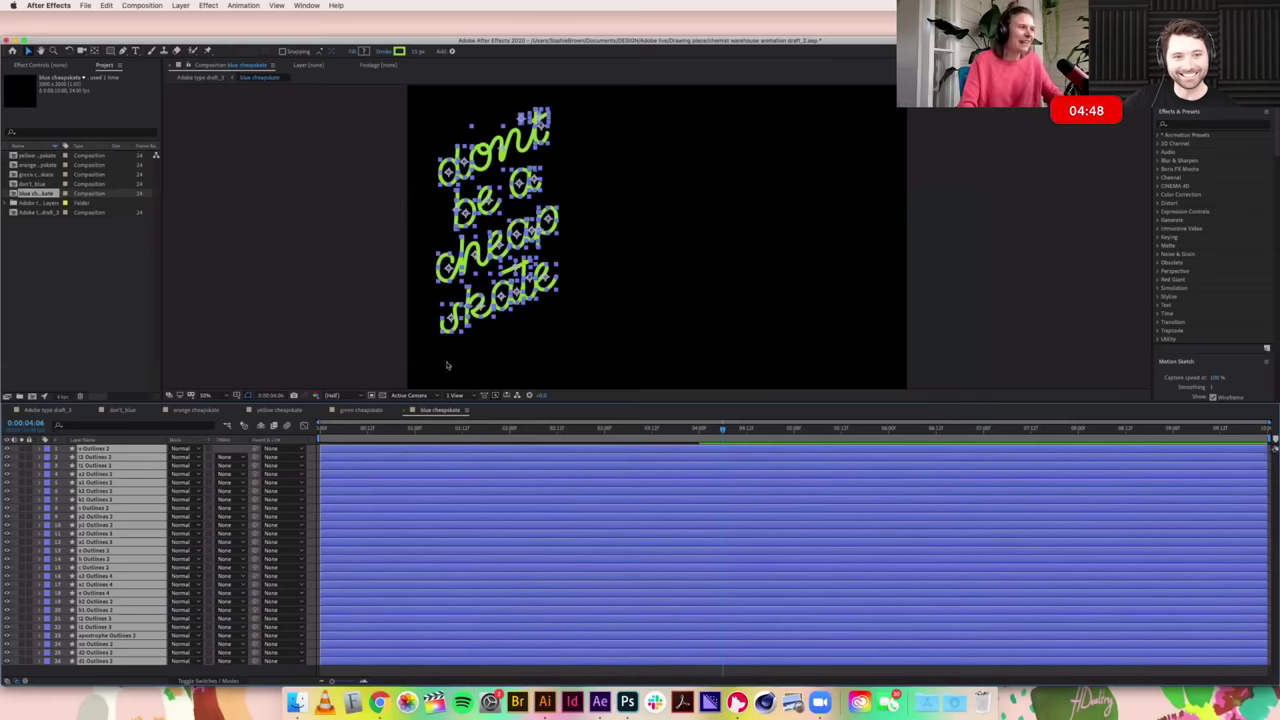
pyautogui.click(400, 51)
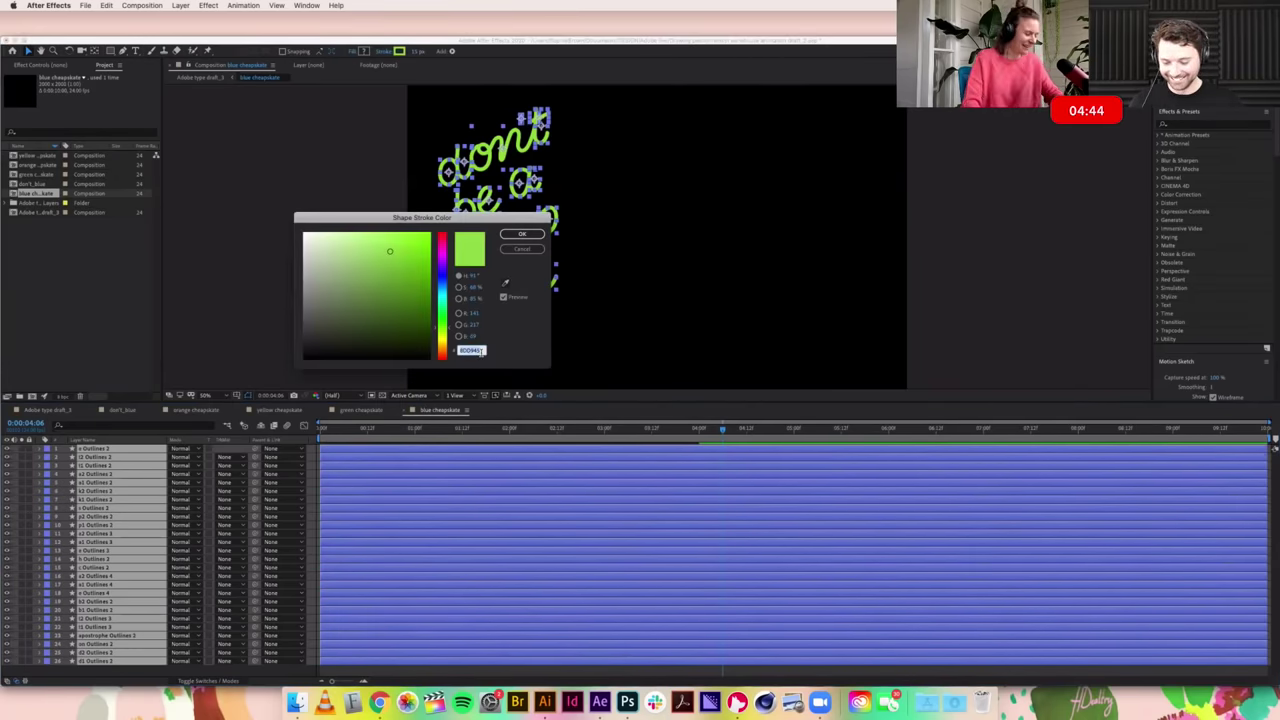
pyautogui.press('cmd+v')
pyautogui.click(521, 234)
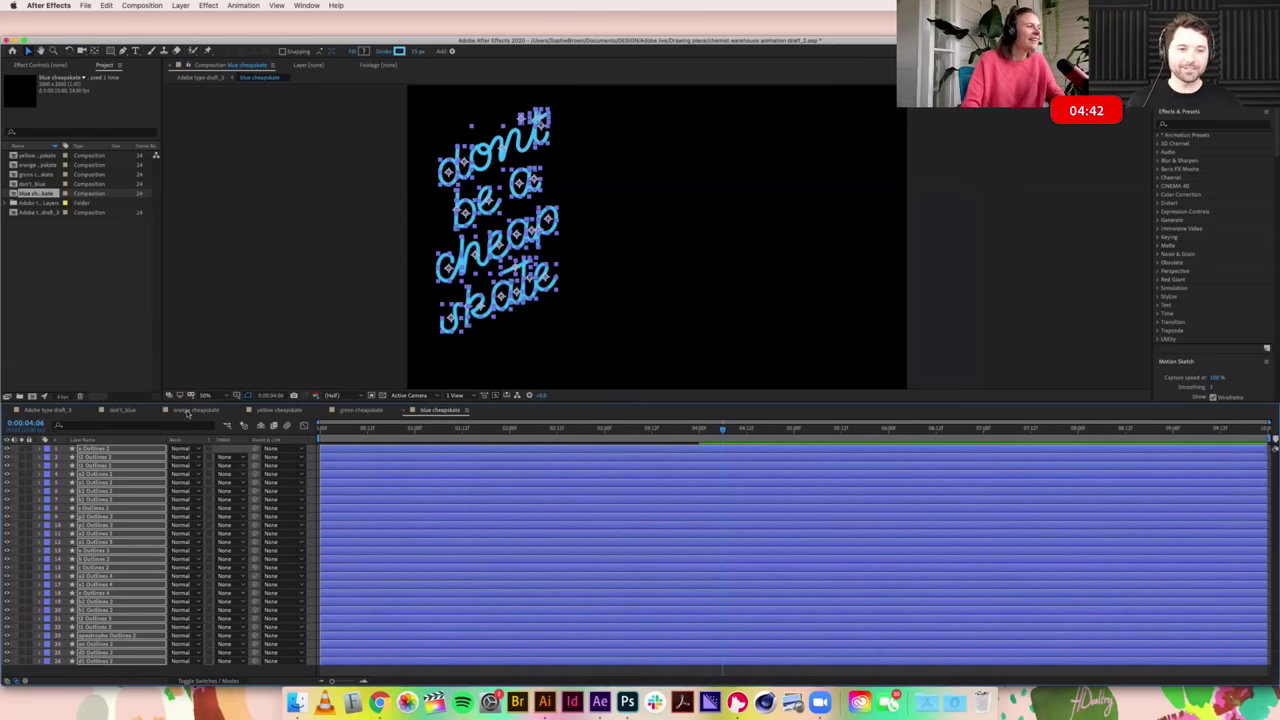
# Step: Return to the main type composition, move the current time to 0:00:01:00 and check the stacking of the coloured cheapskate layers
pyautogui.click(80, 411)
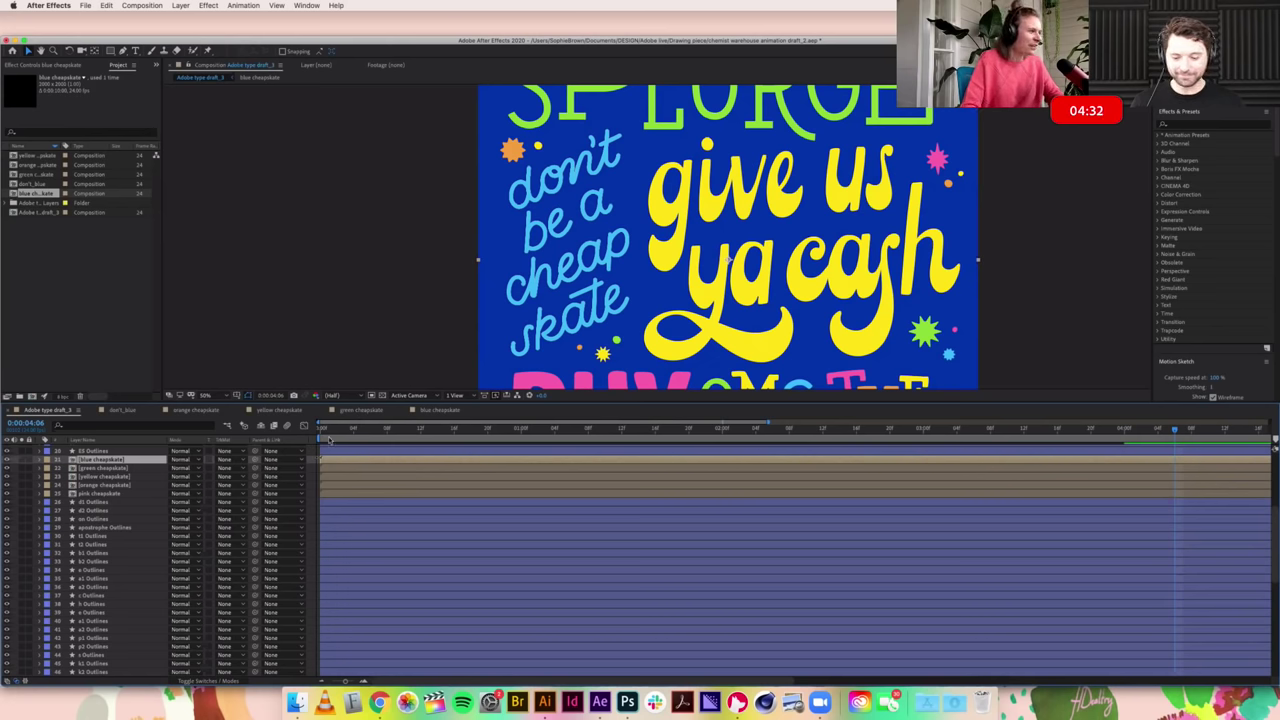
pyautogui.moveTo(374, 433); pyautogui.dragTo(509, 440)
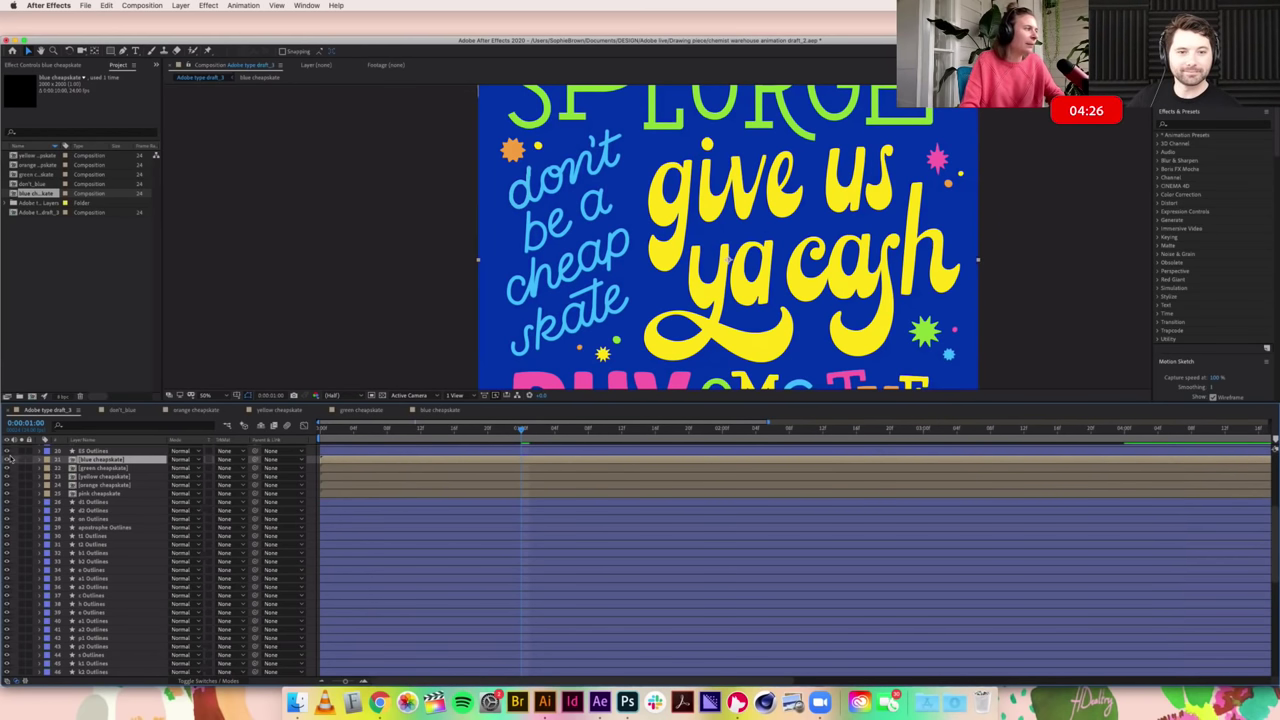
pyautogui.click(99, 494)
pyautogui.click(94, 485)
pyautogui.click(92, 477)
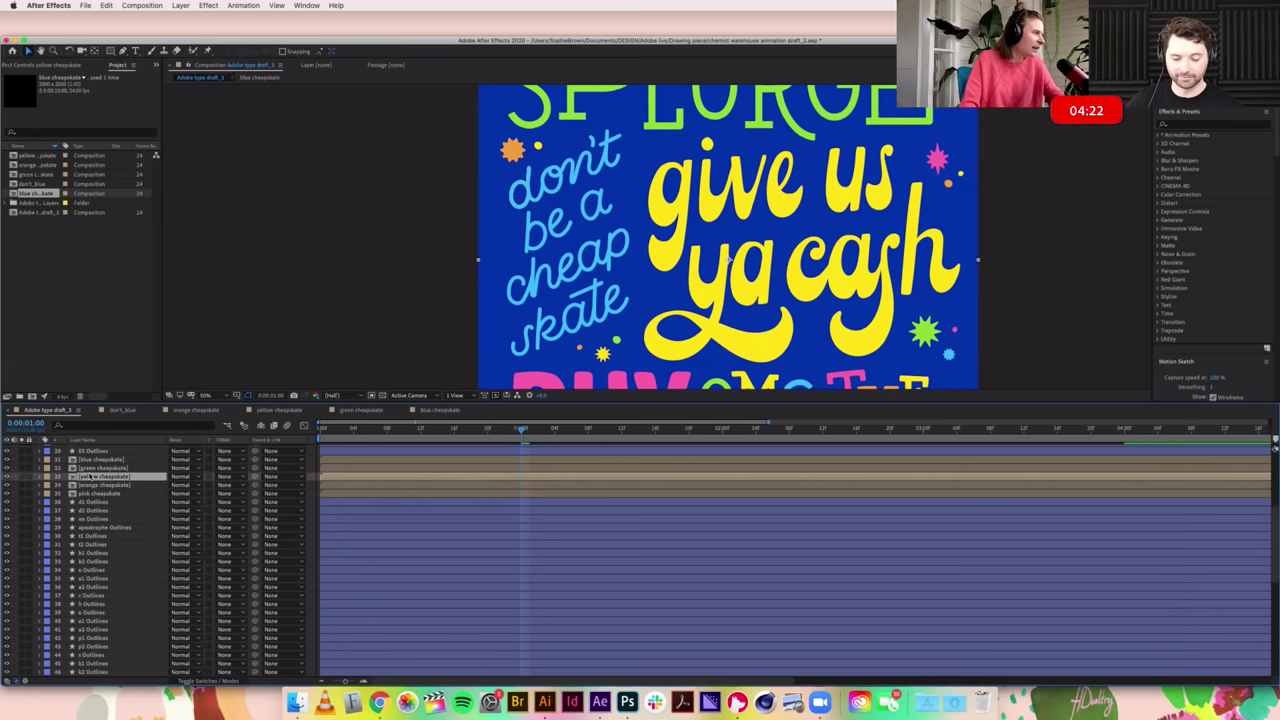
pyautogui.click(90, 460)
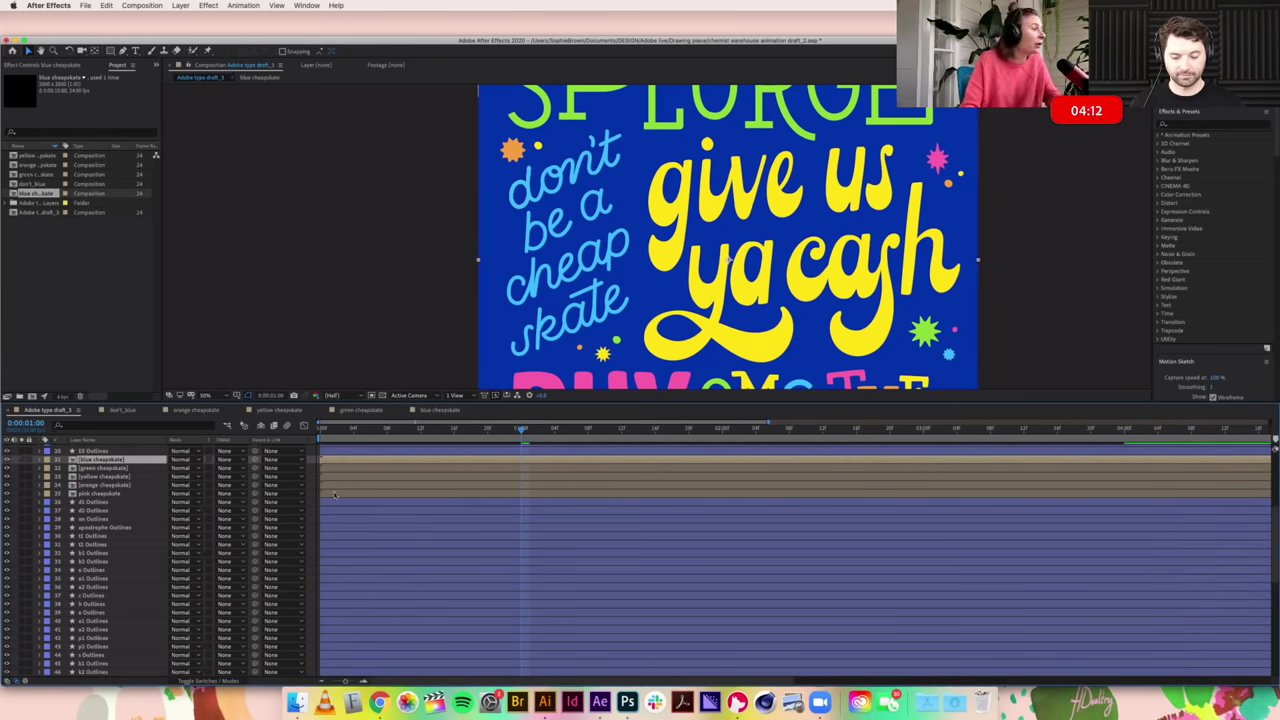
# Step: Stagger the starts of the pink, orange, yellow, green and blue cheapskate layers about three frames apart, starting with pink
pyautogui.click(329, 494)
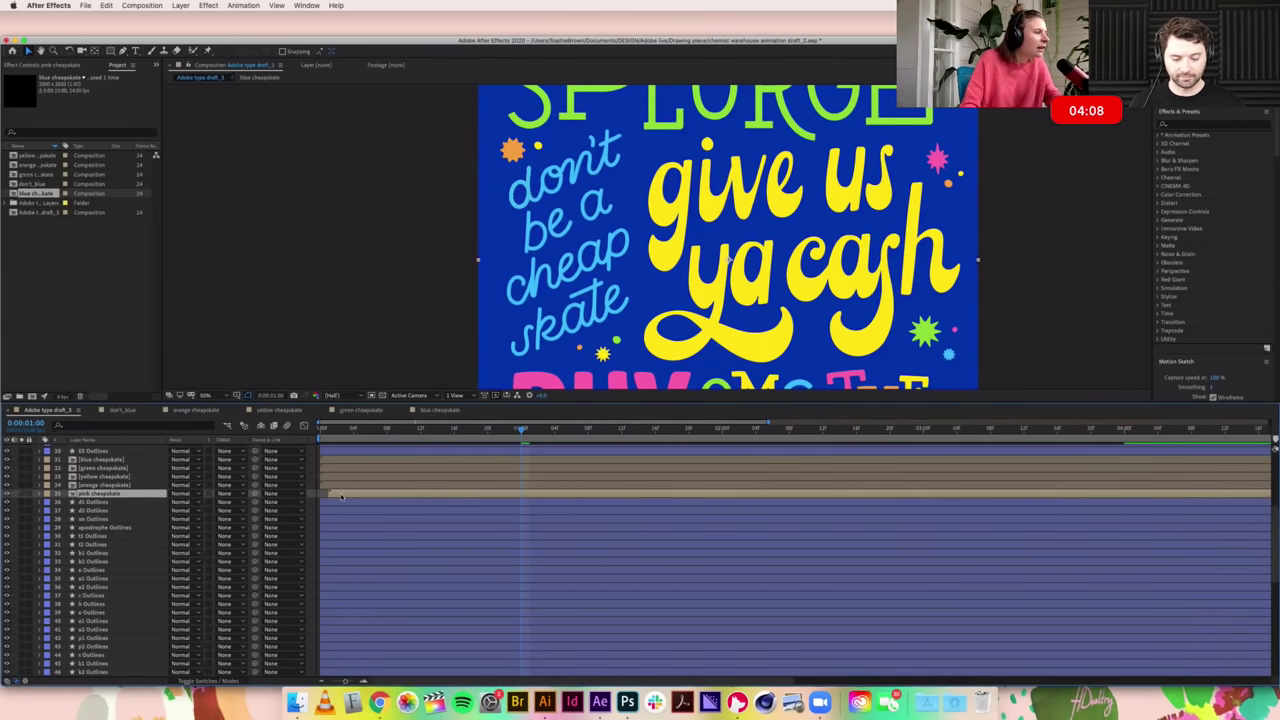
pyautogui.moveTo(346, 486); pyautogui.dragTo(413, 466)
pyautogui.keyDown('shift'); pyautogui.click(356, 461); pyautogui.keyUp('shift')
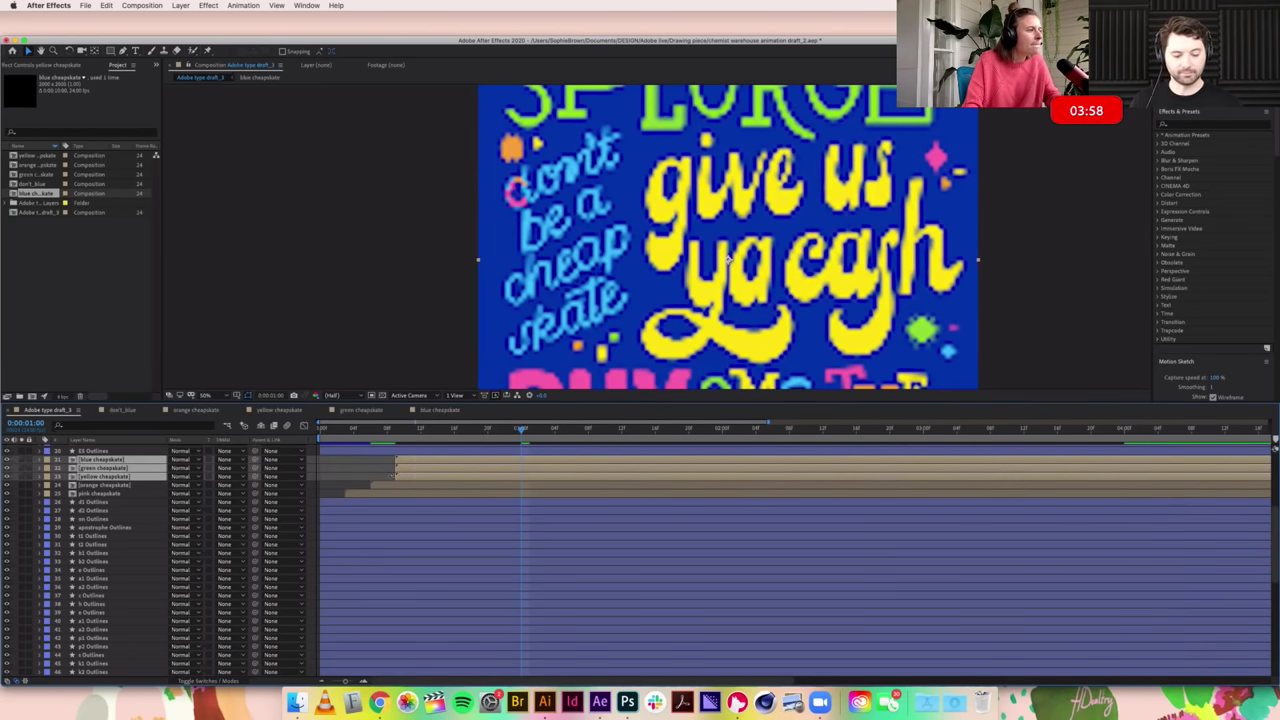
pyautogui.click(397, 469)
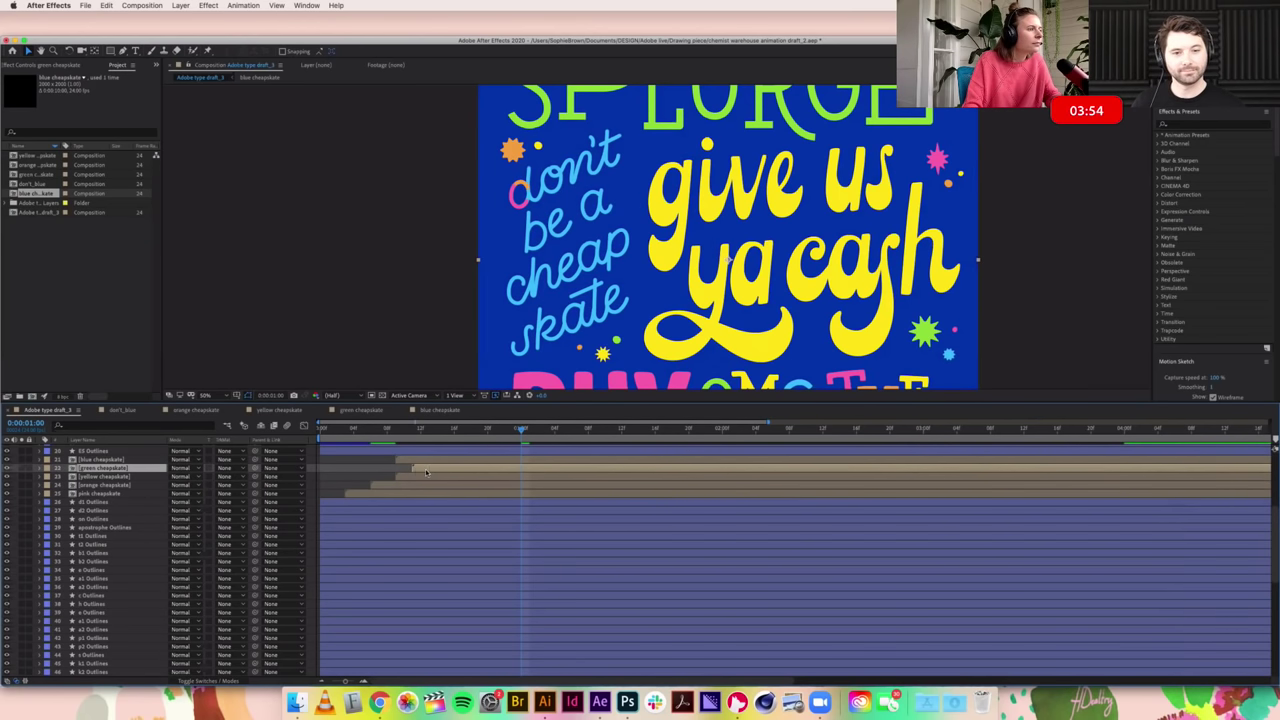
pyautogui.click(419, 461)
pyautogui.moveTo(427, 462); pyautogui.dragTo(446, 463)
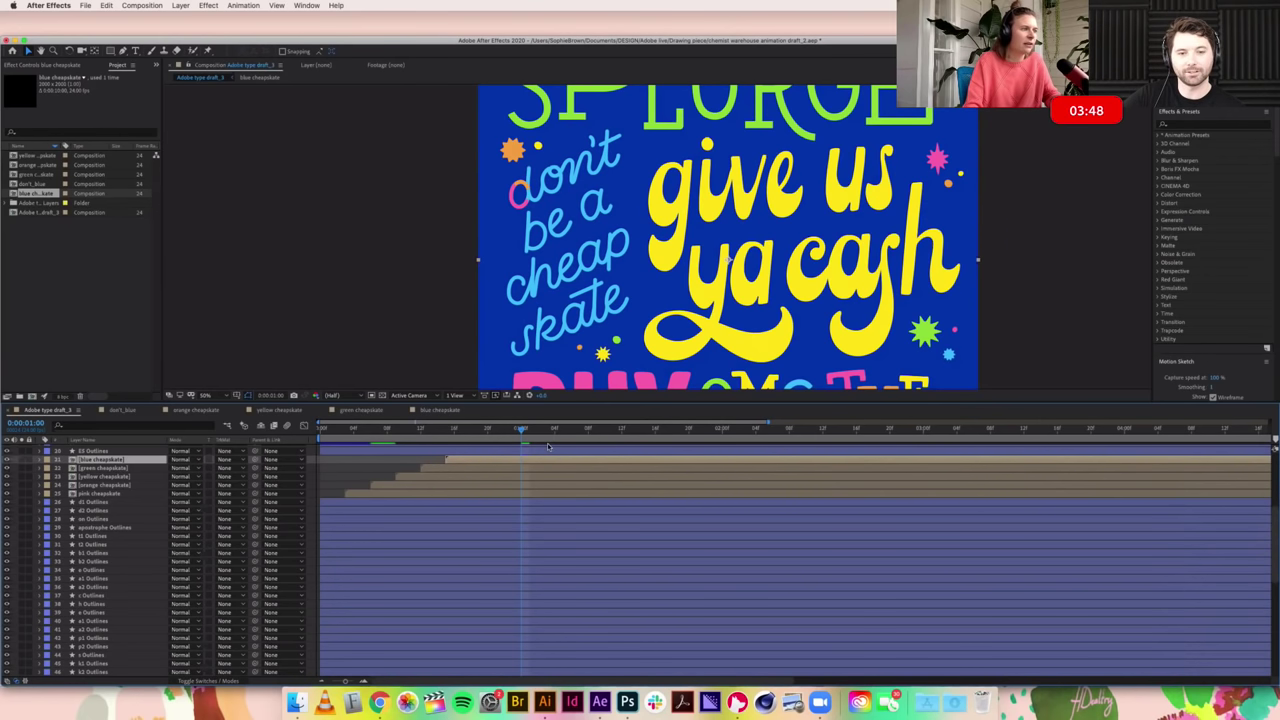
# Step: Scrub and play the main composition to review how the staggered colours run through the "don't be a cheap skate" lettering
pyautogui.moveTo(521, 430); pyautogui.dragTo(543, 430)
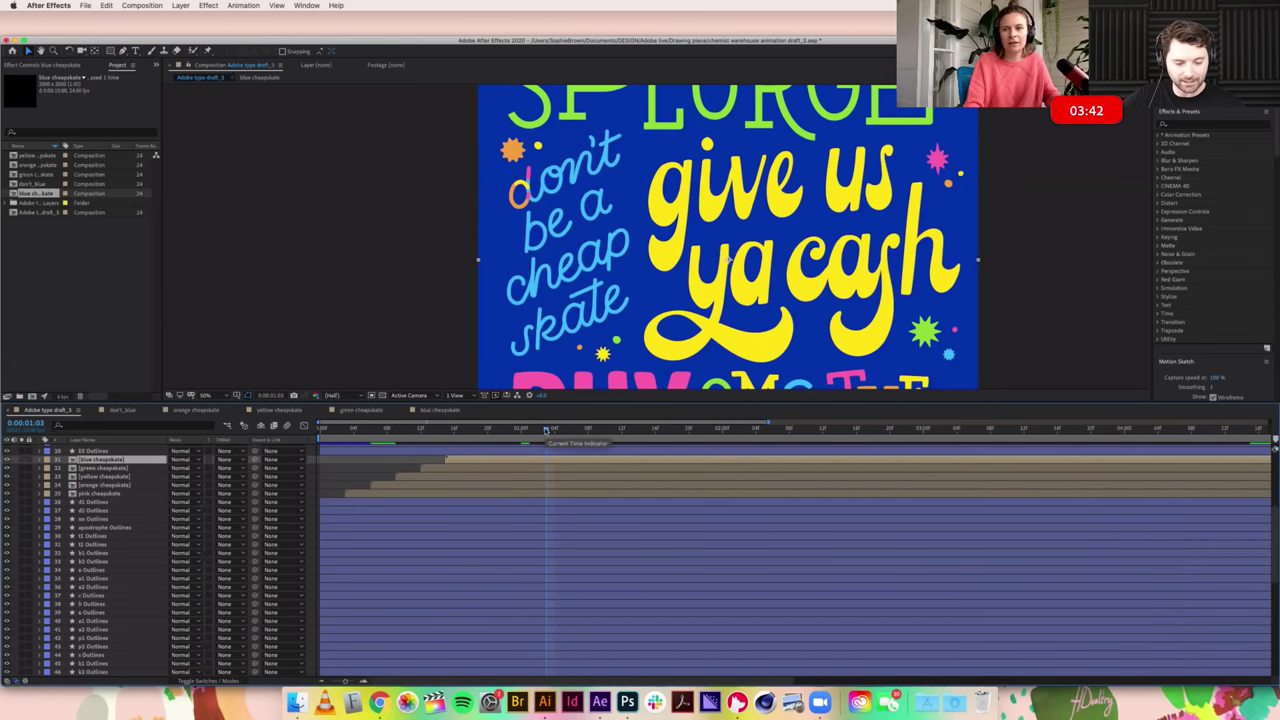
pyautogui.moveTo(546, 430); pyautogui.dragTo(517, 440)
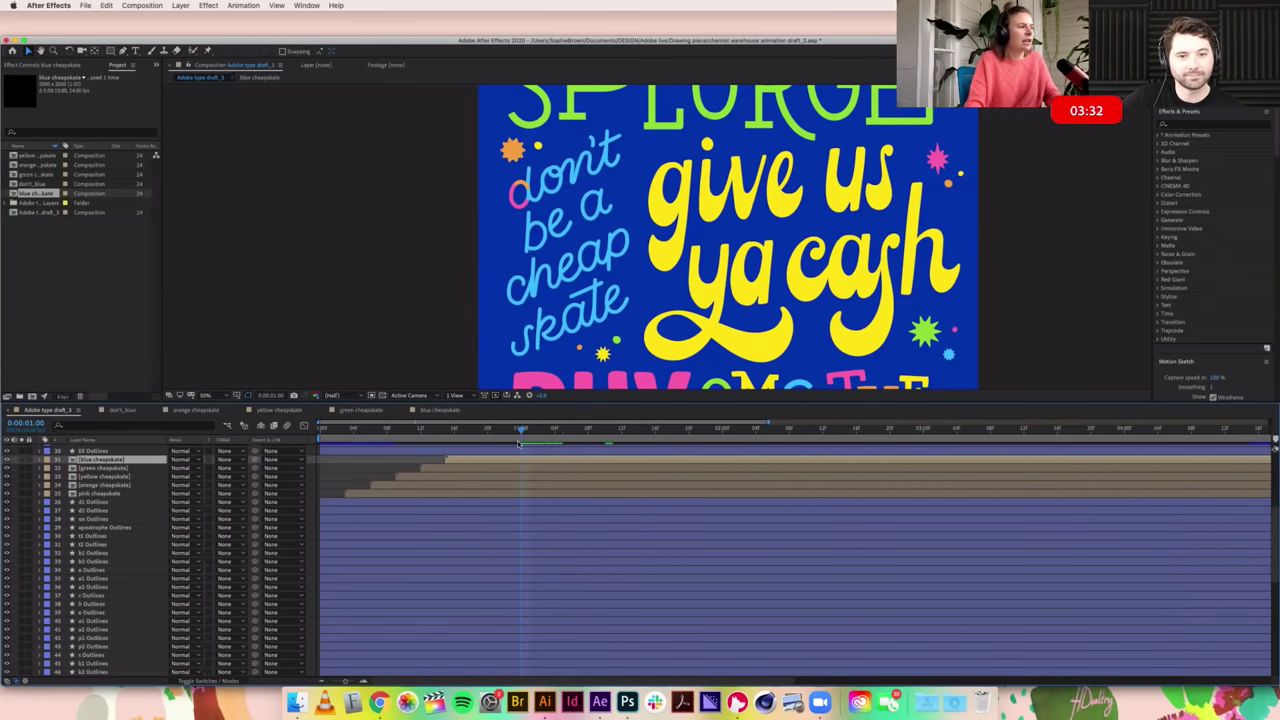
pyautogui.press('space')
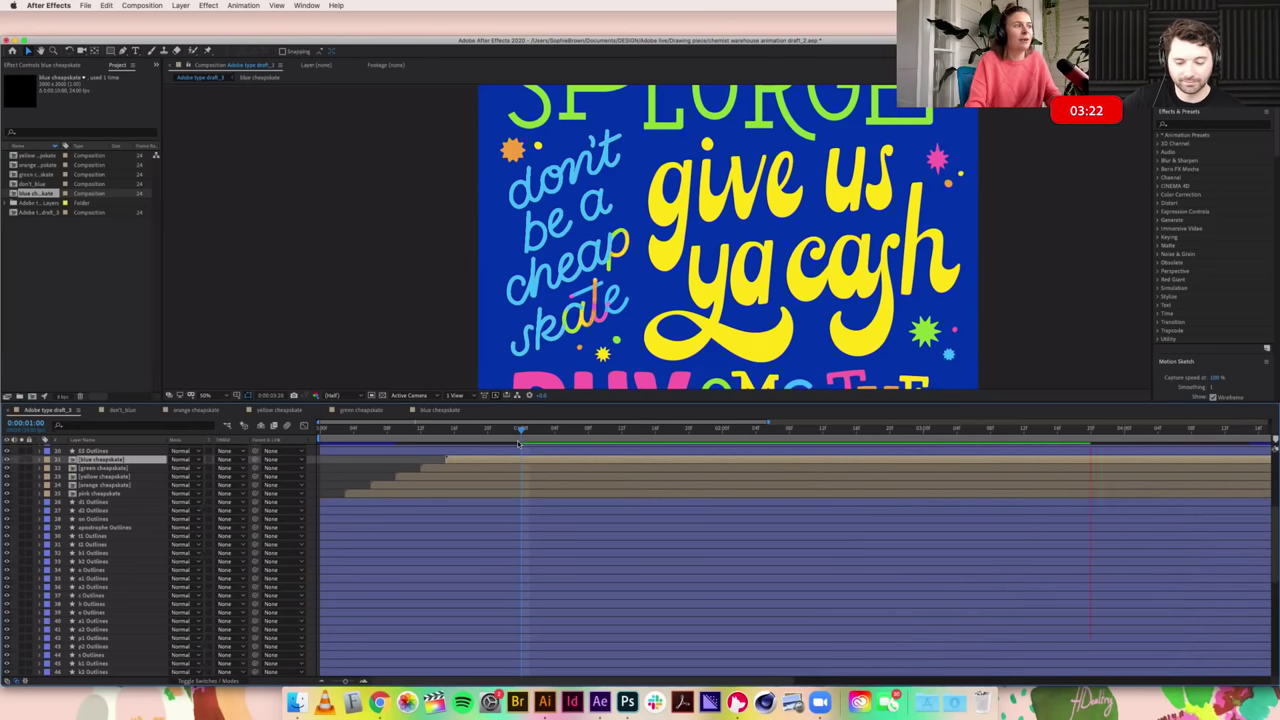
pyautogui.press('space')
pyautogui.click(600, 432)
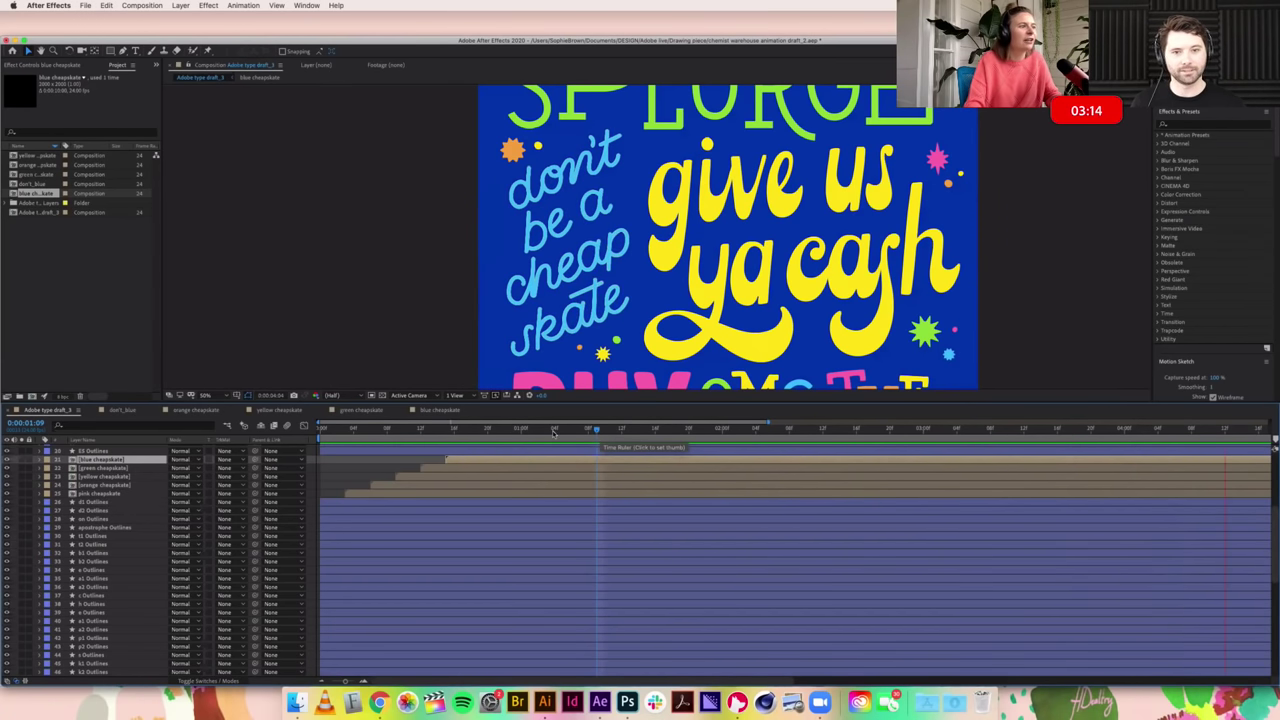
pyautogui.press('space')
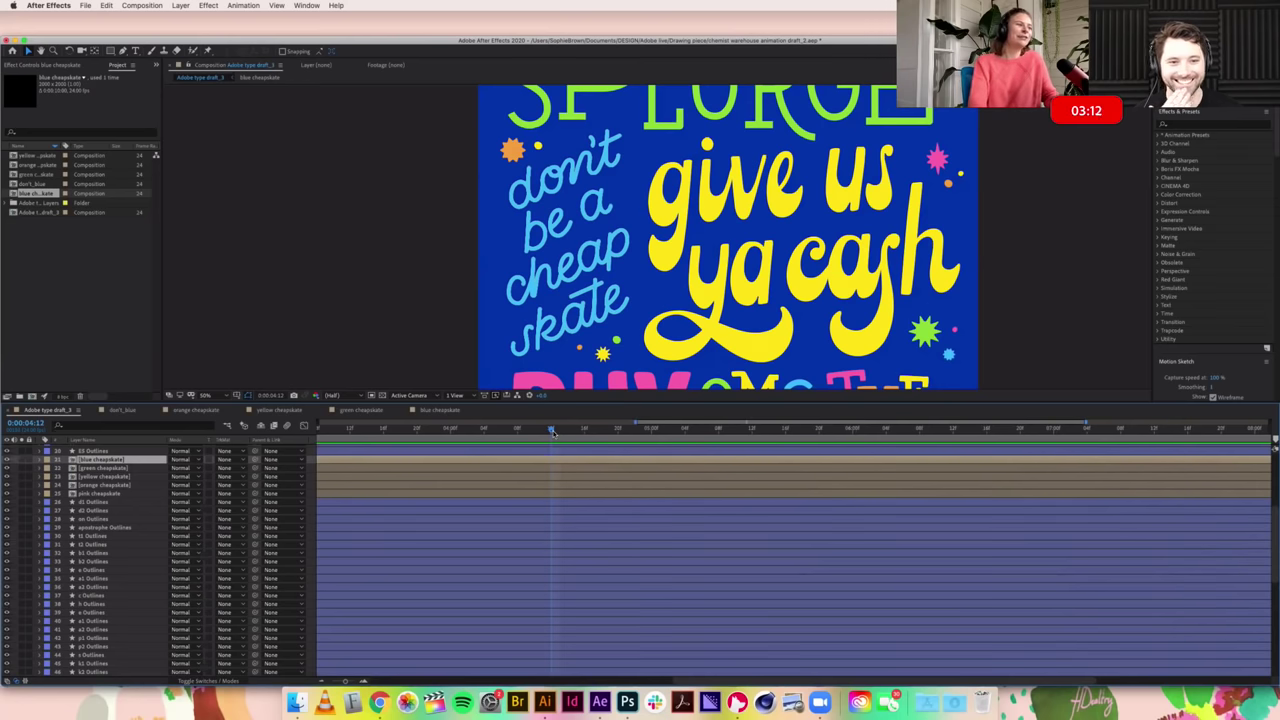
pyautogui.press('space')
pyautogui.click(441, 428)
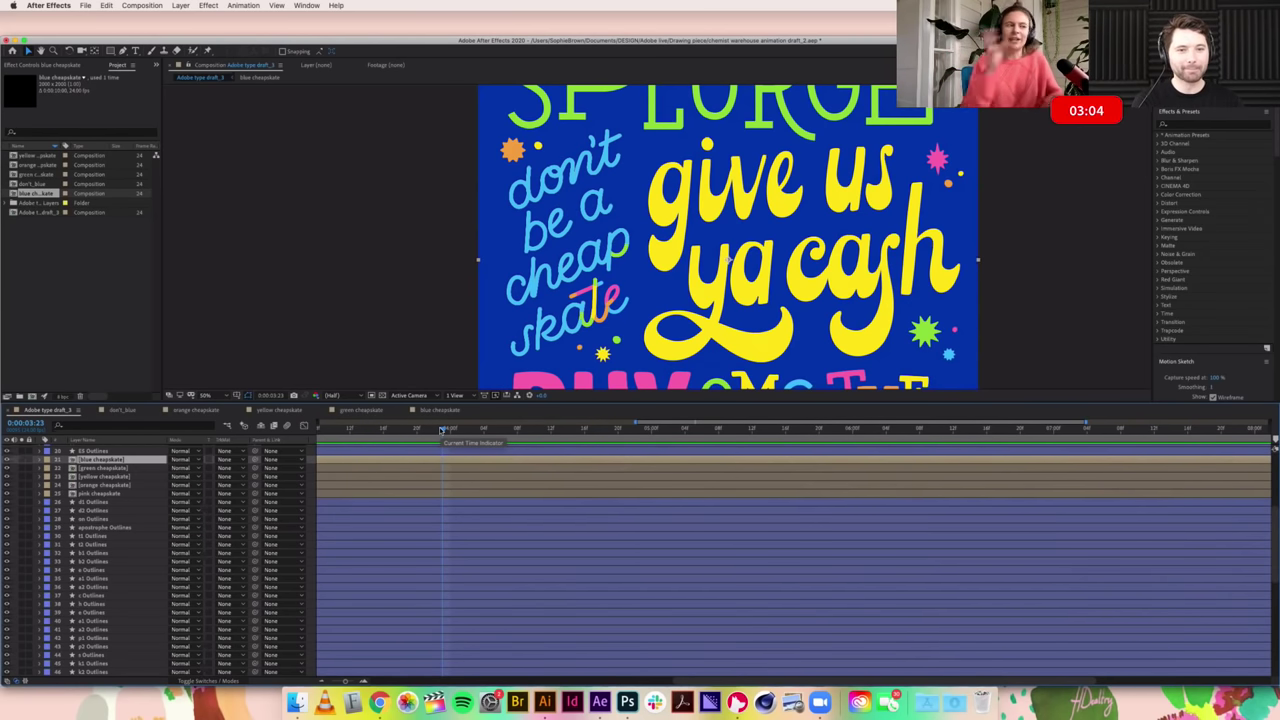
pyautogui.moveTo(441, 428); pyautogui.dragTo(383, 428)
pyautogui.moveTo(757, 683); pyautogui.dragTo(505, 683)
pyautogui.click(499, 432)
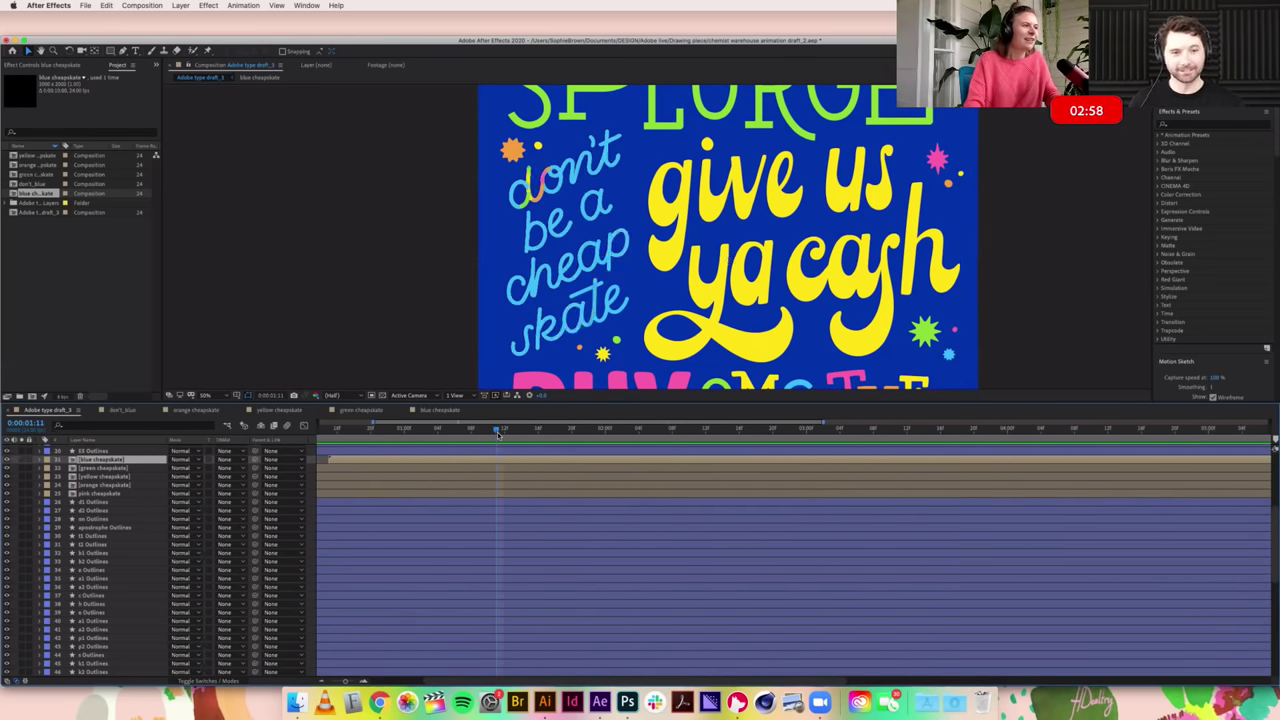
pyautogui.press('space')
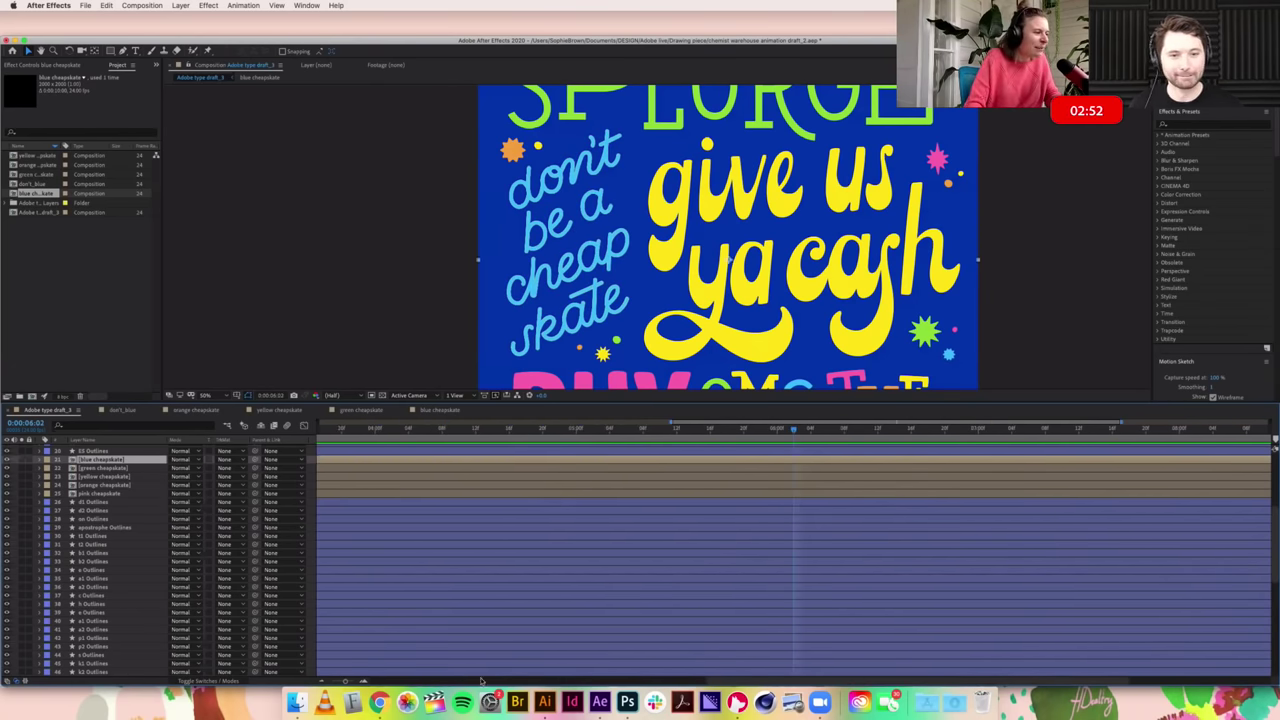
# Step: Tighten the stagger of the orange, yellow, green and blue cheapskate layers to about two frames between layer starts
pyautogui.moveTo(720, 681); pyautogui.dragTo(344, 681)
pyautogui.click(383, 485)
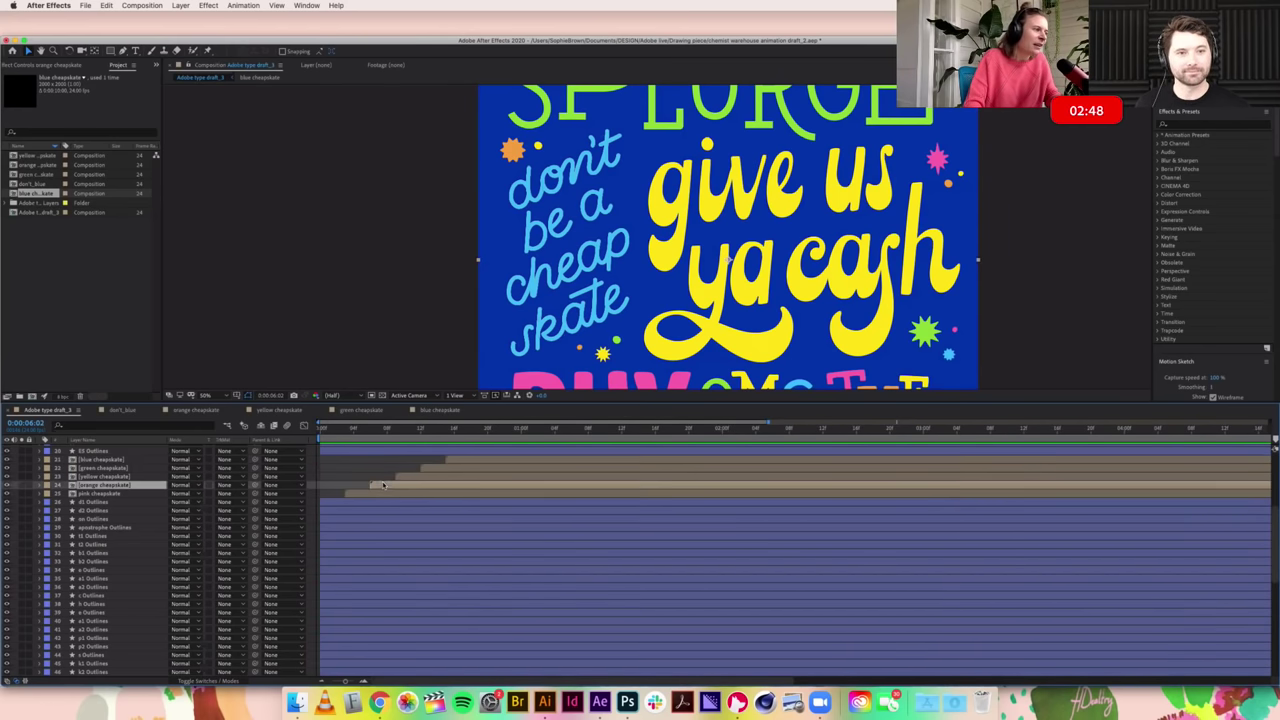
pyautogui.moveTo(405, 478)
pyautogui.mouseDown()
pyautogui.moveTo(392, 479)
pyautogui.moveTo(440, 464)
pyautogui.moveTo(427, 465)
pyautogui.mouseUp()
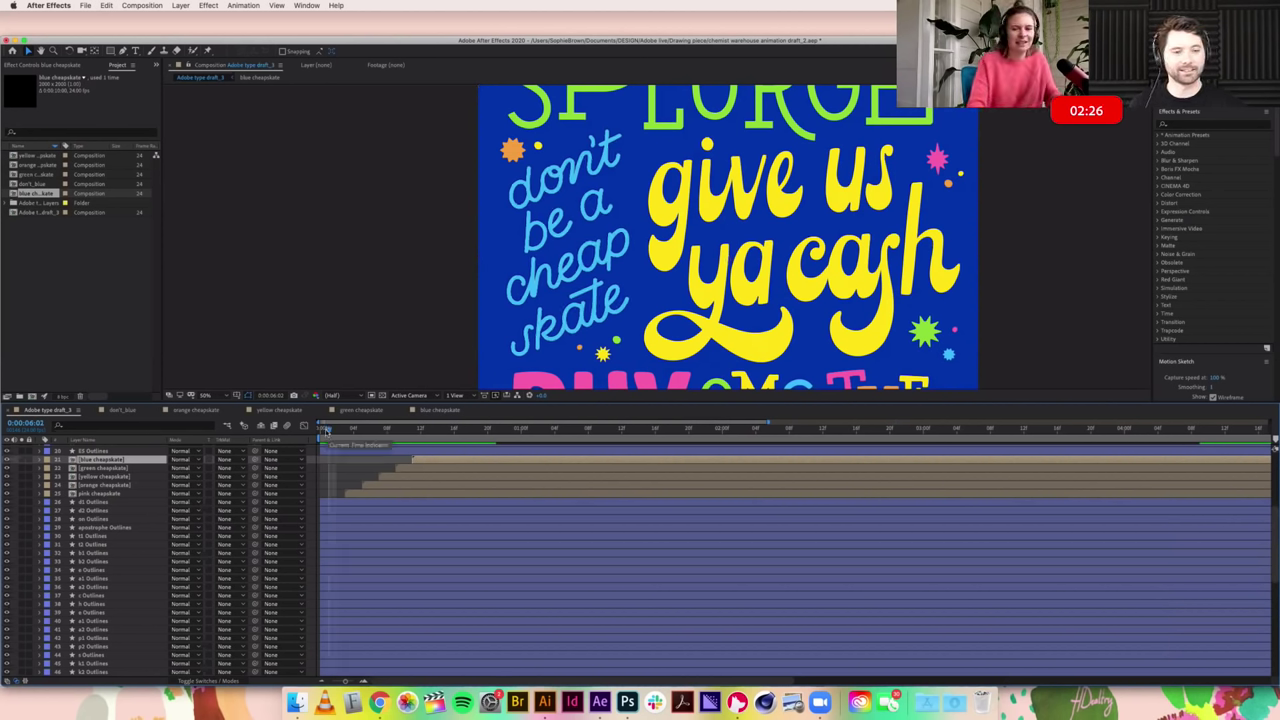
# Step: Play the main composition from near its start to review the tightened colour stagger on the lettering
pyautogui.click(326, 431)
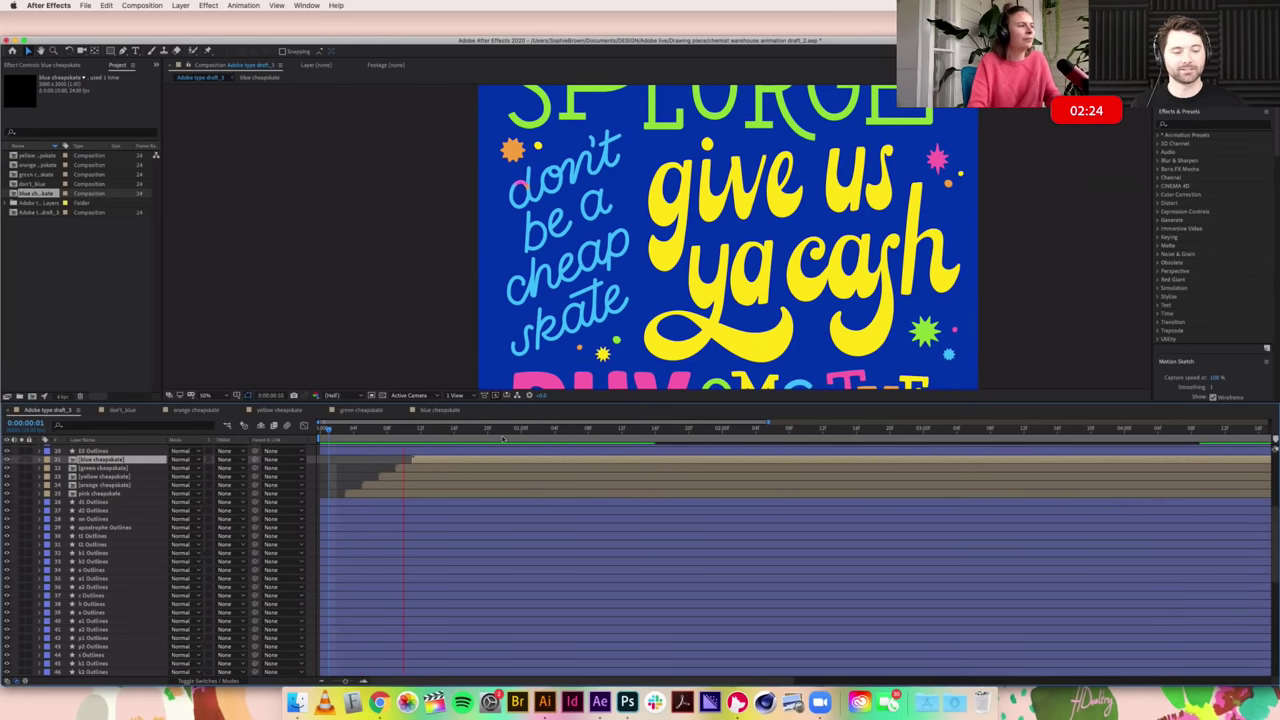
pyautogui.press('space')
pyautogui.click(553, 428)
pyautogui.press('space')
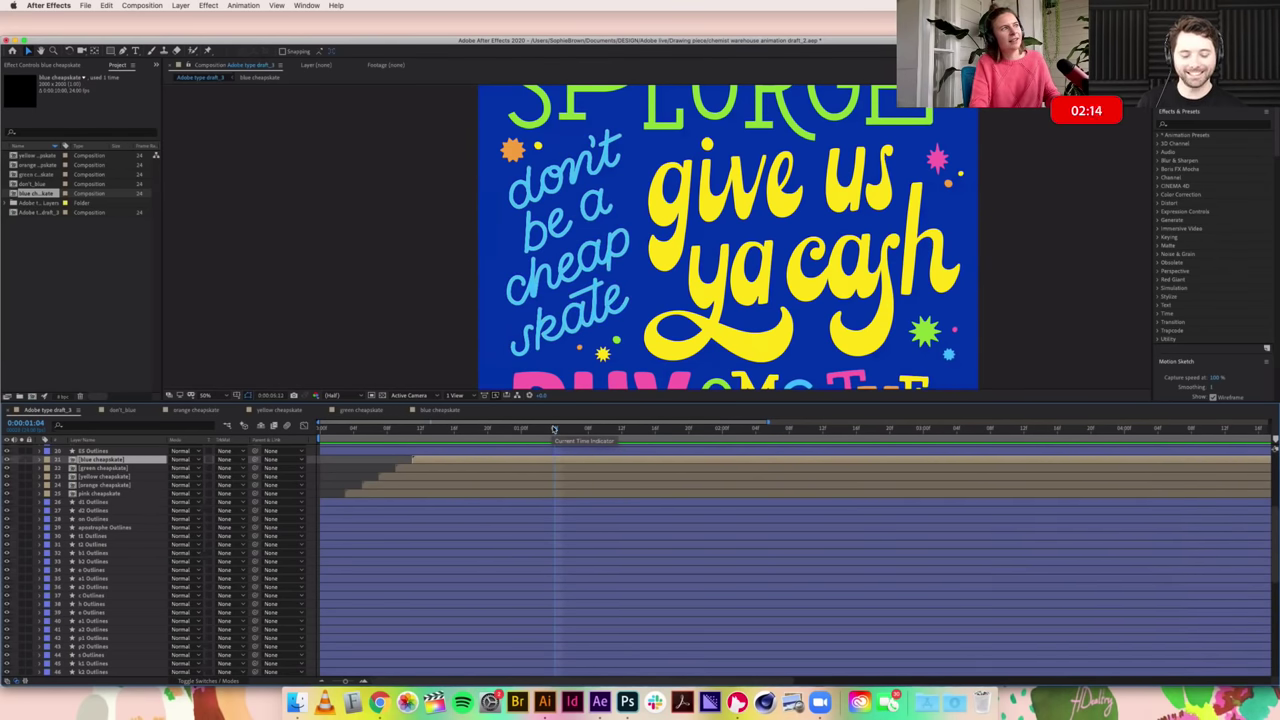
pyautogui.press('space')
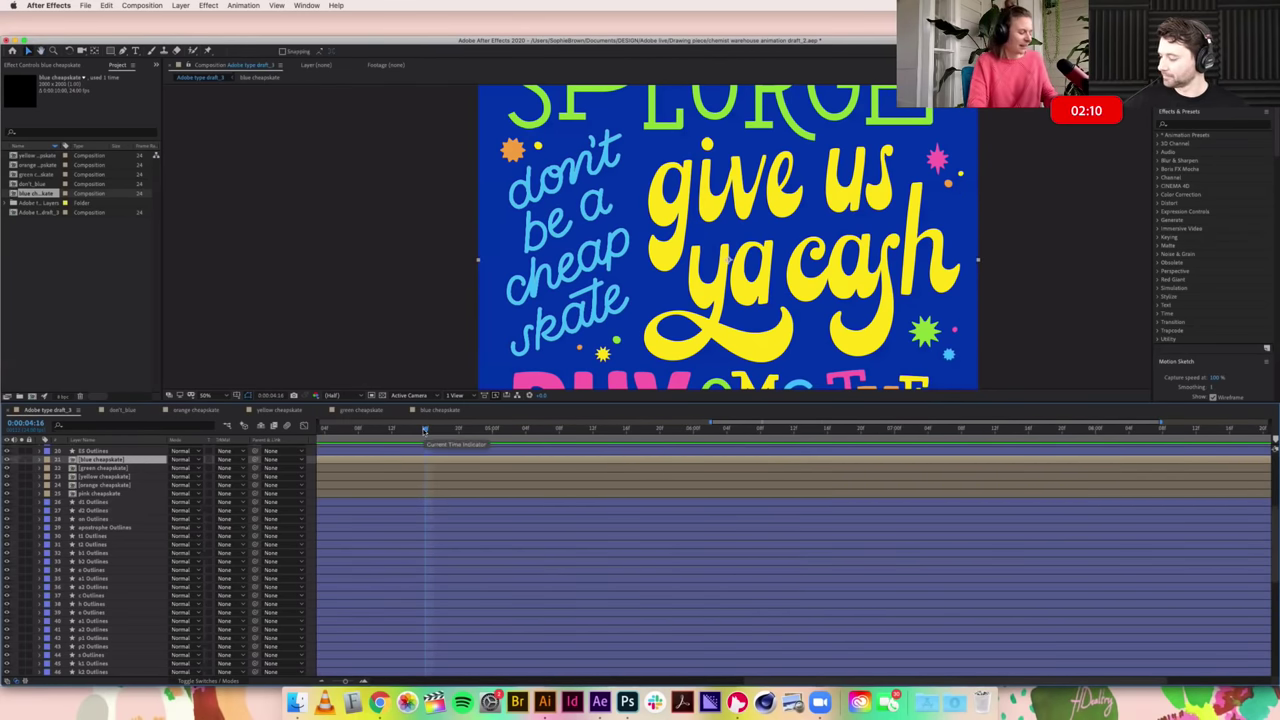
# Step: Save the project and replay the lettering animation from 0:00:04:12
pyautogui.press('super+s')
pyautogui.moveTo(425, 428); pyautogui.dragTo(393, 430)
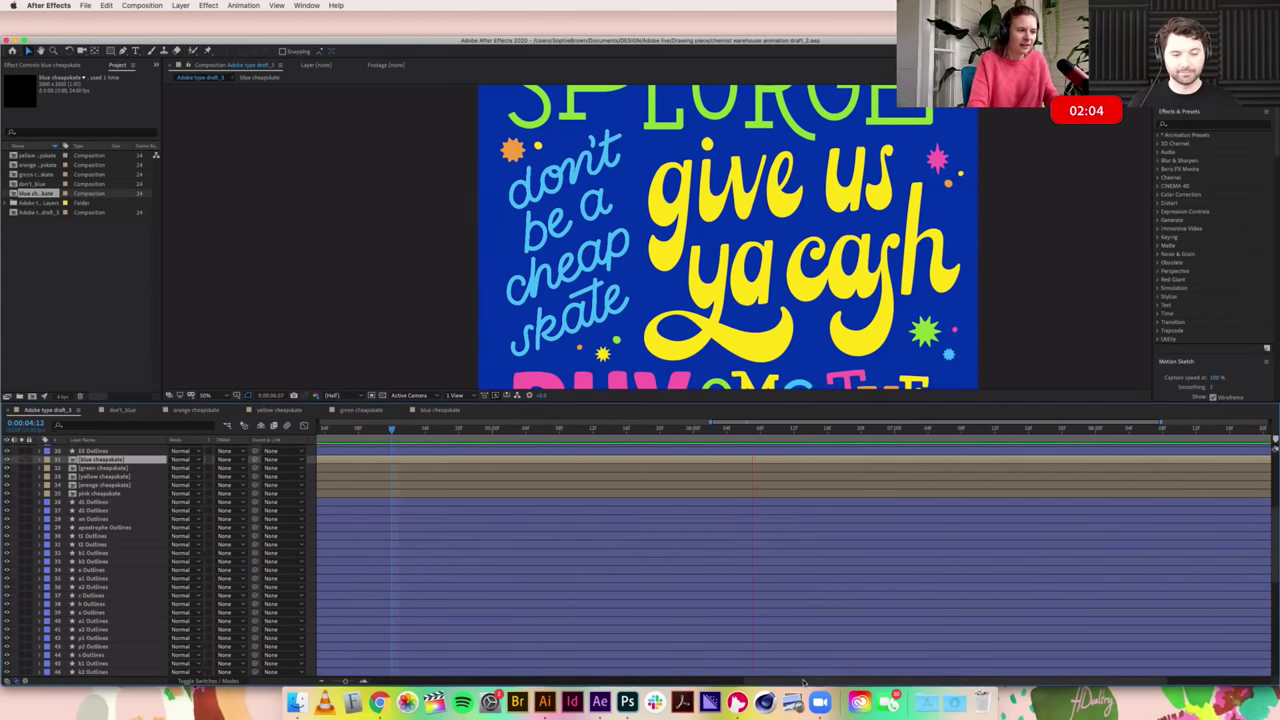
pyautogui.moveTo(690, 682); pyautogui.dragTo(530, 682)
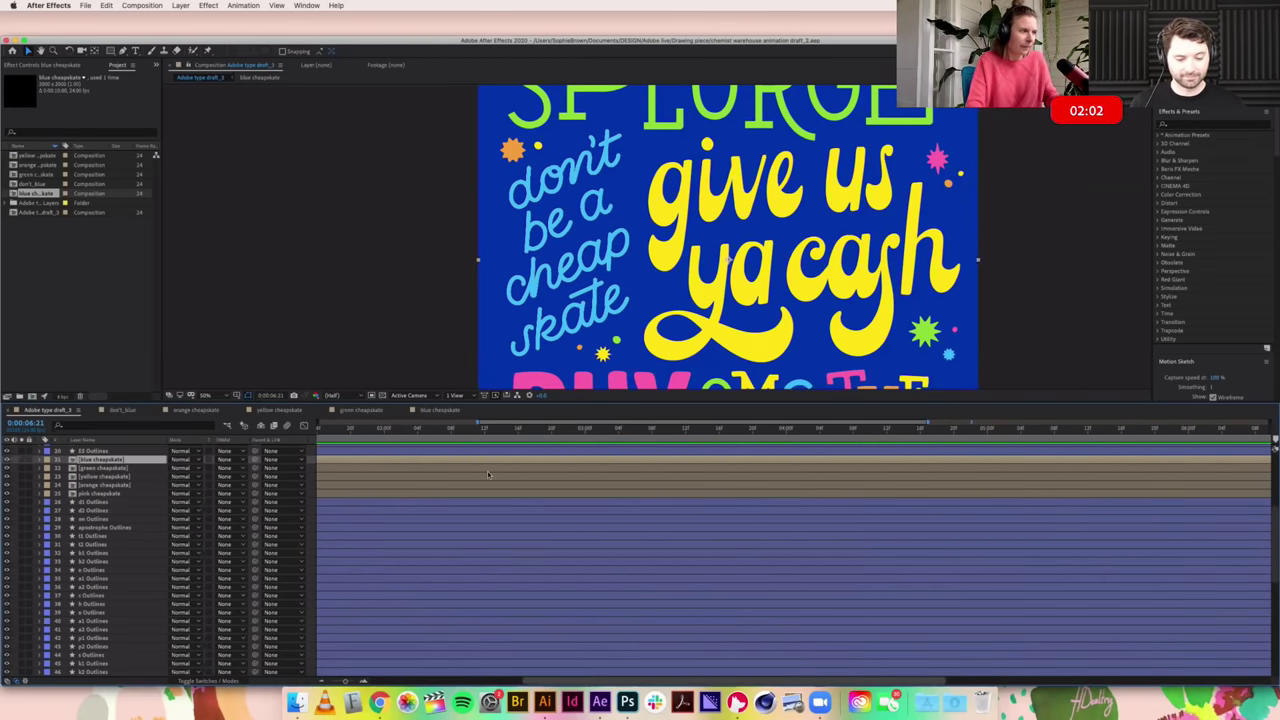
# Step: Play and scrub the main composition from 0:00:02:06 to review the coloured trails running through the "don't be a cheap skate" lettering
pyautogui.click(432, 430)
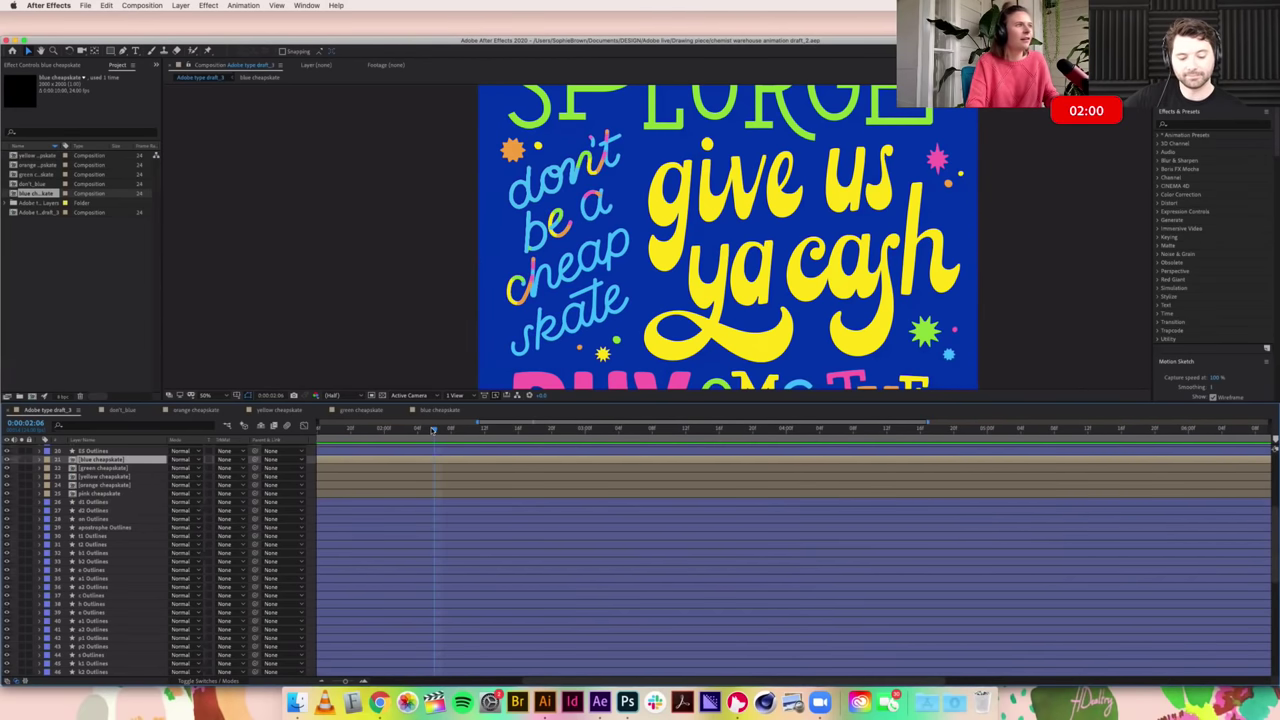
pyautogui.press('space')
pyautogui.press('space')
pyautogui.press('space')
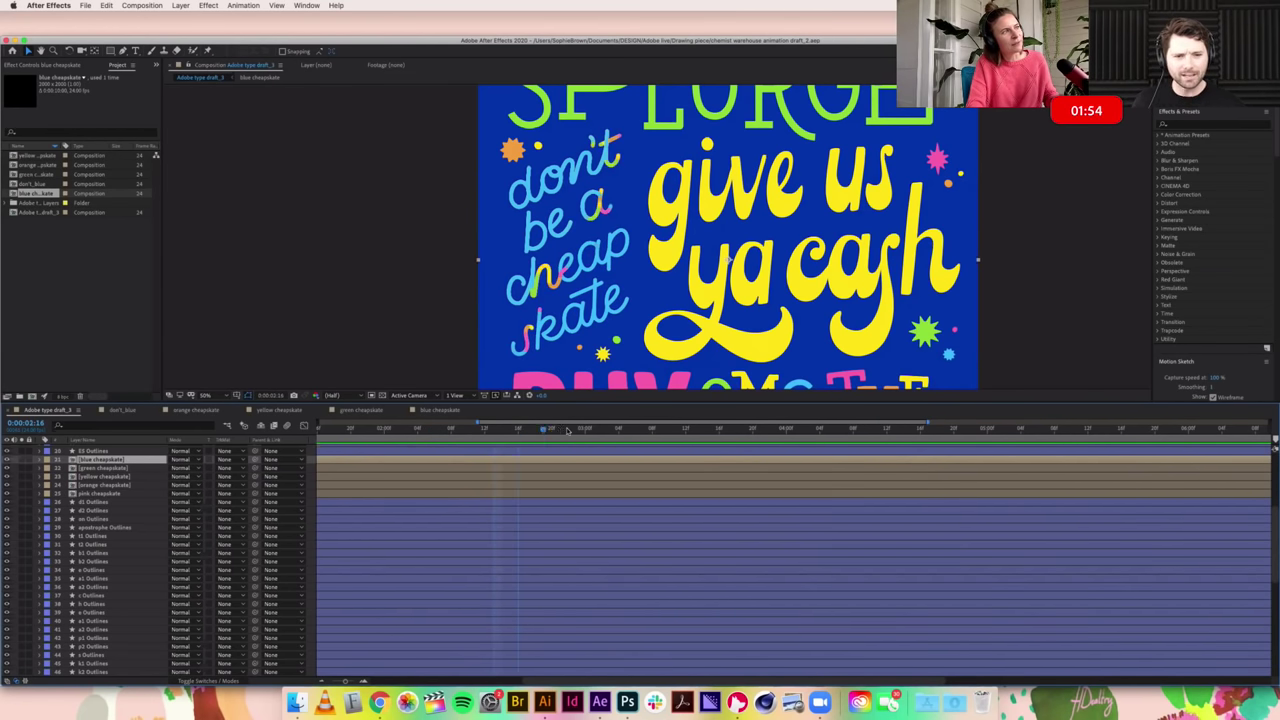
pyautogui.moveTo(661, 430); pyautogui.dragTo(683, 430)
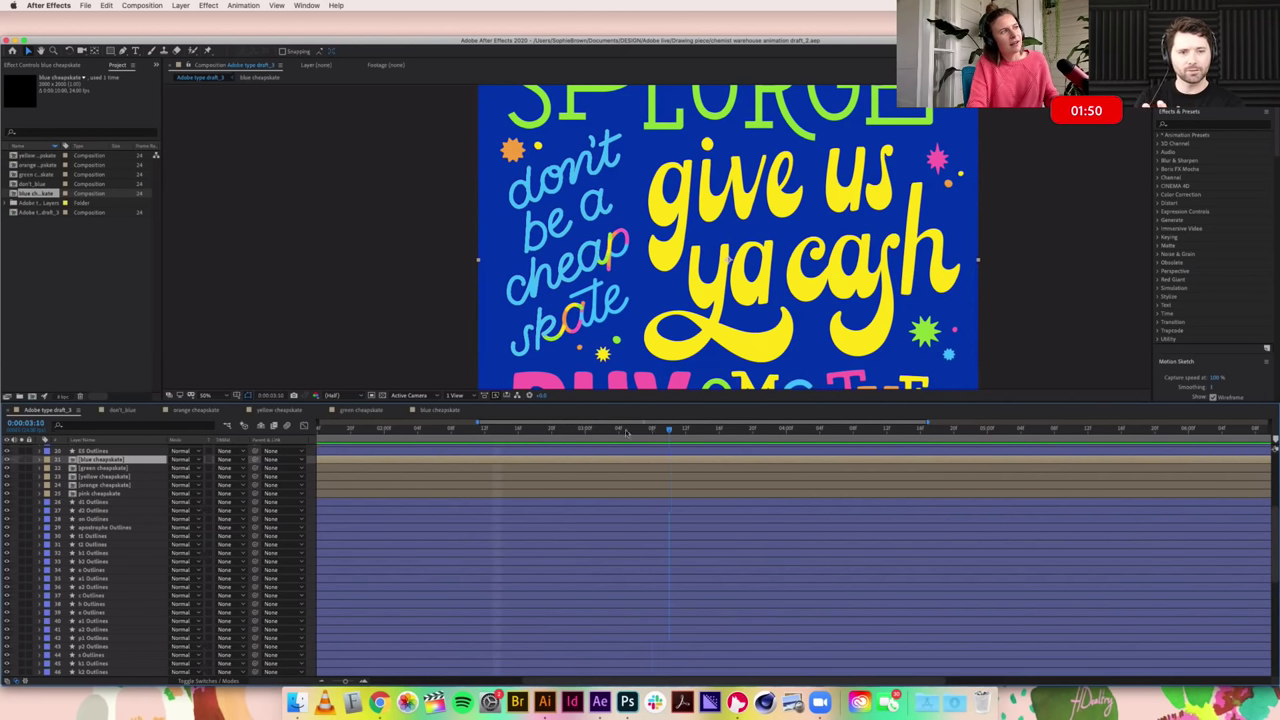
pyautogui.moveTo(658, 432); pyautogui.dragTo(409, 432)
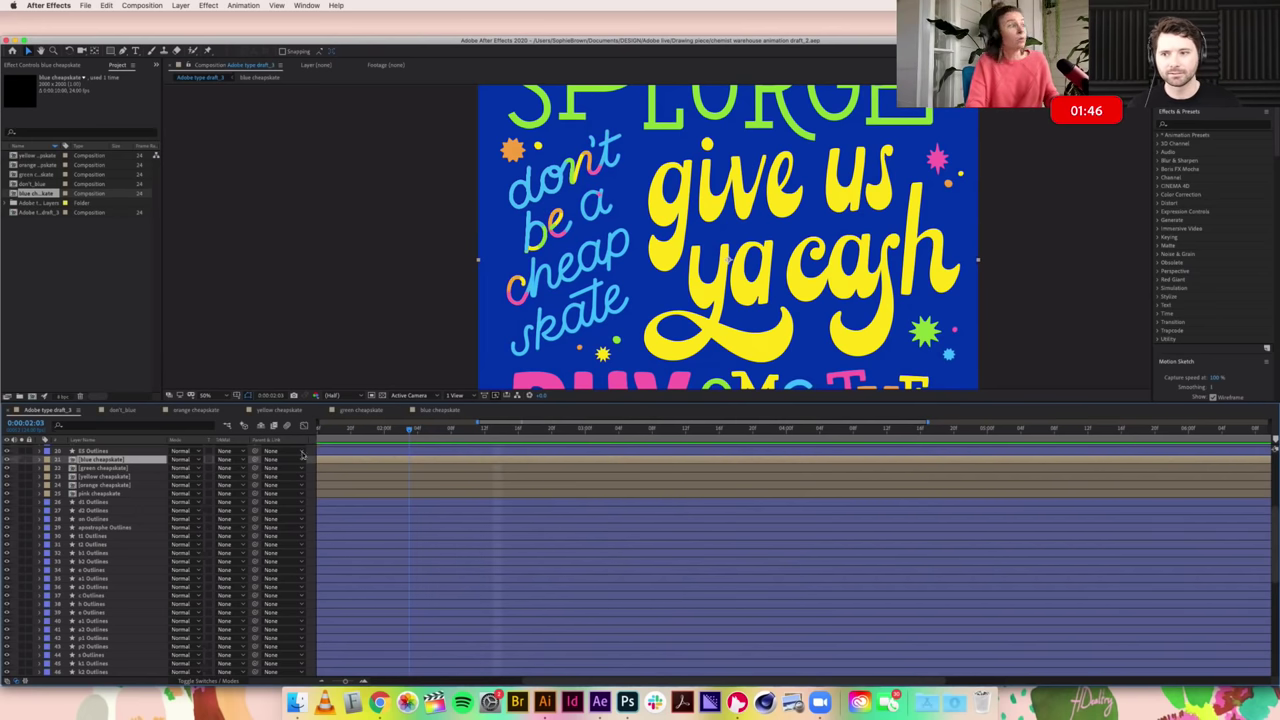
pyautogui.click(84, 492)
pyautogui.press('super+Up')
pyautogui.press('super+Up')
pyautogui.press('super+Up')
pyautogui.press('super+Up')
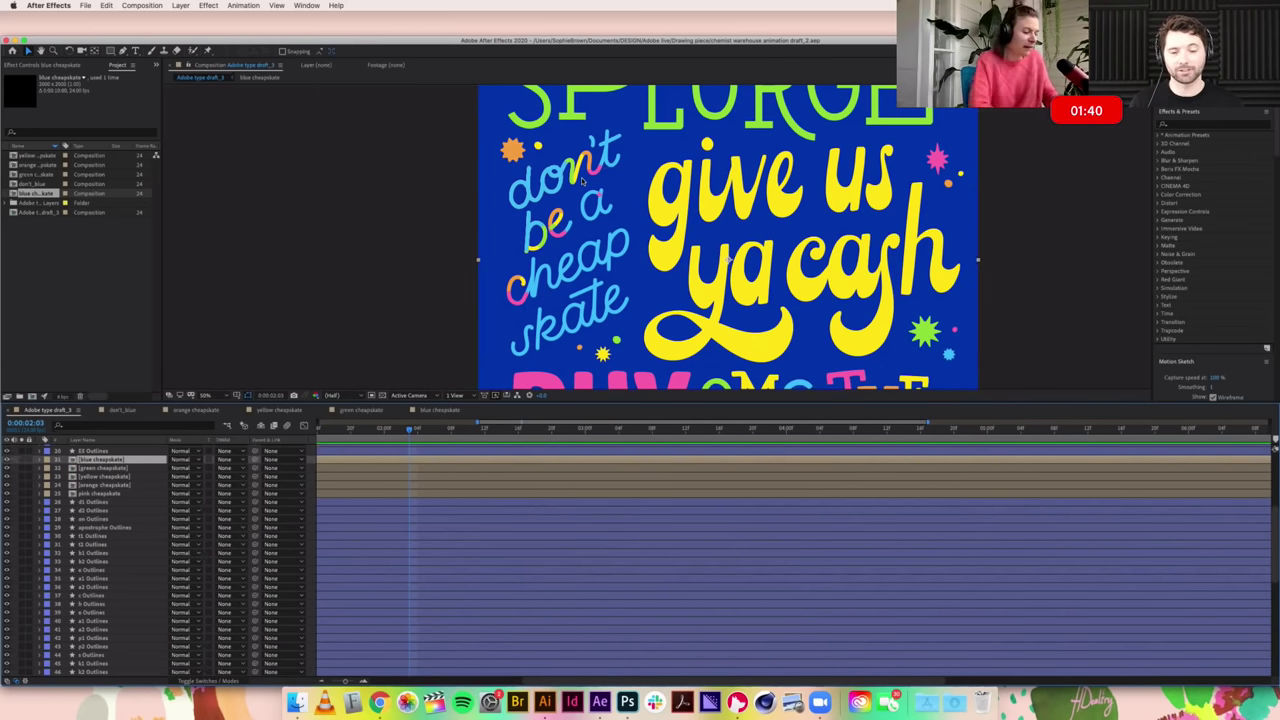
# Step: Examine the overlapping colours on the "don't be a cheap" letters up close at 100% between 0:00:02:03 and 0:00:03:19
pyautogui.scroll(2, 583, 180)
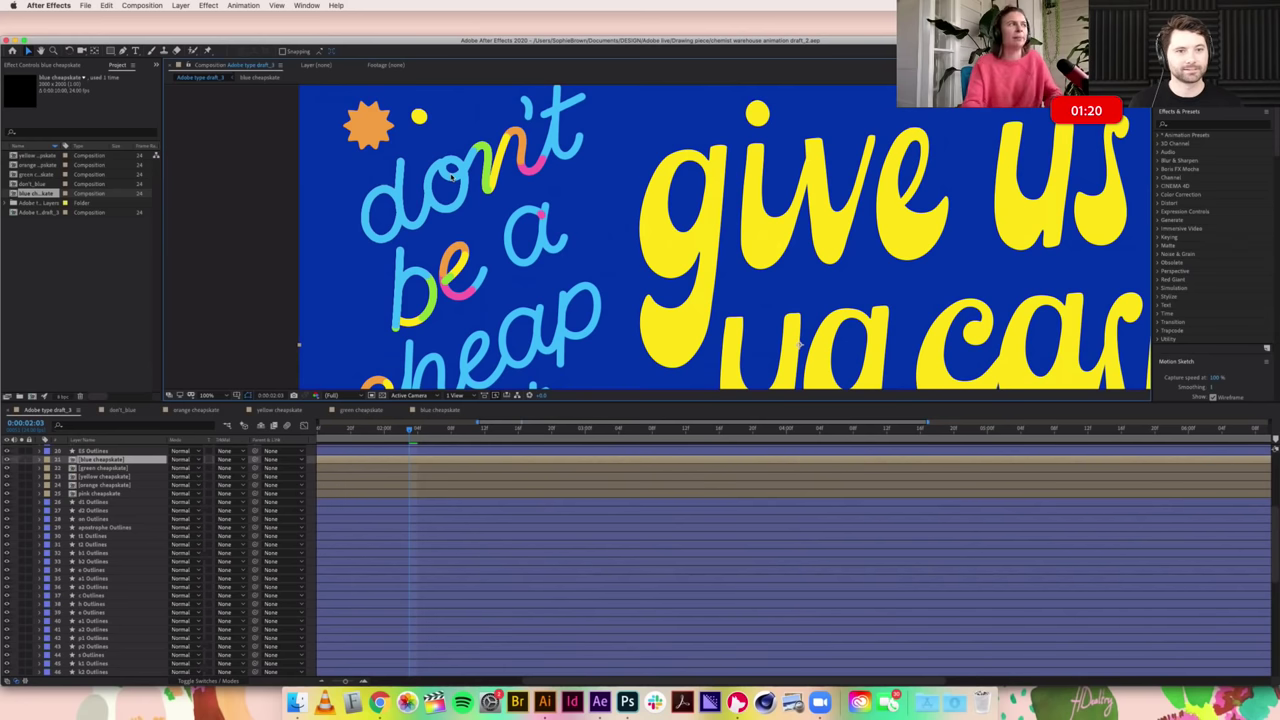
pyautogui.moveTo(420, 435); pyautogui.dragTo(746, 438)
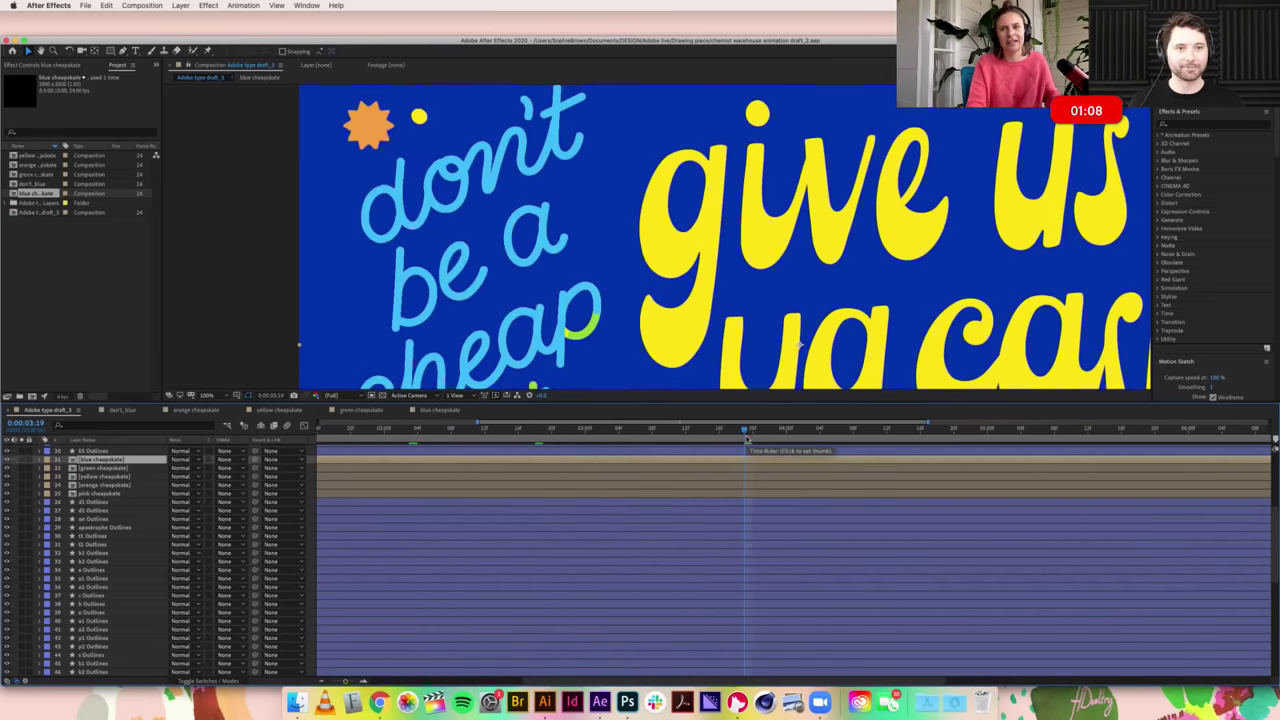
pyautogui.click(535, 432)
pyautogui.press('space')
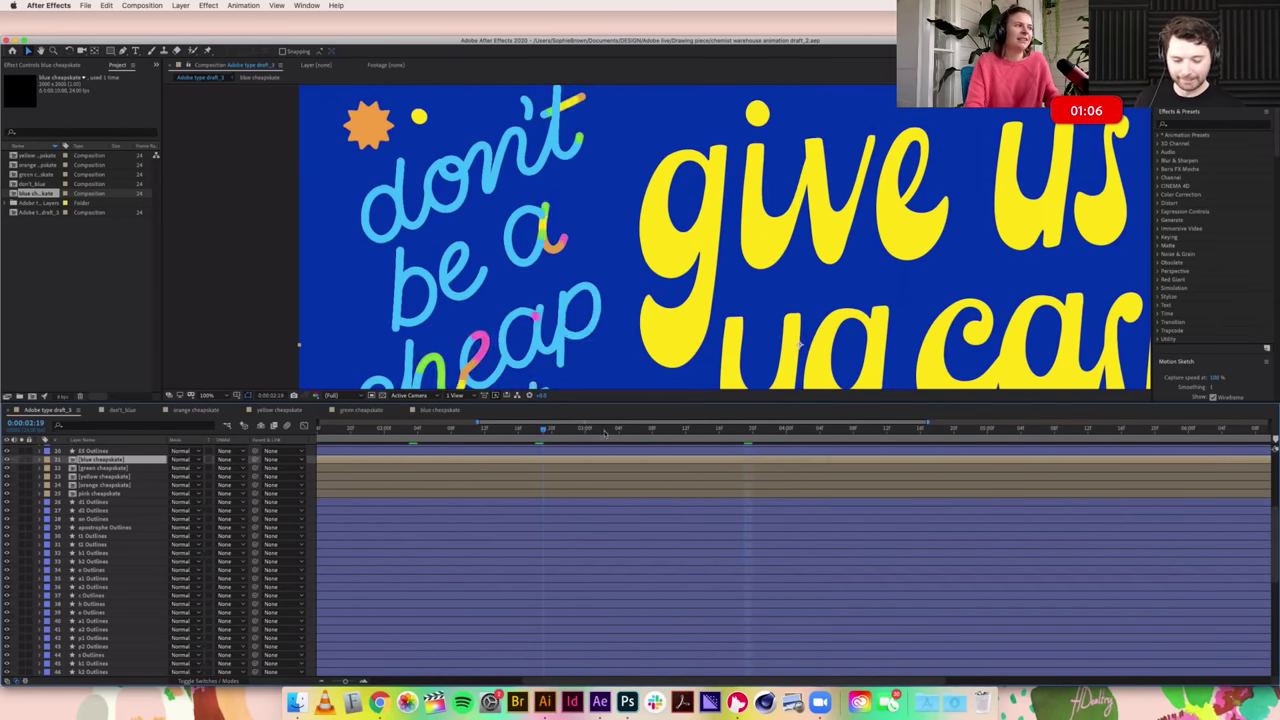
pyautogui.click(512, 430)
pyautogui.moveTo(512, 430); pyautogui.dragTo(619, 432)
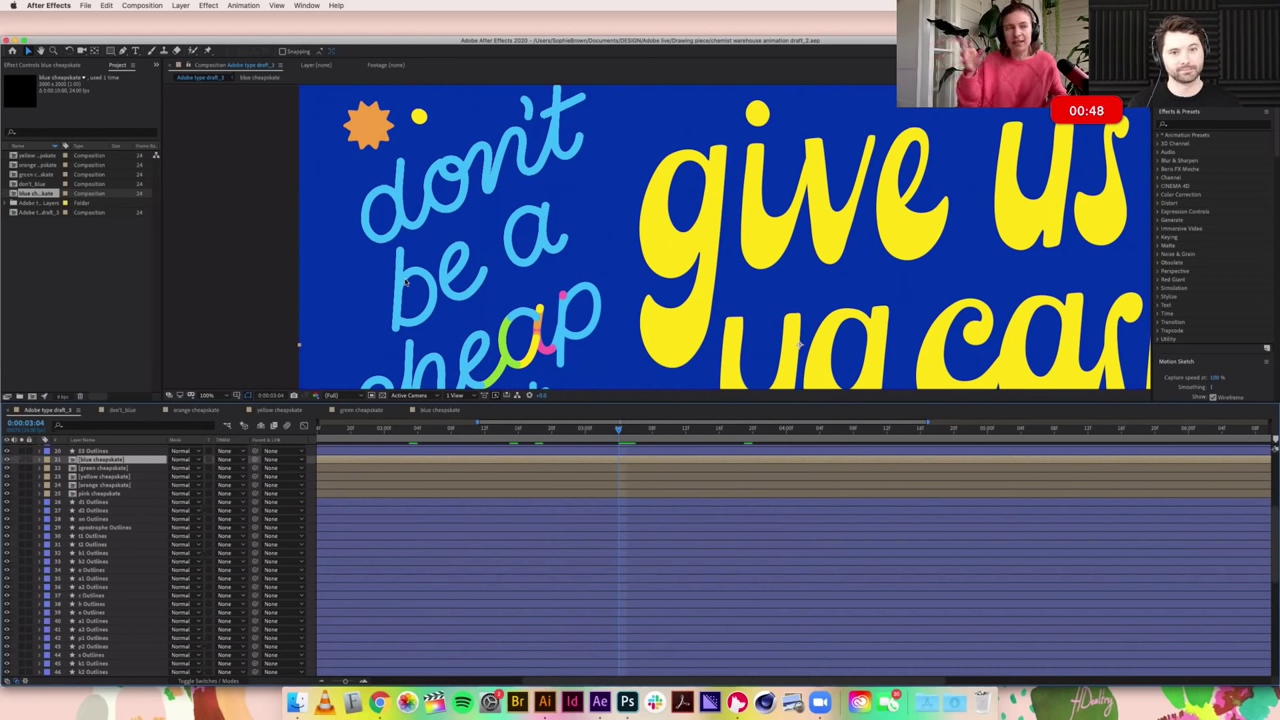
# Step: Switch to Chrome, play the pink "First crack at a bit of After Effects" lettering animation on Instagram and pause it
pyautogui.click(379, 700)
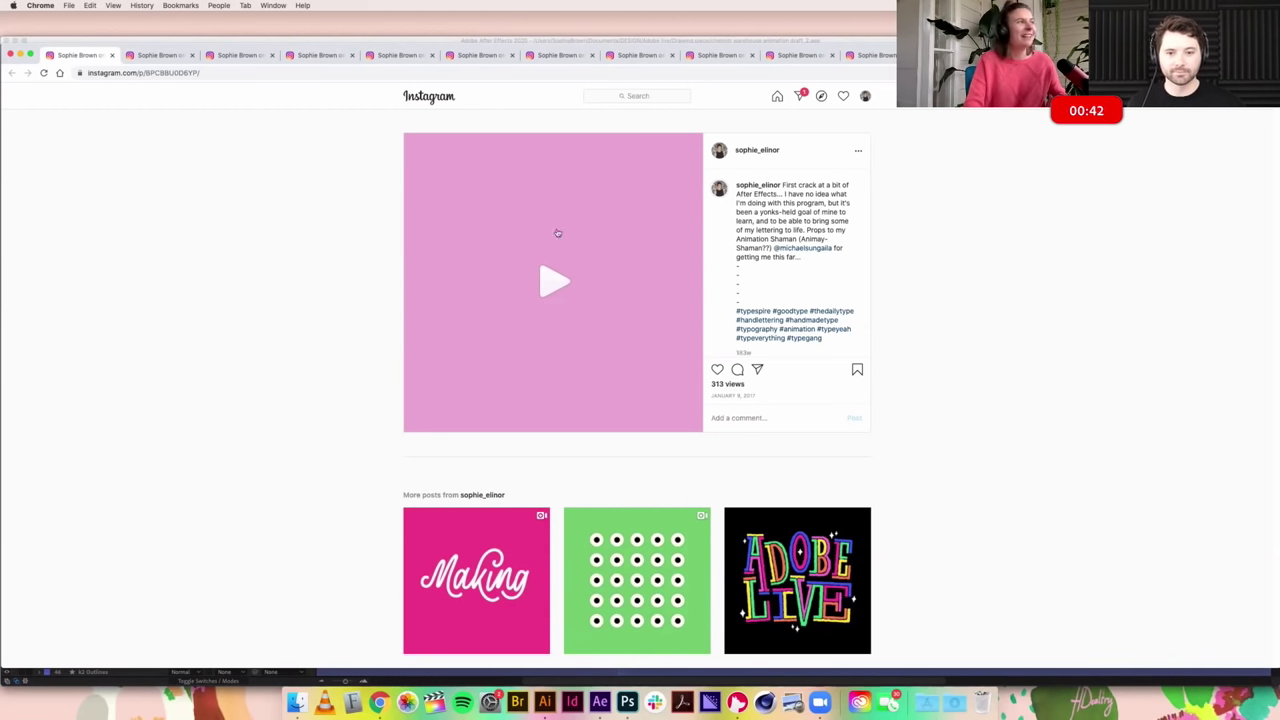
pyautogui.click(538, 286)
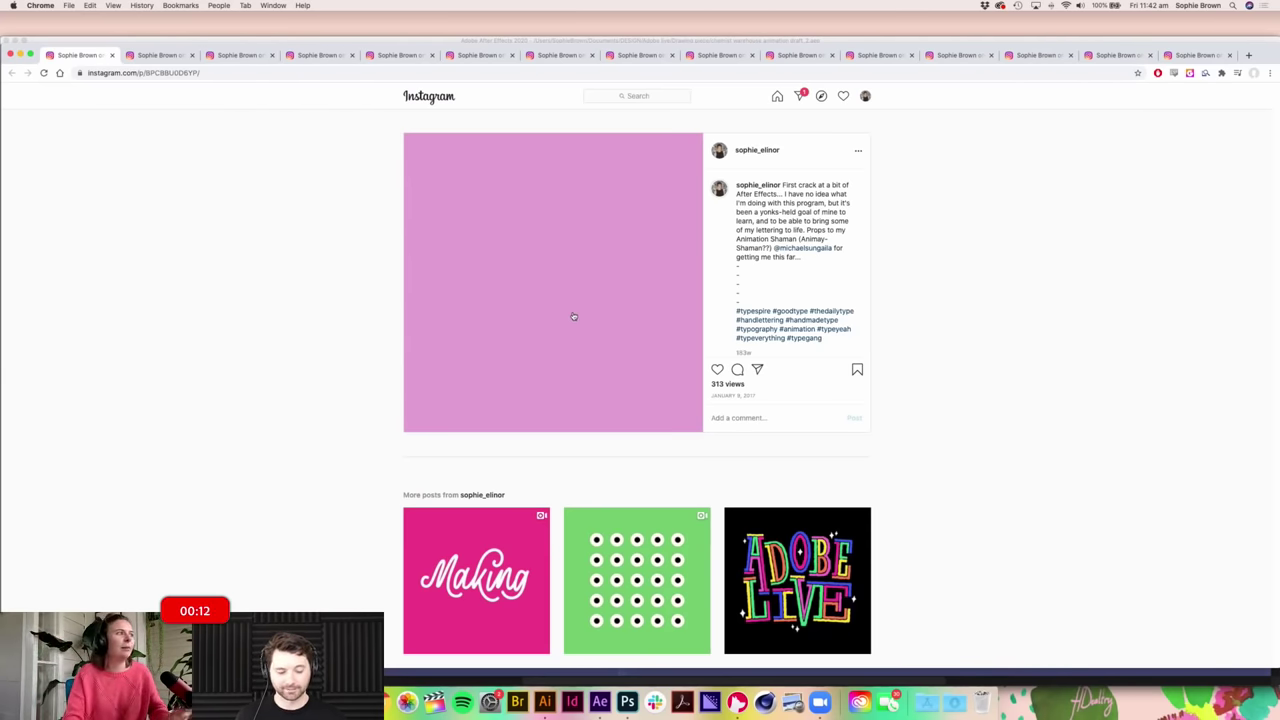
pyautogui.click(571, 314)
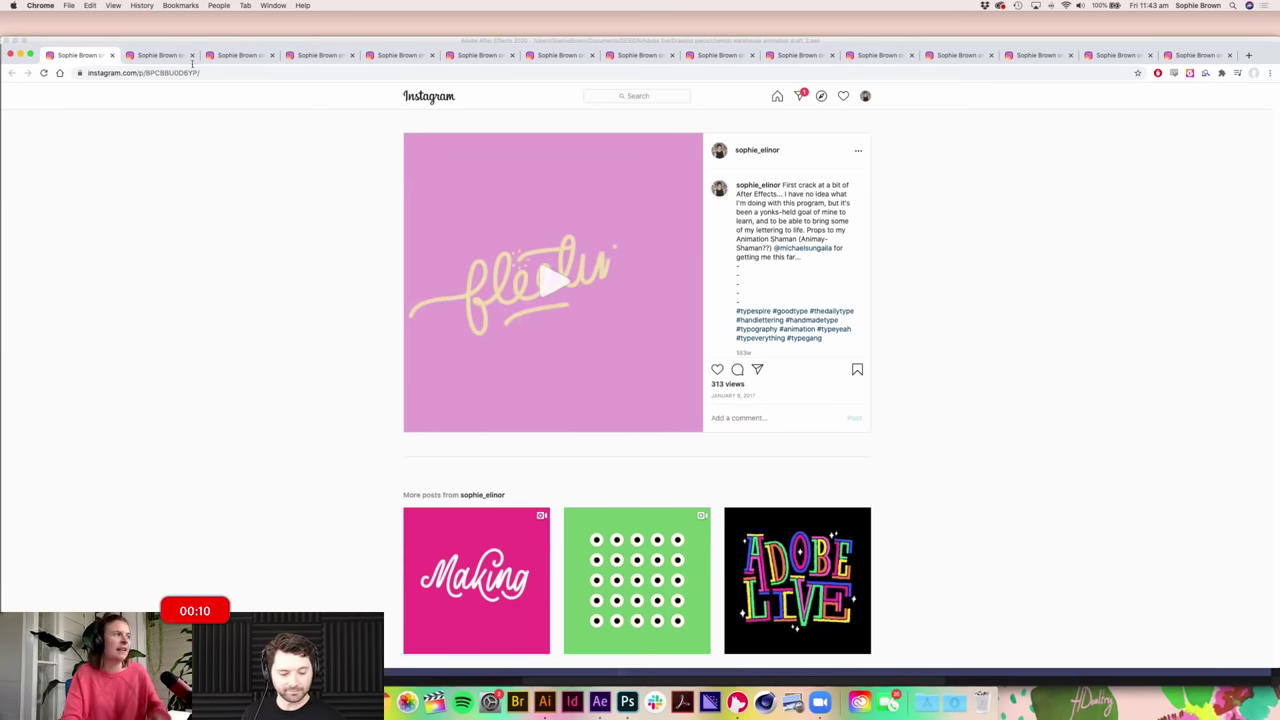
# Step: Play the purple "I deserve a treat because the sun went down" animation, checking the "R is for rainbows" post in between
pyautogui.click(130, 57)
pyautogui.click(546, 282)
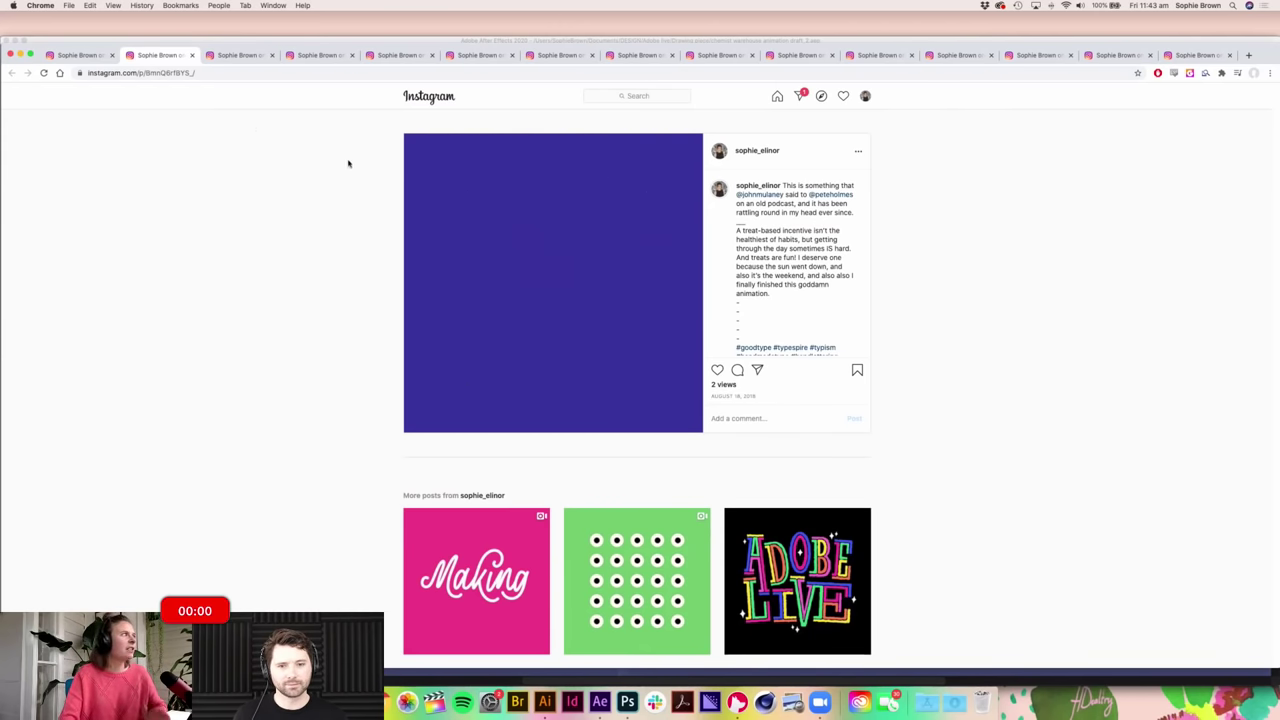
pyautogui.click(238, 58)
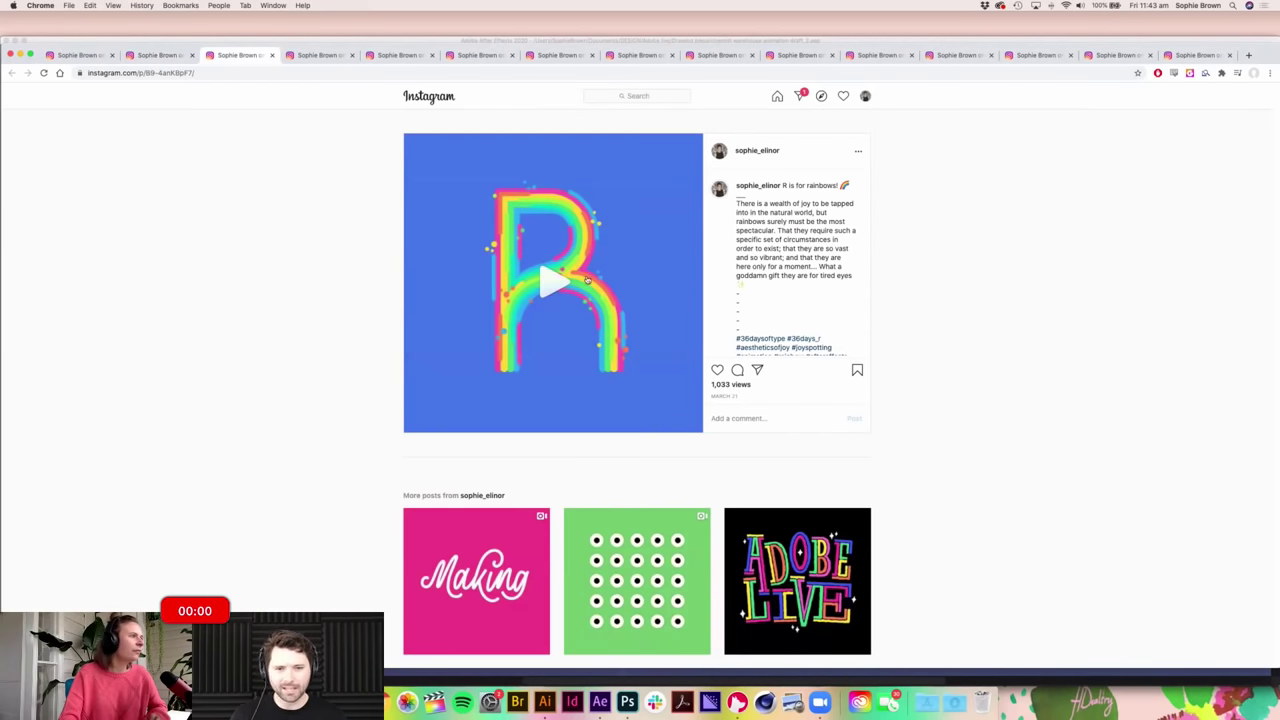
pyautogui.click(588, 280)
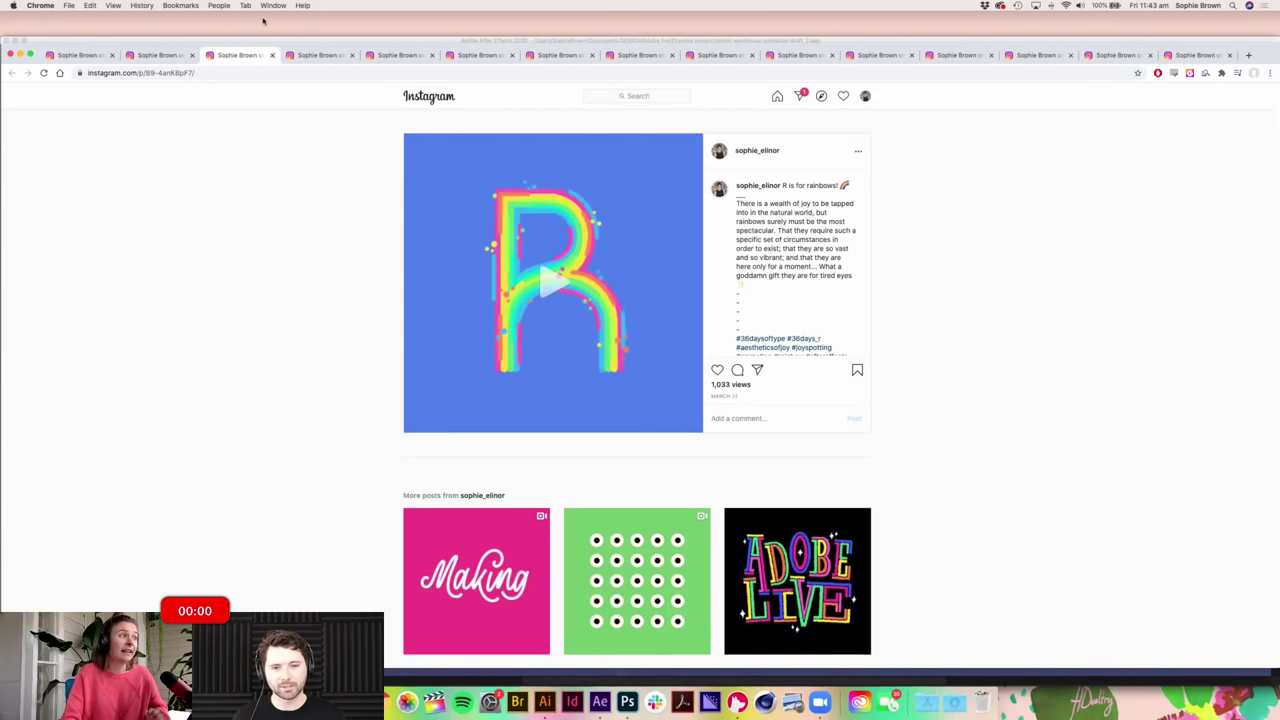
pyautogui.click(163, 56)
pyautogui.click(551, 281)
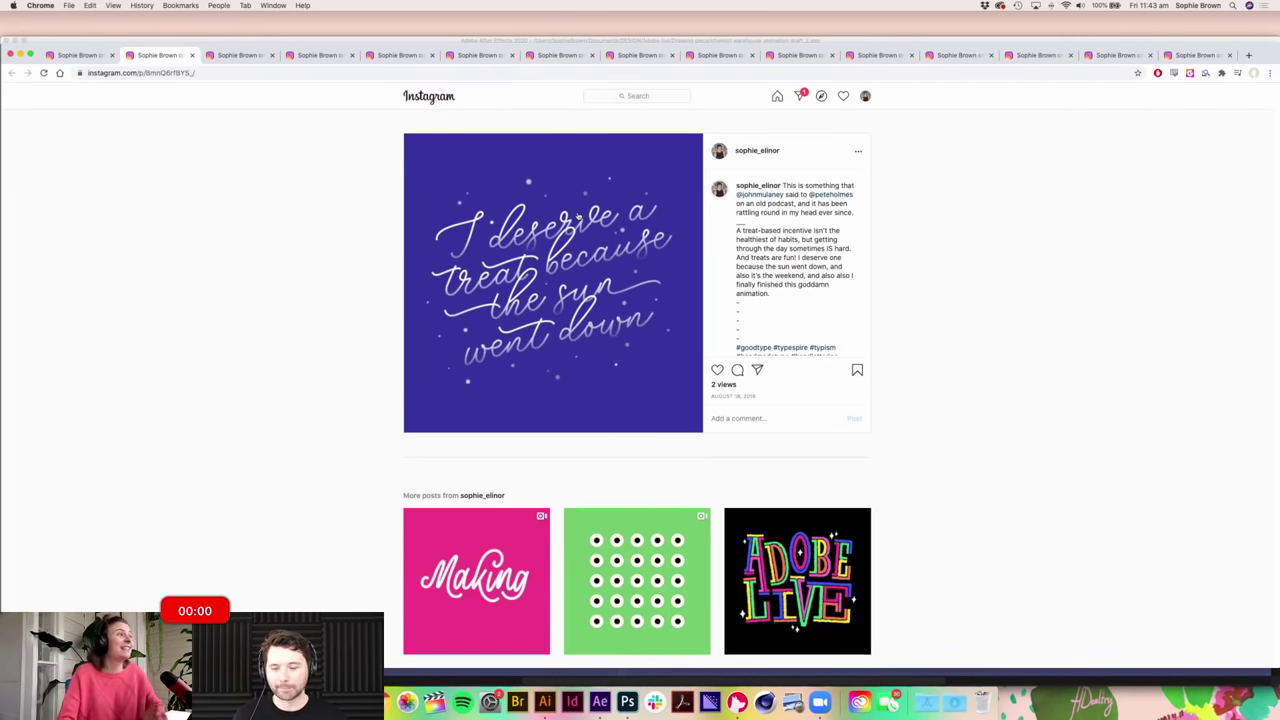
# Step: Play the "R is for rainbows" animation to show its layered colour strokes, and pause it
pyautogui.click(245, 55)
pyautogui.click(551, 282)
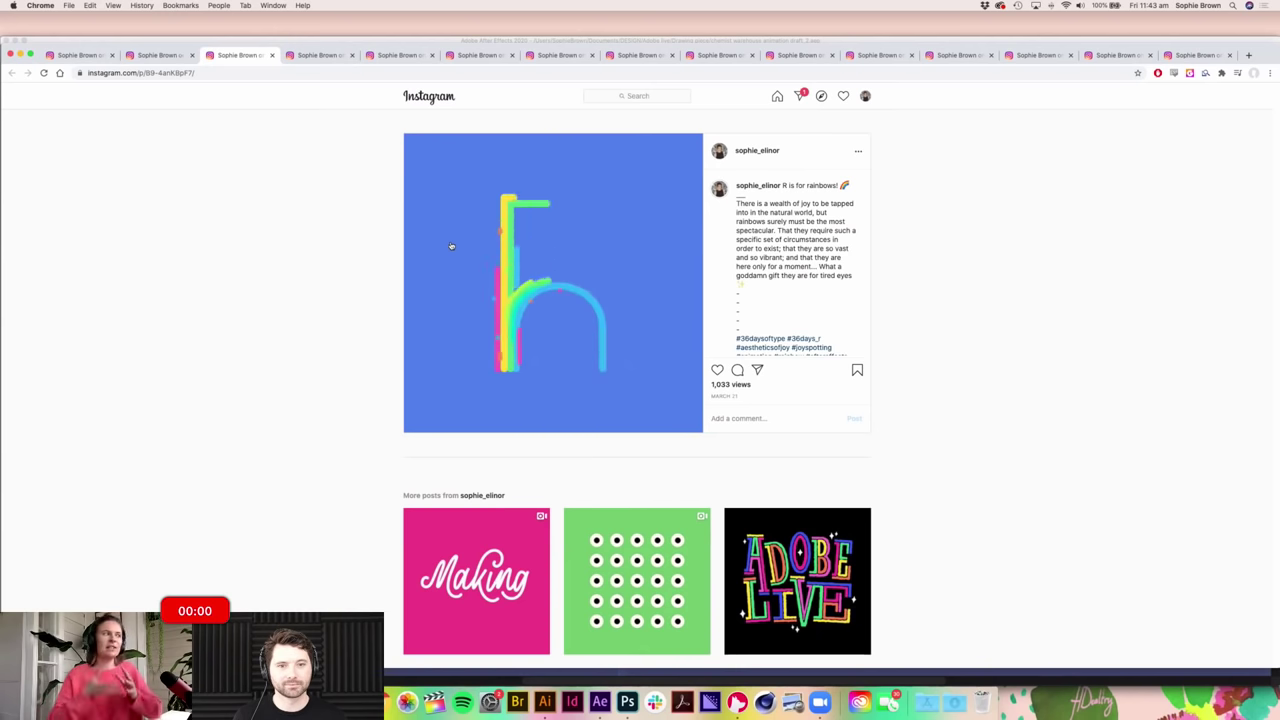
pyautogui.click(480, 190)
pyautogui.click(315, 56)
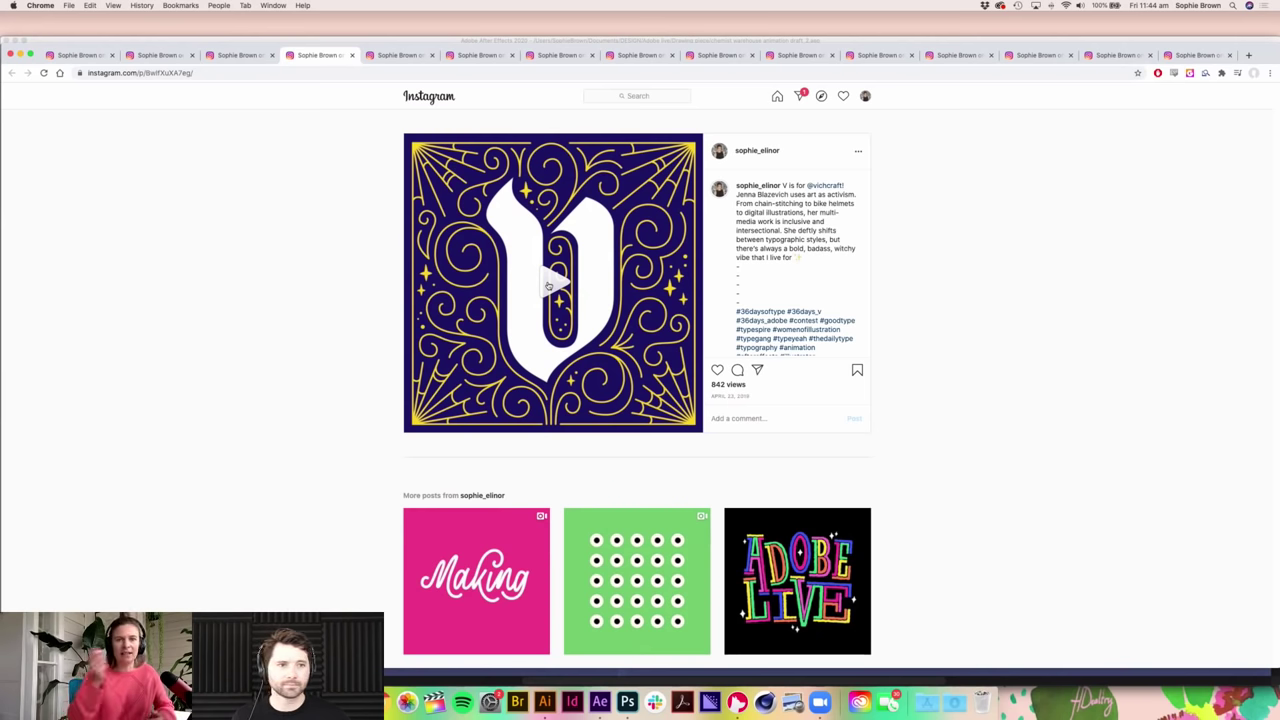
pyautogui.click(576, 287)
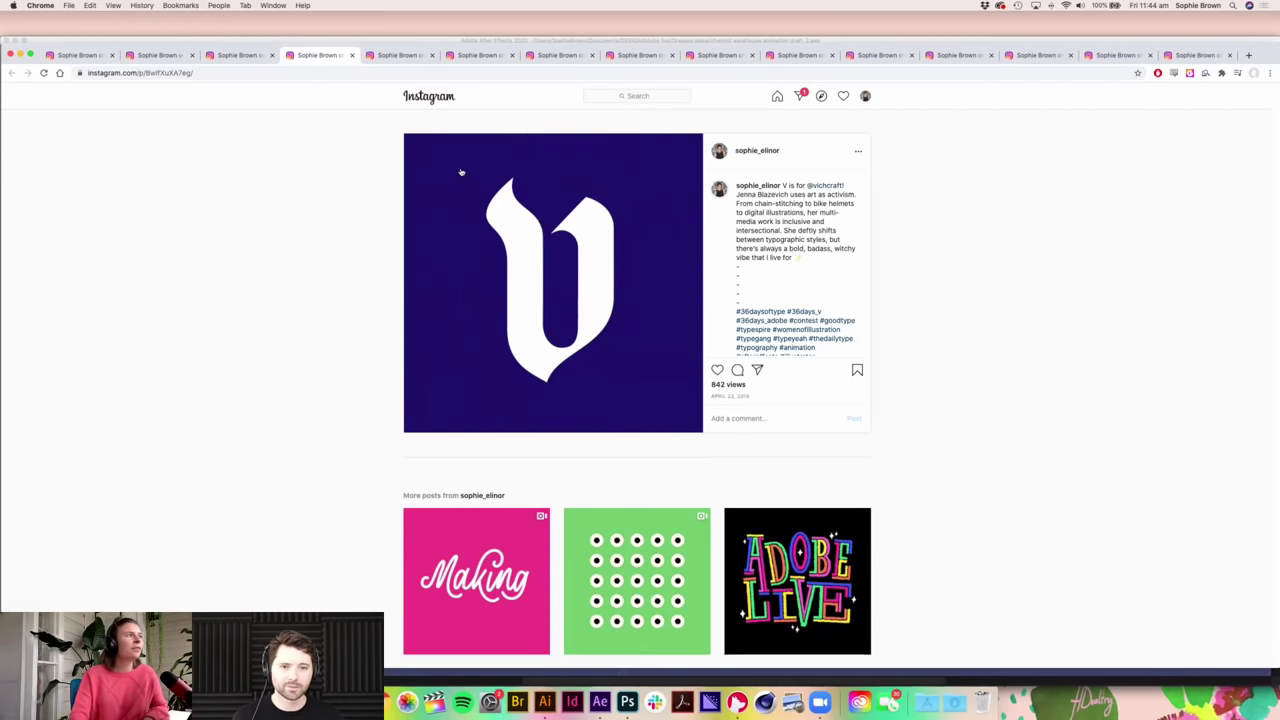
pyautogui.click(397, 57)
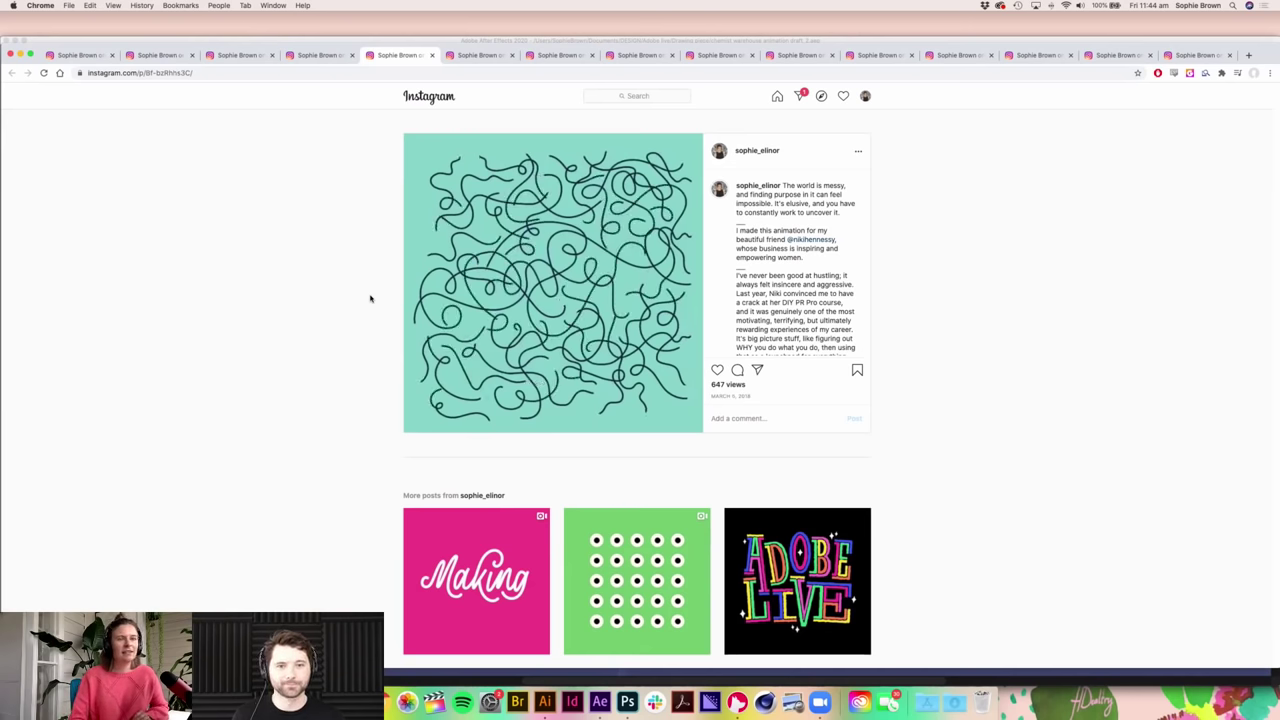
pyautogui.click(467, 55)
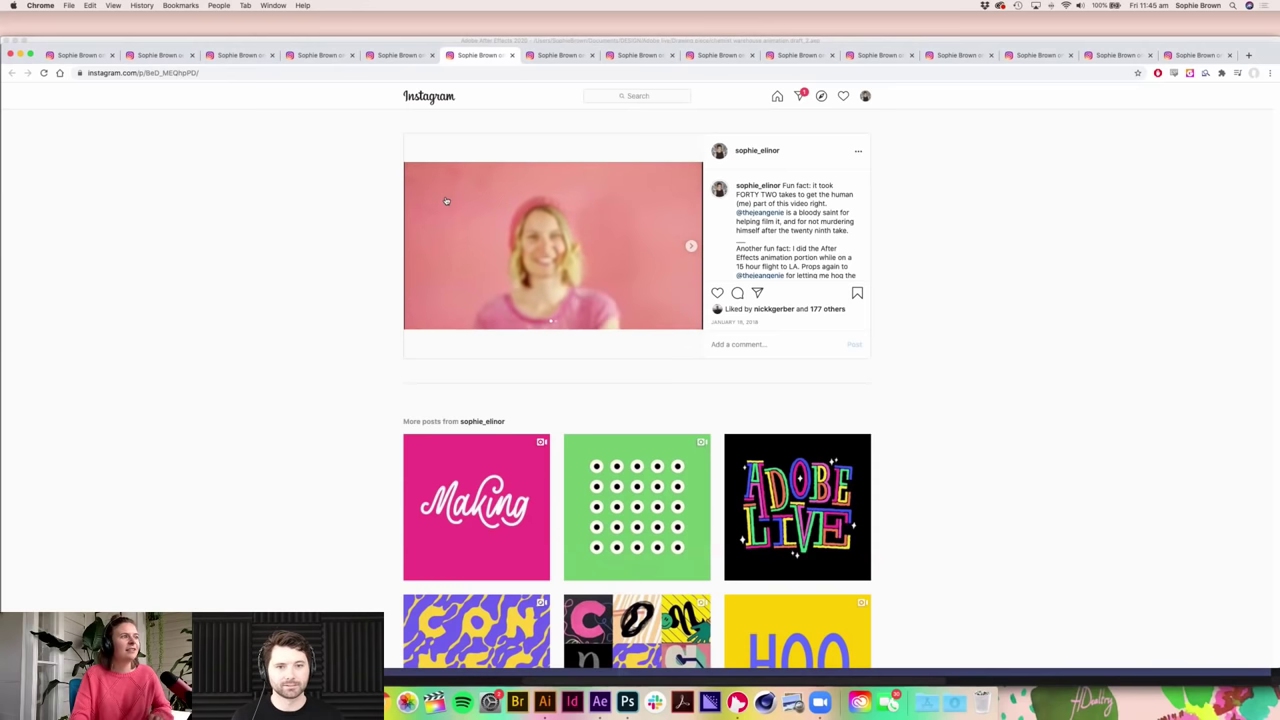
pyautogui.click(544, 58)
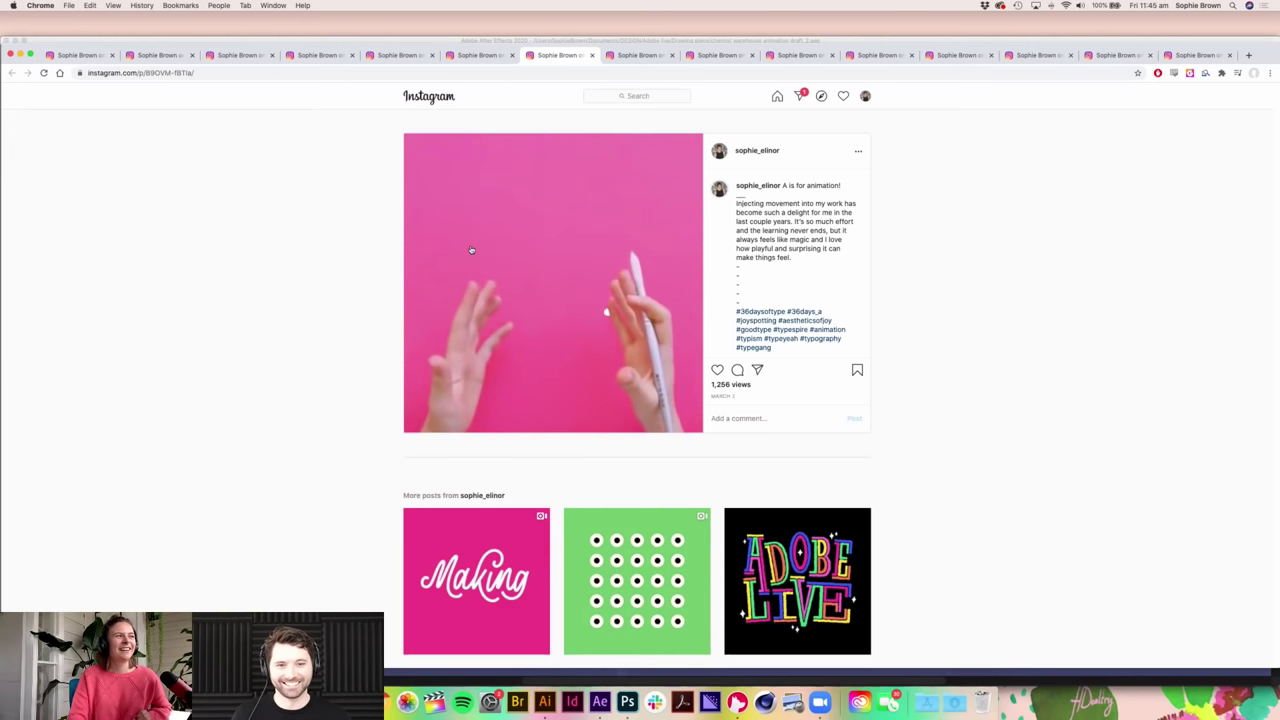
# Step: Play the magenta "WERK" lettering animation and pause it on the multicoloured letters
pyautogui.click(636, 55)
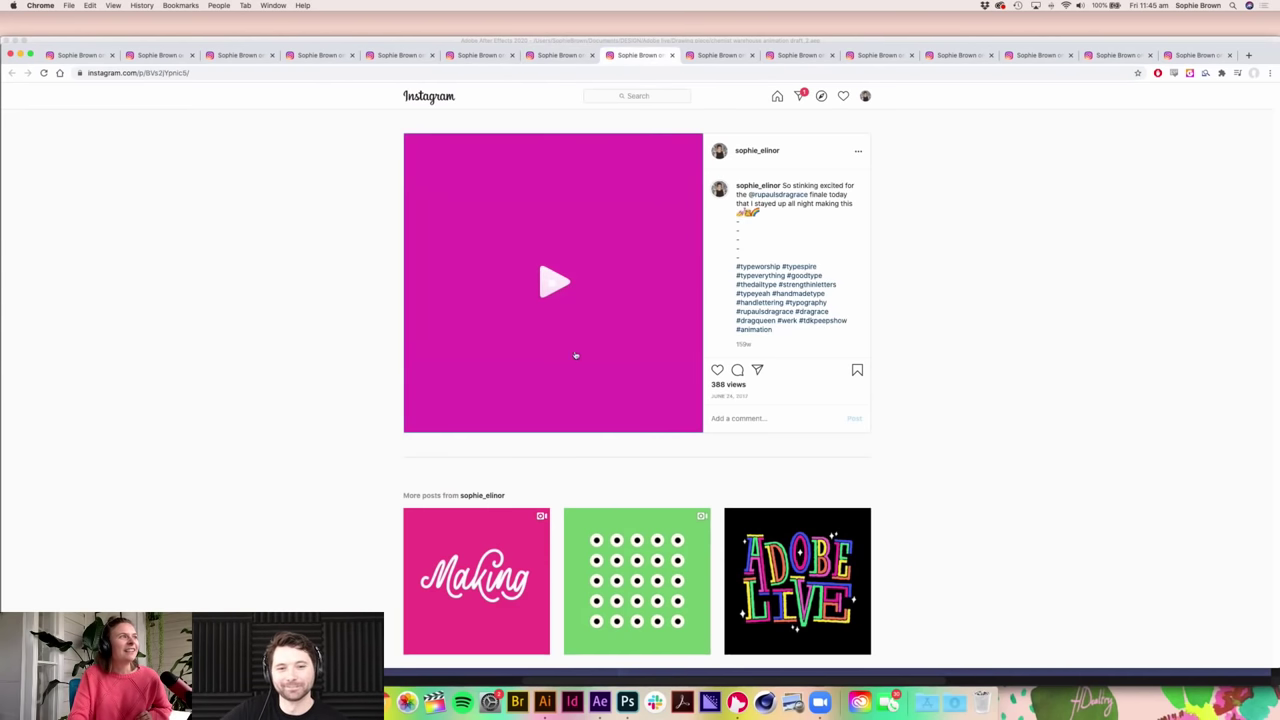
pyautogui.click(550, 286)
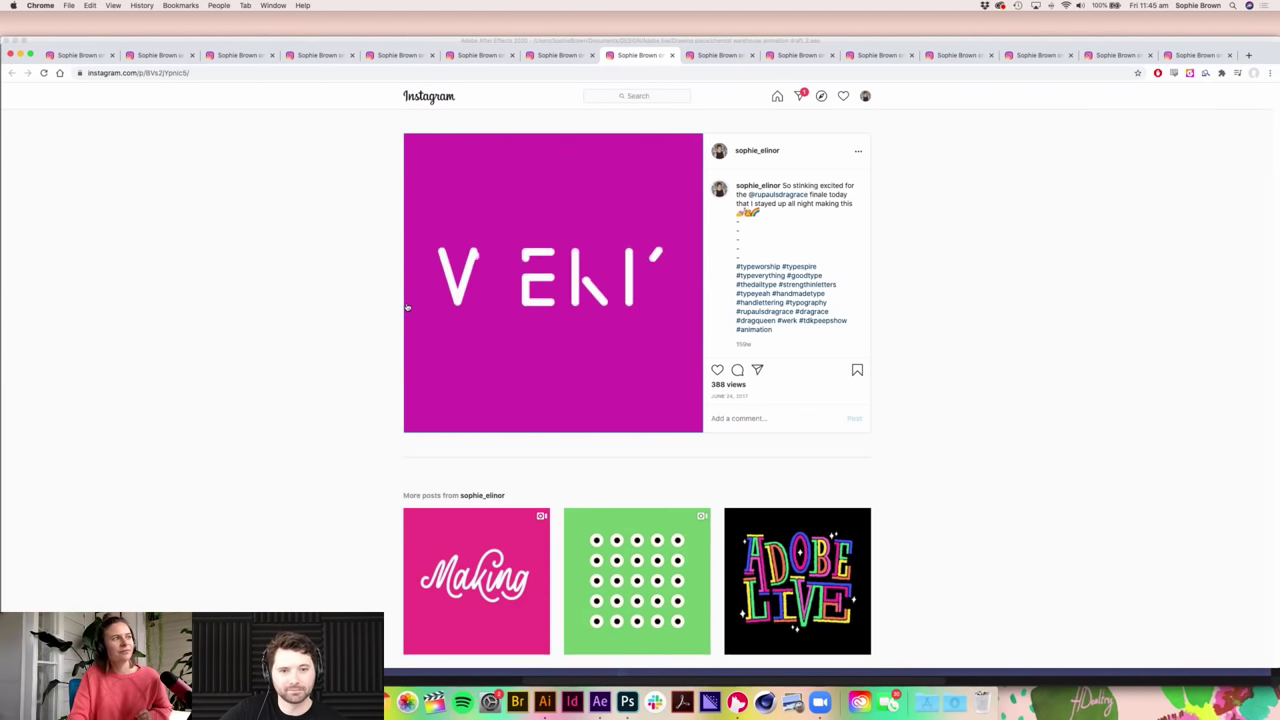
pyautogui.click(510, 330)
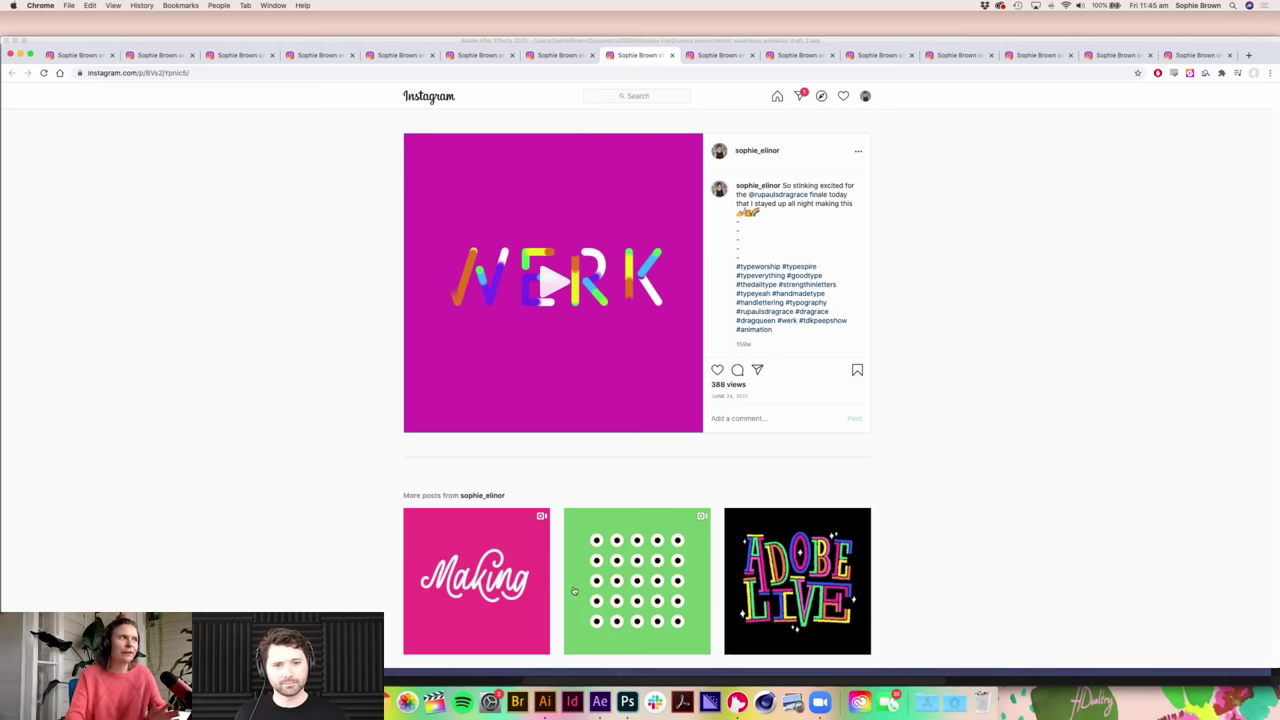
# Step: Switch to After Effects and replay the poster animation at 50% zoom to review the coloured trails on the "cheap skate" lettering
pyautogui.click(599, 701)
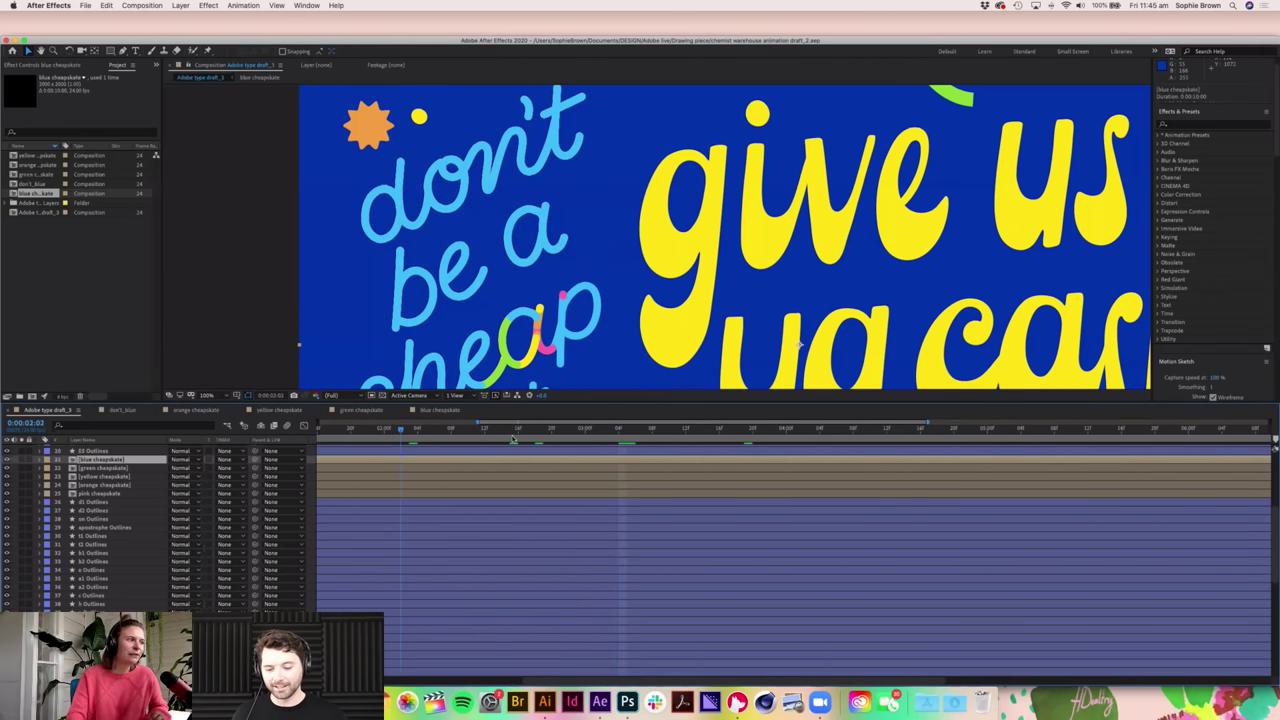
pyautogui.click(745, 430)
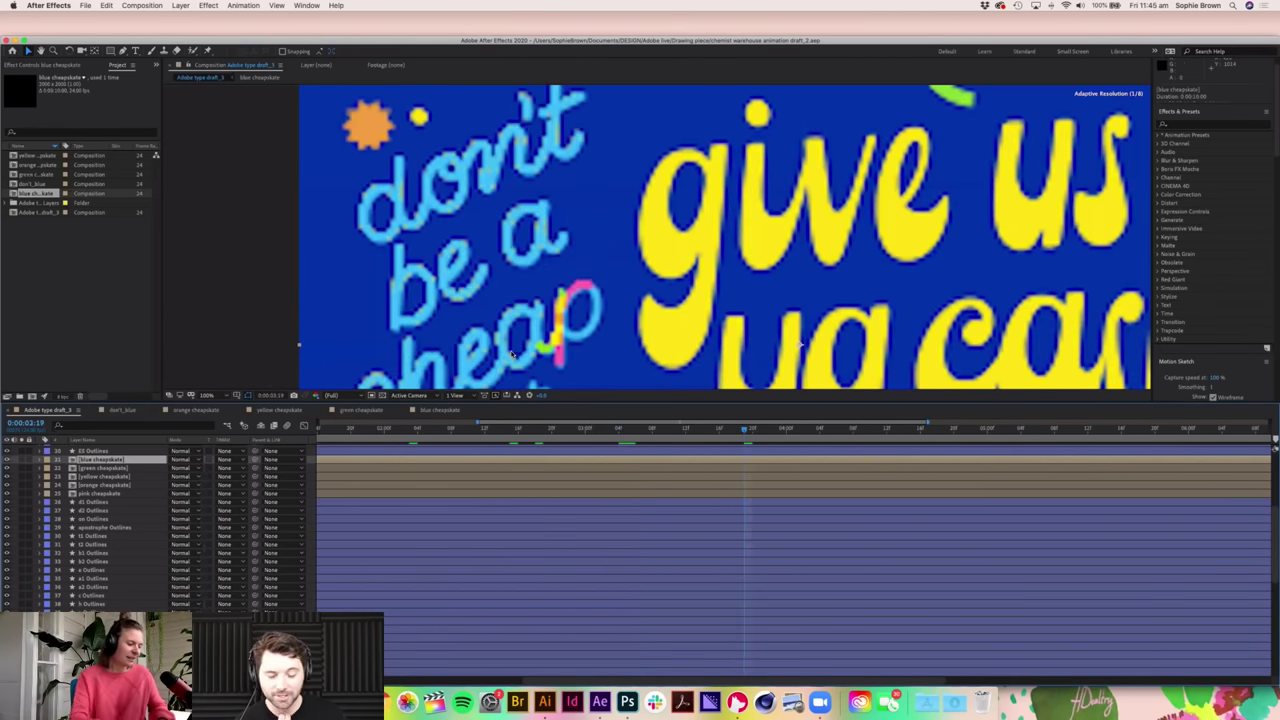
pyautogui.press(',')
pyautogui.press(',')
pyautogui.press(',')
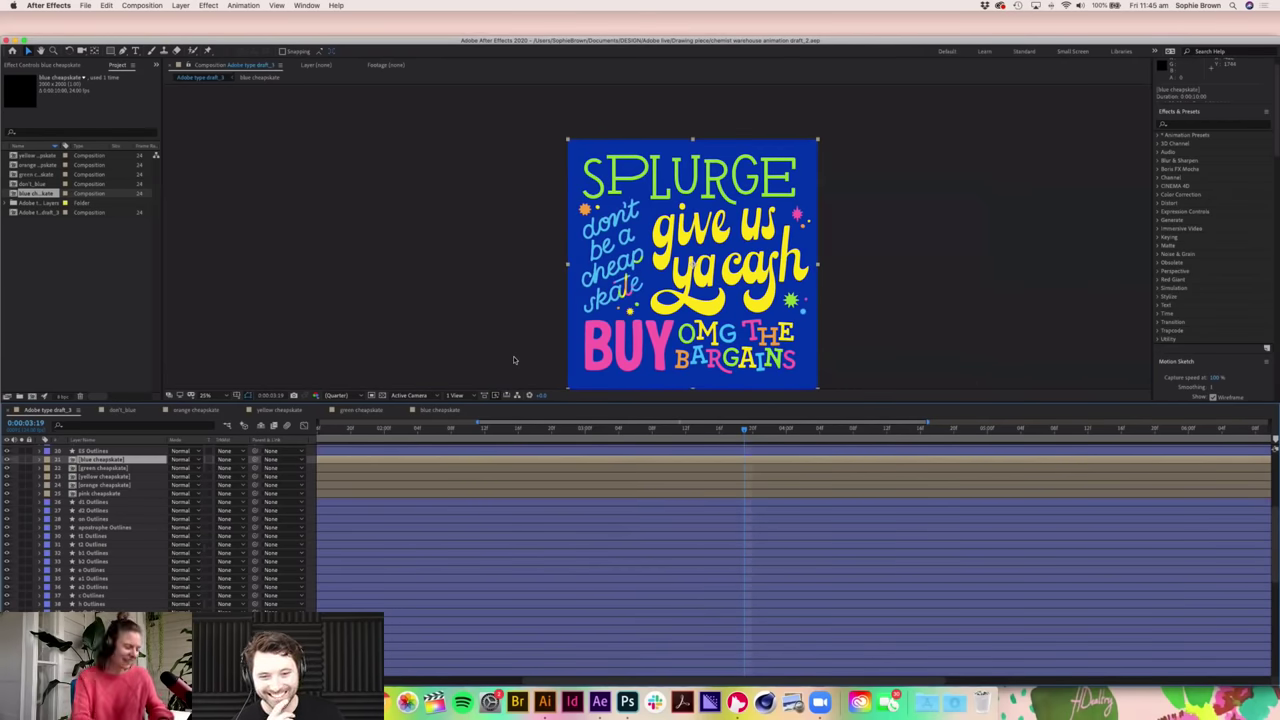
pyautogui.press('.')
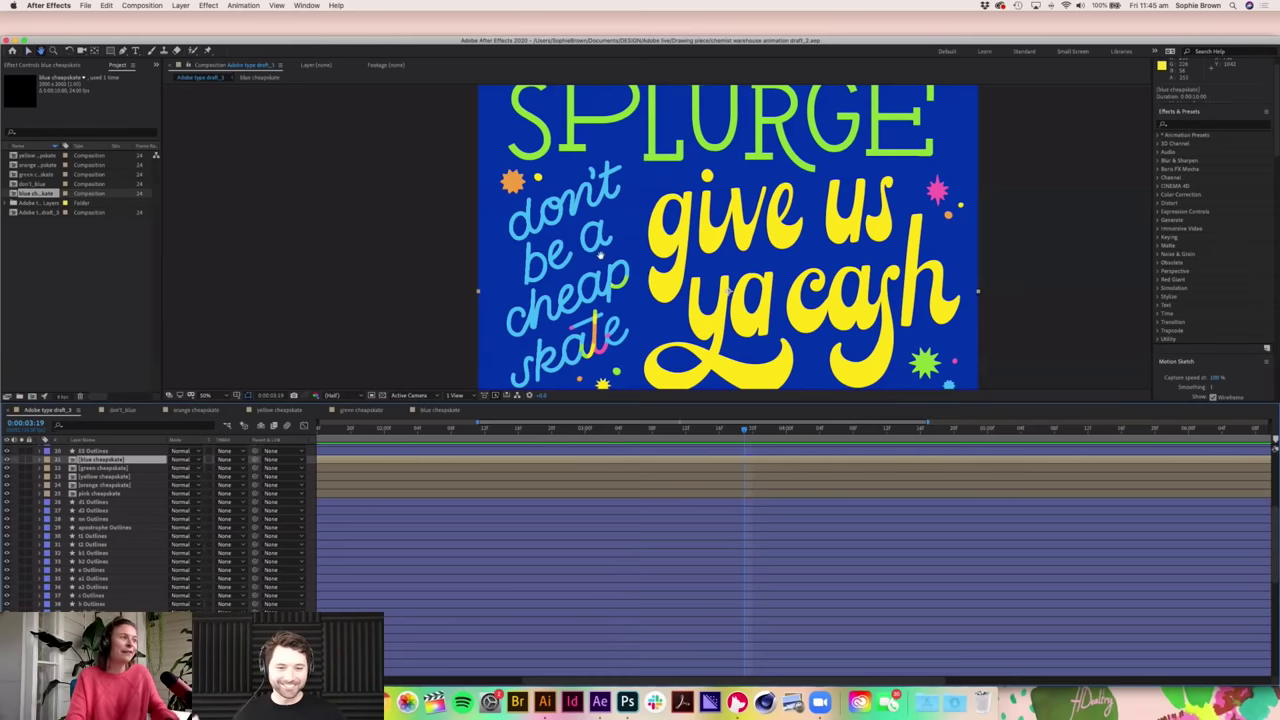
pyautogui.moveTo(598, 255); pyautogui.dragTo(530, 210)
pyautogui.click(566, 430)
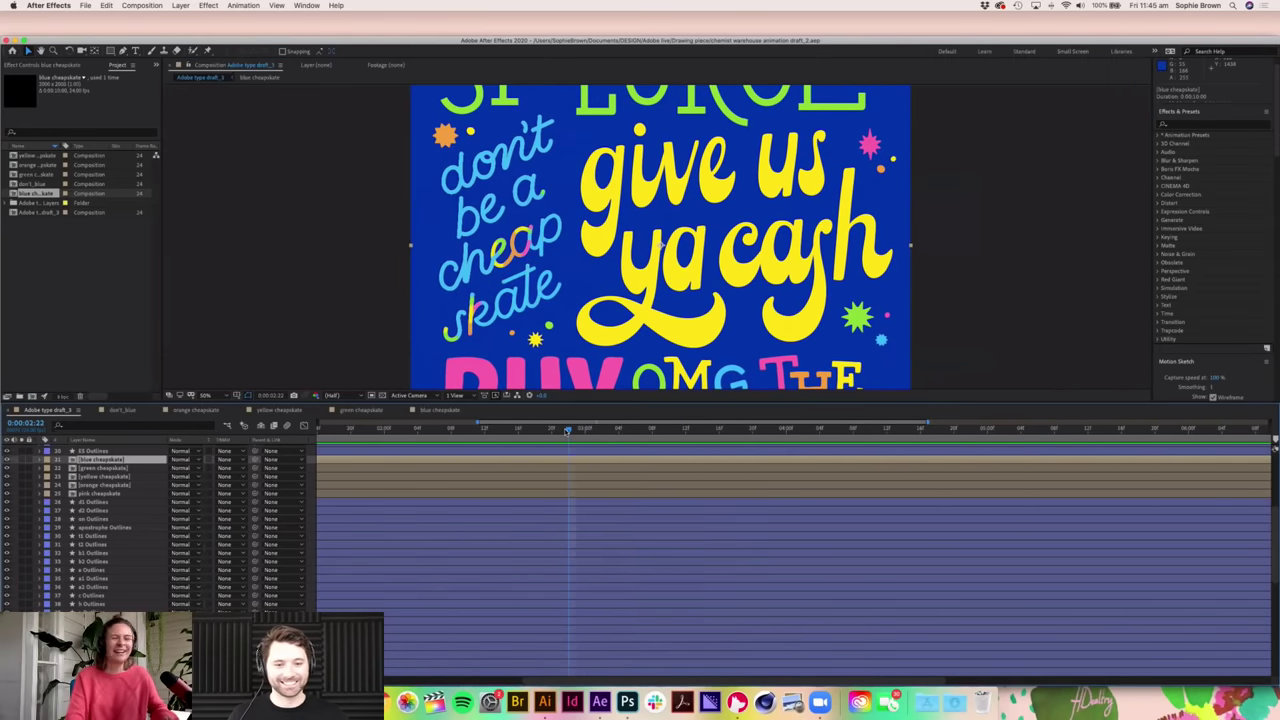
pyautogui.click(526, 430)
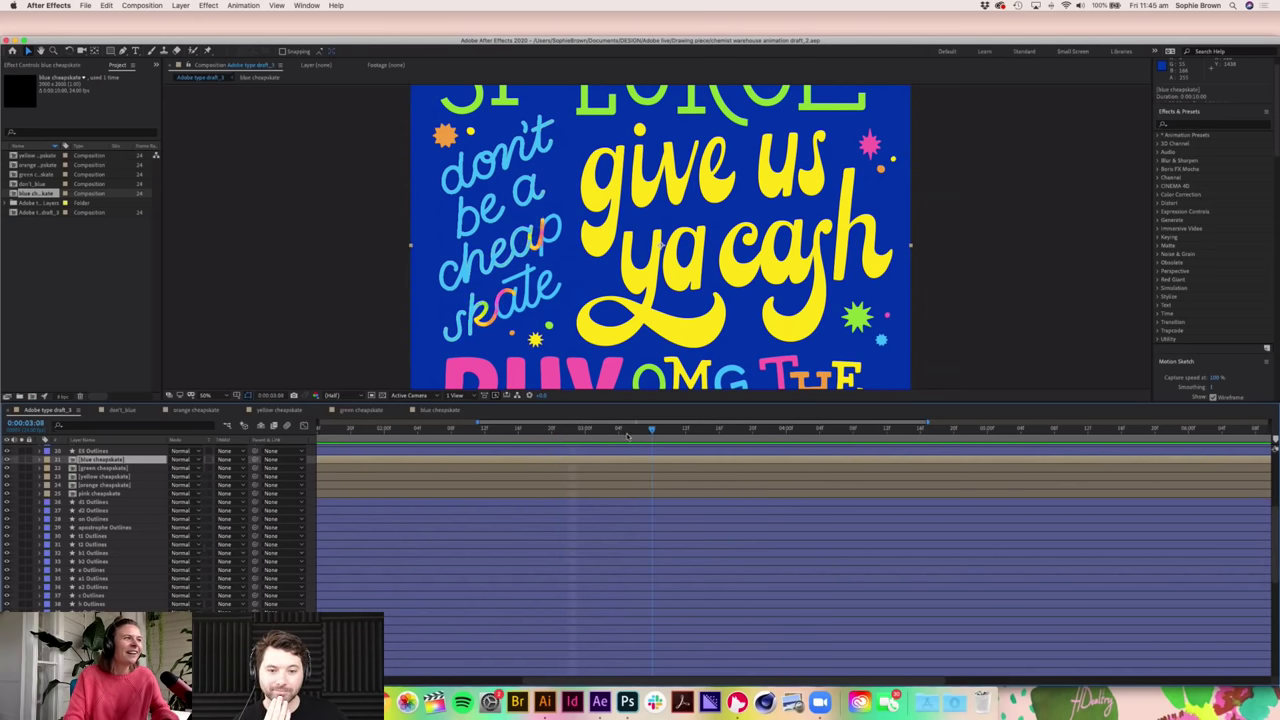
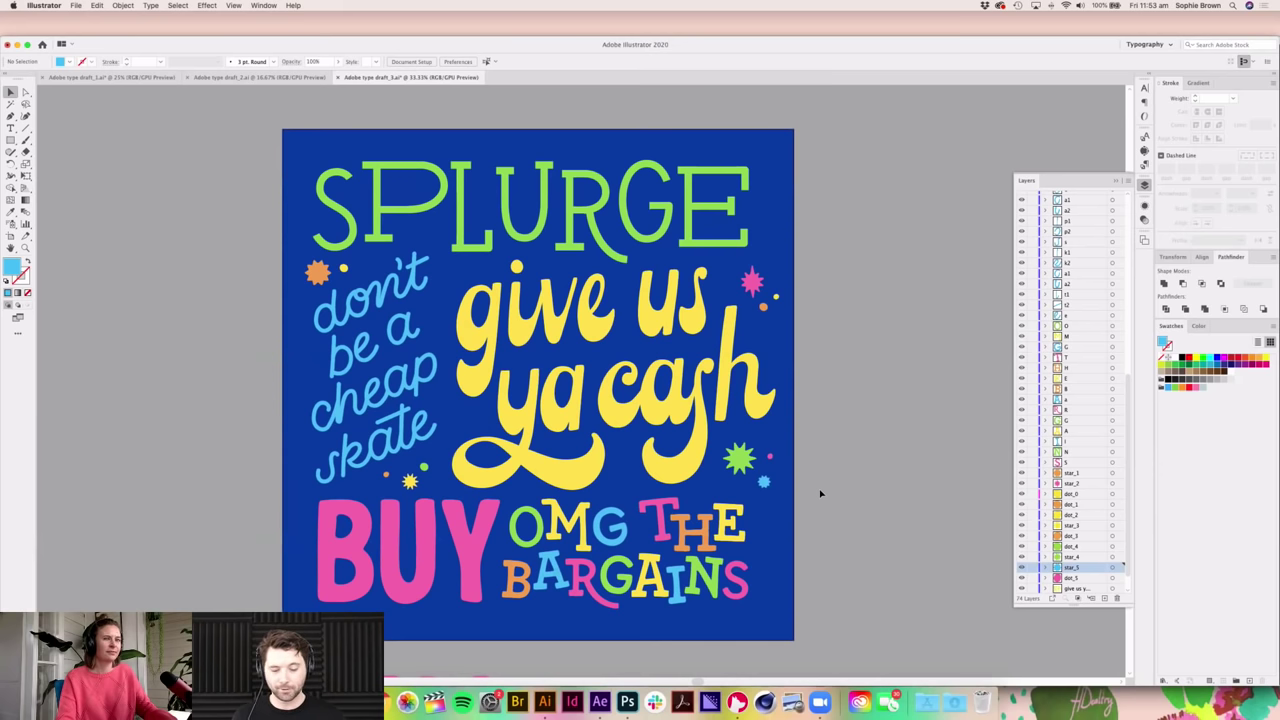
pyautogui.scroll(-1, 820, 490)
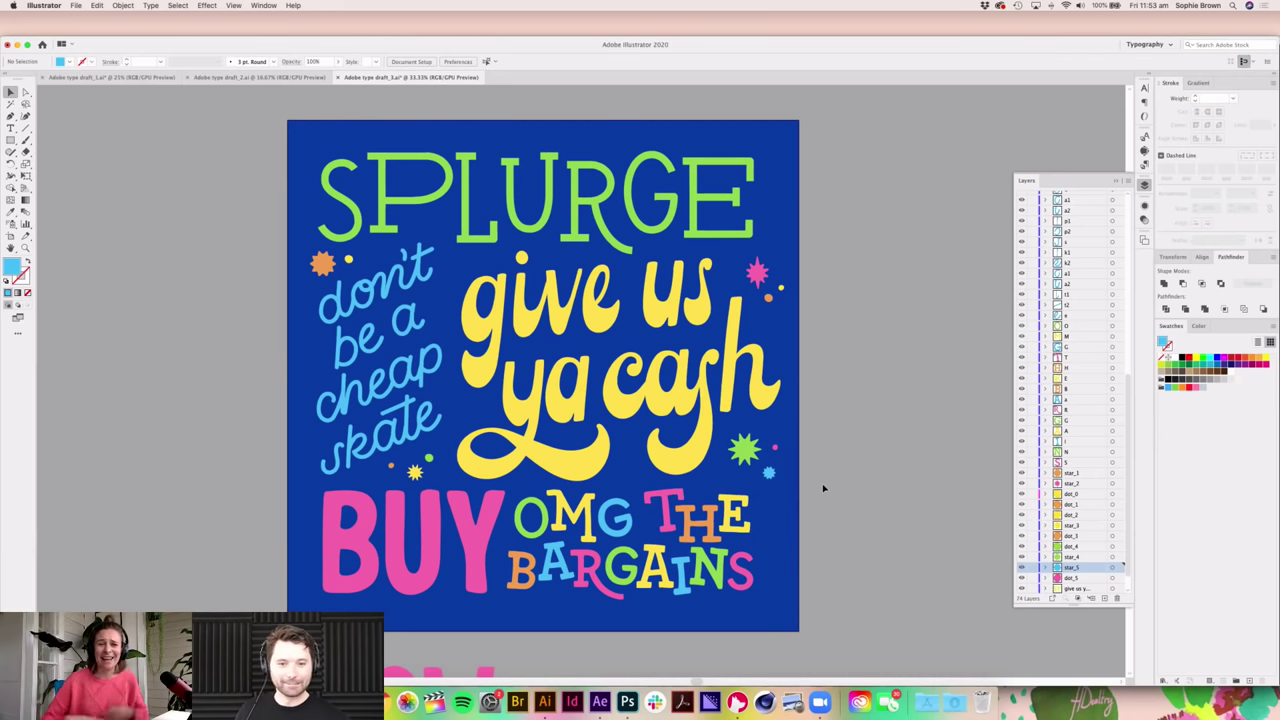
pyautogui.hscroll(2, 822, 383)
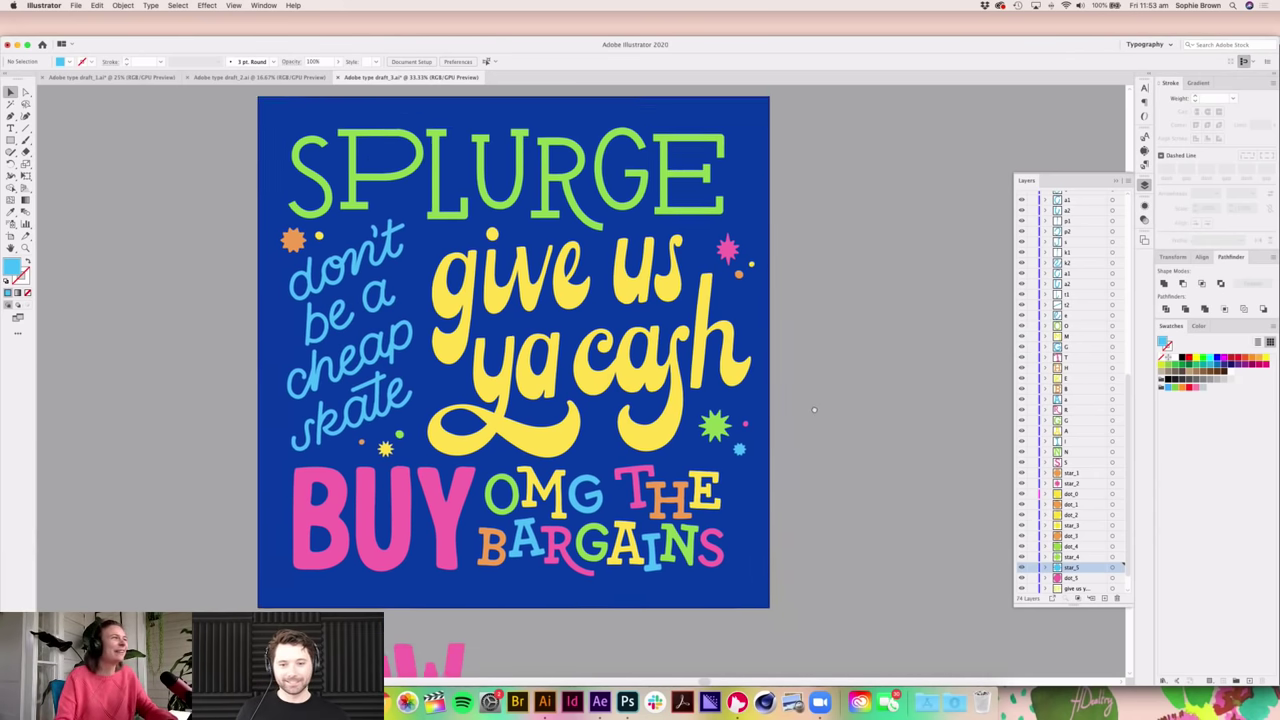
pyautogui.press('super+minus')
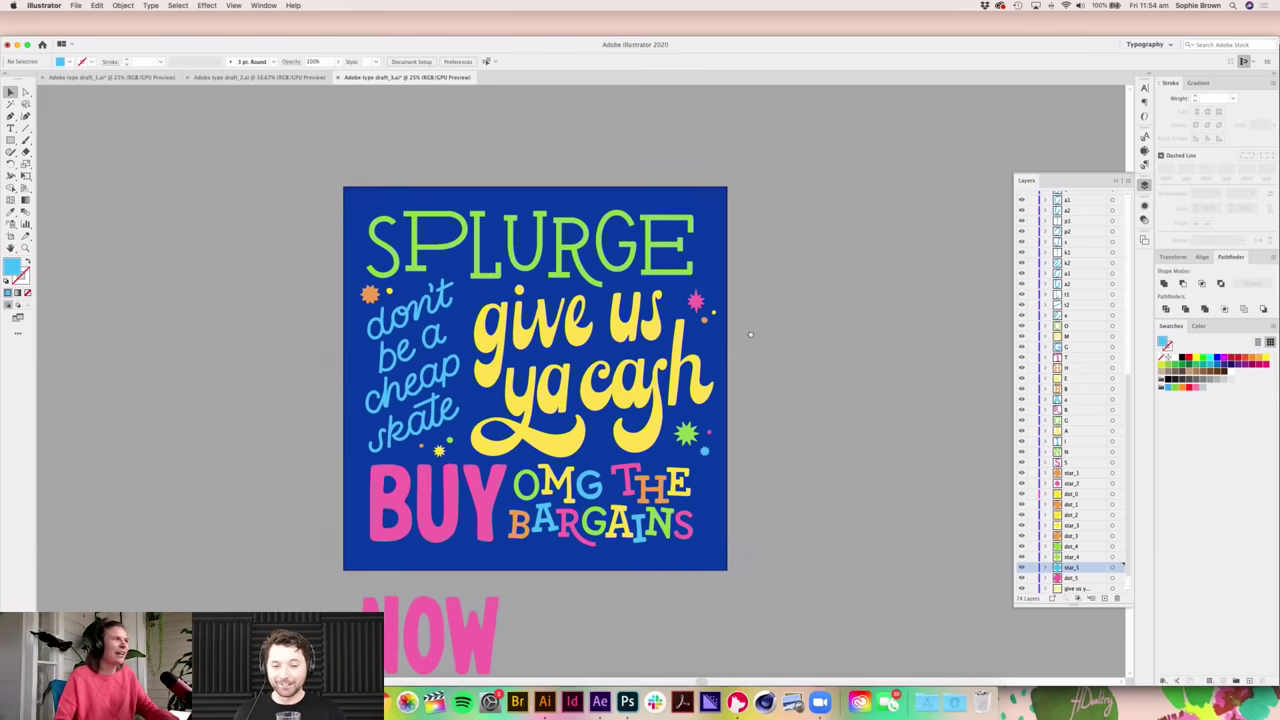
pyautogui.scroll(-2, 777, 382)
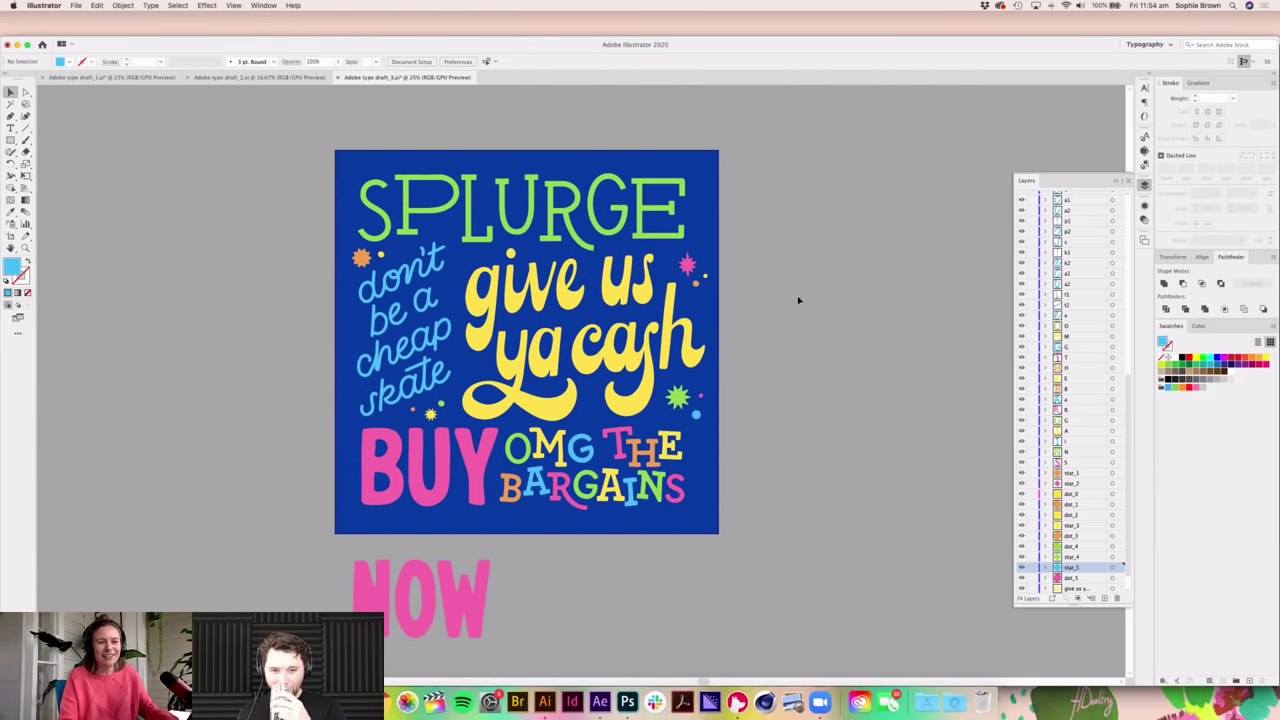
pyautogui.scroll(-2, 789, 337)
pyautogui.scroll(3, 810, 370)
pyautogui.hscroll(-2, 810, 370)
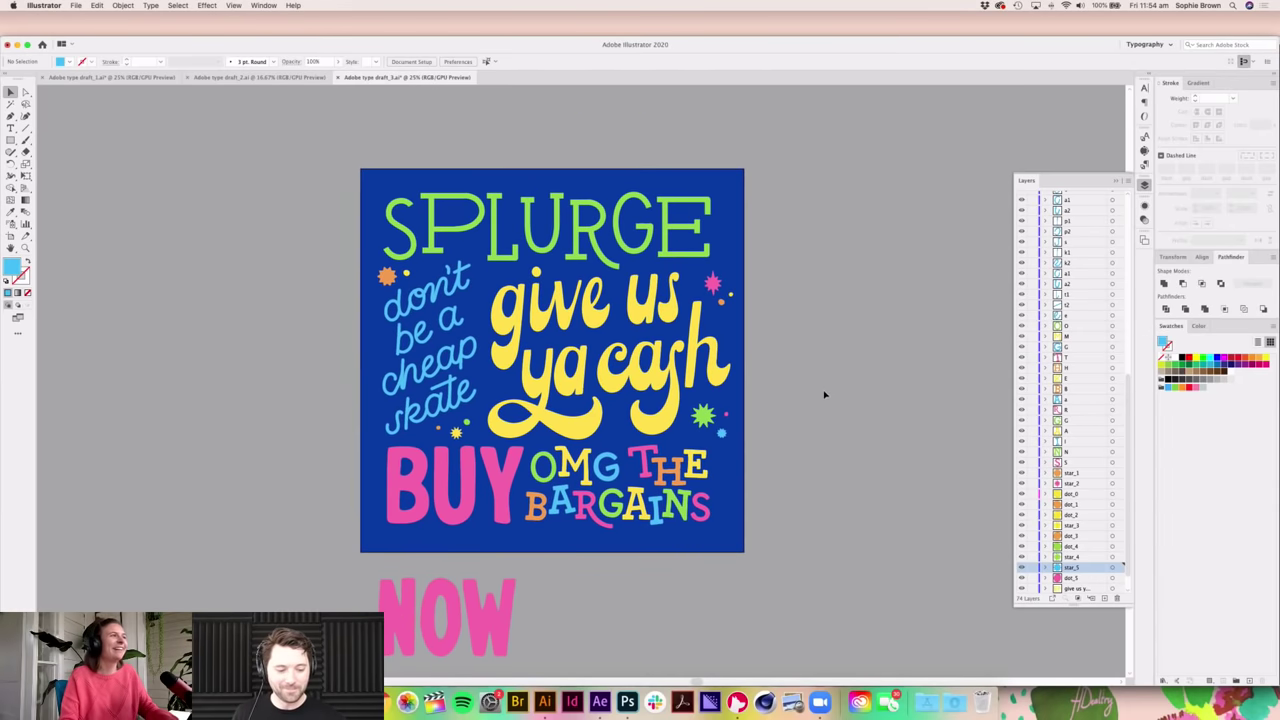
pyautogui.scroll(-1, 822, 393)
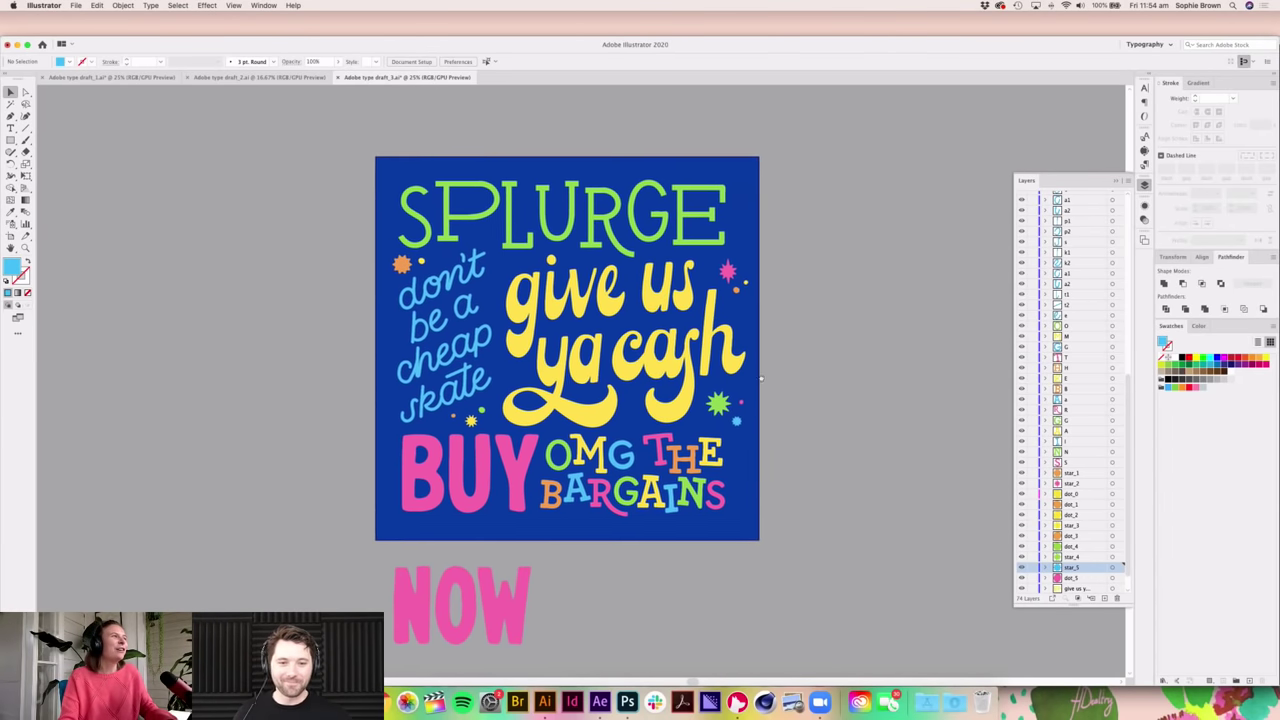
pyautogui.hscroll(2, 590, 423)
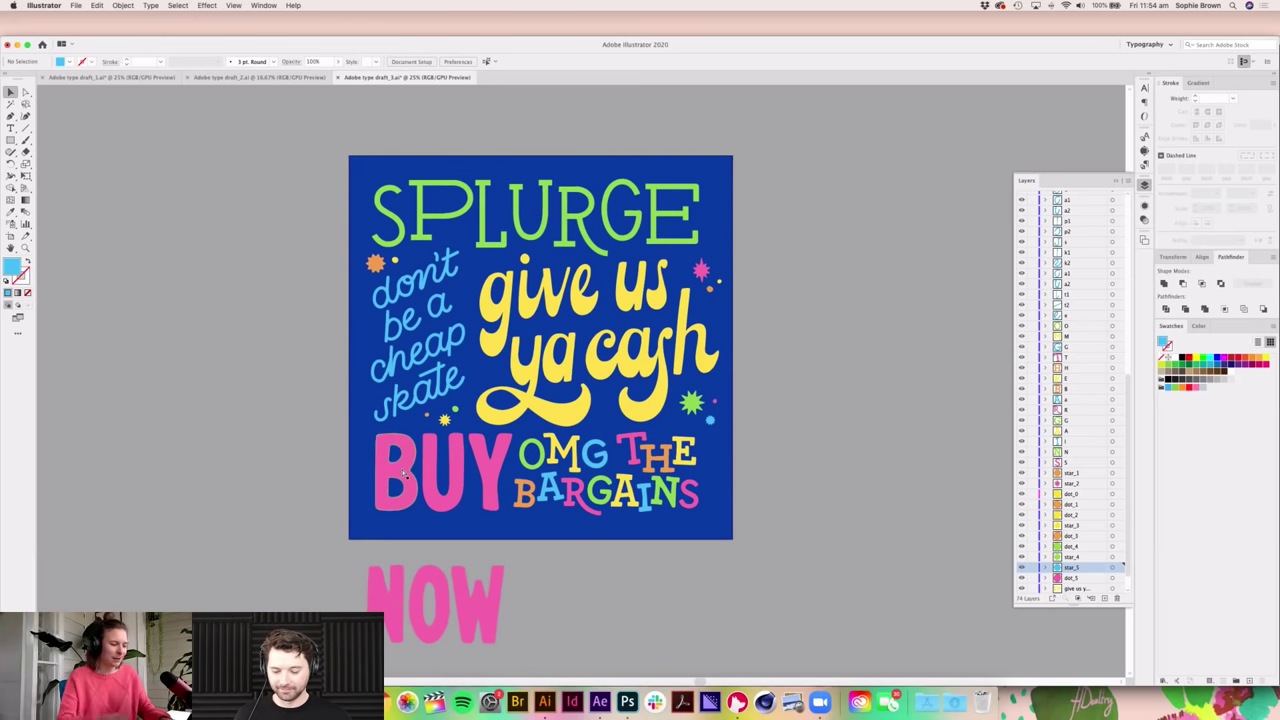
# Step: Examine the pink BUY lettering on the poster and the matching NOW lettering below the artboard
pyautogui.press('super+equal')
pyautogui.scroll(1, 350, 510)
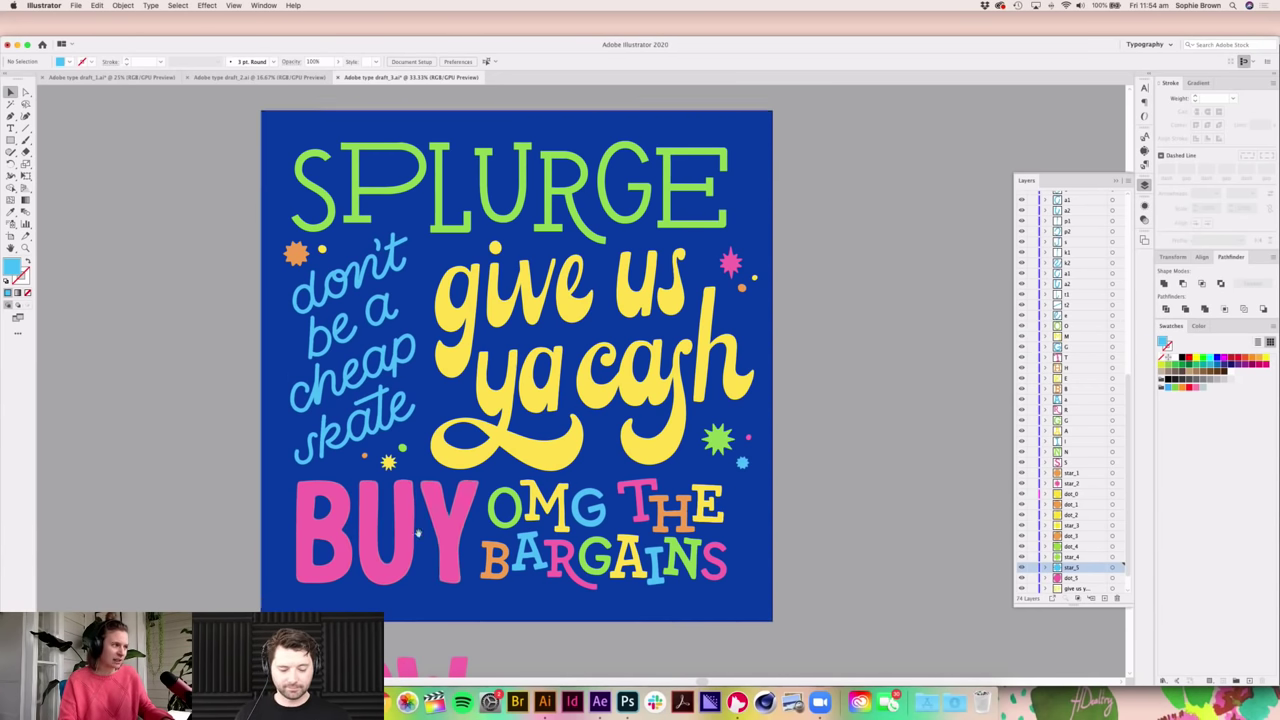
pyautogui.scroll(-3, 430, 530)
pyautogui.scroll(-3, 310, 482)
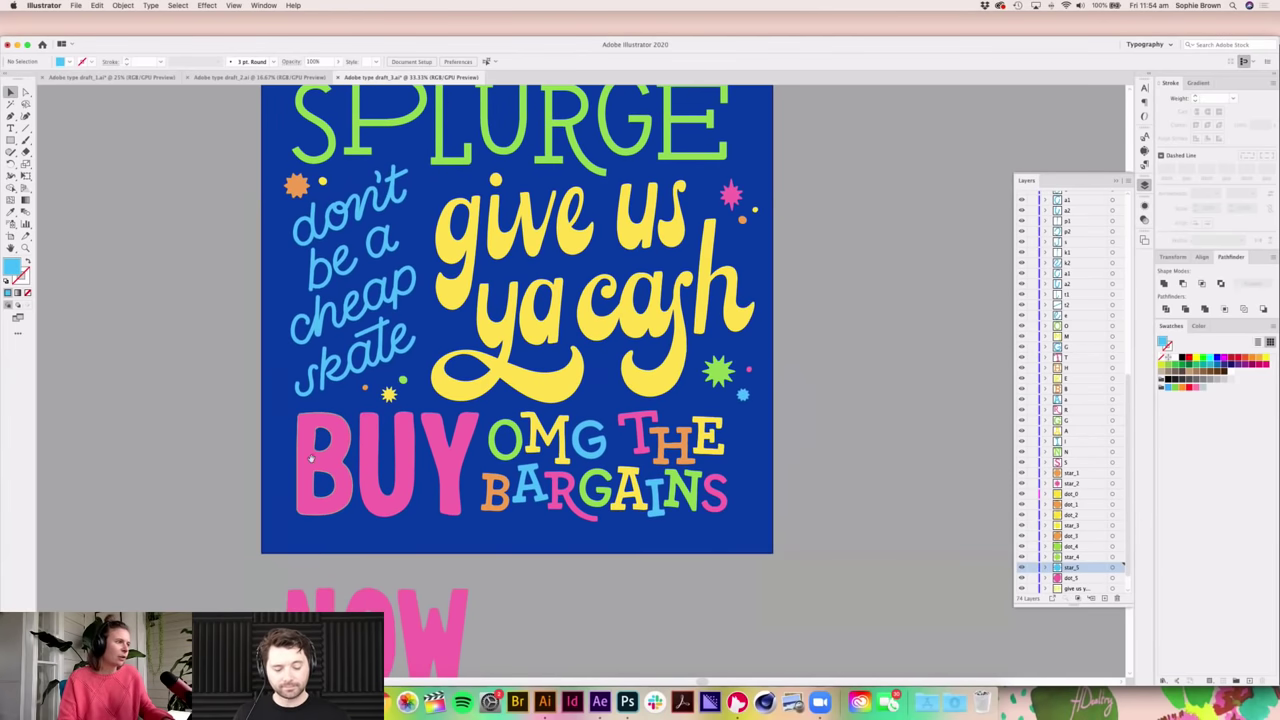
pyautogui.scroll(-1, 312, 441)
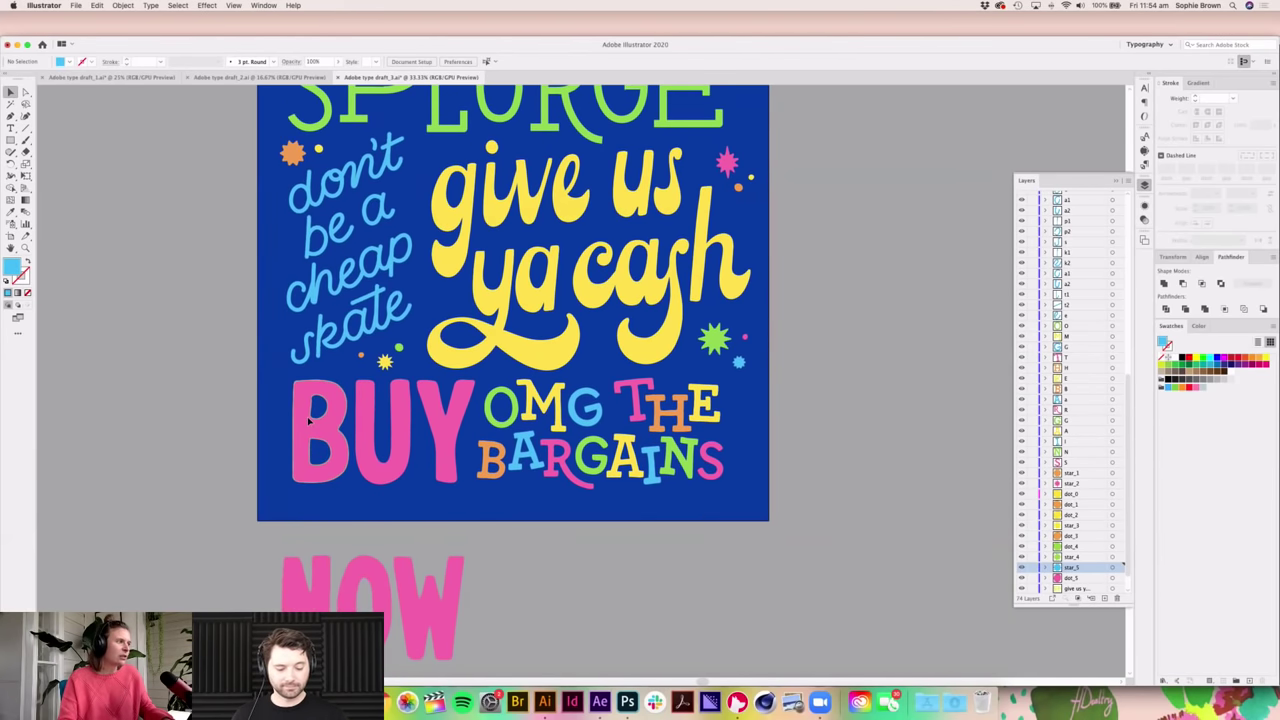
pyautogui.click(350, 430)
pyautogui.click(363, 565)
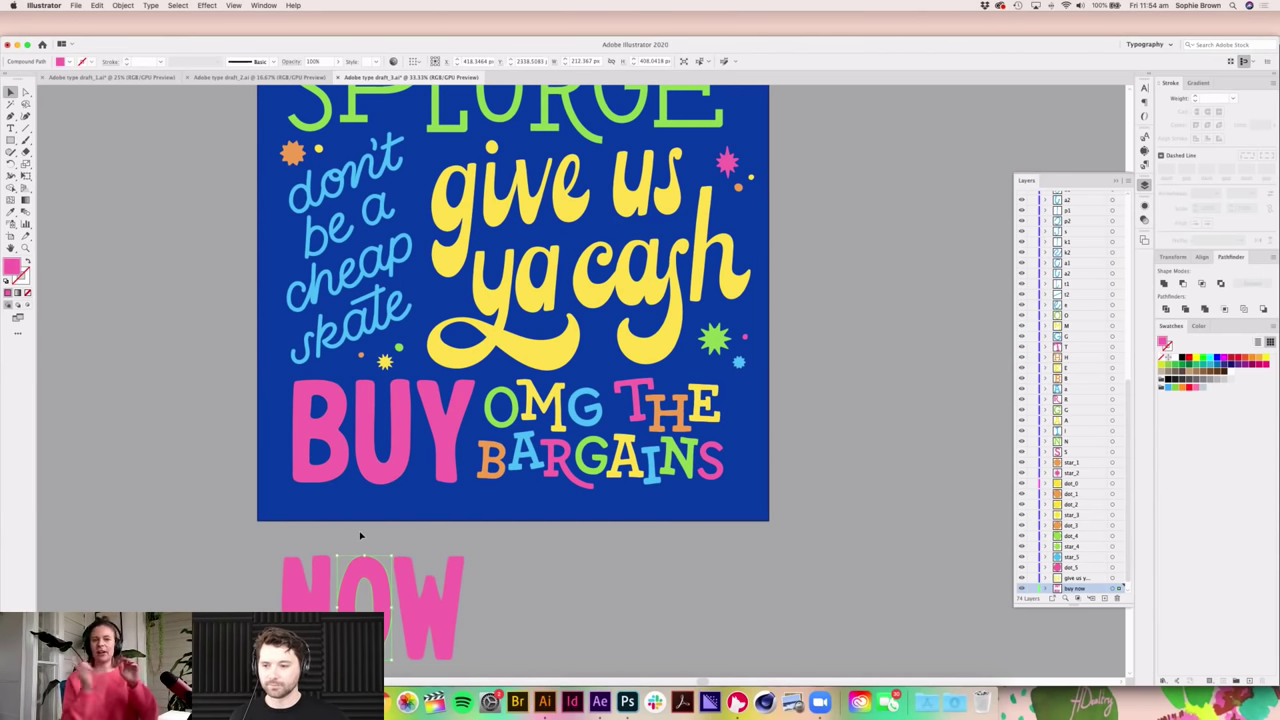
# Step: Switch to the "buy now draft_1.psd" animation in Photoshop and scrub its opening frames to review the staggered layer clips
pyautogui.click(627, 702)
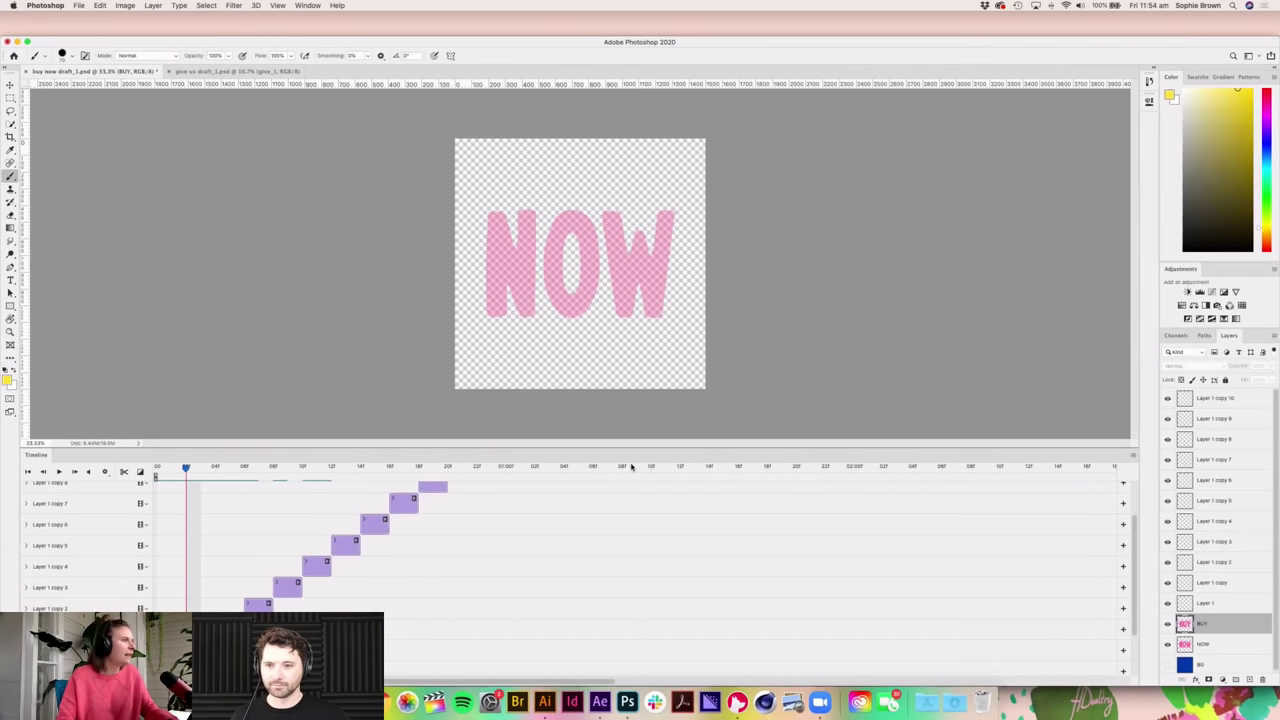
pyautogui.moveTo(604, 442); pyautogui.dragTo(604, 436)
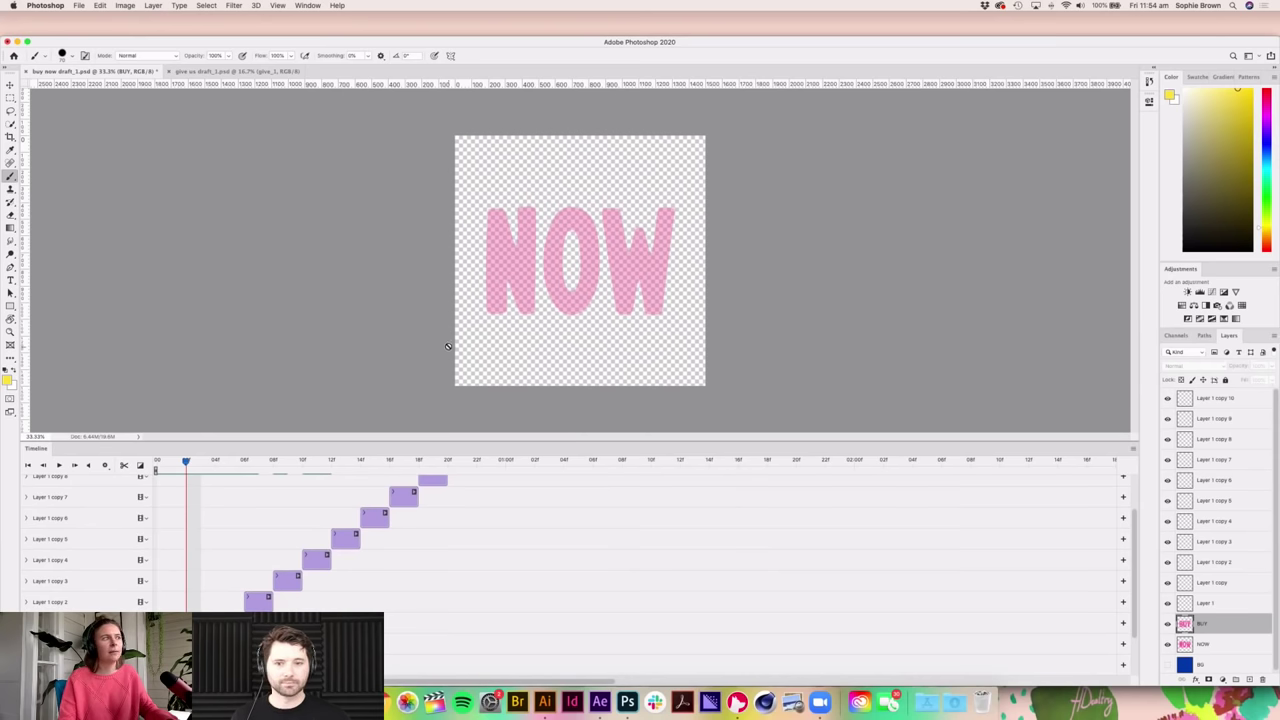
pyautogui.scroll(-2, 640, 560)
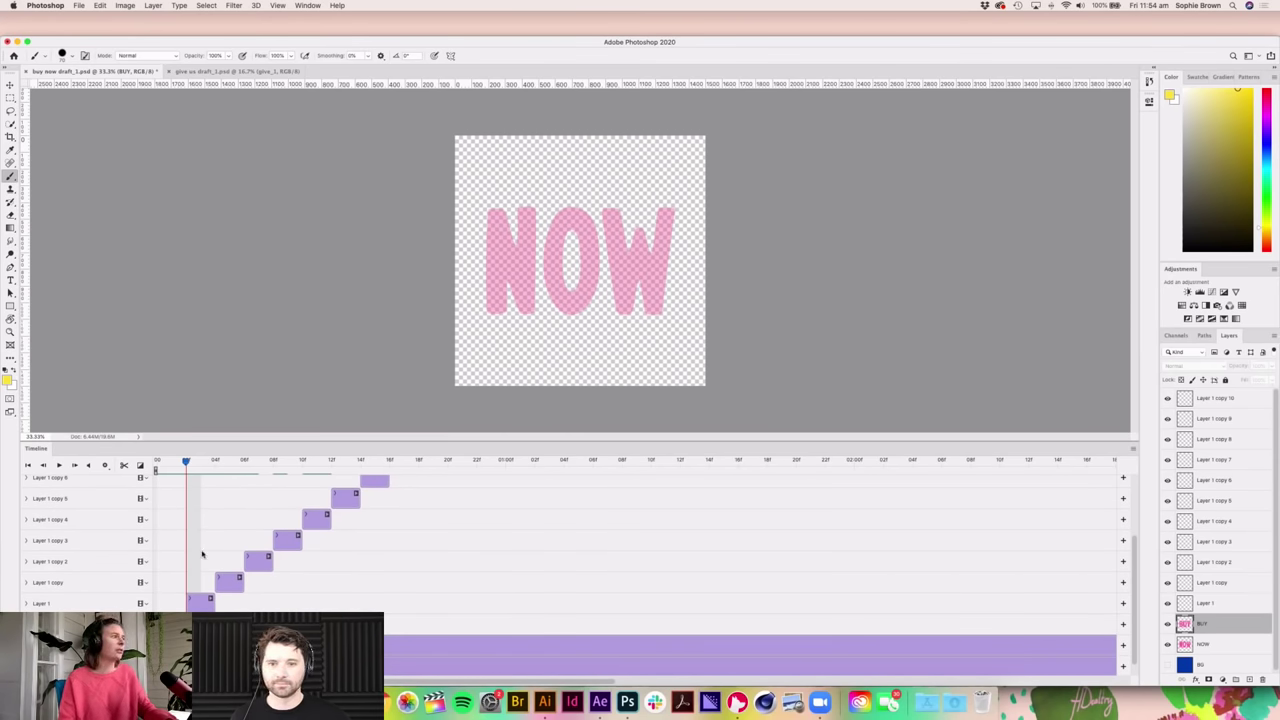
pyautogui.moveTo(185, 463)
pyautogui.mouseDown()
pyautogui.moveTo(171, 463)
pyautogui.moveTo(217, 463)
pyautogui.moveTo(201, 468)
pyautogui.mouseUp()
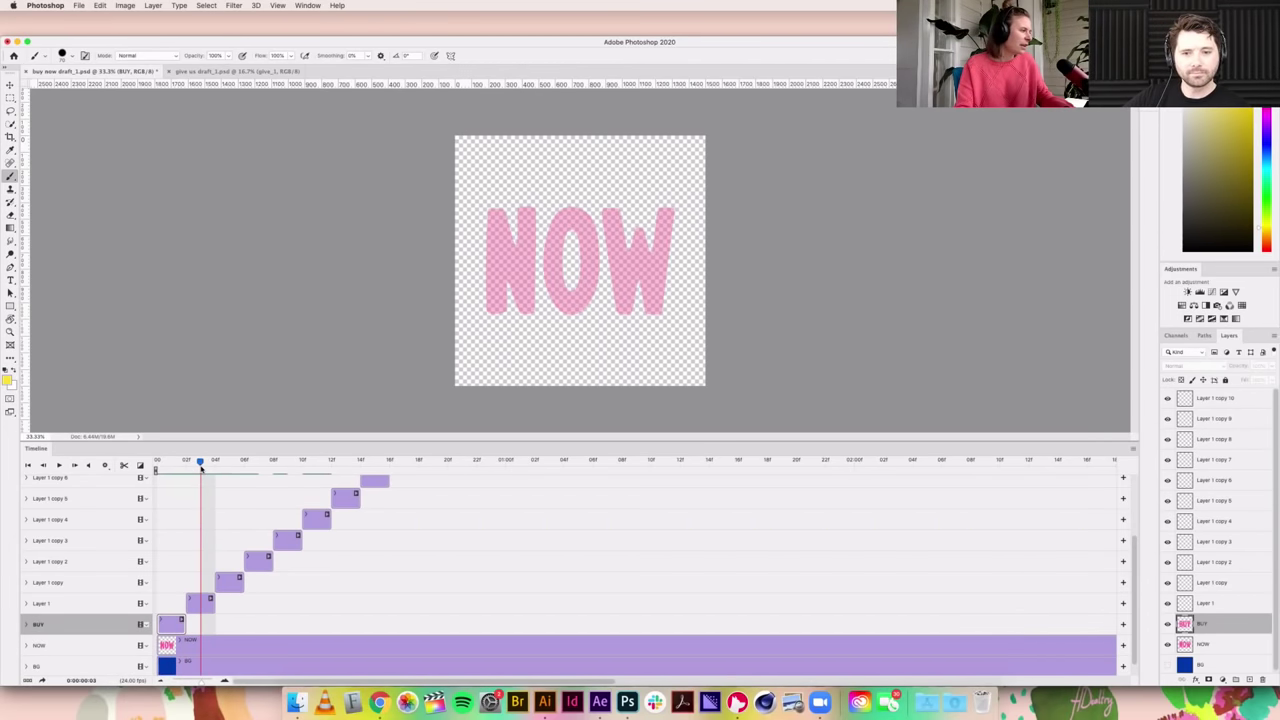
pyautogui.scroll(2, 279, 533)
pyautogui.scroll(-2, 279, 533)
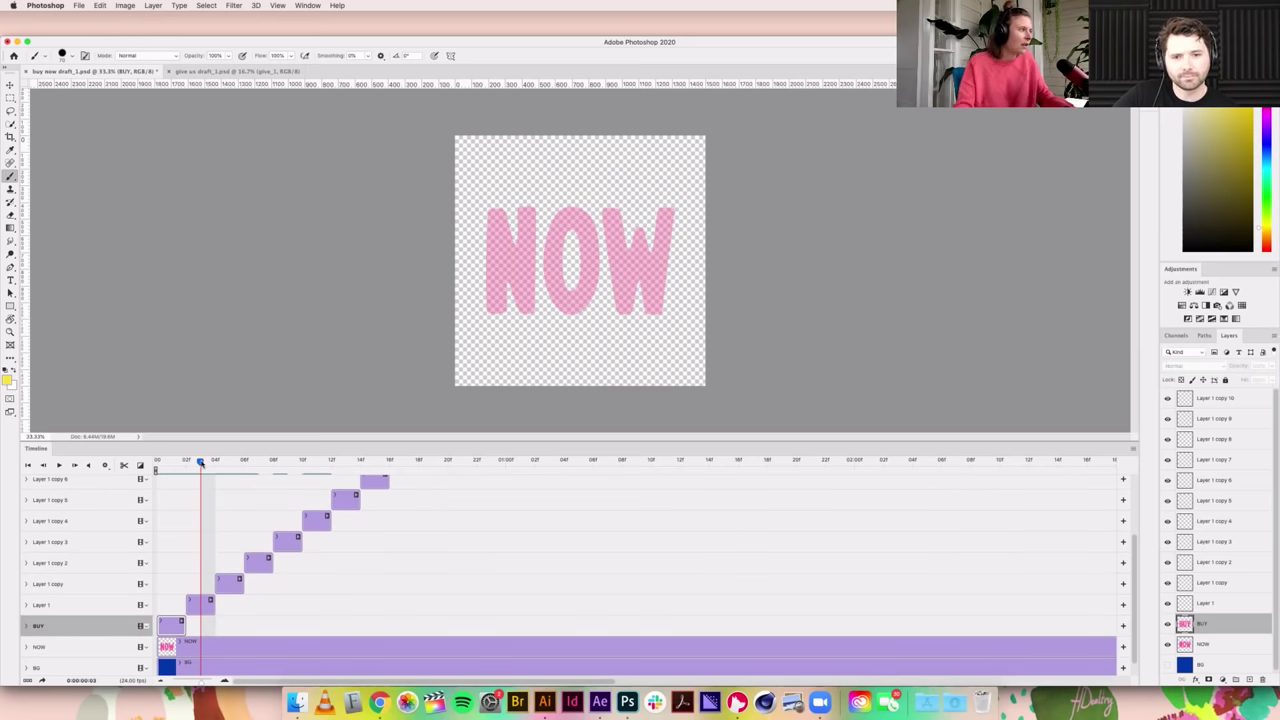
pyautogui.click(169, 465)
pyautogui.moveTo(169, 465); pyautogui.dragTo(190, 465)
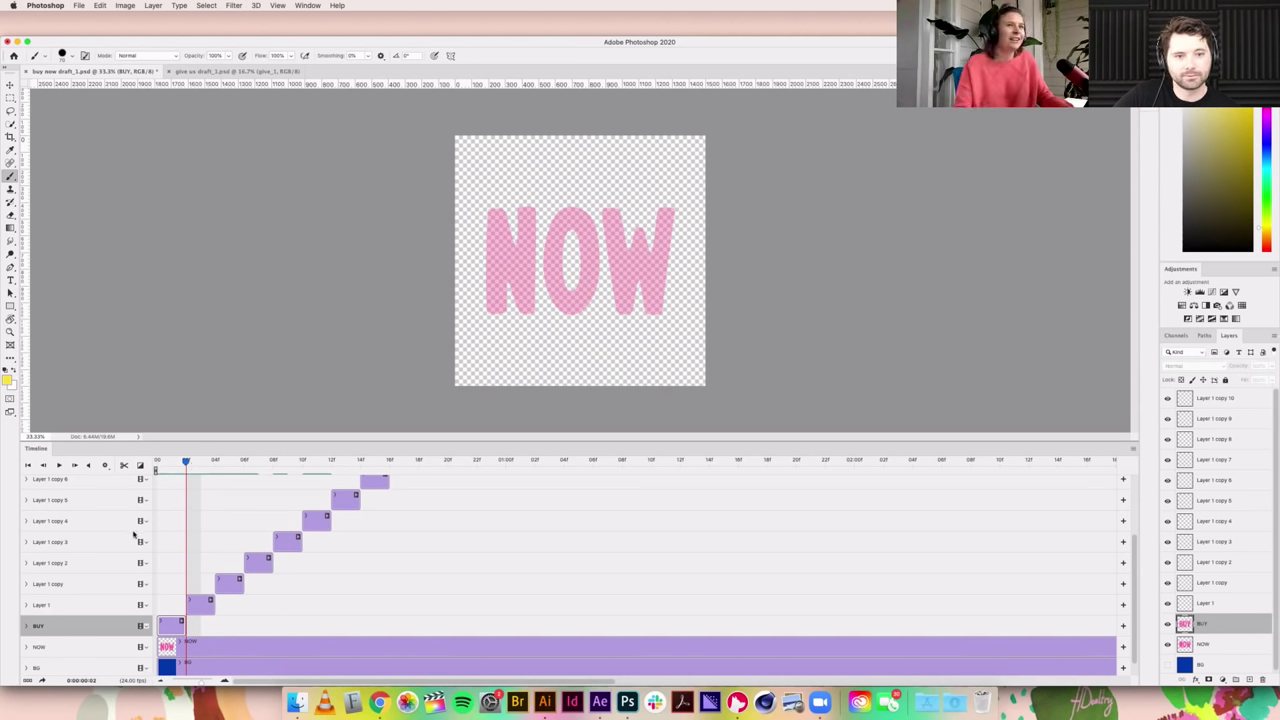
# Step: Go to the BUY frame, sample the lettering's pink as the foreground colour and return to the Brush tool
pyautogui.click(172, 463)
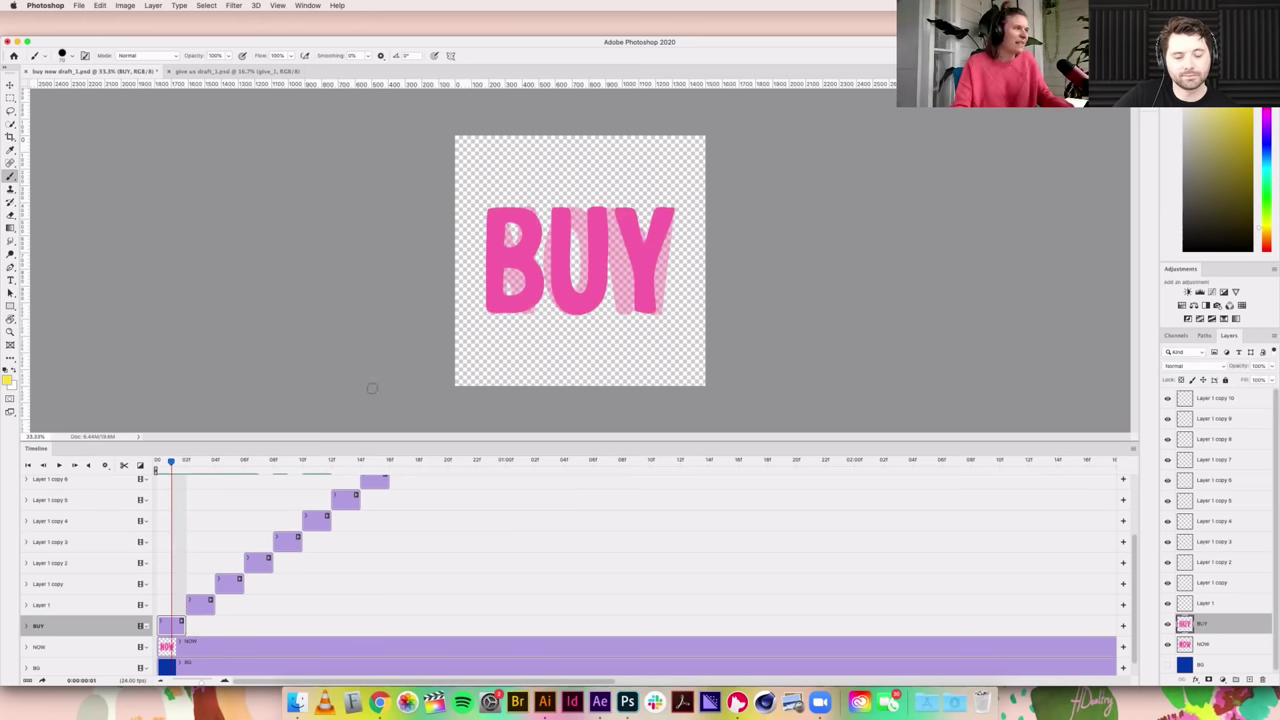
pyautogui.press('i')
pyautogui.click(532, 247)
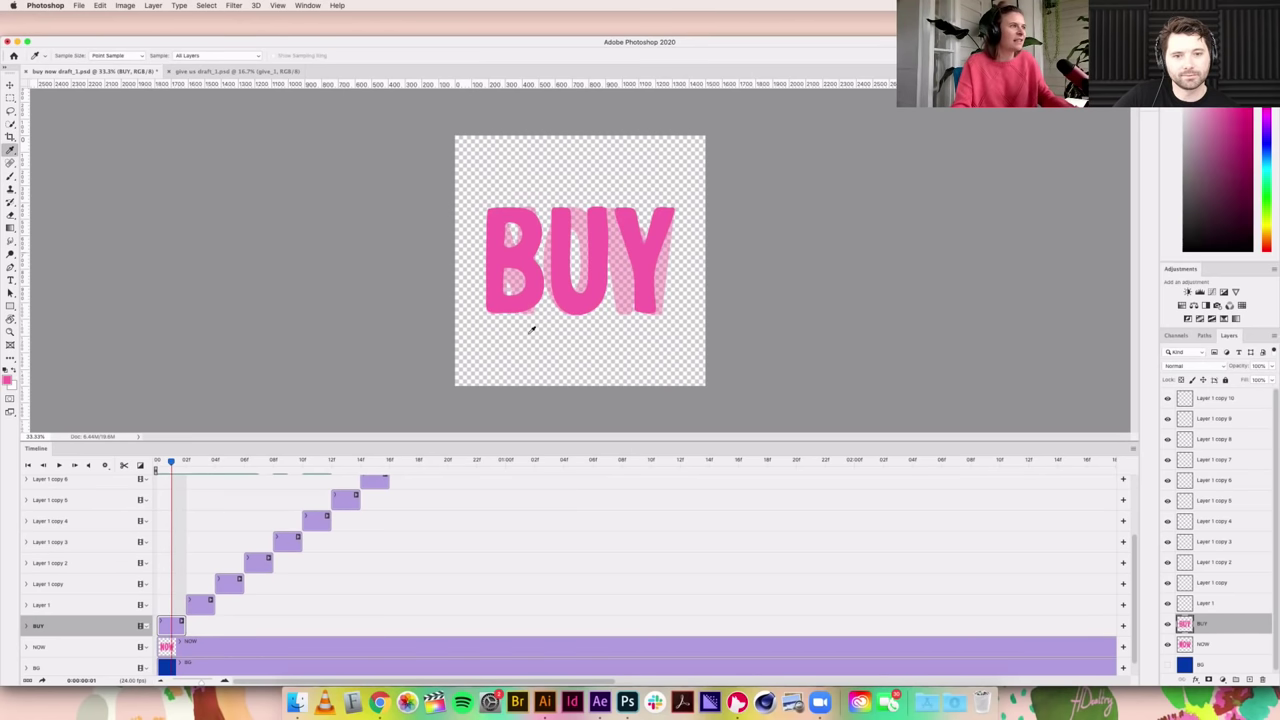
pyautogui.press('b')
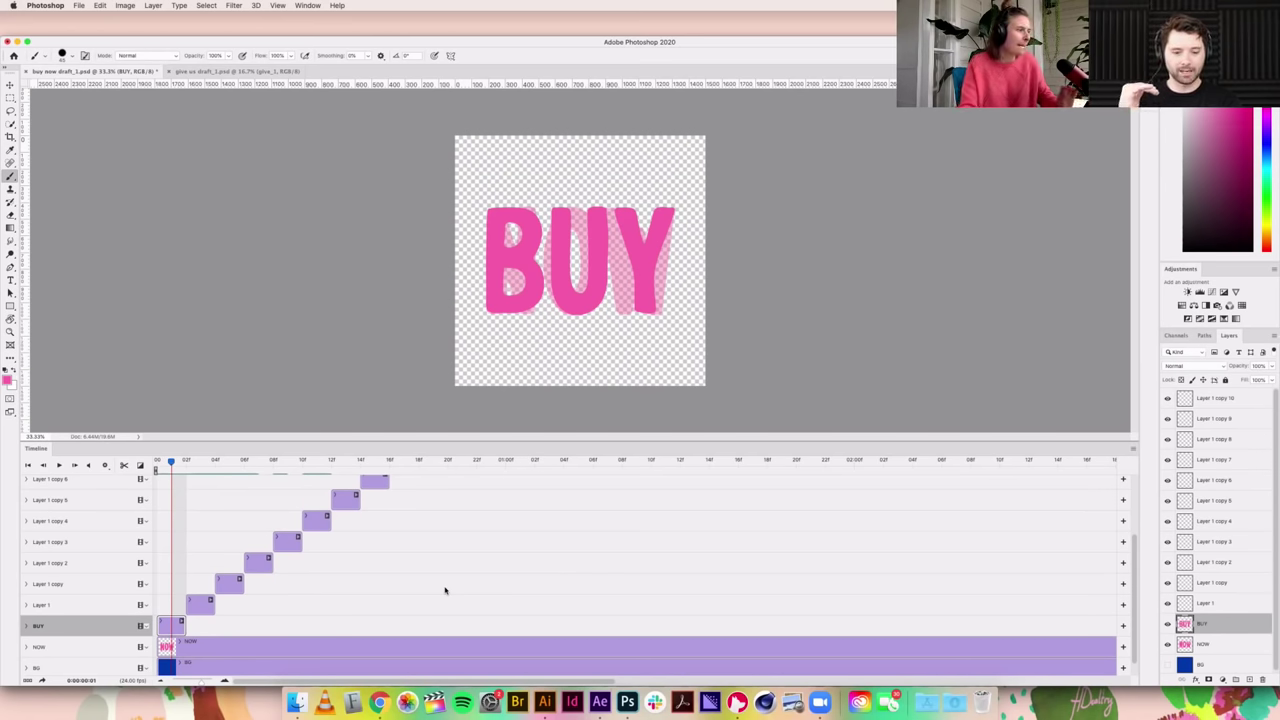
# Step: Enlarge the timeline's time scale and examine the staircase of layer clips above the BUY and NOW layers
pyautogui.scroll(-1, 257, 593)
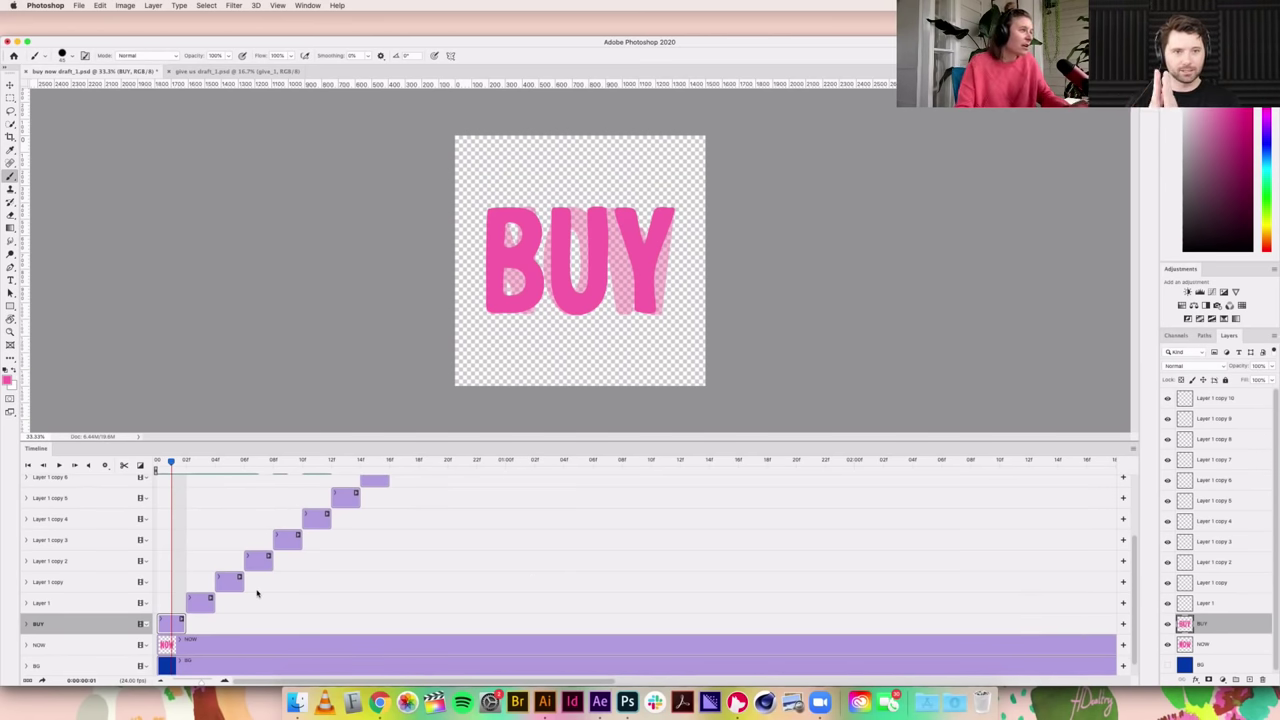
pyautogui.press('super+plus')
pyautogui.press('super+minus')
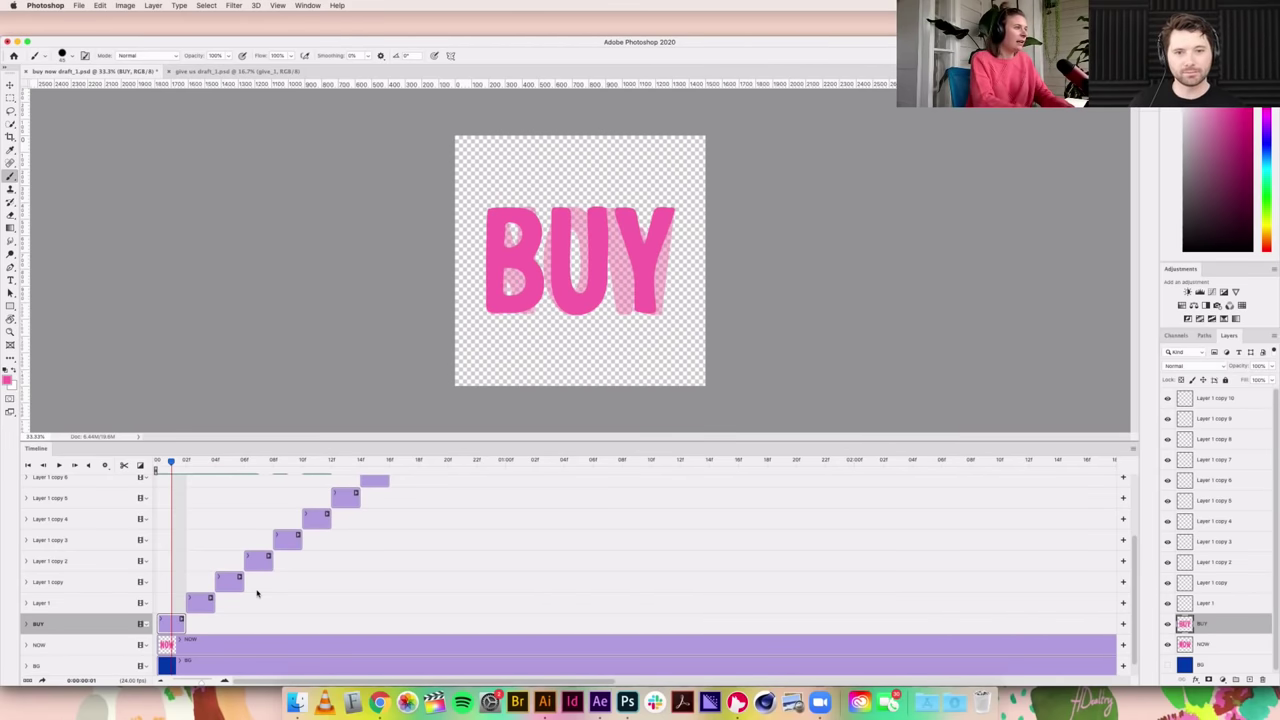
pyautogui.scroll(5, 213, 676)
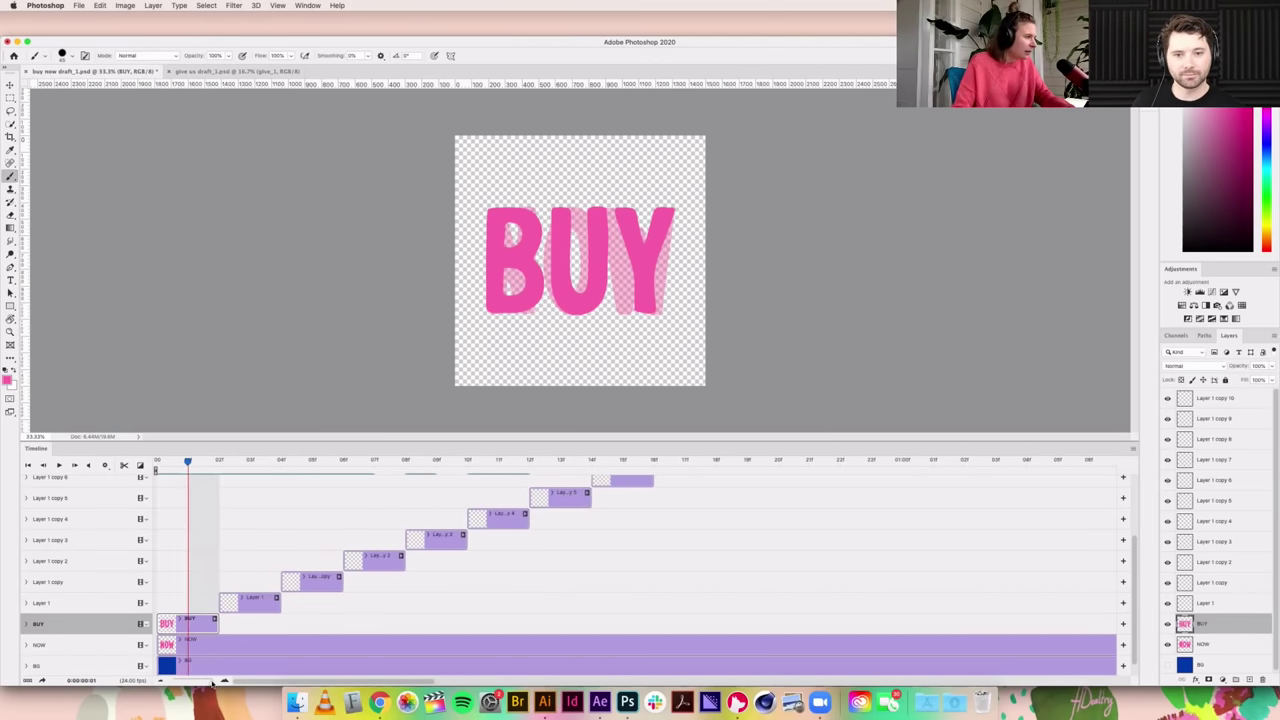
pyautogui.click(188, 645)
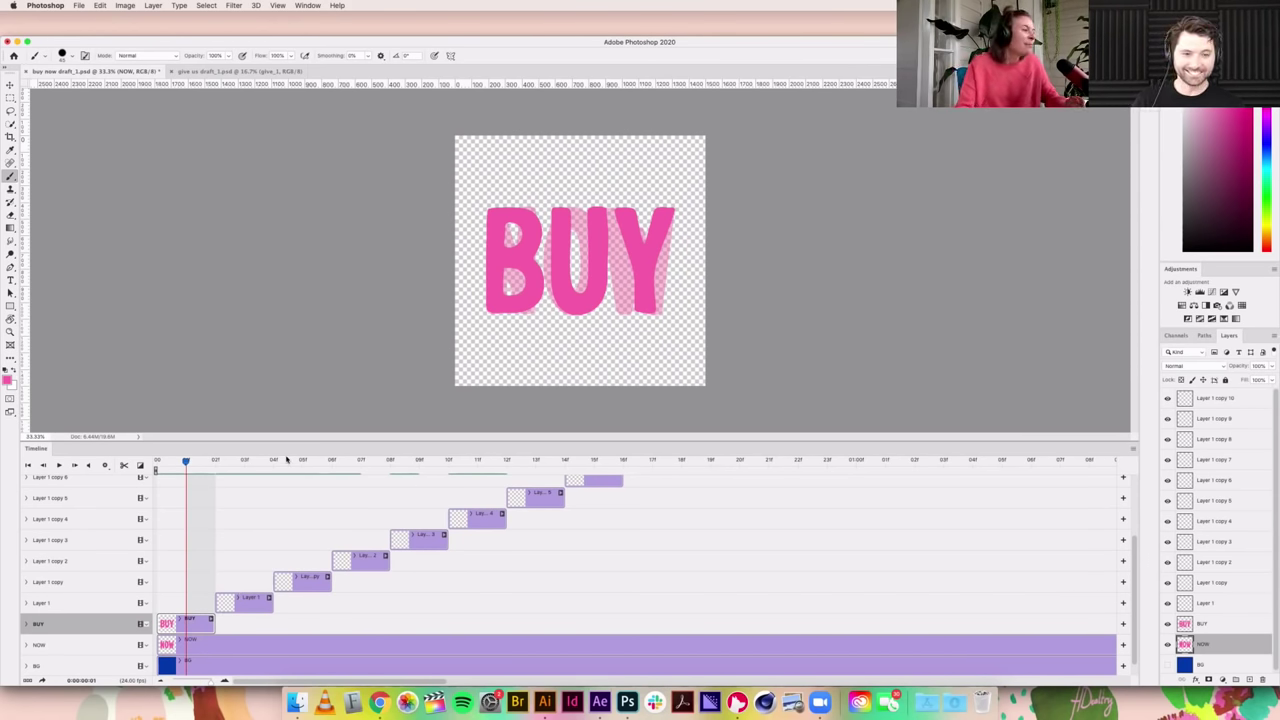
pyautogui.scroll(3, 468, 515)
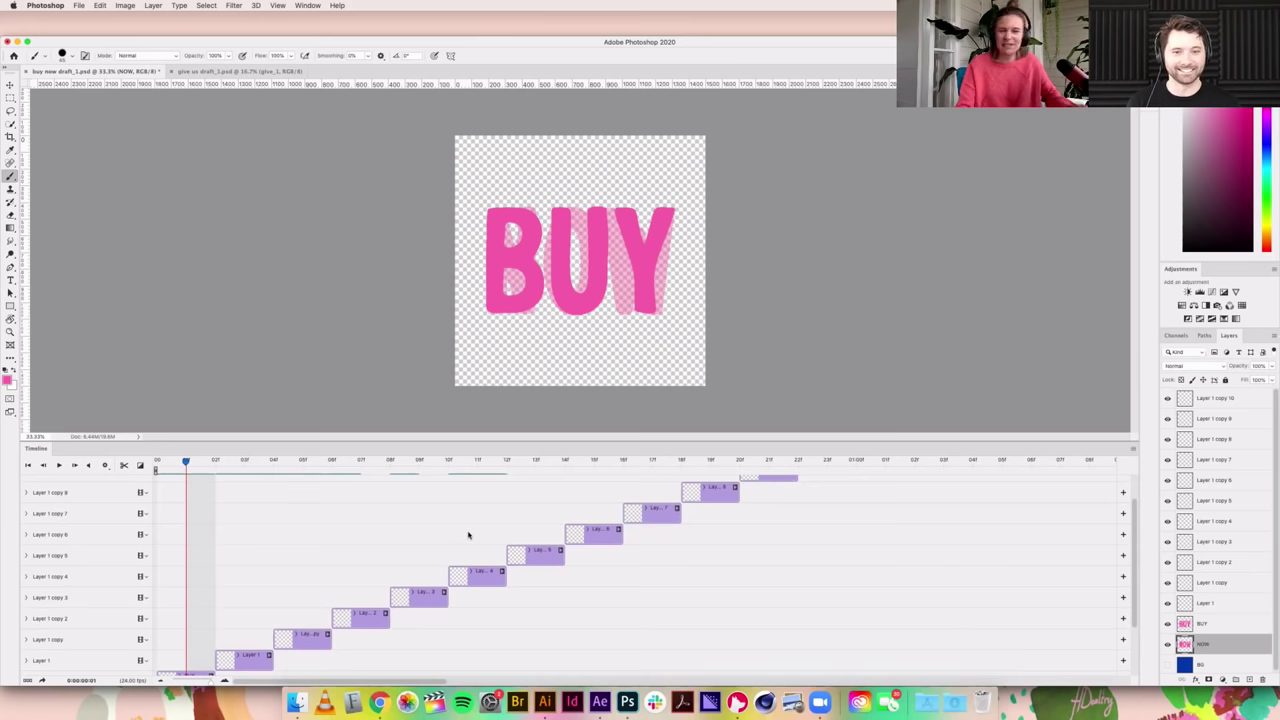
pyautogui.scroll(-2, 470, 540)
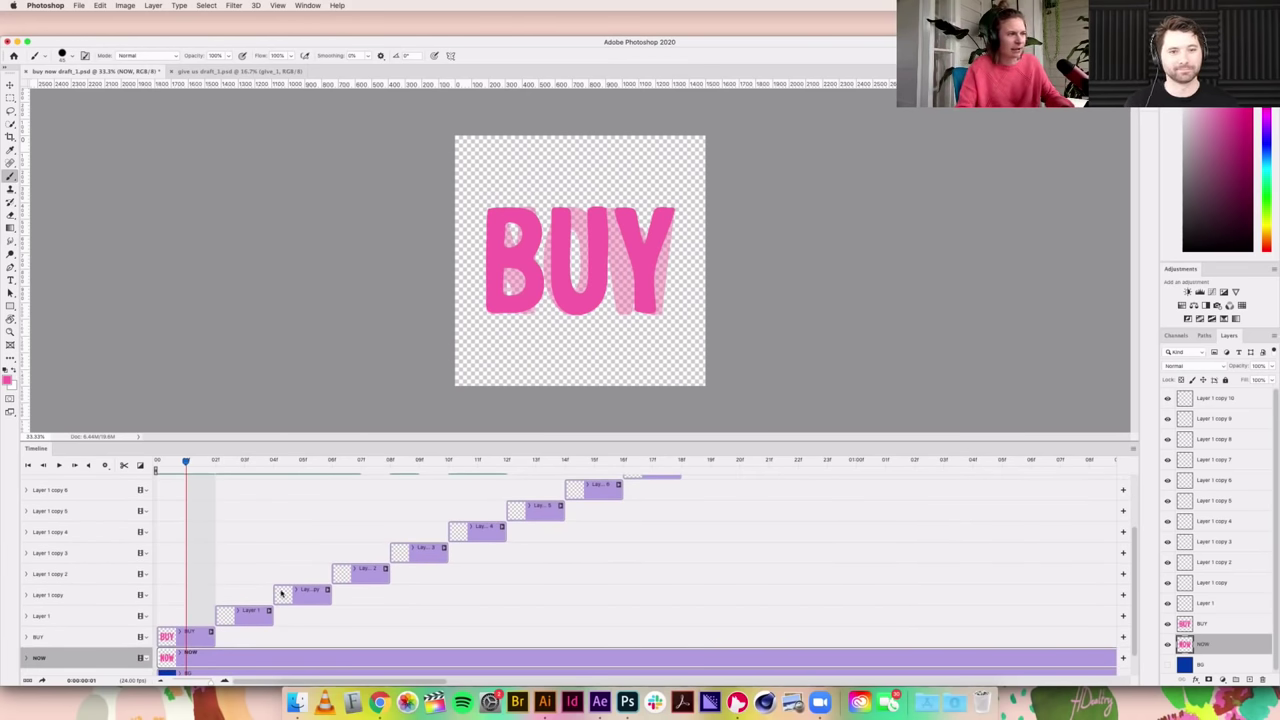
pyautogui.scroll(-1, 284, 643)
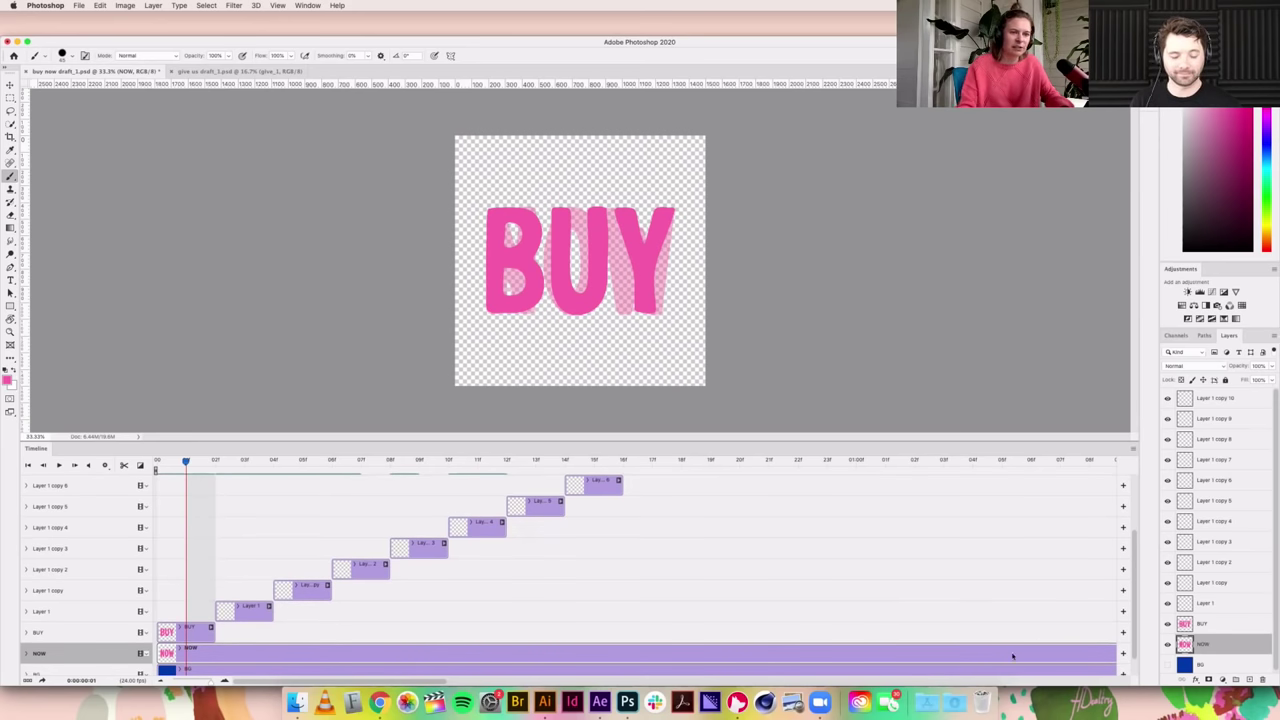
# Step: Show the blue BG layer, and briefly hide the BUY layer to check the NOW lettering beneath it
pyautogui.click(1167, 665)
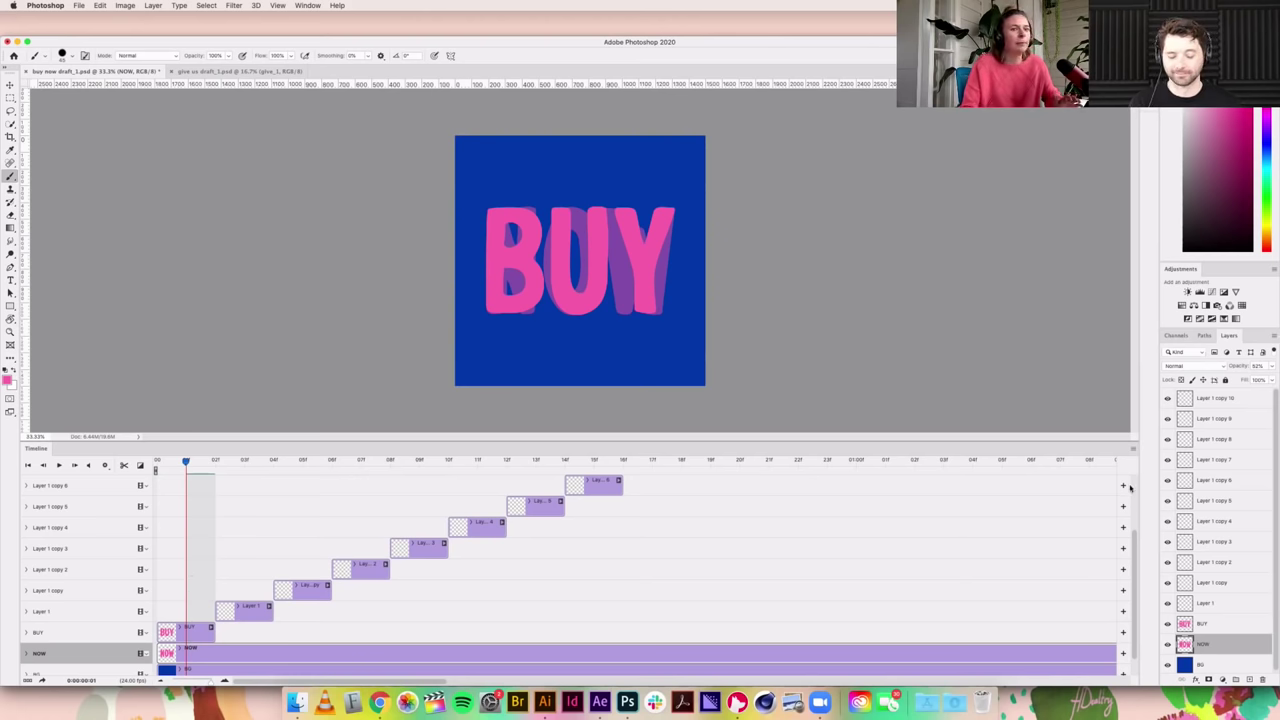
pyautogui.click(1167, 624)
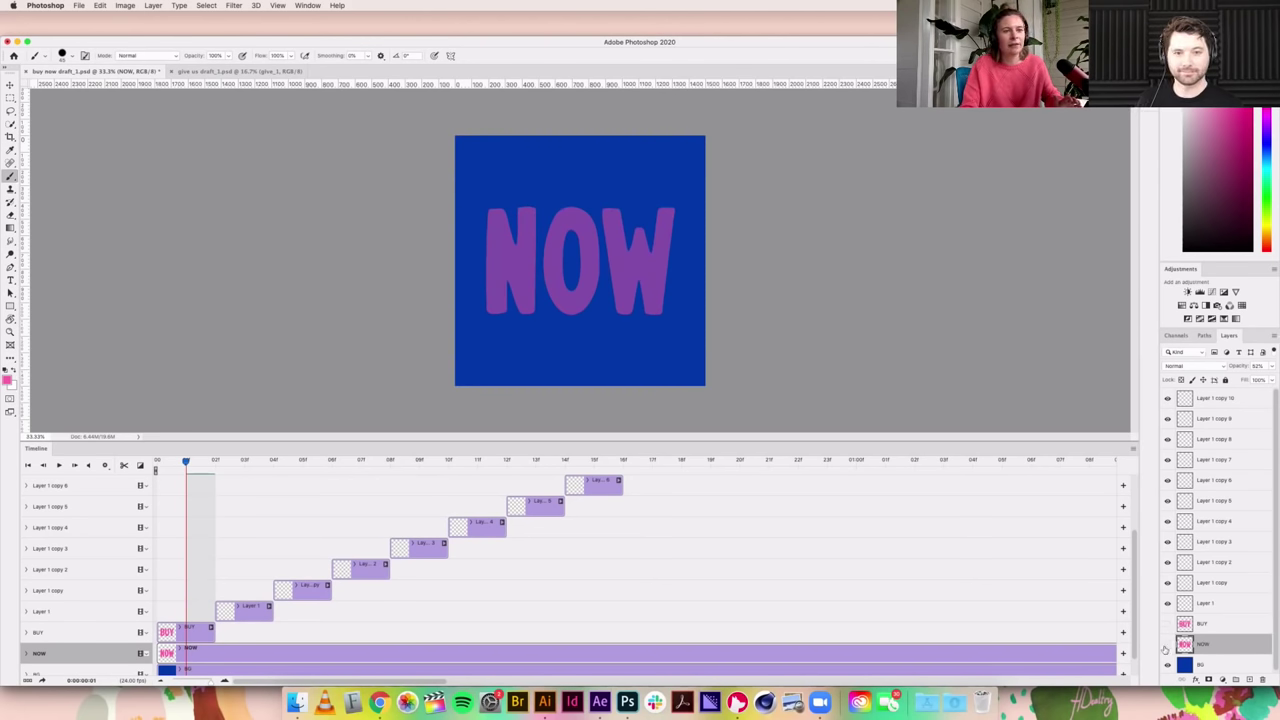
pyautogui.click(1167, 624)
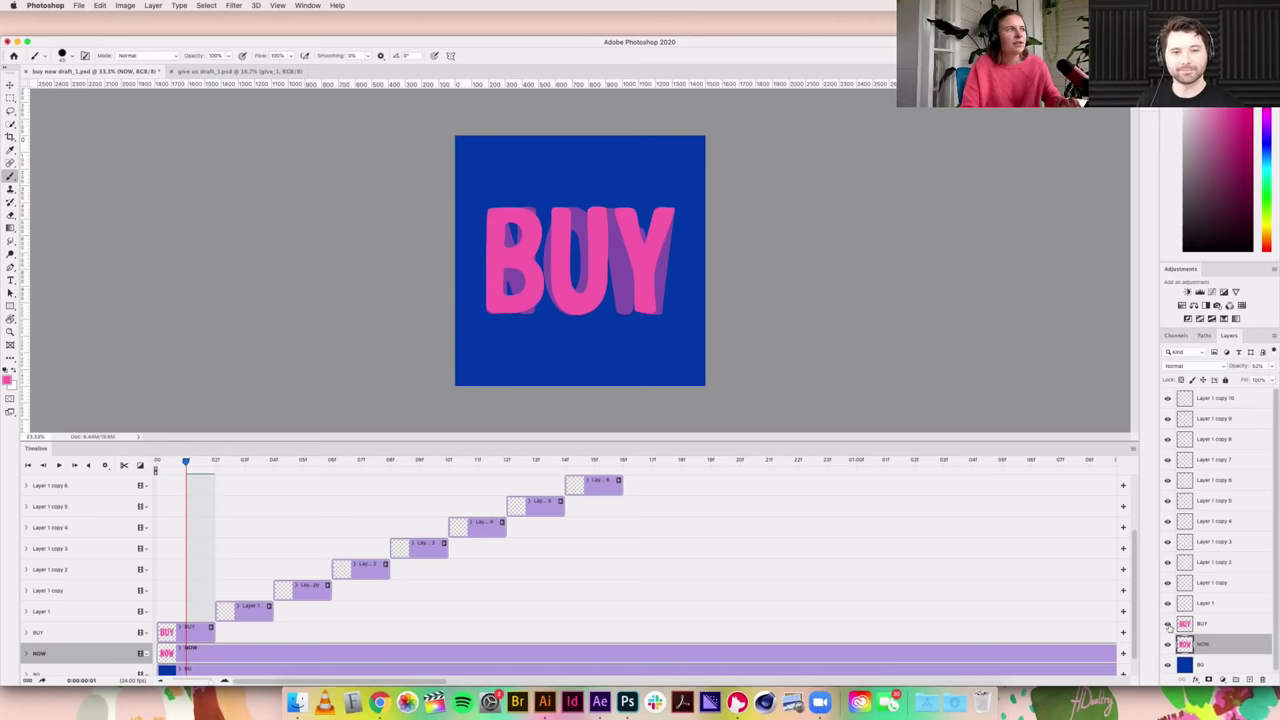
# Step: Set the BUY layer's opacity to 60% and the NOW layer's to 28%, and move the playhead to frame 3
pyautogui.click(1210, 626)
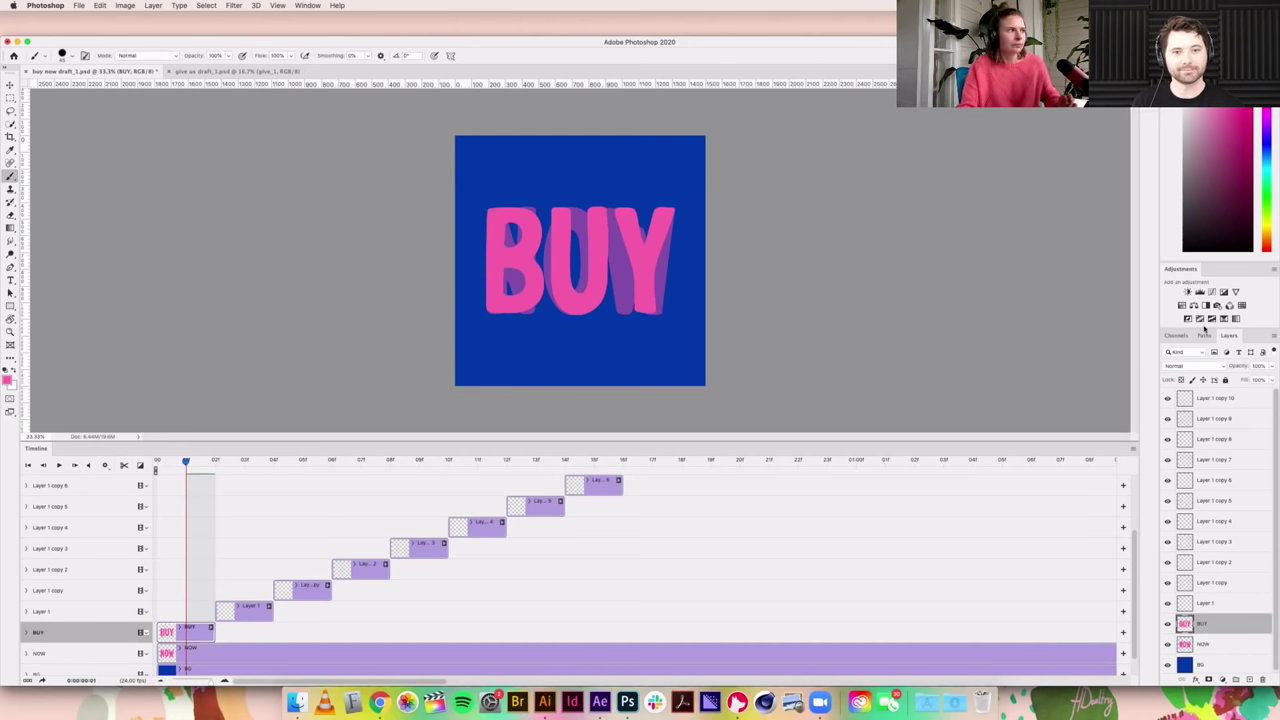
pyautogui.moveTo(1261, 380); pyautogui.dragTo(1254, 380)
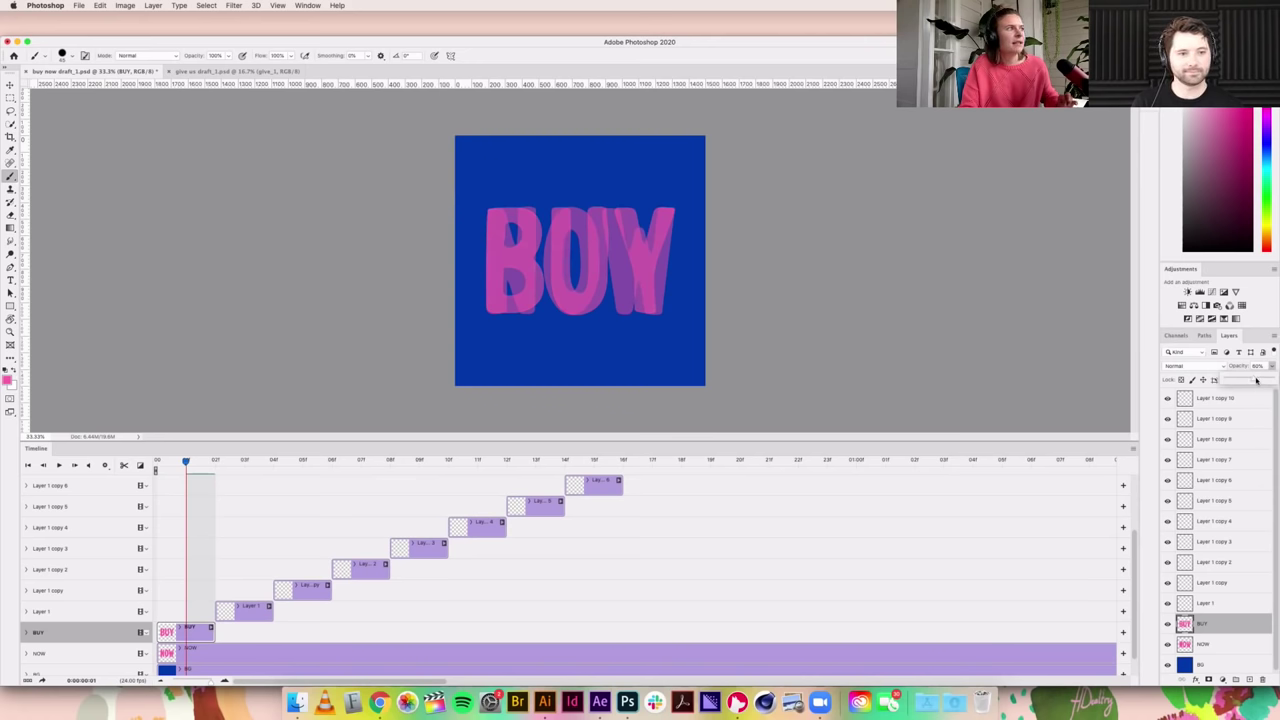
pyautogui.click(1210, 647)
pyautogui.click(1271, 366)
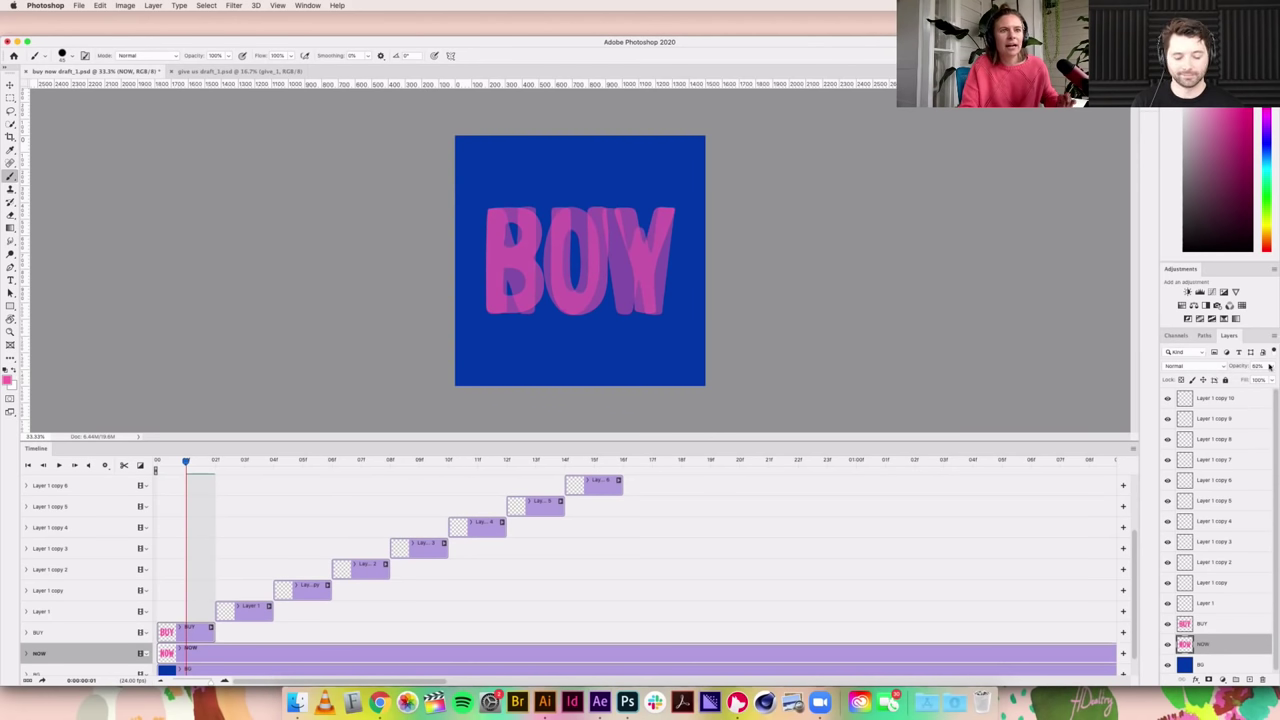
pyautogui.moveTo(1268, 380); pyautogui.dragTo(1241, 380)
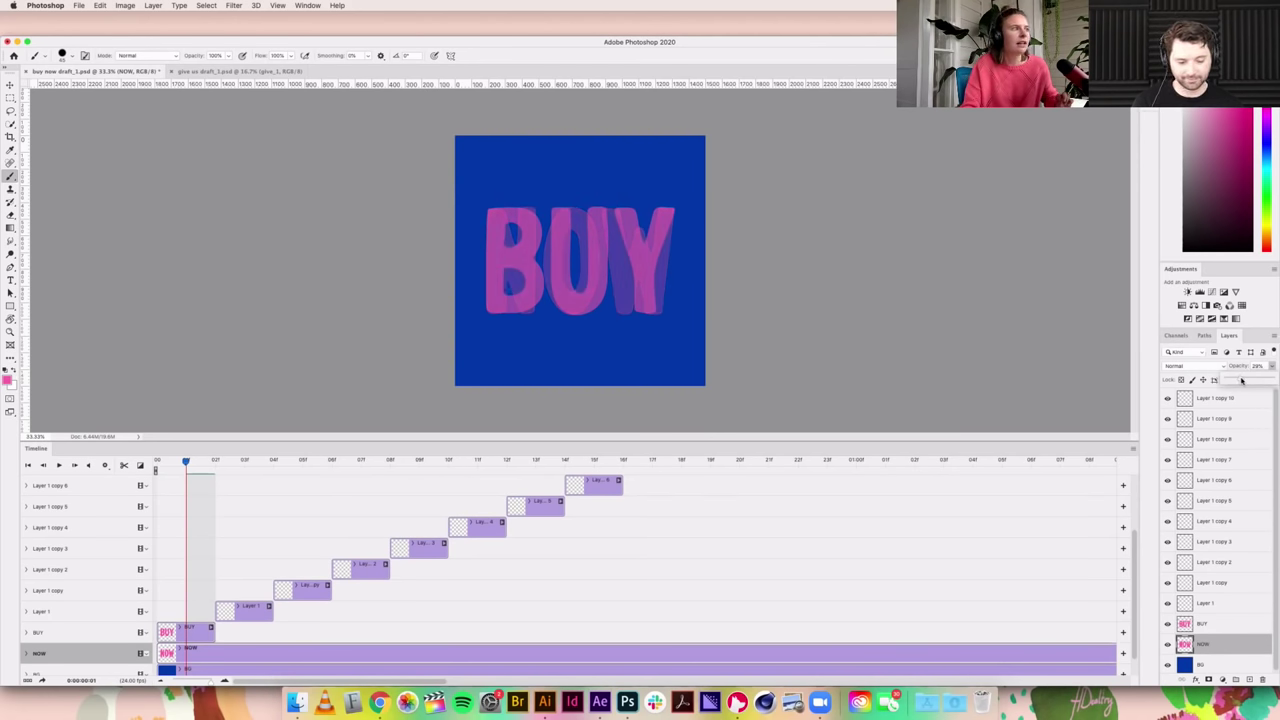
pyautogui.click(234, 462)
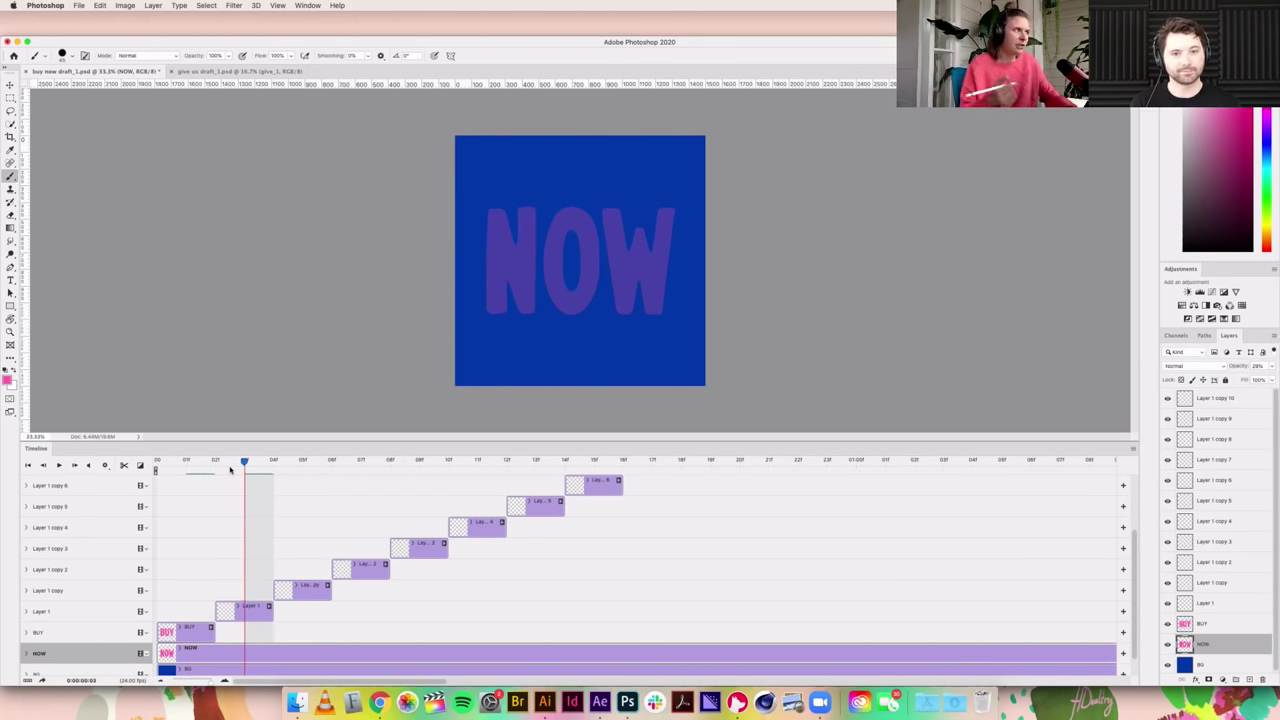
# Step: Try a pink brush stroke over the O on the NOW layer, and undo it
pyautogui.click(72, 55)
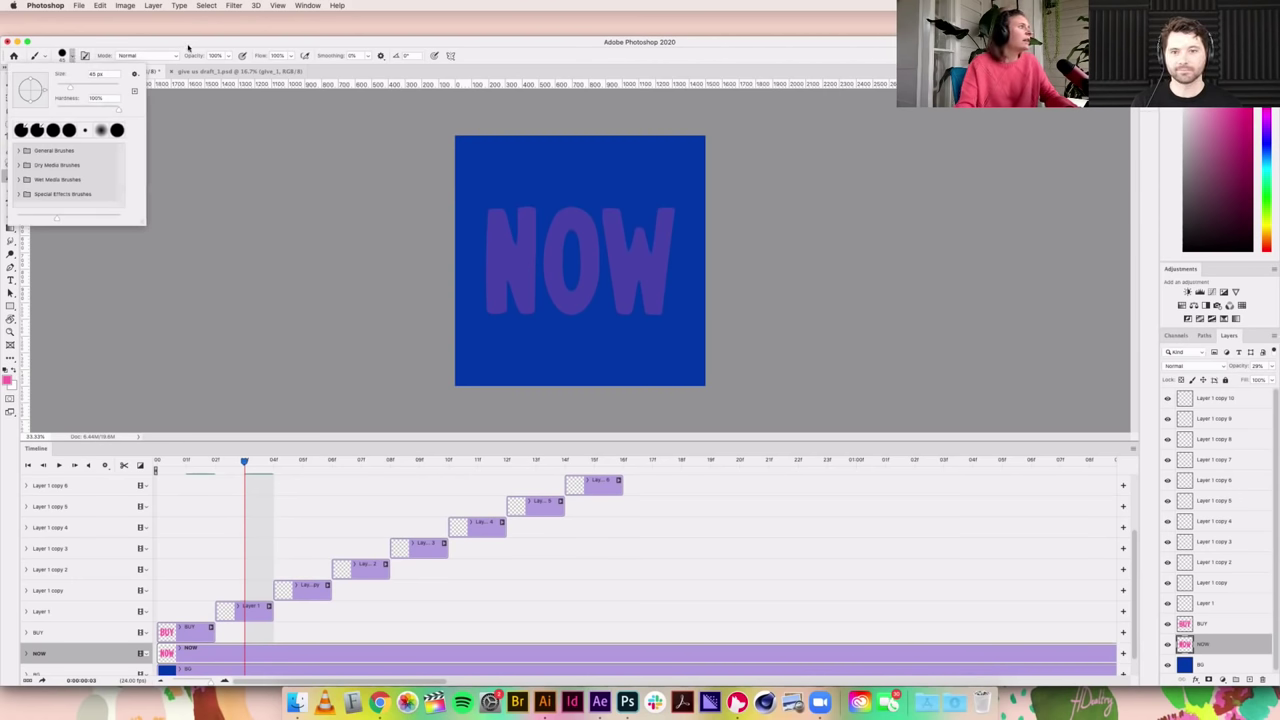
pyautogui.press('Escape')
pyautogui.moveTo(553, 201); pyautogui.dragTo(567, 265)
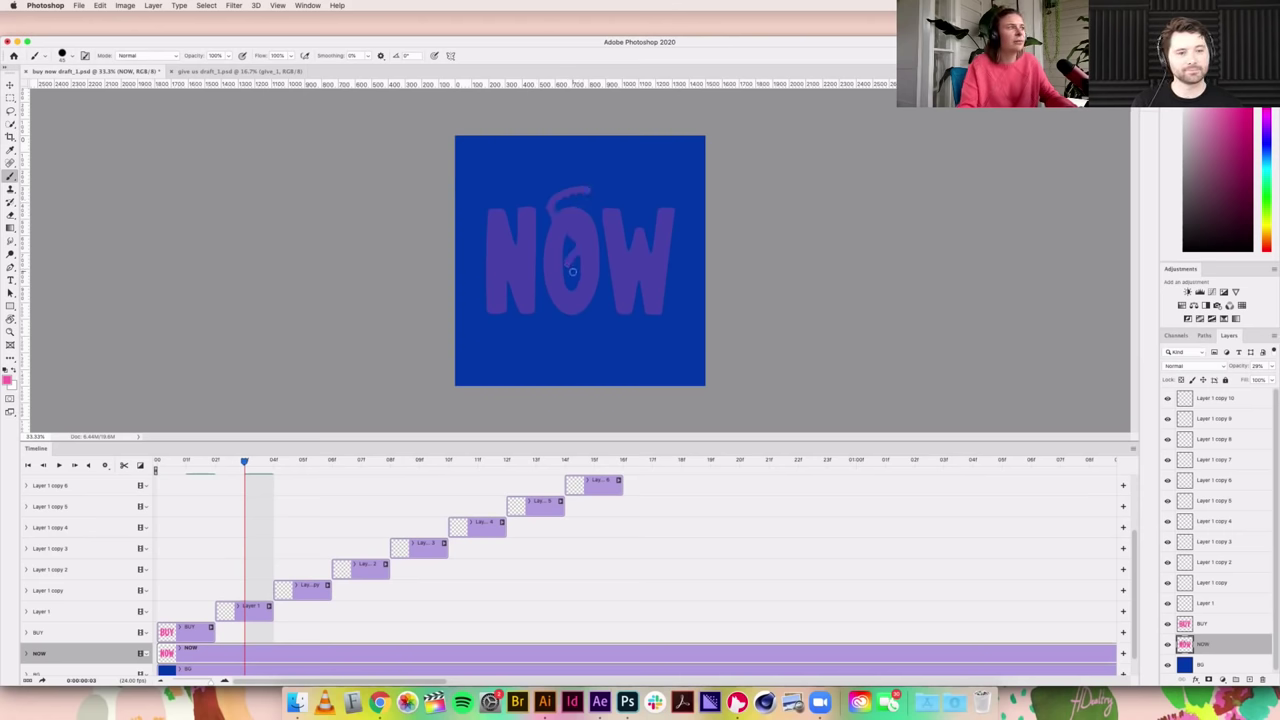
pyautogui.press('super+z')
pyautogui.click(271, 612)
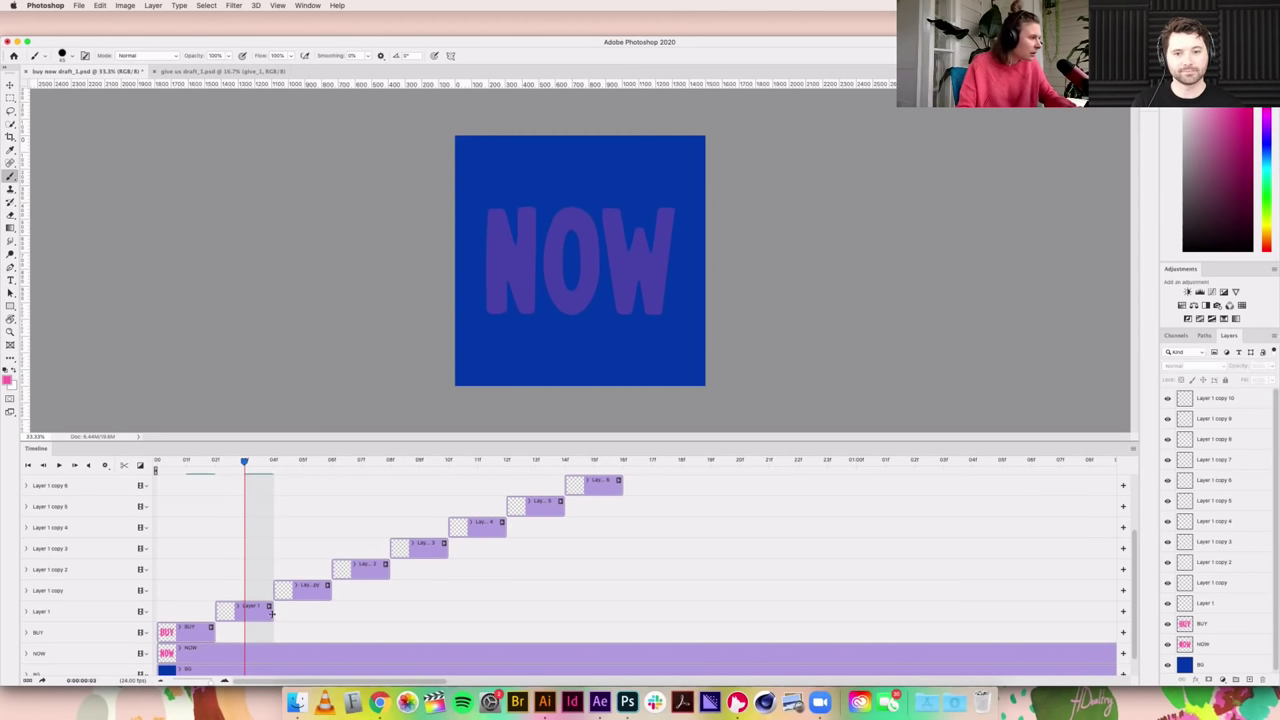
pyautogui.moveTo(522, 236)
pyautogui.mouseDown()
pyautogui.moveTo(497, 263)
pyautogui.moveTo(510, 298)
pyautogui.mouseUp()
pyautogui.press('super+z')
# Step: Extend the BUY layer's clip in the timeline to frame 4, level with the end of Layer 1's clip
pyautogui.press('super+equal')
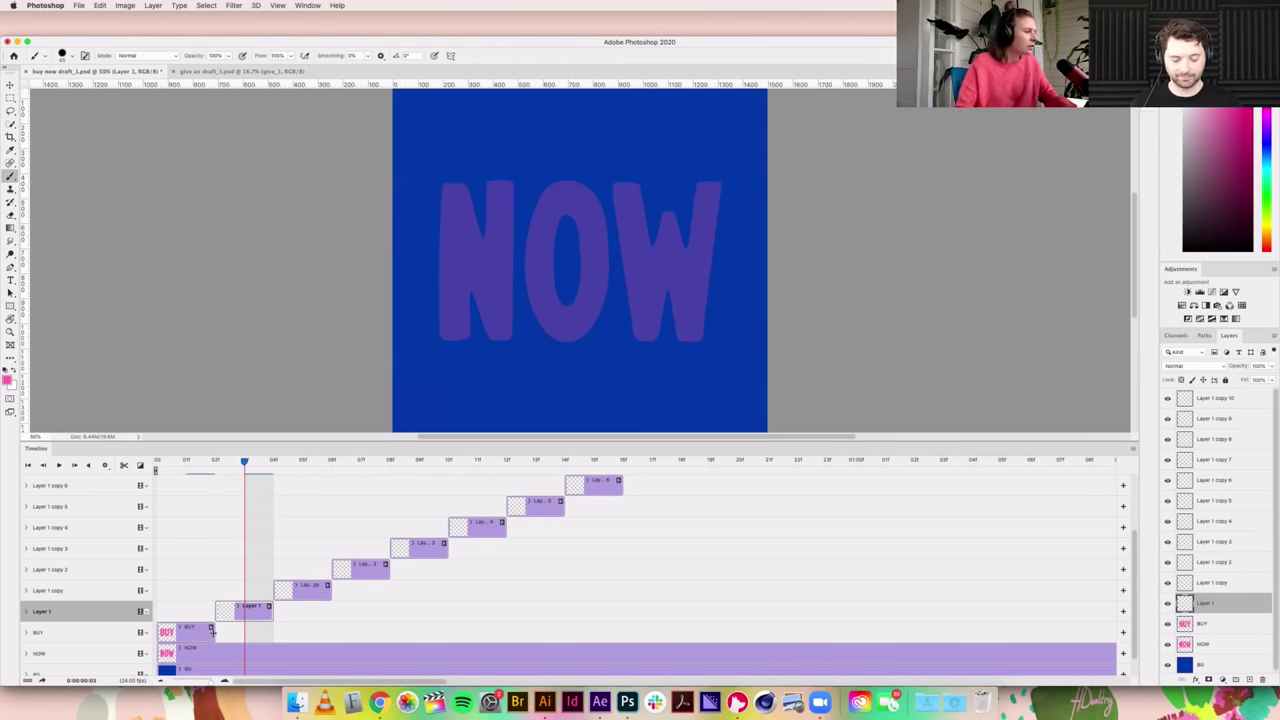
pyautogui.moveTo(211, 633); pyautogui.dragTo(266, 638)
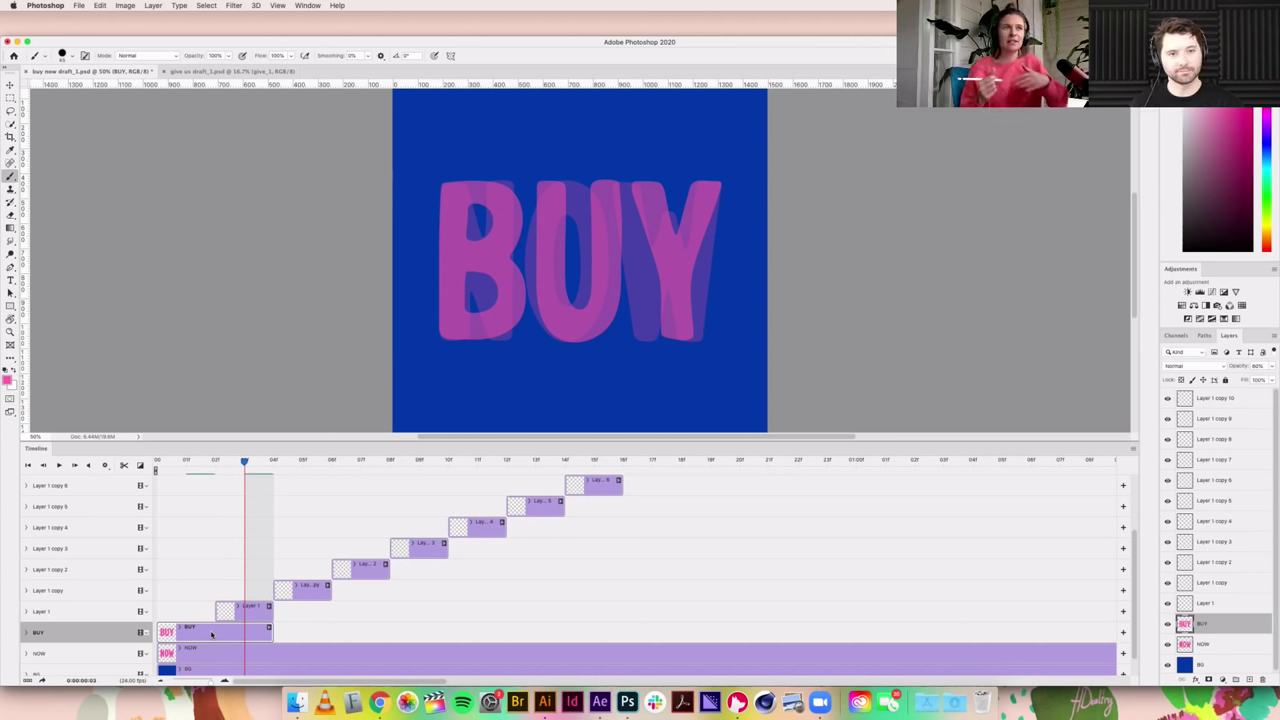
pyautogui.press('super+plus')
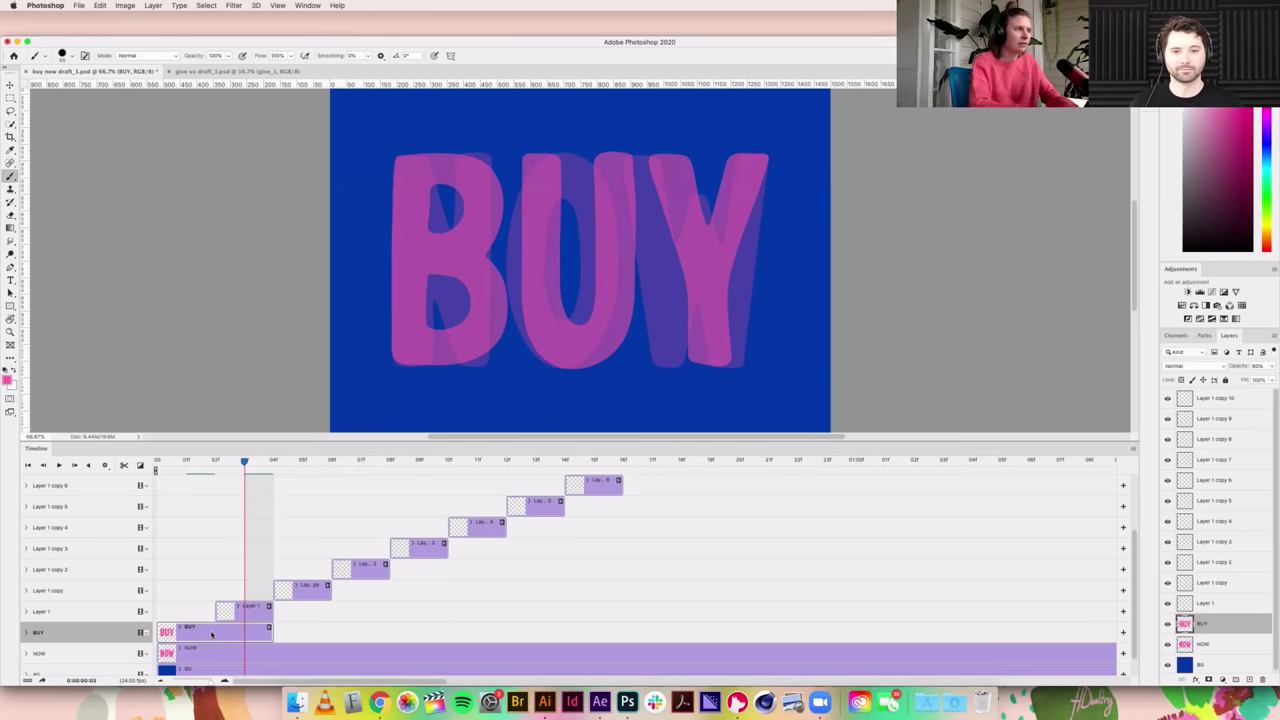
# Step: On Layer 1, paint the left stem of the B in solid pink, tracing between the faded BUY and NOW letters
pyautogui.moveTo(644, 321); pyautogui.dragTo(640, 324)
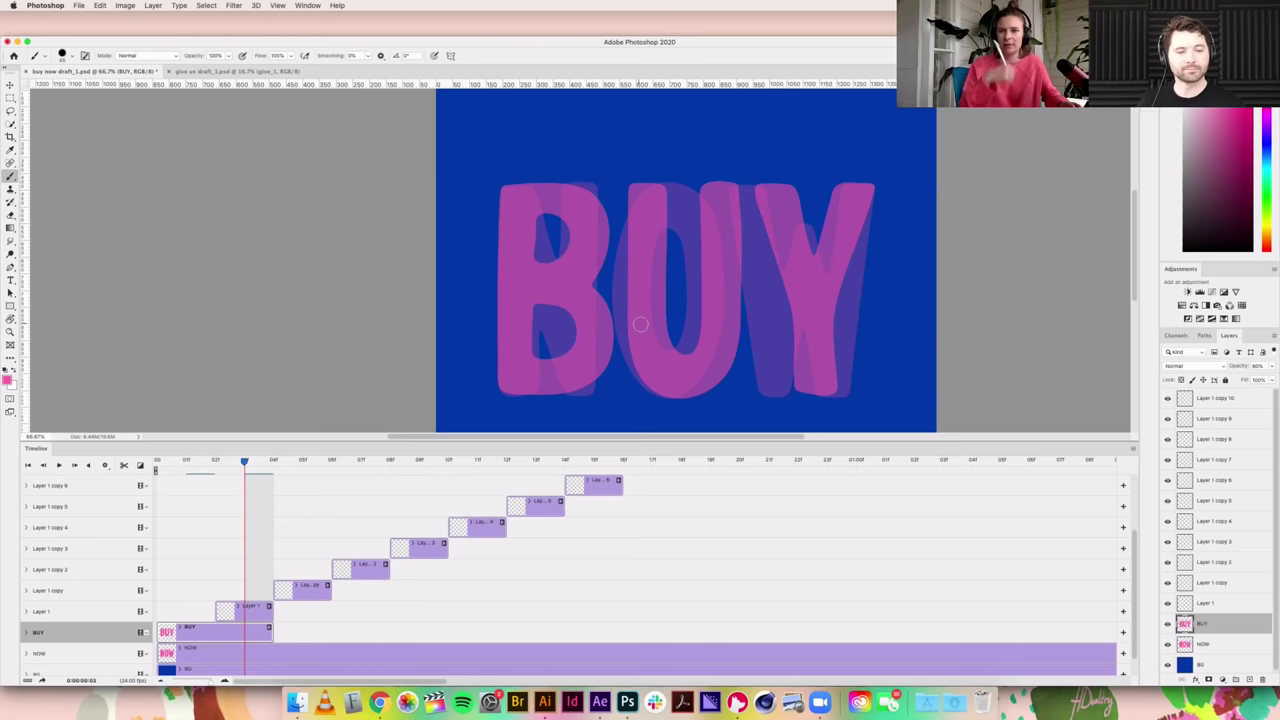
pyautogui.scroll(1, 574, 291)
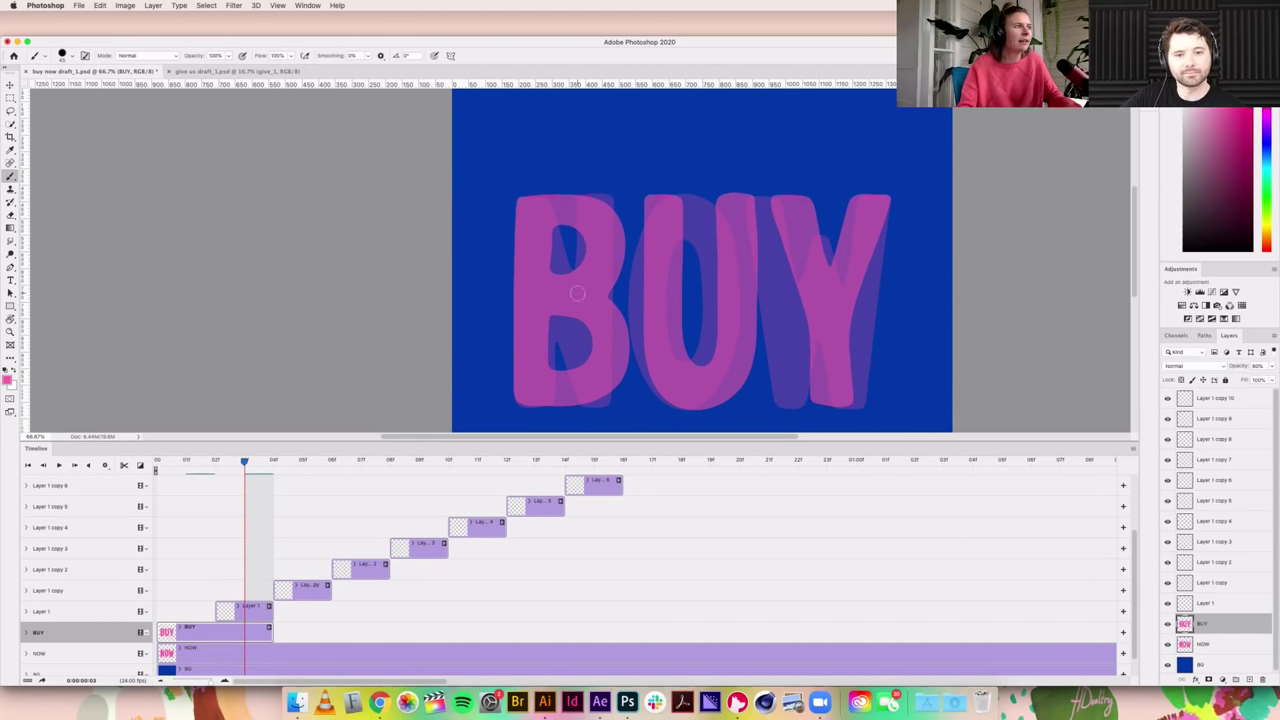
pyautogui.scroll(1, 632, 297)
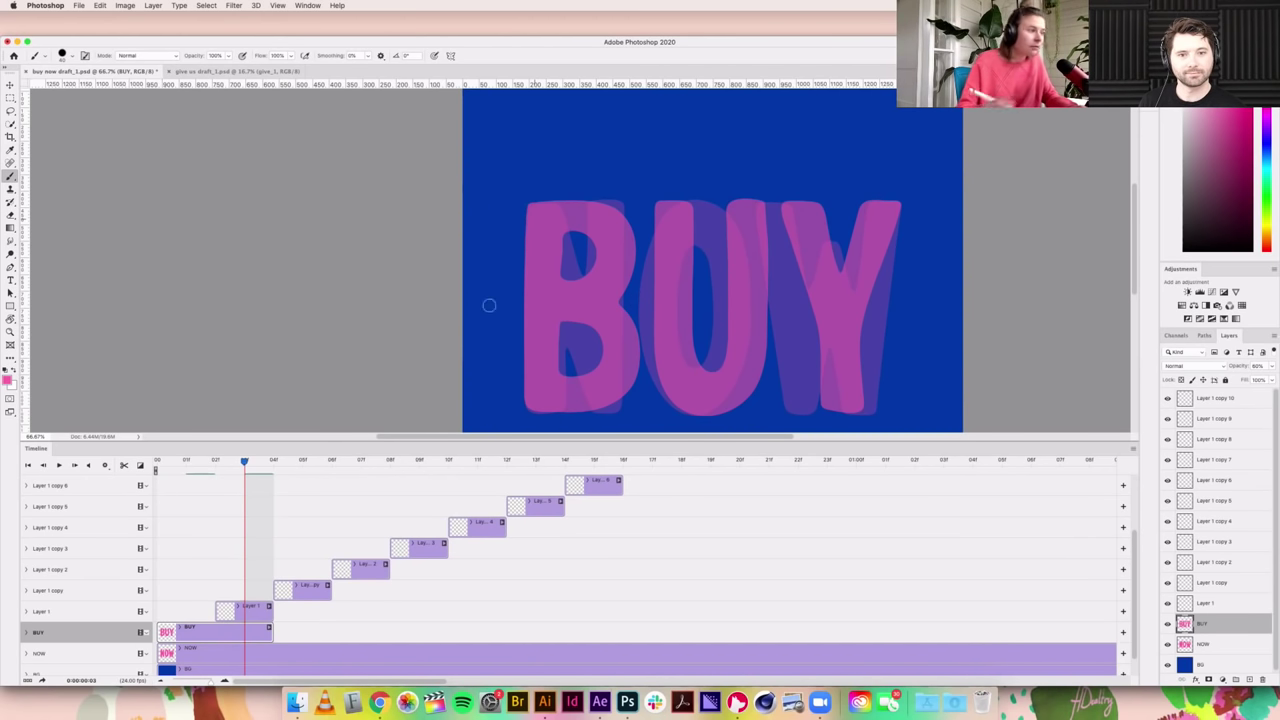
pyautogui.click(270, 614)
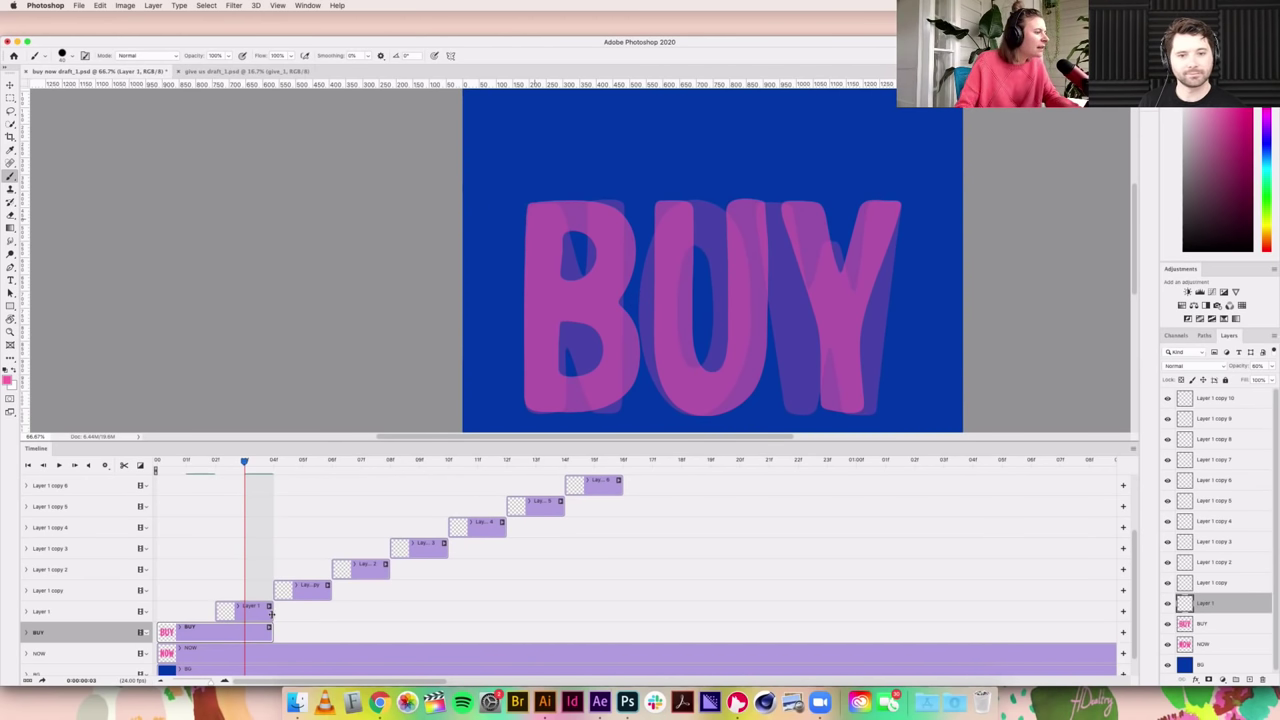
pyautogui.moveTo(535, 204)
pyautogui.mouseDown()
pyautogui.moveTo(531, 386)
pyautogui.moveTo(544, 409)
pyautogui.moveTo(562, 392)
pyautogui.moveTo(558, 404)
pyautogui.moveTo(540, 332)
pyautogui.mouseUp()
pyautogui.moveTo(530, 208)
pyautogui.mouseDown()
pyautogui.moveTo(558, 208)
pyautogui.moveTo(545, 256)
pyautogui.moveTo(556, 354)
pyautogui.moveTo(541, 300)
pyautogui.mouseUp()
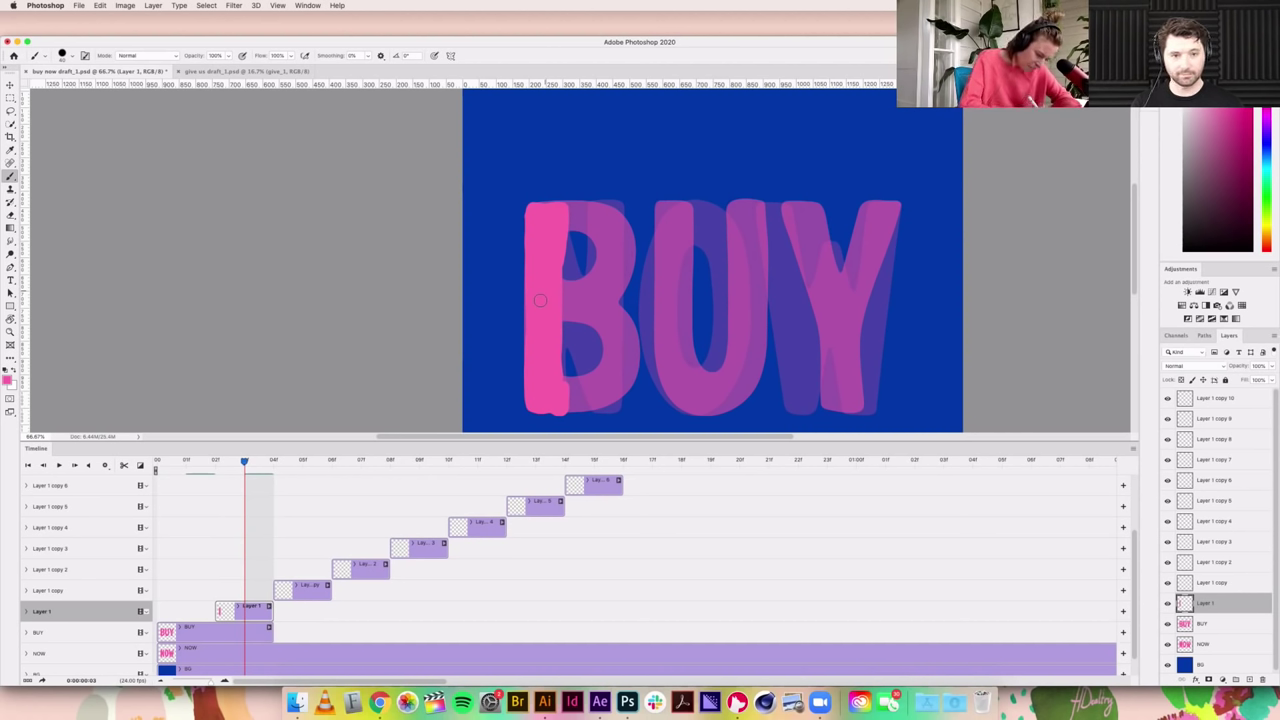
# Step: Paint the right side of the B in pink as a flattened curve leaning towards the N's right stem, with gaps at its upper and lower edges
pyautogui.moveTo(592, 208)
pyautogui.mouseDown()
pyautogui.moveTo(615, 207)
pyautogui.moveTo(618, 292)
pyautogui.mouseUp()
pyautogui.moveTo(595, 218); pyautogui.dragTo(598, 275)
pyautogui.moveTo(595, 230); pyautogui.dragTo(590, 298)
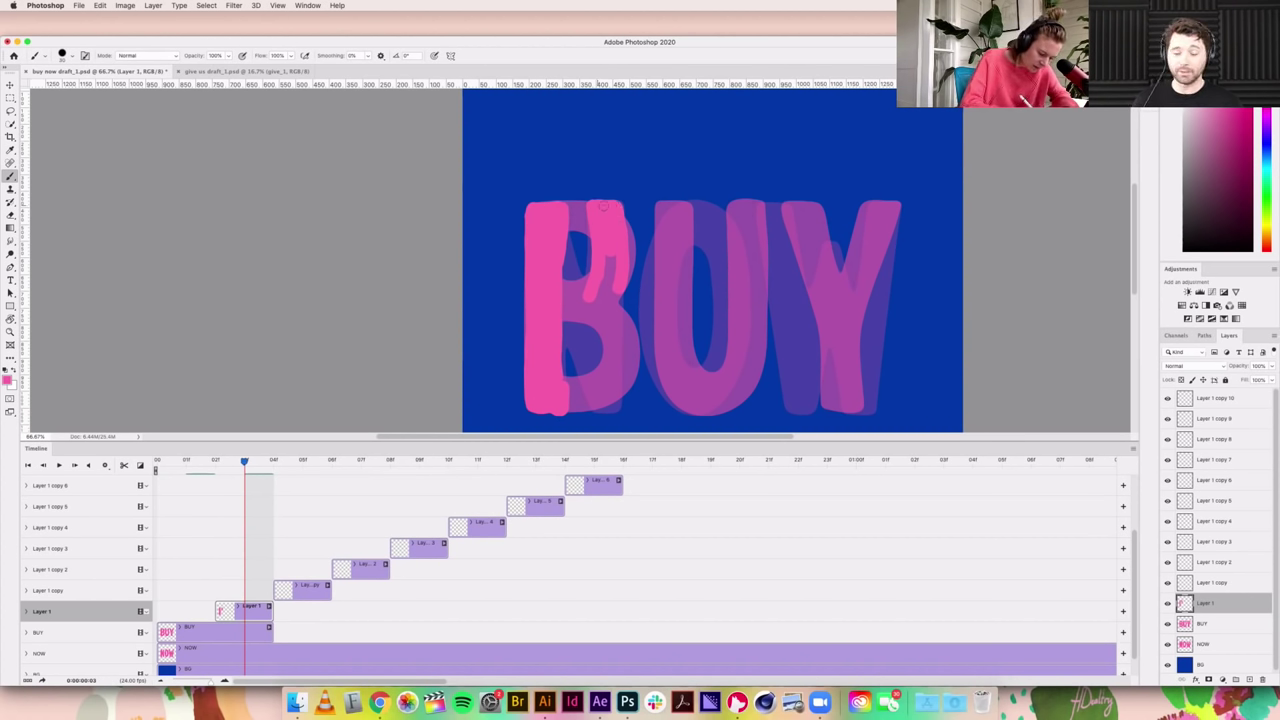
pyautogui.moveTo(620, 292)
pyautogui.mouseDown()
pyautogui.moveTo(627, 370)
pyautogui.moveTo(614, 400)
pyautogui.moveTo(594, 407)
pyautogui.moveTo(600, 341)
pyautogui.moveTo(587, 300)
pyautogui.moveTo(615, 250)
pyautogui.moveTo(596, 315)
pyautogui.moveTo(603, 327)
pyautogui.moveTo(610, 306)
pyautogui.moveTo(616, 367)
pyautogui.moveTo(612, 357)
pyautogui.moveTo(608, 395)
pyautogui.mouseUp()
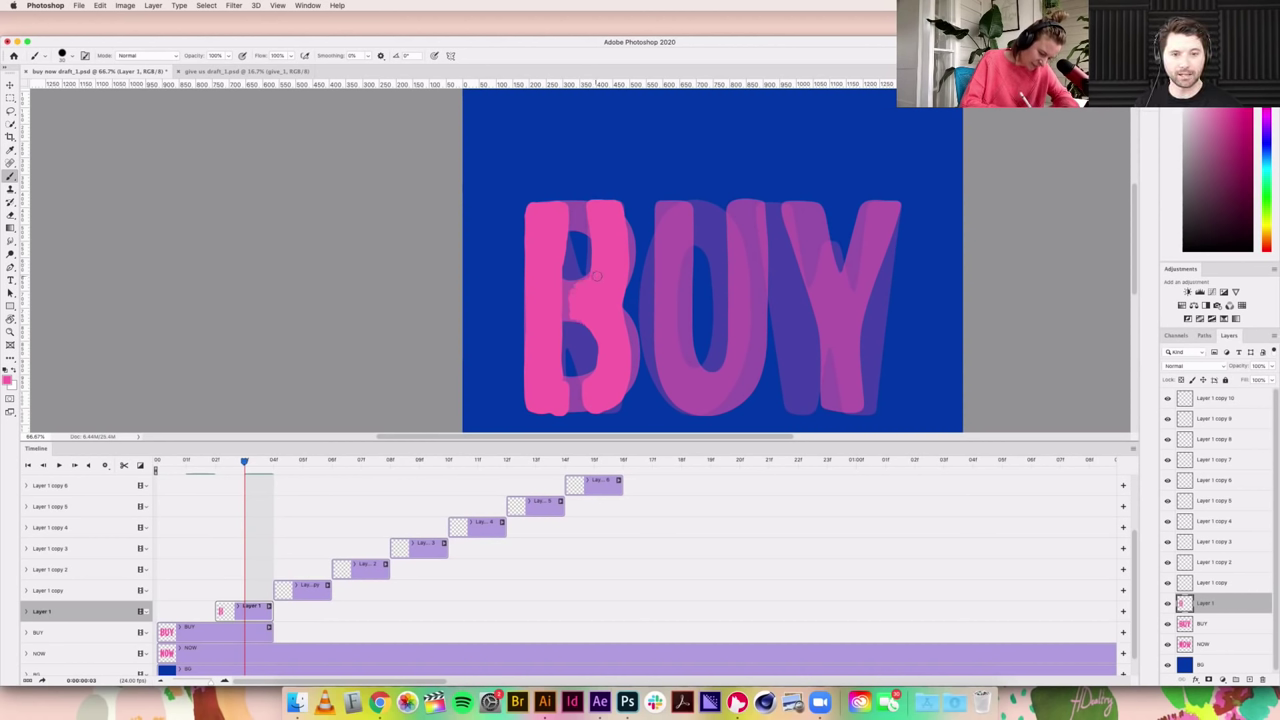
pyautogui.moveTo(596, 236); pyautogui.dragTo(596, 207)
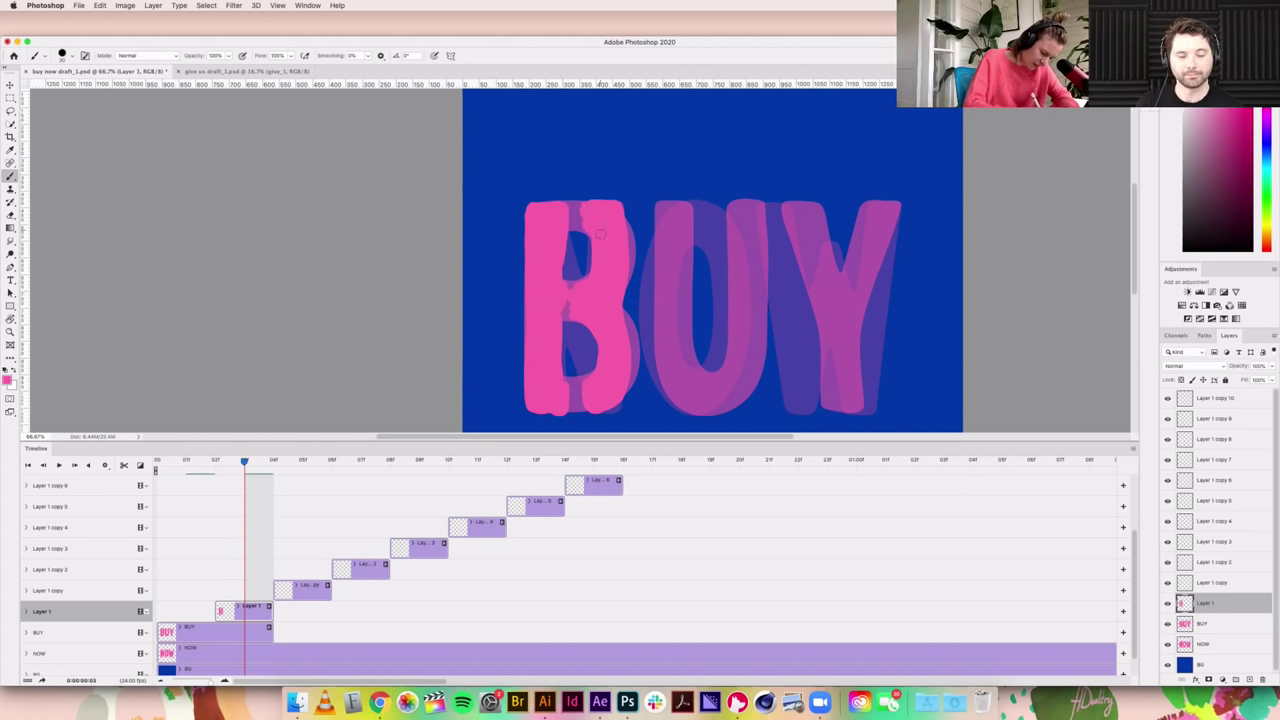
pyautogui.moveTo(624, 335)
pyautogui.mouseDown()
pyautogui.moveTo(620, 384)
pyautogui.moveTo(582, 400)
pyautogui.moveTo(592, 382)
pyautogui.mouseUp()
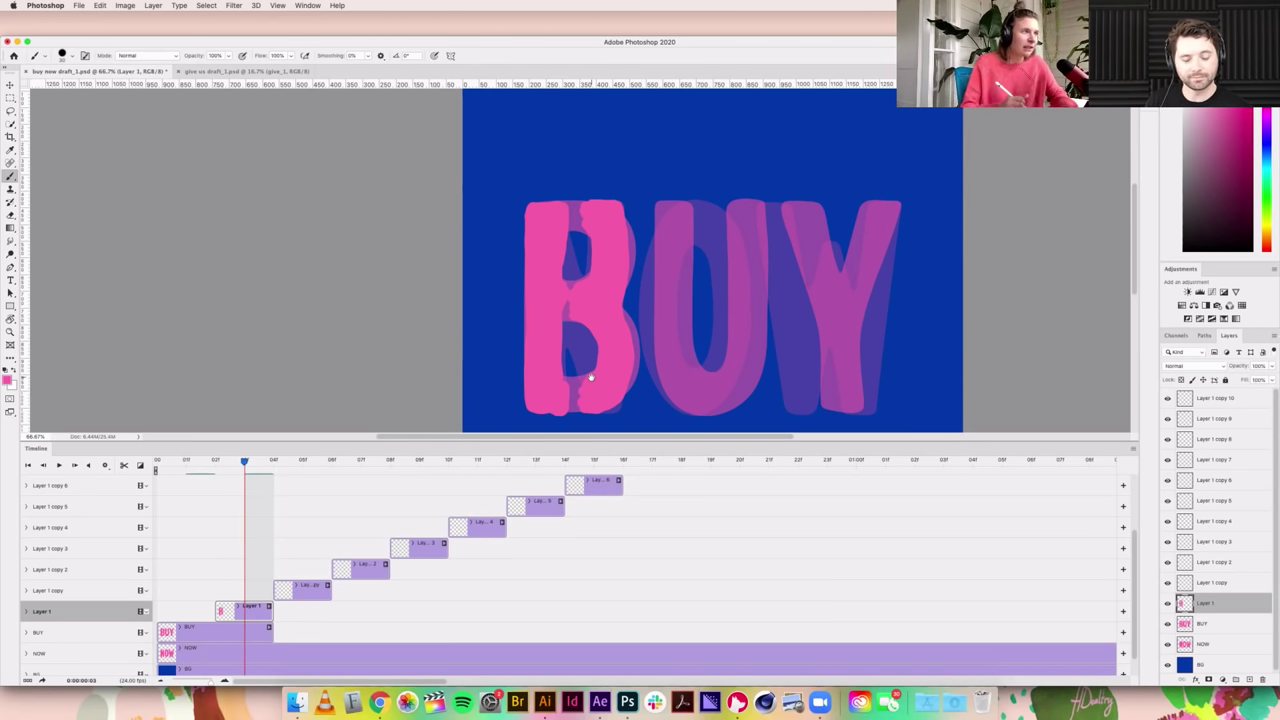
# Step: Paint the middle letter in pink as a U closing into an O, leaving a small gap at its top
pyautogui.hscroll(3, 595, 385)
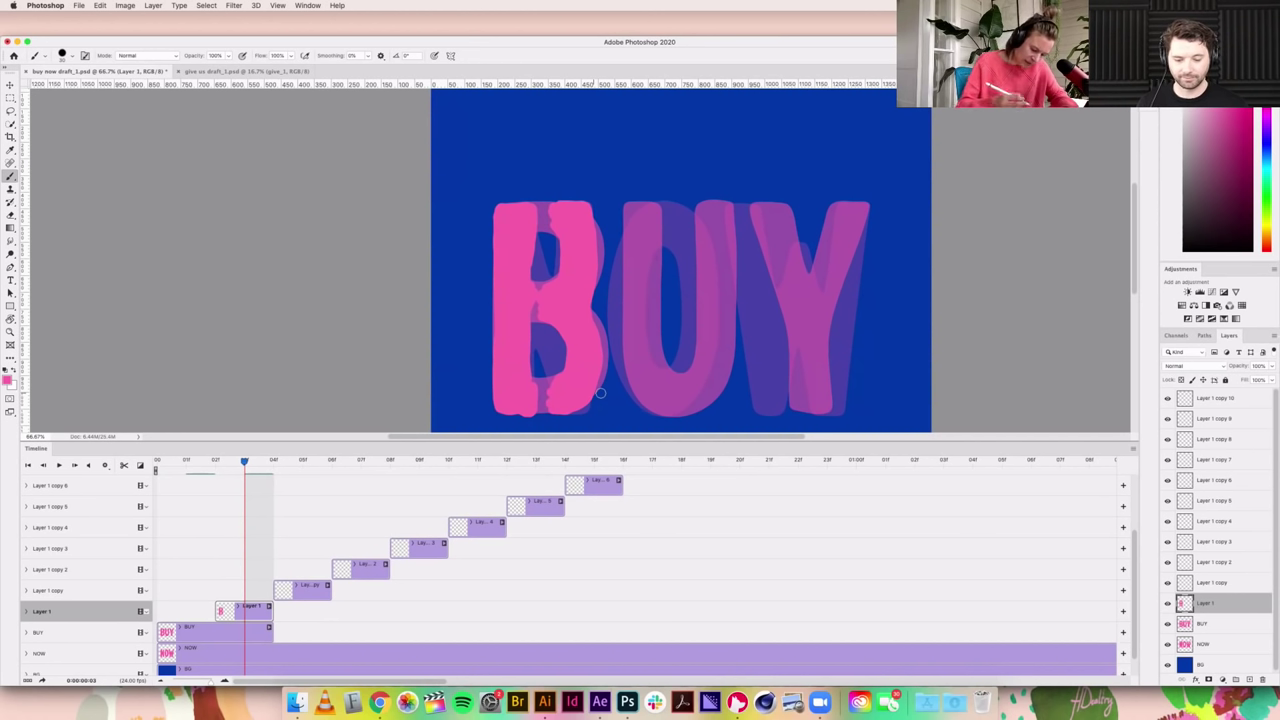
pyautogui.moveTo(652, 208)
pyautogui.mouseDown()
pyautogui.moveTo(618, 278)
pyautogui.moveTo(621, 348)
pyautogui.moveTo(643, 396)
pyautogui.moveTo(628, 248)
pyautogui.moveTo(652, 213)
pyautogui.mouseUp()
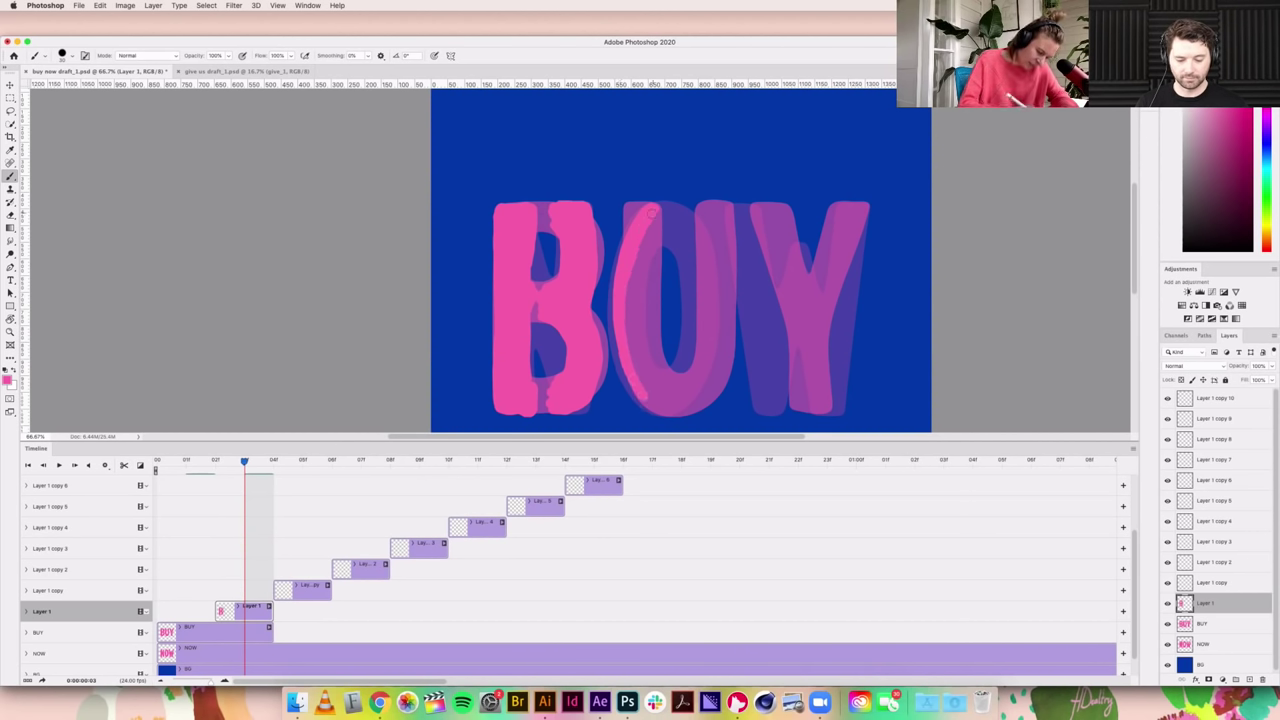
pyautogui.moveTo(652, 210)
pyautogui.mouseDown()
pyautogui.moveTo(637, 275)
pyautogui.moveTo(650, 216)
pyautogui.mouseUp()
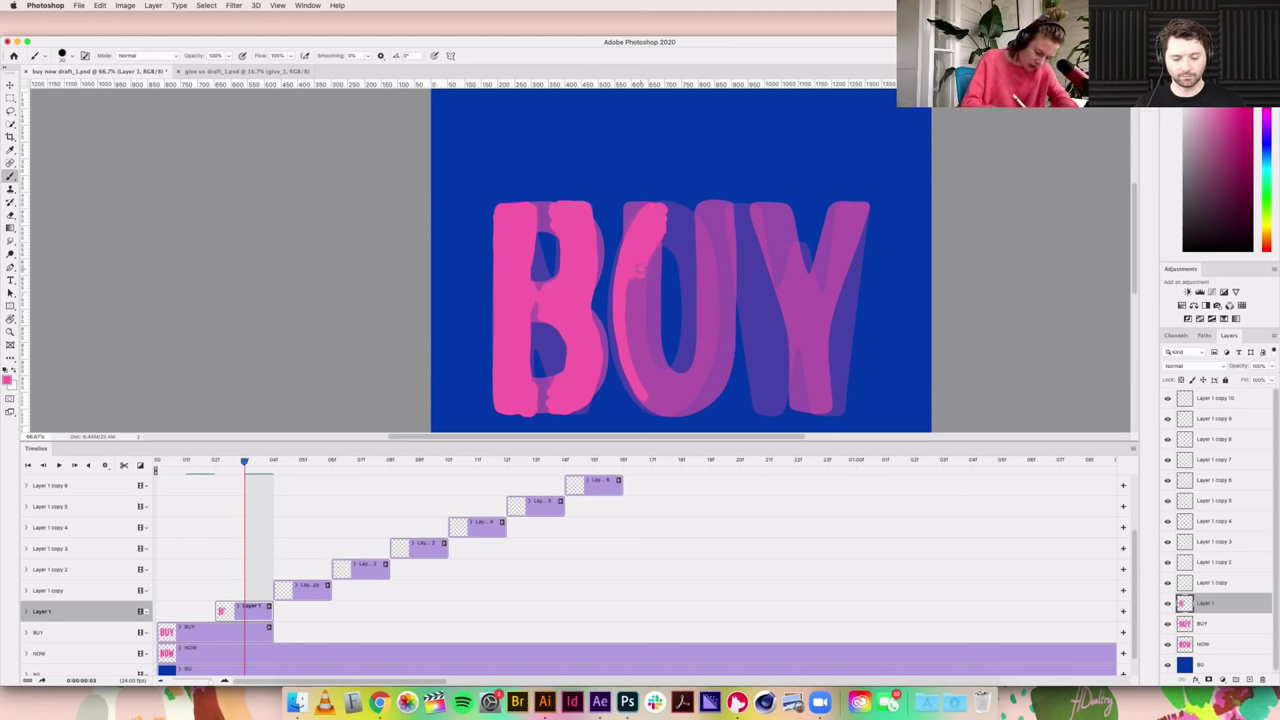
pyautogui.moveTo(648, 252)
pyautogui.mouseDown()
pyautogui.moveTo(638, 326)
pyautogui.moveTo(652, 352)
pyautogui.mouseUp()
pyautogui.moveTo(634, 278)
pyautogui.mouseDown()
pyautogui.moveTo(640, 352)
pyautogui.moveTo(633, 342)
pyautogui.moveTo(658, 408)
pyautogui.moveTo(656, 370)
pyautogui.moveTo(670, 412)
pyautogui.moveTo(713, 382)
pyautogui.moveTo(726, 324)
pyautogui.moveTo(716, 262)
pyautogui.moveTo(690, 226)
pyautogui.moveTo(730, 332)
pyautogui.moveTo(684, 226)
pyautogui.moveTo(714, 330)
pyautogui.mouseUp()
pyautogui.moveTo(690, 258)
pyautogui.mouseDown()
pyautogui.moveTo(702, 300)
pyautogui.moveTo(694, 372)
pyautogui.moveTo(674, 382)
pyautogui.moveTo(710, 336)
pyautogui.moveTo(712, 364)
pyautogui.moveTo(676, 406)
pyautogui.mouseUp()
pyautogui.moveTo(717, 338); pyautogui.dragTo(716, 370)
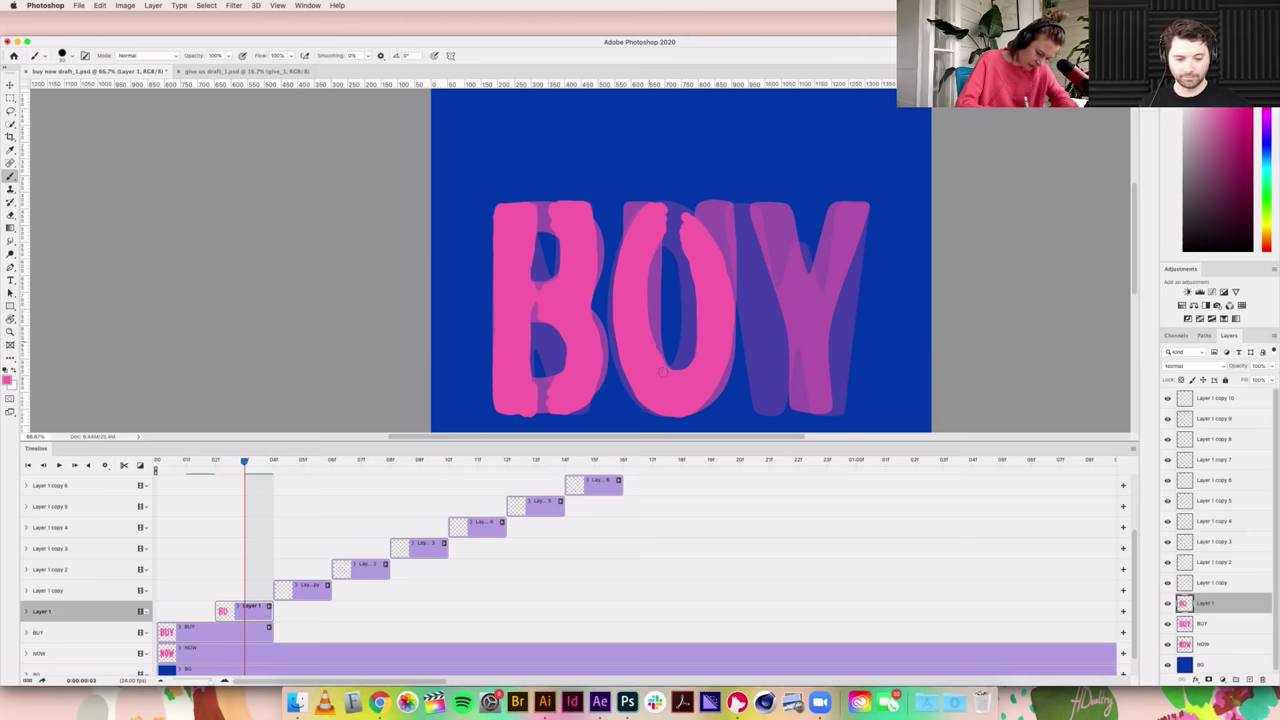
# Step: Paint the Y in pink with its stem splitting at the base and a small peak in its fork, starting to morph into the W
pyautogui.hscroll(5, 663, 370)
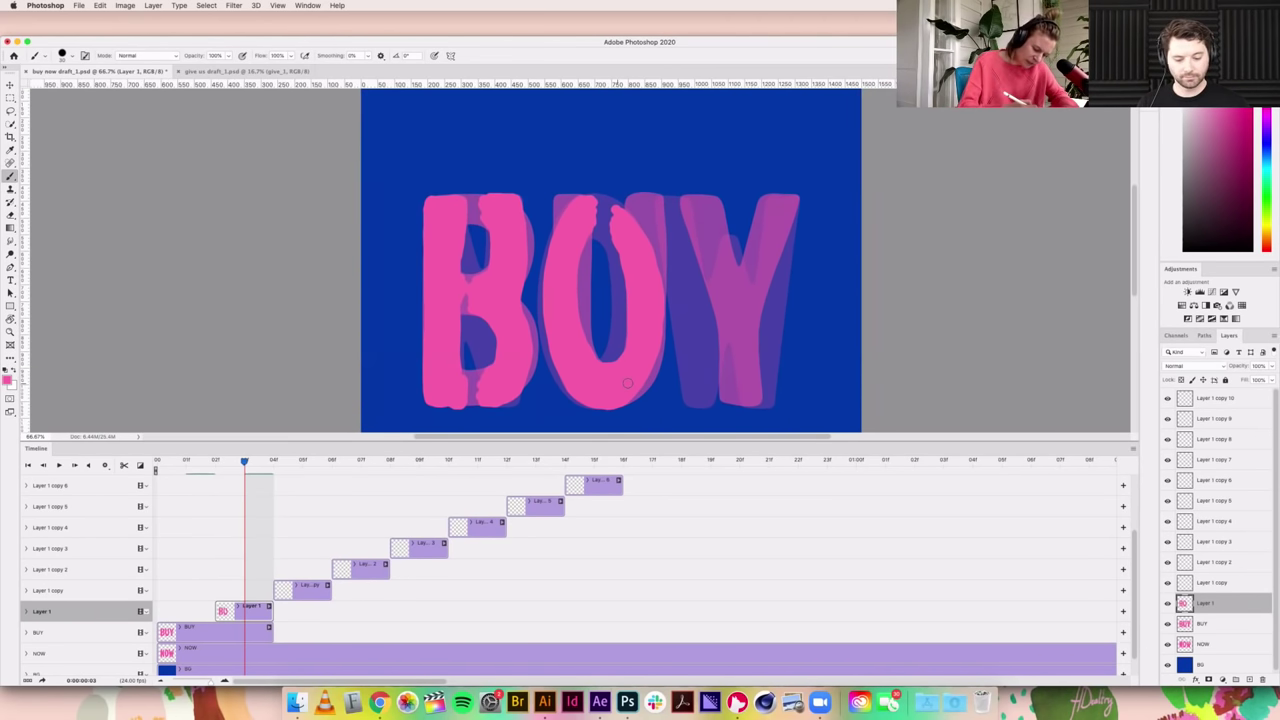
pyautogui.moveTo(670, 198)
pyautogui.mouseDown()
pyautogui.moveTo(690, 234)
pyautogui.moveTo(686, 208)
pyautogui.moveTo(704, 222)
pyautogui.moveTo(712, 272)
pyautogui.moveTo(708, 248)
pyautogui.moveTo(688, 237)
pyautogui.moveTo(716, 318)
pyautogui.moveTo(713, 260)
pyautogui.moveTo(726, 289)
pyautogui.moveTo(695, 284)
pyautogui.moveTo(708, 299)
pyautogui.moveTo(693, 269)
pyautogui.moveTo(742, 270)
pyautogui.moveTo(770, 205)
pyautogui.moveTo(800, 198)
pyautogui.moveTo(778, 275)
pyautogui.mouseUp()
pyautogui.moveTo(786, 206)
pyautogui.mouseDown()
pyautogui.moveTo(770, 314)
pyautogui.moveTo(757, 272)
pyautogui.moveTo(759, 283)
pyautogui.mouseUp()
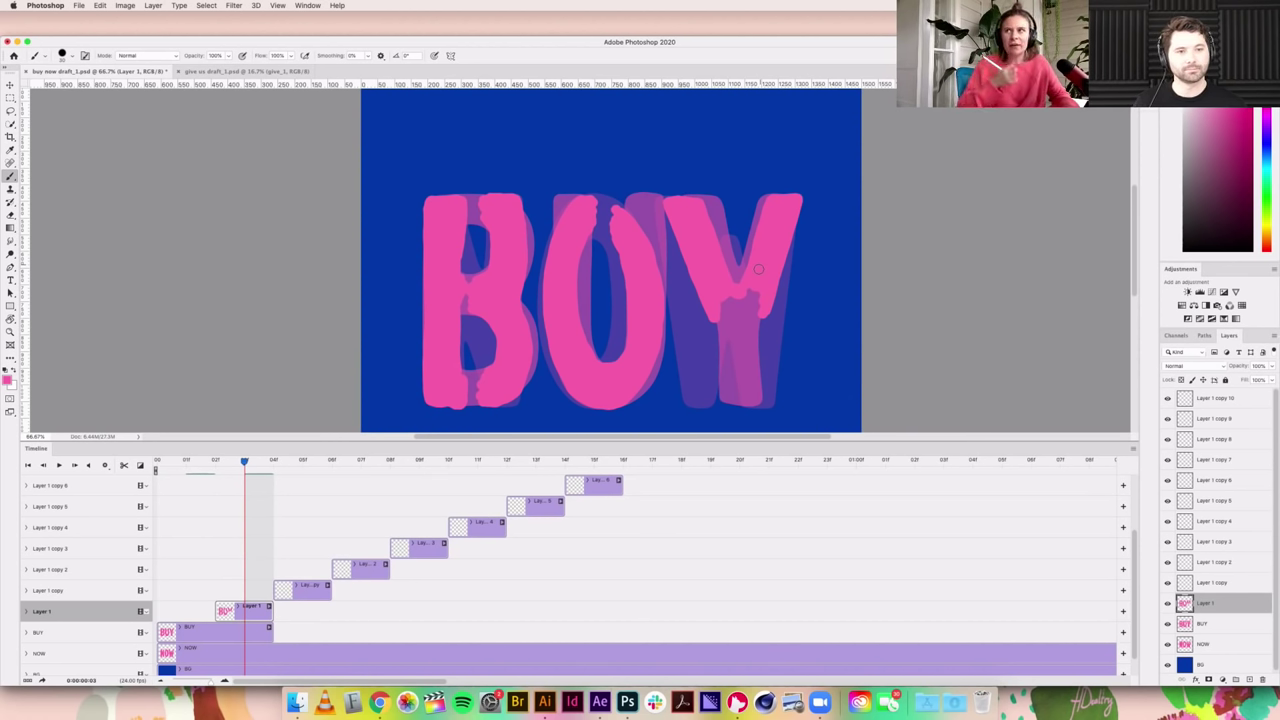
pyautogui.moveTo(716, 322)
pyautogui.mouseDown()
pyautogui.moveTo(716, 344)
pyautogui.moveTo(722, 304)
pyautogui.moveTo(736, 298)
pyautogui.moveTo(716, 402)
pyautogui.moveTo(726, 322)
pyautogui.moveTo(728, 380)
pyautogui.mouseUp()
pyautogui.moveTo(762, 340)
pyautogui.mouseDown()
pyautogui.moveTo(761, 405)
pyautogui.moveTo(754, 298)
pyautogui.mouseUp()
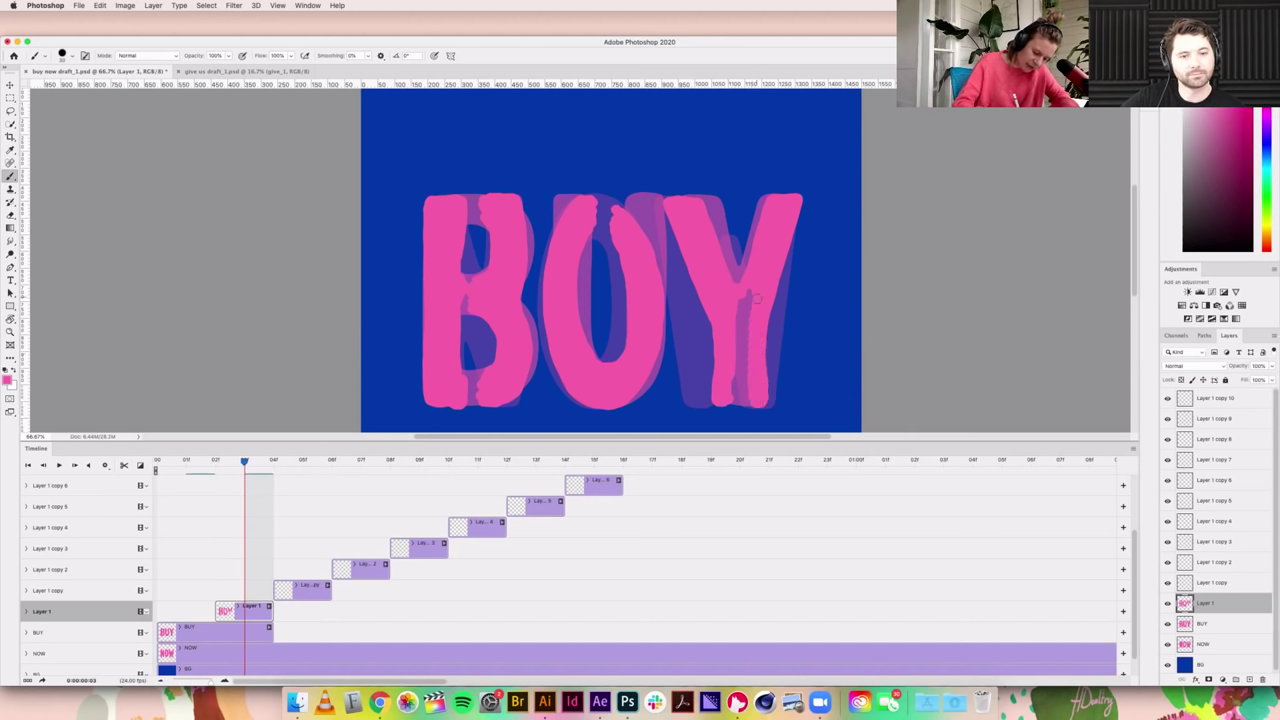
pyautogui.moveTo(715, 313)
pyautogui.mouseDown()
pyautogui.moveTo(740, 322)
pyautogui.moveTo(747, 310)
pyautogui.mouseUp()
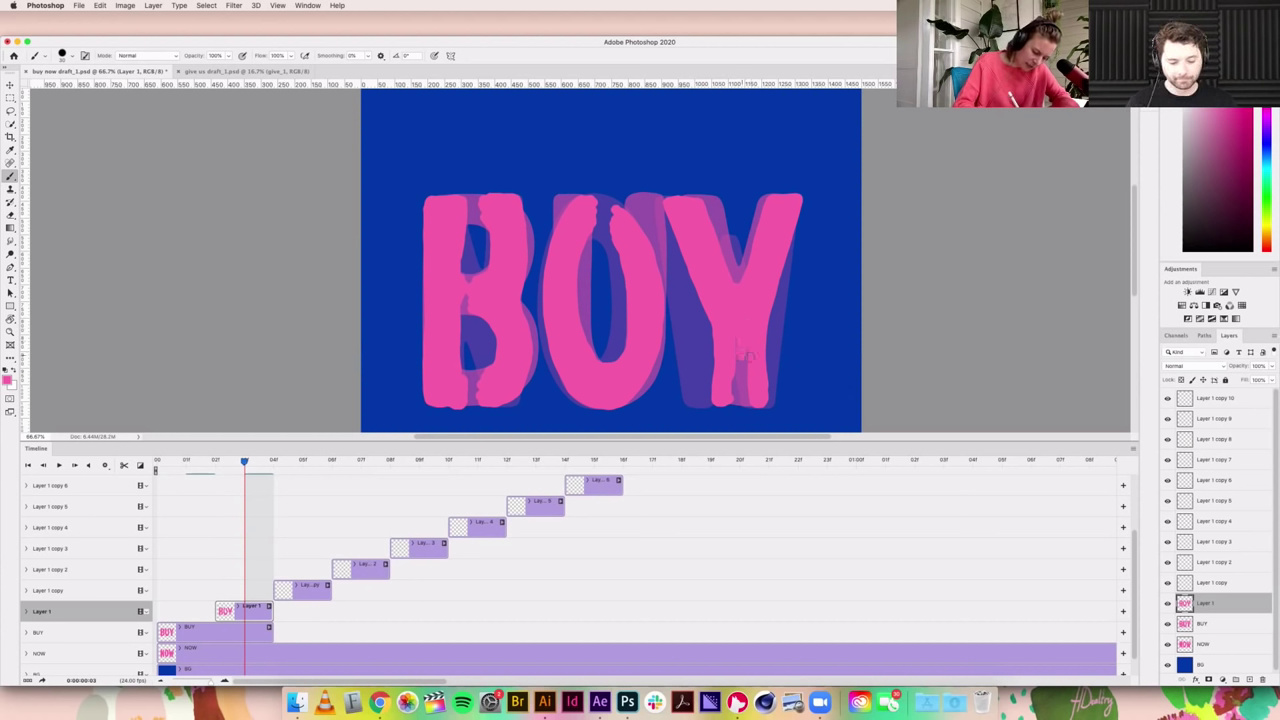
pyautogui.moveTo(692, 202); pyautogui.dragTo(740, 293)
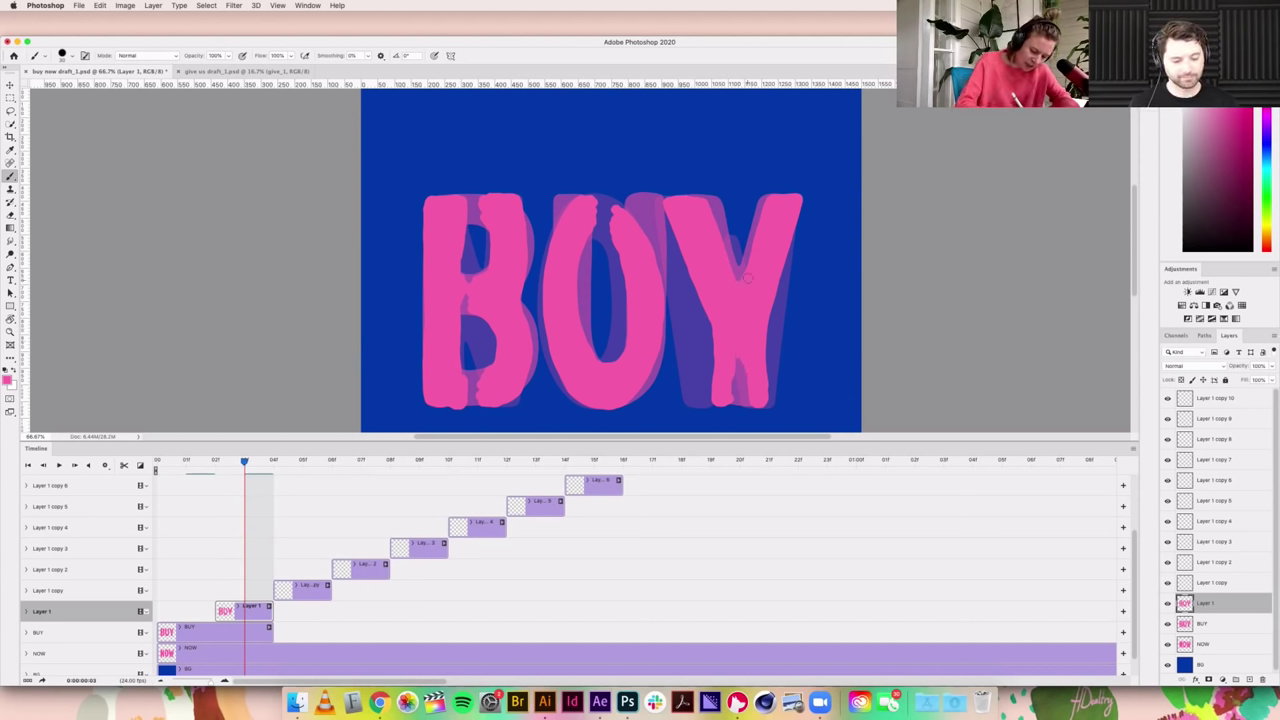
pyautogui.hscroll(-2, 765, 330)
pyautogui.moveTo(780, 268); pyautogui.dragTo(787, 263)
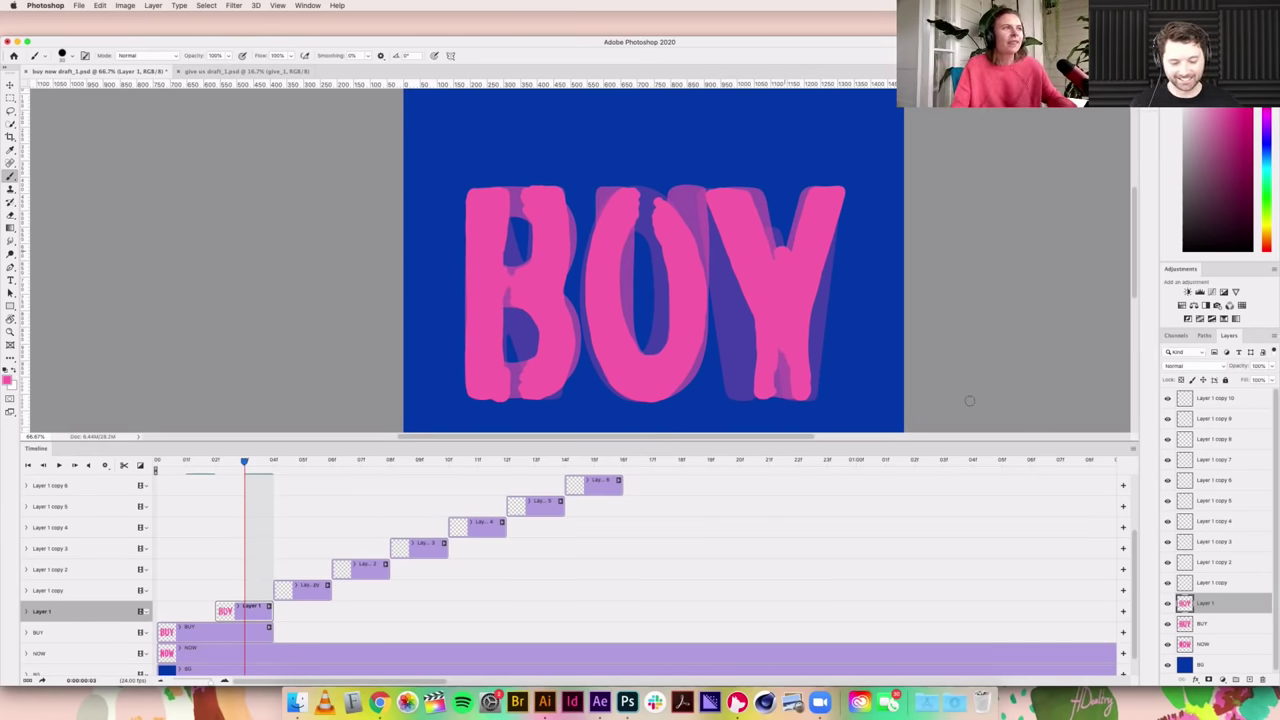
# Step: Hide the BUY layer and rename Layer 1 as morph_1
pyautogui.click(1168, 625)
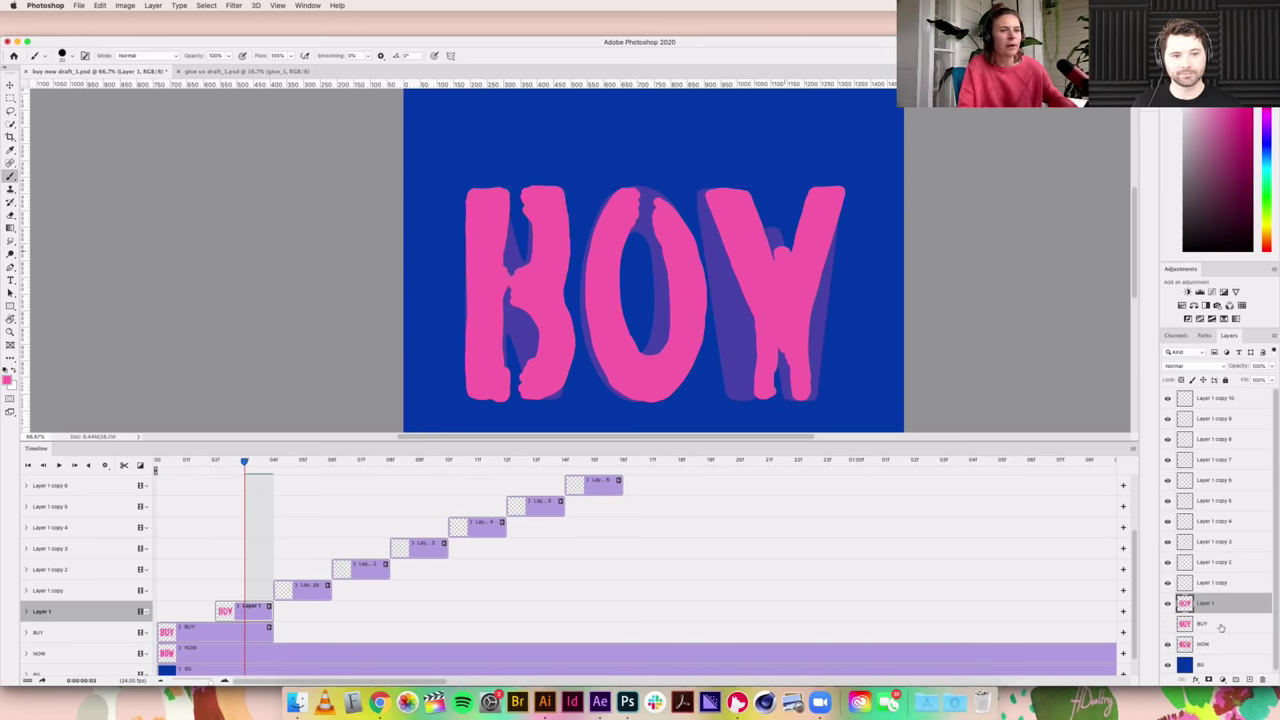
pyautogui.click(1212, 643)
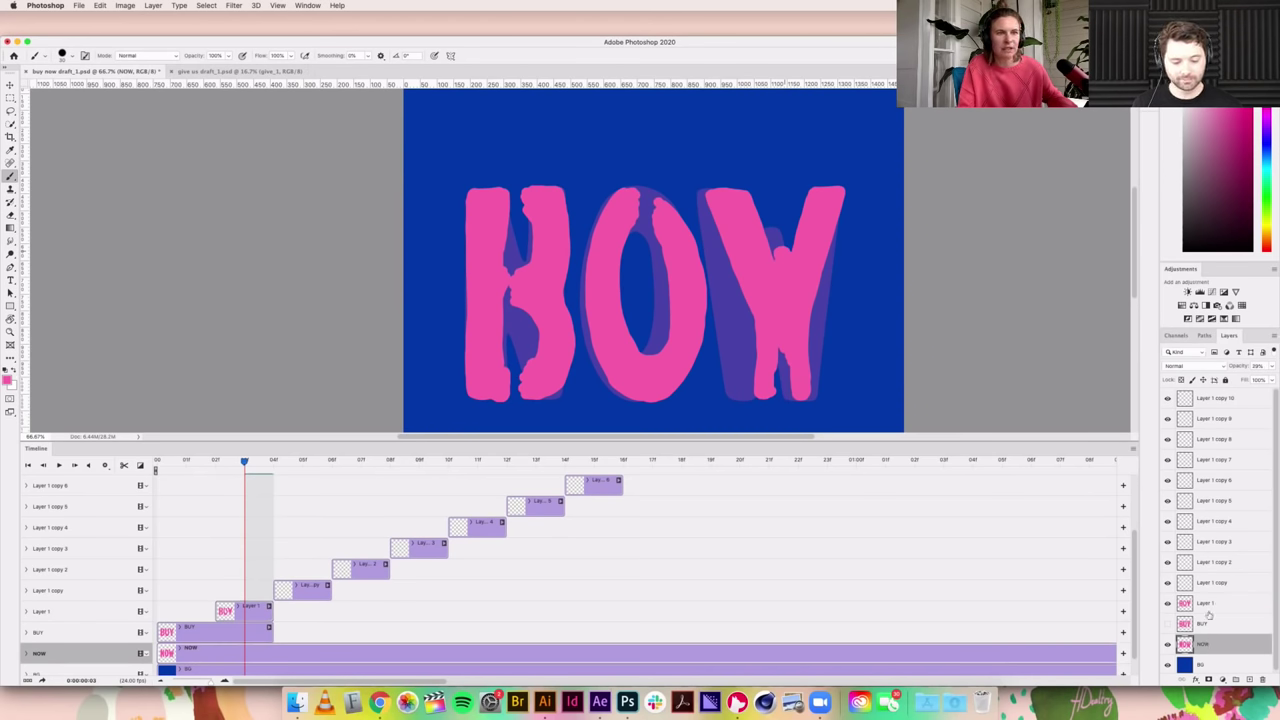
pyautogui.click(1205, 604)
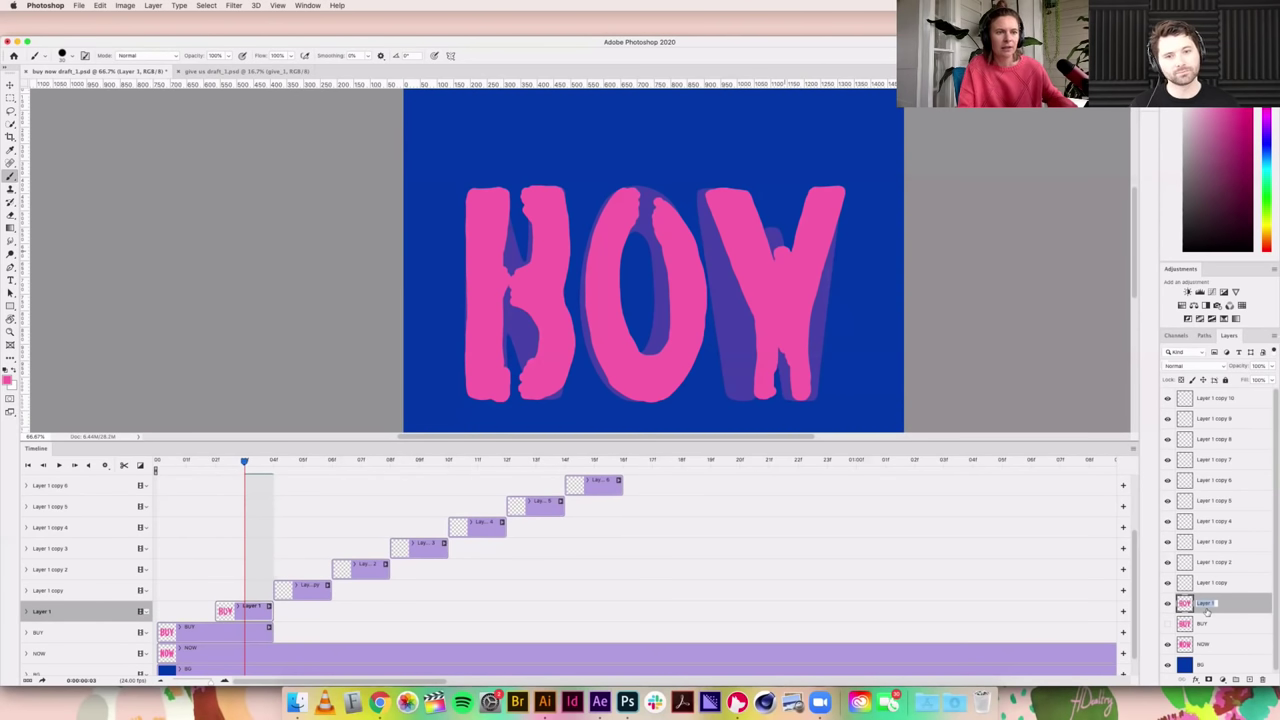
pyautogui.doubleClick(1205, 604)
pyautogui.write('morph_1')
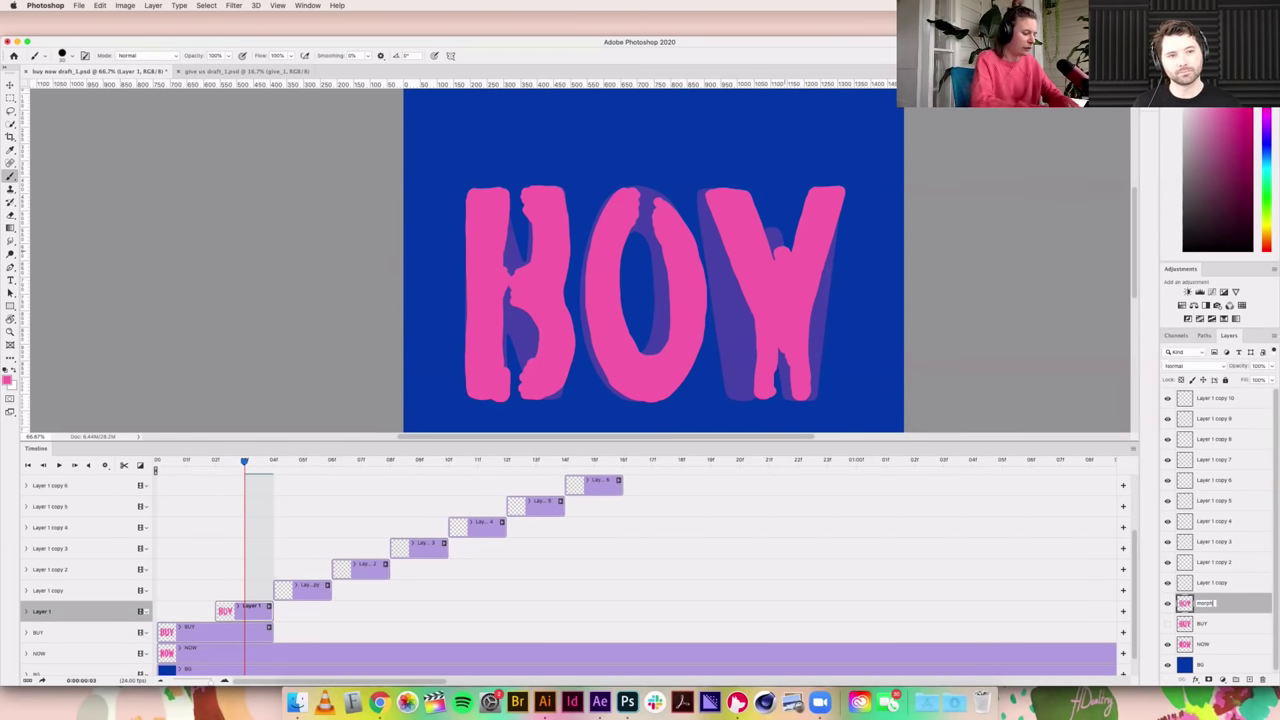
pyautogui.press('Return')
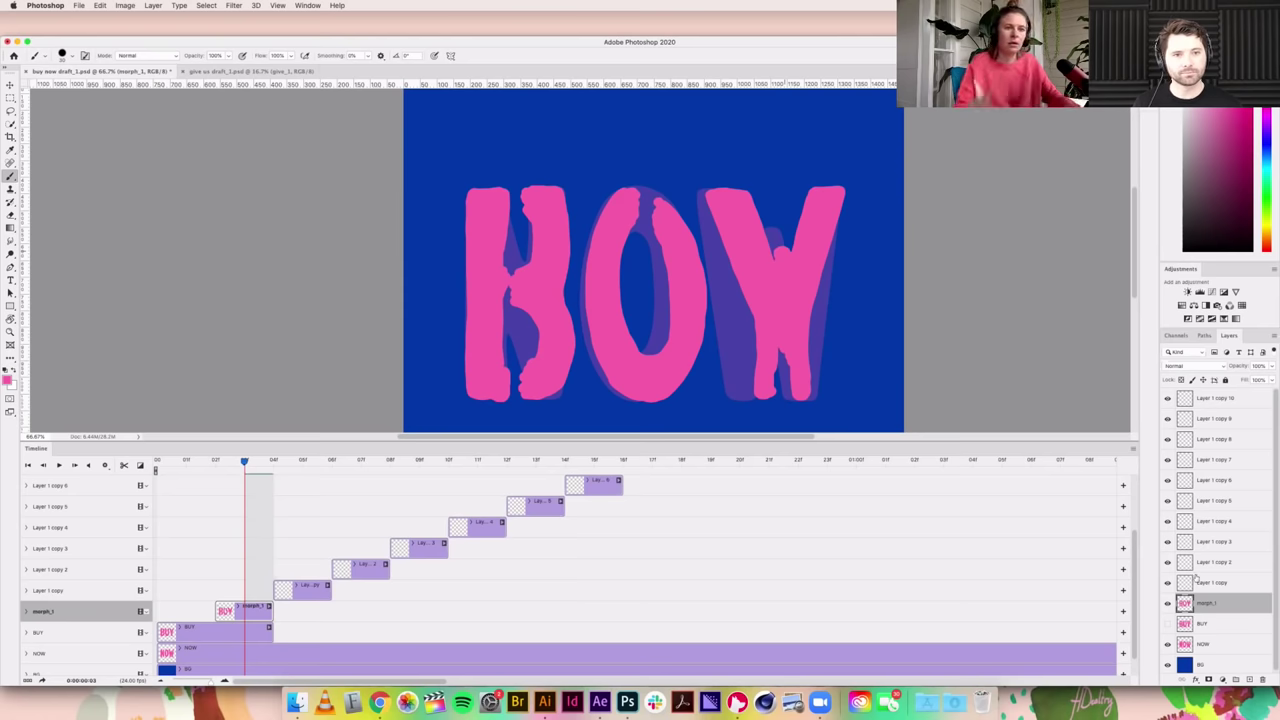
# Step: Rename the Layer 1 copy layer as morph_2
pyautogui.doubleClick(1212, 583)
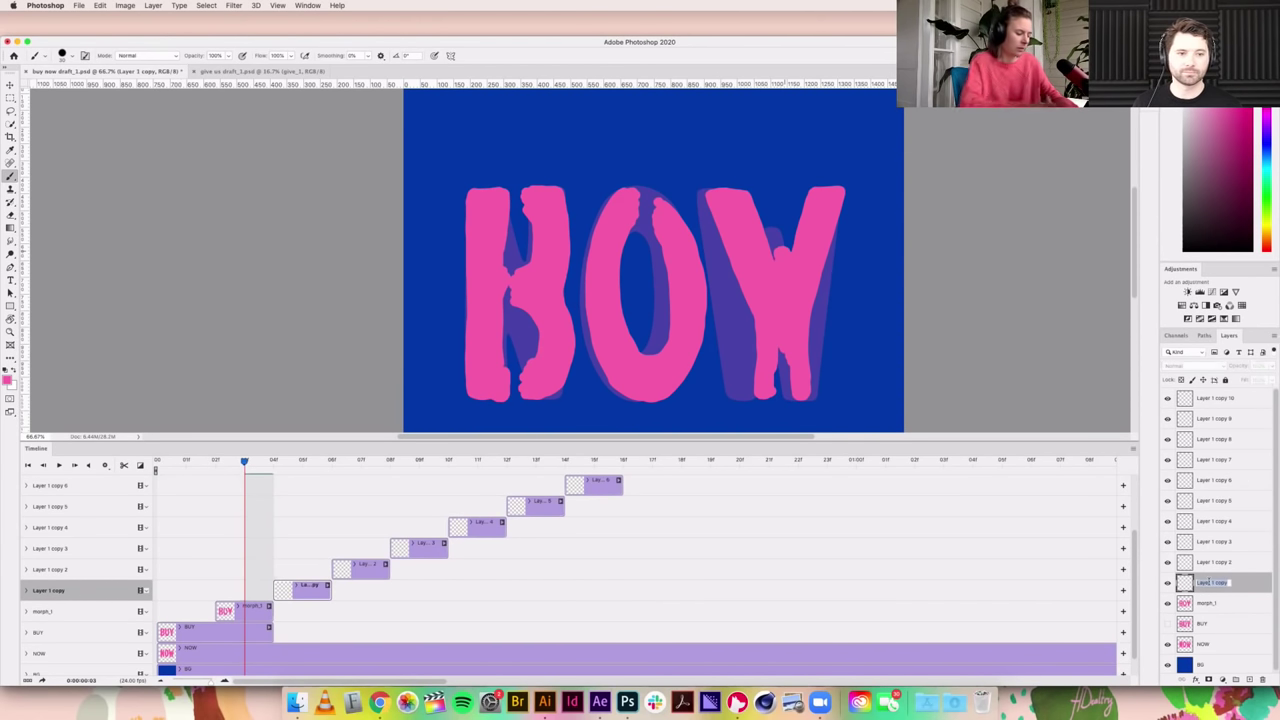
pyautogui.write('morph_2')
pyautogui.press('Return')
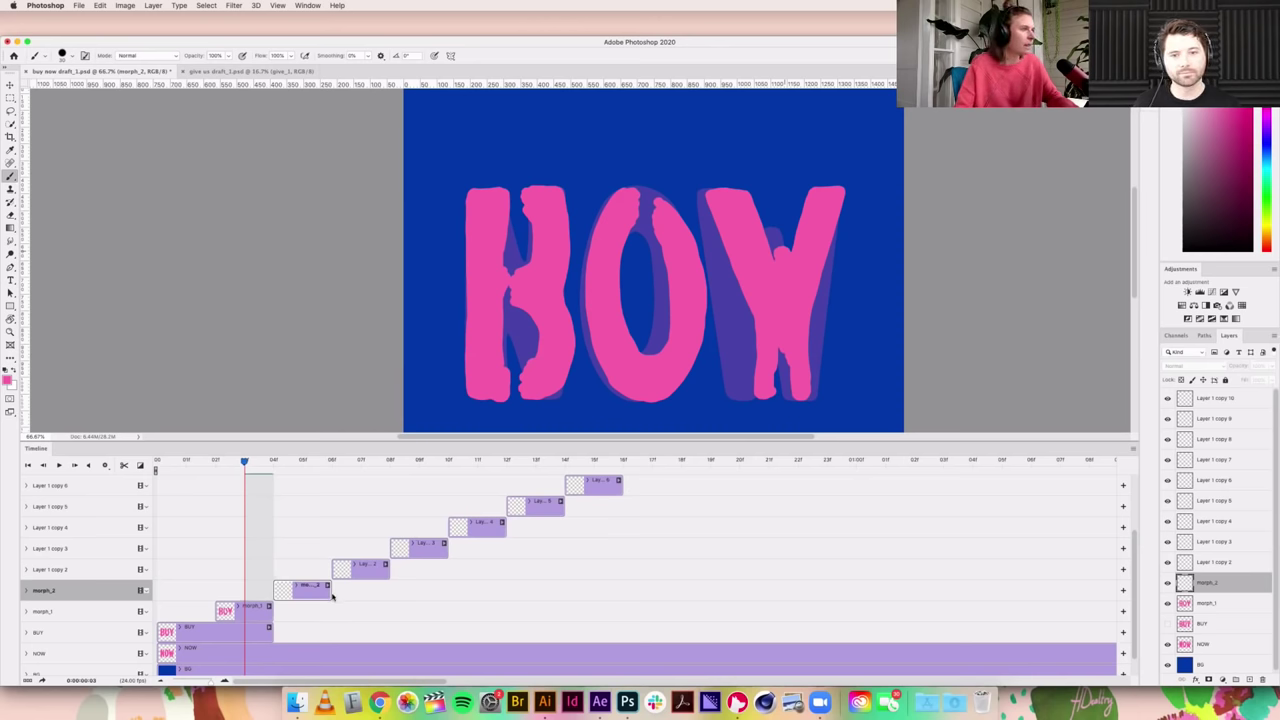
# Step: Enable onion skins for the timeline and hide the blue BG layer
pyautogui.click(1133, 449)
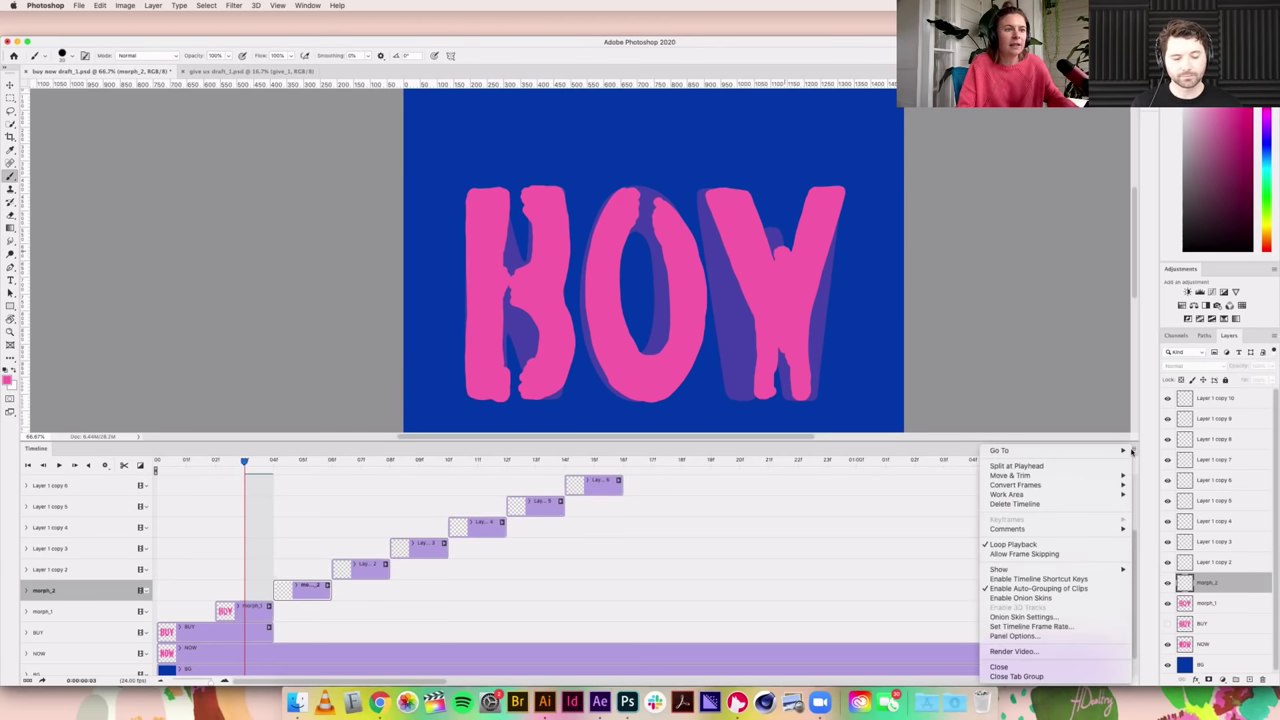
pyautogui.click(1061, 599)
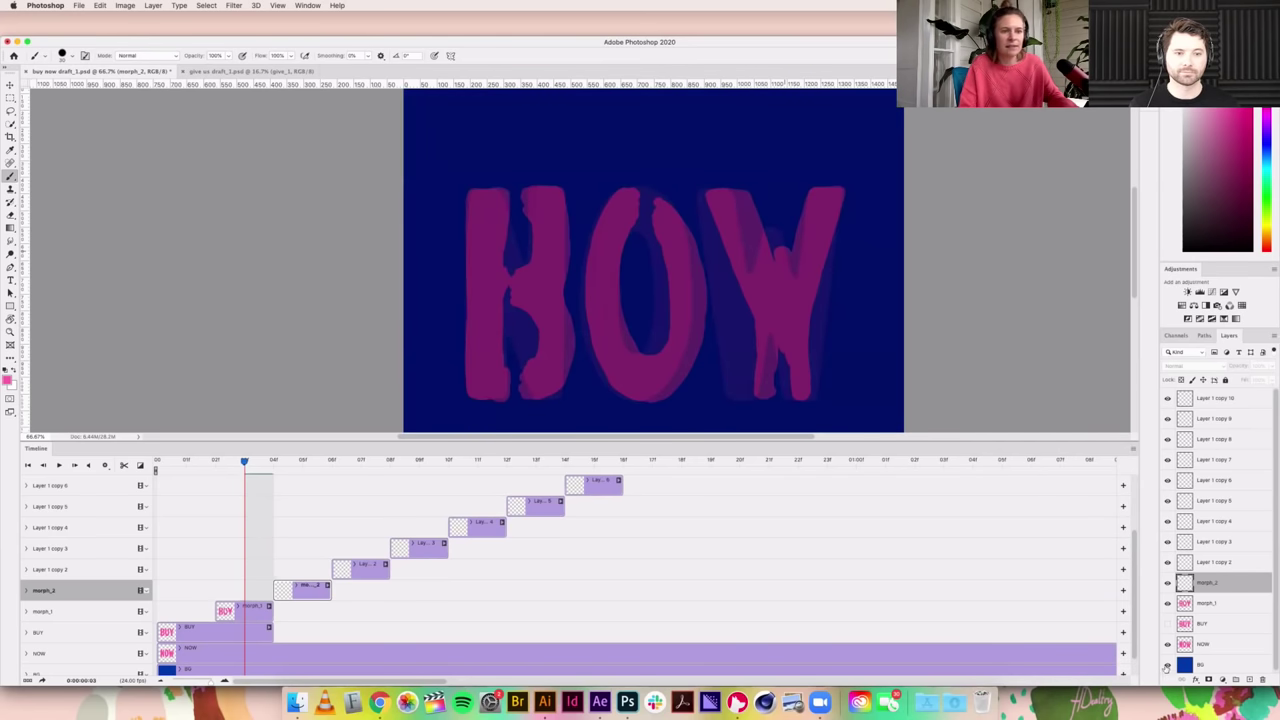
pyautogui.click(1166, 665)
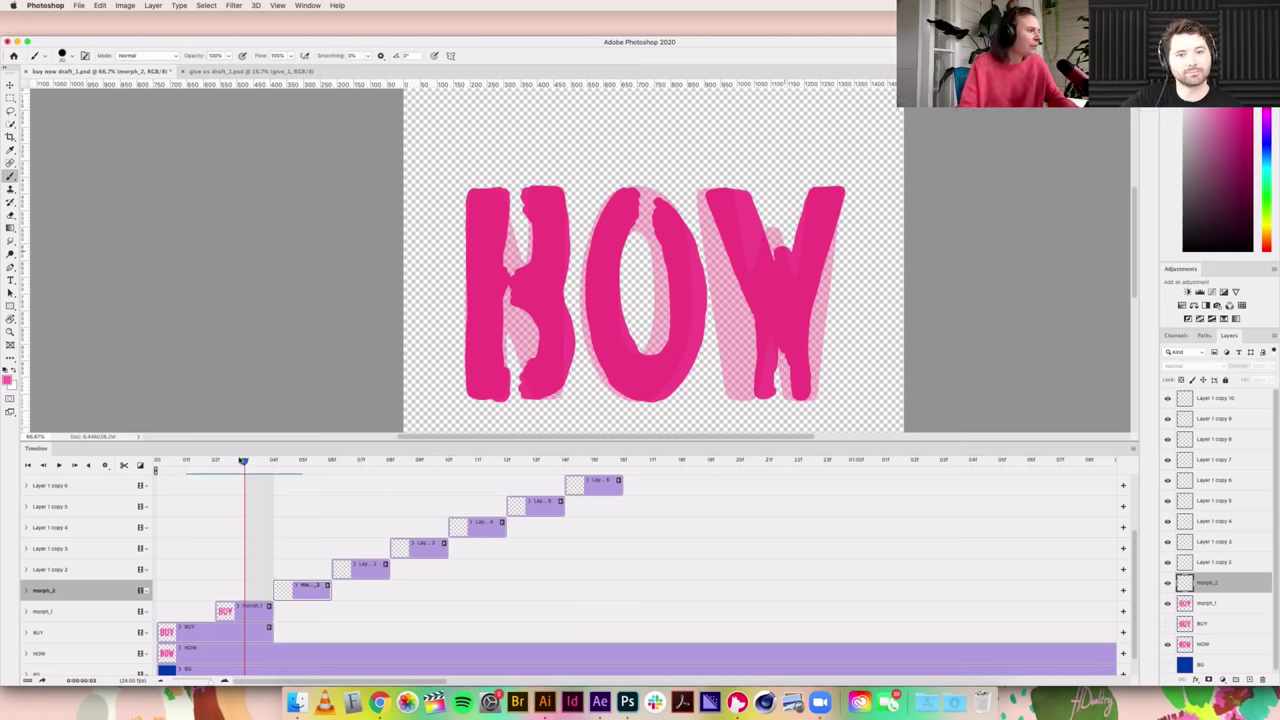
# Step: Move the playhead to frame 4 and set the NOW layer's opacity to just over 20%
pyautogui.moveTo(268, 463)
pyautogui.mouseDown()
pyautogui.moveTo(302, 466)
pyautogui.moveTo(291, 470)
pyautogui.mouseUp()
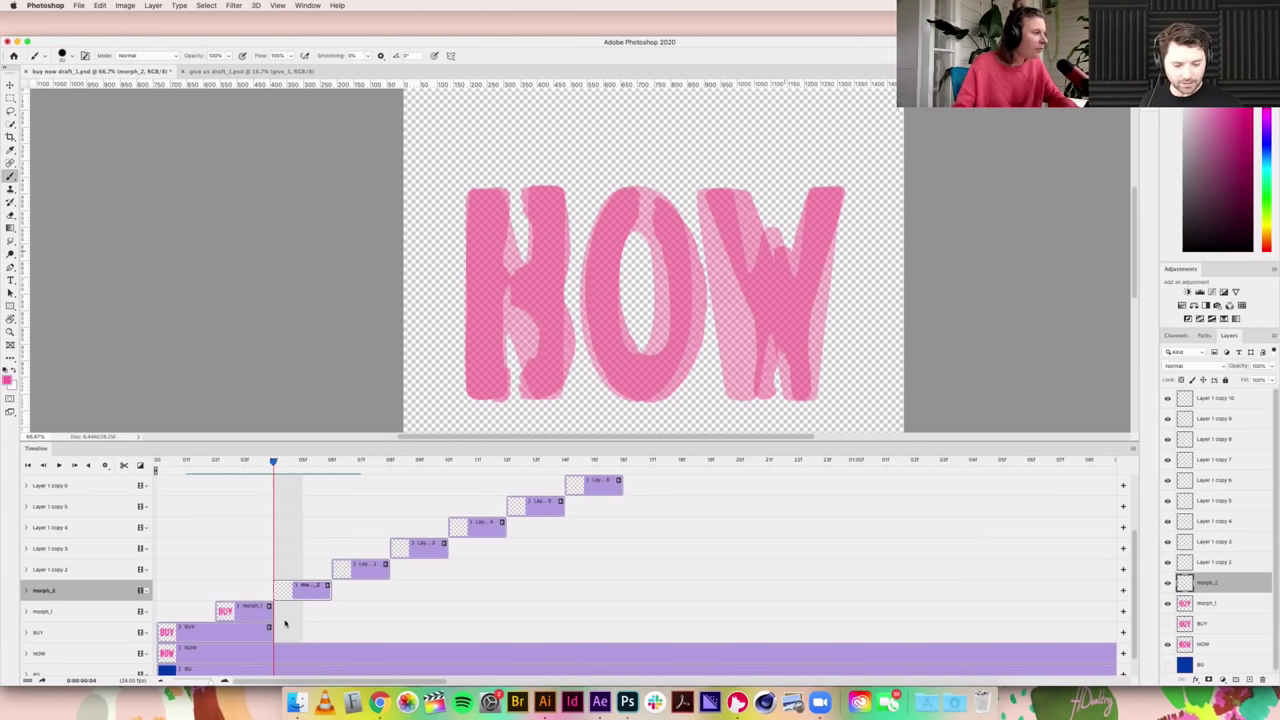
pyautogui.click(251, 652)
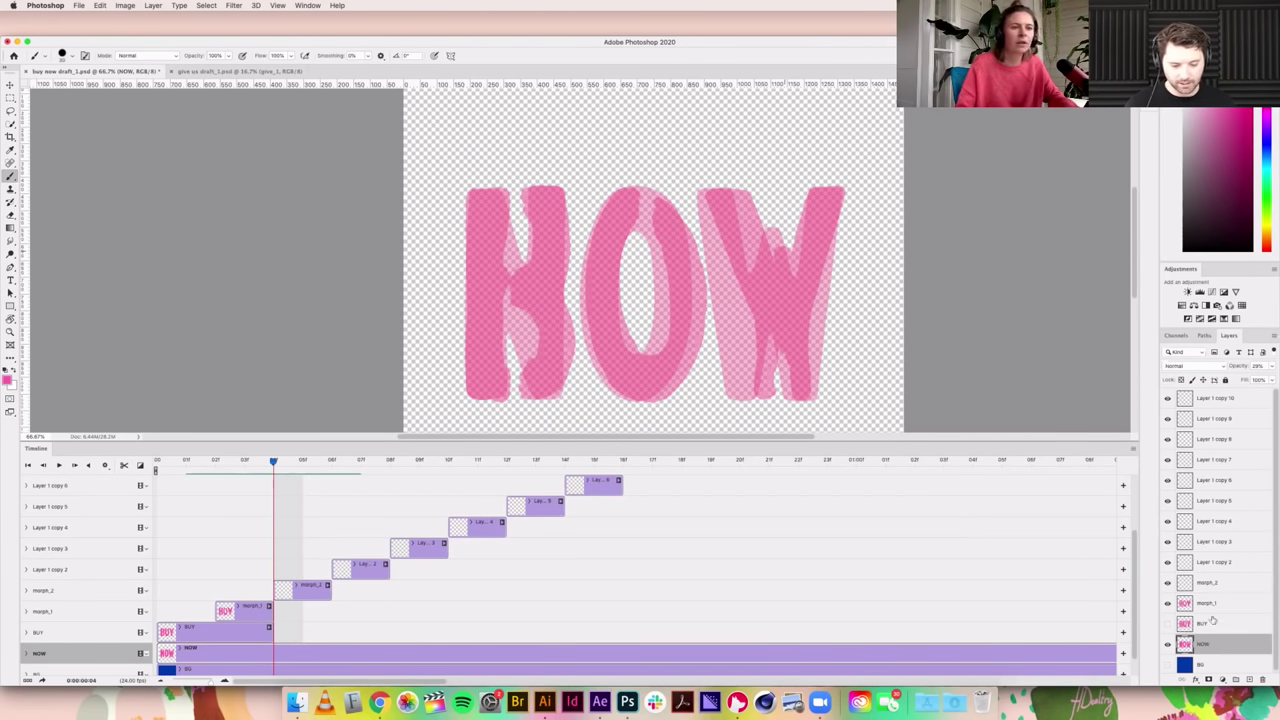
pyautogui.click(1272, 368)
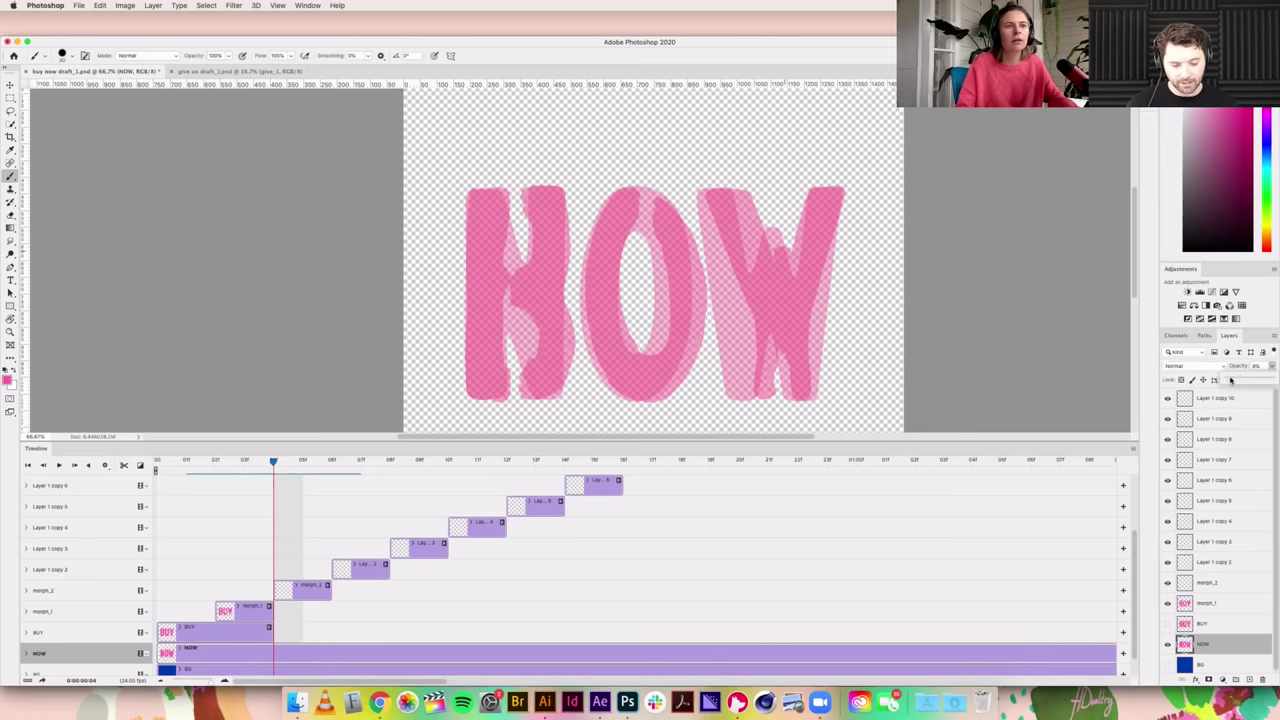
pyautogui.moveTo(1231, 380); pyautogui.dragTo(1233, 381)
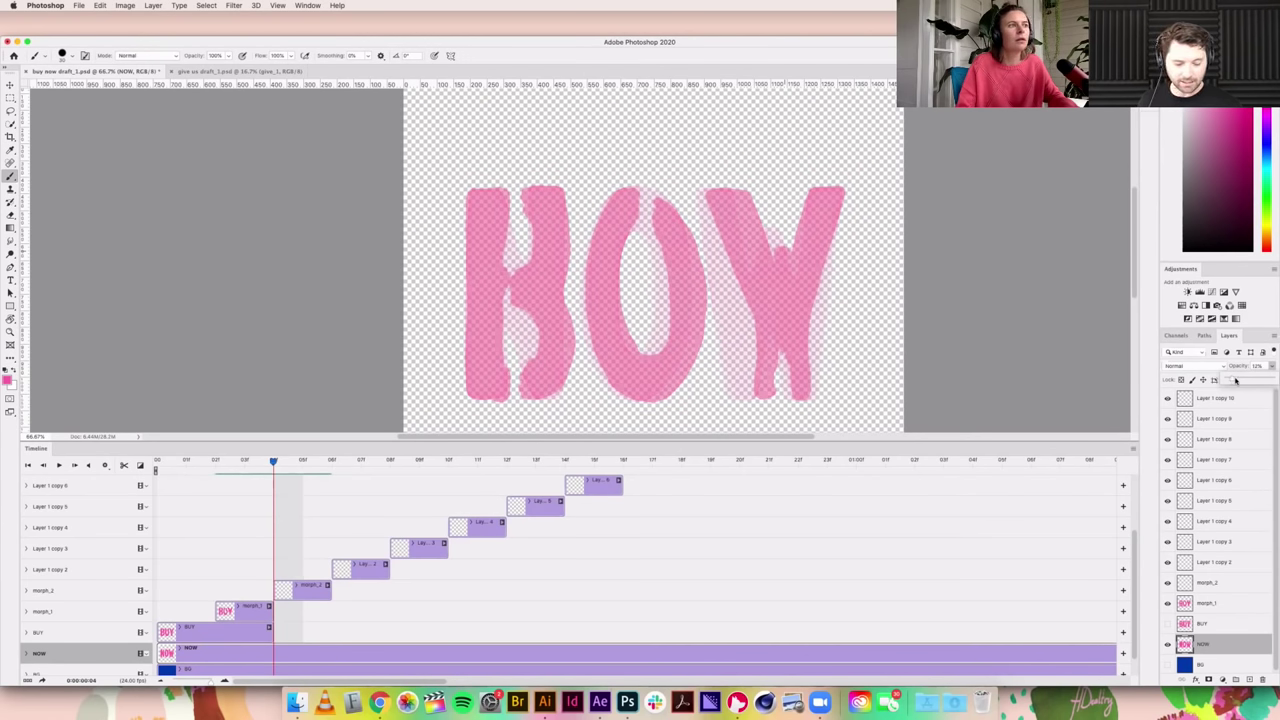
pyautogui.moveTo(1236, 380); pyautogui.dragTo(1236, 380)
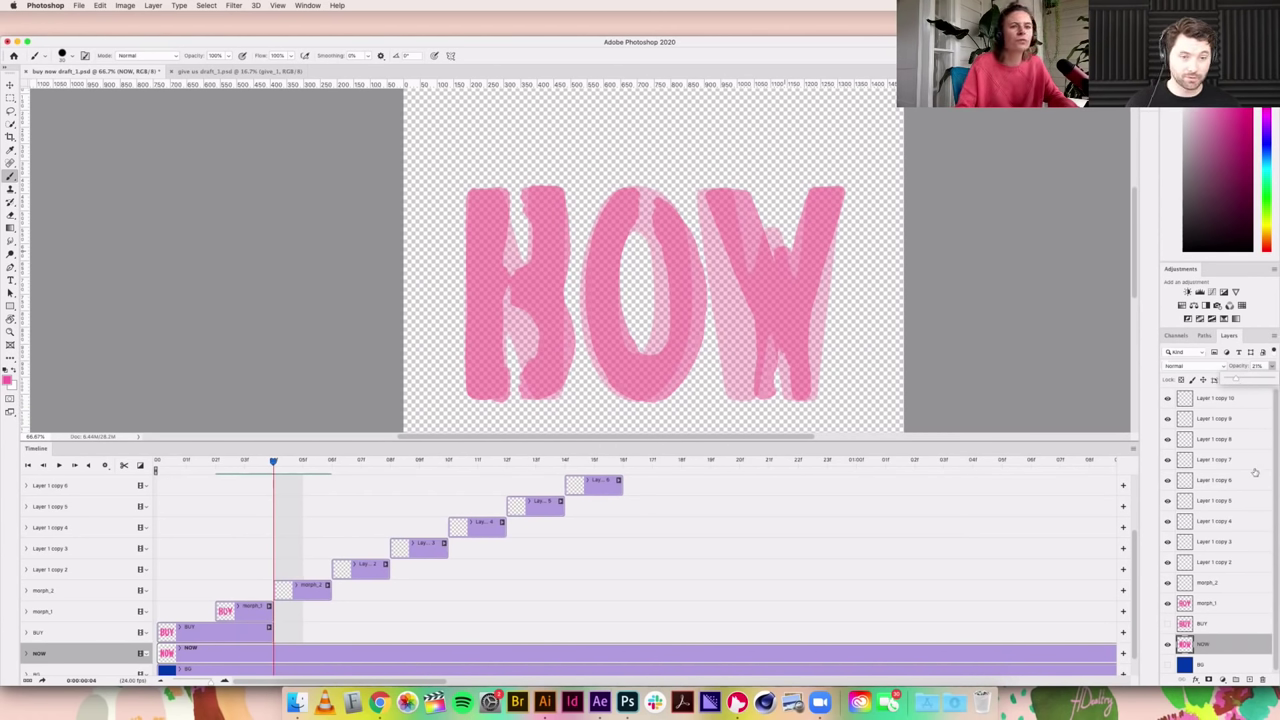
# Step: Show the BUY and blue BG layers and turn off the timeline's onion skins
pyautogui.click(1167, 623)
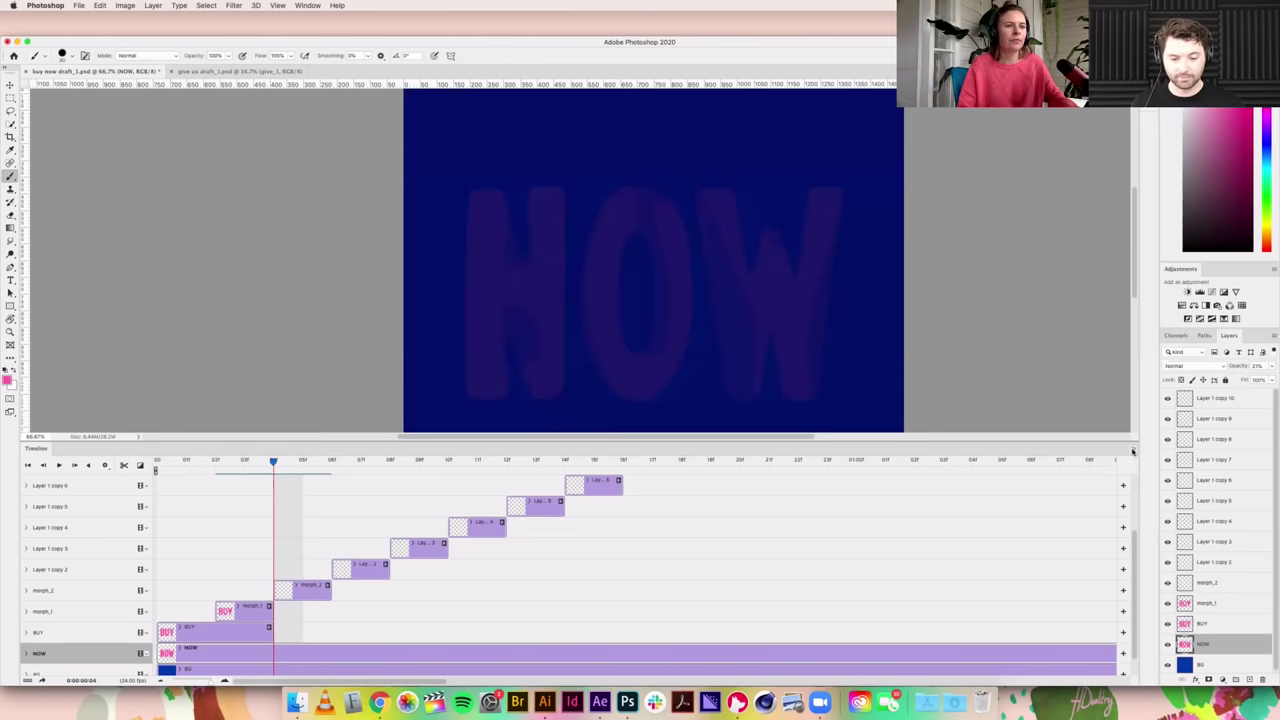
pyautogui.click(1133, 449)
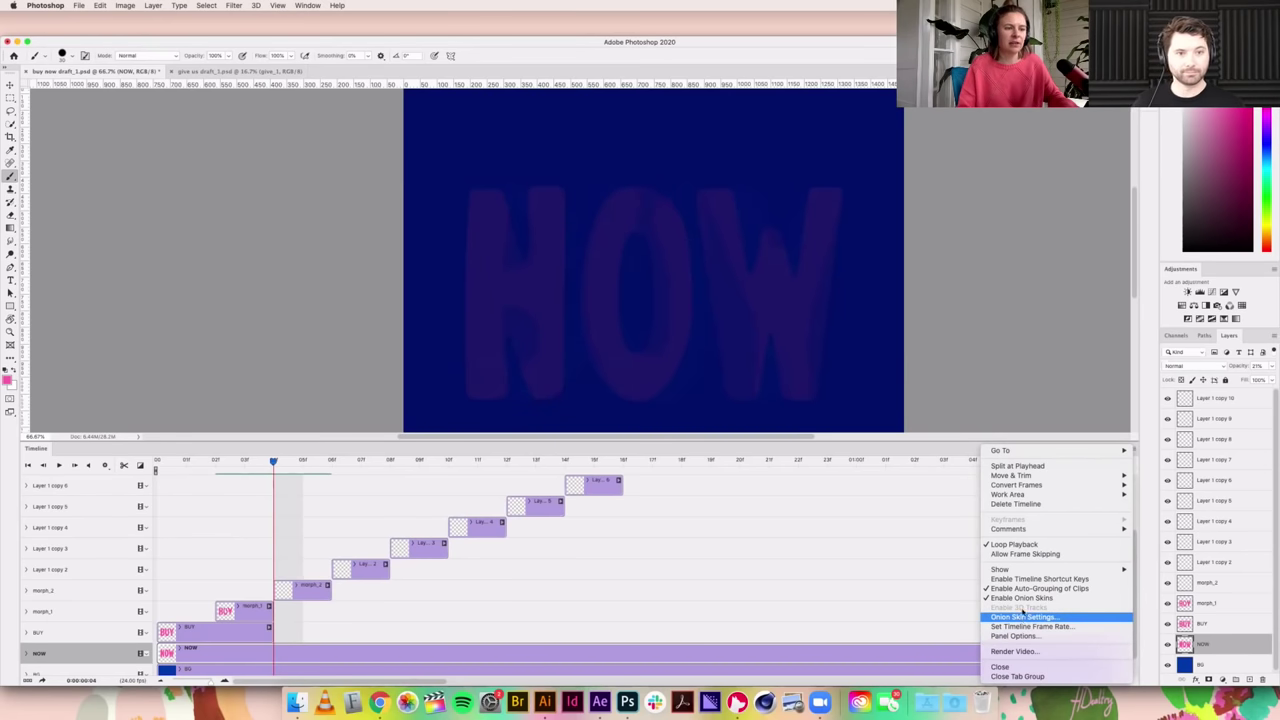
pyautogui.click(1020, 598)
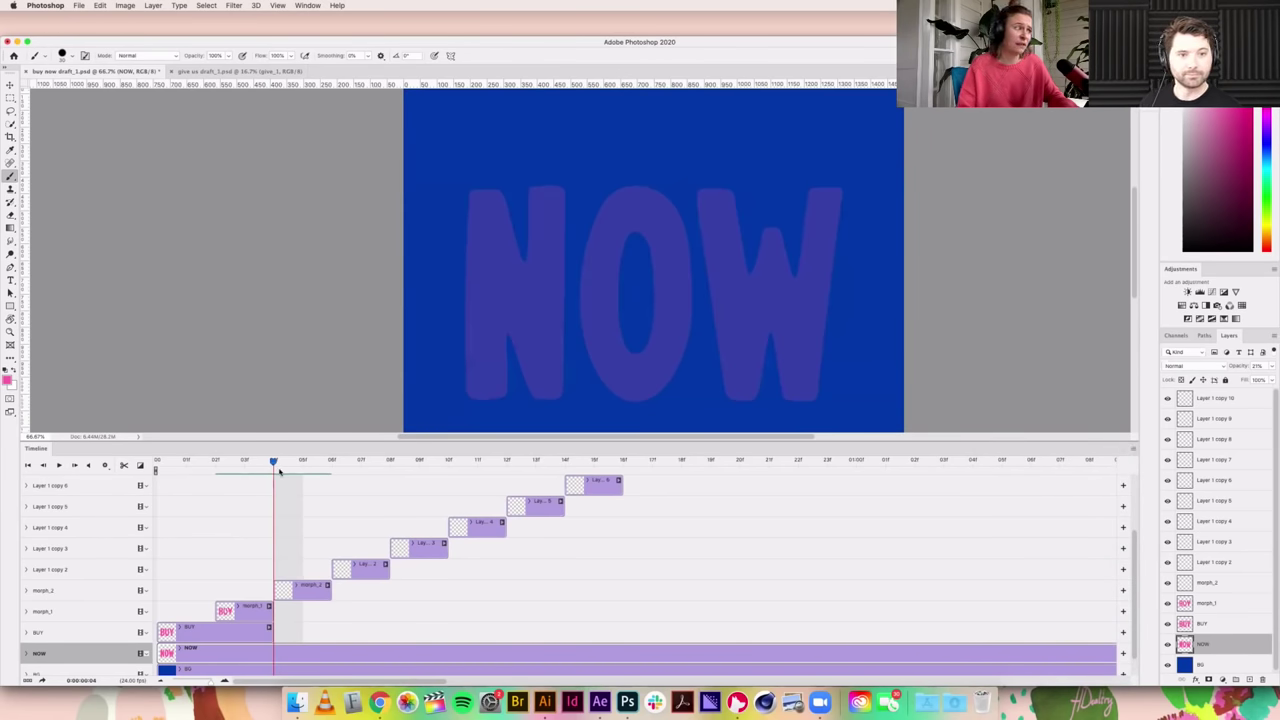
# Step: On the morph_1 layer at frame 3, erase the inward-curving tips of the U and repaint them as straighter, upright arms
pyautogui.moveTo(273, 464); pyautogui.dragTo(245, 467)
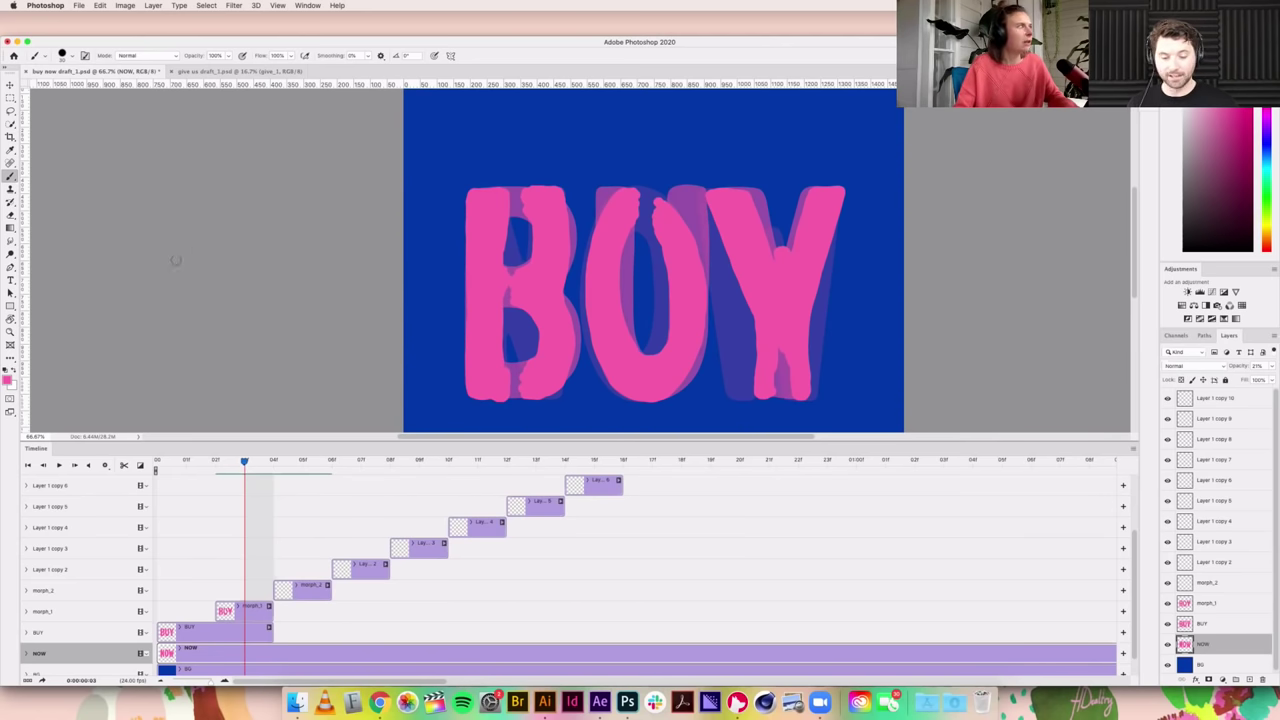
pyautogui.click(268, 607)
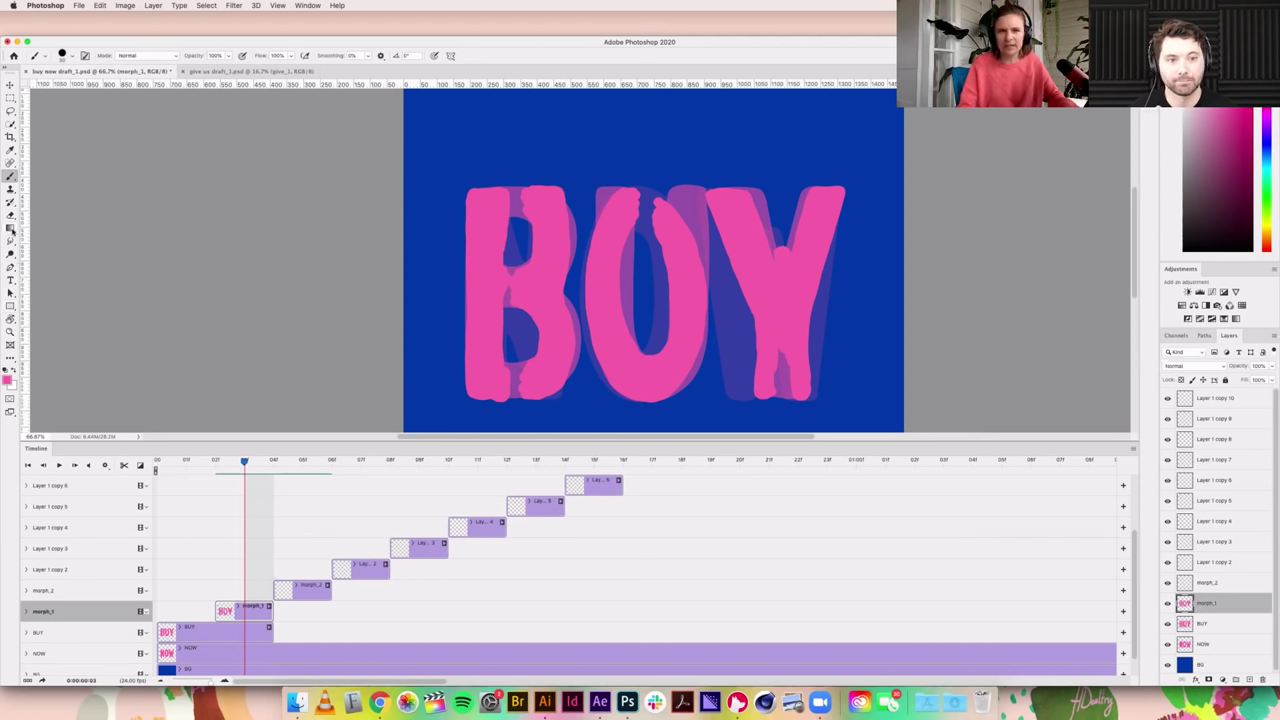
pyautogui.click(10, 216)
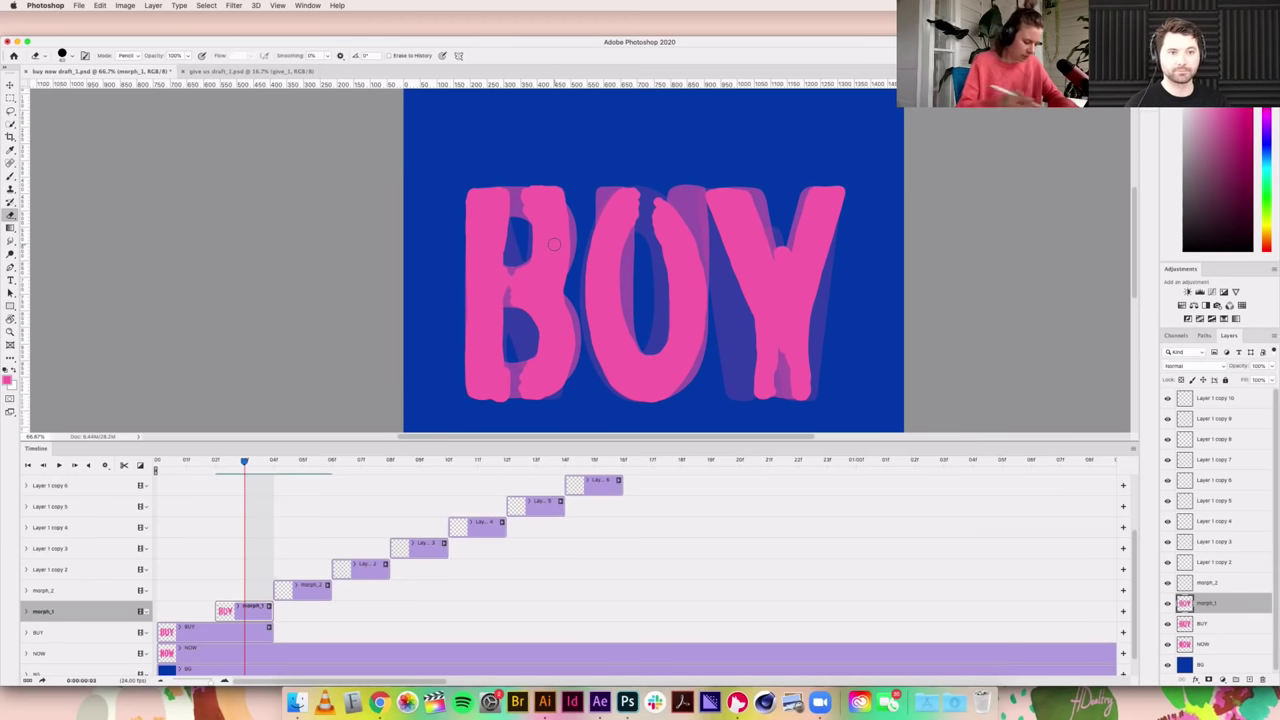
pyautogui.moveTo(624, 190)
pyautogui.mouseDown()
pyautogui.moveTo(608, 260)
pyautogui.moveTo(663, 245)
pyautogui.moveTo(682, 260)
pyautogui.moveTo(670, 280)
pyautogui.mouseUp()
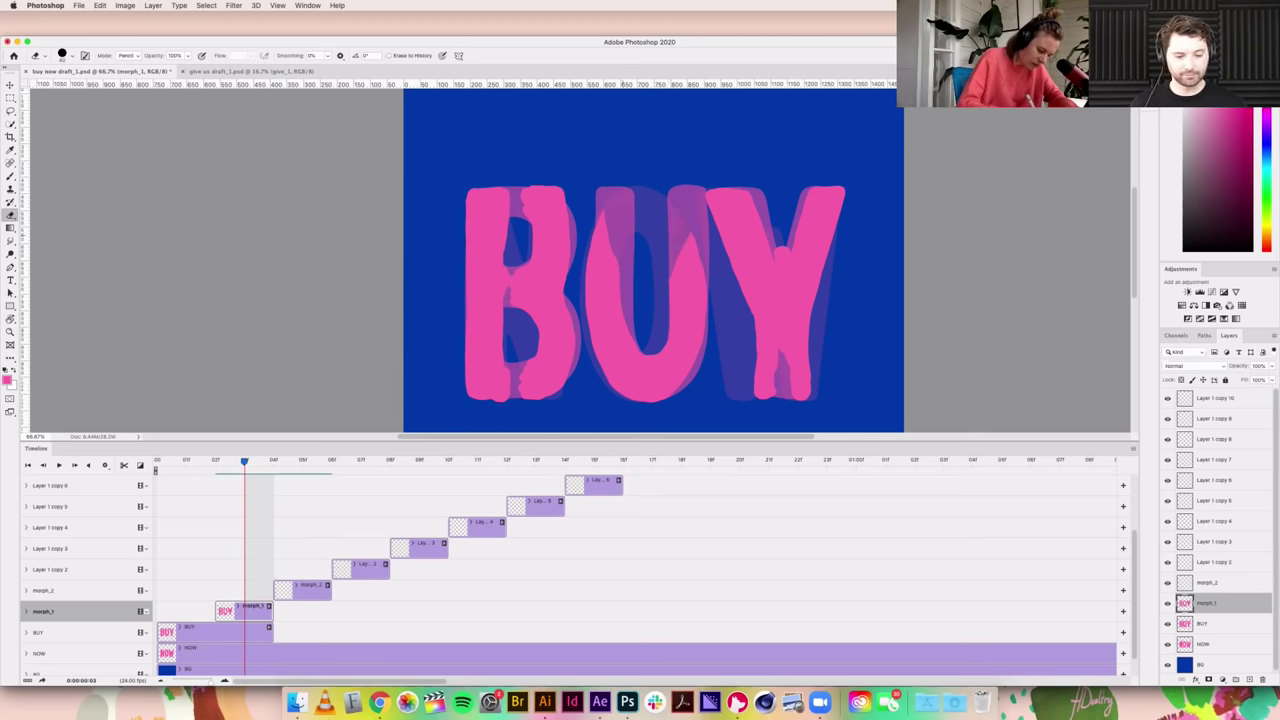
pyautogui.press('b')
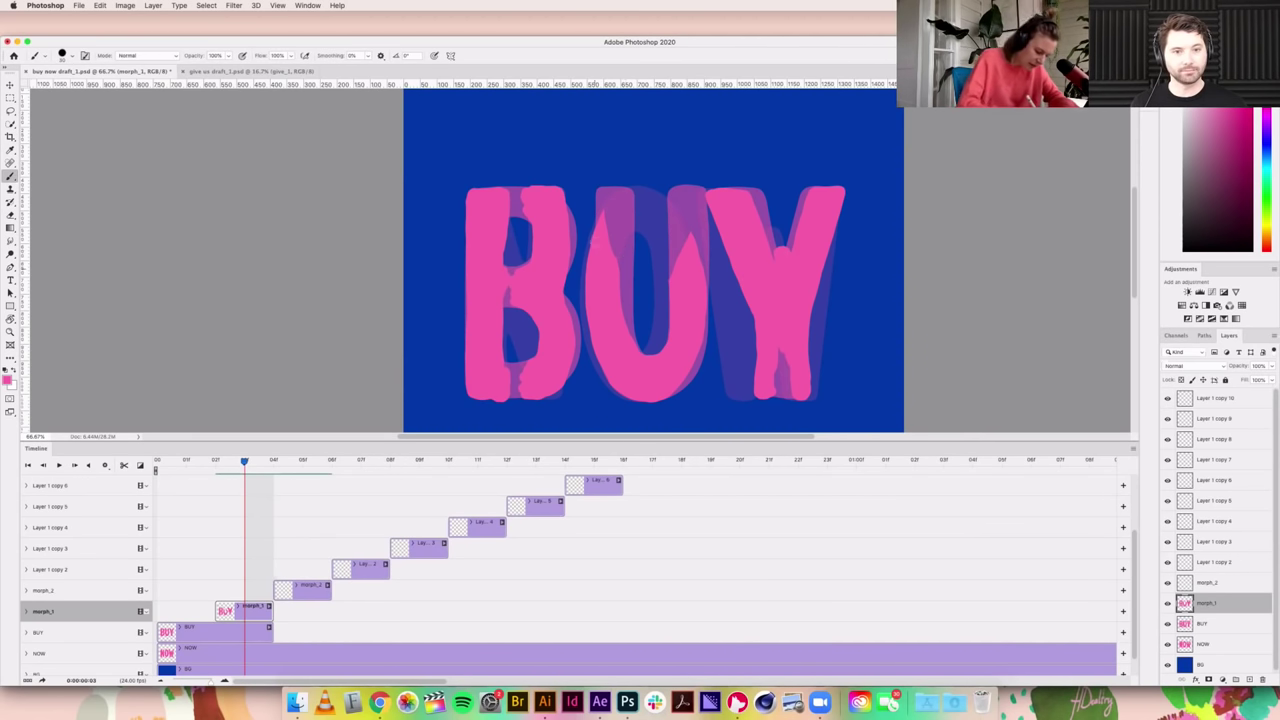
pyautogui.moveTo(594, 202); pyautogui.dragTo(590, 255)
pyautogui.moveTo(602, 194)
pyautogui.mouseDown()
pyautogui.moveTo(622, 206)
pyautogui.moveTo(618, 255)
pyautogui.moveTo(607, 204)
pyautogui.mouseUp()
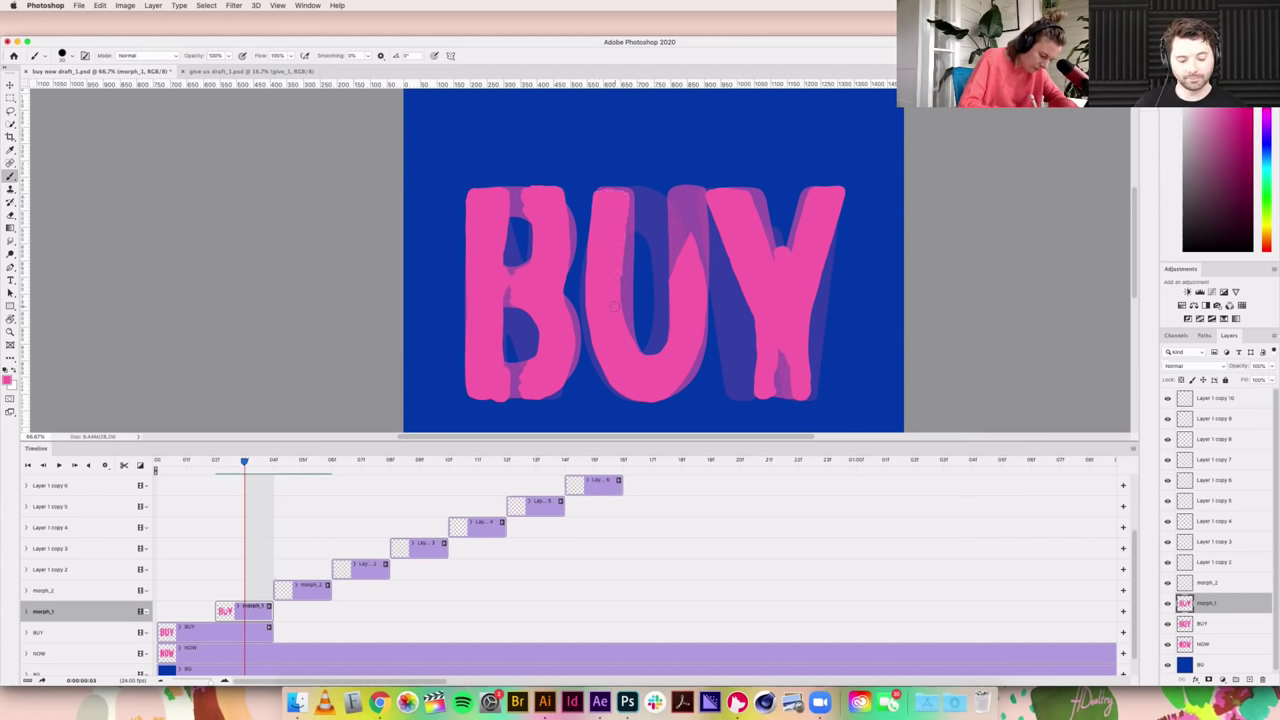
pyautogui.moveTo(667, 194)
pyautogui.mouseDown()
pyautogui.moveTo(675, 271)
pyautogui.moveTo(666, 196)
pyautogui.moveTo(688, 190)
pyautogui.moveTo(700, 270)
pyautogui.moveTo(676, 199)
pyautogui.moveTo(684, 242)
pyautogui.mouseUp()
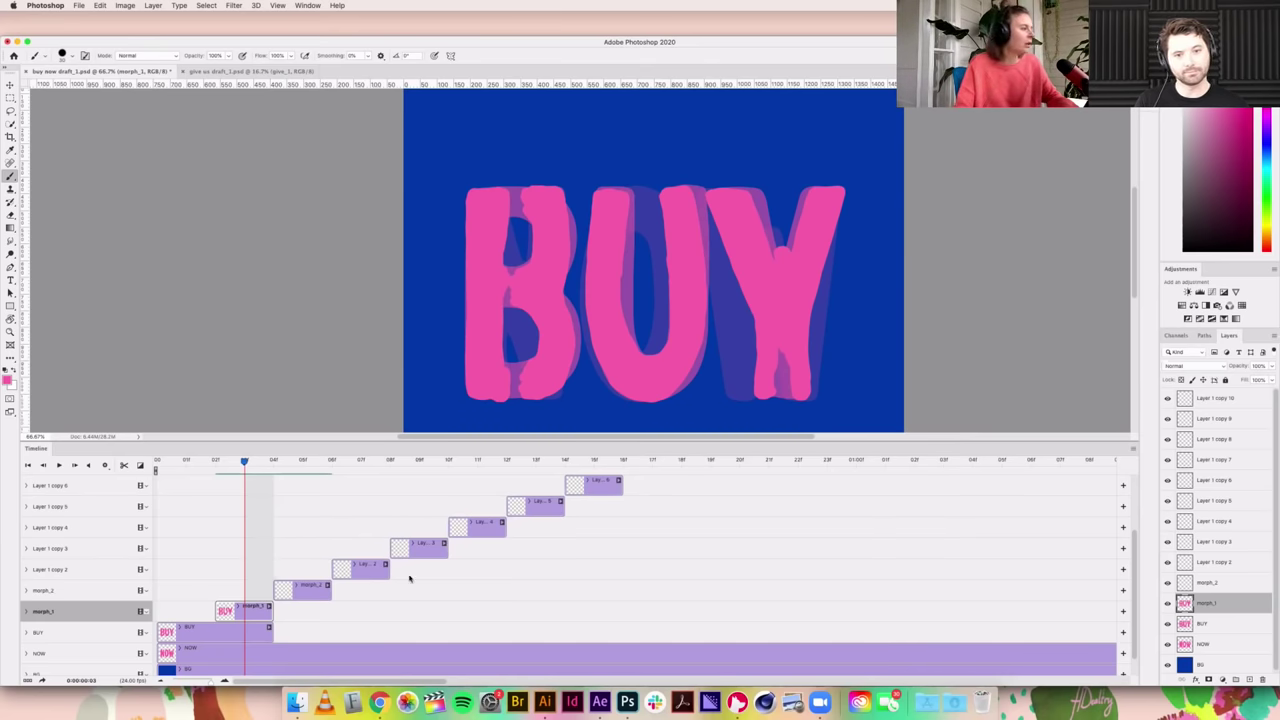
# Step: Move the playhead to frame 5 and select the morph_2 clip for painting
pyautogui.click(303, 461)
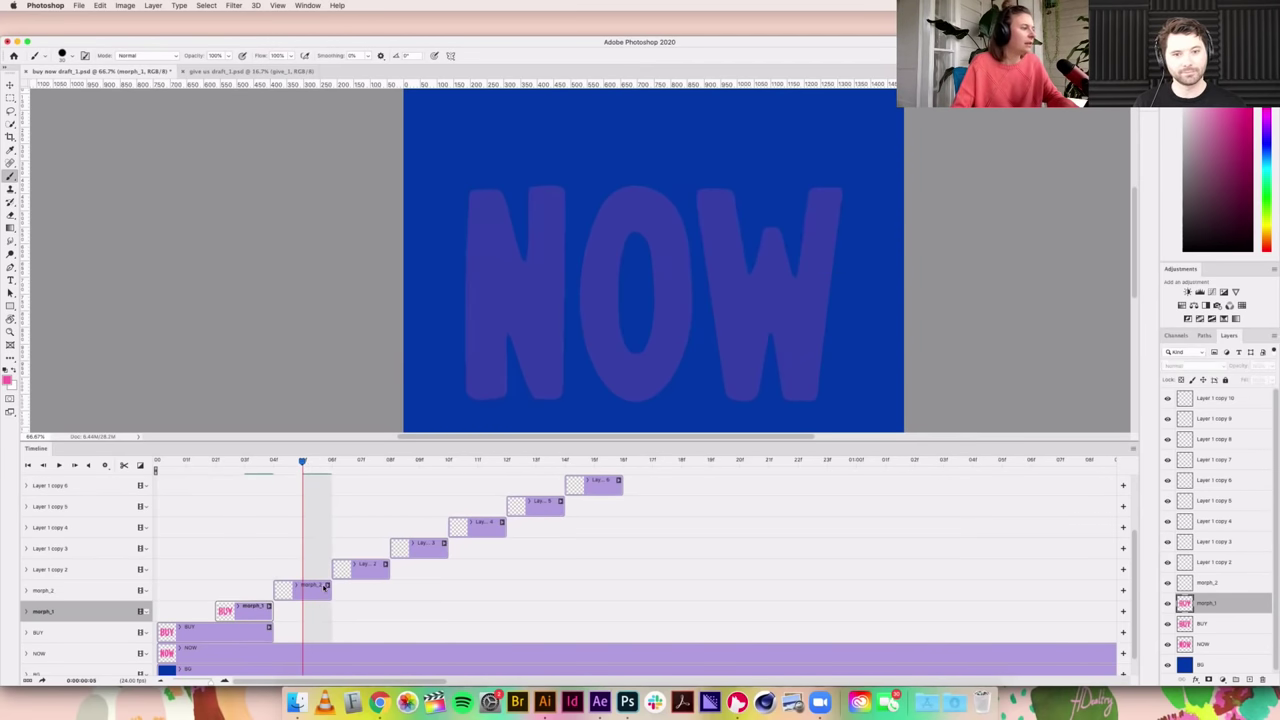
pyautogui.click(326, 587)
pyautogui.click(330, 592)
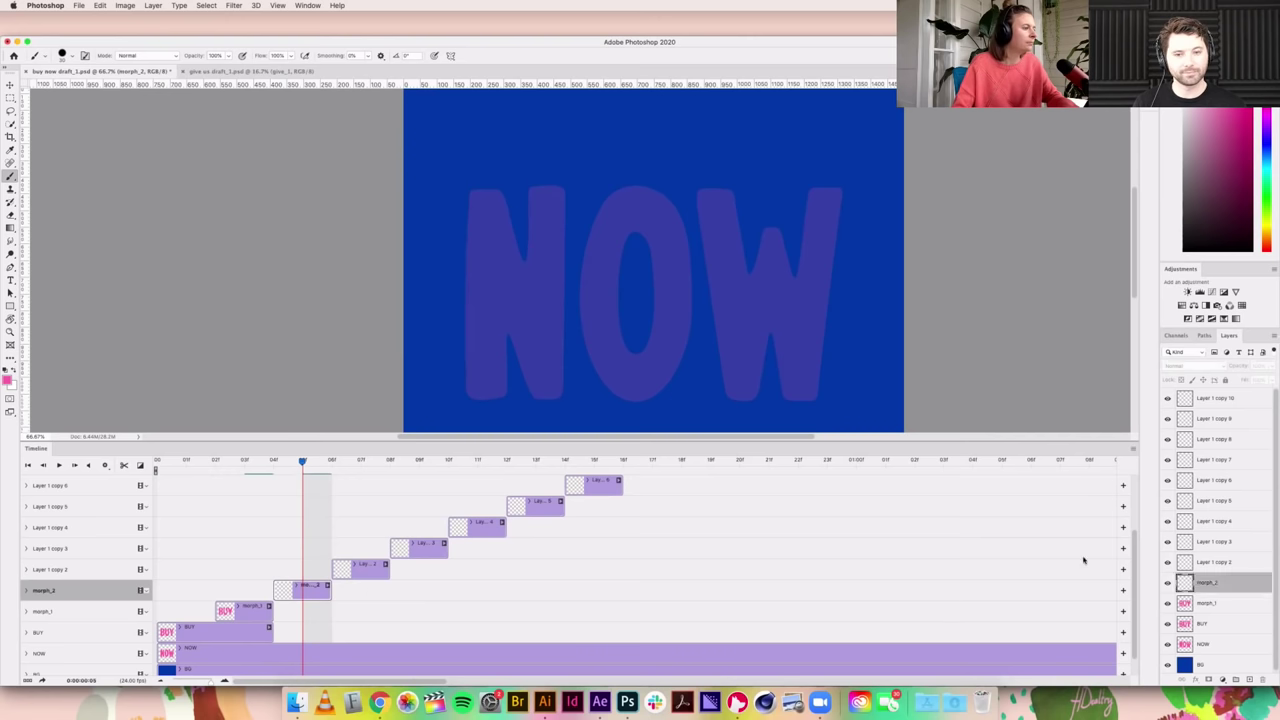
# Step: Try using onion skins with the blue BG layer hidden as the guide for morph_2
pyautogui.click(1133, 450)
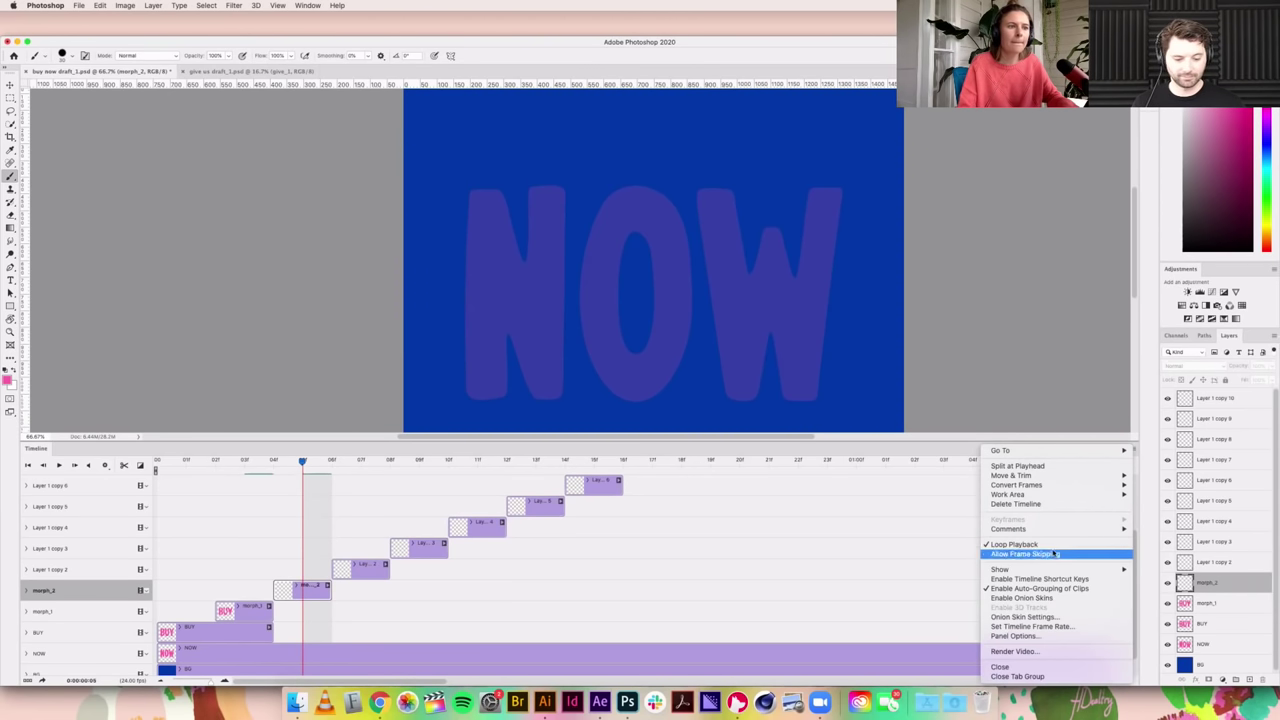
pyautogui.click(1030, 598)
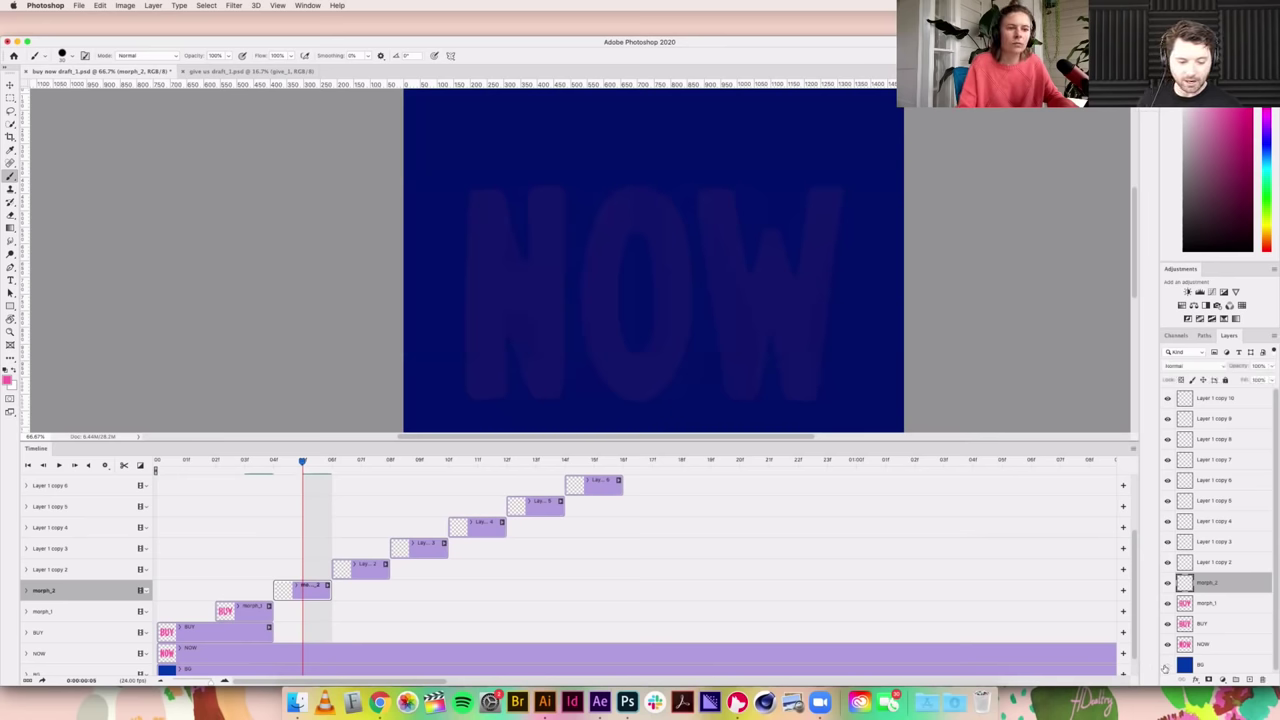
pyautogui.click(1167, 664)
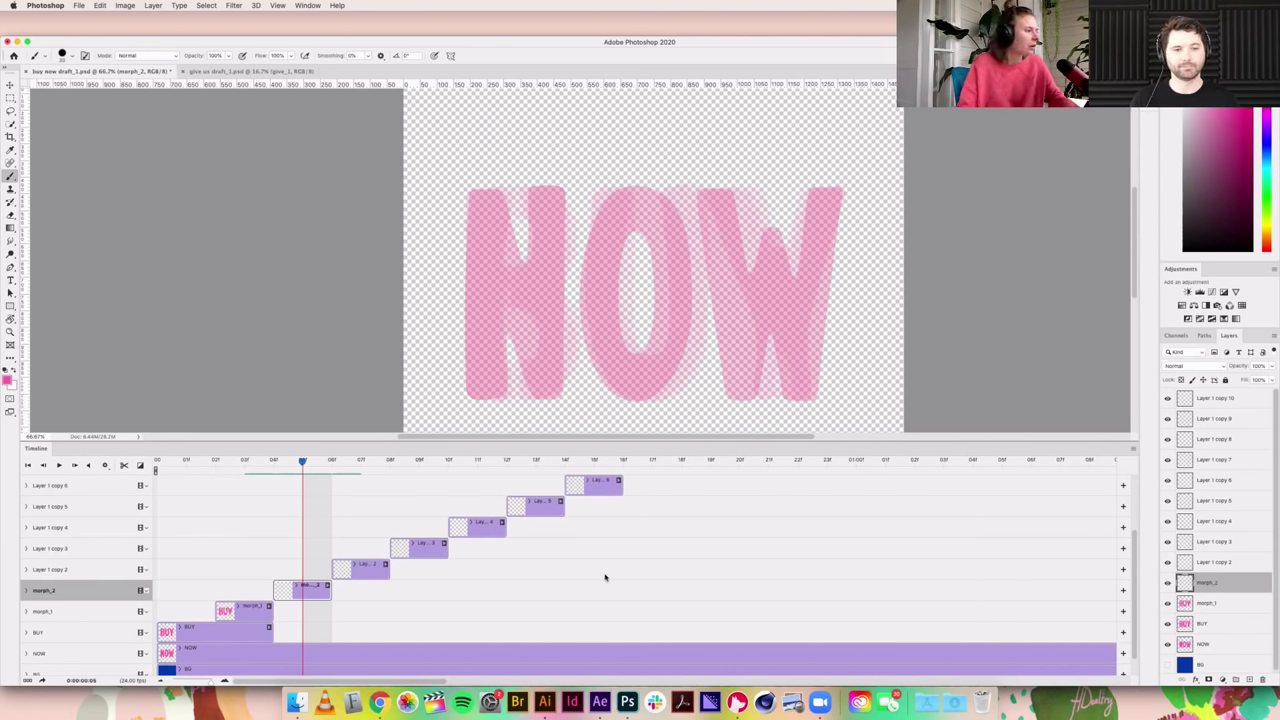
pyautogui.click(1134, 449)
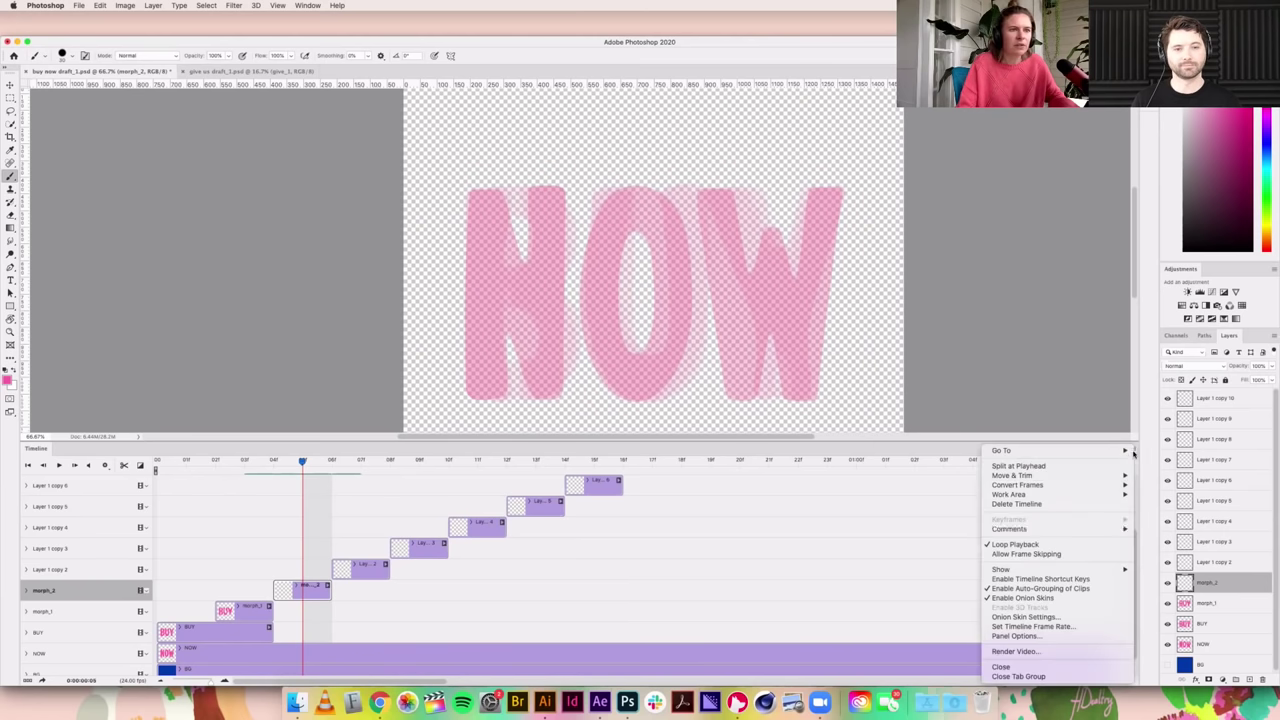
pyautogui.click(1040, 598)
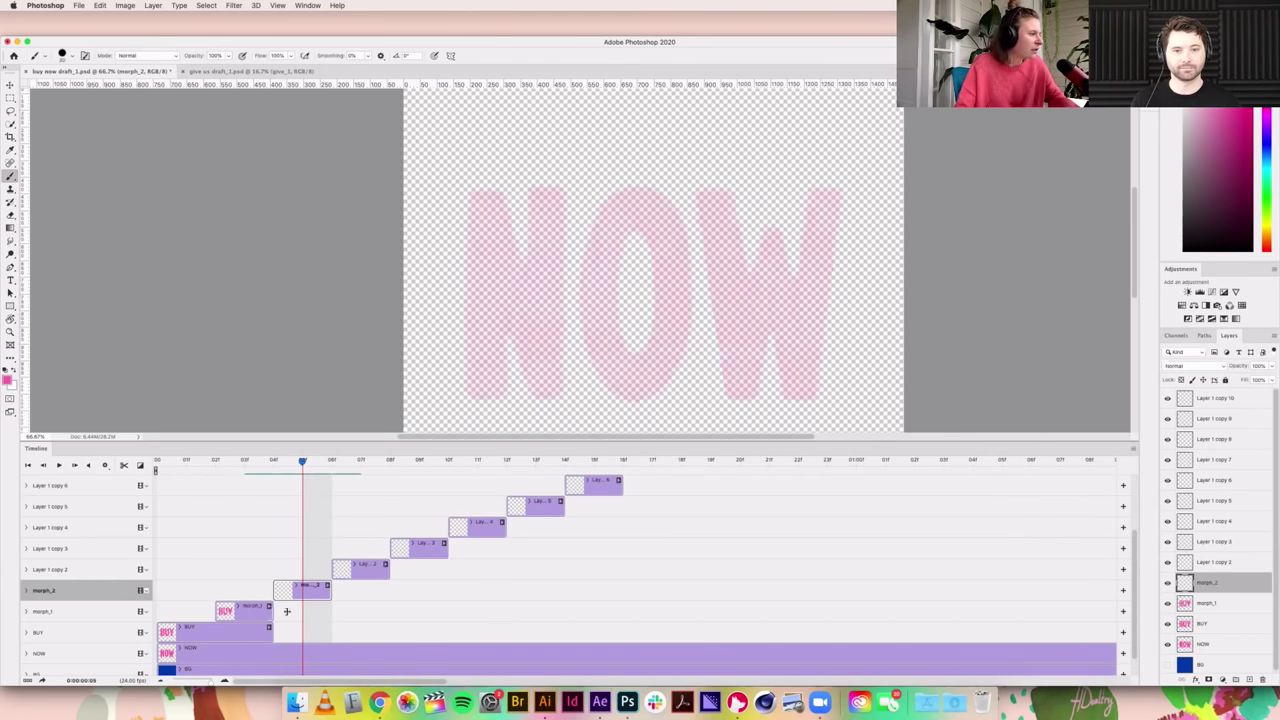
# Step: Extend the morph_1 clip to frame 6, lower its opacity to about half as a guide, and show the blue BG layer
pyautogui.moveTo(271, 610); pyautogui.dragTo(330, 610)
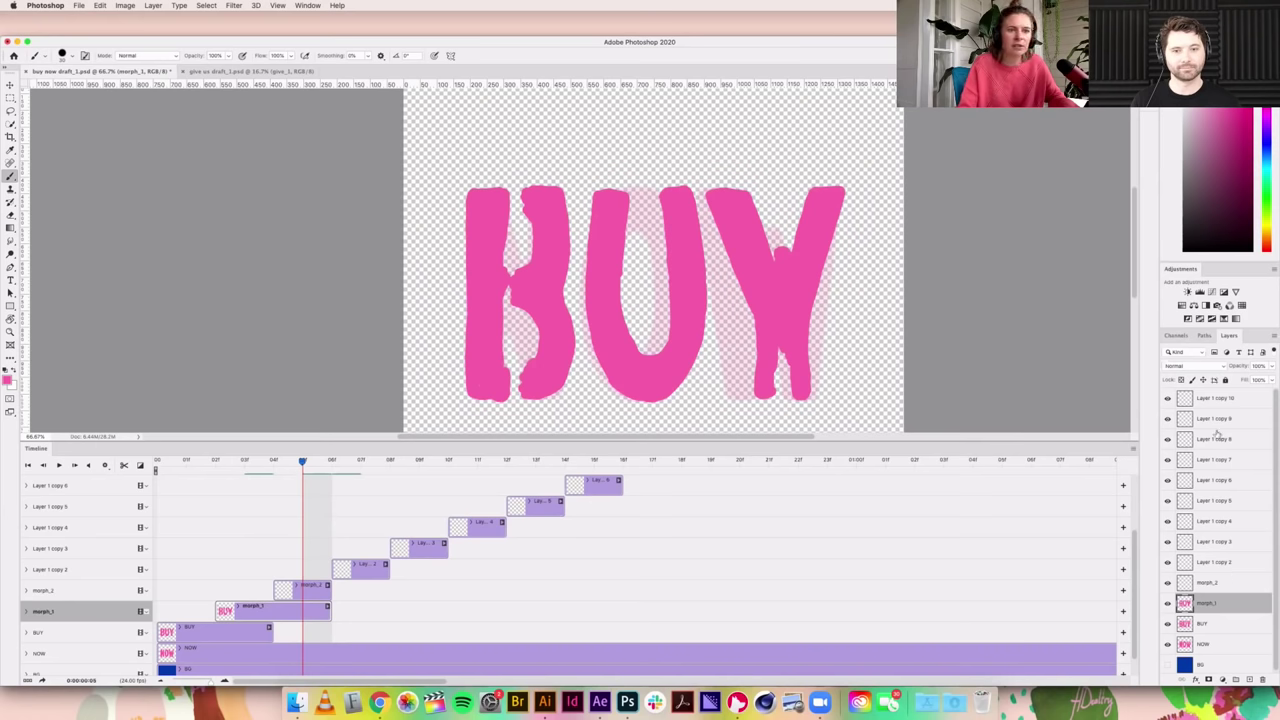
pyautogui.click(1271, 367)
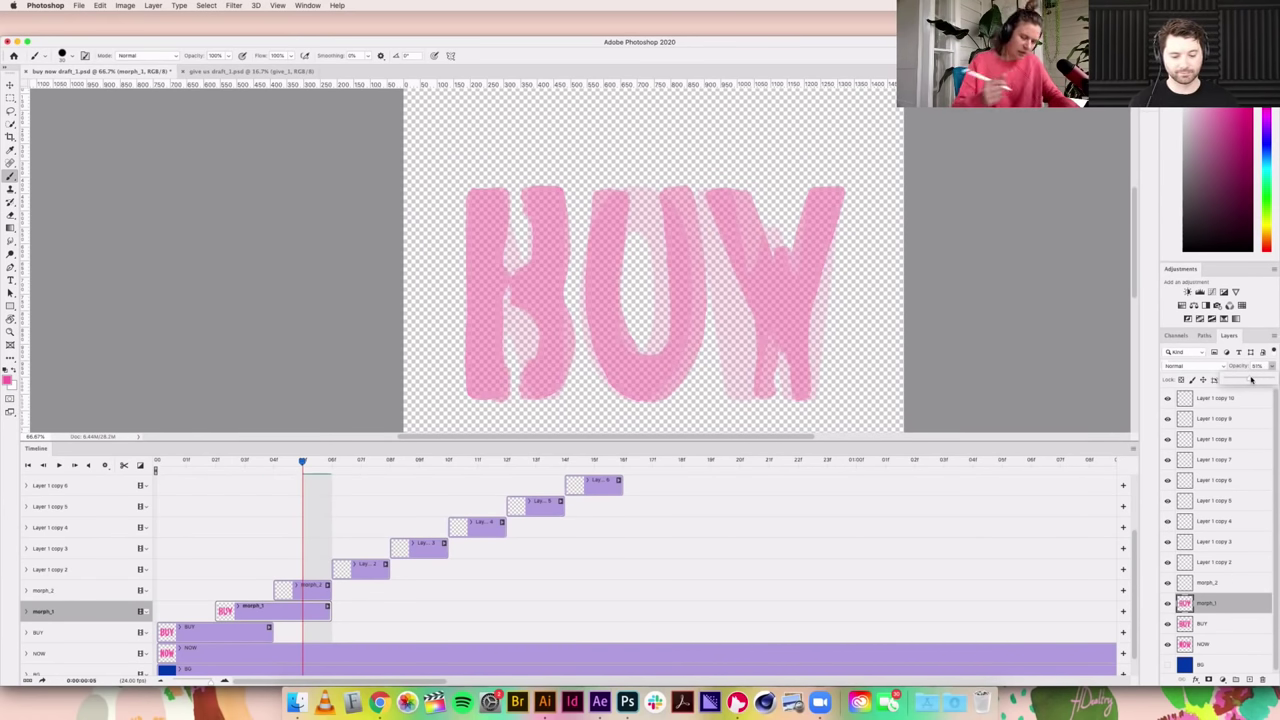
pyautogui.click(1167, 665)
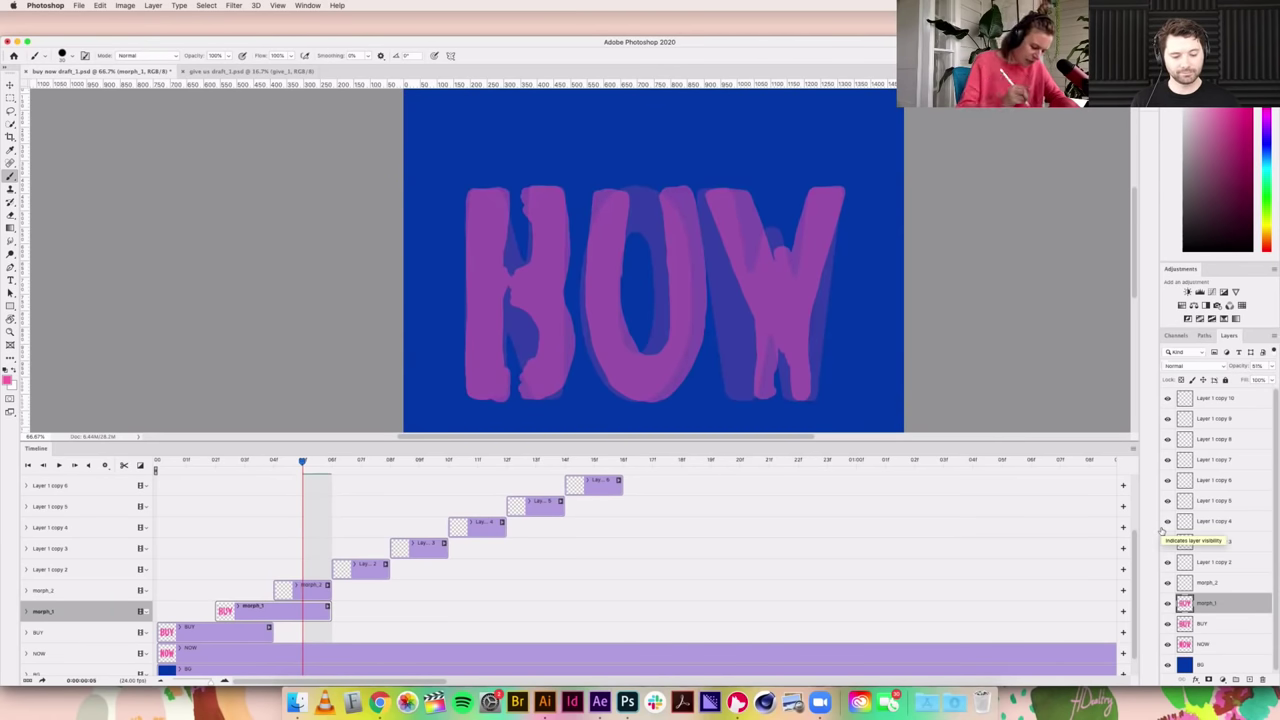
# Step: On morph_2, paint the first letter in pink with two upright stems and broken inner pieces, morphing the B towards an N
pyautogui.hscroll(-4, 662, 273)
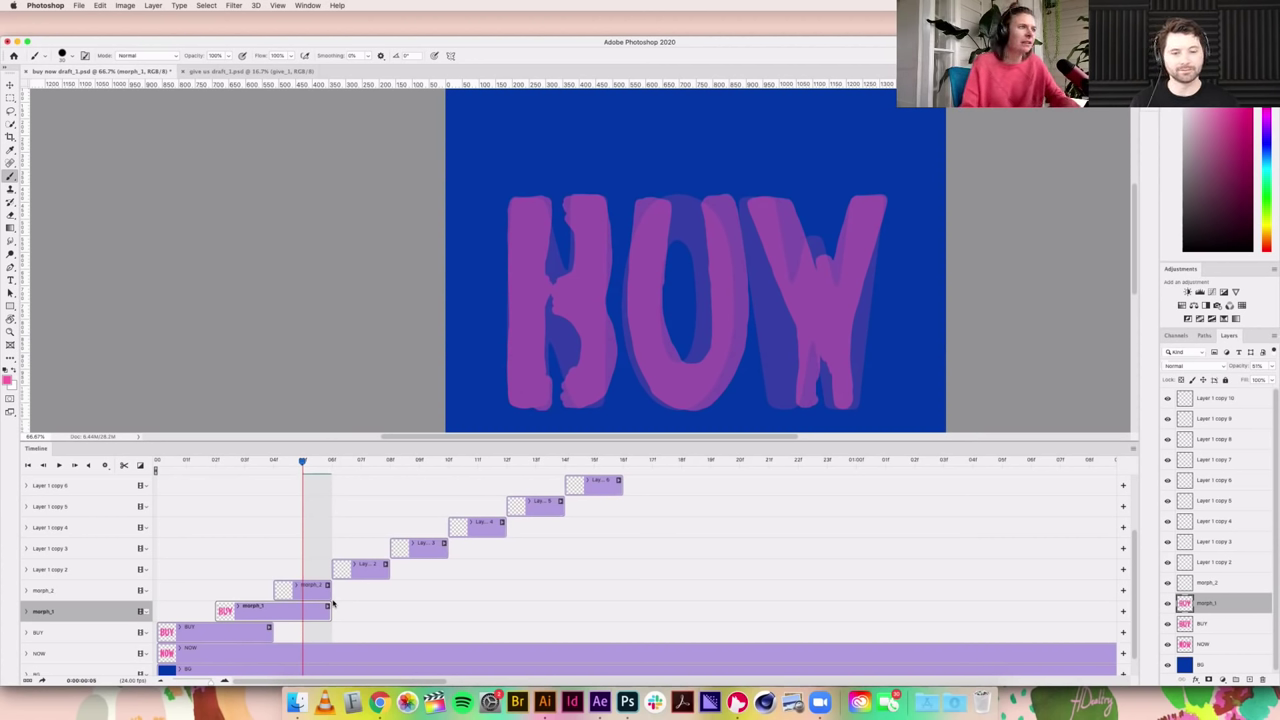
pyautogui.click(326, 595)
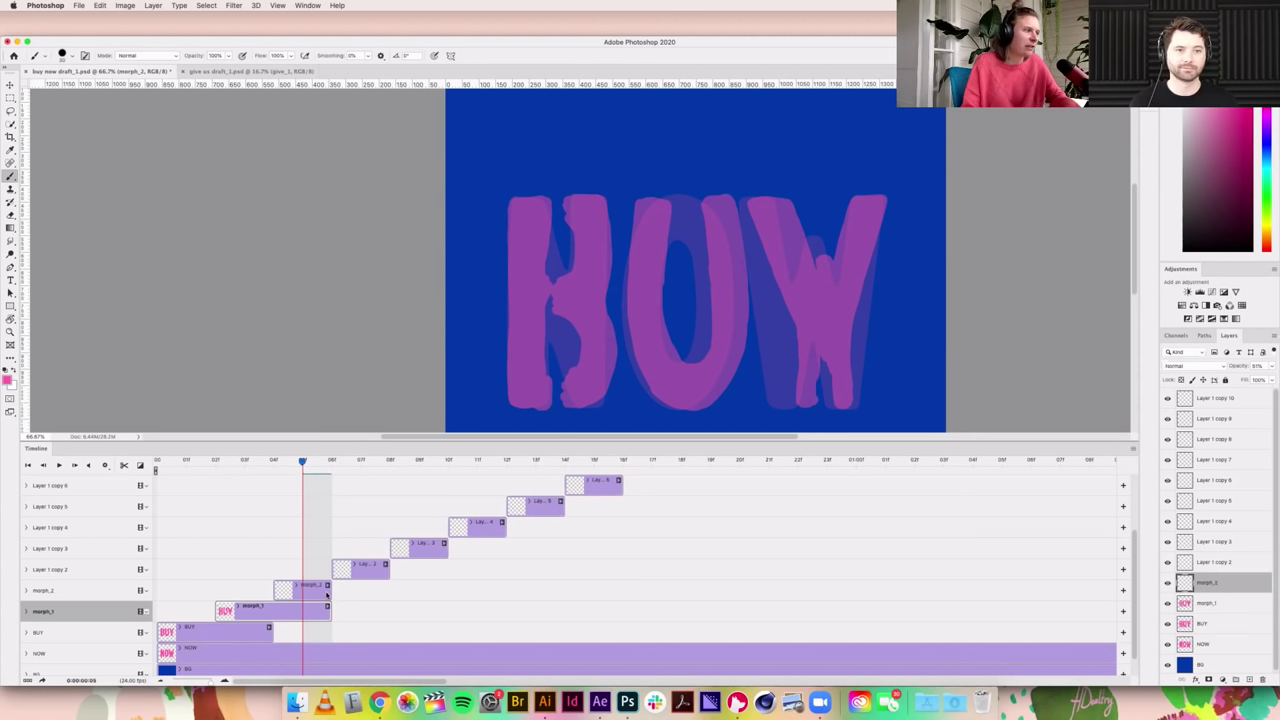
pyautogui.moveTo(514, 202)
pyautogui.mouseDown()
pyautogui.moveTo(518, 250)
pyautogui.moveTo(528, 204)
pyautogui.moveTo(550, 238)
pyautogui.moveTo(540, 225)
pyautogui.moveTo(514, 300)
pyautogui.moveTo(514, 386)
pyautogui.moveTo(534, 404)
pyautogui.moveTo(544, 356)
pyautogui.moveTo(538, 284)
pyautogui.moveTo(537, 396)
pyautogui.moveTo(523, 345)
pyautogui.moveTo(530, 214)
pyautogui.mouseUp()
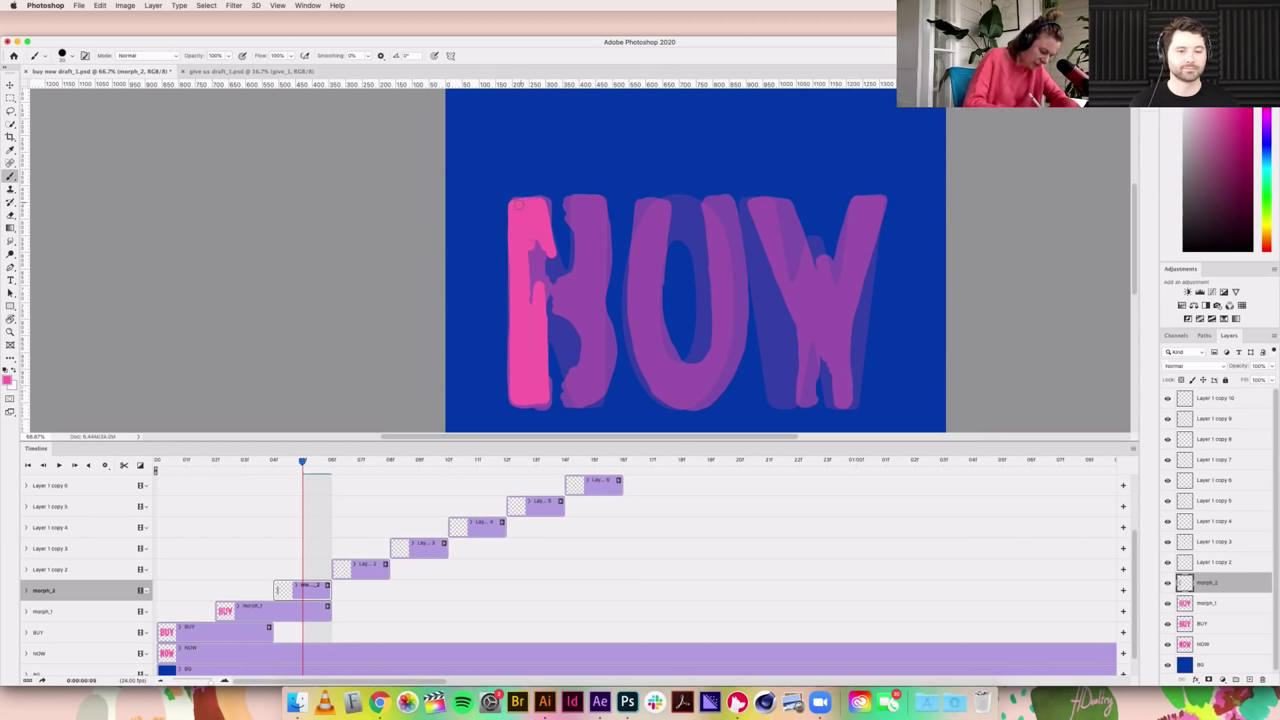
pyautogui.moveTo(561, 199)
pyautogui.mouseDown()
pyautogui.moveTo(577, 240)
pyautogui.moveTo(596, 200)
pyautogui.moveTo(604, 238)
pyautogui.moveTo(578, 205)
pyautogui.moveTo(578, 290)
pyautogui.moveTo(598, 238)
pyautogui.moveTo(605, 368)
pyautogui.moveTo(592, 405)
pyautogui.moveTo(578, 404)
pyautogui.moveTo(596, 325)
pyautogui.moveTo(587, 296)
pyautogui.moveTo(578, 389)
pyautogui.moveTo(578, 318)
pyautogui.mouseUp()
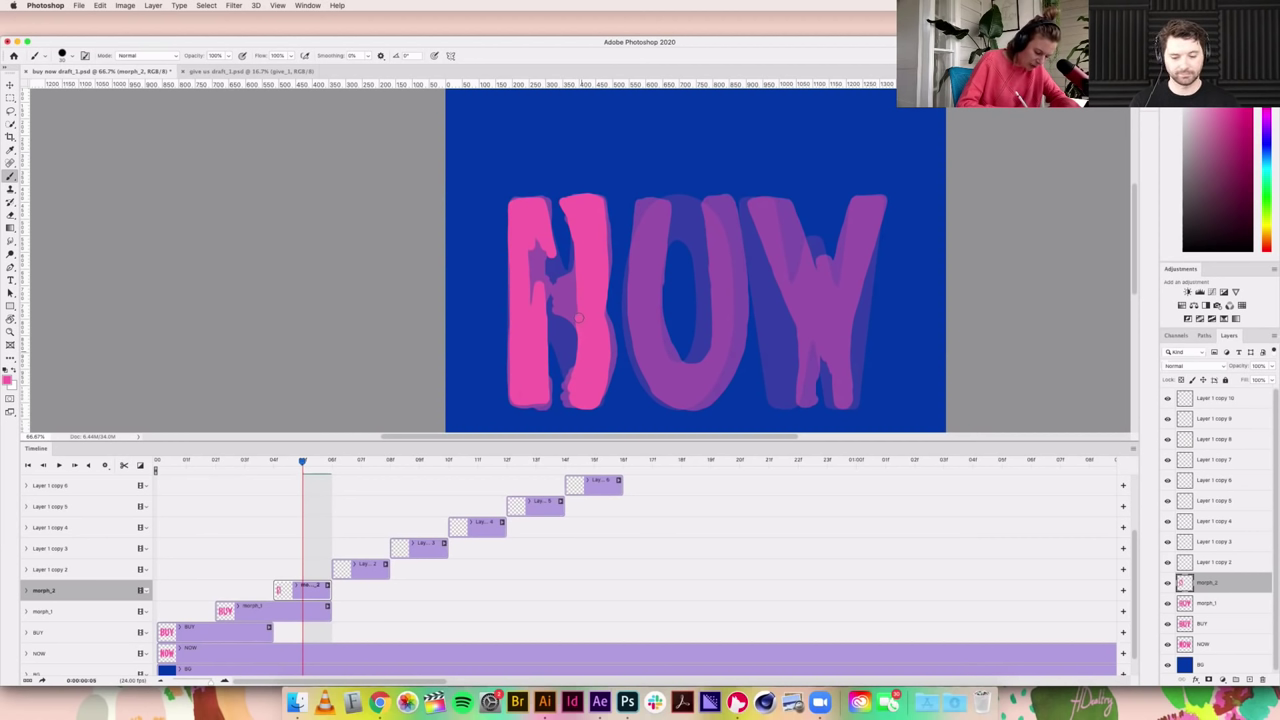
pyautogui.moveTo(573, 375)
pyautogui.mouseDown()
pyautogui.moveTo(560, 316)
pyautogui.moveTo(582, 326)
pyautogui.moveTo(570, 284)
pyautogui.mouseUp()
pyautogui.moveTo(538, 242); pyautogui.dragTo(529, 269)
# Step: Paint the middle letter on morph_2 as a rounded U whose tips curve inward, leaving a small gap before closing into an O
pyautogui.hscroll(2, 632, 328)
pyautogui.moveTo(636, 208)
pyautogui.mouseDown()
pyautogui.moveTo(611, 248)
pyautogui.moveTo(606, 330)
pyautogui.mouseUp()
pyautogui.moveTo(616, 242)
pyautogui.mouseDown()
pyautogui.moveTo(605, 298)
pyautogui.moveTo(616, 370)
pyautogui.moveTo(654, 410)
pyautogui.moveTo(686, 397)
pyautogui.moveTo(701, 370)
pyautogui.moveTo(710, 276)
pyautogui.mouseUp()
pyautogui.moveTo(709, 366)
pyautogui.mouseDown()
pyautogui.moveTo(708, 245)
pyautogui.moveTo(676, 204)
pyautogui.mouseUp()
pyautogui.moveTo(700, 250)
pyautogui.mouseDown()
pyautogui.moveTo(674, 208)
pyautogui.moveTo(698, 274)
pyautogui.moveTo(700, 298)
pyautogui.moveTo(680, 240)
pyautogui.moveTo(694, 360)
pyautogui.moveTo(640, 366)
pyautogui.moveTo(633, 220)
pyautogui.moveTo(622, 308)
pyautogui.moveTo(640, 385)
pyautogui.mouseUp()
pyautogui.moveTo(606, 336)
pyautogui.mouseDown()
pyautogui.moveTo(648, 400)
pyautogui.moveTo(652, 378)
pyautogui.moveTo(682, 373)
pyautogui.moveTo(686, 392)
pyautogui.moveTo(655, 402)
pyautogui.mouseUp()
pyautogui.moveTo(689, 350); pyautogui.dragTo(645, 362)
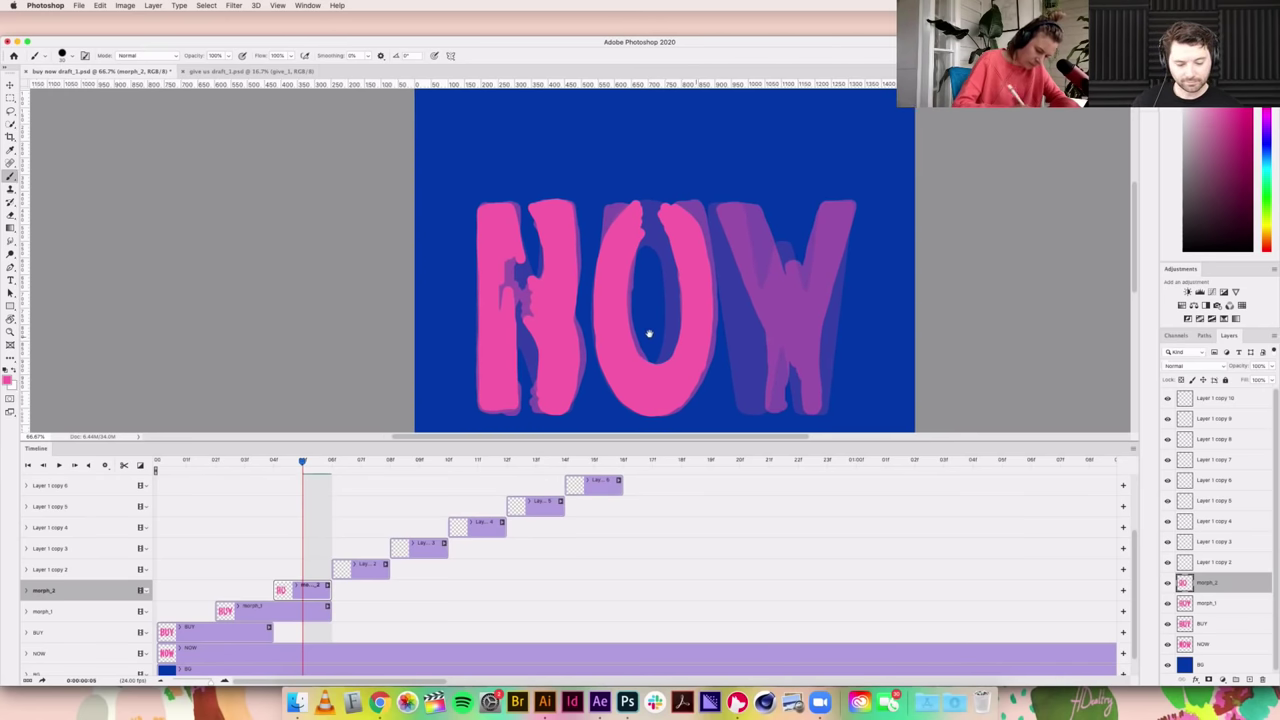
# Step: Paint the third letter on morph_2 with wide arms, a split stem and a small central peak, morphing the Y towards a W
pyautogui.hscroll(3, 649, 334)
pyautogui.moveTo(668, 204)
pyautogui.mouseDown()
pyautogui.moveTo(690, 272)
pyautogui.moveTo(668, 230)
pyautogui.moveTo(700, 232)
pyautogui.moveTo(706, 262)
pyautogui.moveTo(684, 212)
pyautogui.moveTo(690, 278)
pyautogui.mouseUp()
pyautogui.moveTo(676, 232)
pyautogui.mouseDown()
pyautogui.moveTo(690, 290)
pyautogui.moveTo(704, 292)
pyautogui.mouseUp()
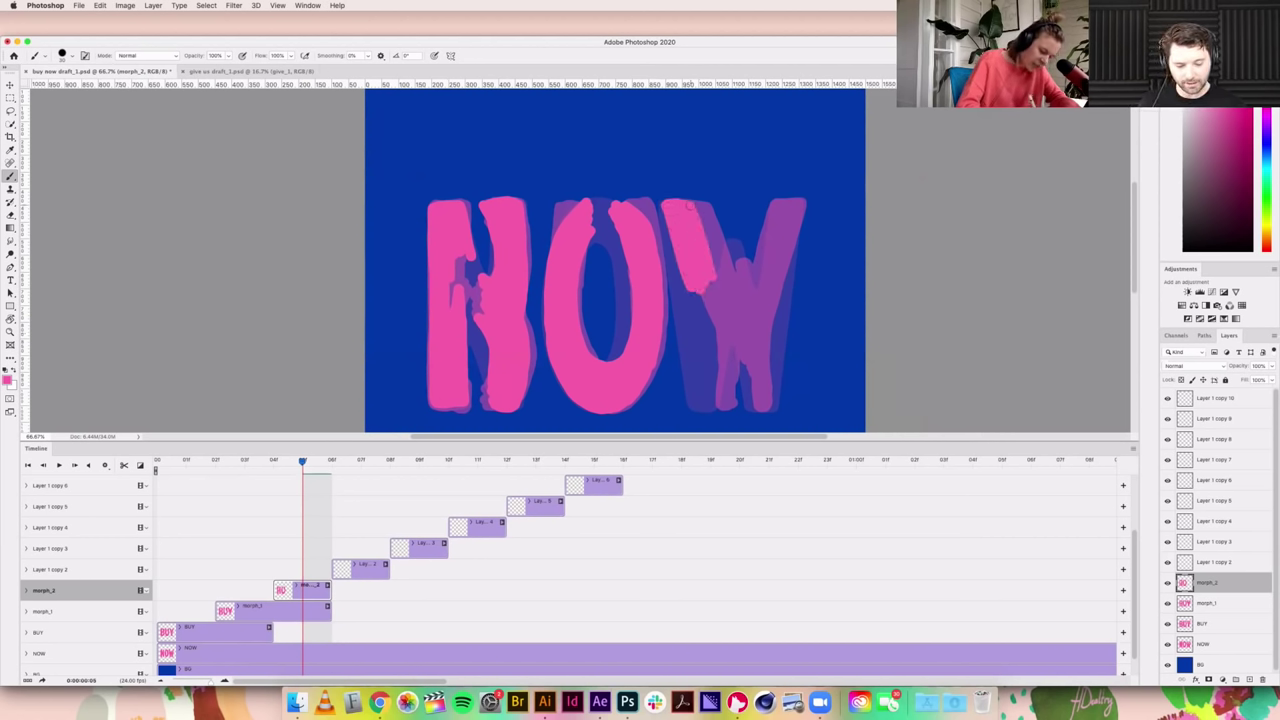
pyautogui.hscroll(1, 771, 272)
pyautogui.moveTo(752, 206)
pyautogui.mouseDown()
pyautogui.moveTo(741, 270)
pyautogui.moveTo(771, 207)
pyautogui.moveTo(763, 292)
pyautogui.moveTo(768, 213)
pyautogui.moveTo(754, 229)
pyautogui.moveTo(762, 267)
pyautogui.moveTo(744, 401)
pyautogui.mouseUp()
pyautogui.moveTo(752, 328)
pyautogui.mouseDown()
pyautogui.moveTo(738, 292)
pyautogui.moveTo(678, 324)
pyautogui.moveTo(684, 300)
pyautogui.moveTo(696, 326)
pyautogui.moveTo(680, 346)
pyautogui.moveTo(696, 382)
pyautogui.moveTo(690, 414)
pyautogui.moveTo(704, 338)
pyautogui.mouseUp()
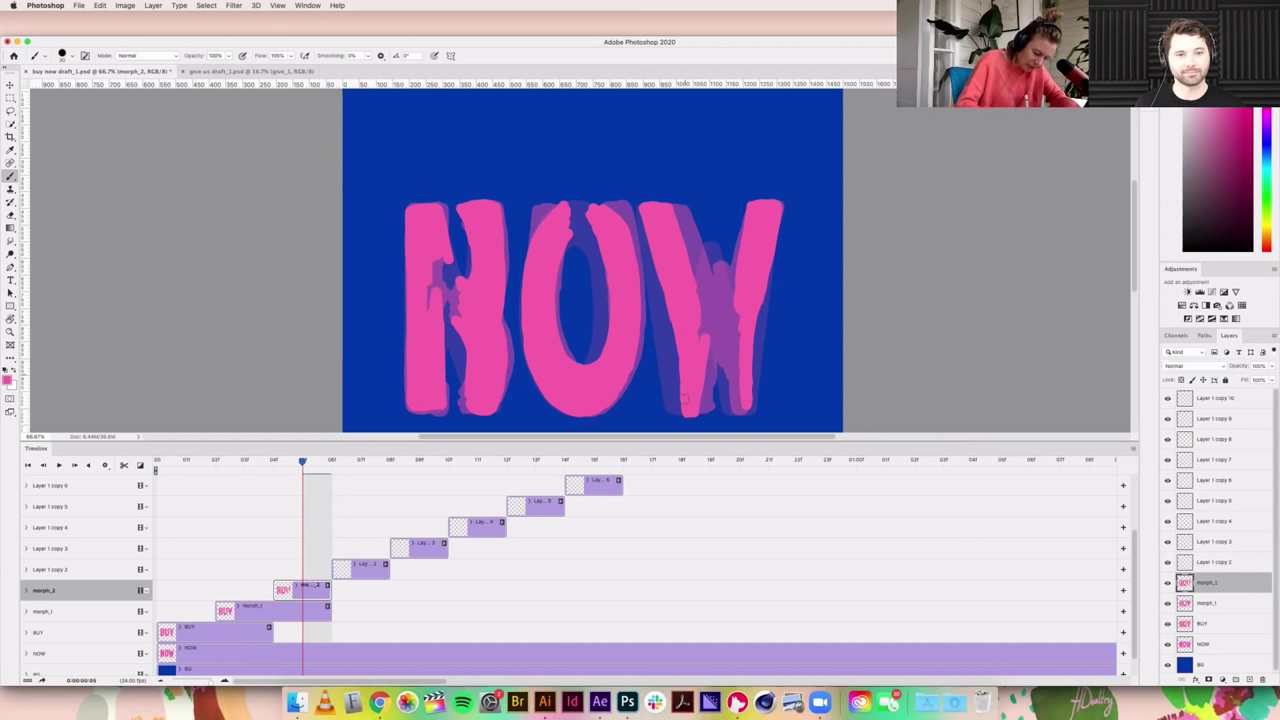
pyautogui.moveTo(740, 348)
pyautogui.mouseDown()
pyautogui.moveTo(741, 394)
pyautogui.moveTo(727, 350)
pyautogui.mouseUp()
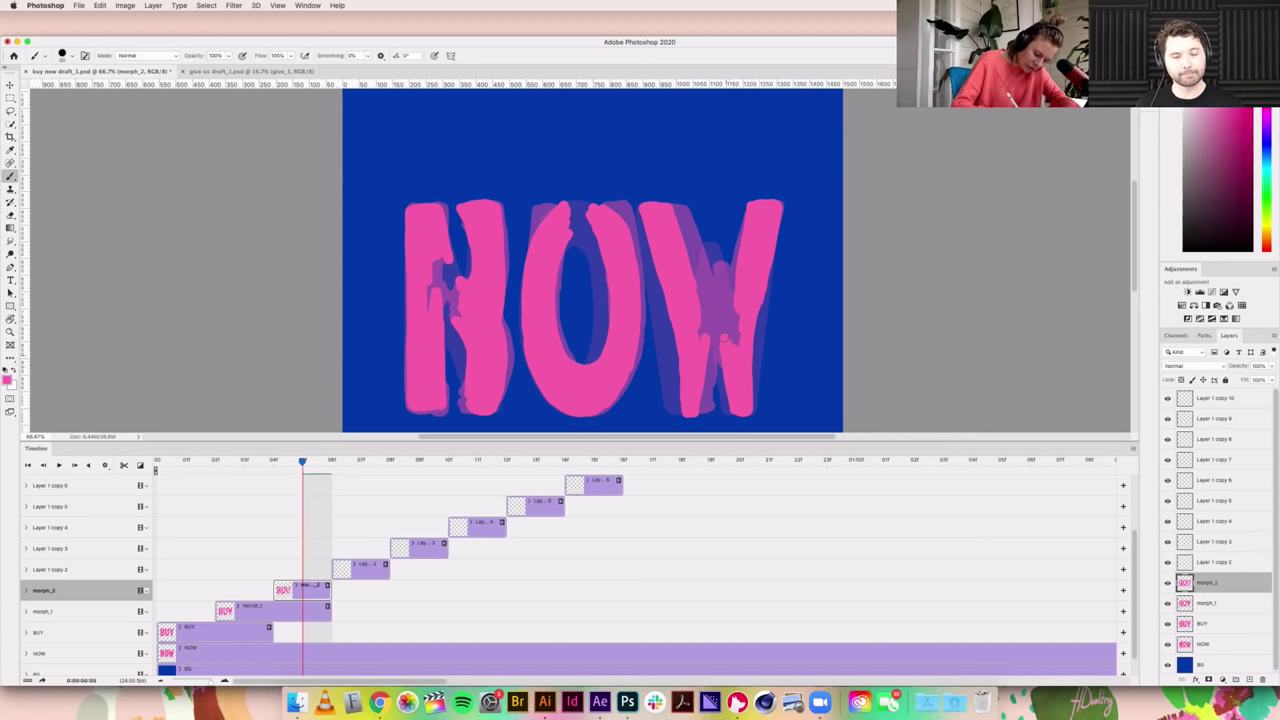
pyautogui.moveTo(693, 292)
pyautogui.mouseDown()
pyautogui.moveTo(677, 224)
pyautogui.moveTo(717, 294)
pyautogui.moveTo(702, 297)
pyautogui.moveTo(712, 265)
pyautogui.moveTo(737, 345)
pyautogui.moveTo(702, 314)
pyautogui.mouseUp()
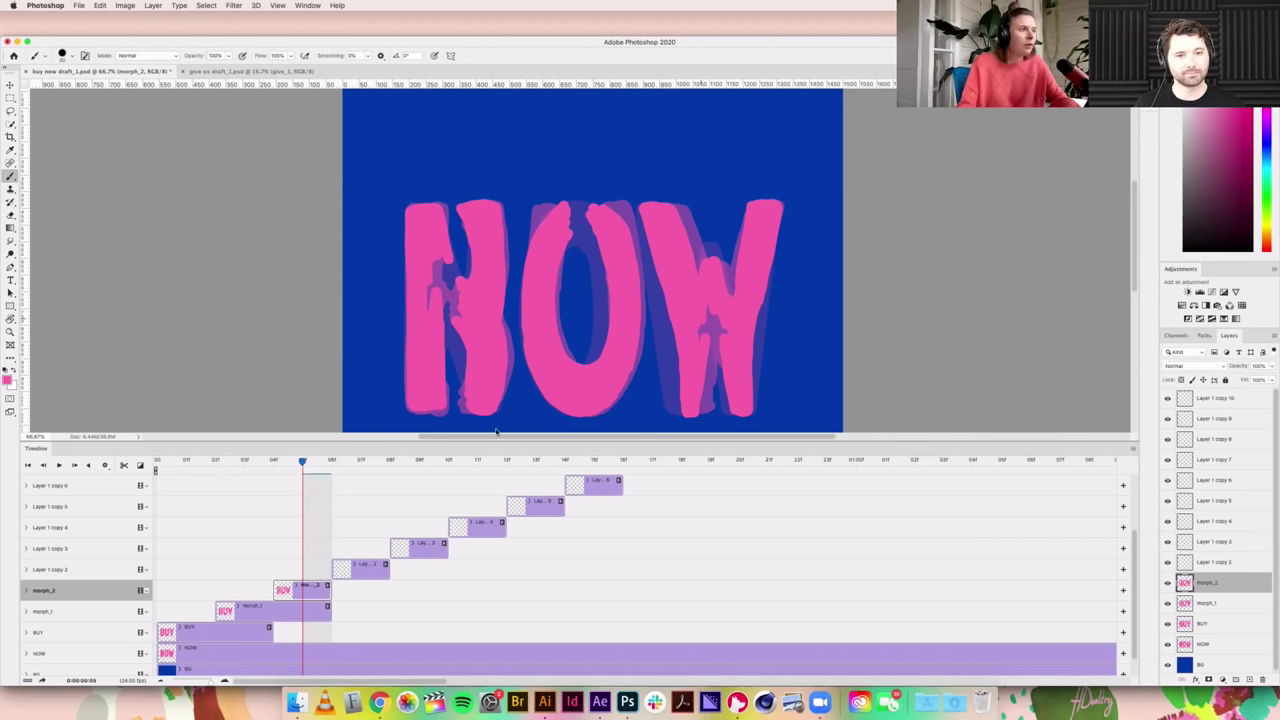
# Step: Trim the morph_1 clip back to frame 4 and extend the morph_2 clip to frame 8
pyautogui.click(331, 618)
pyautogui.moveTo(327, 607); pyautogui.dragTo(387, 590)
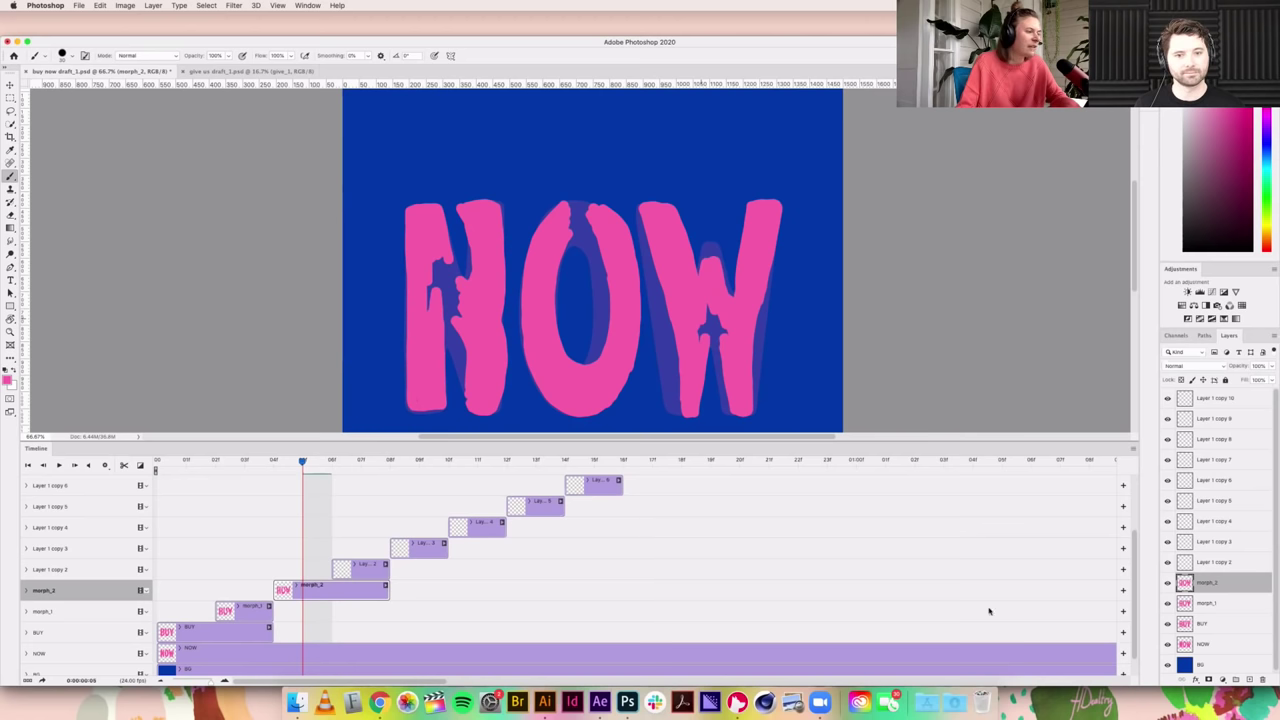
# Step: Lower the morph_2 layer's opacity to about half and rename Layer 1 copy 2 as morph_3
pyautogui.click(1271, 366)
pyautogui.moveTo(1272, 382); pyautogui.dragTo(1255, 382)
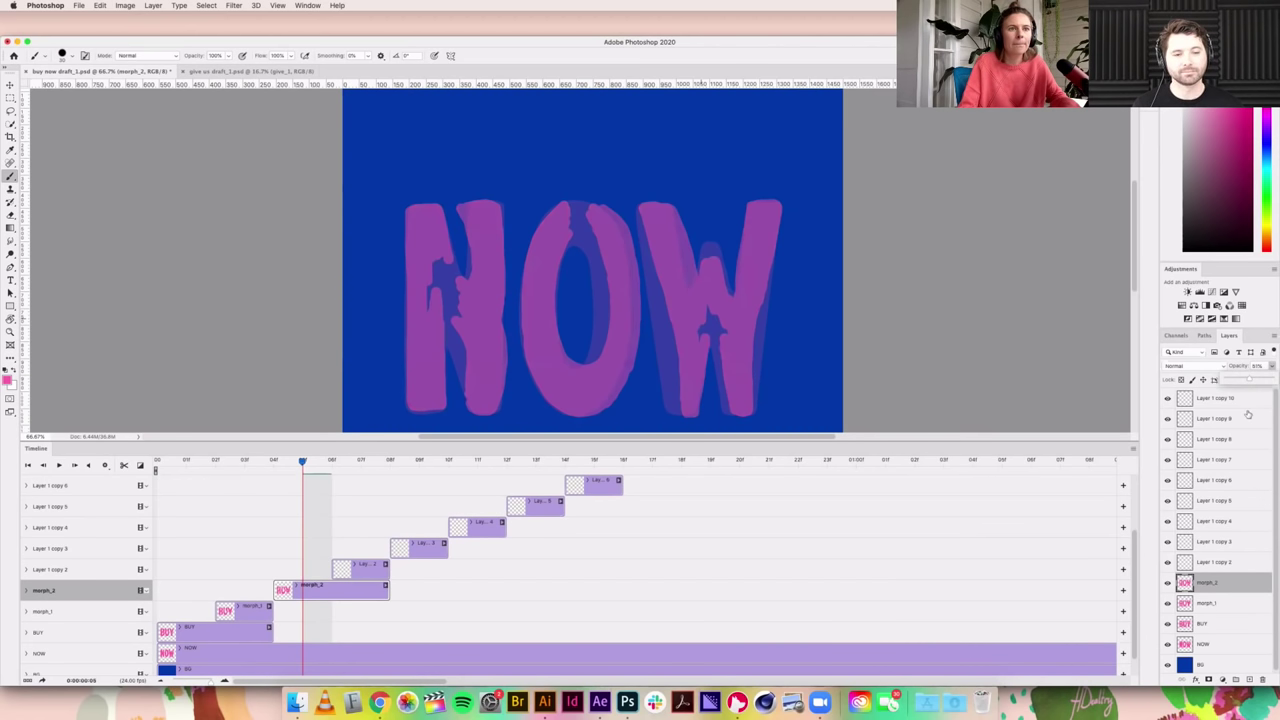
pyautogui.click(1124, 571)
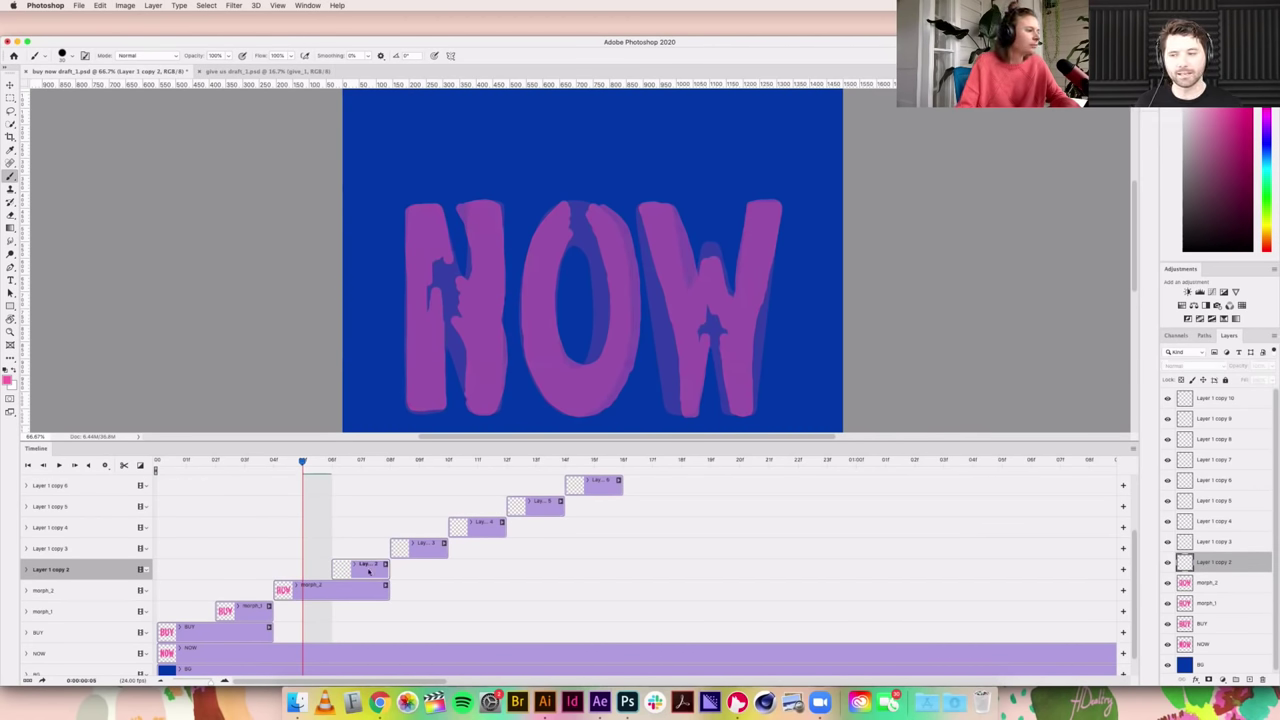
pyautogui.doubleClick(1211, 564)
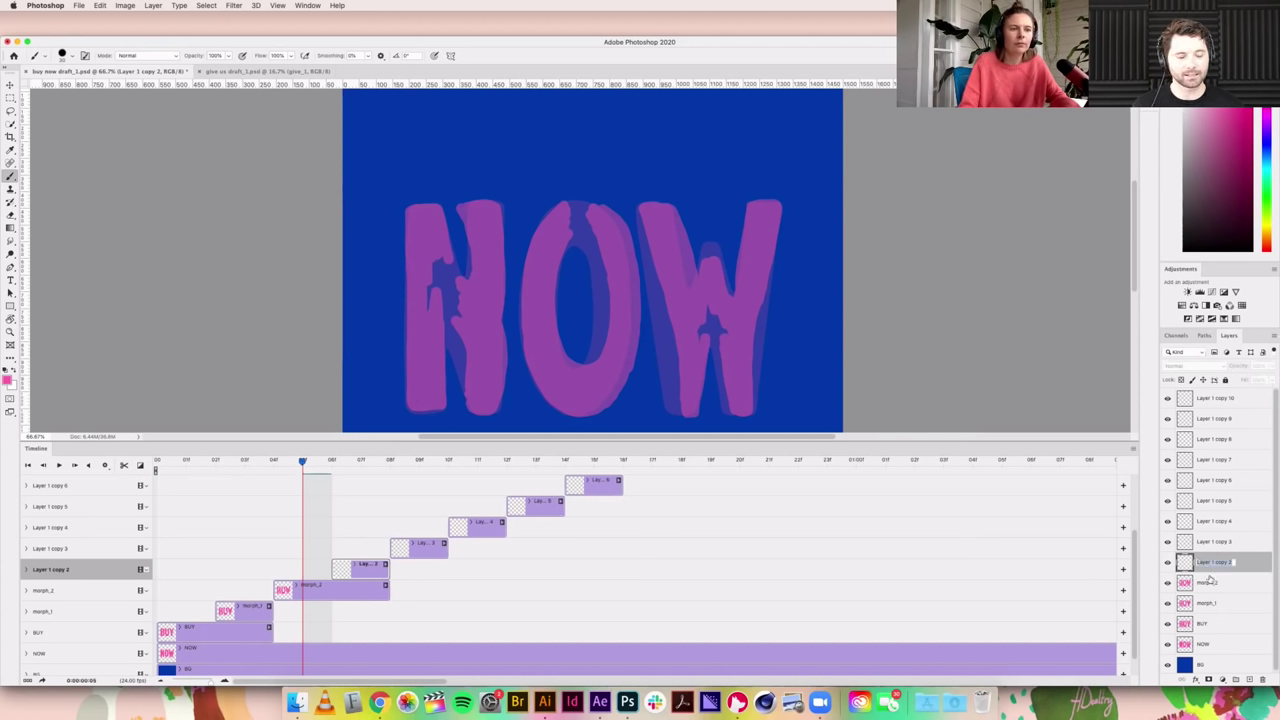
pyautogui.write('morph_3')
pyautogui.press('Return')
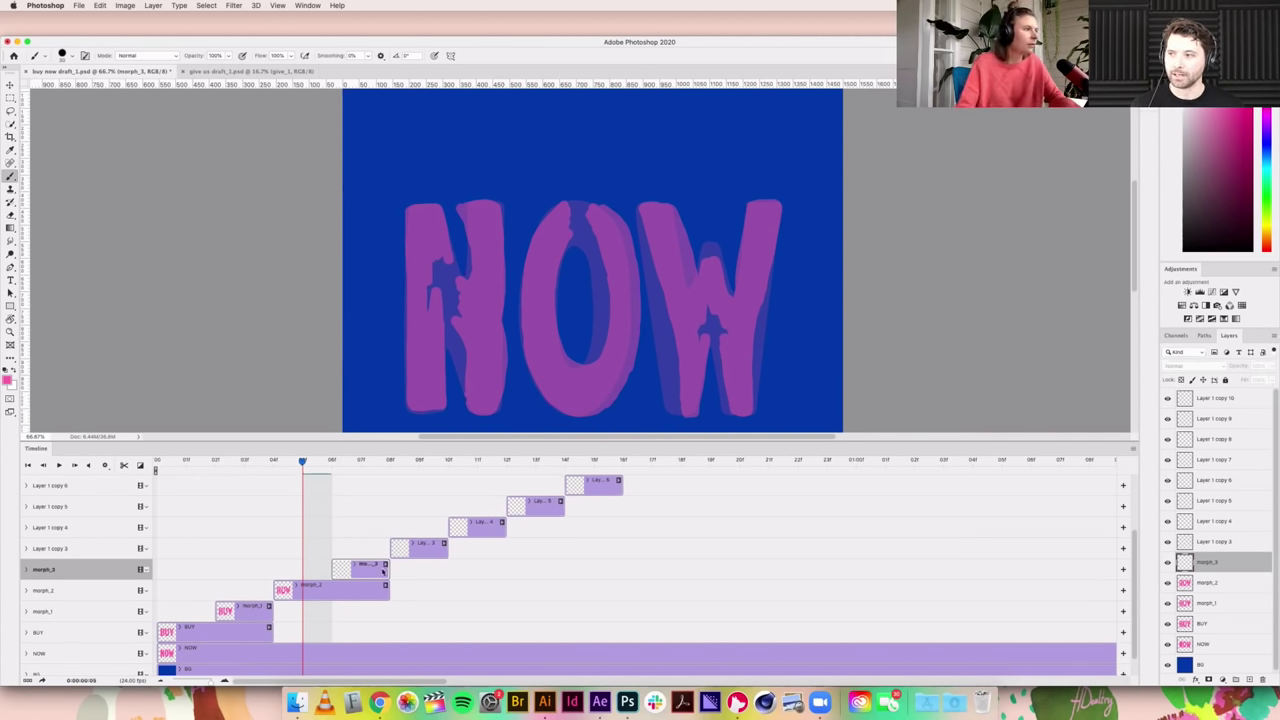
# Step: At frame 7 on morph_3, paint the first letter in pink as a nearly joined N with a ragged gap between its stems
pyautogui.click(359, 463)
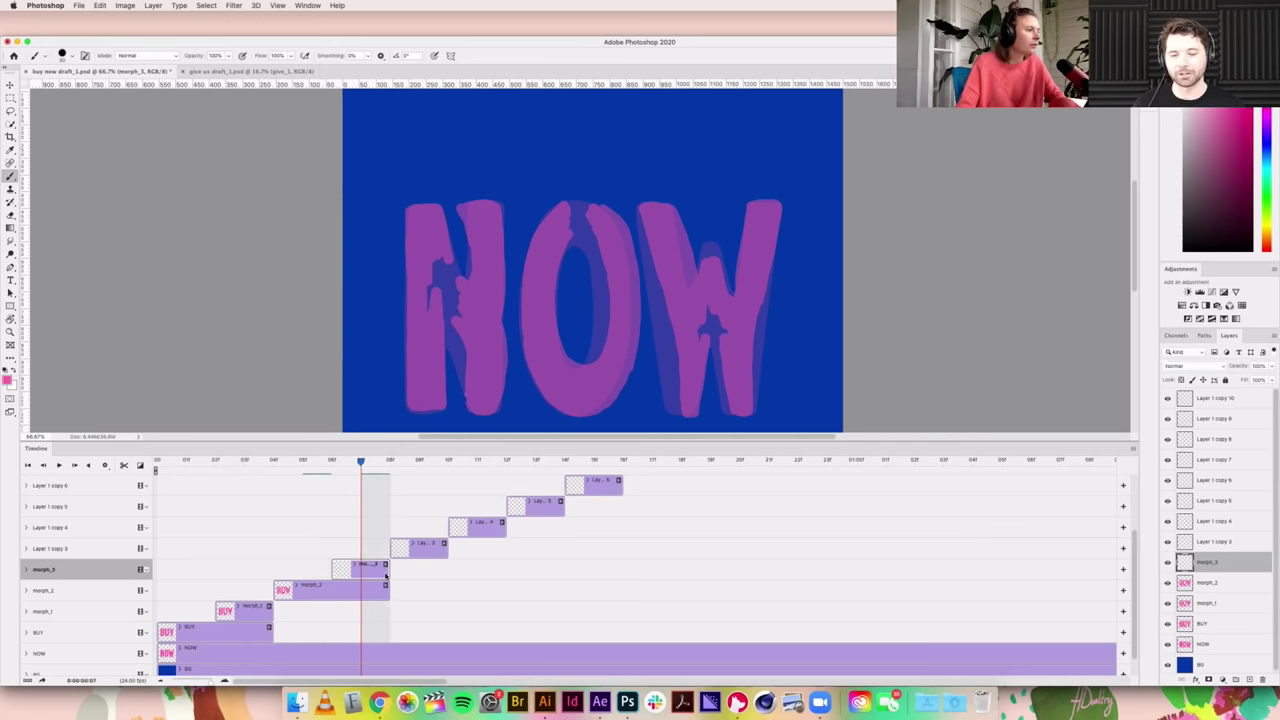
pyautogui.hscroll(-5, 666, 335)
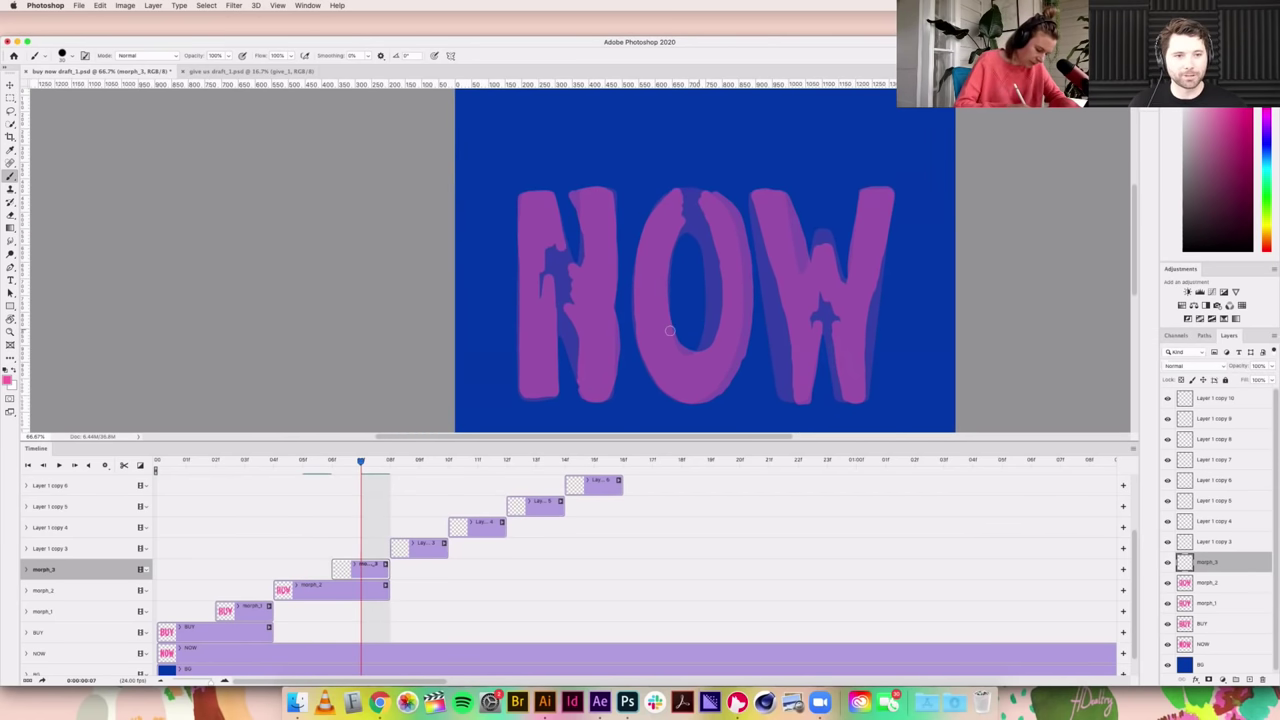
pyautogui.moveTo(525, 197); pyautogui.dragTo(528, 320)
pyautogui.moveTo(527, 274); pyautogui.dragTo(527, 326)
pyautogui.moveTo(521, 240)
pyautogui.mouseDown()
pyautogui.moveTo(526, 390)
pyautogui.moveTo(546, 395)
pyautogui.moveTo(550, 310)
pyautogui.mouseUp()
pyautogui.moveTo(545, 360)
pyautogui.mouseDown()
pyautogui.moveTo(523, 198)
pyautogui.moveTo(546, 197)
pyautogui.moveTo(536, 206)
pyautogui.moveTo(570, 260)
pyautogui.mouseUp()
pyautogui.moveTo(550, 202); pyautogui.dragTo(538, 270)
pyautogui.moveTo(542, 346); pyautogui.dragTo(550, 306)
pyautogui.moveTo(582, 220)
pyautogui.mouseDown()
pyautogui.moveTo(580, 192)
pyautogui.moveTo(586, 274)
pyautogui.mouseUp()
pyautogui.moveTo(578, 196)
pyautogui.mouseDown()
pyautogui.moveTo(596, 192)
pyautogui.moveTo(608, 222)
pyautogui.moveTo(608, 272)
pyautogui.moveTo(596, 230)
pyautogui.moveTo(590, 254)
pyautogui.moveTo(612, 306)
pyautogui.moveTo(598, 402)
pyautogui.moveTo(584, 378)
pyautogui.moveTo(592, 390)
pyautogui.moveTo(600, 278)
pyautogui.moveTo(592, 330)
pyautogui.mouseUp()
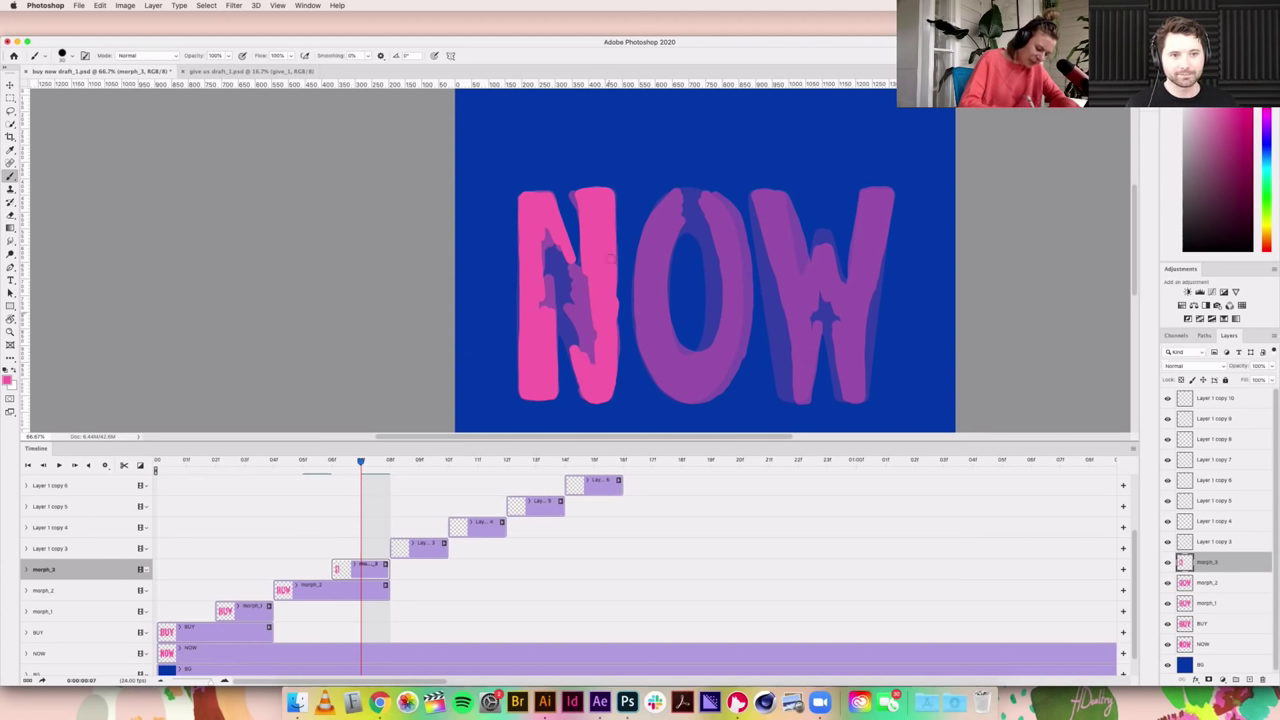
pyautogui.moveTo(598, 338)
pyautogui.mouseDown()
pyautogui.moveTo(590, 356)
pyautogui.moveTo(588, 297)
pyautogui.mouseUp()
pyautogui.moveTo(548, 222)
pyautogui.mouseDown()
pyautogui.moveTo(545, 276)
pyautogui.moveTo(570, 326)
pyautogui.moveTo(570, 262)
pyautogui.mouseUp()
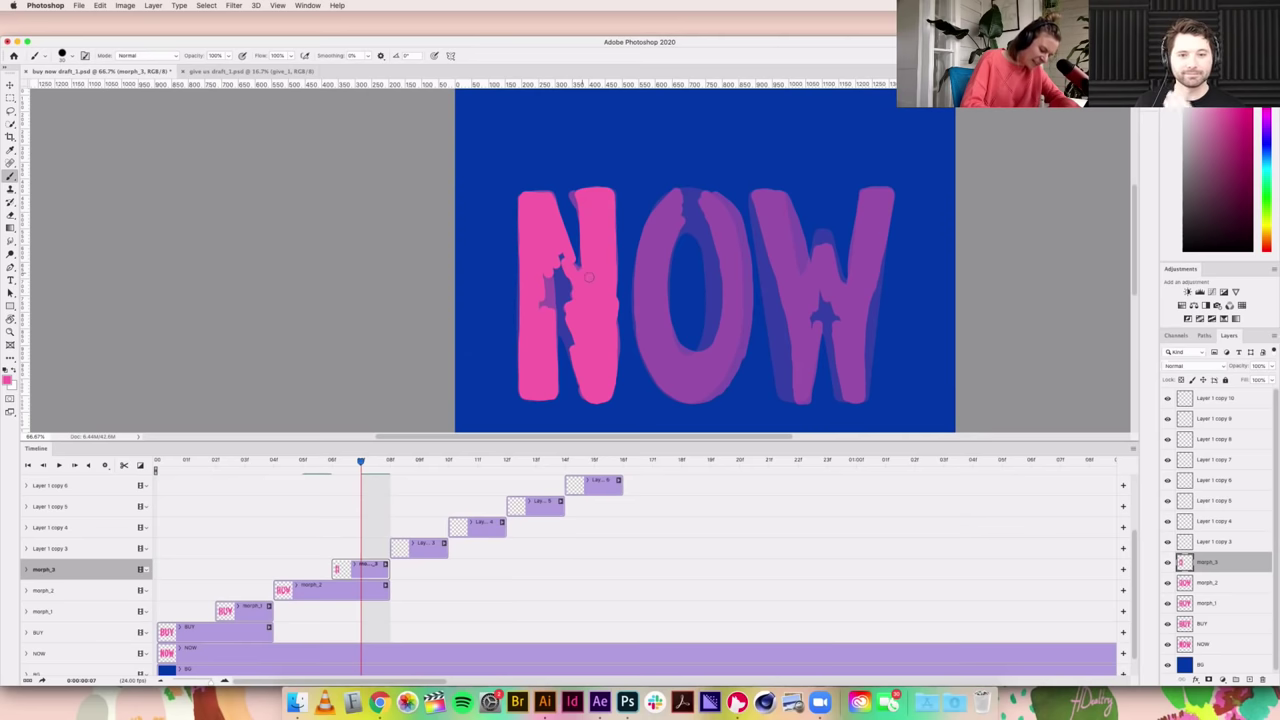
# Step: Paint the middle letter on morph_3 as an almost closed O, leaving a narrow jagged gap at its top
pyautogui.hscroll(2, 620, 290)
pyautogui.moveTo(652, 190)
pyautogui.mouseDown()
pyautogui.moveTo(616, 240)
pyautogui.moveTo(610, 294)
pyautogui.moveTo(644, 394)
pyautogui.moveTo(670, 404)
pyautogui.moveTo(690, 392)
pyautogui.moveTo(712, 316)
pyautogui.mouseUp()
pyautogui.moveTo(668, 190)
pyautogui.mouseDown()
pyautogui.moveTo(700, 210)
pyautogui.moveTo(714, 312)
pyautogui.mouseUp()
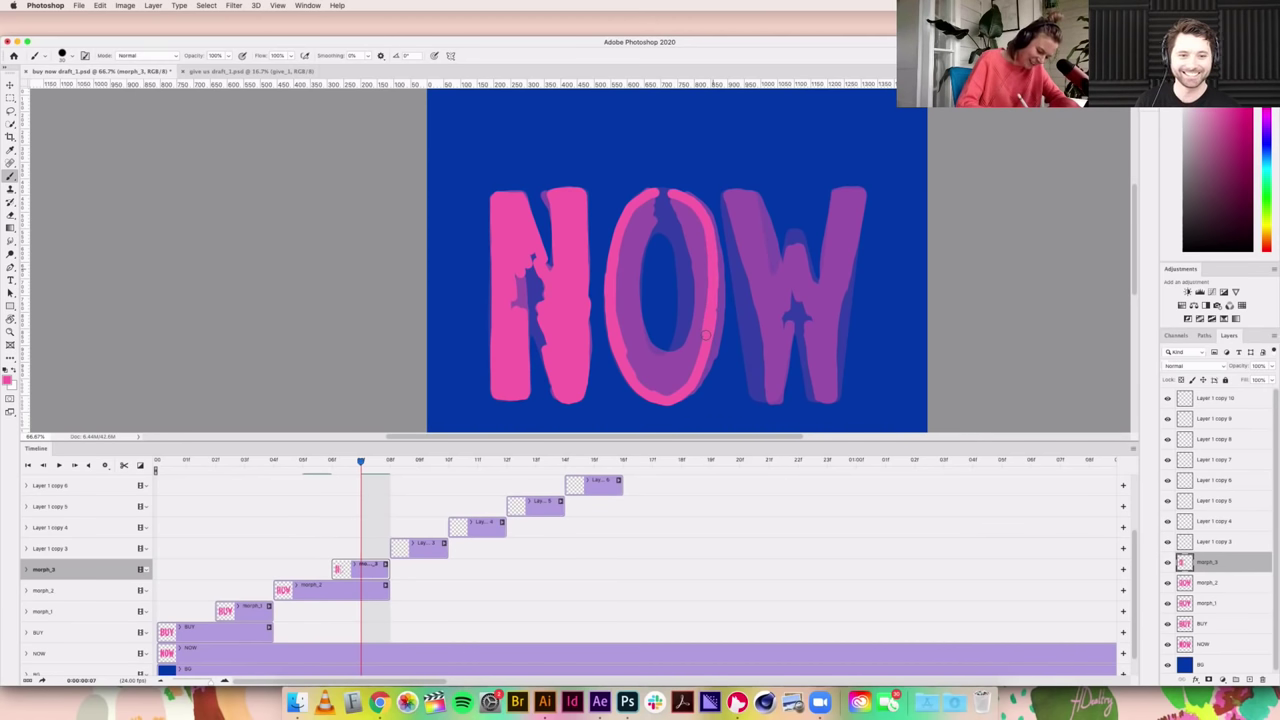
pyautogui.moveTo(655, 195); pyautogui.dragTo(630, 308)
pyautogui.moveTo(626, 232)
pyautogui.mouseDown()
pyautogui.moveTo(622, 337)
pyautogui.moveTo(626, 286)
pyautogui.mouseUp()
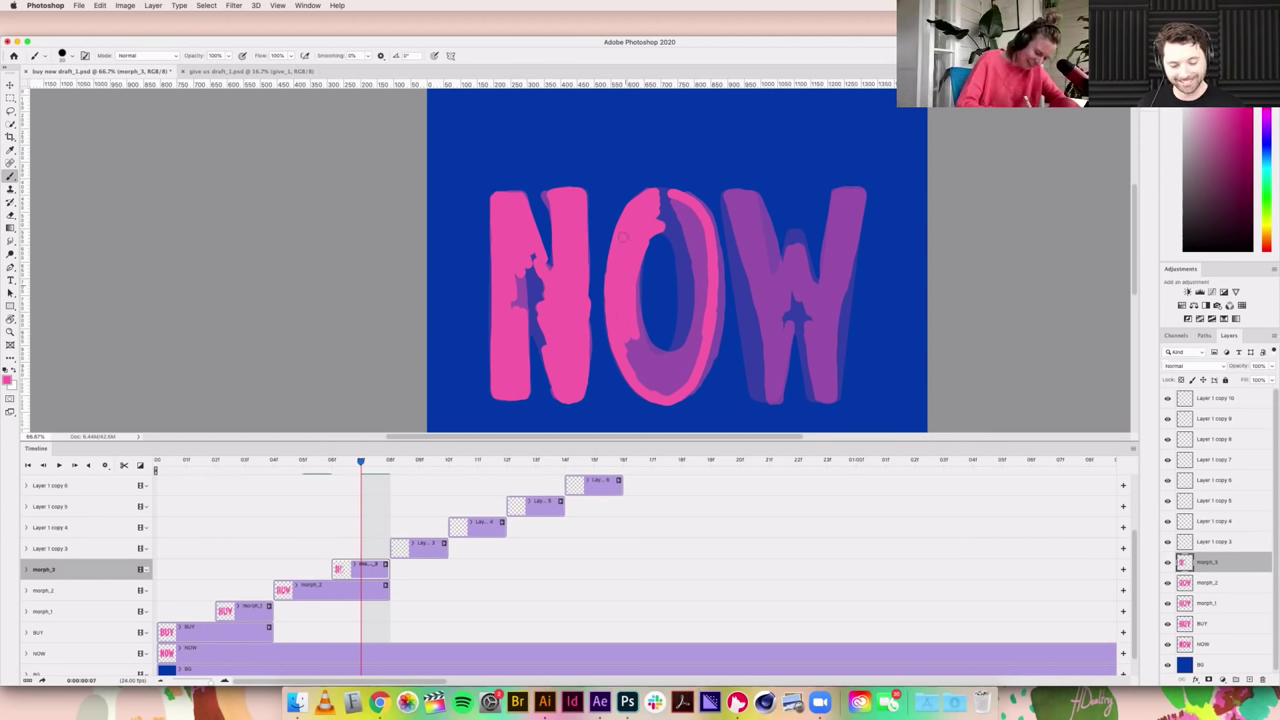
pyautogui.moveTo(634, 276)
pyautogui.mouseDown()
pyautogui.moveTo(650, 356)
pyautogui.moveTo(684, 344)
pyautogui.mouseUp()
pyautogui.moveTo(696, 300)
pyautogui.mouseDown()
pyautogui.moveTo(686, 243)
pyautogui.moveTo(690, 318)
pyautogui.mouseUp()
pyautogui.moveTo(679, 216)
pyautogui.mouseDown()
pyautogui.moveTo(690, 236)
pyautogui.moveTo(676, 205)
pyautogui.moveTo(708, 272)
pyautogui.moveTo(698, 346)
pyautogui.mouseUp()
pyautogui.moveTo(690, 250)
pyautogui.mouseDown()
pyautogui.moveTo(680, 340)
pyautogui.moveTo(636, 366)
pyautogui.moveTo(654, 388)
pyautogui.moveTo(694, 352)
pyautogui.moveTo(686, 368)
pyautogui.mouseUp()
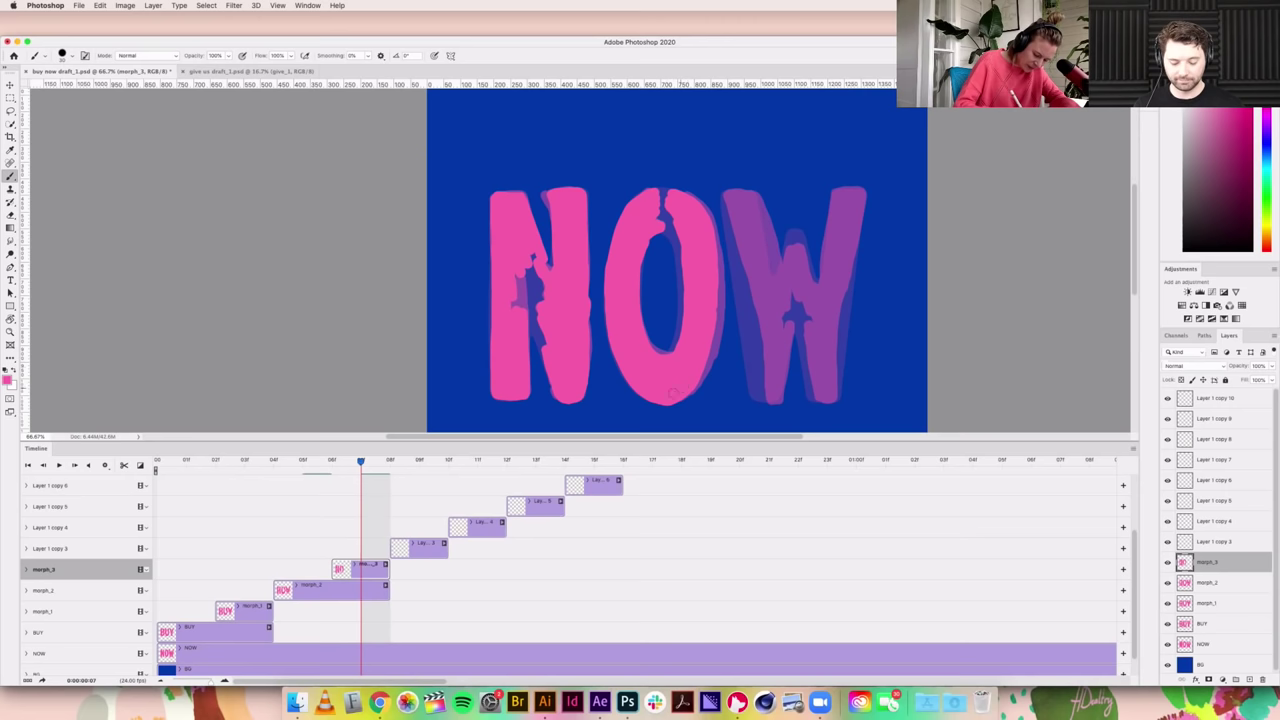
pyautogui.moveTo(678, 236); pyautogui.dragTo(689, 263)
# Step: Paint the third letter on morph_3 as a W with a taller central peak and slightly uneven legs
pyautogui.hscroll(3, 714, 343)
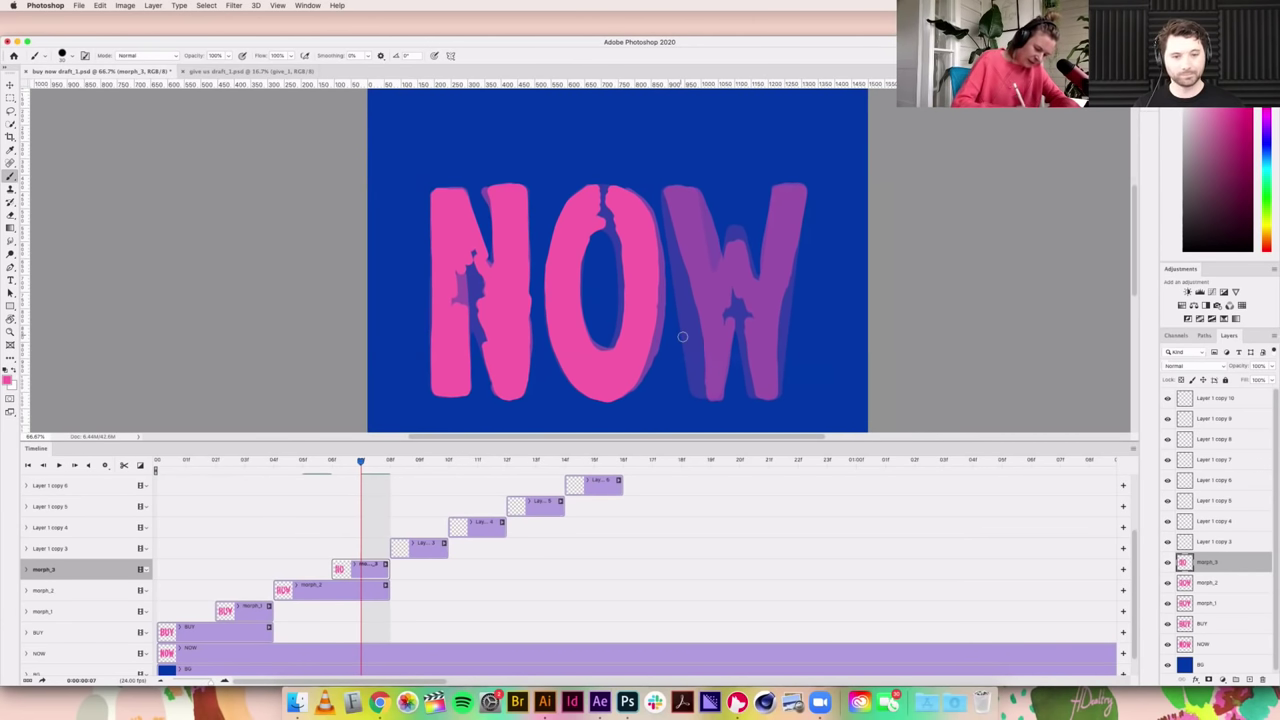
pyautogui.moveTo(668, 196)
pyautogui.mouseDown()
pyautogui.moveTo(704, 330)
pyautogui.moveTo(704, 396)
pyautogui.moveTo(709, 354)
pyautogui.moveTo(704, 394)
pyautogui.mouseUp()
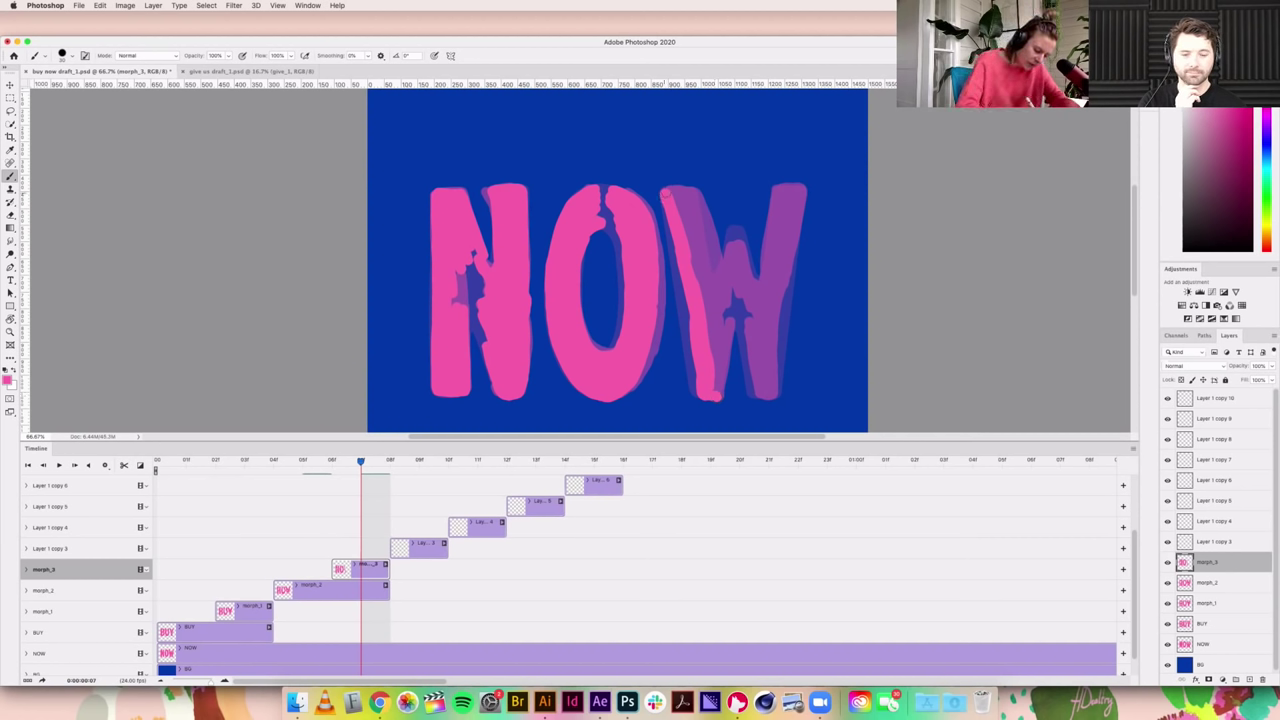
pyautogui.moveTo(702, 200)
pyautogui.mouseDown()
pyautogui.moveTo(708, 240)
pyautogui.moveTo(675, 200)
pyautogui.moveTo(698, 270)
pyautogui.mouseUp()
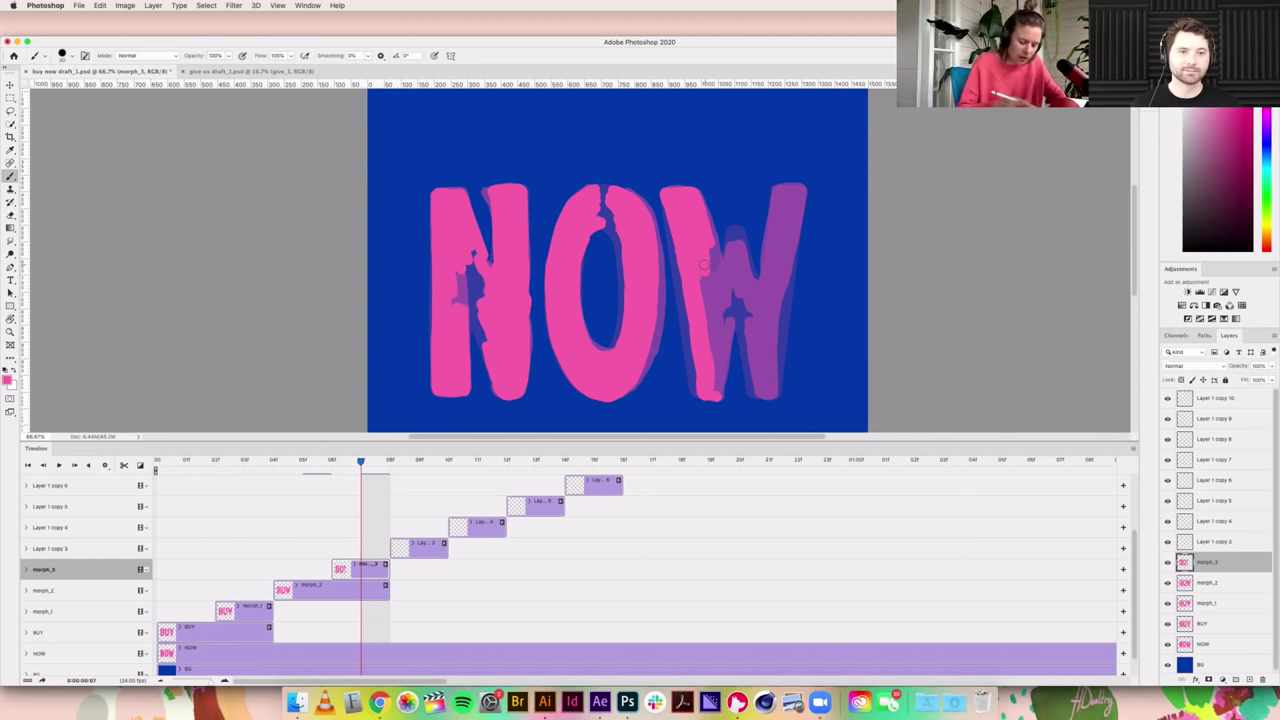
pyautogui.moveTo(712, 258); pyautogui.dragTo(712, 346)
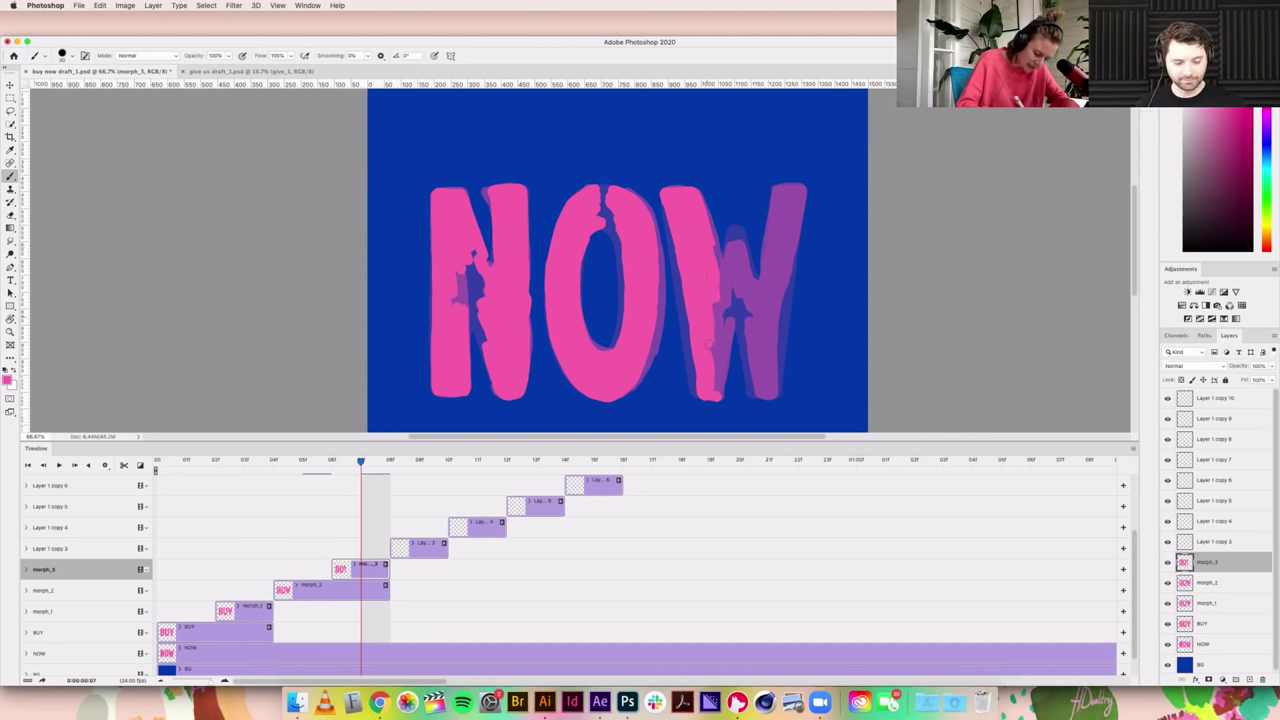
pyautogui.moveTo(688, 294)
pyautogui.mouseDown()
pyautogui.moveTo(696, 372)
pyautogui.moveTo(724, 364)
pyautogui.moveTo(730, 320)
pyautogui.moveTo(718, 300)
pyautogui.moveTo(714, 352)
pyautogui.mouseUp()
pyautogui.moveTo(720, 276)
pyautogui.mouseDown()
pyautogui.moveTo(730, 232)
pyautogui.moveTo(745, 272)
pyautogui.moveTo(732, 262)
pyautogui.moveTo(728, 288)
pyautogui.moveTo(746, 298)
pyautogui.moveTo(788, 188)
pyautogui.moveTo(790, 292)
pyautogui.moveTo(796, 200)
pyautogui.moveTo(778, 234)
pyautogui.moveTo(783, 198)
pyautogui.moveTo(765, 340)
pyautogui.moveTo(755, 298)
pyautogui.moveTo(742, 310)
pyautogui.moveTo(750, 390)
pyautogui.moveTo(768, 396)
pyautogui.moveTo(780, 332)
pyautogui.moveTo(762, 376)
pyautogui.mouseUp()
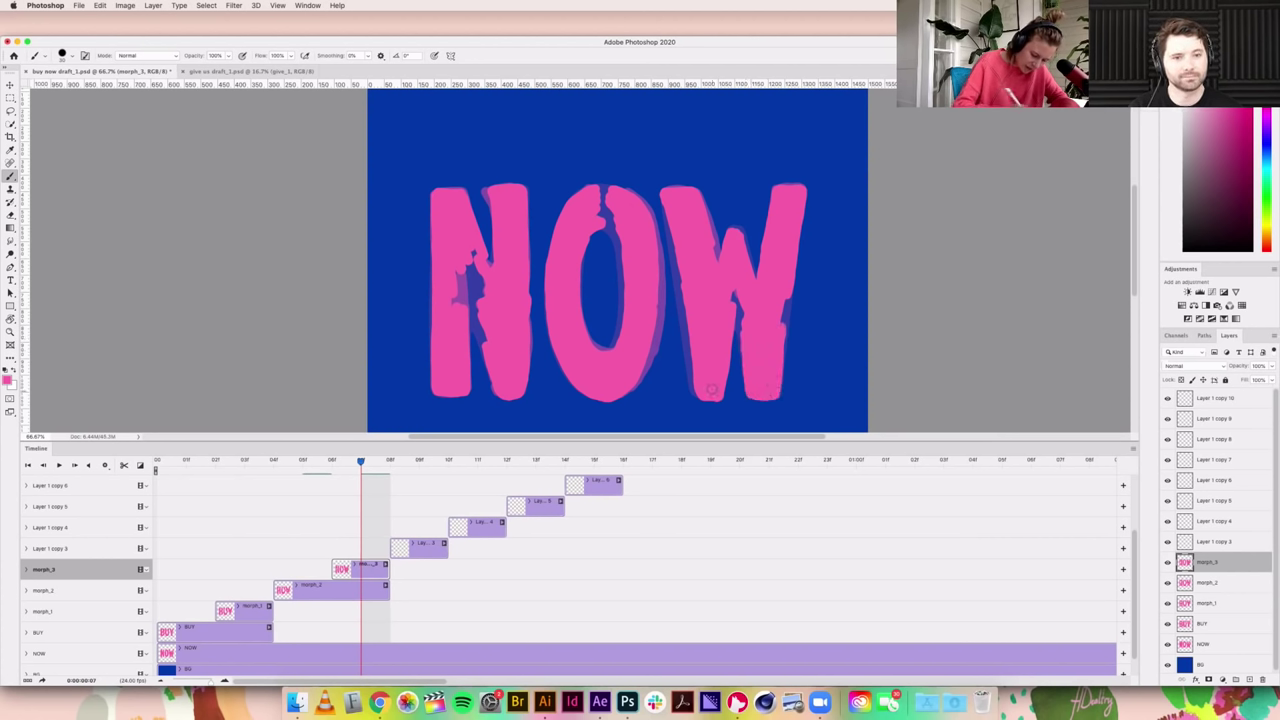
# Step: Trim the morph_2 clip back to frame 6 and extend the morph_3 clip to frame 10
pyautogui.hscroll(-2, 651, 384)
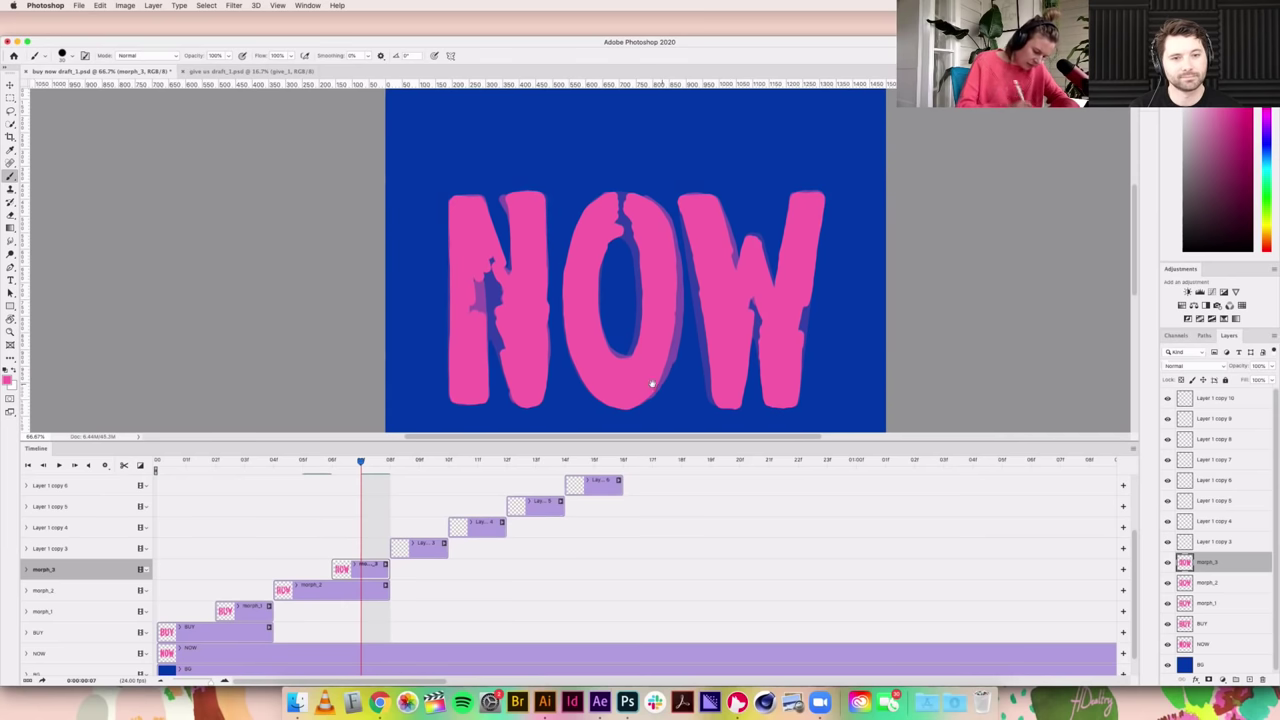
pyautogui.hscroll(-2, 680, 372)
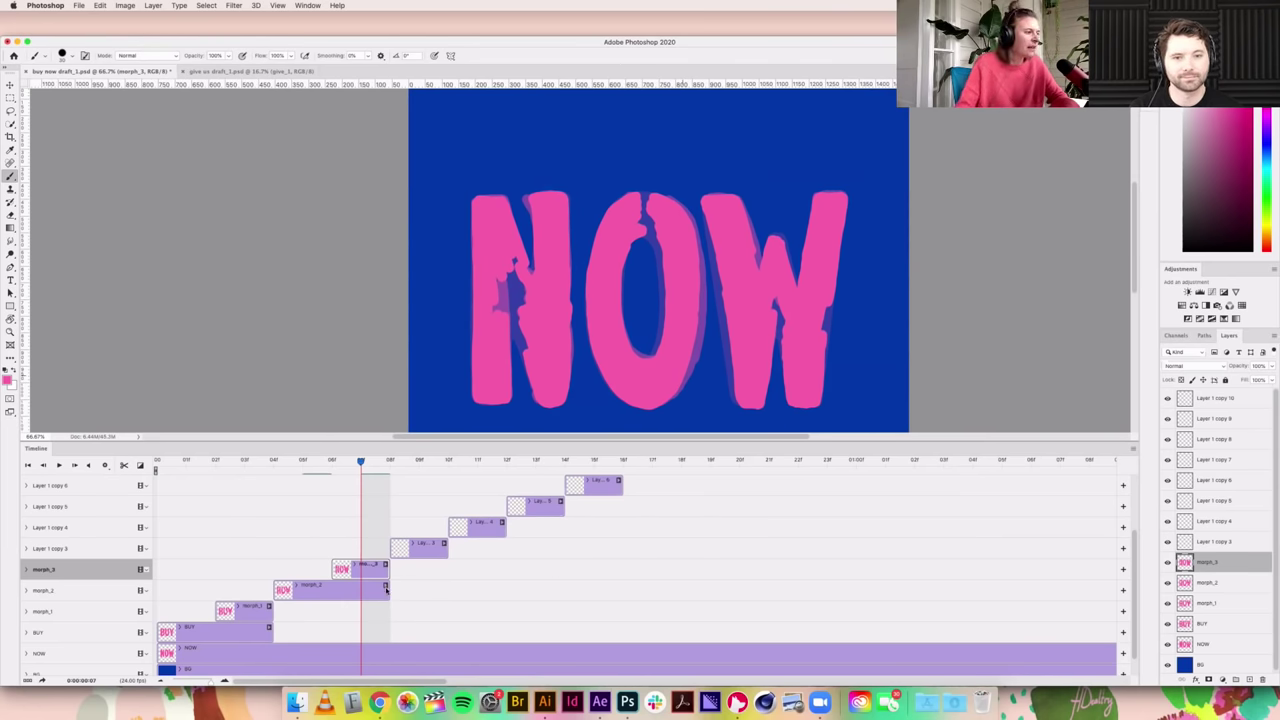
pyautogui.moveTo(361, 585); pyautogui.dragTo(325, 594)
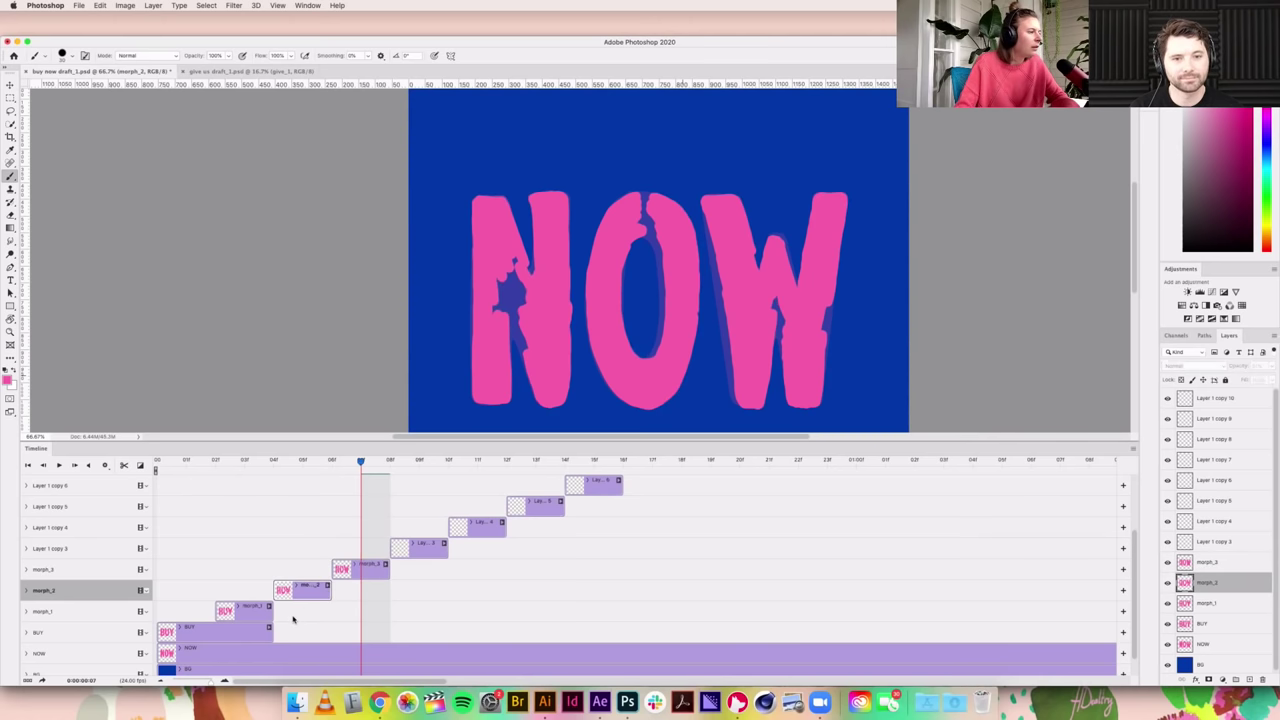
pyautogui.moveTo(388, 569); pyautogui.dragTo(437, 570)
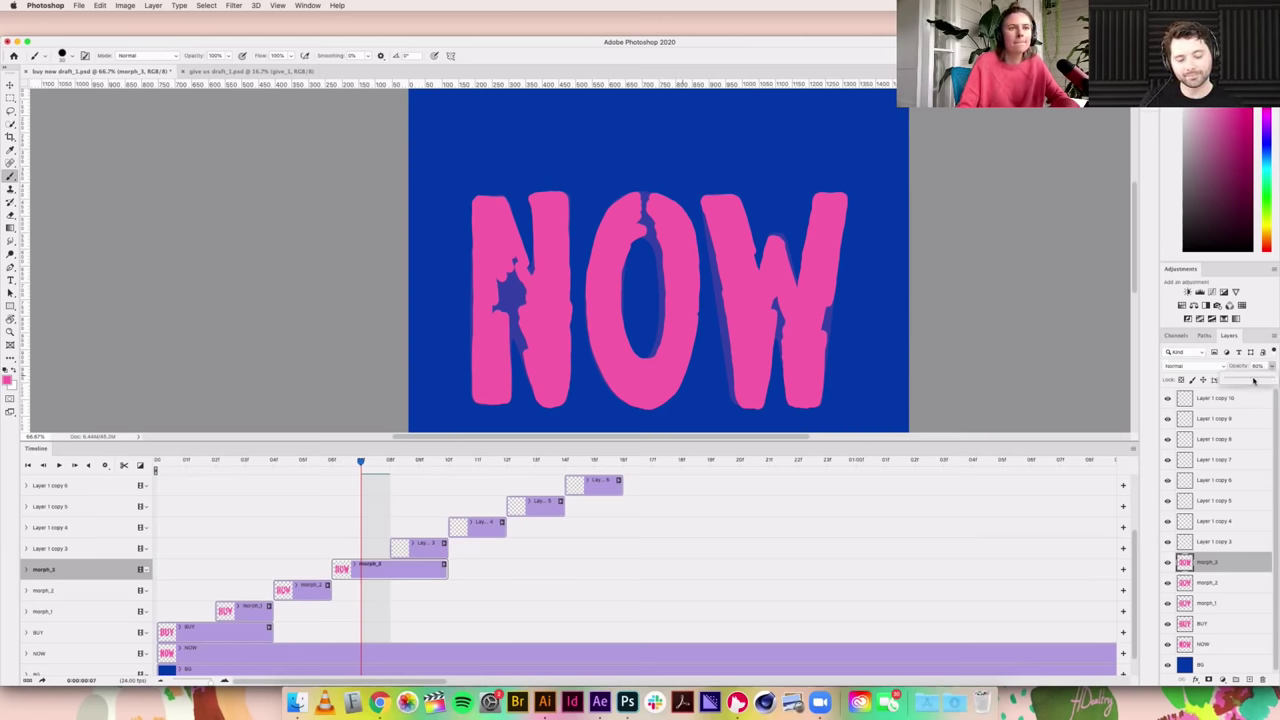
# Step: Make the morph_3 layer semi-transparent and rename Layer 1 copy 3 as morph_4
pyautogui.moveTo(1259, 377); pyautogui.dragTo(1240, 378)
pyautogui.click(1212, 541)
pyautogui.doubleClick(1212, 541)
pyautogui.write('morph_4')
pyautogui.press('Return')
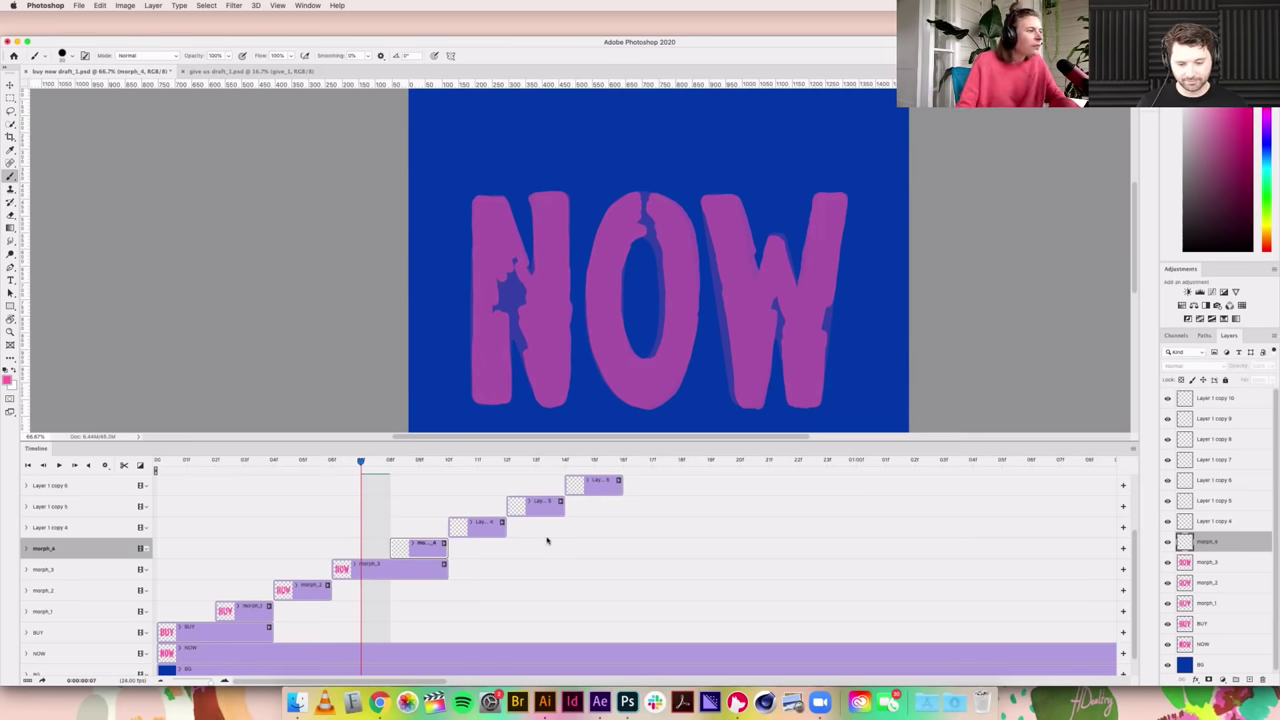
# Step: Go to frame 9 and lower the morph_3 layer's opacity further, to about 38%
pyautogui.click(420, 462)
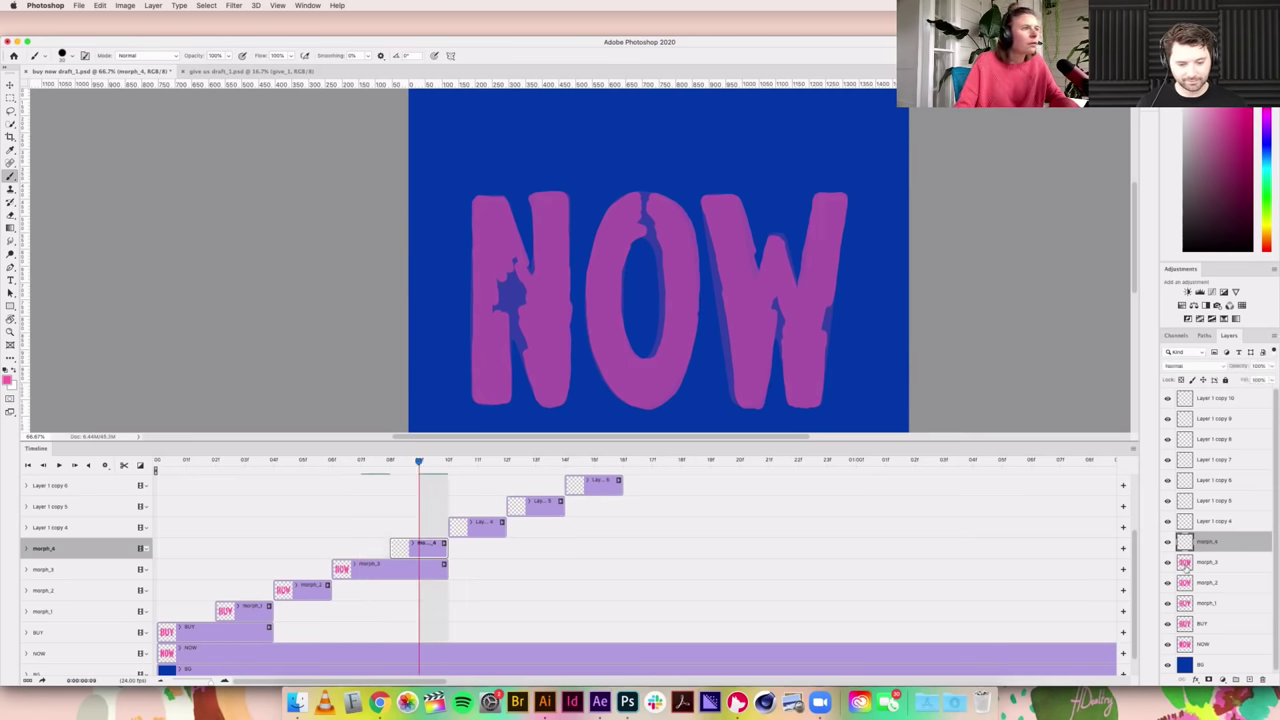
pyautogui.click(1210, 562)
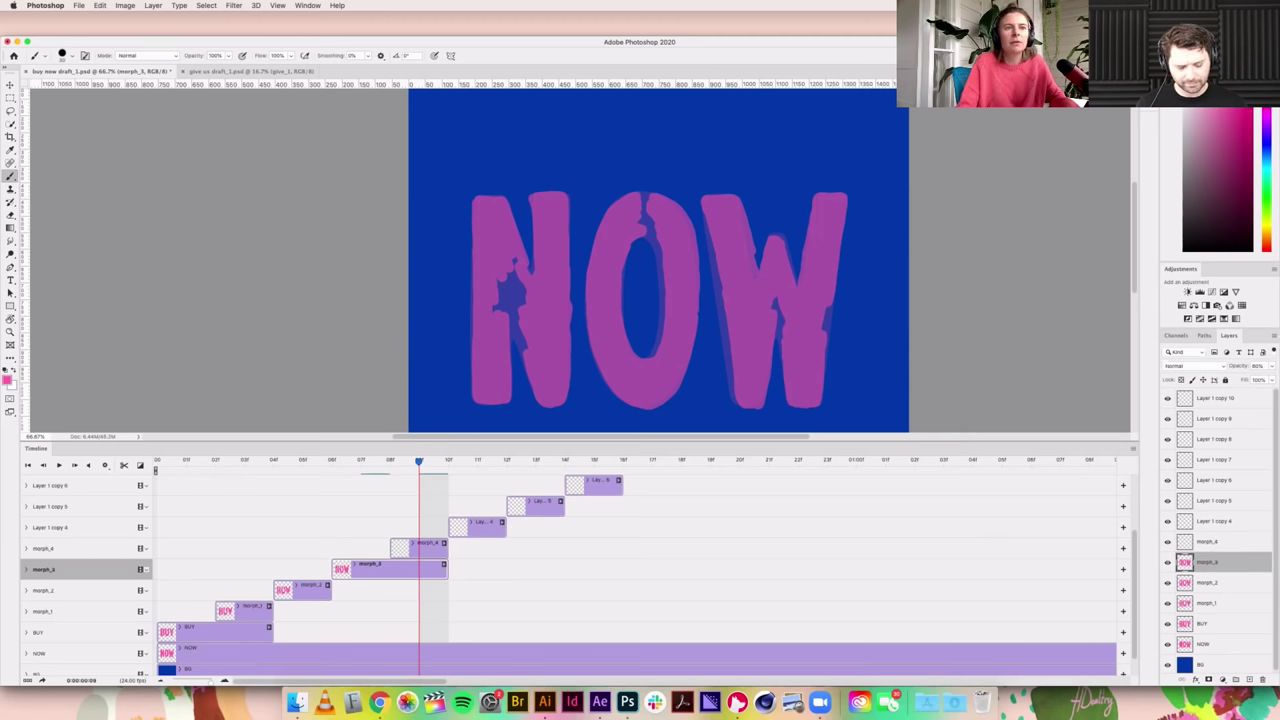
pyautogui.click(1272, 366)
pyautogui.moveTo(1243, 377); pyautogui.dragTo(1243, 378)
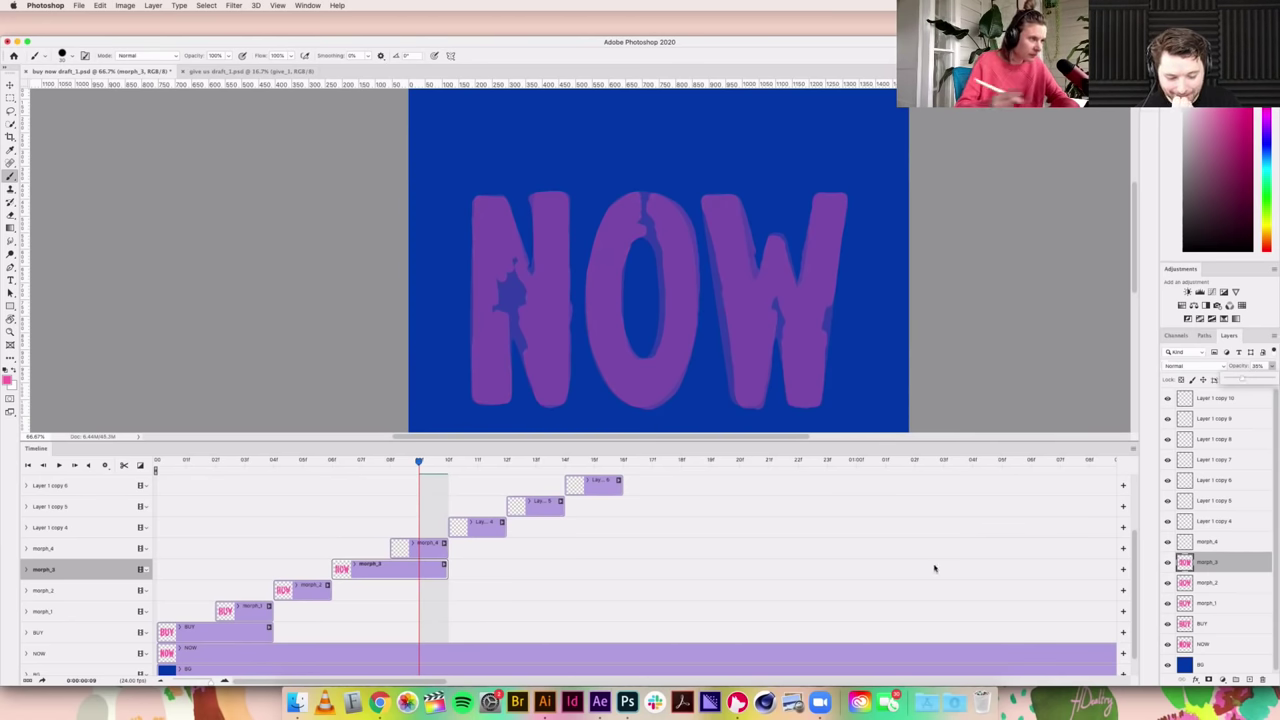
# Step: On morph_4, paint the first letter in pink as an N with only a small ragged hole left in its middle
pyautogui.click(445, 547)
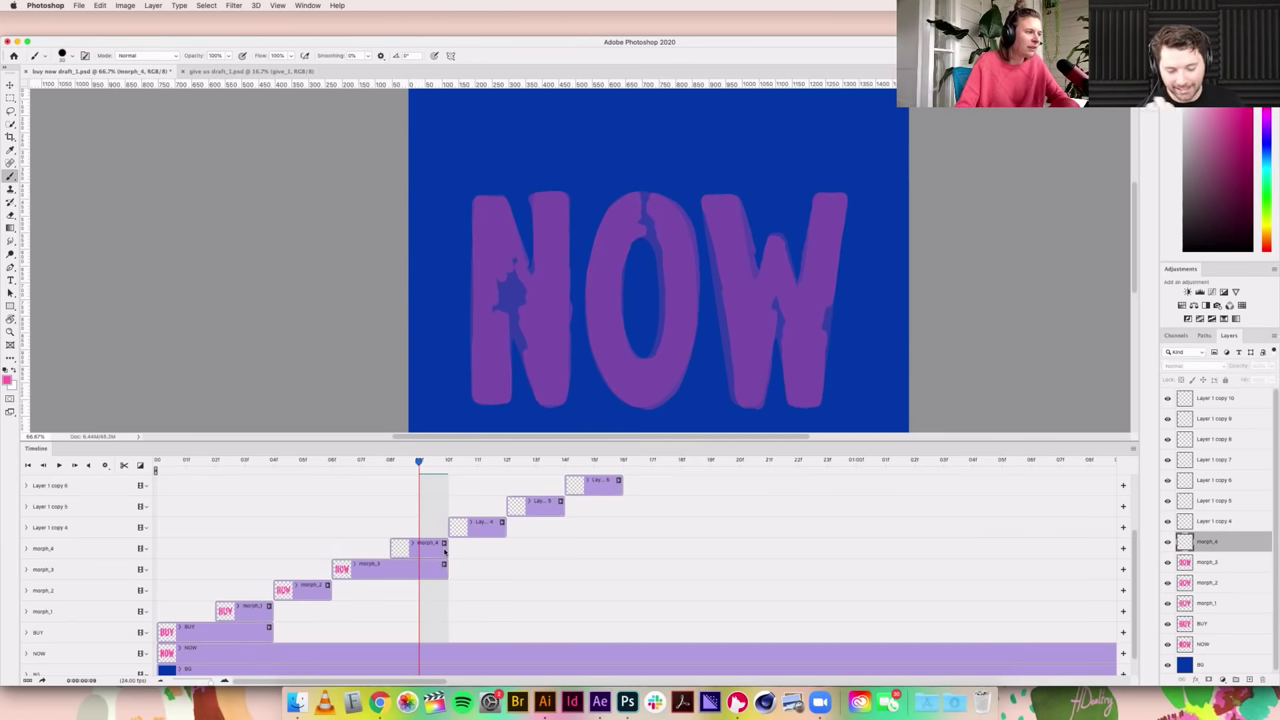
pyautogui.click(444, 548)
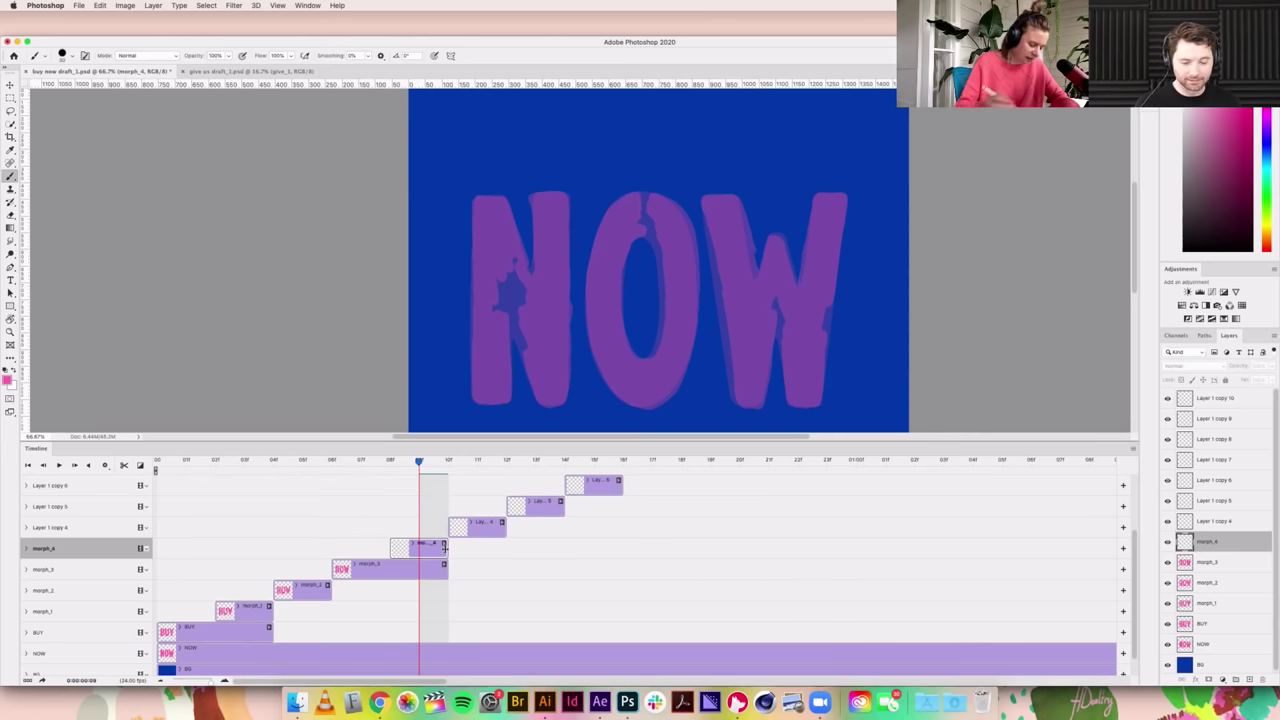
pyautogui.moveTo(477, 199)
pyautogui.mouseDown()
pyautogui.moveTo(478, 398)
pyautogui.moveTo(508, 400)
pyautogui.moveTo(508, 310)
pyautogui.moveTo(499, 345)
pyautogui.moveTo(488, 342)
pyautogui.moveTo(486, 390)
pyautogui.moveTo(494, 360)
pyautogui.moveTo(498, 385)
pyautogui.mouseUp()
pyautogui.moveTo(476, 200); pyautogui.dragTo(500, 203)
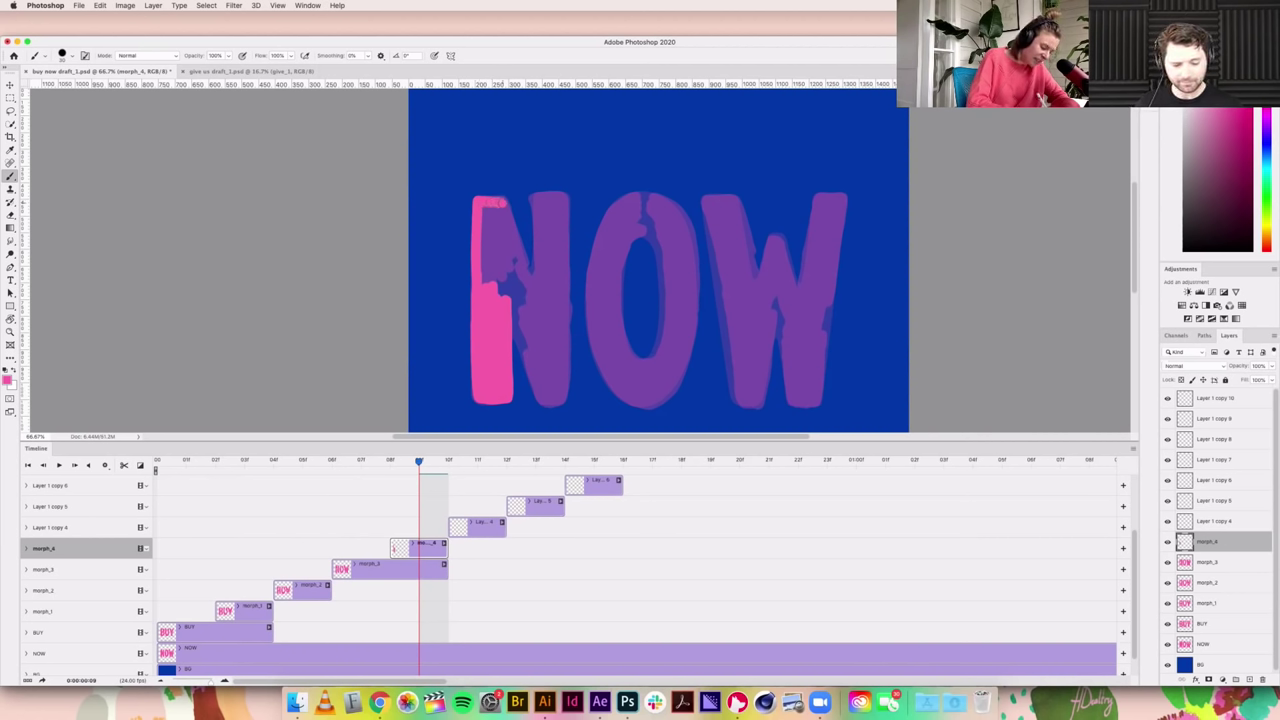
pyautogui.moveTo(500, 204)
pyautogui.mouseDown()
pyautogui.moveTo(532, 282)
pyautogui.moveTo(534, 199)
pyautogui.moveTo(561, 196)
pyautogui.moveTo(562, 262)
pyautogui.moveTo(557, 199)
pyautogui.moveTo(548, 211)
pyautogui.moveTo(564, 312)
pyautogui.mouseUp()
pyautogui.moveTo(561, 265)
pyautogui.mouseDown()
pyautogui.moveTo(563, 400)
pyautogui.moveTo(535, 382)
pyautogui.moveTo(522, 336)
pyautogui.mouseUp()
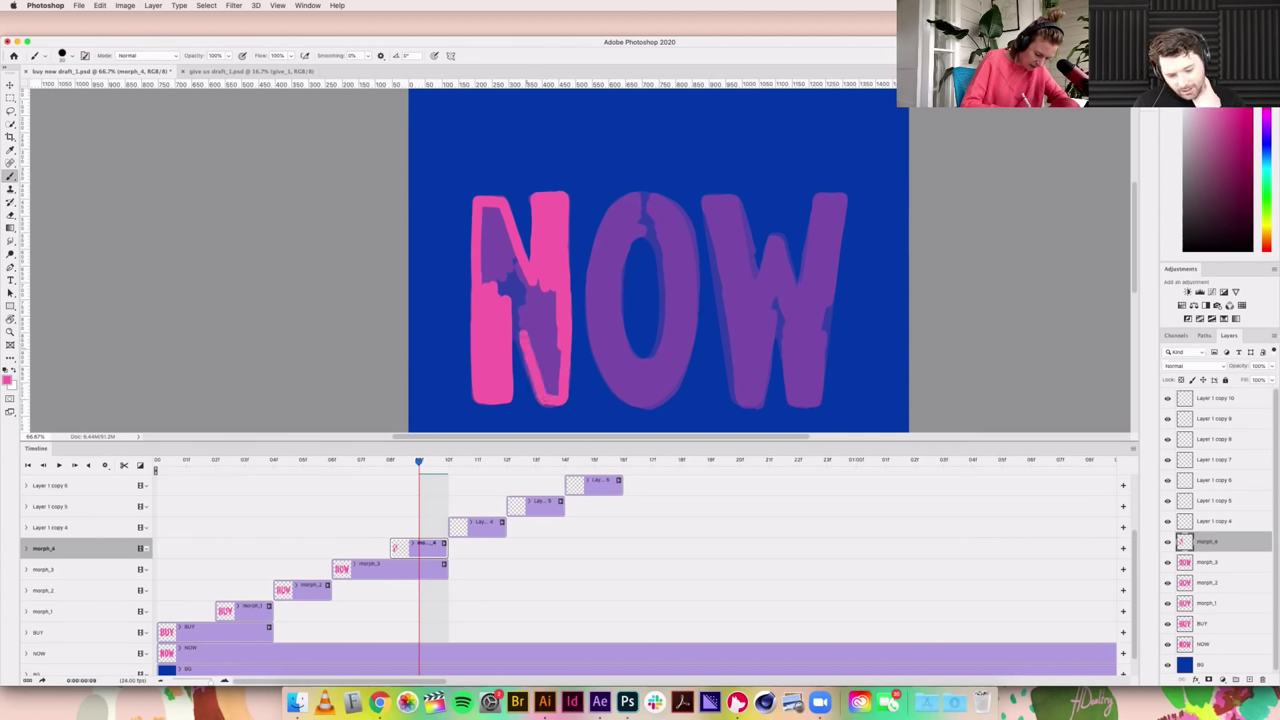
pyautogui.moveTo(530, 390); pyautogui.dragTo(519, 330)
pyautogui.moveTo(548, 402)
pyautogui.mouseDown()
pyautogui.moveTo(555, 308)
pyautogui.moveTo(488, 212)
pyautogui.moveTo(516, 262)
pyautogui.moveTo(498, 276)
pyautogui.moveTo(504, 294)
pyautogui.moveTo(542, 286)
pyautogui.moveTo(544, 326)
pyautogui.moveTo(526, 310)
pyautogui.moveTo(518, 326)
pyautogui.moveTo(538, 352)
pyautogui.moveTo(540, 340)
pyautogui.moveTo(592, 330)
pyautogui.mouseUp()
# Step: Paint the middle letter on morph_4 as an O whose tips join over a small ragged hole at the top
pyautogui.moveTo(620, 234)
pyautogui.mouseDown()
pyautogui.moveTo(597, 284)
pyautogui.moveTo(614, 362)
pyautogui.moveTo(634, 366)
pyautogui.moveTo(644, 344)
pyautogui.moveTo(646, 272)
pyautogui.mouseUp()
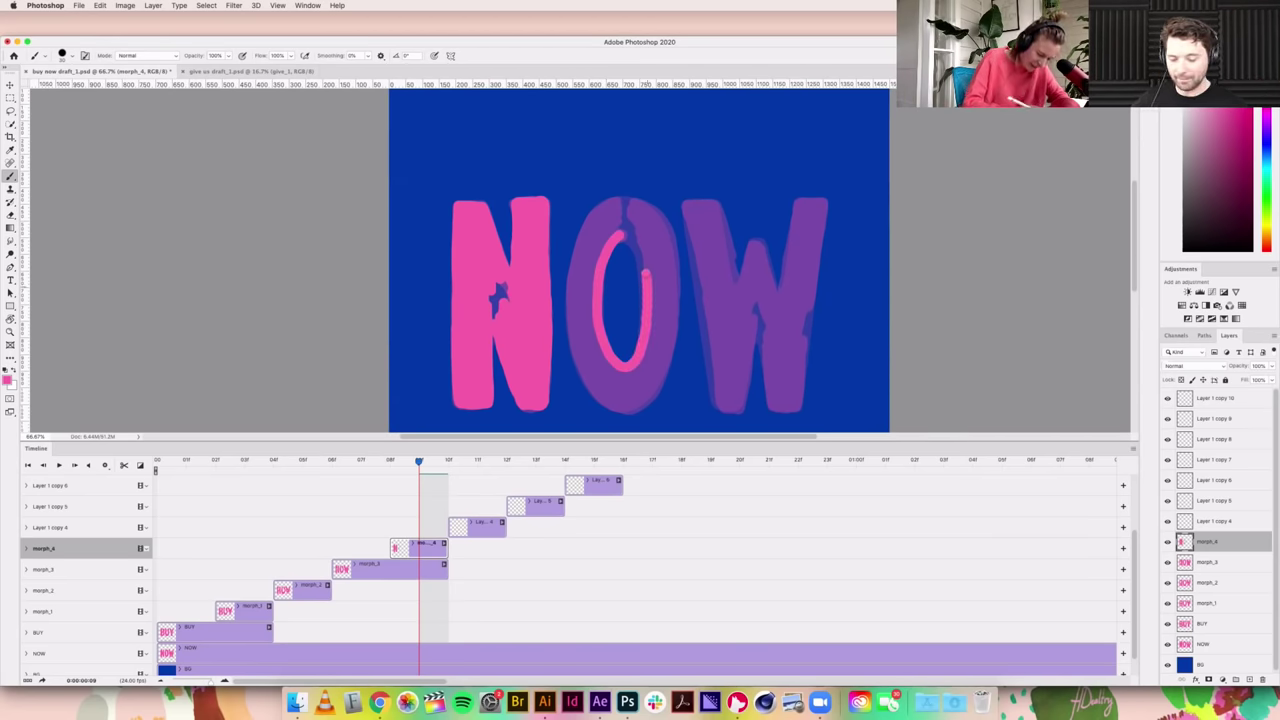
pyautogui.moveTo(606, 204)
pyautogui.mouseDown()
pyautogui.moveTo(570, 330)
pyautogui.moveTo(600, 398)
pyautogui.moveTo(628, 410)
pyautogui.moveTo(650, 398)
pyautogui.moveTo(670, 324)
pyautogui.mouseUp()
pyautogui.moveTo(636, 202)
pyautogui.mouseDown()
pyautogui.moveTo(664, 236)
pyautogui.moveTo(676, 334)
pyautogui.mouseUp()
pyautogui.moveTo(606, 234)
pyautogui.mouseDown()
pyautogui.moveTo(584, 334)
pyautogui.moveTo(588, 318)
pyautogui.moveTo(604, 388)
pyautogui.moveTo(624, 404)
pyautogui.moveTo(614, 372)
pyautogui.moveTo(640, 400)
pyautogui.moveTo(632, 372)
pyautogui.moveTo(646, 356)
pyautogui.moveTo(650, 392)
pyautogui.moveTo(666, 300)
pyautogui.moveTo(638, 250)
pyautogui.moveTo(658, 260)
pyautogui.moveTo(667, 305)
pyautogui.mouseUp()
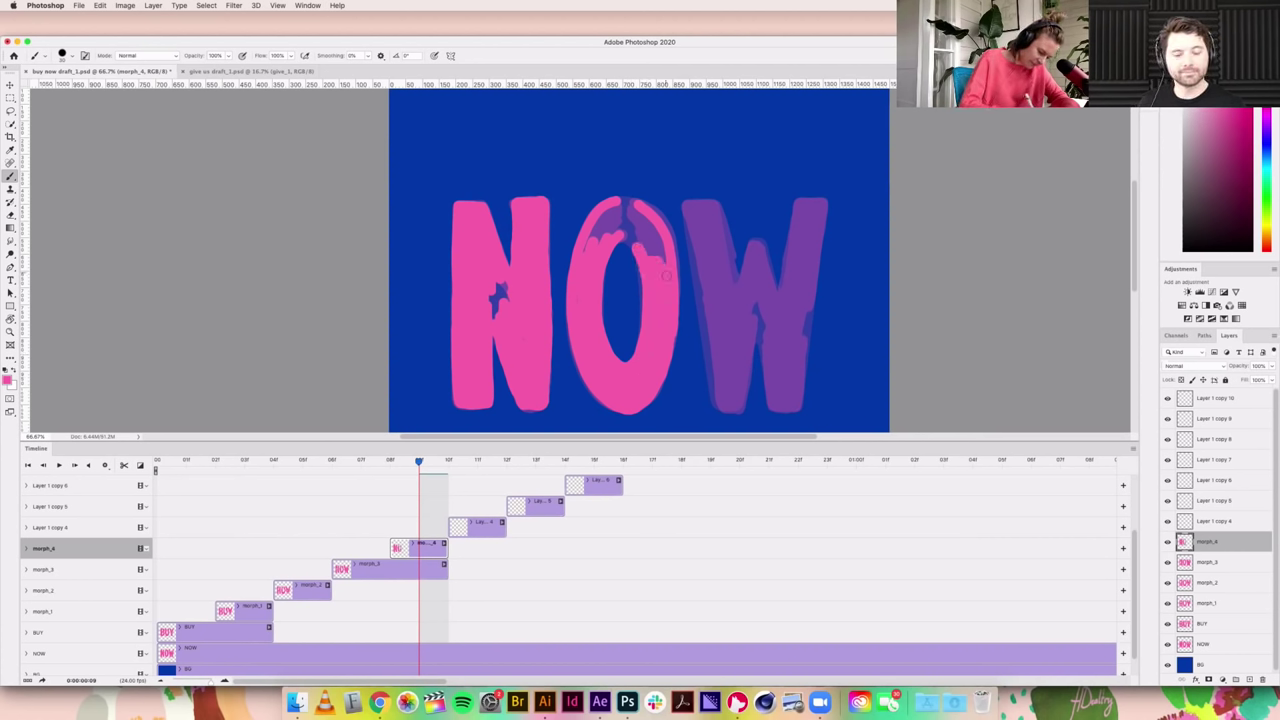
pyautogui.moveTo(596, 240)
pyautogui.mouseDown()
pyautogui.moveTo(628, 205)
pyautogui.moveTo(653, 213)
pyautogui.moveTo(668, 263)
pyautogui.moveTo(639, 248)
pyautogui.moveTo(672, 333)
pyautogui.moveTo(636, 222)
pyautogui.mouseUp()
pyautogui.hscroll(1, 668, 333)
pyautogui.hscroll(1, 668, 333)
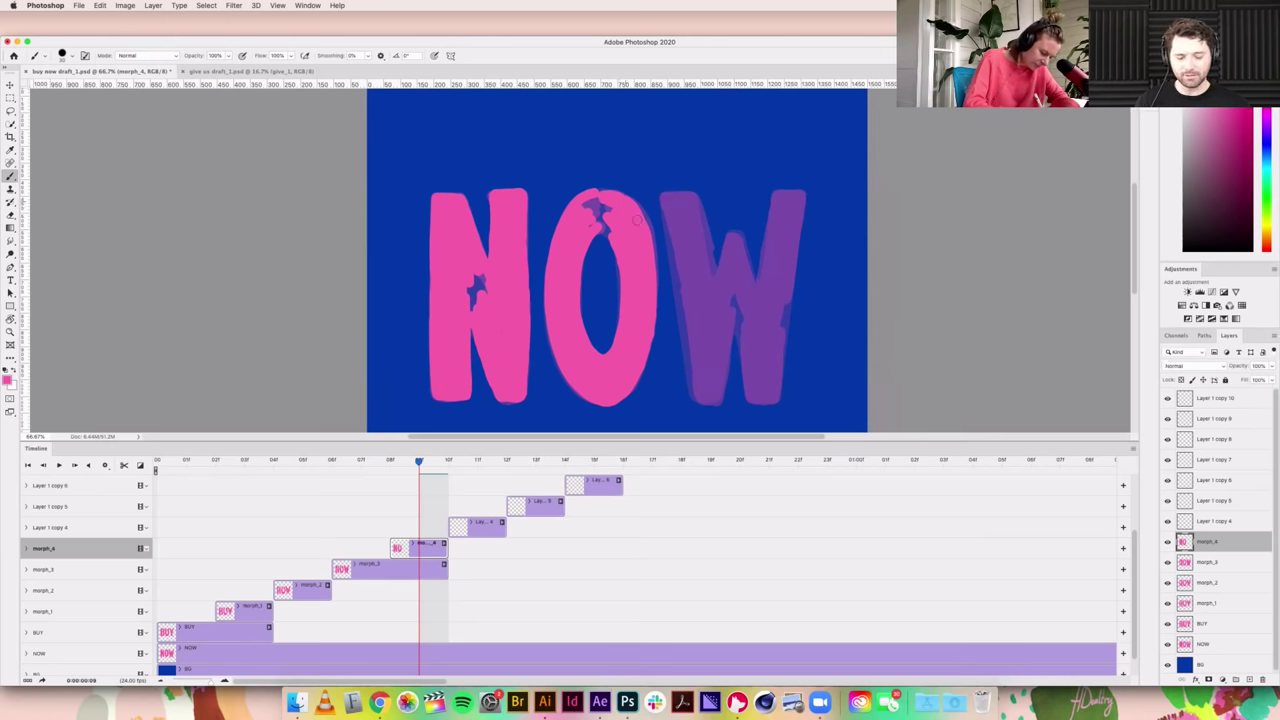
# Step: Paint the last letter on morph_4 in pink as a W, leaving only a small ragged hole in its centre
pyautogui.moveTo(688, 310); pyautogui.dragTo(662, 296)
pyautogui.moveTo(638, 182)
pyautogui.mouseDown()
pyautogui.moveTo(666, 376)
pyautogui.moveTo(680, 386)
pyautogui.moveTo(704, 304)
pyautogui.moveTo(676, 375)
pyautogui.moveTo(670, 350)
pyautogui.mouseUp()
pyautogui.moveTo(710, 305)
pyautogui.mouseDown()
pyautogui.moveTo(724, 384)
pyautogui.moveTo(750, 386)
pyautogui.mouseUp()
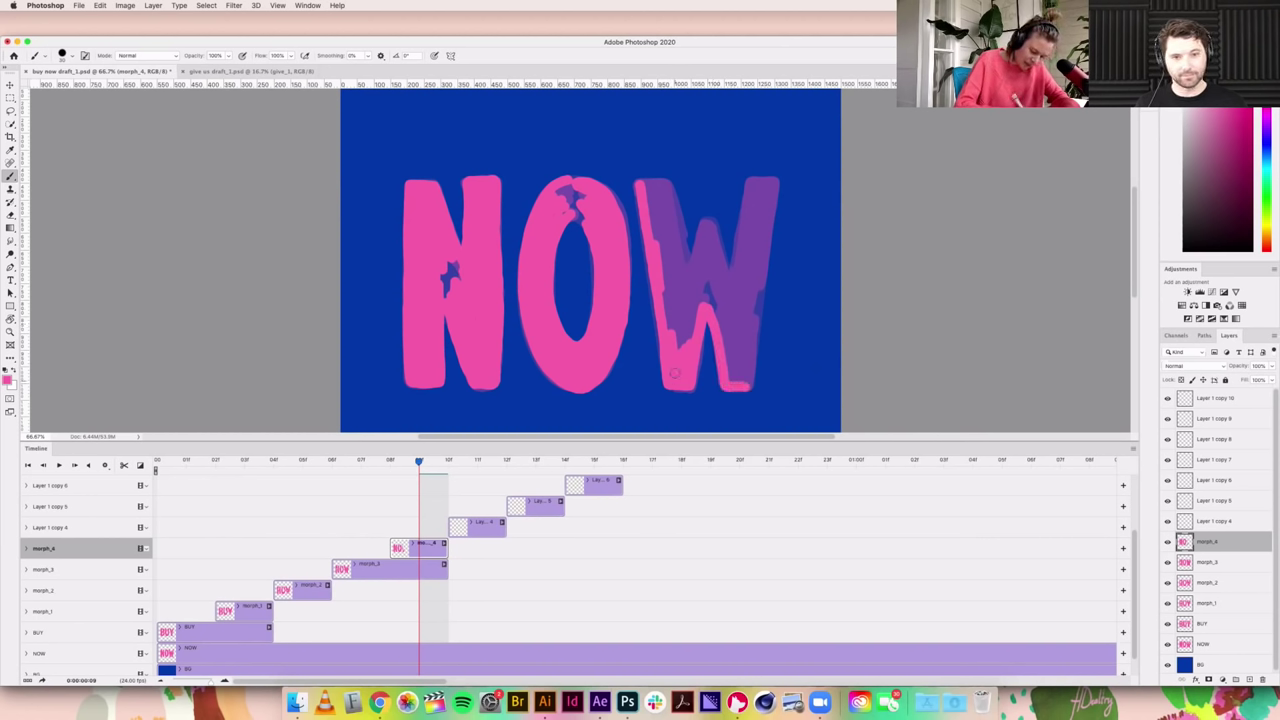
pyautogui.moveTo(750, 386); pyautogui.dragTo(755, 310)
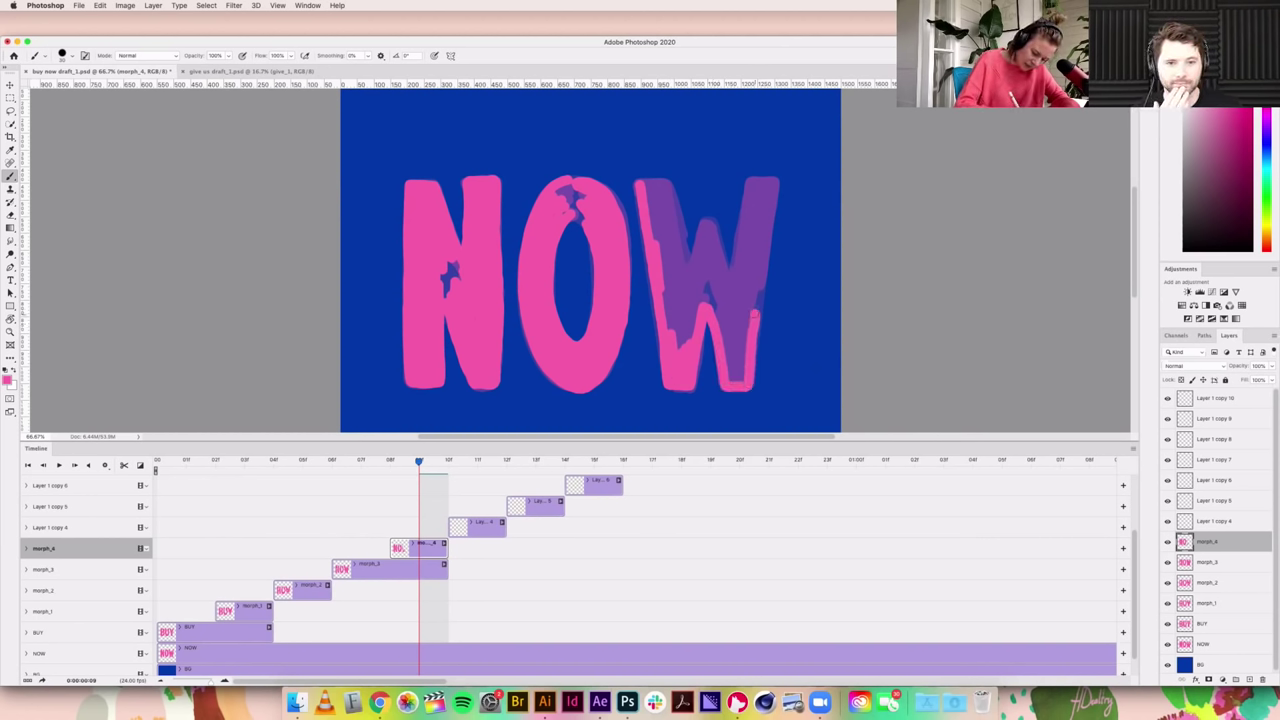
pyautogui.moveTo(777, 178); pyautogui.dragTo(764, 252)
pyautogui.moveTo(776, 190); pyautogui.dragTo(757, 312)
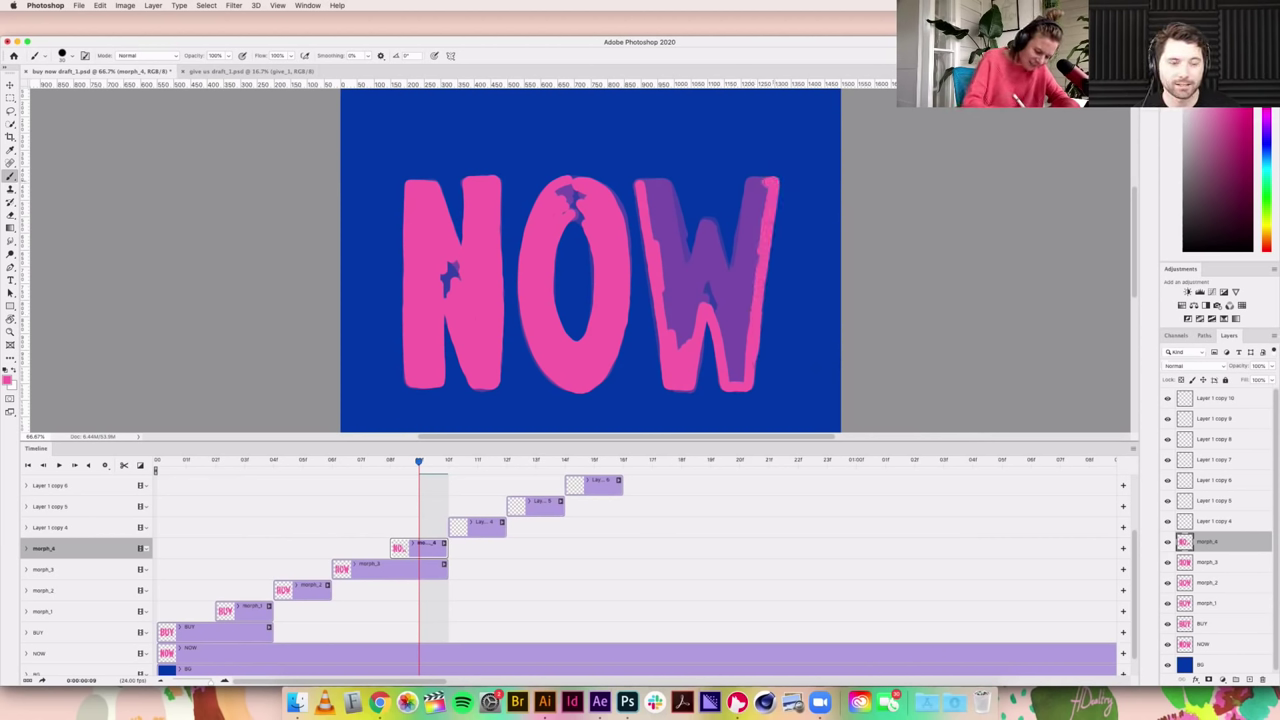
pyautogui.moveTo(758, 184); pyautogui.dragTo(736, 280)
pyautogui.moveTo(713, 218); pyautogui.dragTo(728, 280)
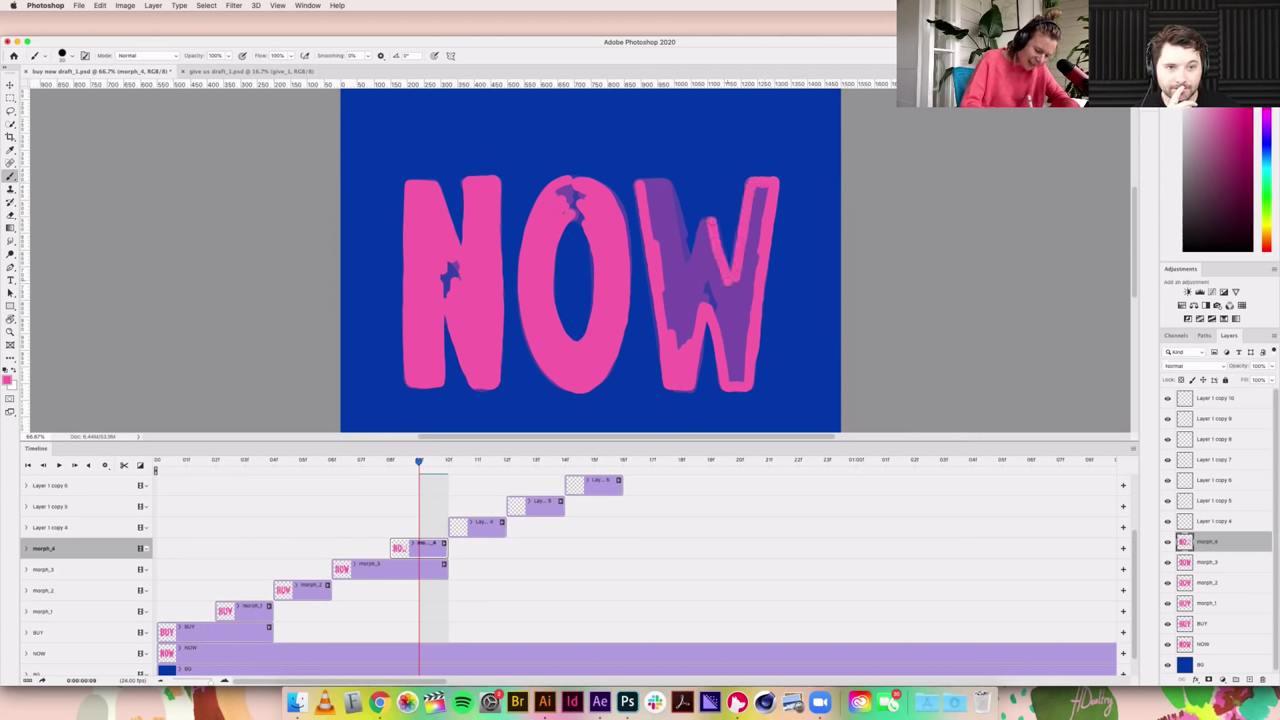
pyautogui.moveTo(708, 226); pyautogui.dragTo(688, 280)
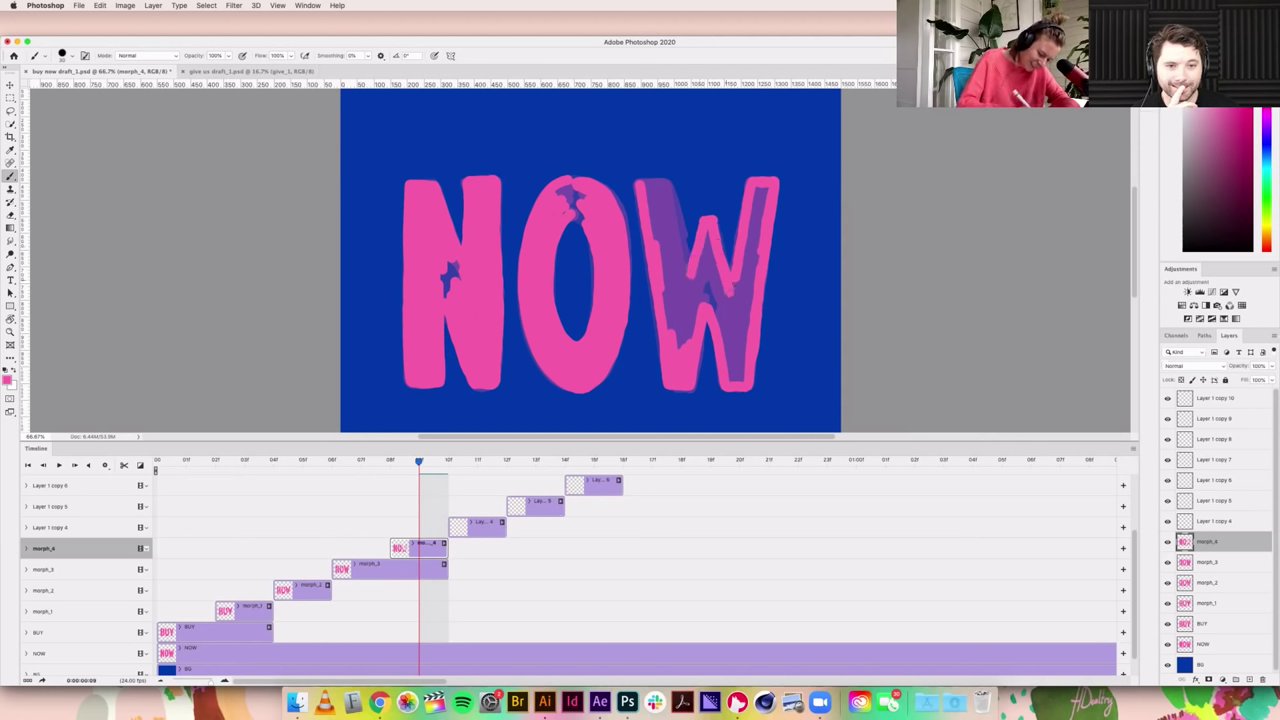
pyautogui.moveTo(664, 182); pyautogui.dragTo(684, 275)
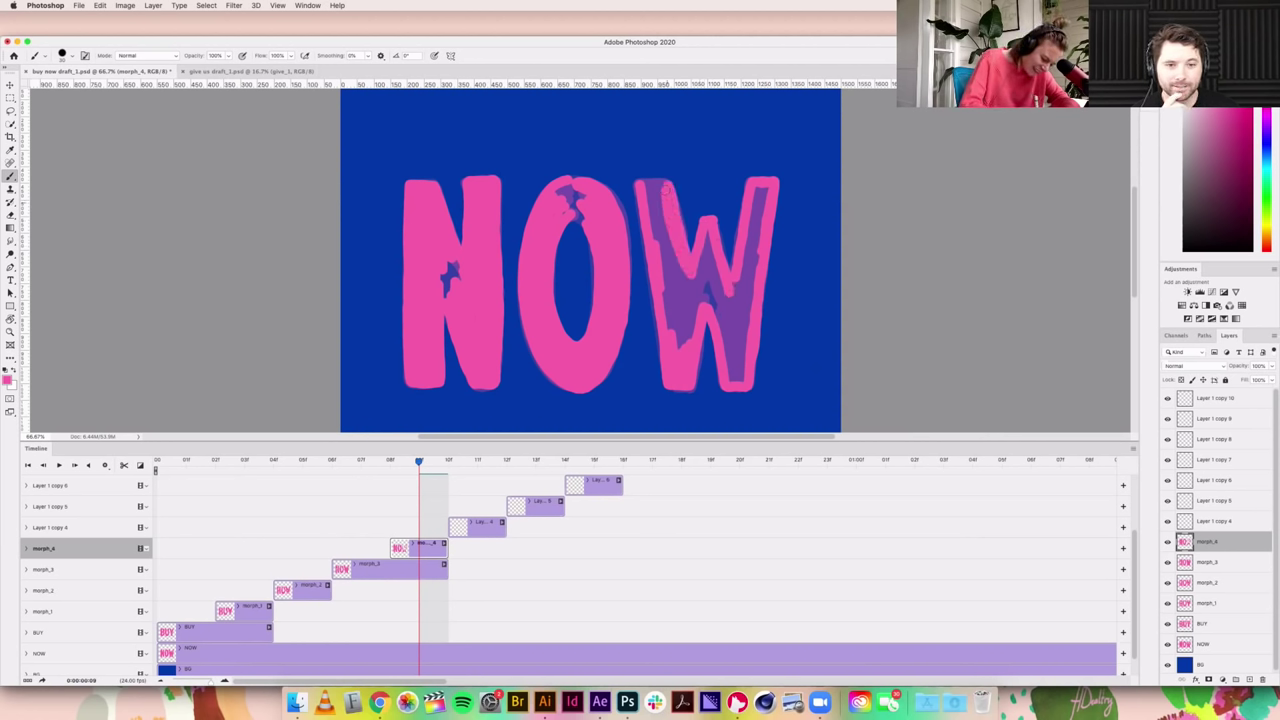
pyautogui.moveTo(642, 188)
pyautogui.mouseDown()
pyautogui.moveTo(663, 258)
pyautogui.moveTo(684, 304)
pyautogui.moveTo(683, 272)
pyautogui.moveTo(693, 277)
pyautogui.moveTo(708, 241)
pyautogui.moveTo(692, 325)
pyautogui.moveTo(718, 278)
pyautogui.moveTo(738, 380)
pyautogui.moveTo(739, 299)
pyautogui.moveTo(766, 196)
pyautogui.moveTo(746, 318)
pyautogui.mouseUp()
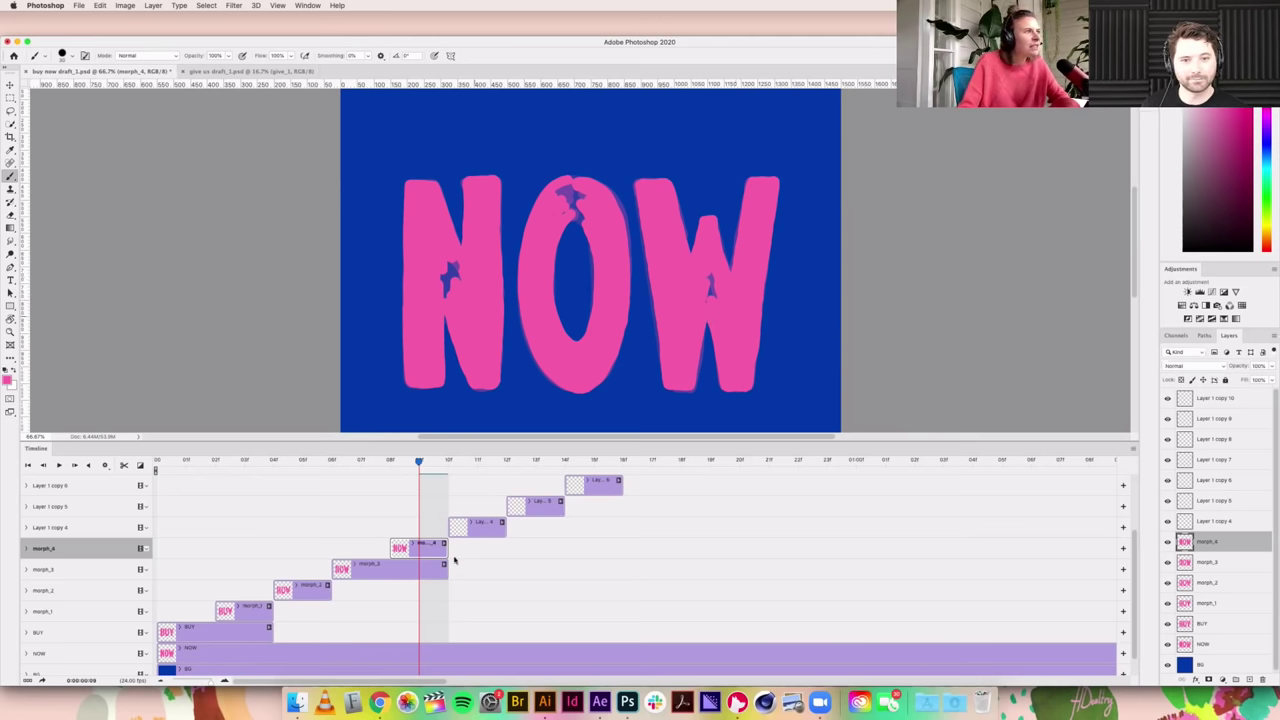
# Step: Trim the morph_3 clip to frame 8 and extend morph_4 to frame 11, and rename Layer 1 copy 4 as morph_5
pyautogui.moveTo(445, 567); pyautogui.dragTo(477, 548)
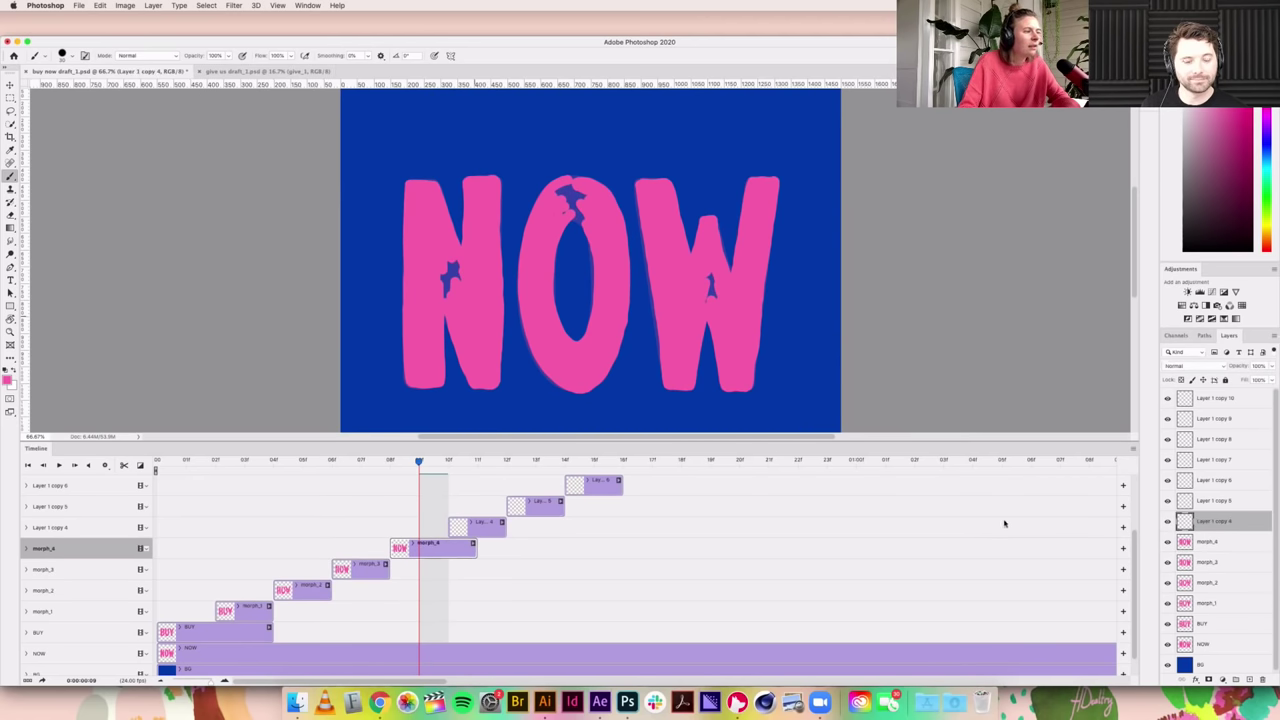
pyautogui.click(1210, 521)
pyautogui.doubleClick(1207, 521)
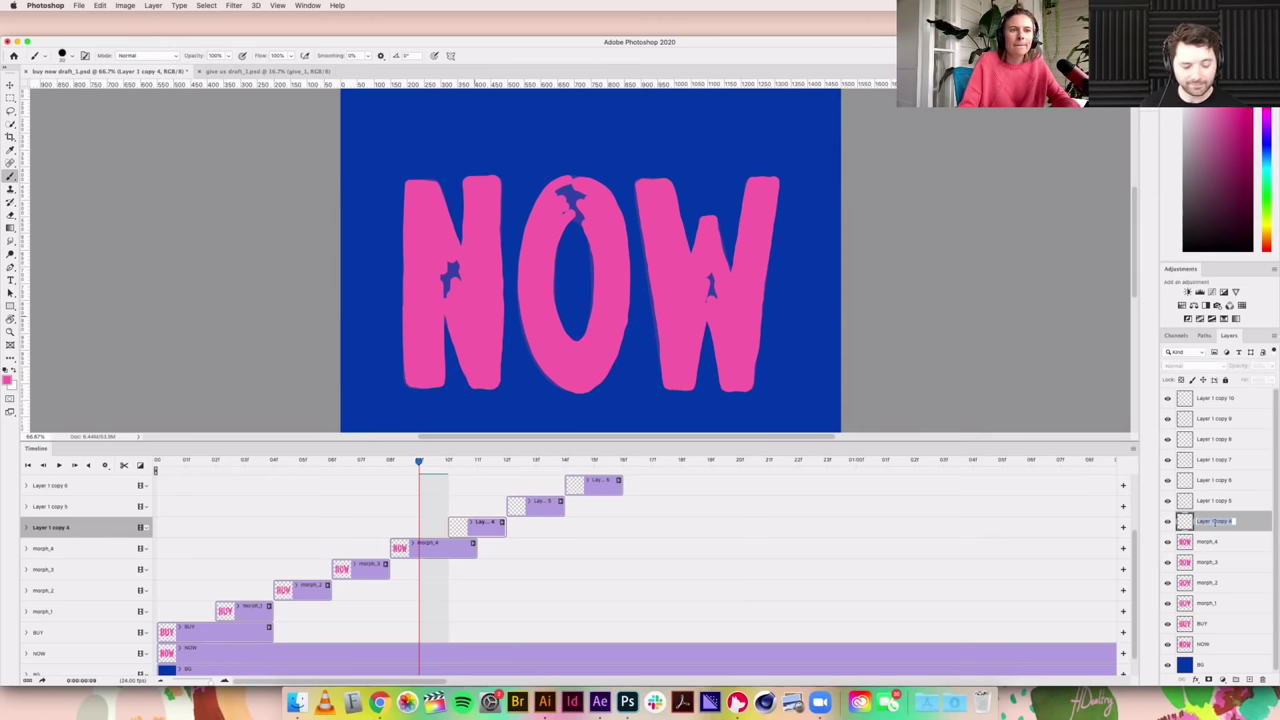
pyautogui.write('morph_5')
pyautogui.press('Return')
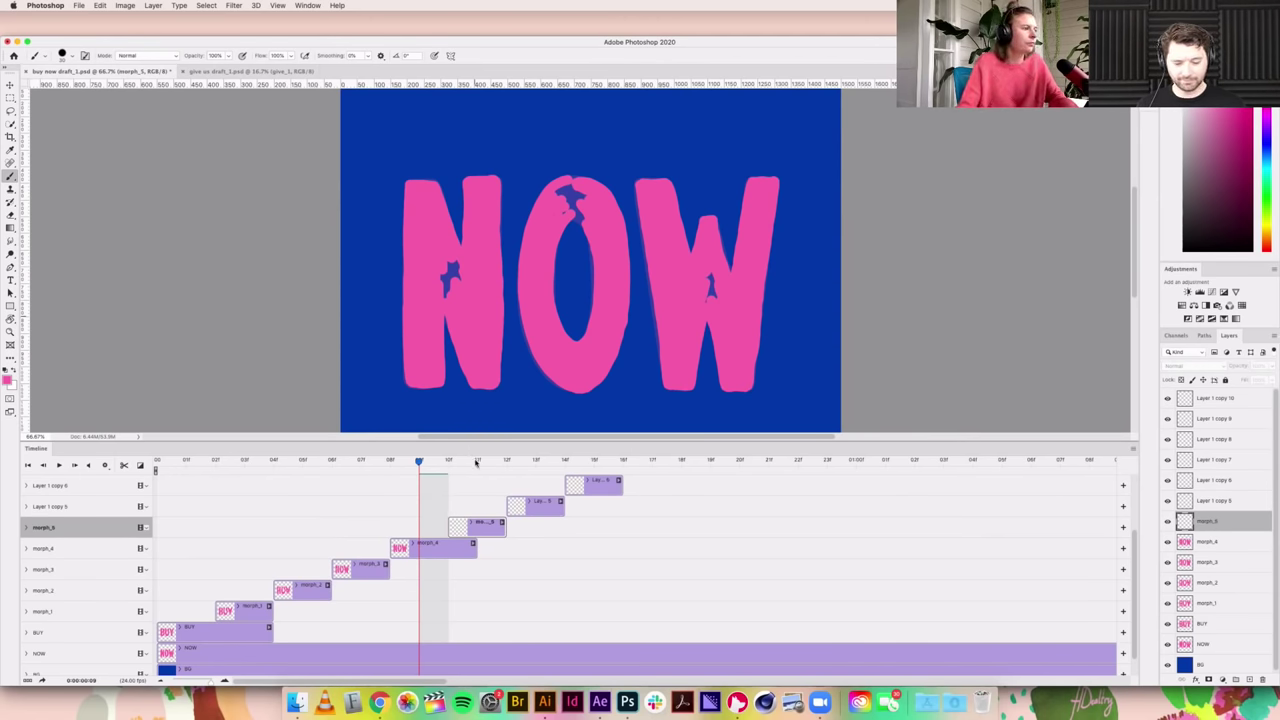
# Step: Lower the morph_4 layer's opacity to about 58% and make morph_5 the active layer
pyautogui.hotkey('alt', '[')
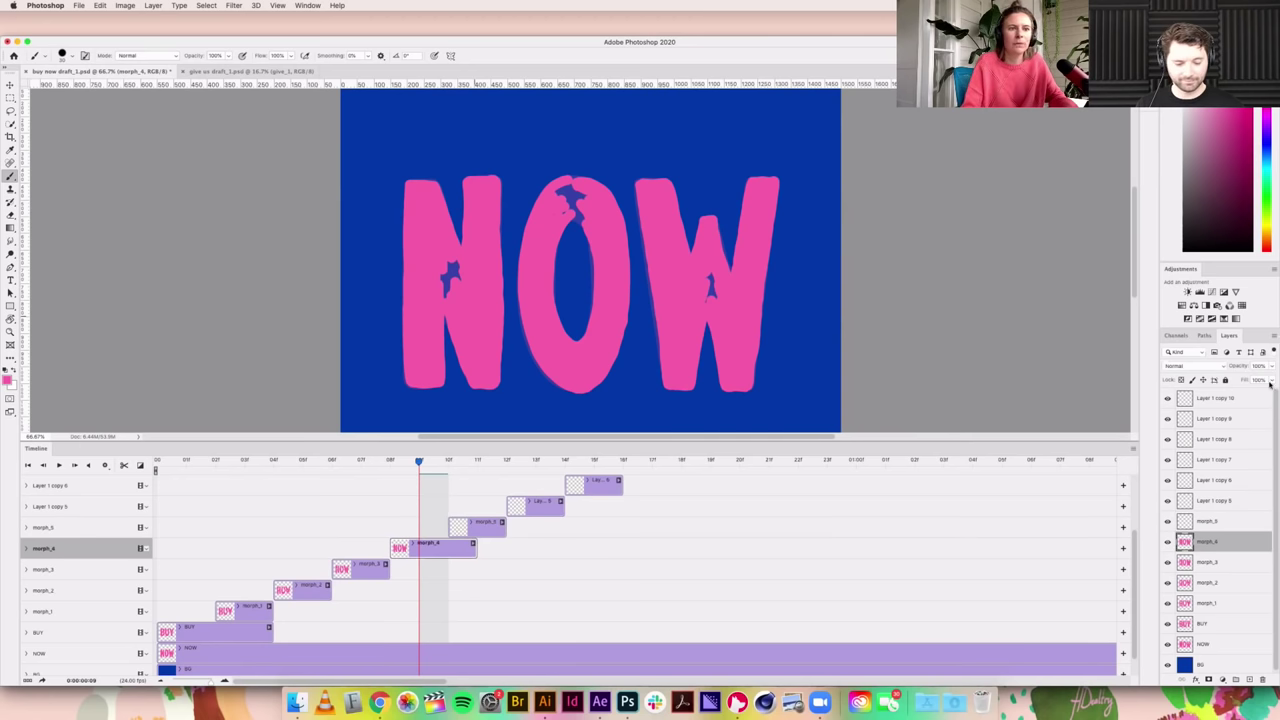
pyautogui.click(1271, 366)
pyautogui.moveTo(1266, 384); pyautogui.dragTo(1254, 383)
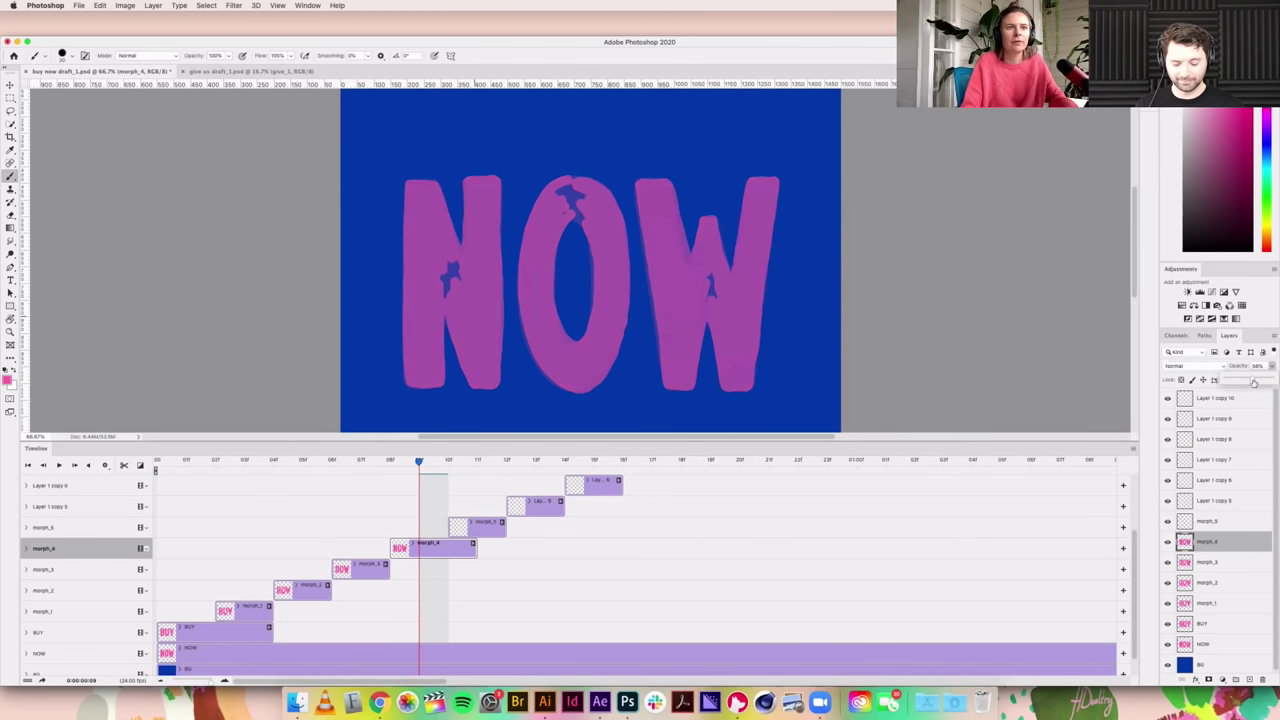
pyautogui.click(1203, 524)
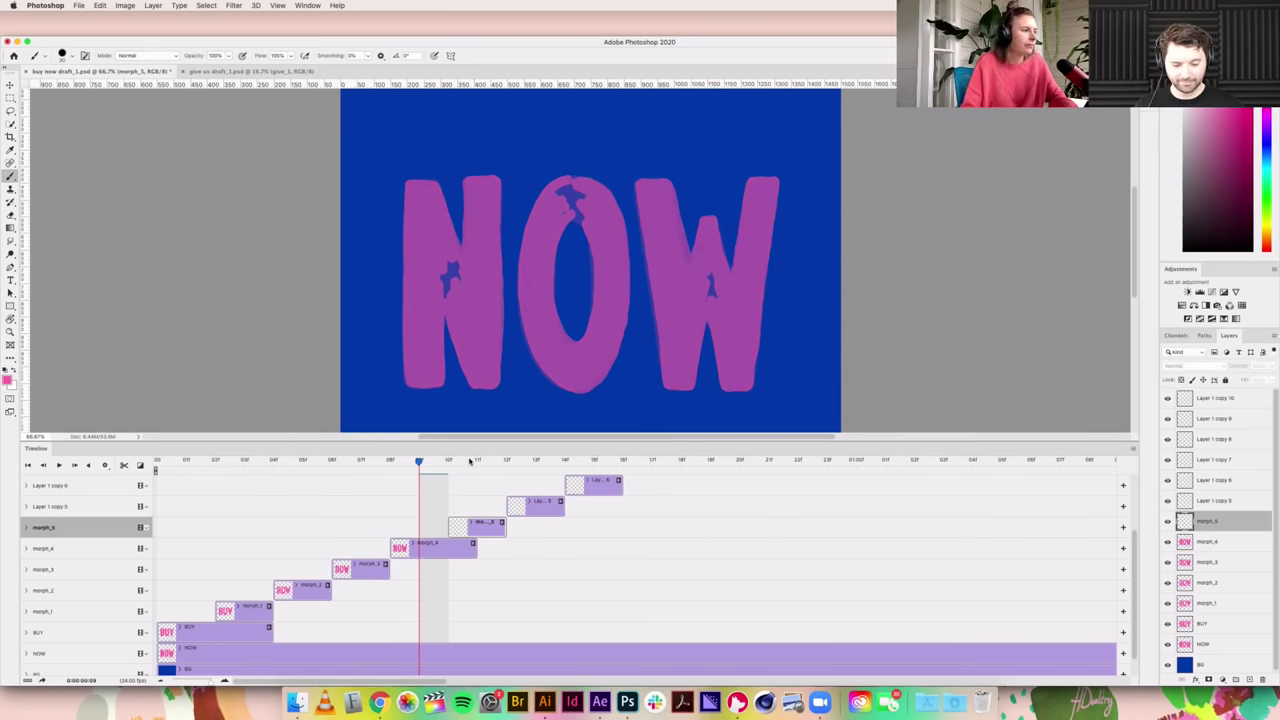
# Step: At frame 11, extend the morph_4 clip to frame 12 so it spans the morph_5 clip, and reselect morph_5
pyautogui.click(477, 461)
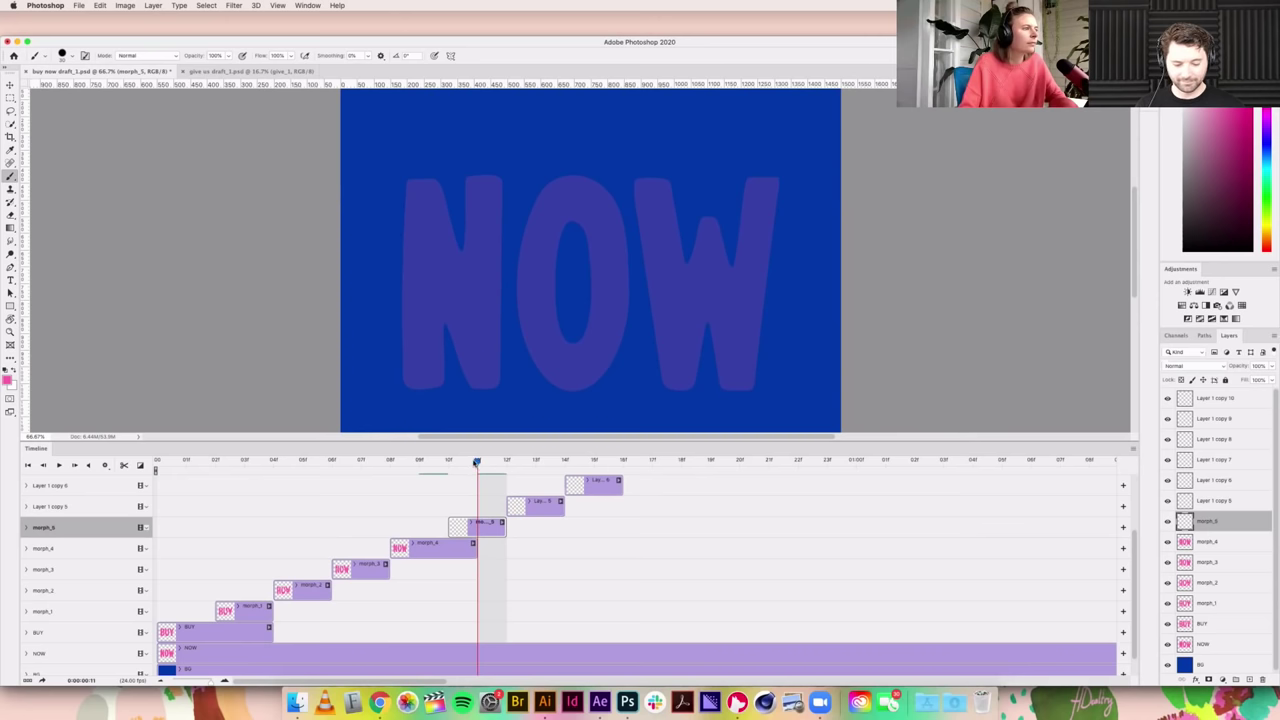
pyautogui.press('Left')
pyautogui.press('Right')
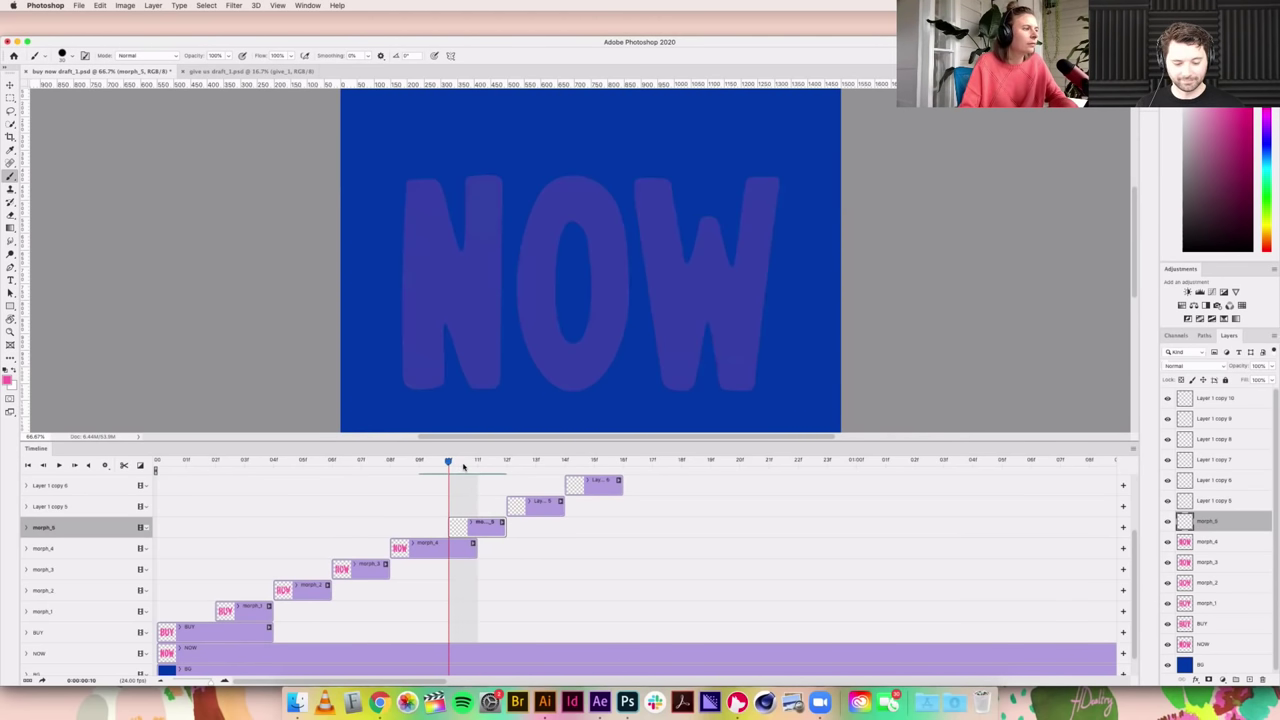
pyautogui.click(484, 552)
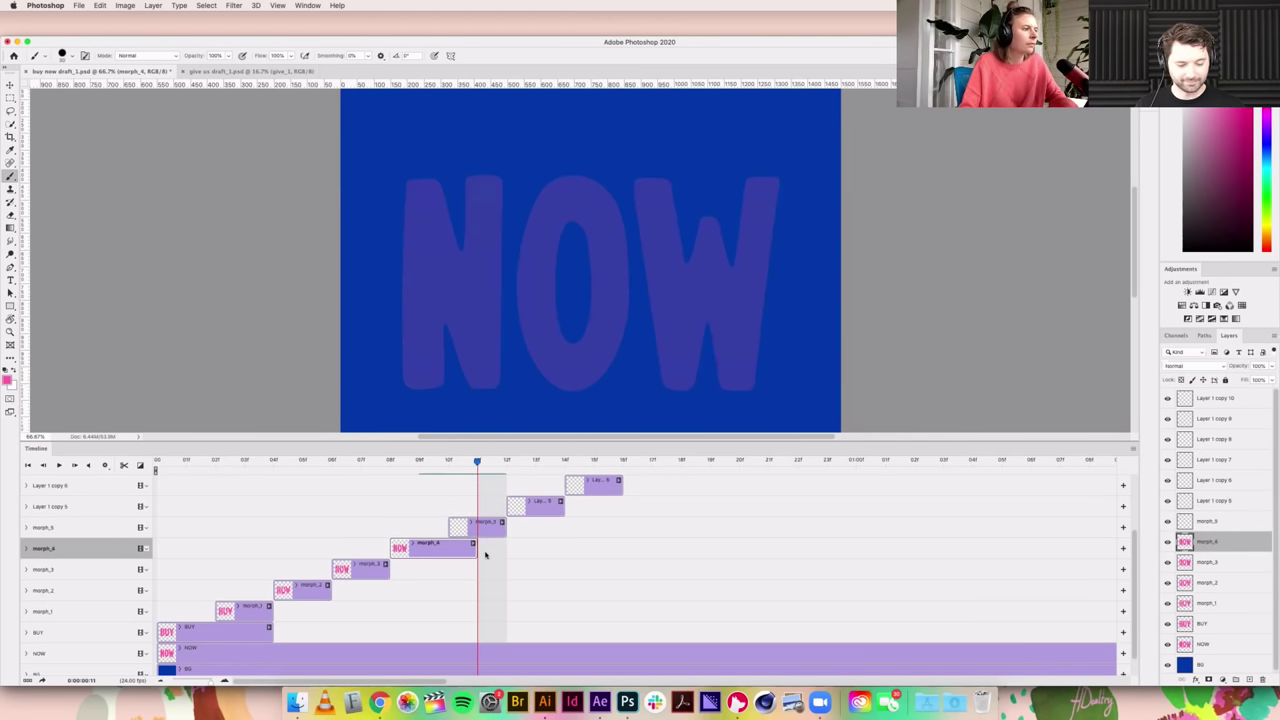
pyautogui.moveTo(477, 549); pyautogui.dragTo(505, 549)
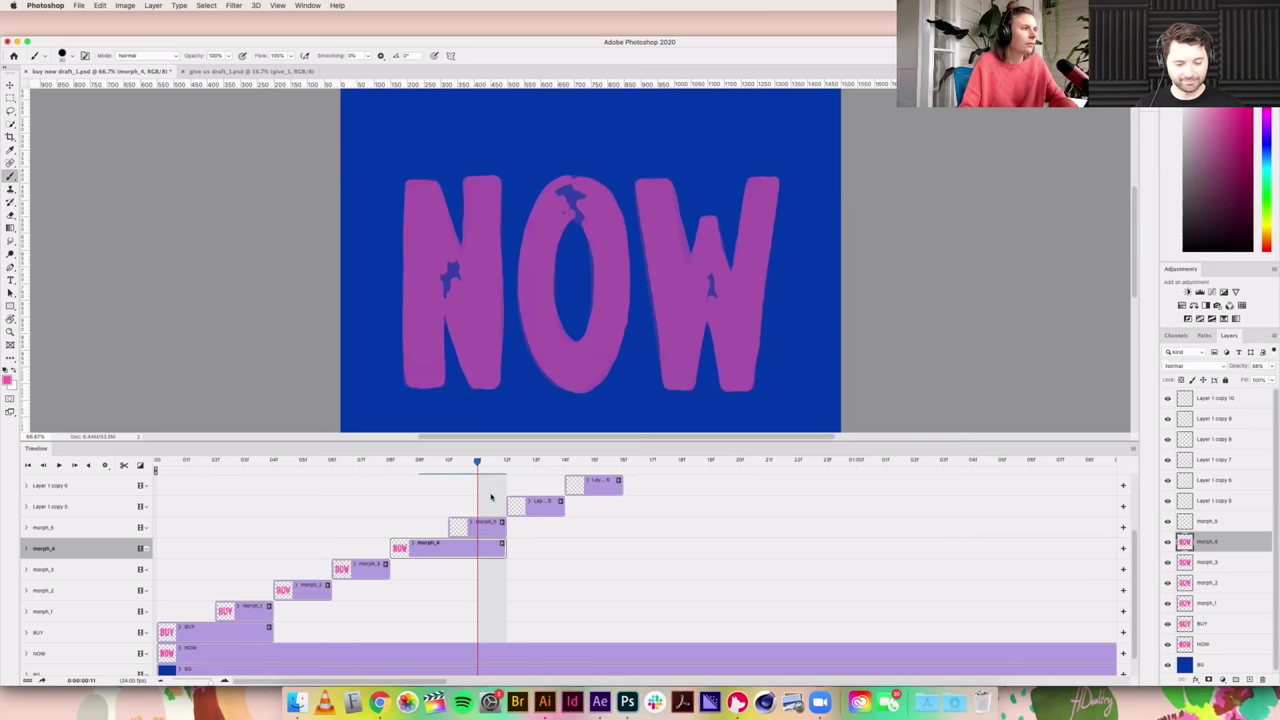
pyautogui.click(500, 524)
pyautogui.click(504, 527)
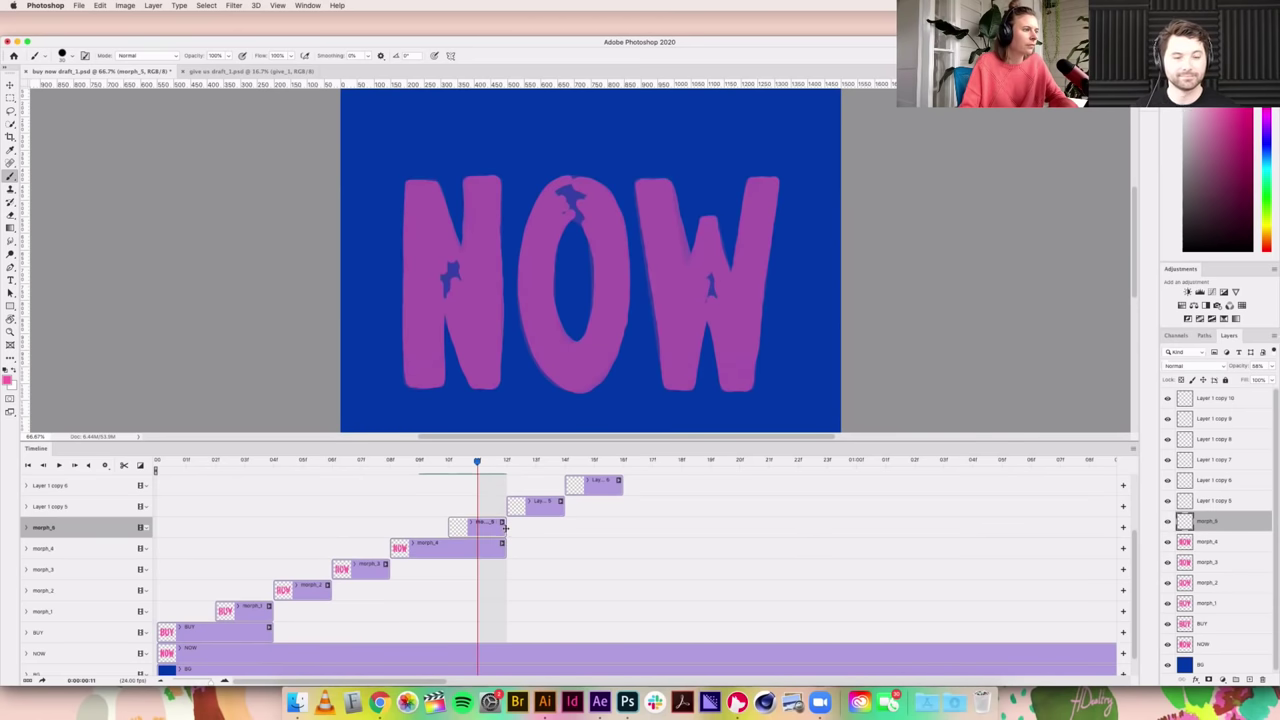
# Step: Paint the first letter on morph_5 in pink as a solid N, closing the ragged hole in its middle
pyautogui.hscroll(-3, 640, 317)
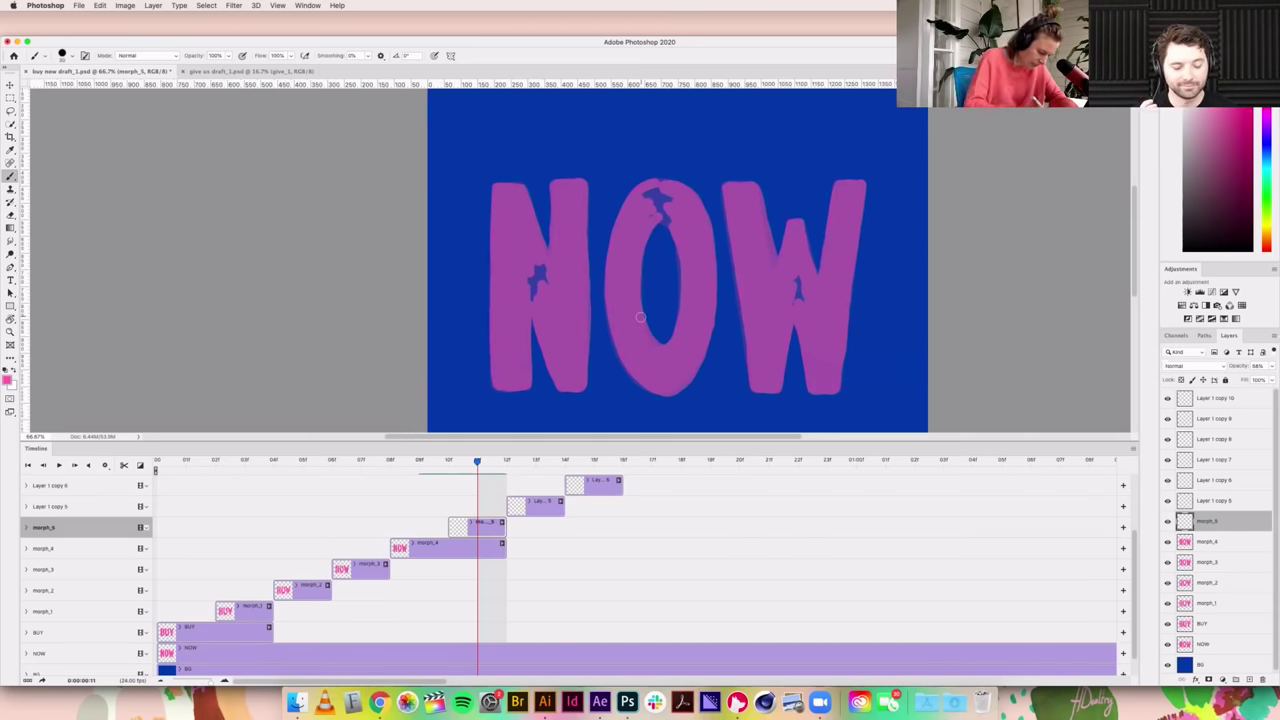
pyautogui.moveTo(495, 188)
pyautogui.mouseDown()
pyautogui.moveTo(497, 383)
pyautogui.moveTo(527, 383)
pyautogui.moveTo(529, 311)
pyautogui.moveTo(558, 380)
pyautogui.mouseUp()
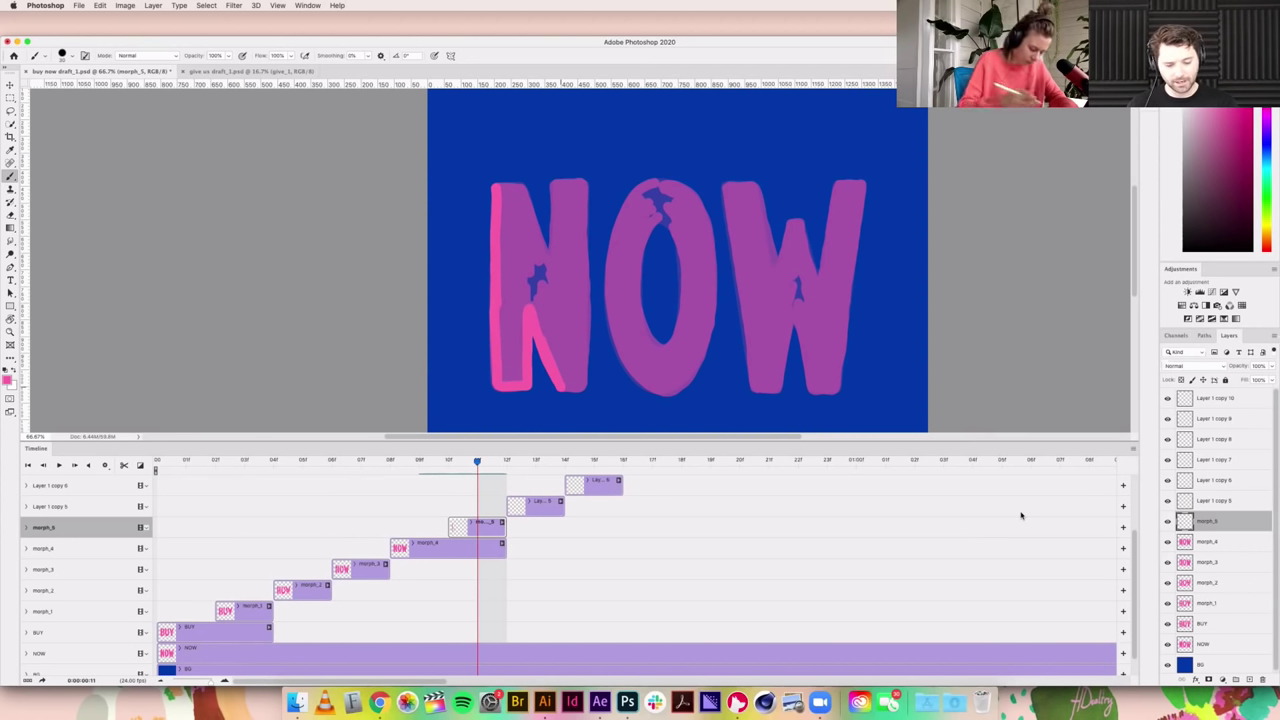
pyautogui.moveTo(568, 392)
pyautogui.mouseDown()
pyautogui.moveTo(581, 386)
pyautogui.moveTo(581, 336)
pyautogui.mouseUp()
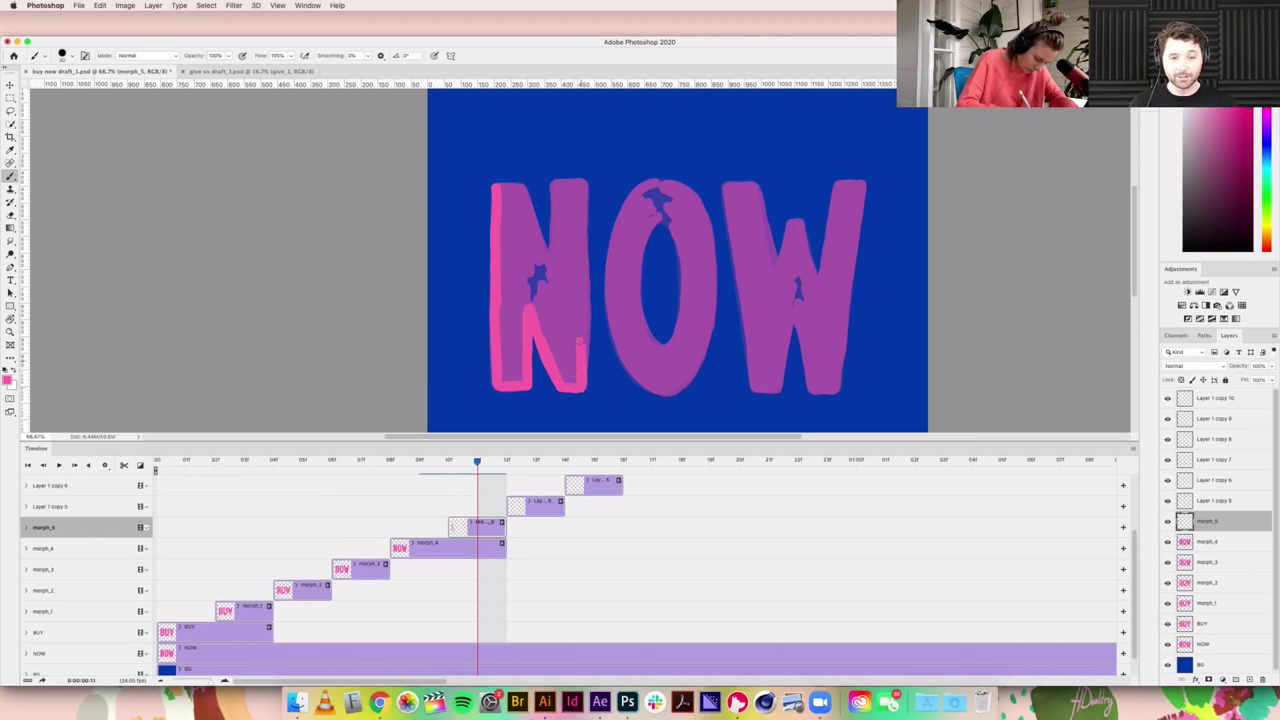
pyautogui.moveTo(584, 180); pyautogui.dragTo(583, 262)
pyautogui.moveTo(584, 200); pyautogui.dragTo(580, 342)
pyautogui.moveTo(562, 184)
pyautogui.mouseDown()
pyautogui.moveTo(576, 182)
pyautogui.moveTo(554, 264)
pyautogui.mouseUp()
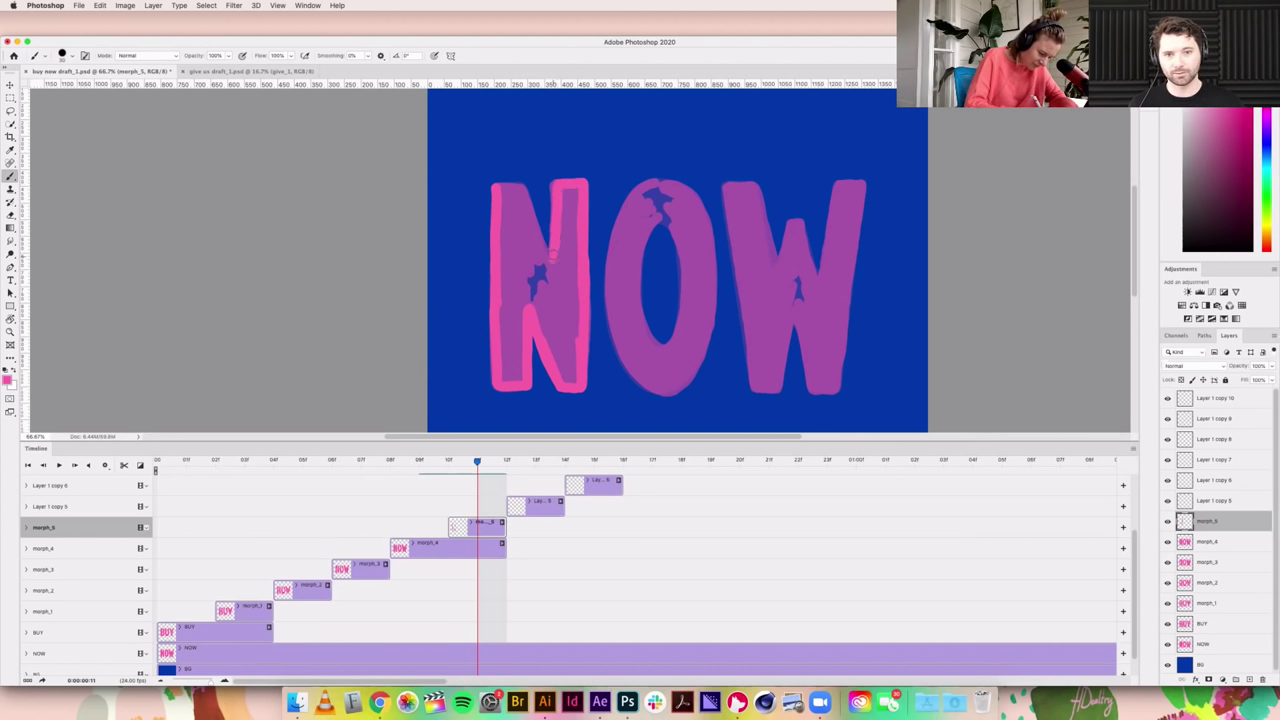
pyautogui.moveTo(518, 185); pyautogui.dragTo(548, 266)
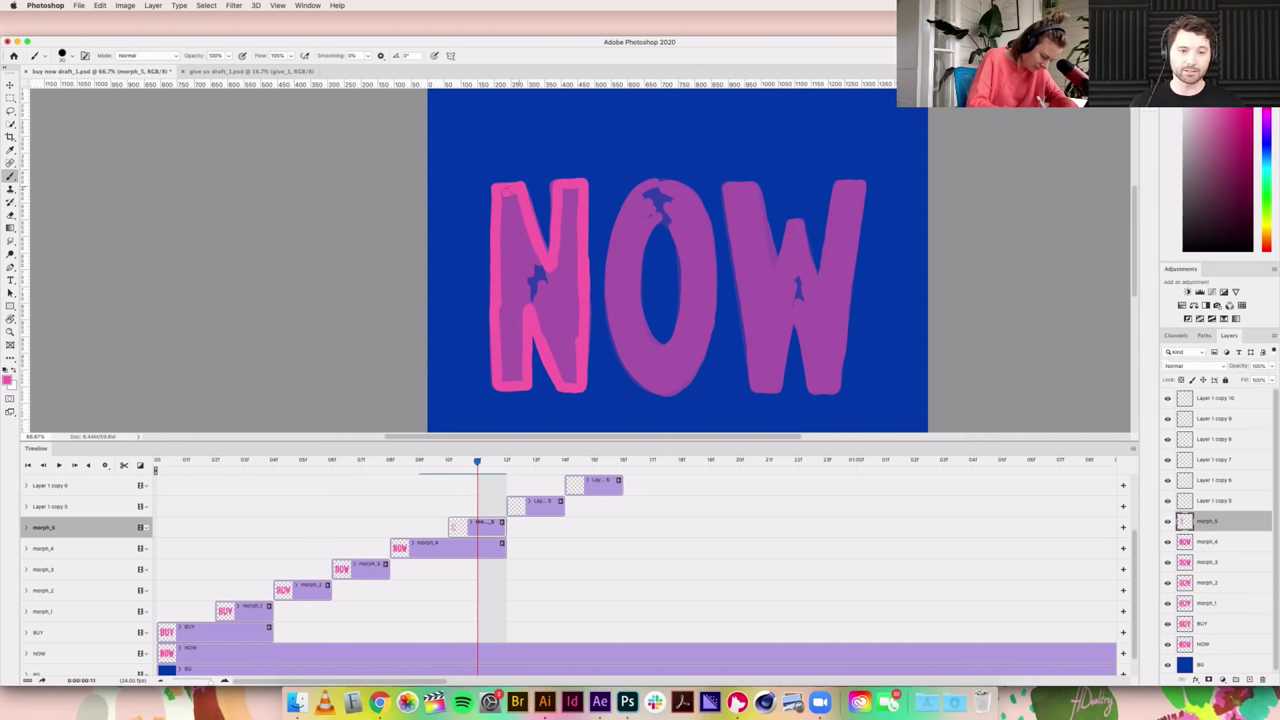
pyautogui.moveTo(504, 205)
pyautogui.mouseDown()
pyautogui.moveTo(512, 250)
pyautogui.moveTo(520, 200)
pyautogui.moveTo(535, 258)
pyautogui.moveTo(518, 290)
pyautogui.moveTo(510, 262)
pyautogui.moveTo(510, 372)
pyautogui.moveTo(514, 305)
pyautogui.moveTo(536, 308)
pyautogui.moveTo(566, 386)
pyautogui.moveTo(578, 336)
pyautogui.moveTo(568, 312)
pyautogui.mouseUp()
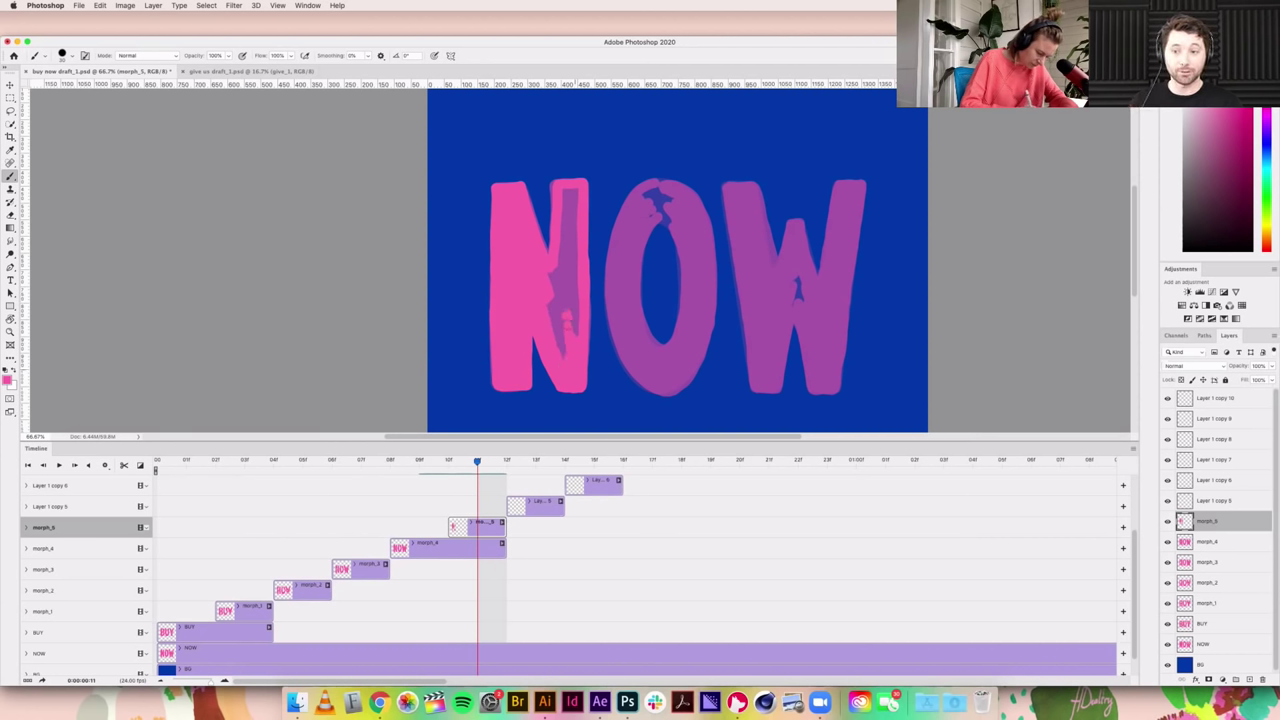
pyautogui.moveTo(572, 366); pyautogui.dragTo(551, 318)
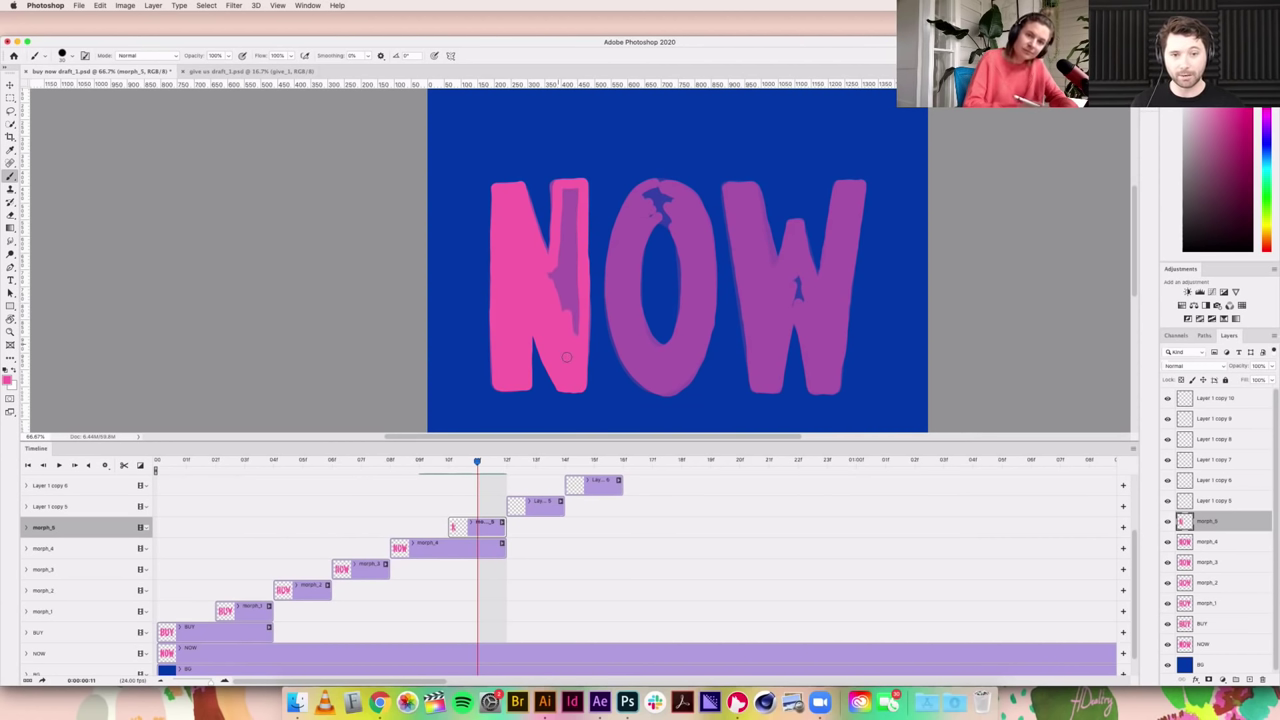
pyautogui.moveTo(565, 222)
pyautogui.mouseDown()
pyautogui.moveTo(575, 192)
pyautogui.moveTo(572, 295)
pyautogui.moveTo(562, 235)
pyautogui.moveTo(558, 282)
pyautogui.moveTo(576, 244)
pyautogui.mouseUp()
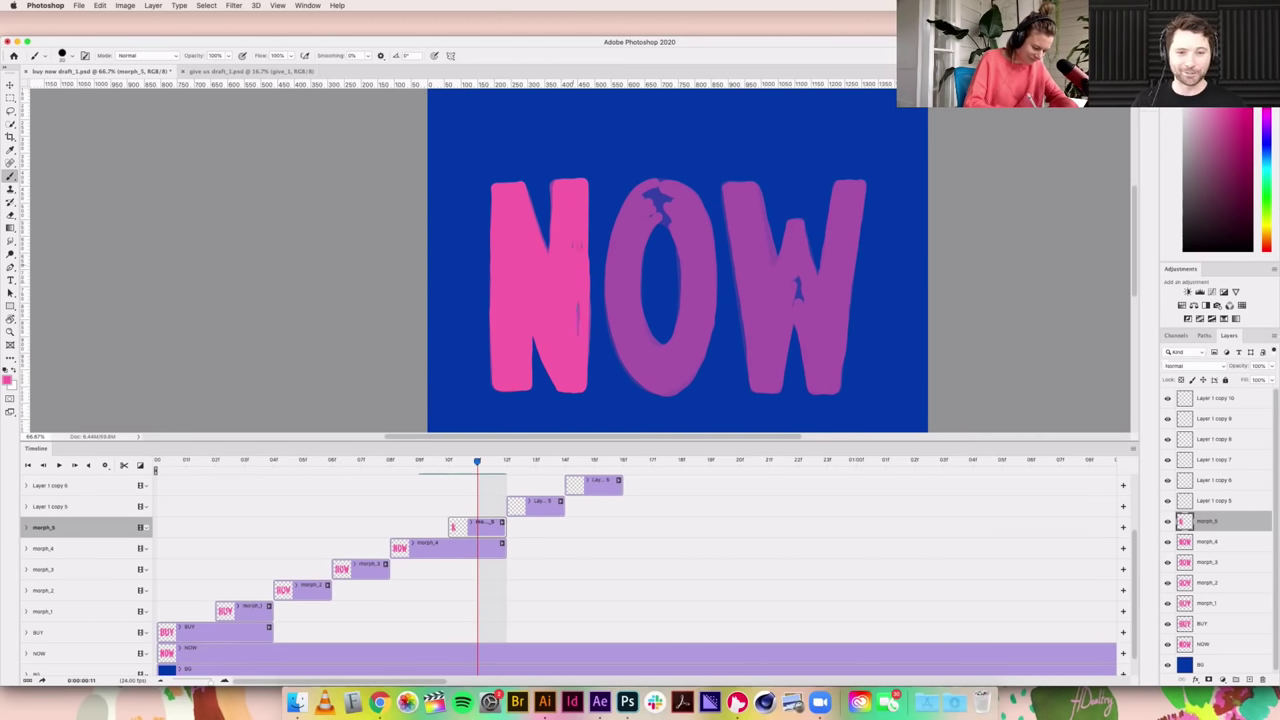
# Step: Paint the middle letter on morph_5 as a complete pink O with its top closed
pyautogui.hscroll(2, 580, 295)
pyautogui.moveTo(648, 180)
pyautogui.mouseDown()
pyautogui.moveTo(614, 202)
pyautogui.moveTo(596, 280)
pyautogui.moveTo(602, 338)
pyautogui.moveTo(622, 376)
pyautogui.moveTo(652, 390)
pyautogui.mouseUp()
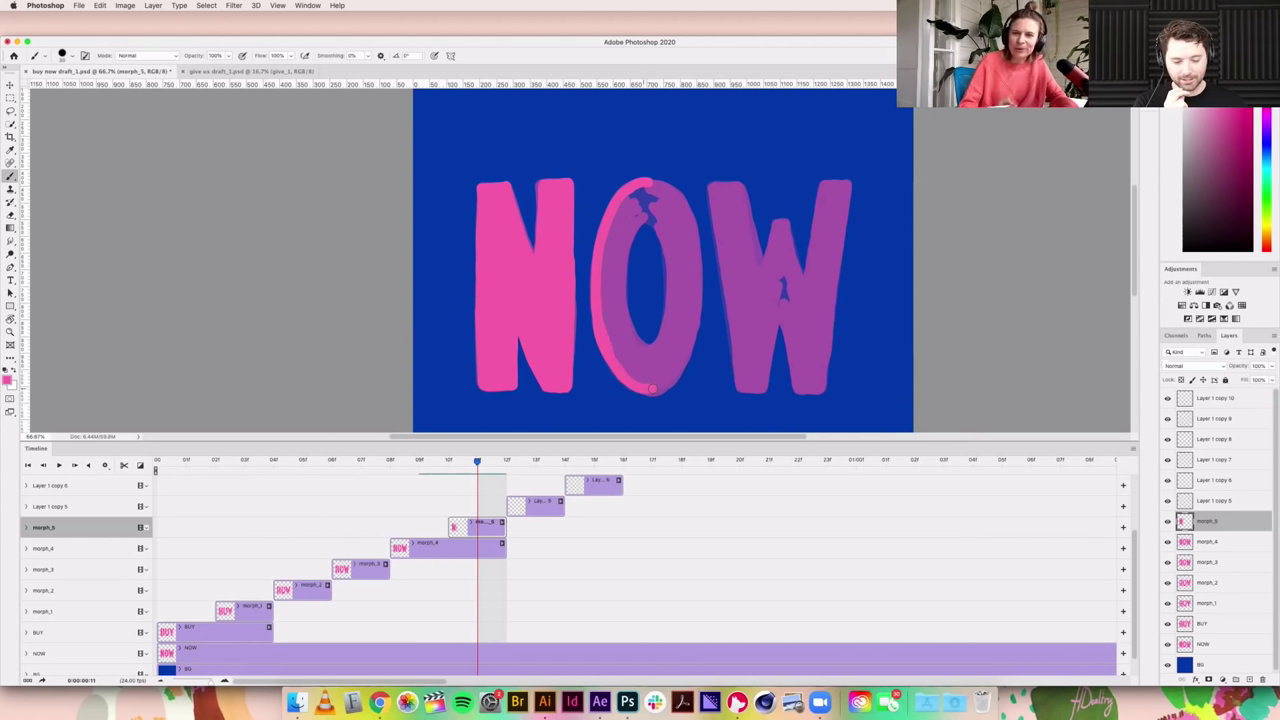
pyautogui.moveTo(650, 182)
pyautogui.mouseDown()
pyautogui.moveTo(692, 224)
pyautogui.moveTo(692, 322)
pyautogui.mouseUp()
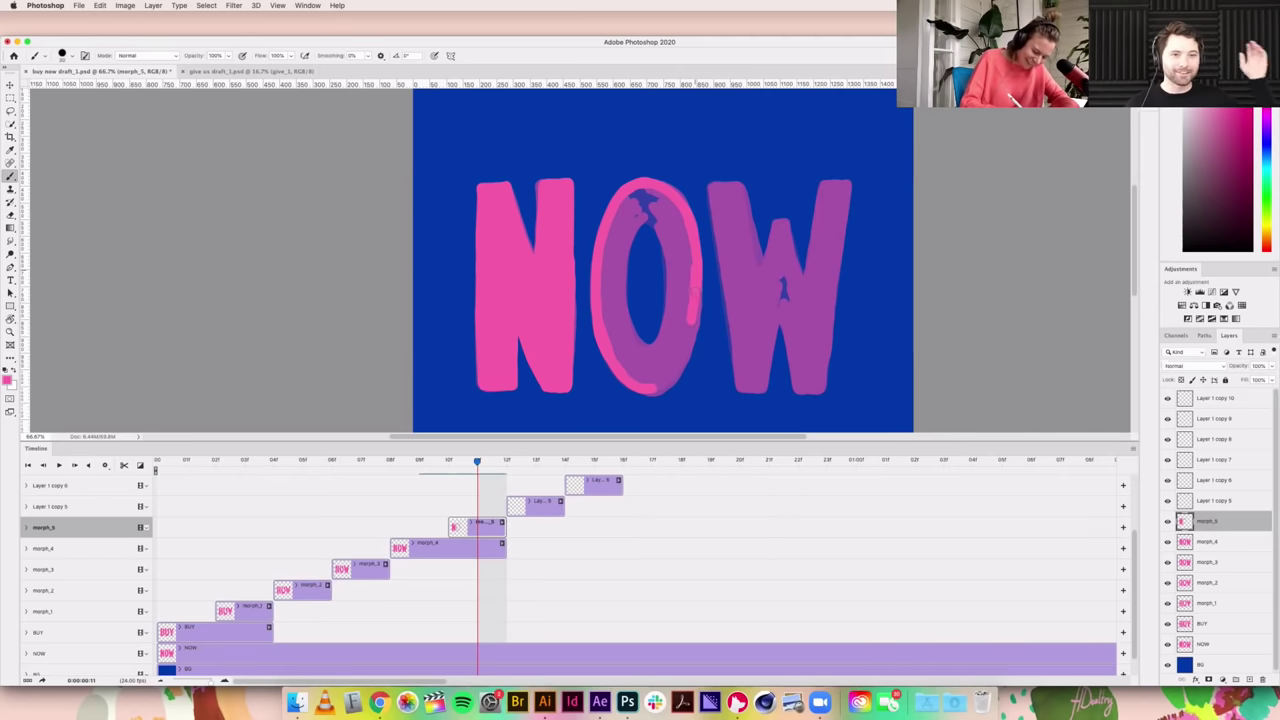
pyautogui.moveTo(692, 320); pyautogui.dragTo(656, 392)
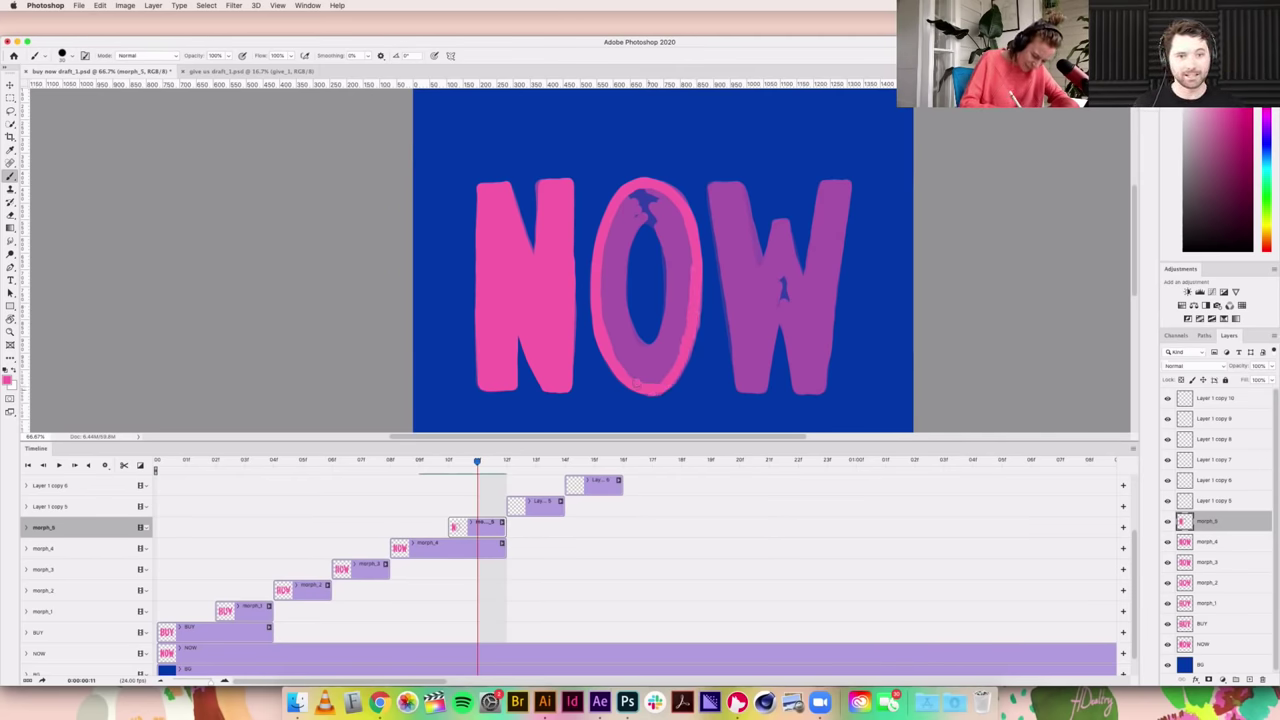
pyautogui.moveTo(642, 214)
pyautogui.mouseDown()
pyautogui.moveTo(622, 320)
pyautogui.moveTo(650, 348)
pyautogui.moveTo(669, 290)
pyautogui.moveTo(652, 205)
pyautogui.moveTo(635, 215)
pyautogui.moveTo(632, 200)
pyautogui.moveTo(617, 215)
pyautogui.moveTo(605, 310)
pyautogui.mouseUp()
pyautogui.moveTo(616, 250)
pyautogui.mouseDown()
pyautogui.moveTo(614, 322)
pyautogui.moveTo(604, 319)
pyautogui.mouseUp()
pyautogui.moveTo(633, 197)
pyautogui.mouseDown()
pyautogui.moveTo(681, 240)
pyautogui.moveTo(678, 346)
pyautogui.moveTo(621, 329)
pyautogui.moveTo(634, 354)
pyautogui.moveTo(623, 360)
pyautogui.moveTo(661, 364)
pyautogui.mouseUp()
# Step: Outline and fill the last letter on morph_5 as a solid pink W without a hole
pyautogui.hscroll(3, 659, 369)
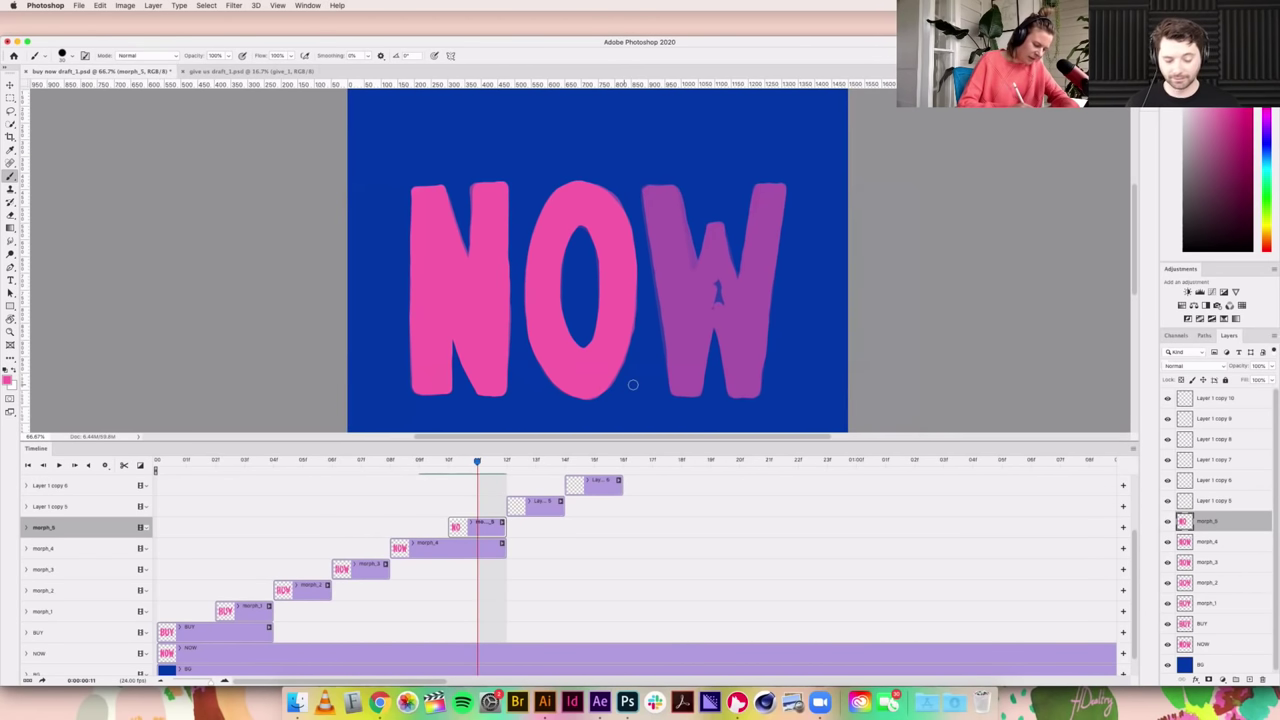
pyautogui.moveTo(647, 188)
pyautogui.mouseDown()
pyautogui.moveTo(676, 389)
pyautogui.moveTo(696, 390)
pyautogui.moveTo(716, 292)
pyautogui.moveTo(710, 322)
pyautogui.moveTo(733, 393)
pyautogui.moveTo(755, 390)
pyautogui.moveTo(760, 338)
pyautogui.mouseUp()
pyautogui.moveTo(654, 197)
pyautogui.mouseDown()
pyautogui.moveTo(648, 188)
pyautogui.moveTo(668, 191)
pyautogui.moveTo(691, 283)
pyautogui.moveTo(710, 232)
pyautogui.moveTo(729, 276)
pyautogui.moveTo(758, 188)
pyautogui.moveTo(775, 242)
pyautogui.moveTo(764, 318)
pyautogui.moveTo(763, 303)
pyautogui.mouseUp()
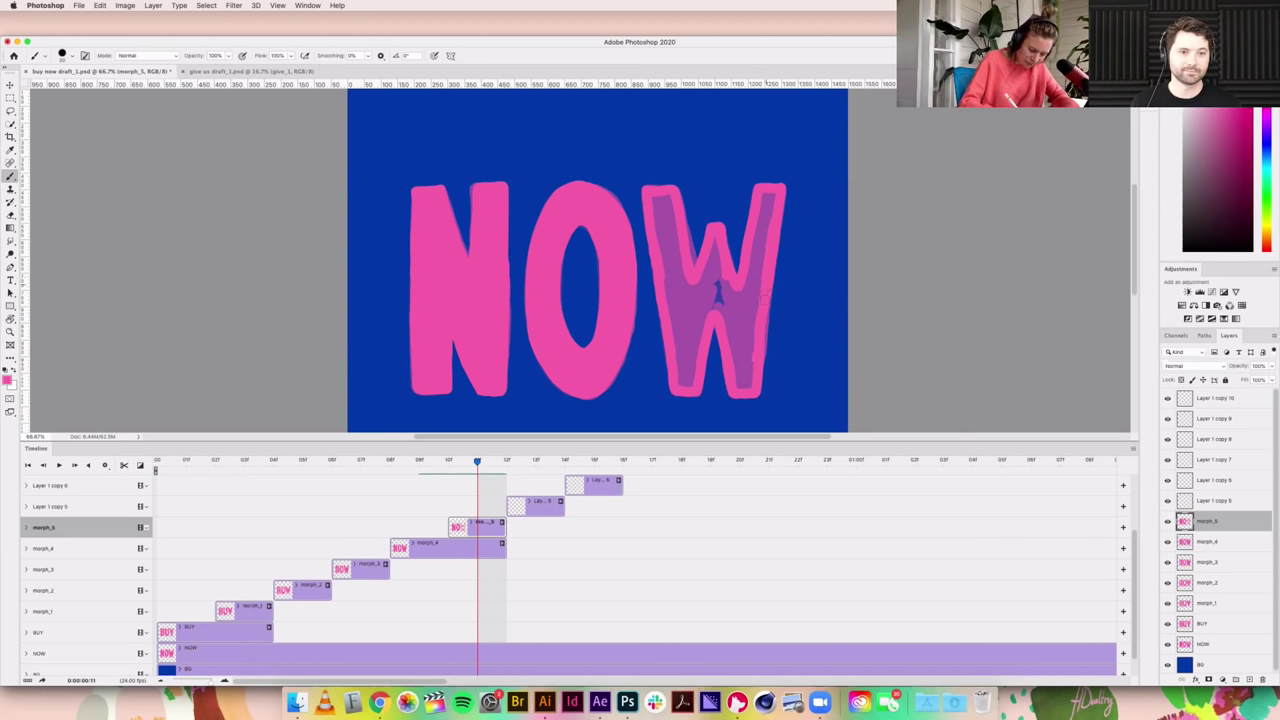
pyautogui.moveTo(760, 343)
pyautogui.mouseDown()
pyautogui.moveTo(744, 382)
pyautogui.moveTo(752, 372)
pyautogui.mouseUp()
pyautogui.moveTo(765, 195); pyautogui.dragTo(748, 286)
pyautogui.moveTo(658, 198)
pyautogui.mouseDown()
pyautogui.moveTo(664, 236)
pyautogui.moveTo(672, 200)
pyautogui.moveTo(670, 293)
pyautogui.moveTo(690, 288)
pyautogui.moveTo(716, 238)
pyautogui.moveTo(680, 366)
pyautogui.moveTo(690, 373)
pyautogui.mouseUp()
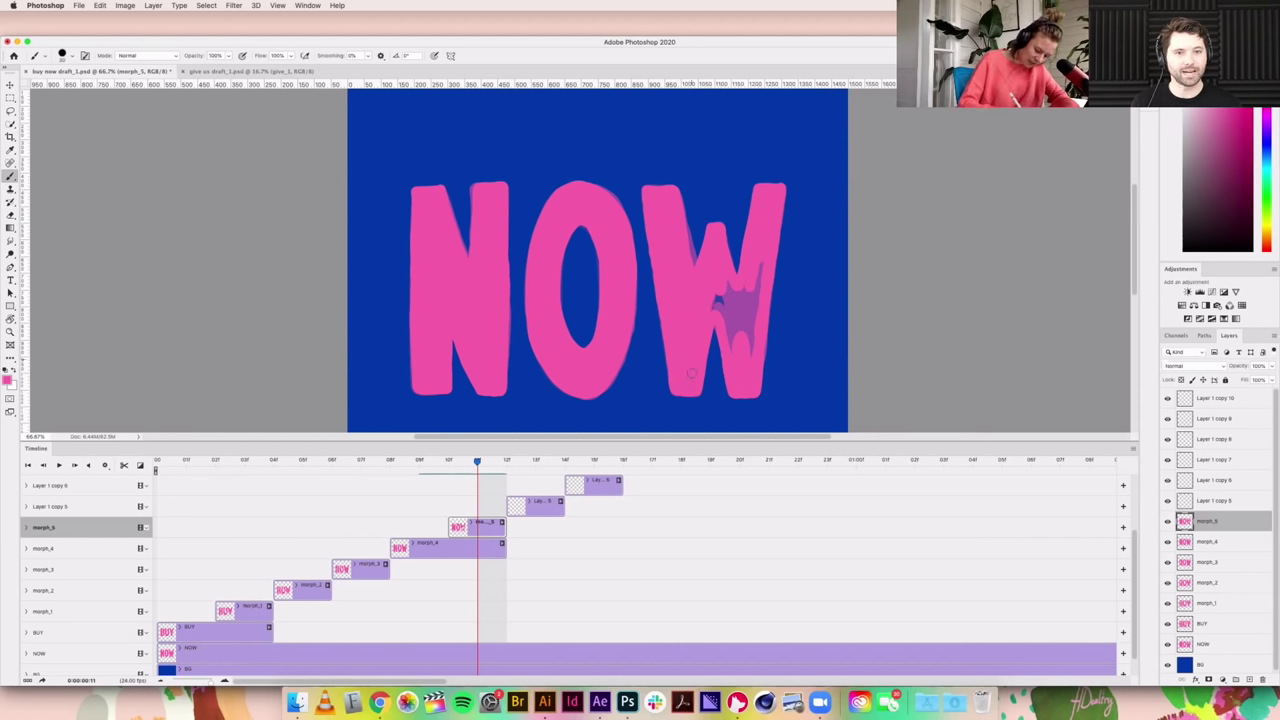
pyautogui.moveTo(716, 298)
pyautogui.mouseDown()
pyautogui.moveTo(732, 330)
pyautogui.moveTo(746, 288)
pyautogui.moveTo(748, 341)
pyautogui.mouseUp()
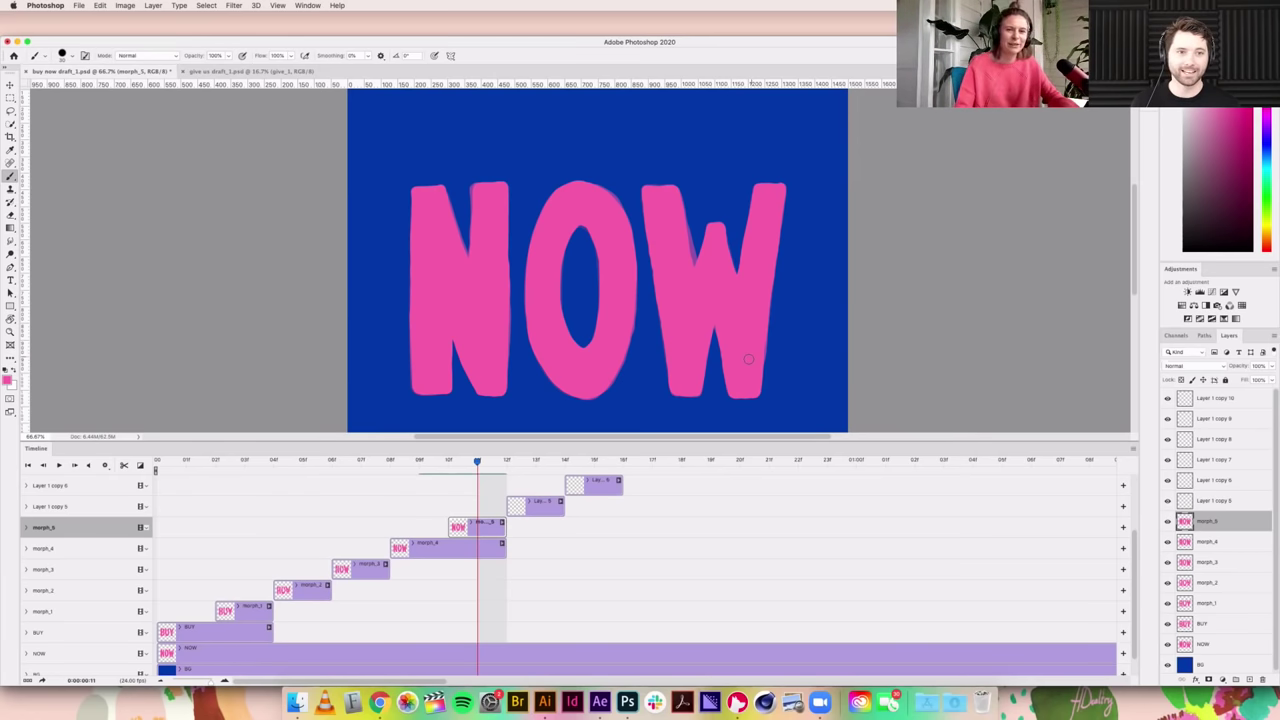
# Step: Trim the morph_4 clip back to end at frame 10 and restore its layer opacity to 100%
pyautogui.moveTo(503, 547); pyautogui.dragTo(448, 547)
pyautogui.click(423, 551)
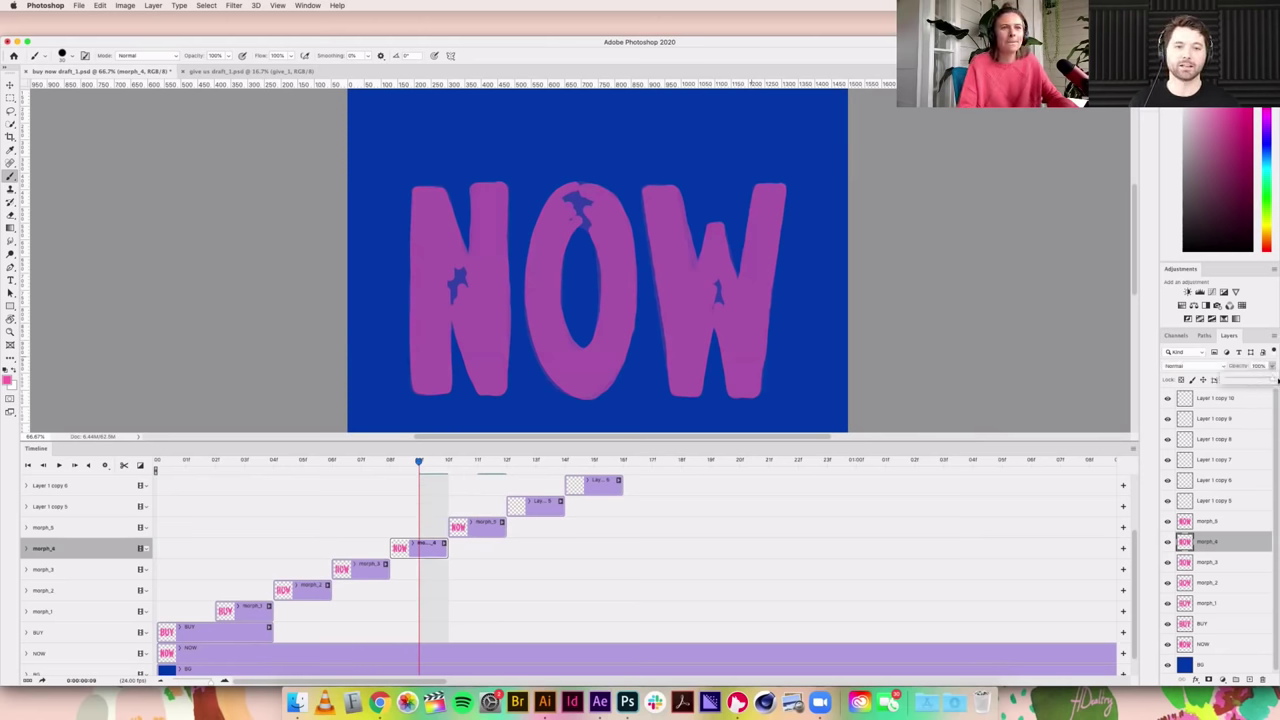
pyautogui.moveTo(1270, 367); pyautogui.dragTo(1279, 376)
# Step: Restore the layer opacity of the morph_2 frame to 100%
pyautogui.moveTo(414, 468); pyautogui.dragTo(369, 473)
pyautogui.click(378, 570)
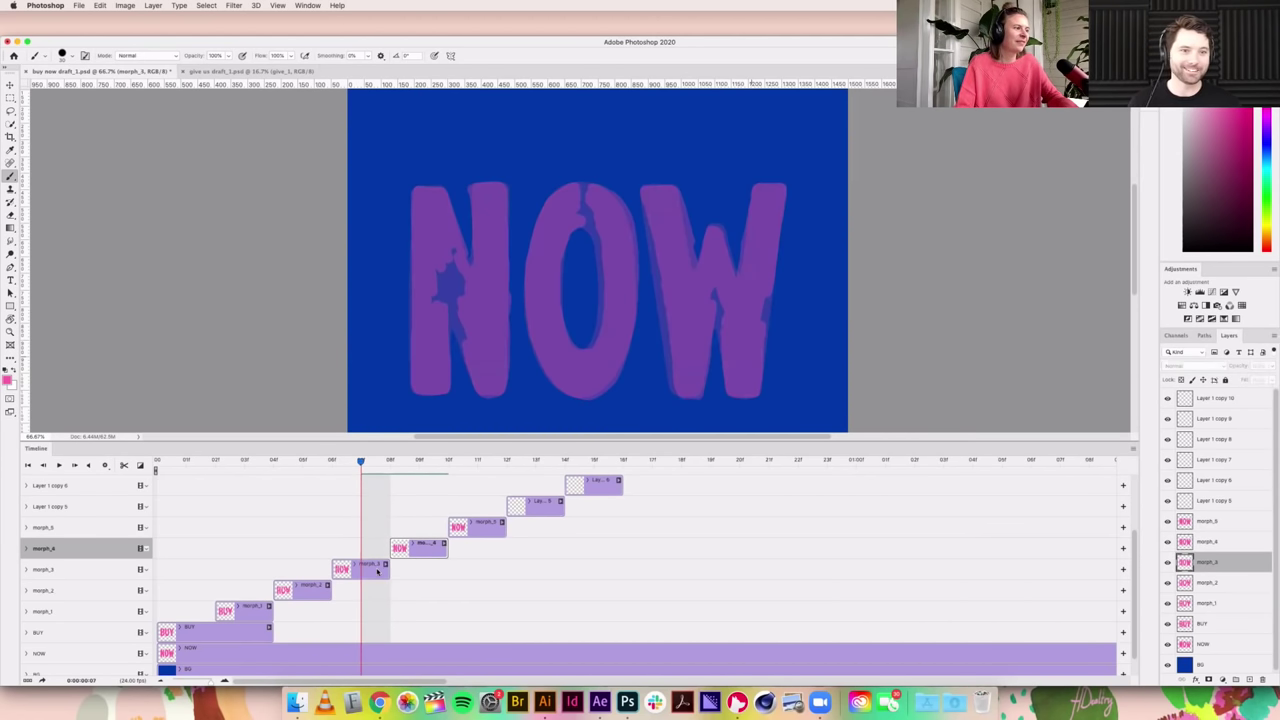
pyautogui.click(389, 571)
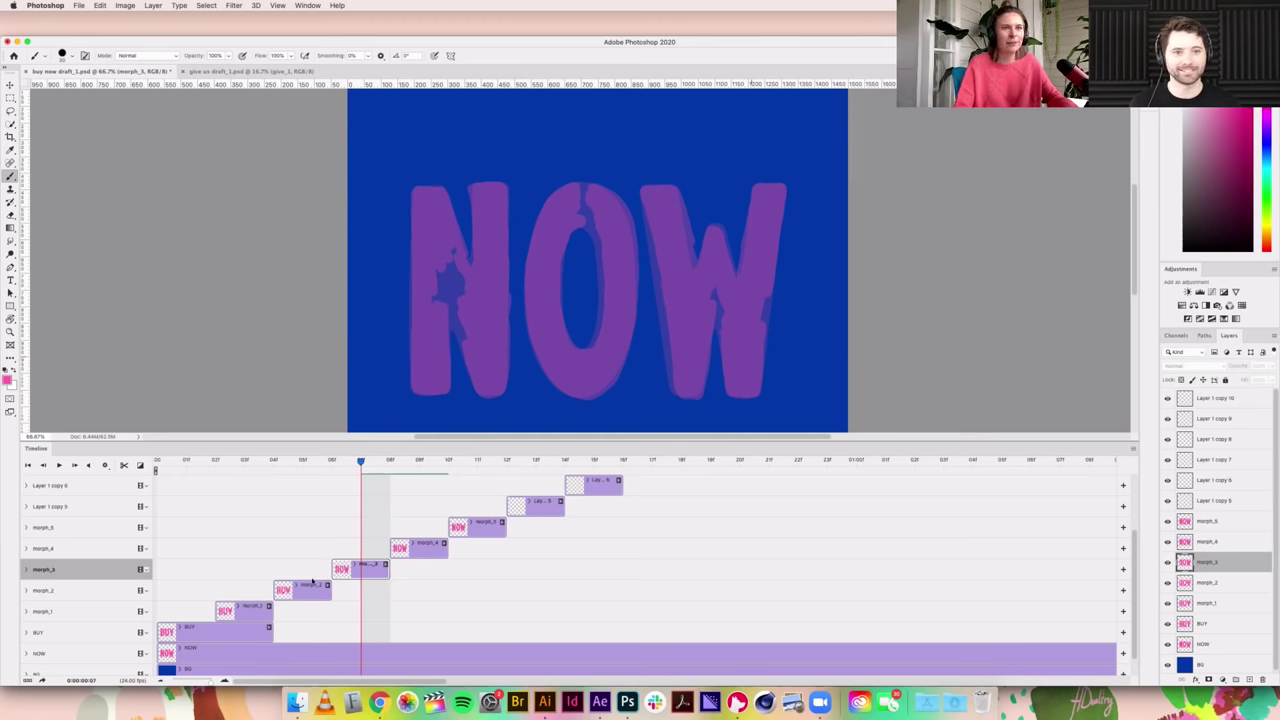
pyautogui.click(323, 588)
pyautogui.click(305, 460)
pyautogui.click(315, 585)
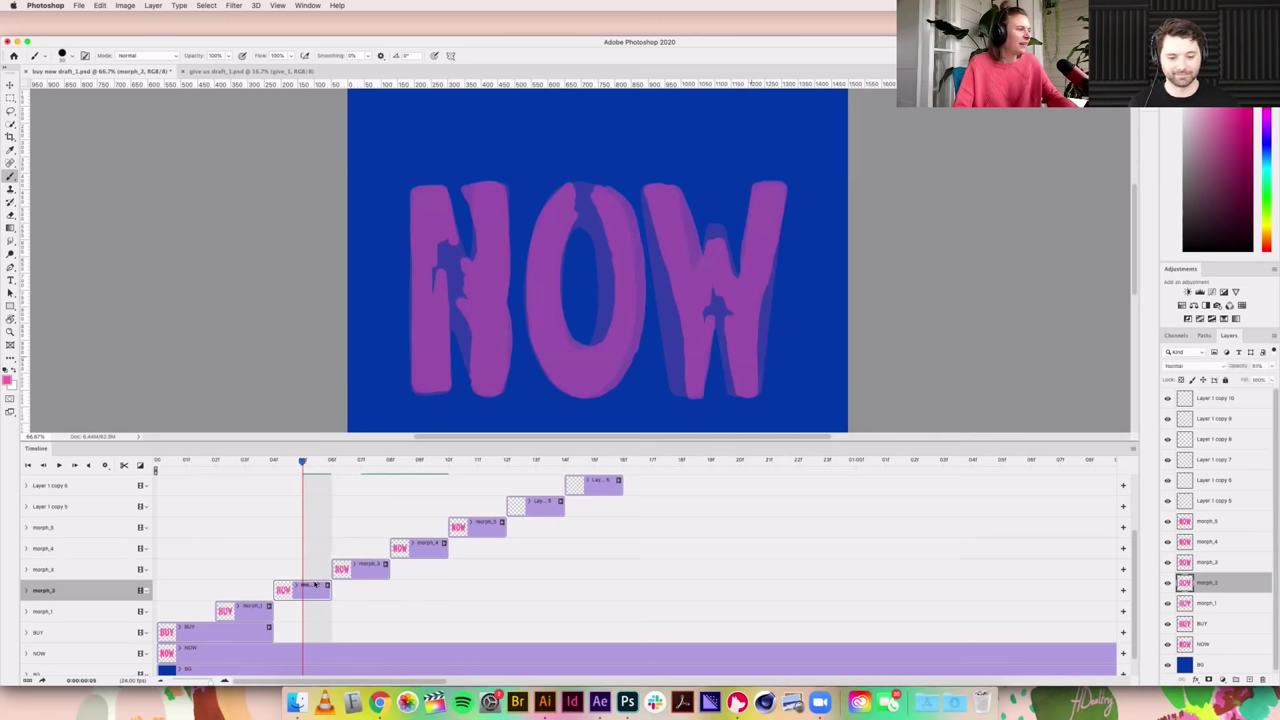
pyautogui.click(1268, 368)
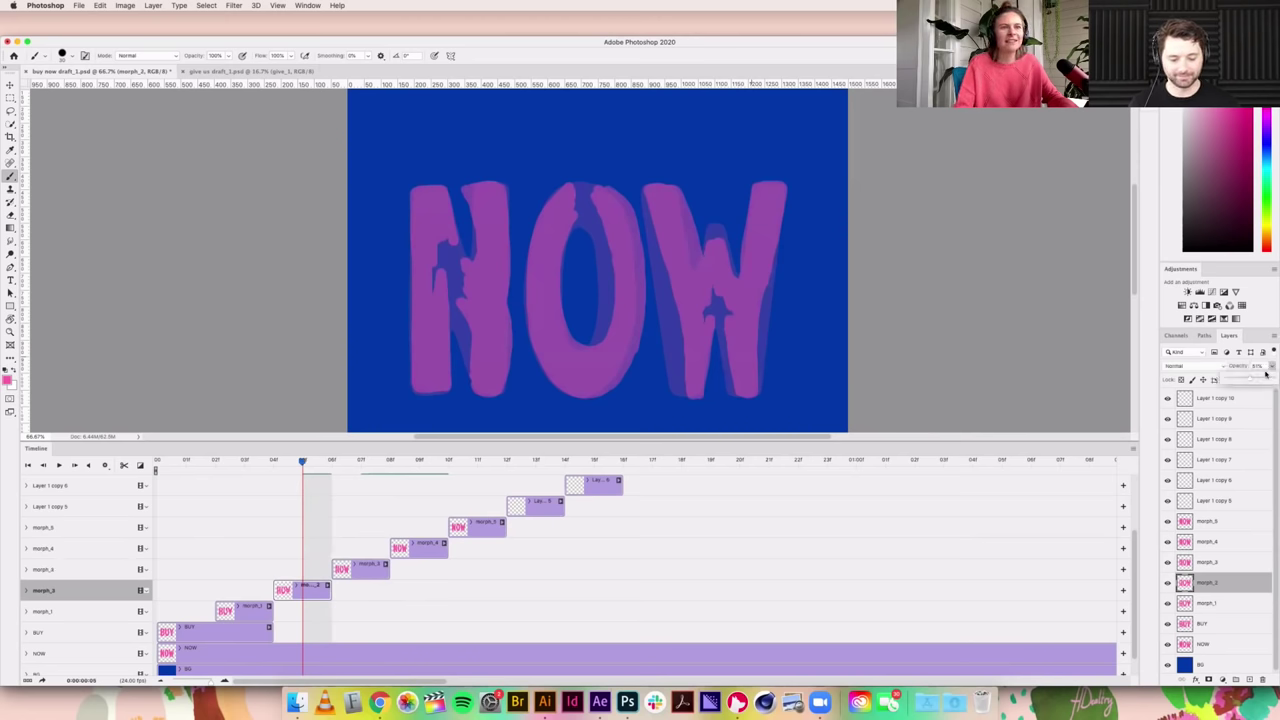
# Step: Restore the layer opacity of the morph_3 frame to 100%
pyautogui.click(361, 462)
pyautogui.click(370, 575)
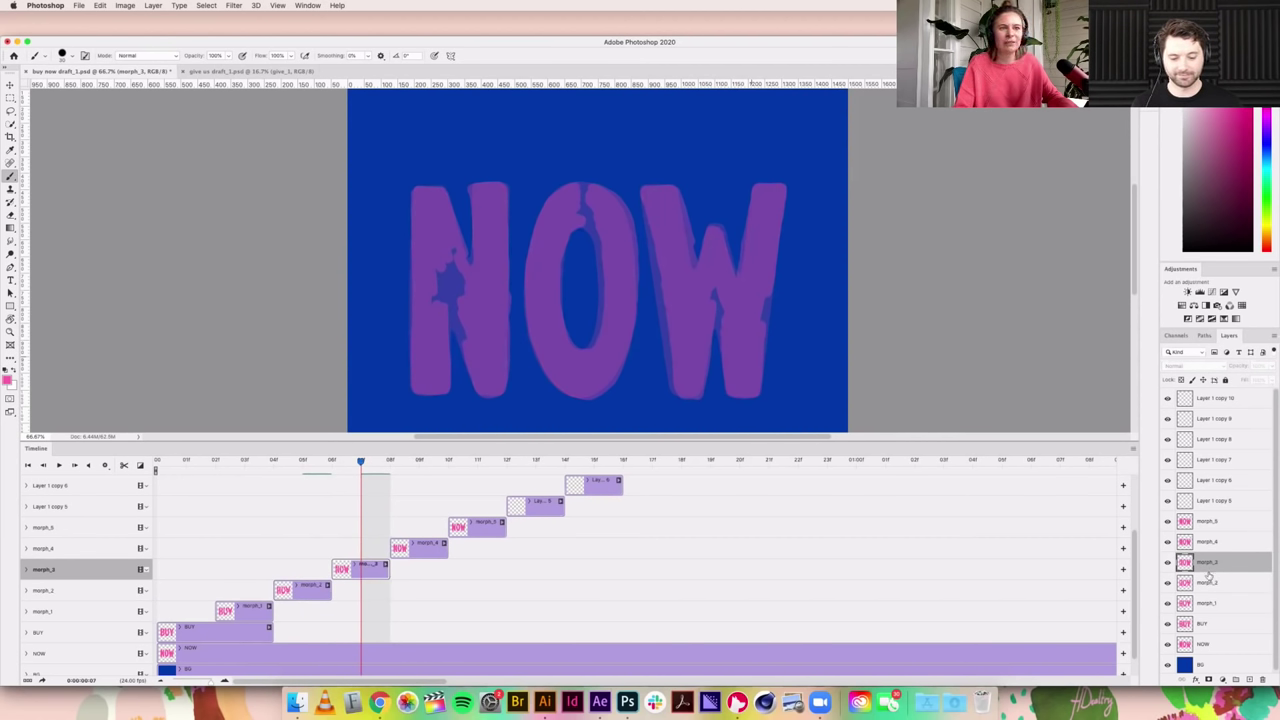
pyautogui.click(1272, 368)
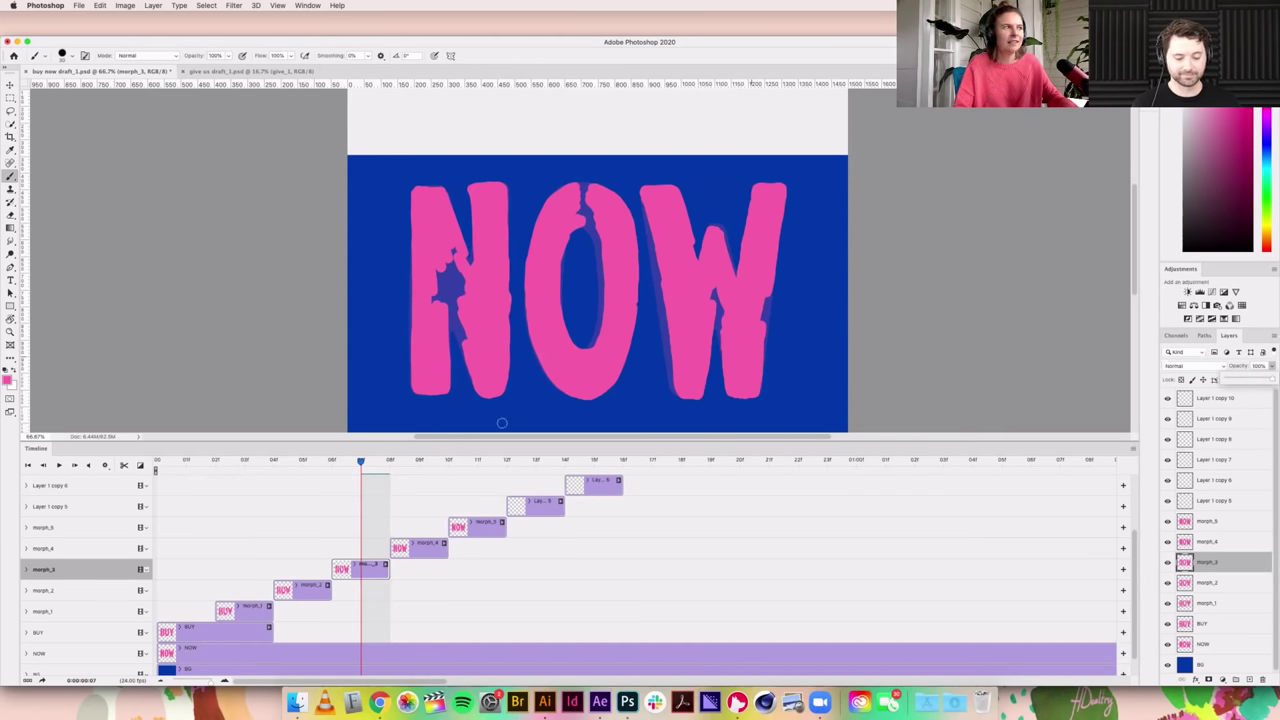
# Step: Set the BUY layer's opacity to 100% and trim its clip to end at frame 2
pyautogui.moveTo(361, 463); pyautogui.dragTo(248, 475)
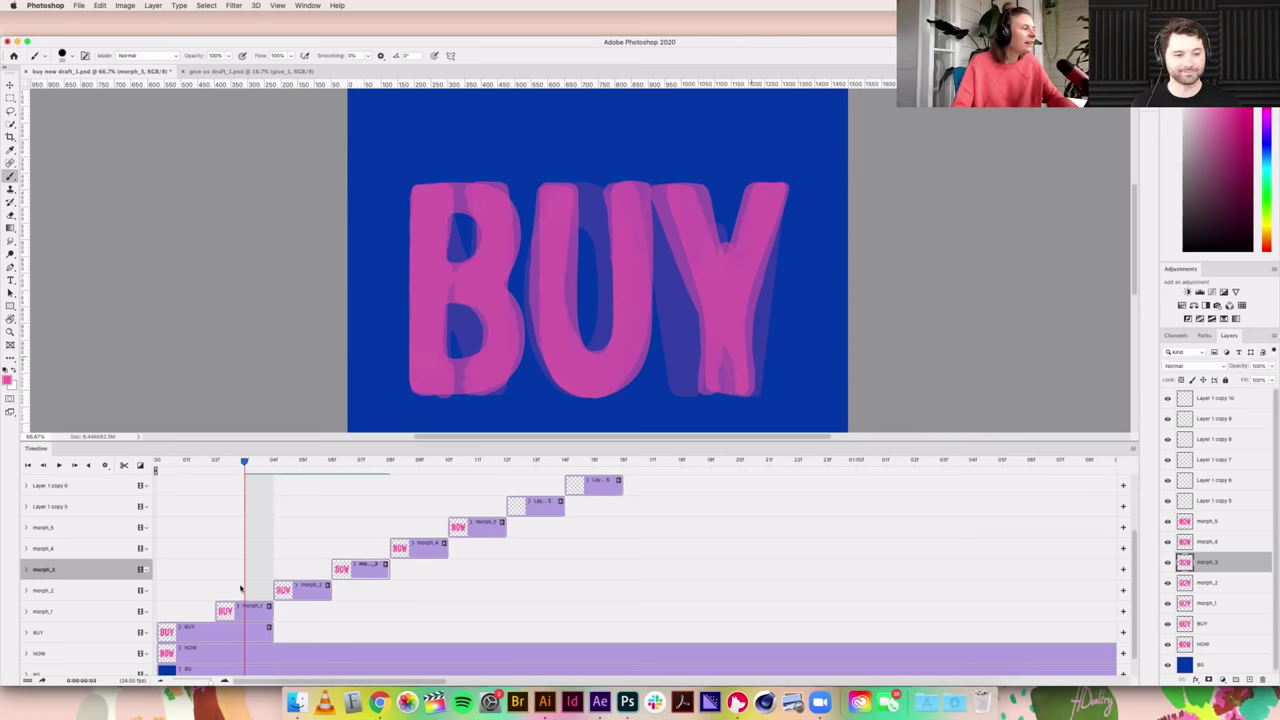
pyautogui.click(256, 611)
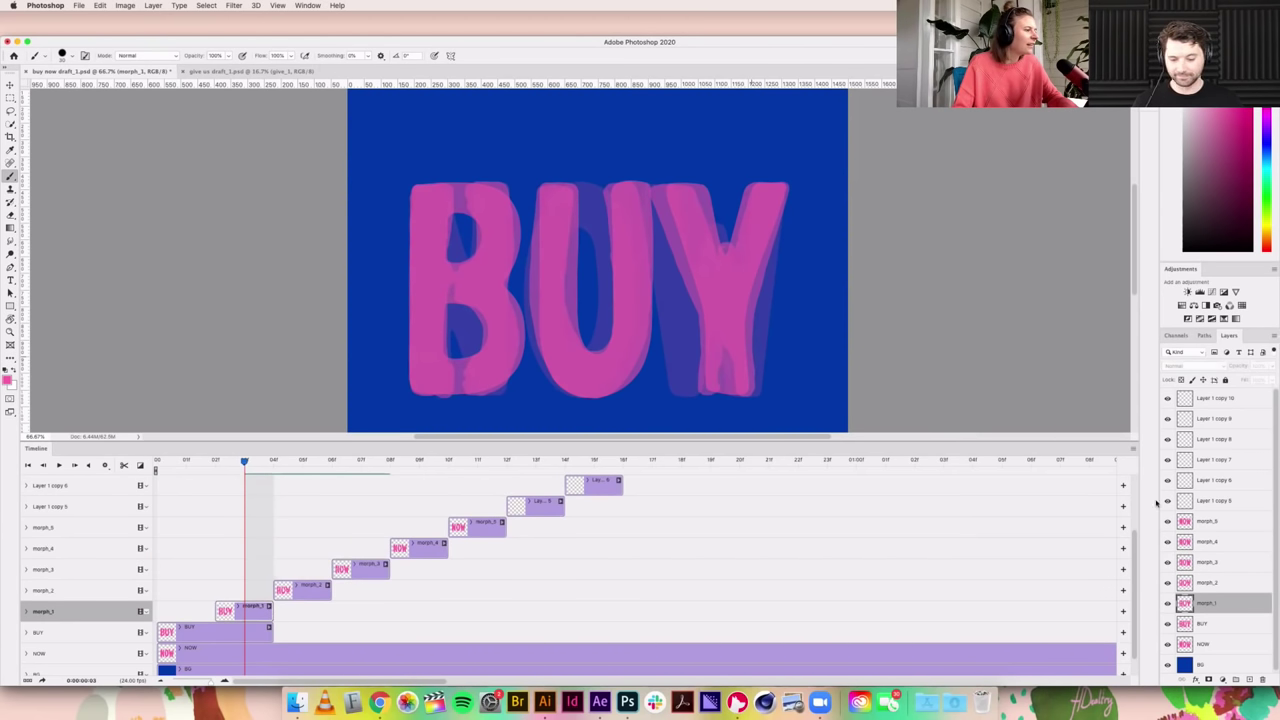
pyautogui.click(1209, 619)
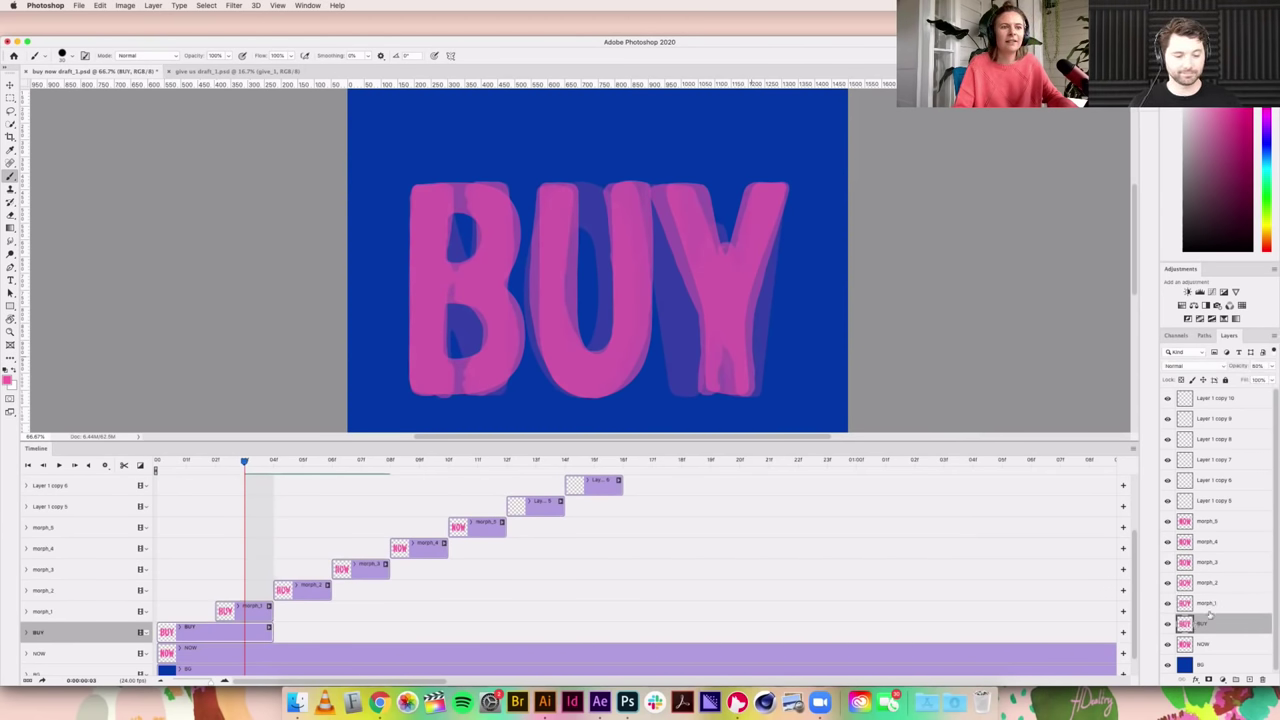
pyautogui.click(1272, 368)
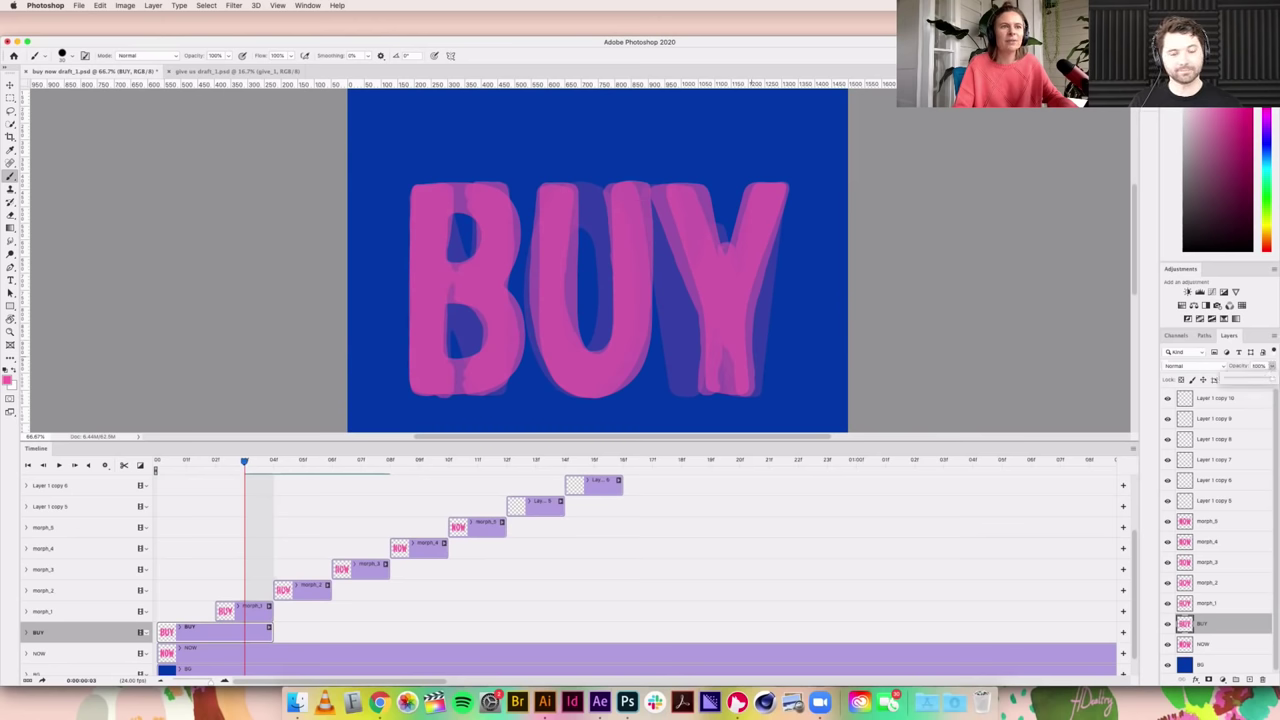
pyautogui.moveTo(1275, 379); pyautogui.dragTo(1278, 379)
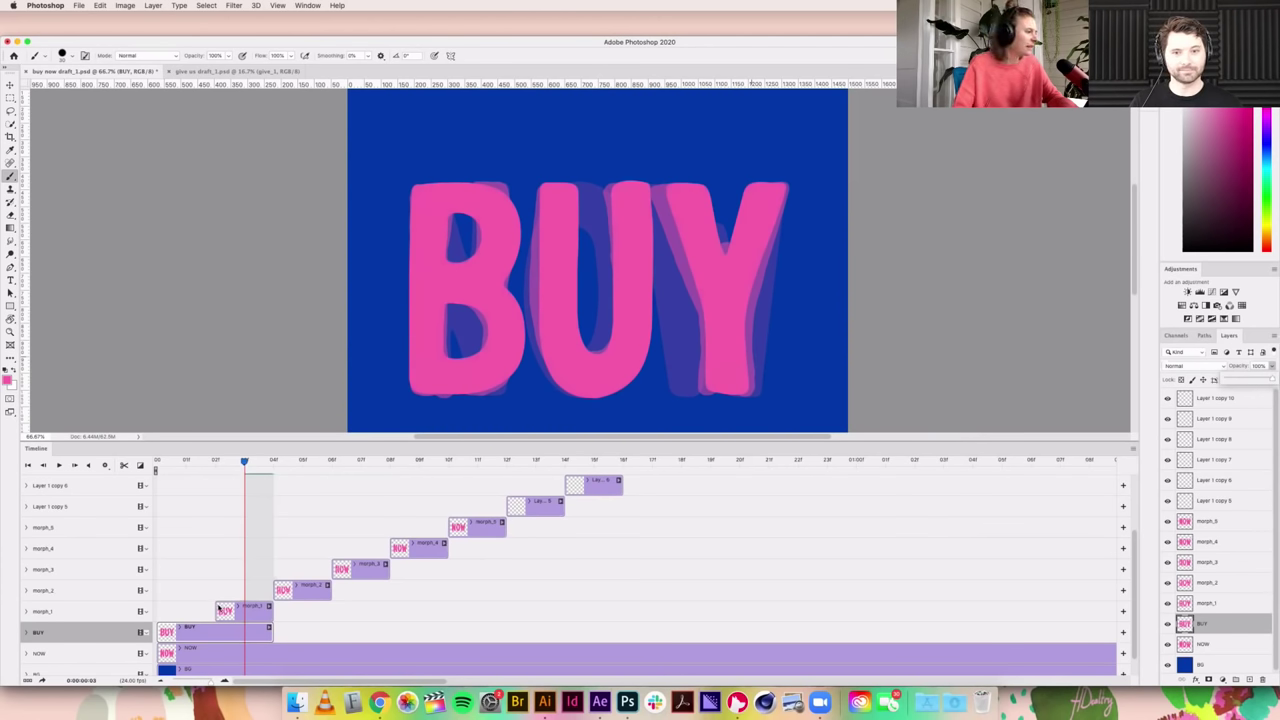
pyautogui.moveTo(269, 632); pyautogui.dragTo(213, 632)
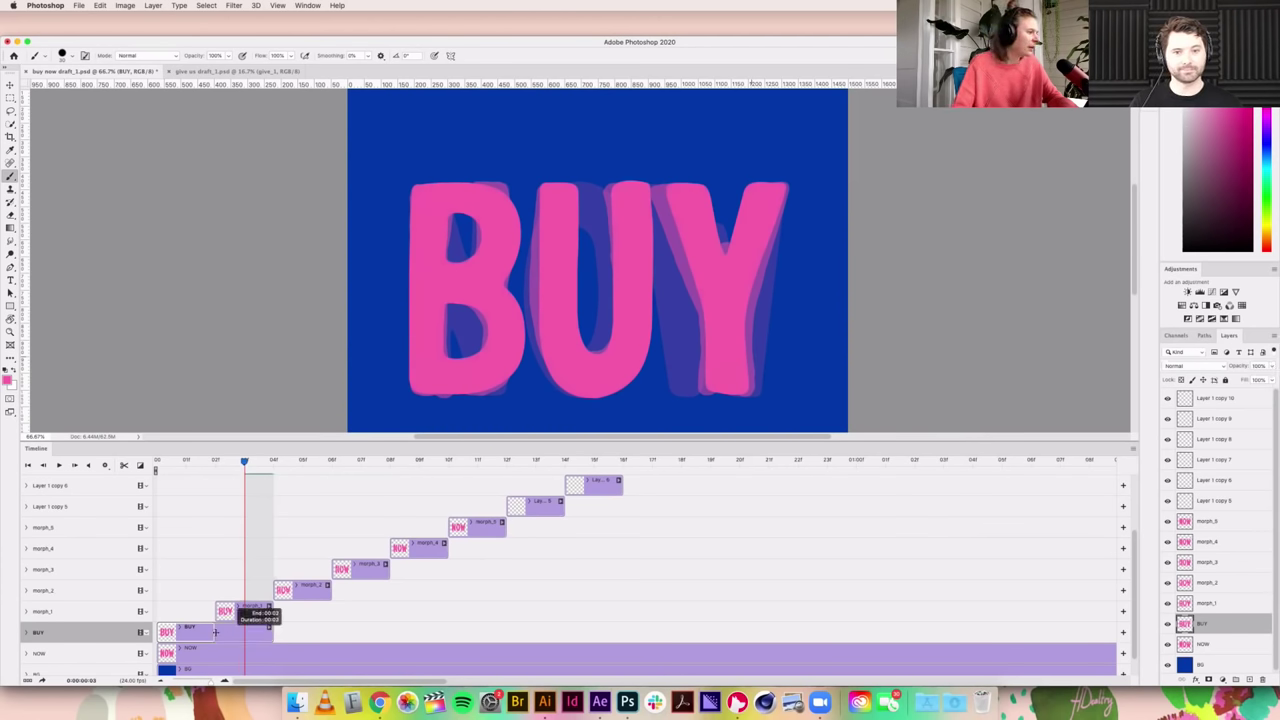
# Step: Restore the layer opacity of the morph_1 frame to 100%
pyautogui.click(185, 463)
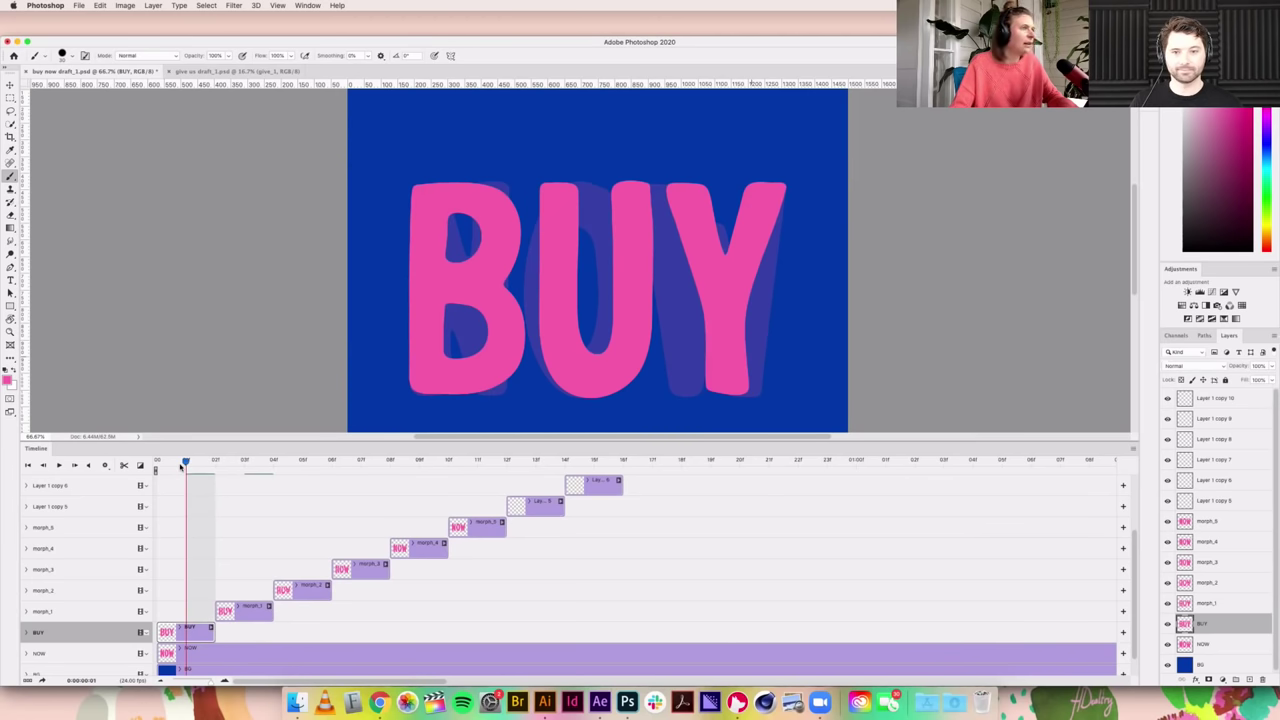
pyautogui.click(215, 463)
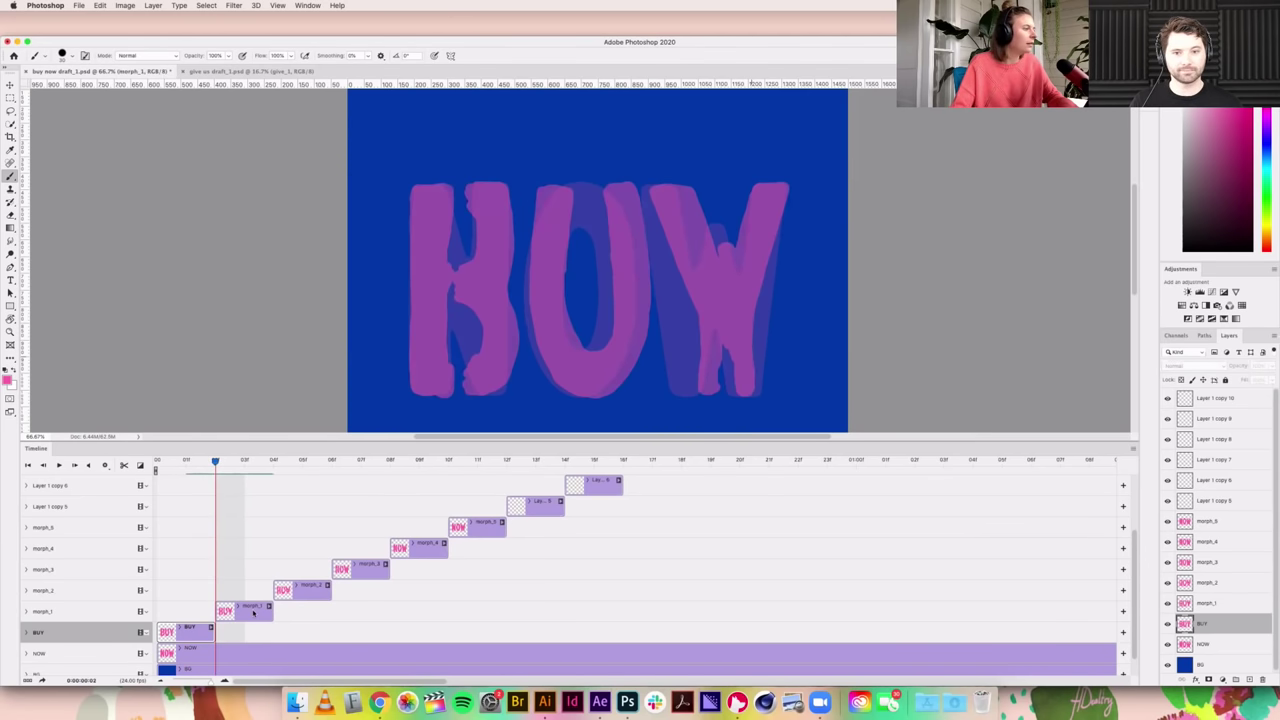
pyautogui.click(243, 610)
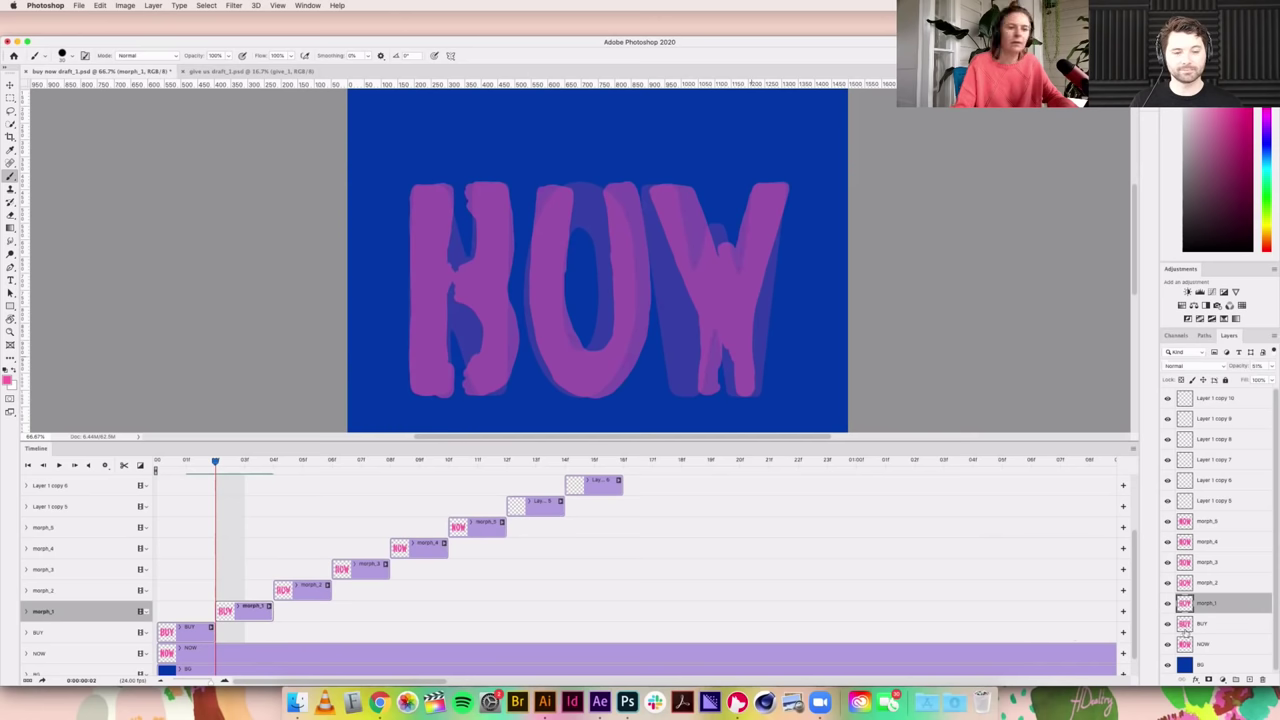
pyautogui.click(1268, 366)
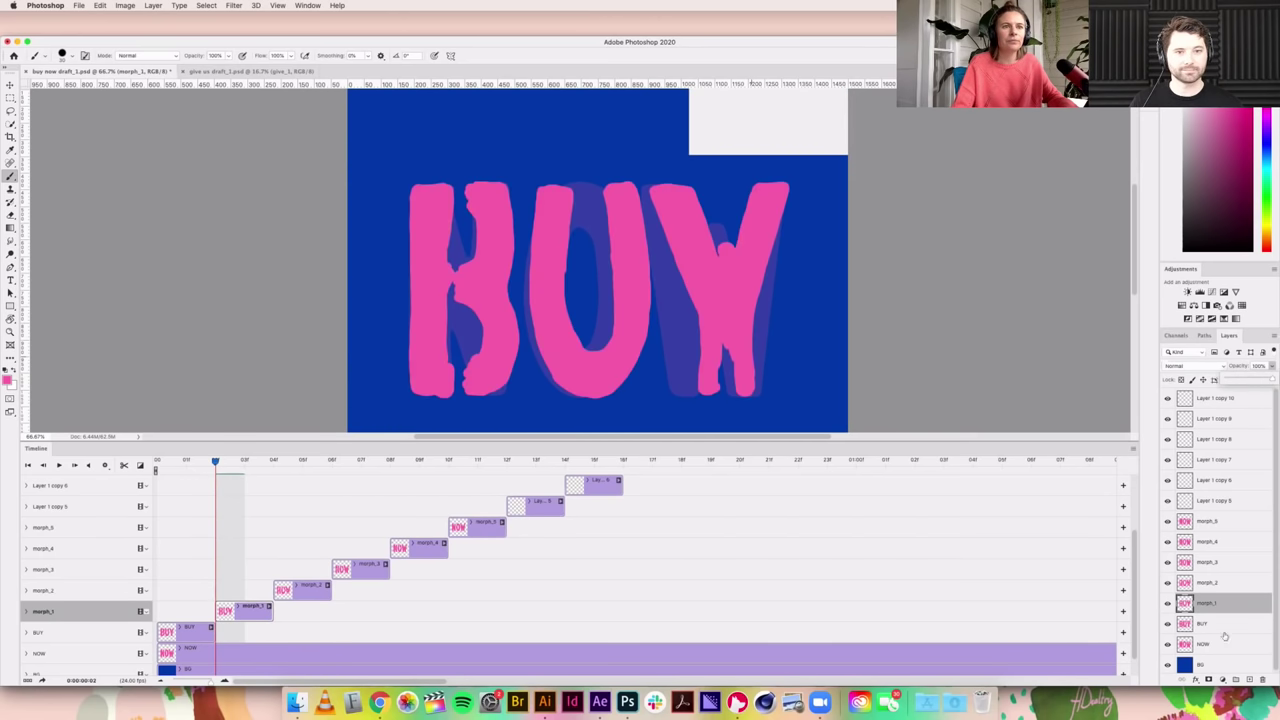
# Step: Make the NOW clip start at frame 12, directly after morph_5, and set its layer opacity to 100%
pyautogui.click(1205, 623)
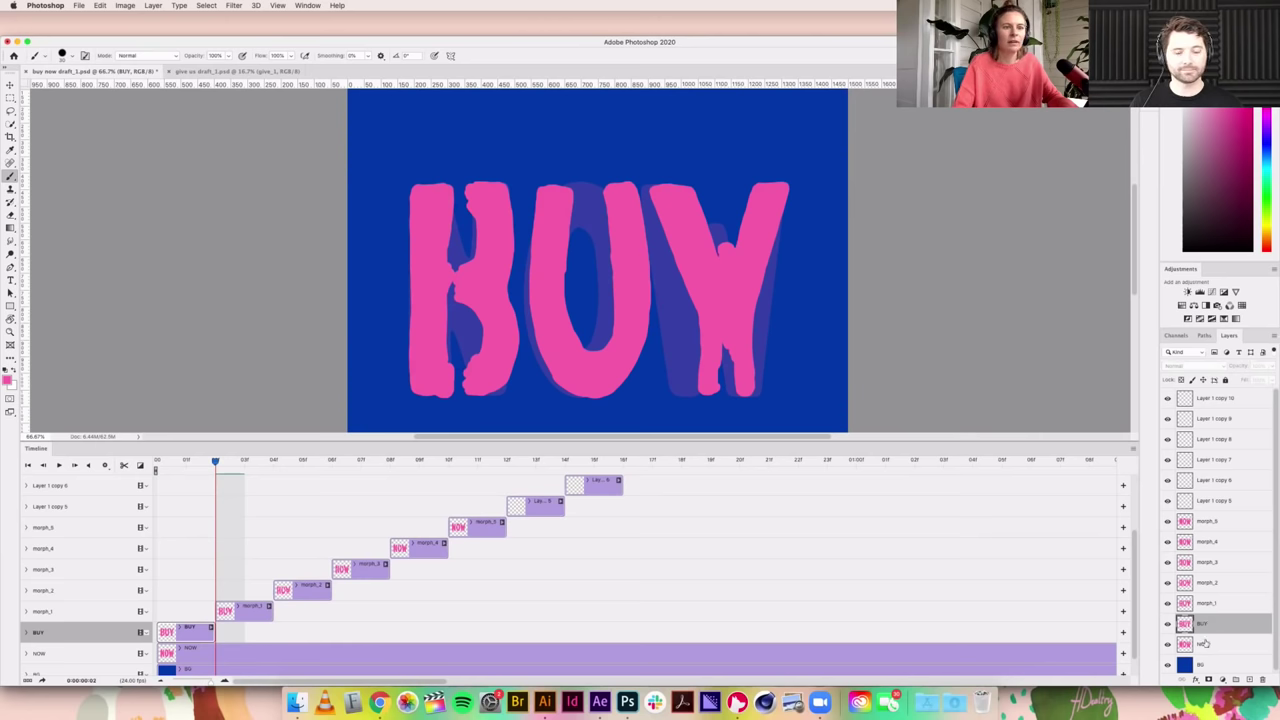
pyautogui.click(1205, 643)
pyautogui.moveTo(201, 656); pyautogui.dragTo(507, 656)
pyautogui.click(506, 461)
pyautogui.moveTo(506, 461)
pyautogui.mouseDown()
pyautogui.moveTo(170, 475)
pyautogui.moveTo(499, 481)
pyautogui.mouseUp()
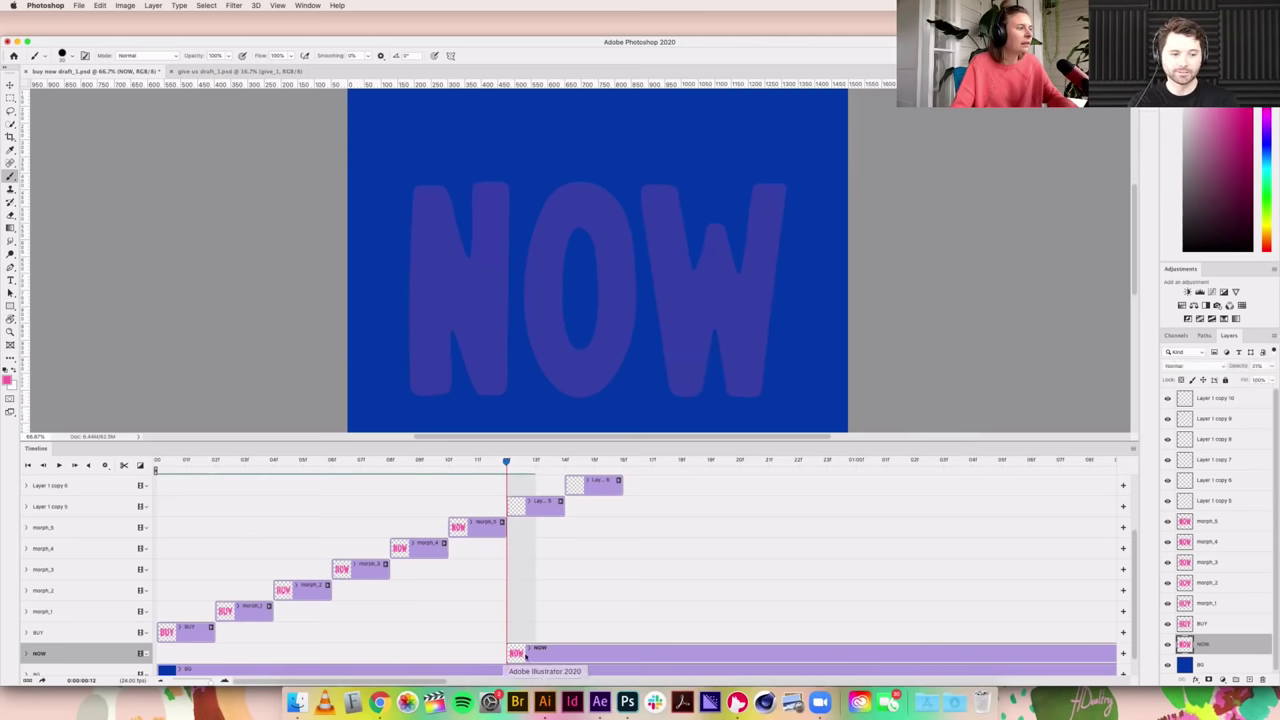
pyautogui.click(1272, 366)
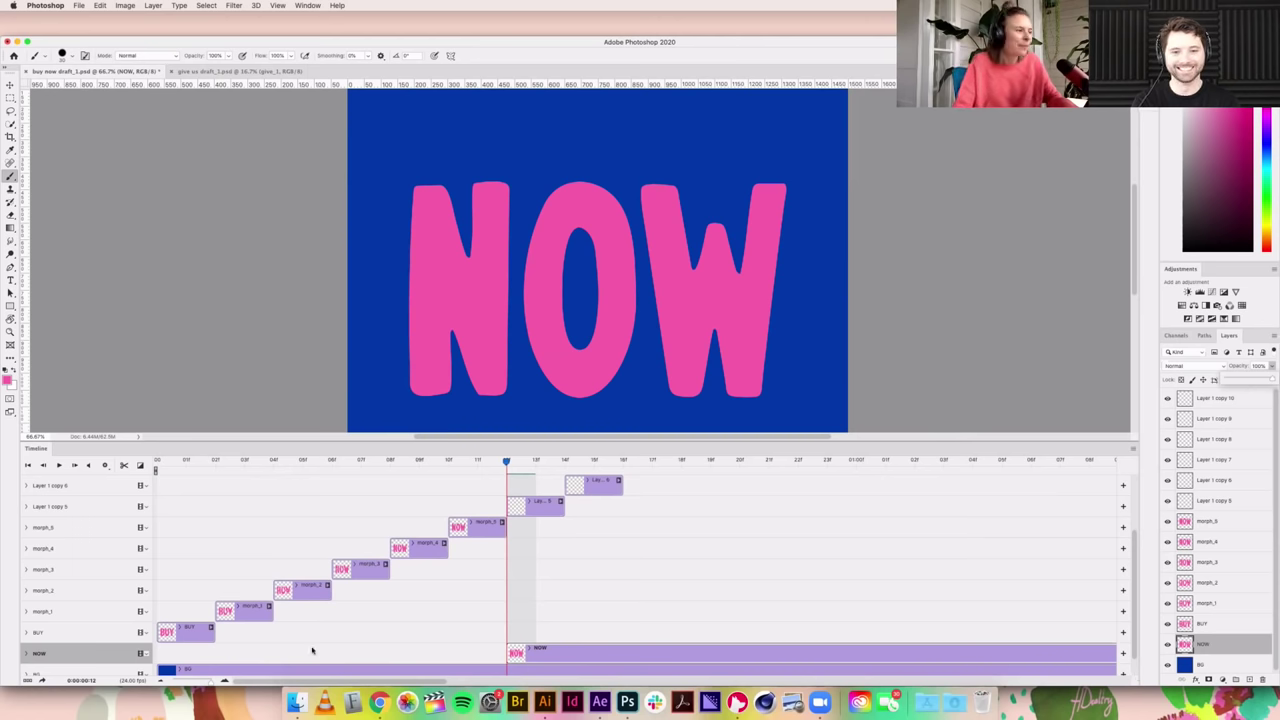
# Step: Shorten the timeline's work area so that it ends at about frame 19
pyautogui.click(207, 684)
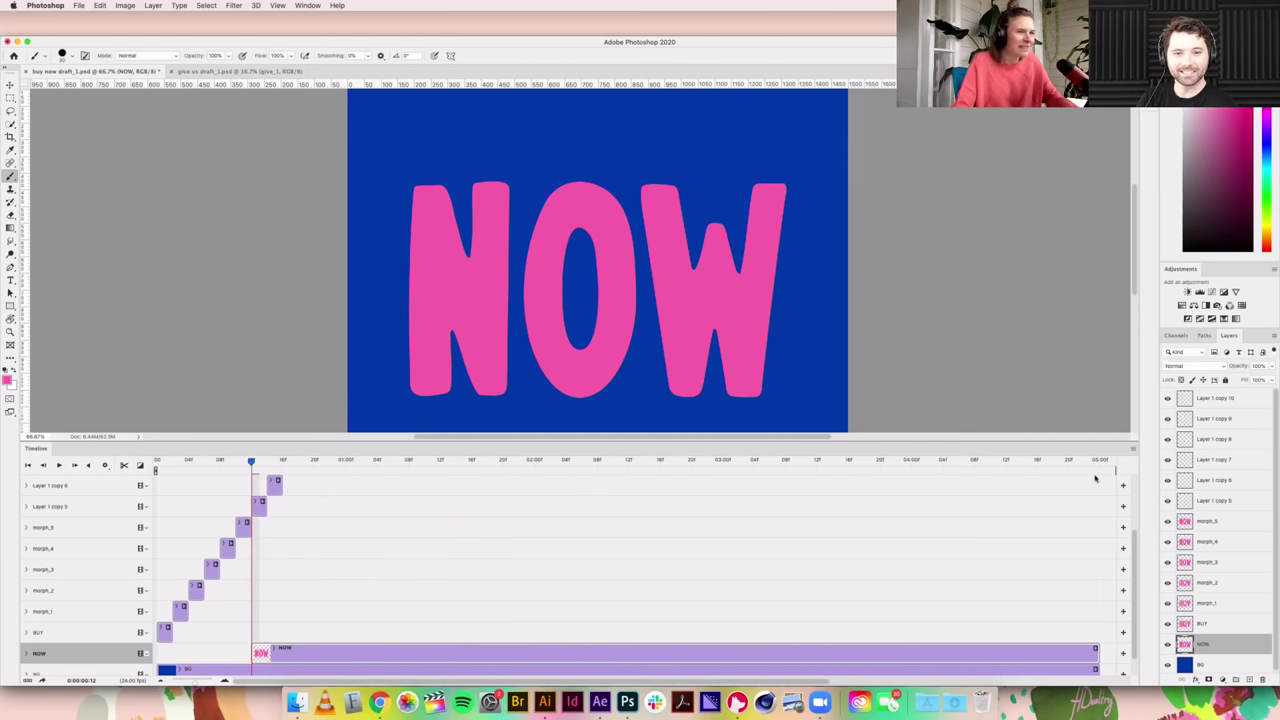
pyautogui.click(185, 683)
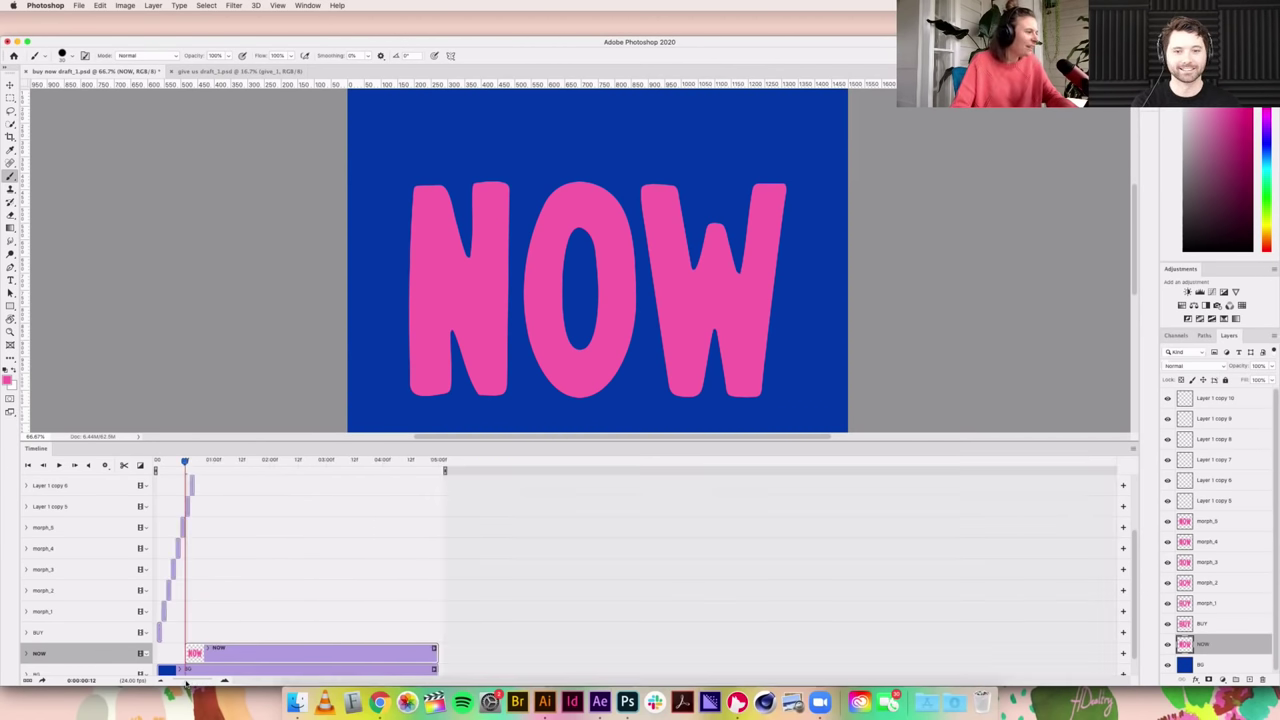
pyautogui.moveTo(445, 470); pyautogui.dragTo(218, 470)
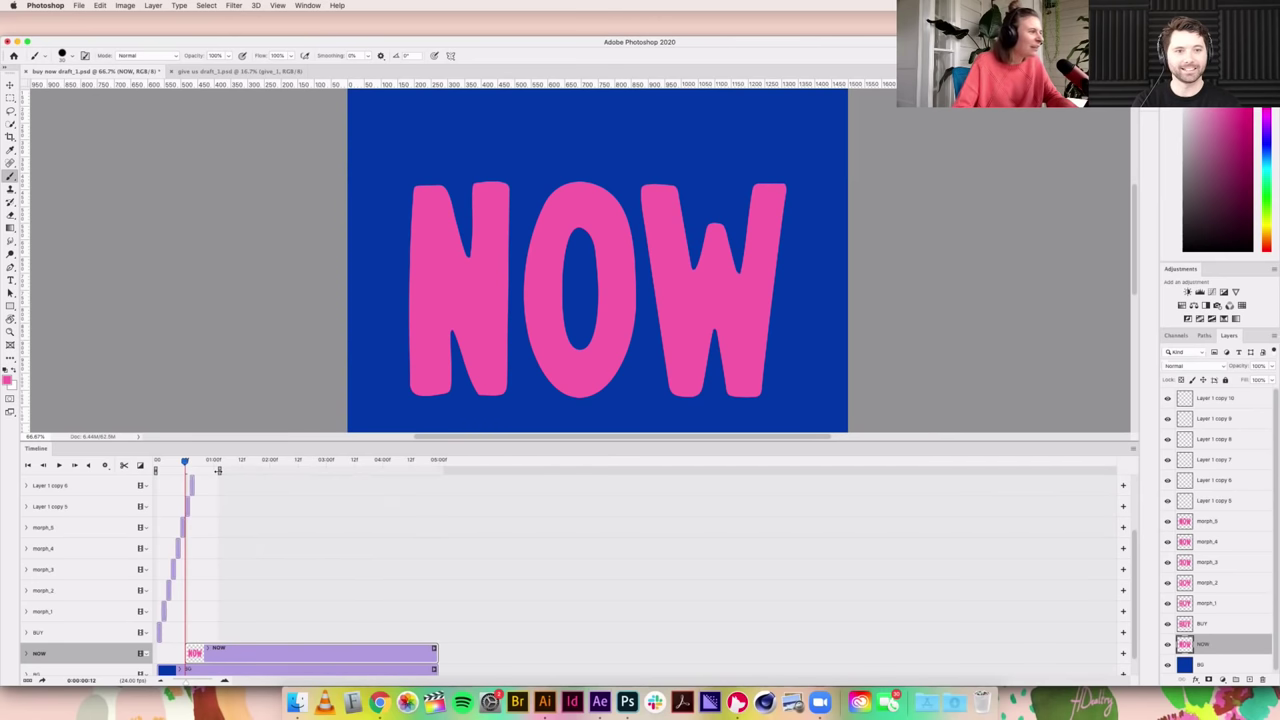
pyautogui.moveTo(185, 683); pyautogui.dragTo(209, 683)
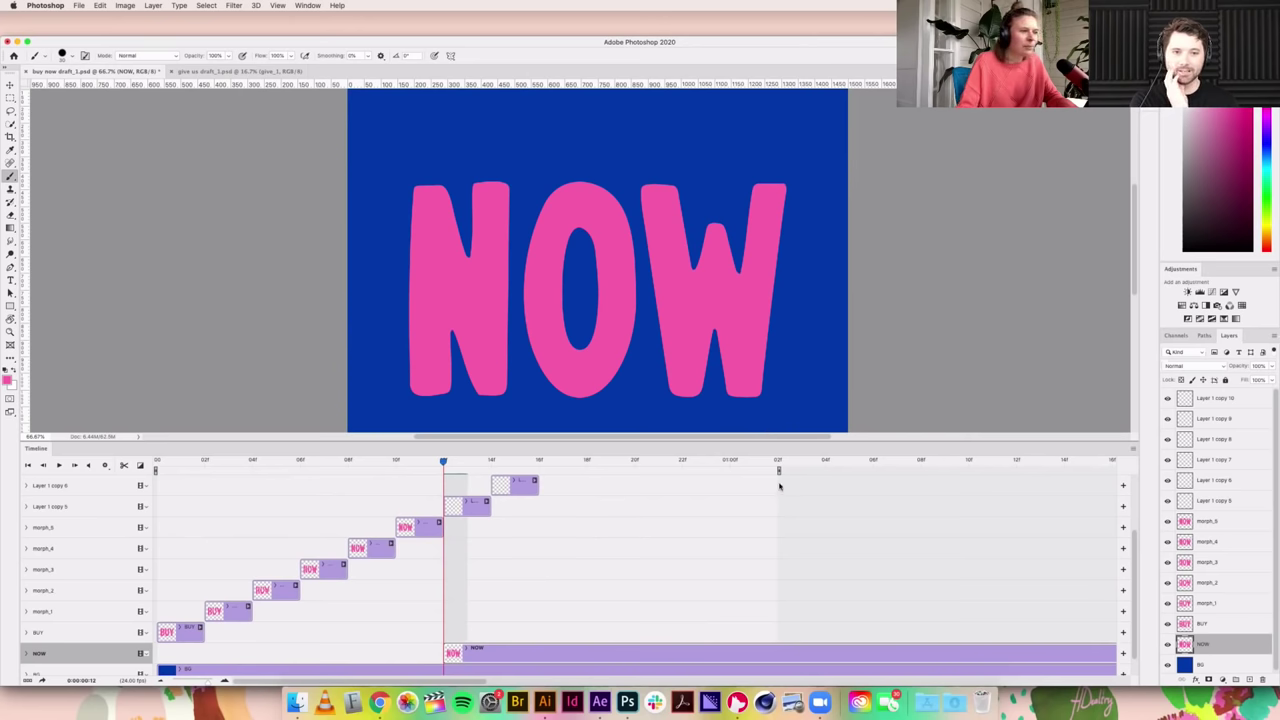
pyautogui.moveTo(768, 471); pyautogui.dragTo(674, 479)
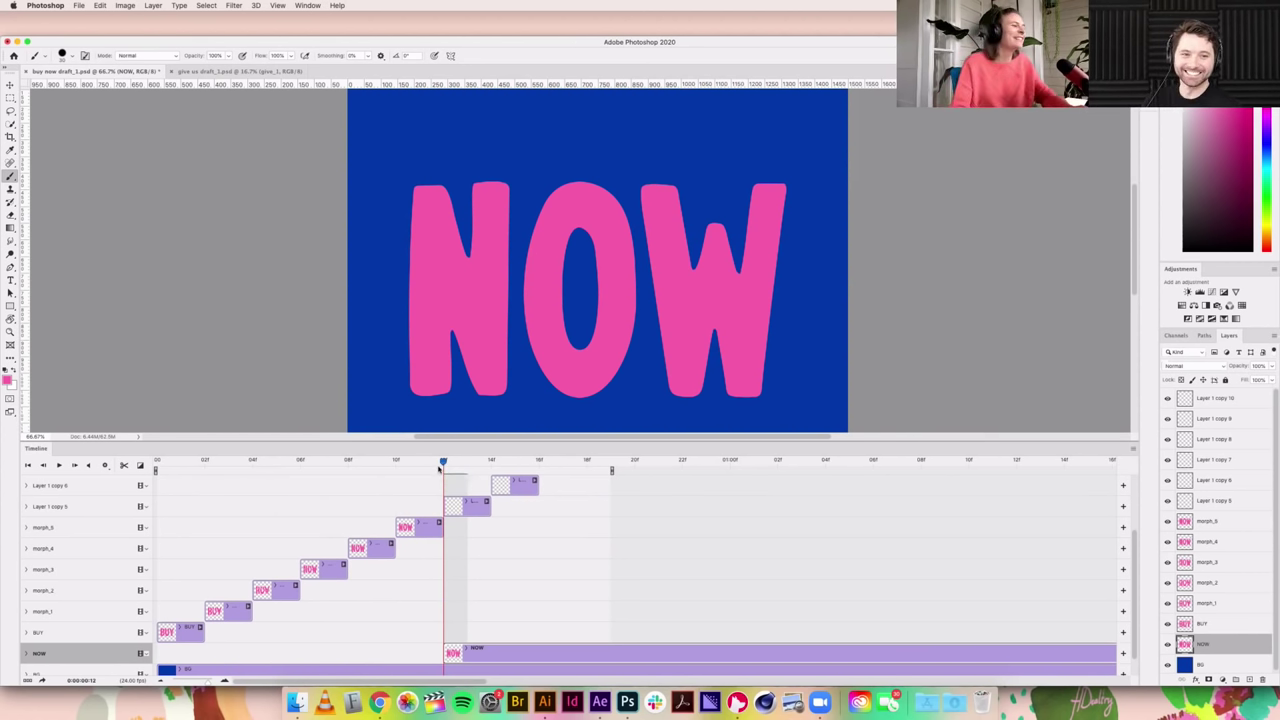
# Step: Scrub through the finished frames and play back the BUY to NOW morph from the first frame to check its motion
pyautogui.click(467, 461)
pyautogui.click(497, 464)
pyautogui.click(423, 462)
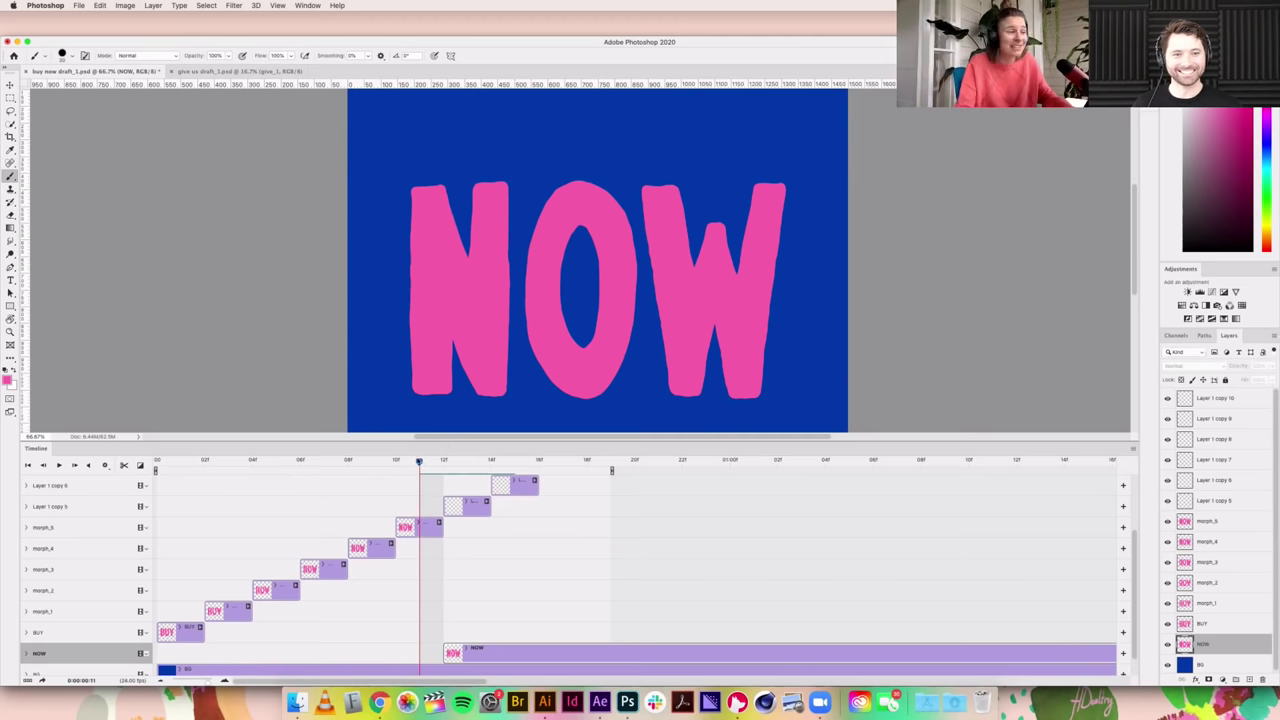
pyautogui.moveTo(456, 466); pyautogui.dragTo(153, 497)
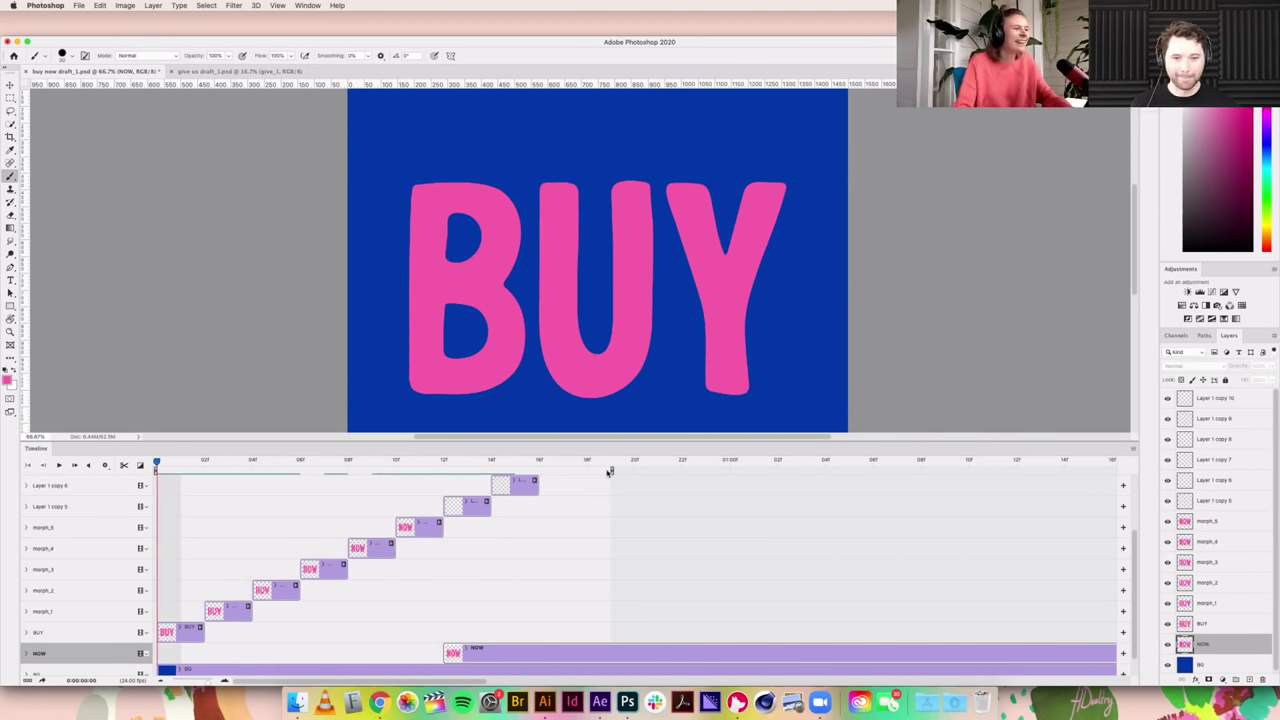
pyautogui.press('space')
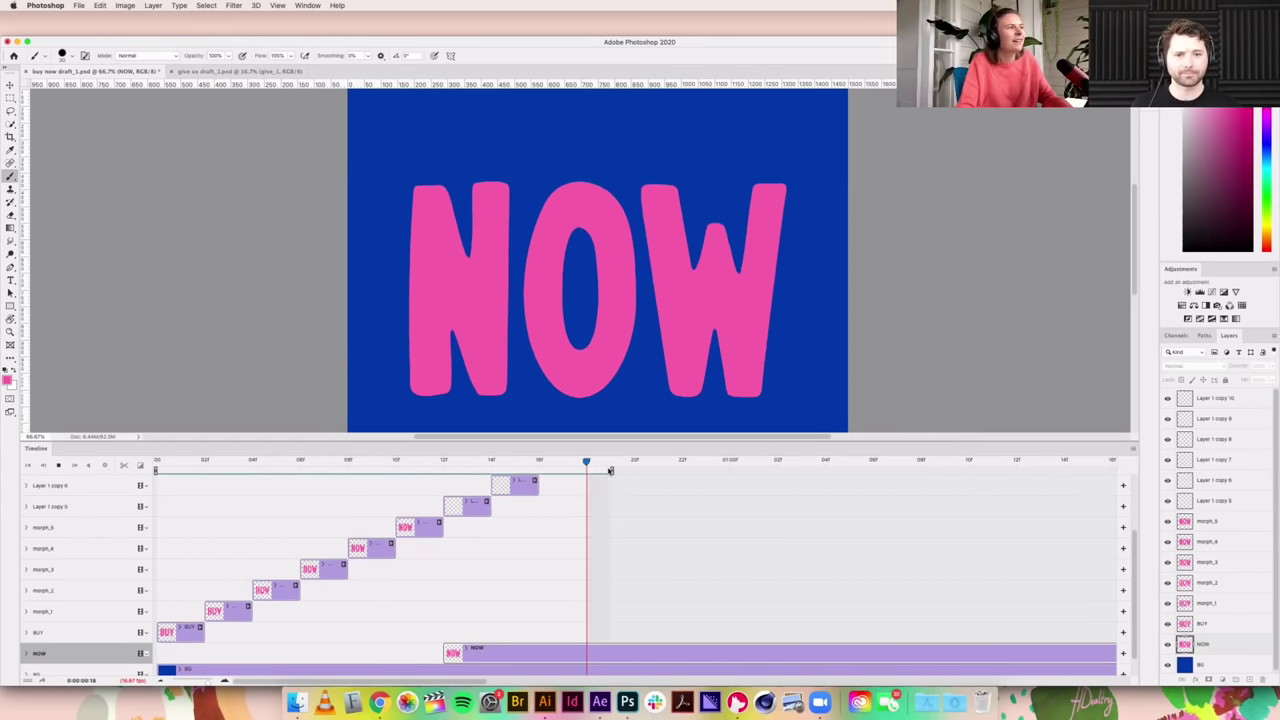
pyautogui.press('space')
pyautogui.scroll(4, 597, 485)
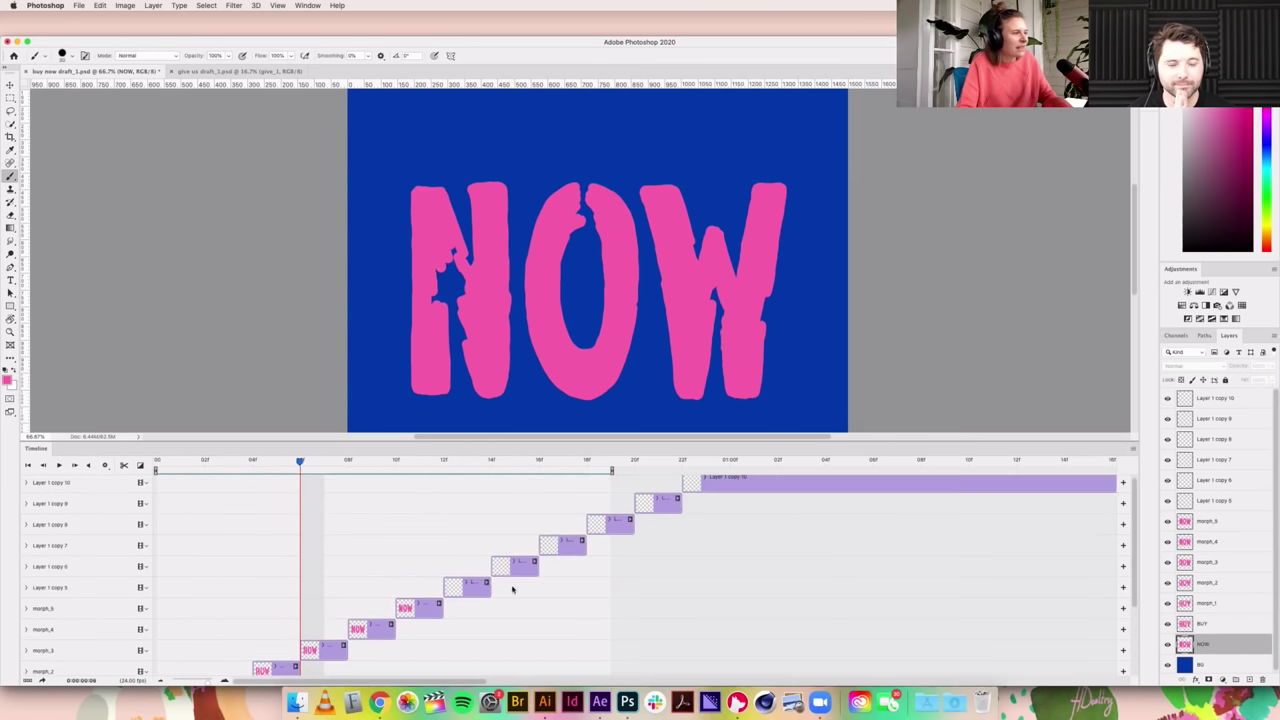
pyautogui.scroll(-5, 408, 523)
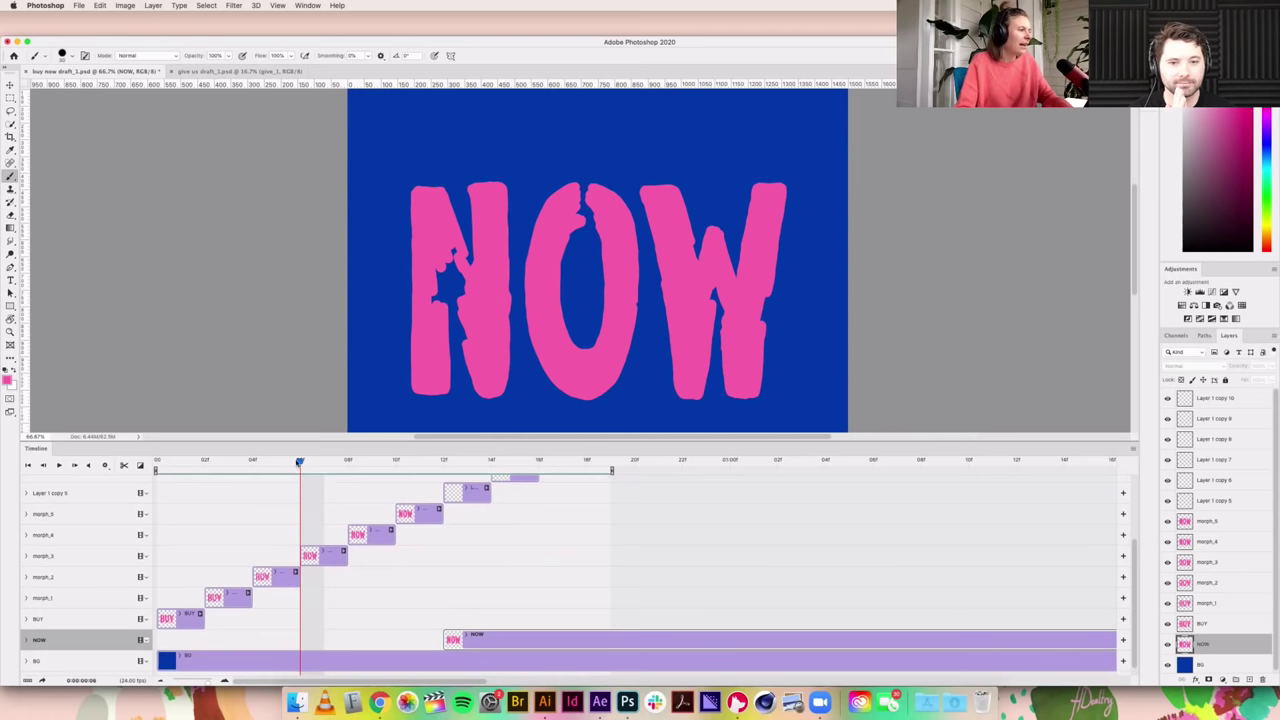
pyautogui.moveTo(214, 467); pyautogui.dragTo(148, 472)
pyautogui.press('space')
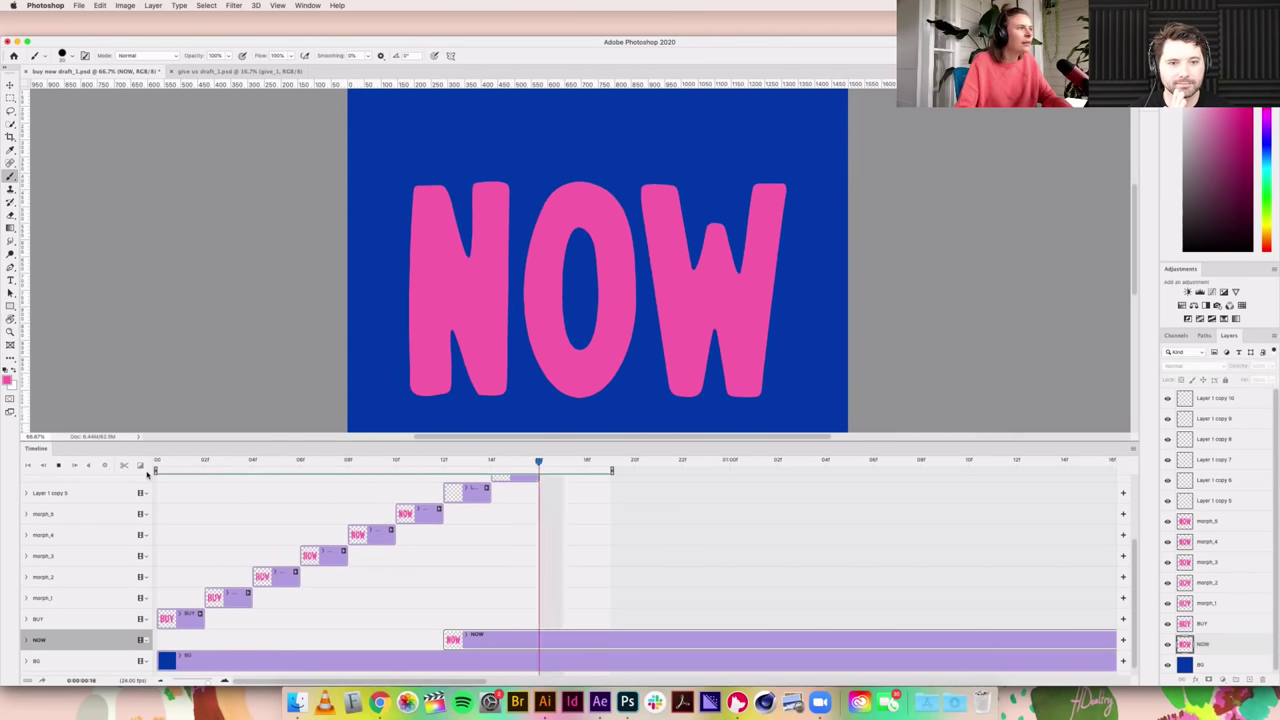
pyautogui.press('space')
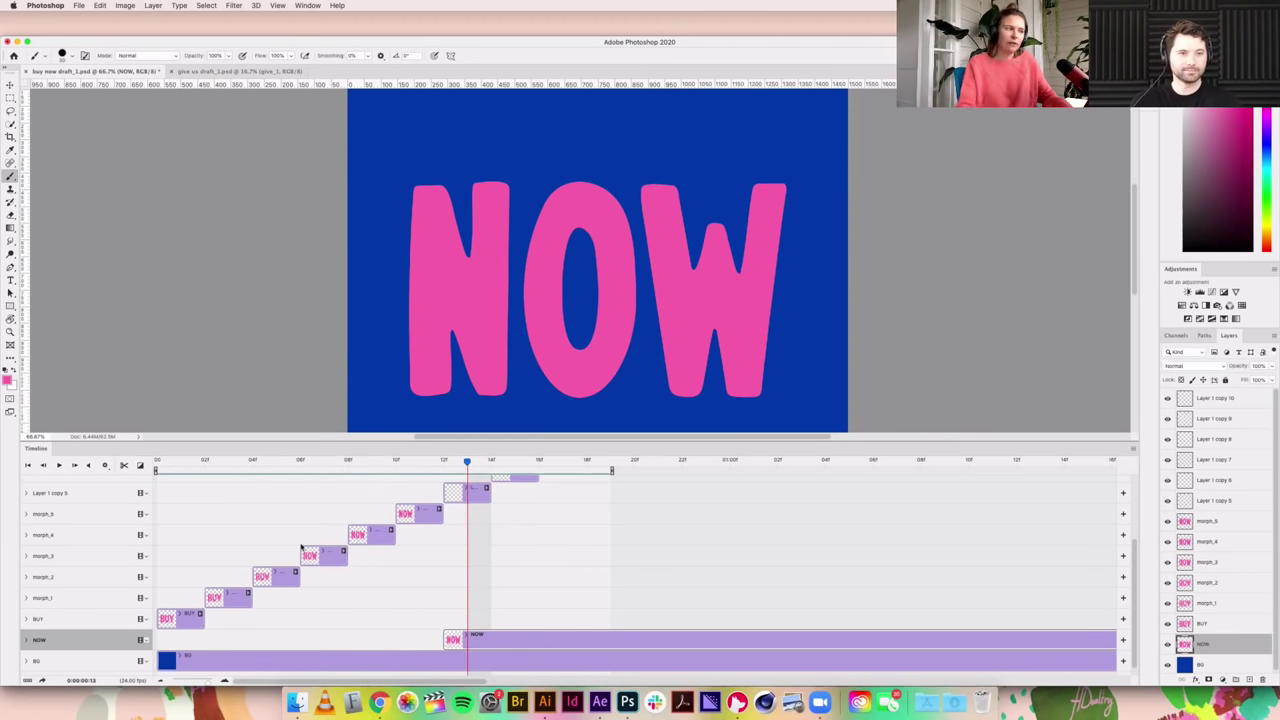
pyautogui.press('space')
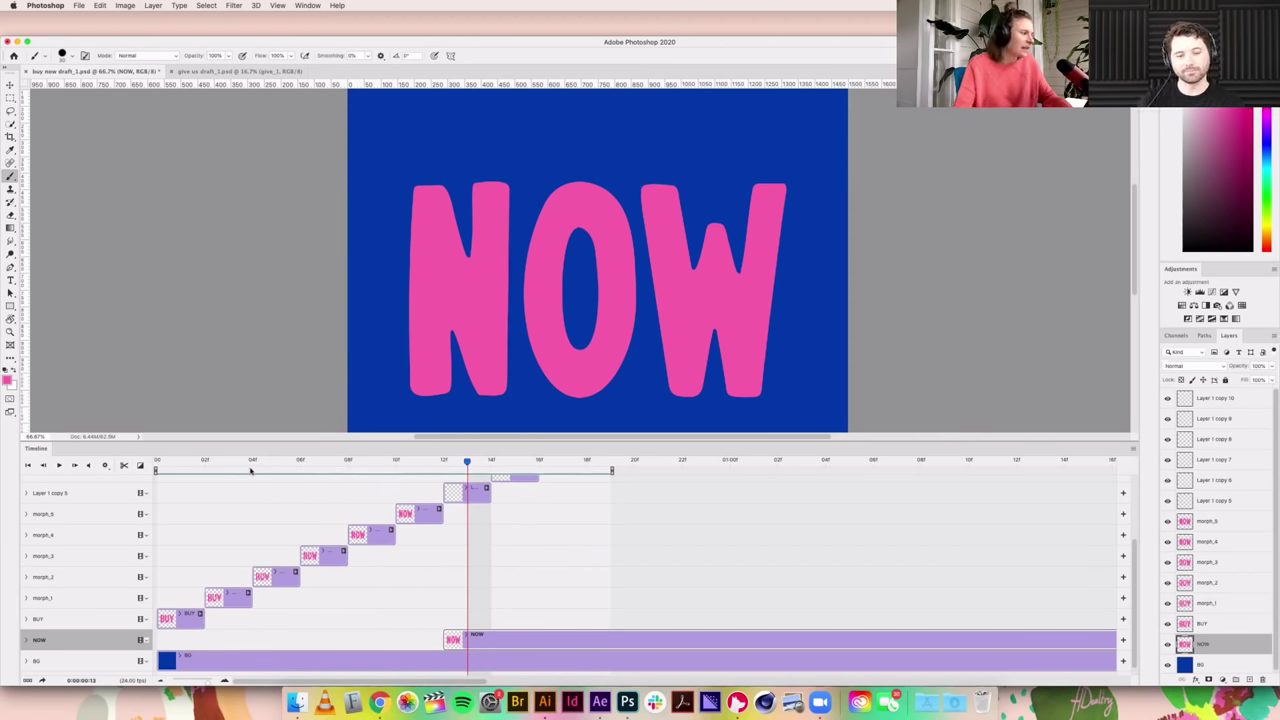
pyautogui.click(247, 598)
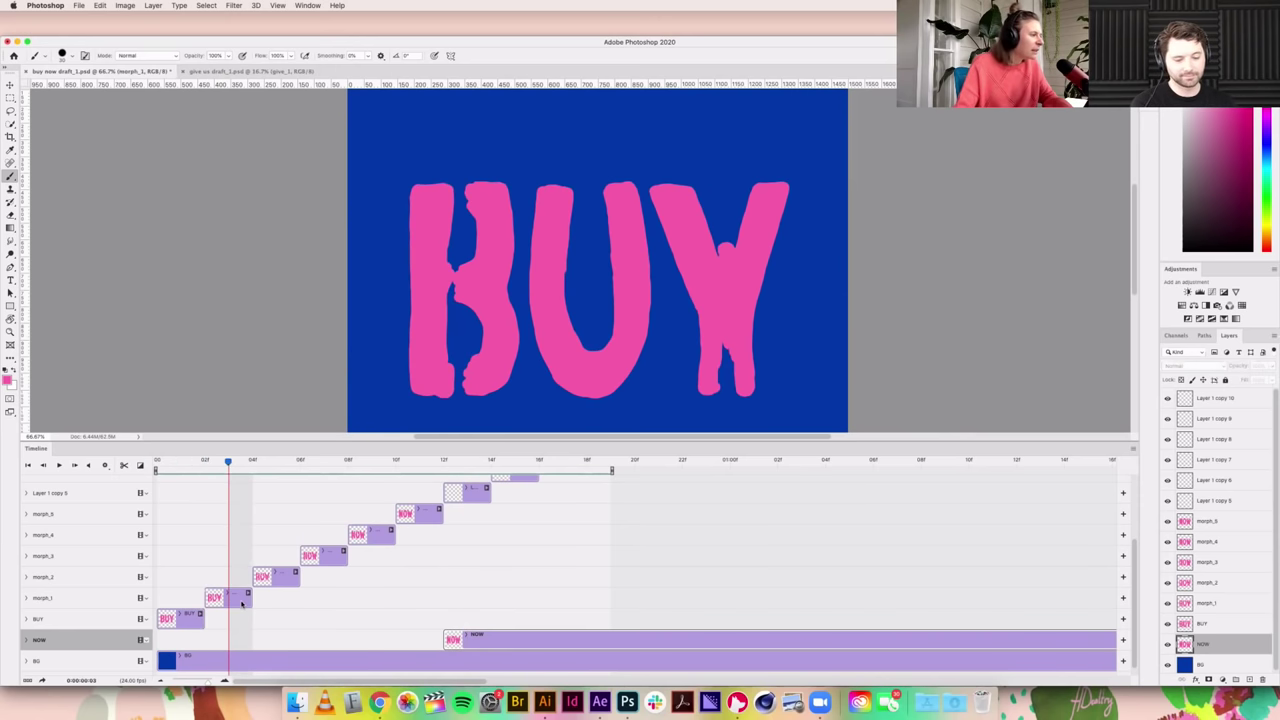
pyautogui.scroll(3, 440, 562)
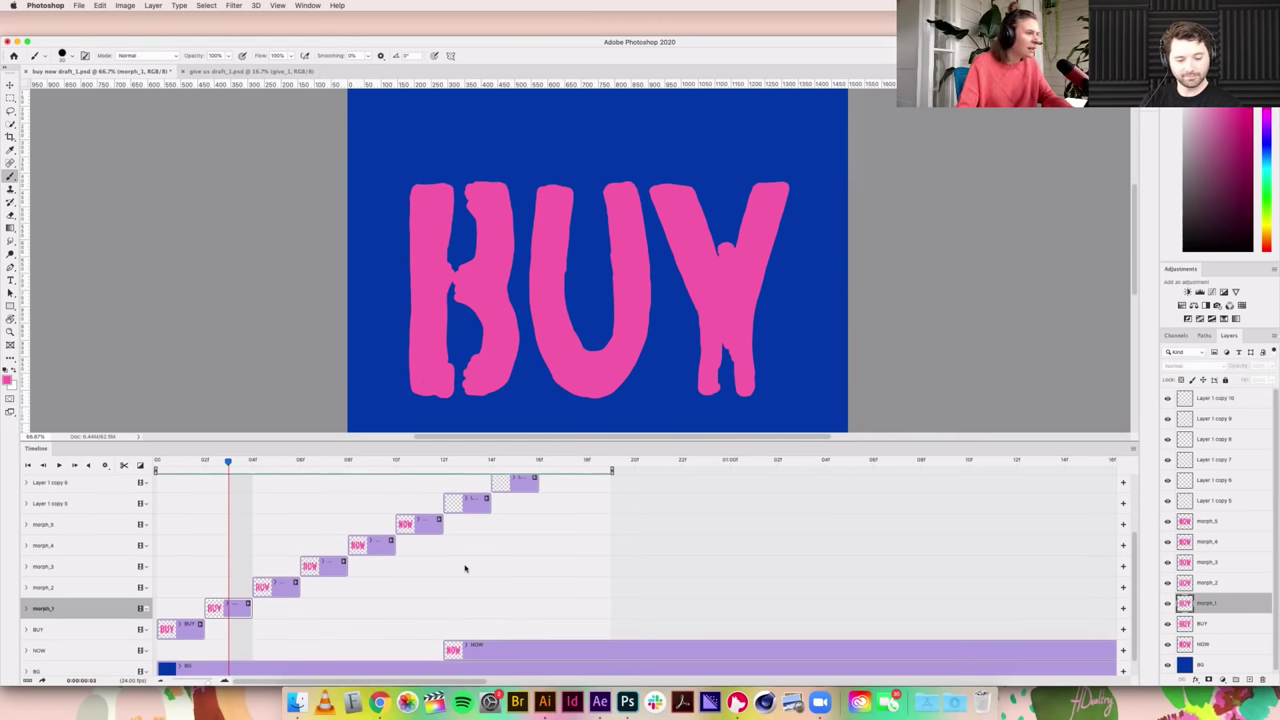
pyautogui.keyDown('shift'); pyautogui.click(476, 511); pyautogui.keyUp('shift')
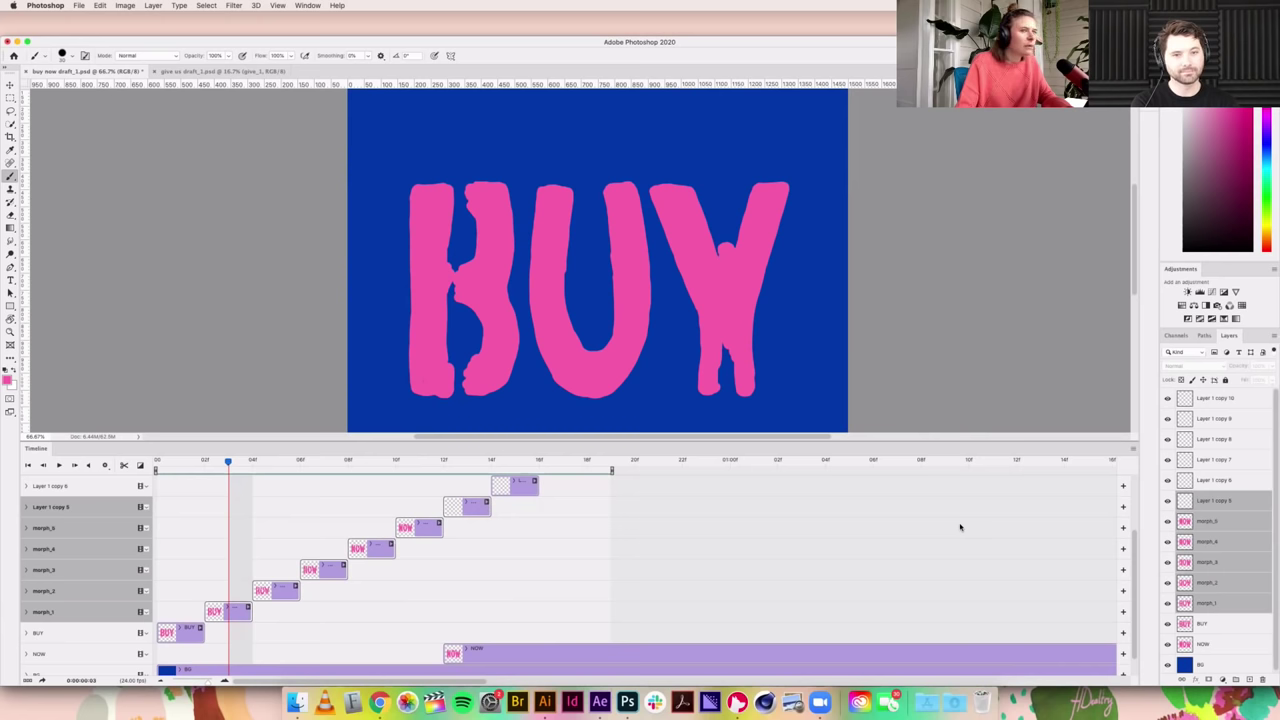
pyautogui.click(562, 537)
pyautogui.scroll(1, 514, 517)
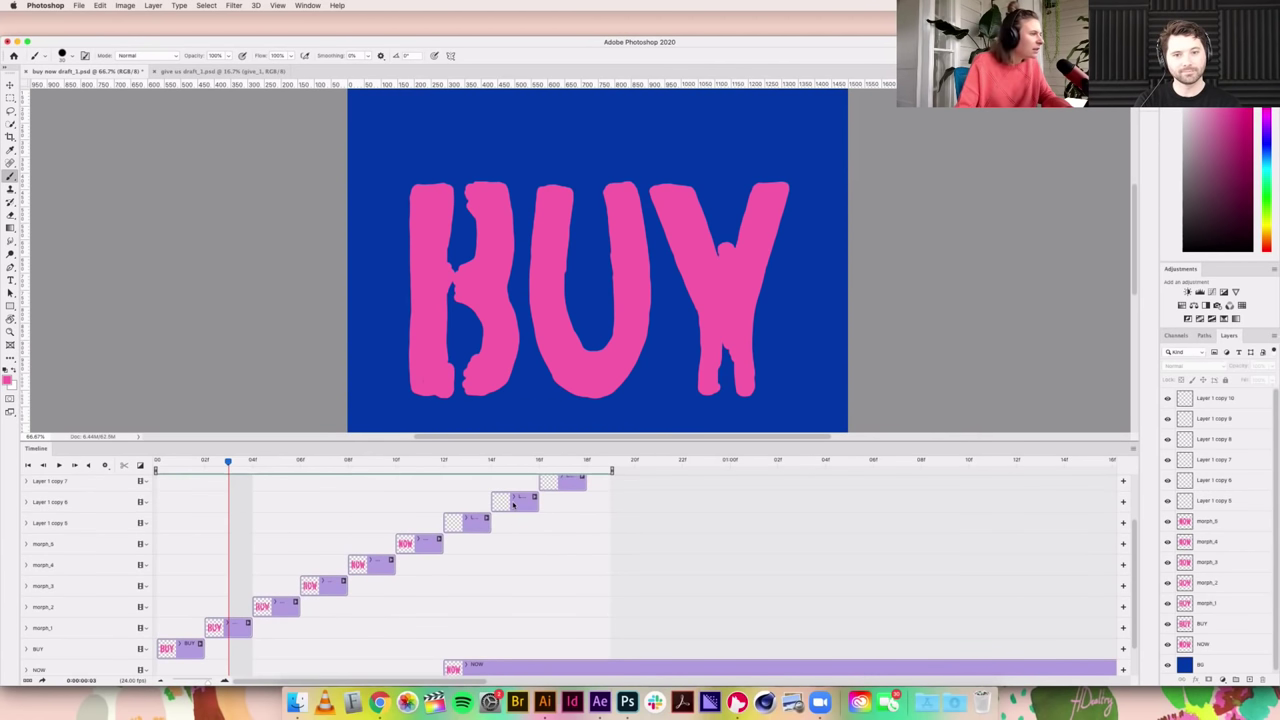
# Step: Delete the unused empty frame layers from Layer 1 copy 6 through Layer 1 copy 8
pyautogui.click(514, 503)
pyautogui.click(515, 462)
pyautogui.press('Left')
pyautogui.press('Right')
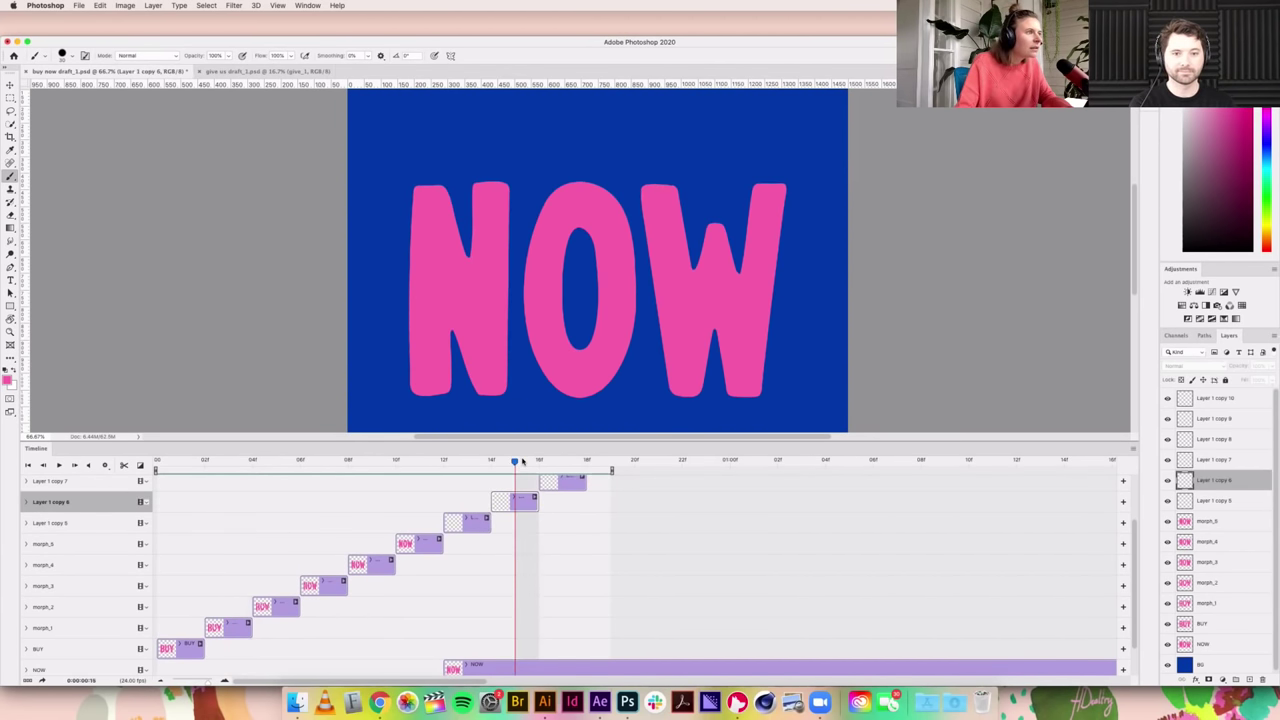
pyautogui.press('Right')
pyautogui.press('Right')
pyautogui.press('Left')
pyautogui.press('Left')
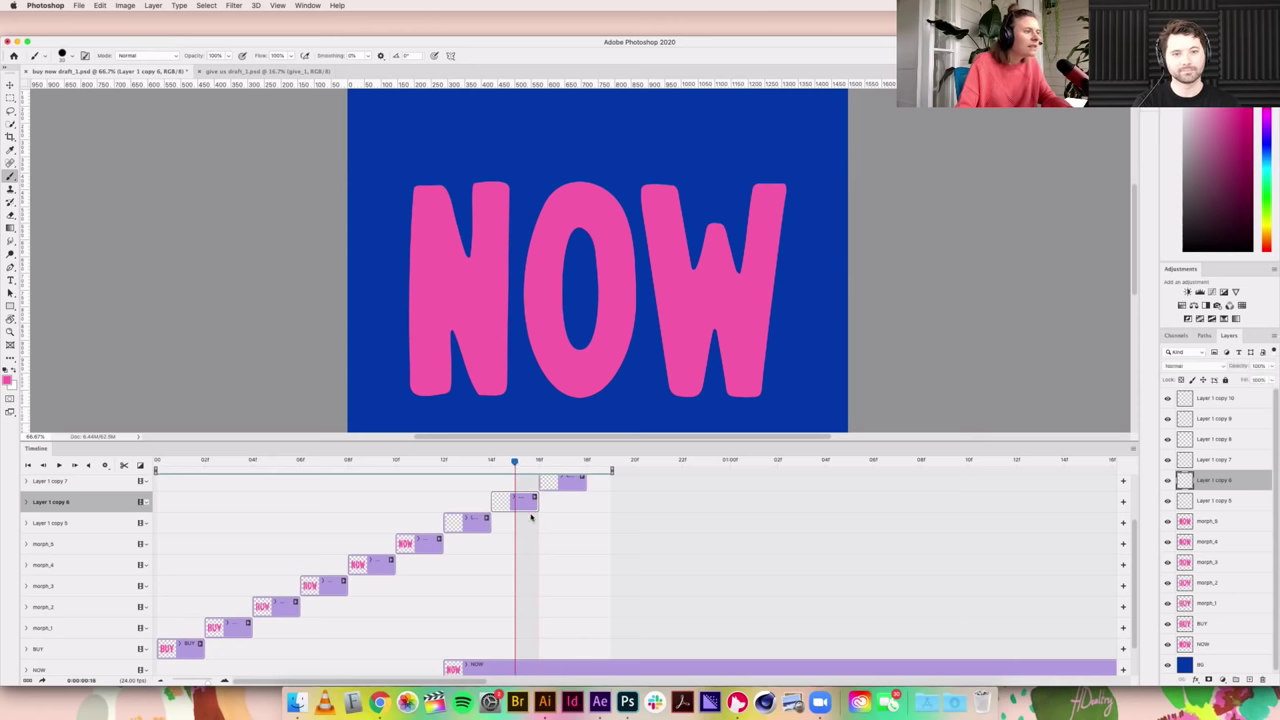
pyautogui.scroll(1, 565, 508)
pyautogui.keyDown('shift'); pyautogui.click(600, 488); pyautogui.keyUp('shift')
pyautogui.press('super+e')
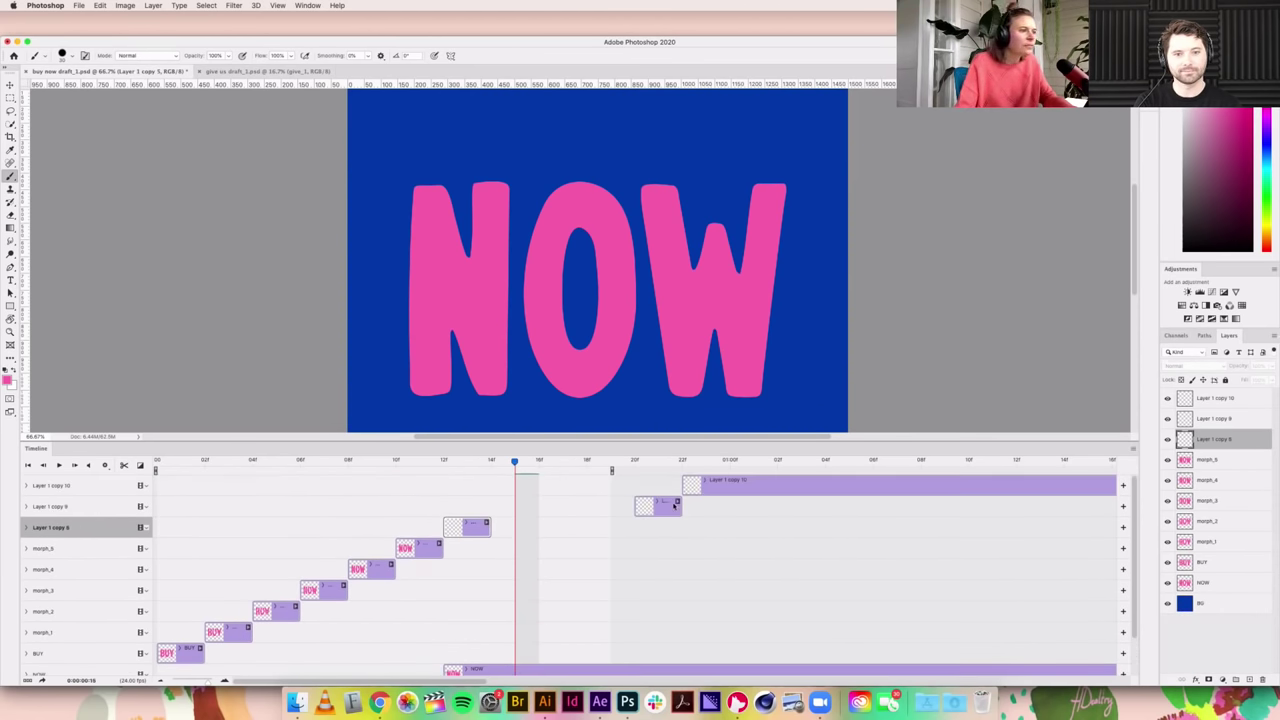
# Step: Delete the empty frame layers Layer 1 copy 9 and Layer 1 copy 10 at the end of the animation
pyautogui.click(675, 505)
pyautogui.click(657, 462)
pyautogui.click(683, 462)
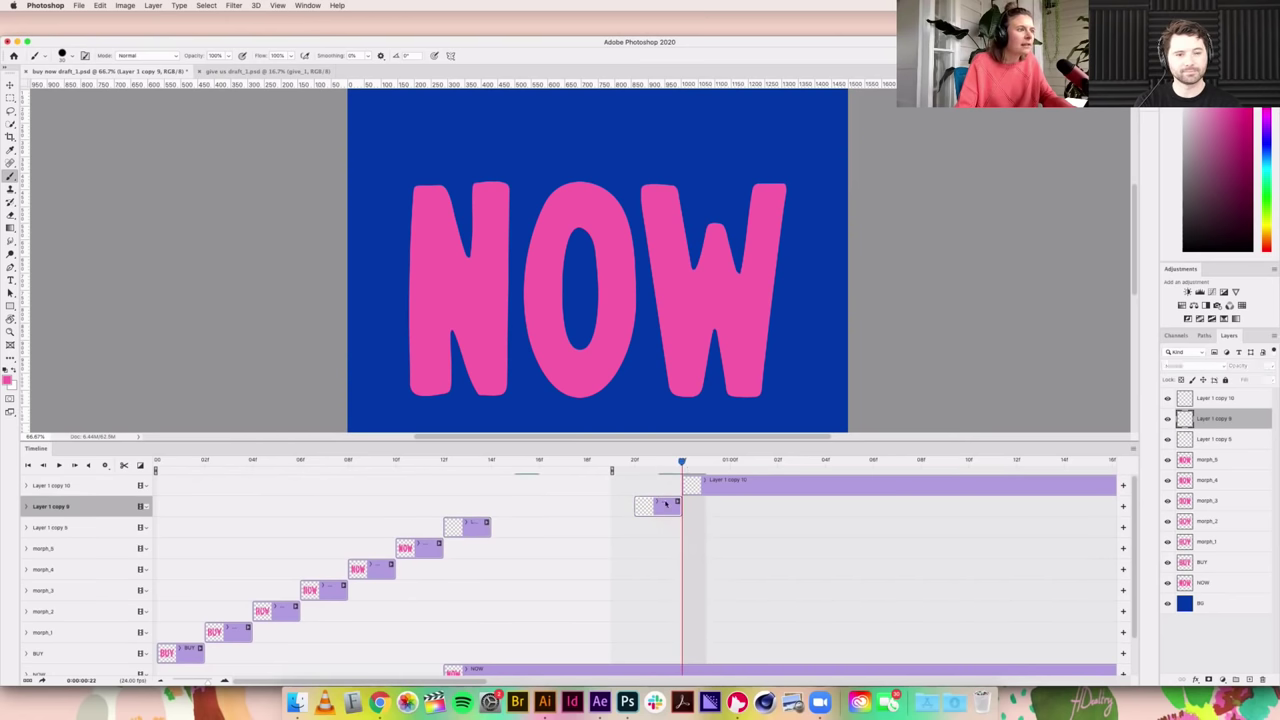
pyautogui.keyDown('shift'); pyautogui.click(637, 485); pyautogui.keyUp('shift')
pyautogui.press('super+e')
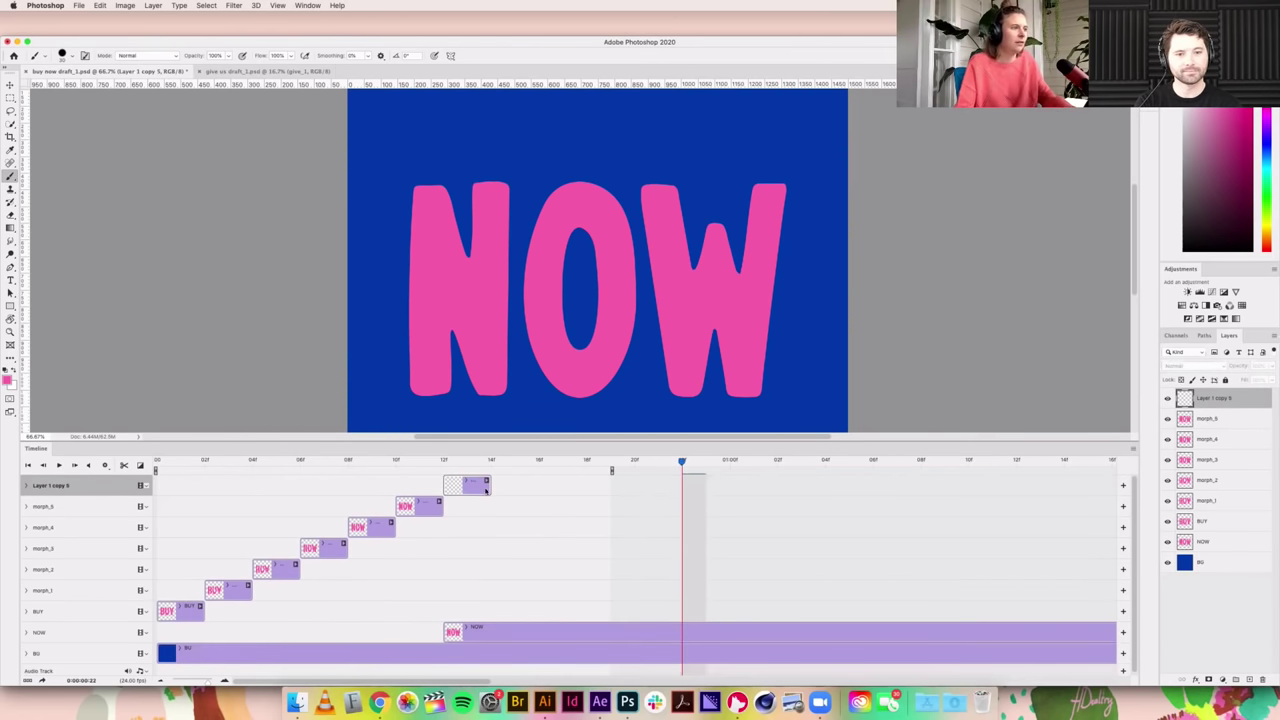
# Step: Duplicate the five frame layers morph_1 to morph_5 within the same document
pyautogui.moveTo(557, 461); pyautogui.dragTo(461, 463)
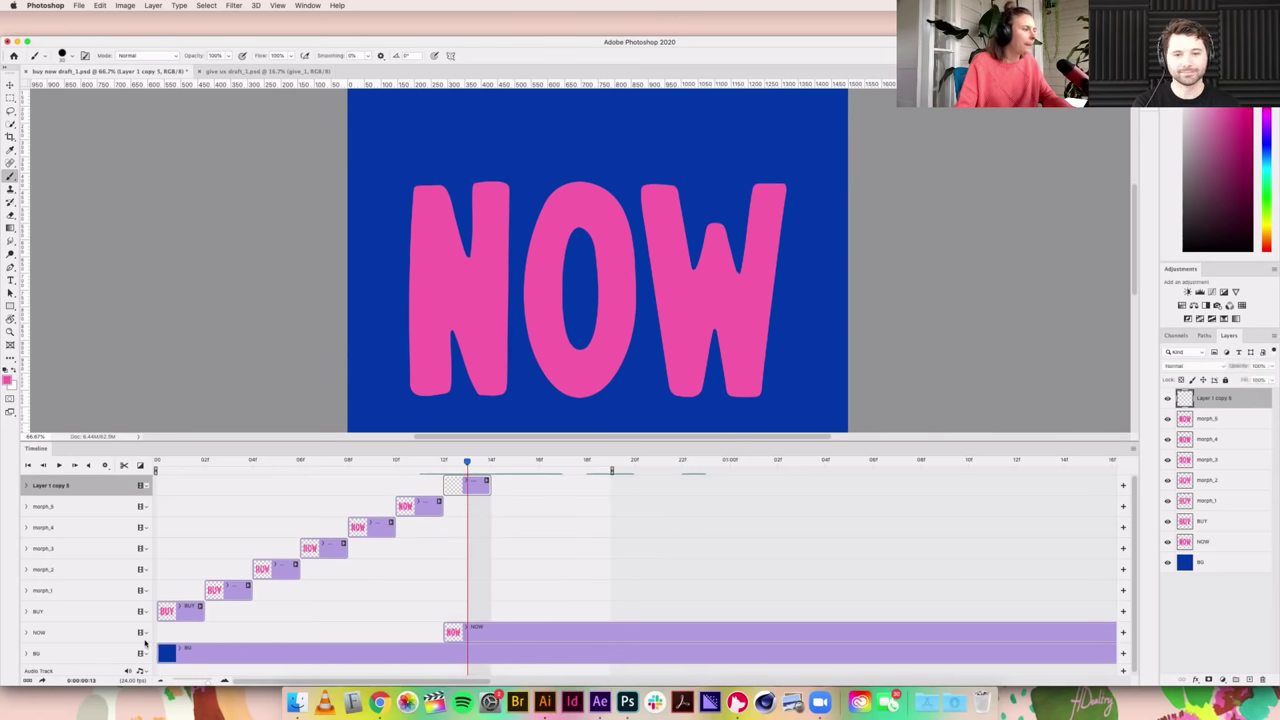
pyautogui.click(212, 596)
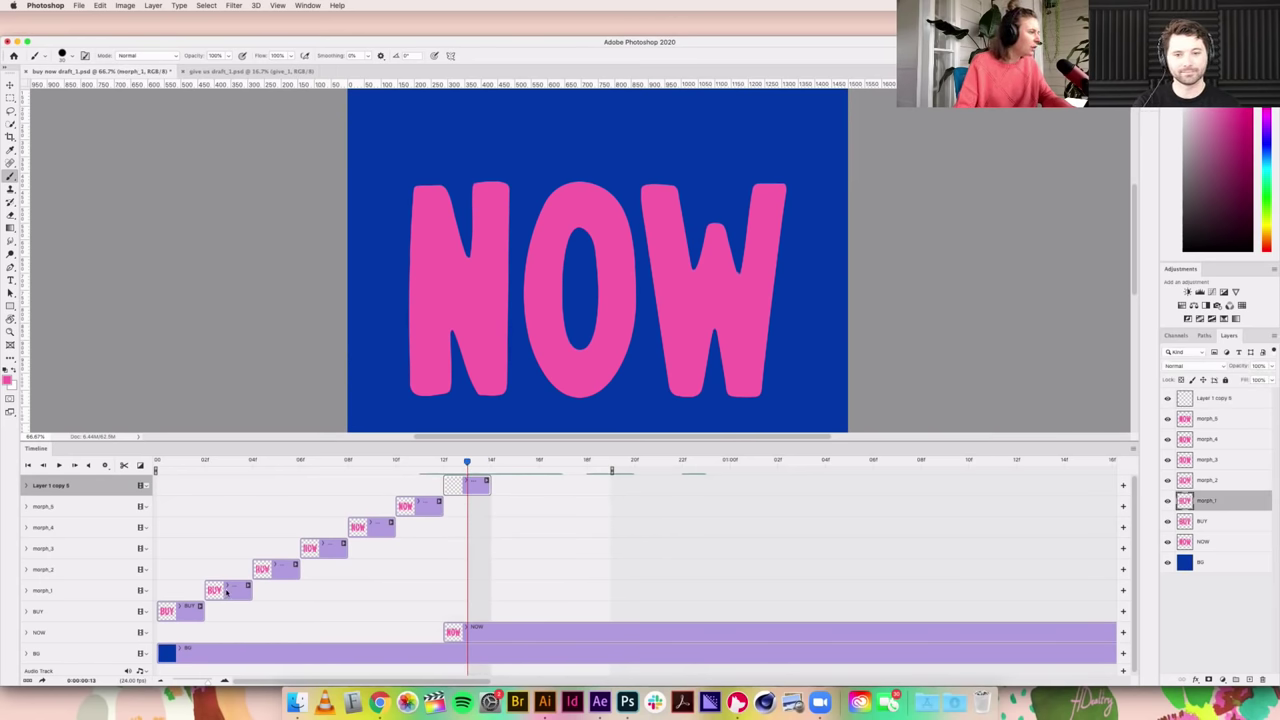
pyautogui.click(250, 590)
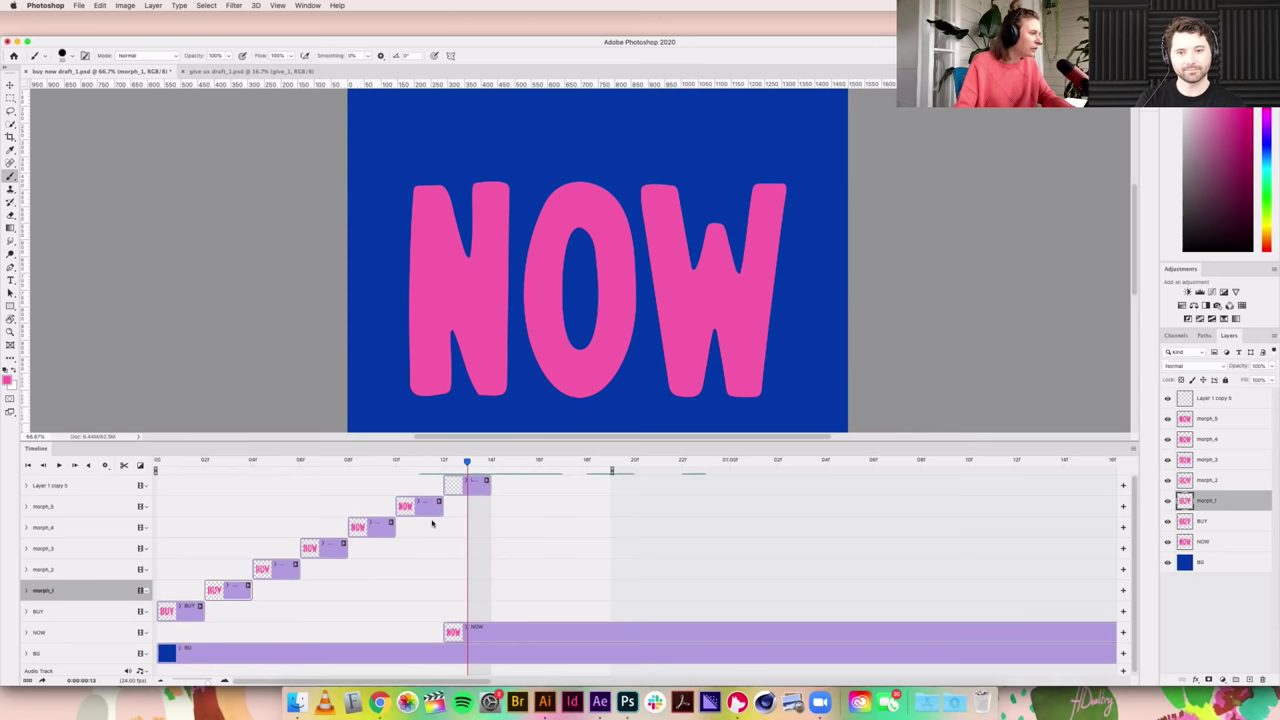
pyautogui.keyDown('shift'); pyautogui.click(438, 508); pyautogui.keyUp('shift')
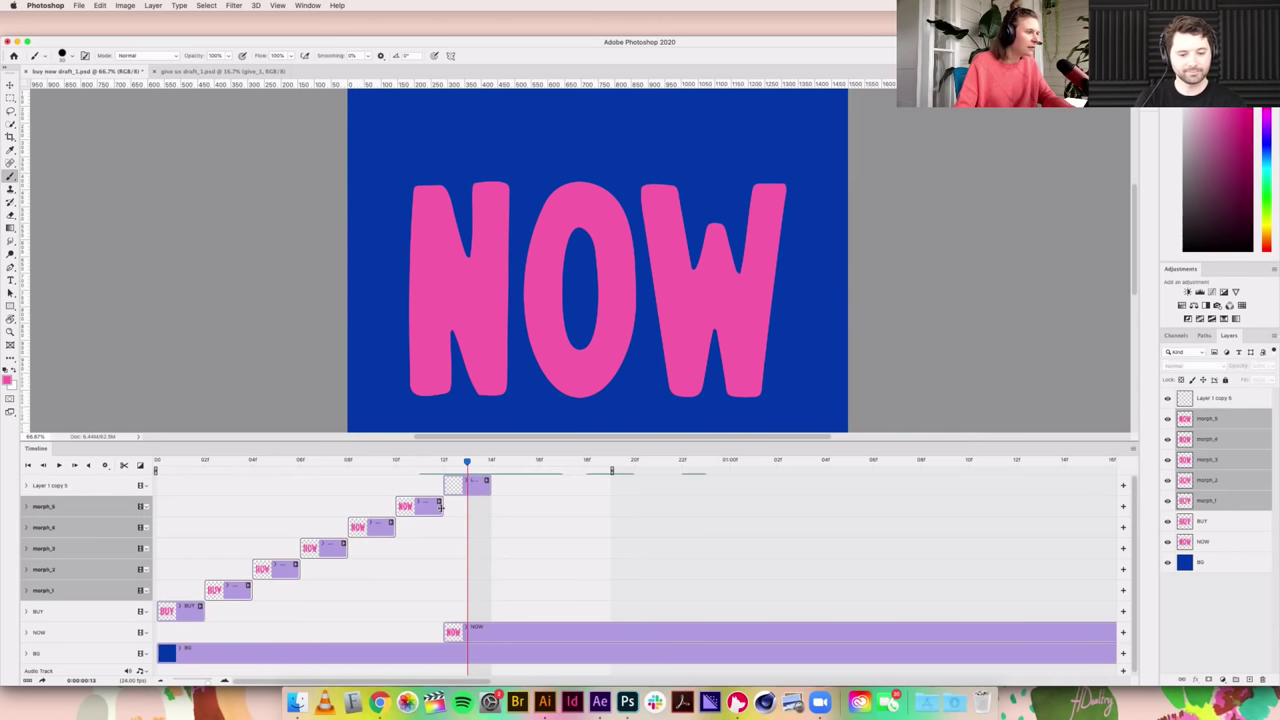
pyautogui.rightClick(1218, 421)
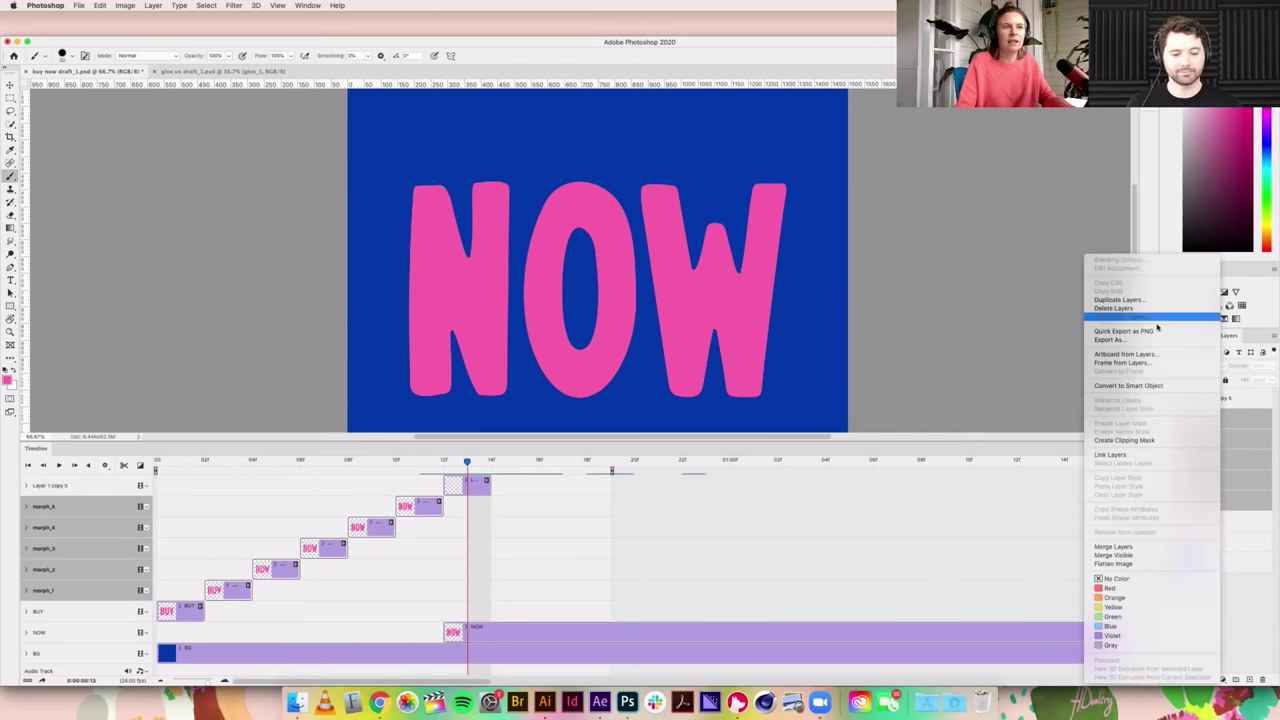
pyautogui.click(1118, 299)
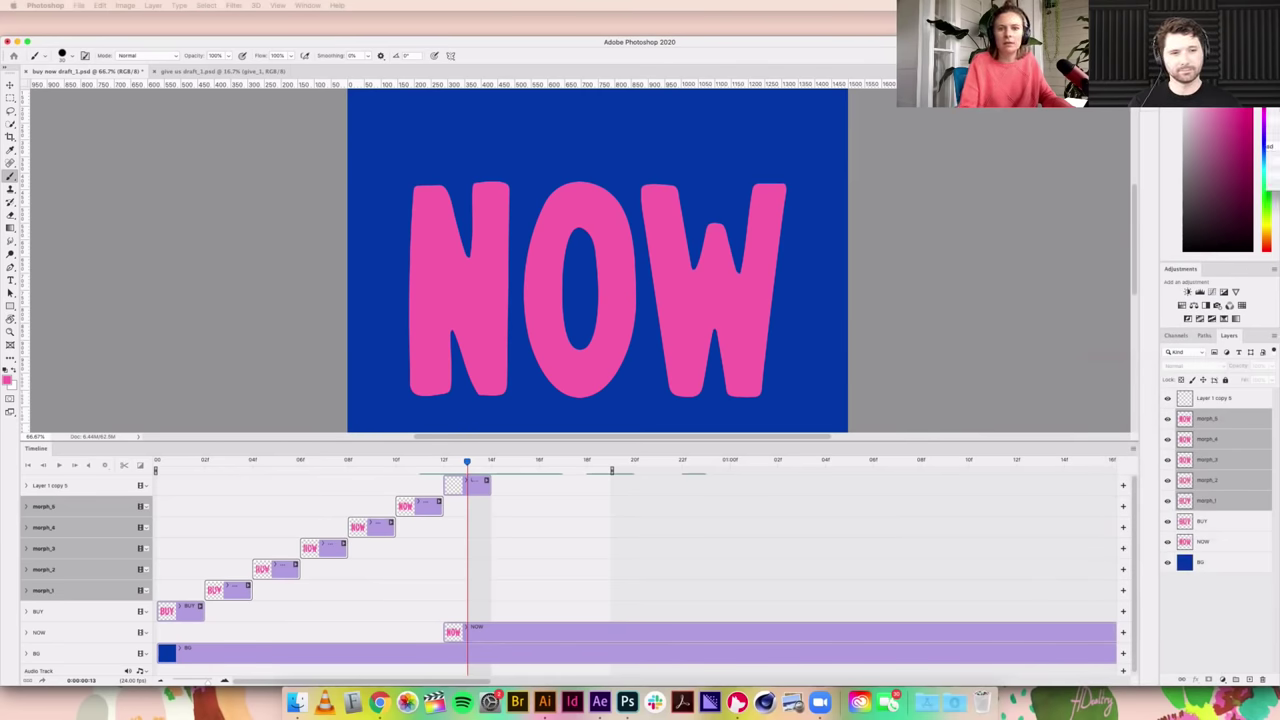
pyautogui.click(1026, 183)
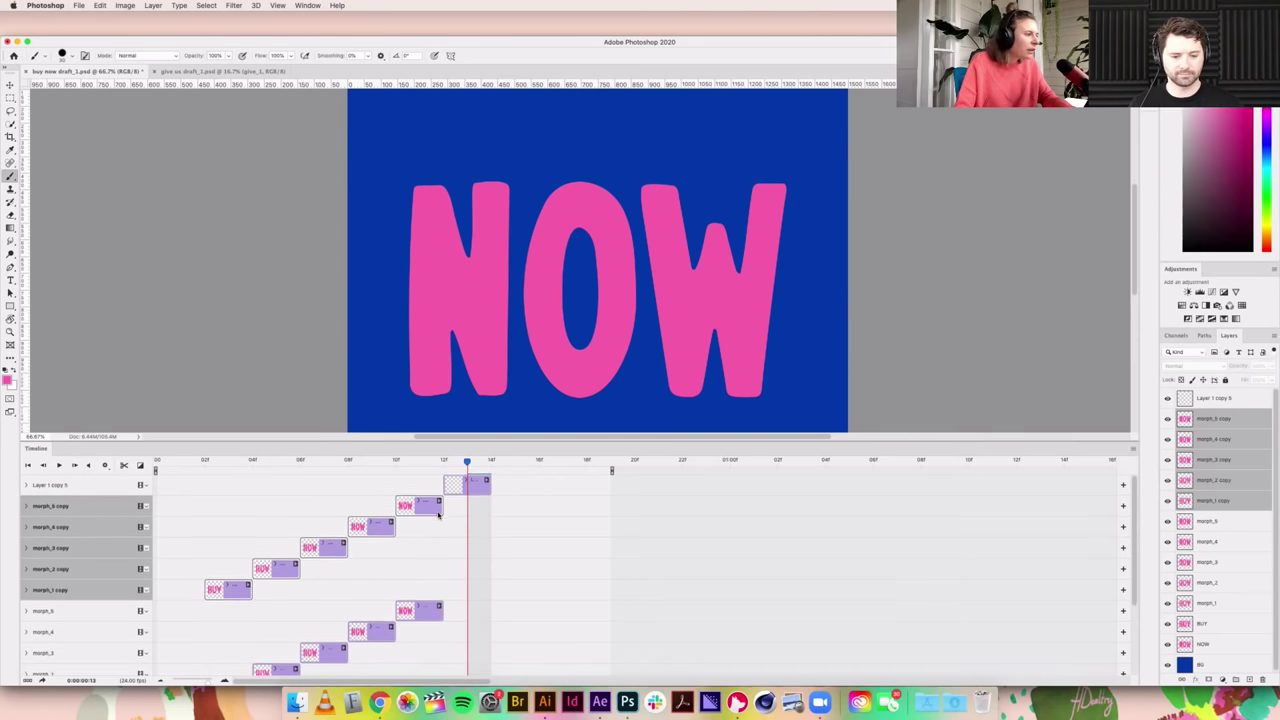
# Step: Move the NOW layer up the stack so it sits between morph_5 and morph_1 copy
pyautogui.scroll(-1, 438, 515)
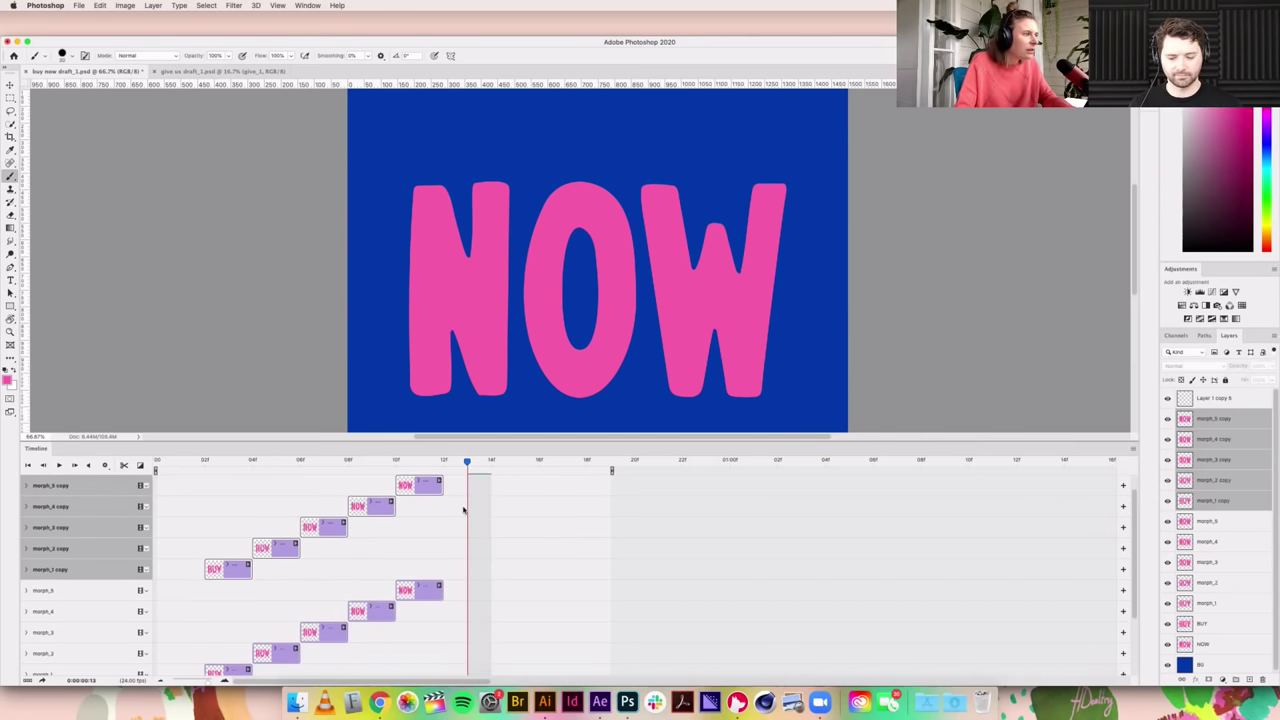
pyautogui.scroll(-4, 465, 515)
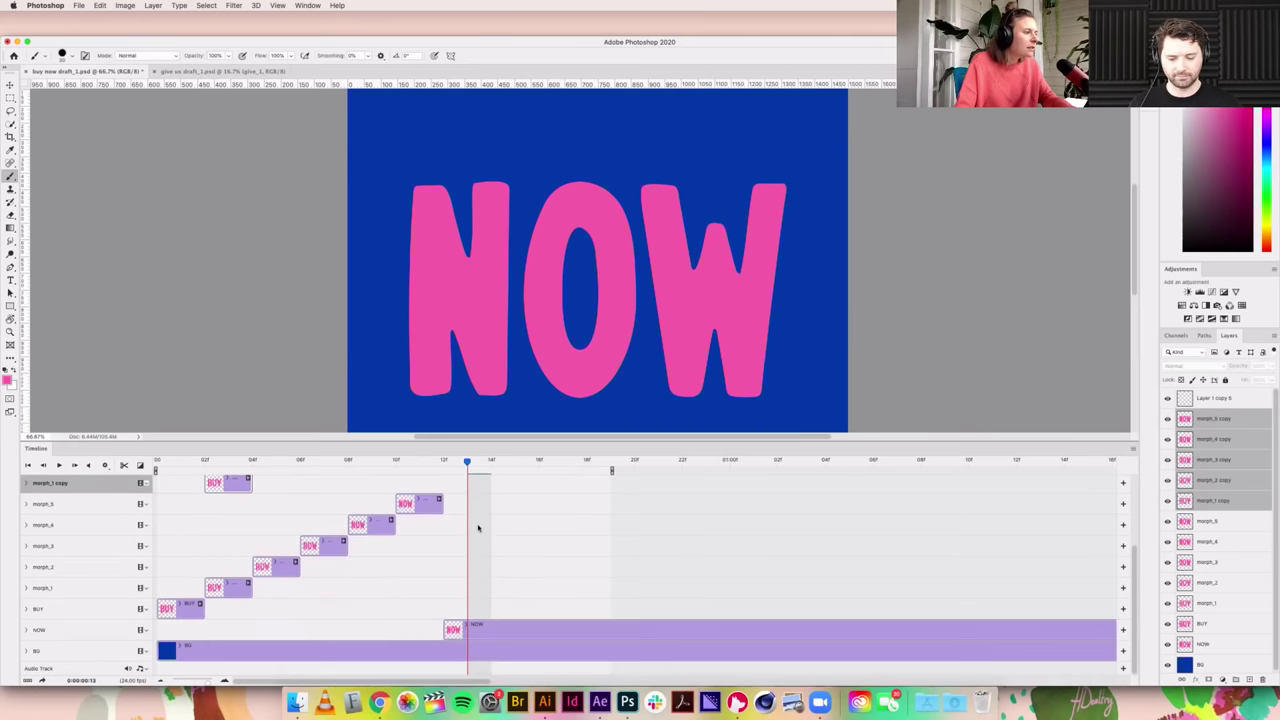
pyautogui.click(467, 634)
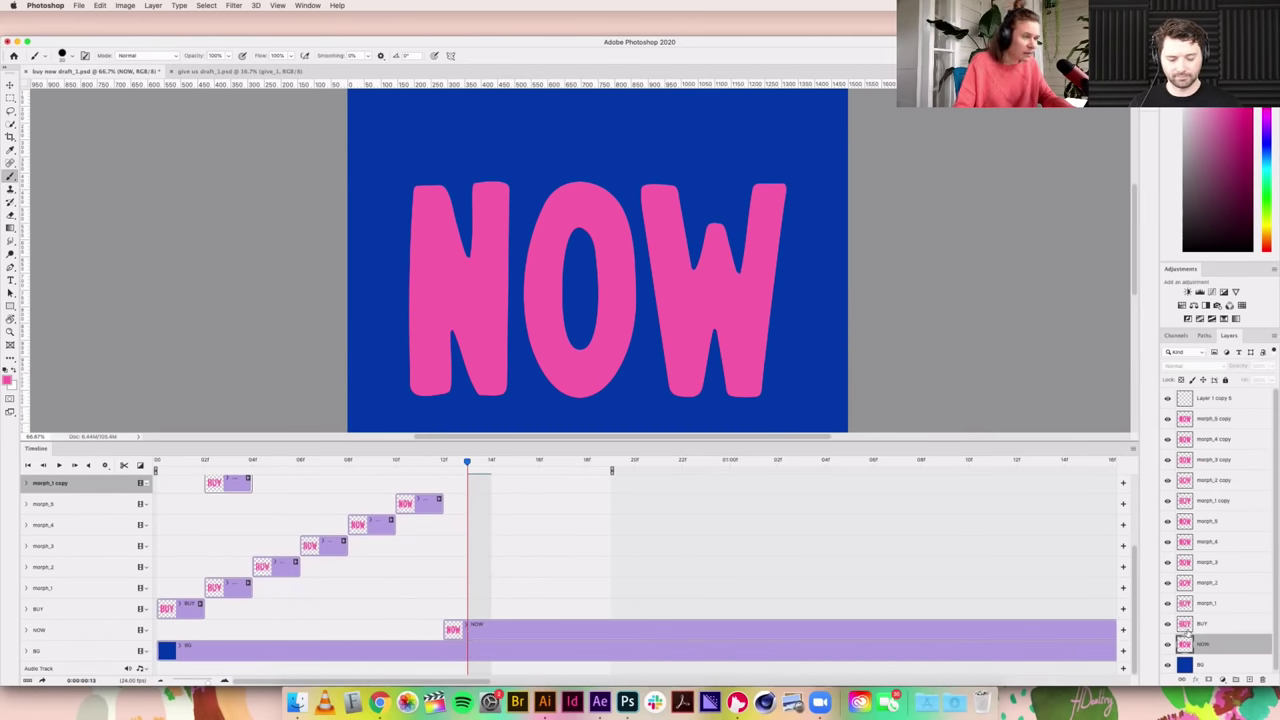
pyautogui.moveTo(1190, 640); pyautogui.dragTo(1208, 511)
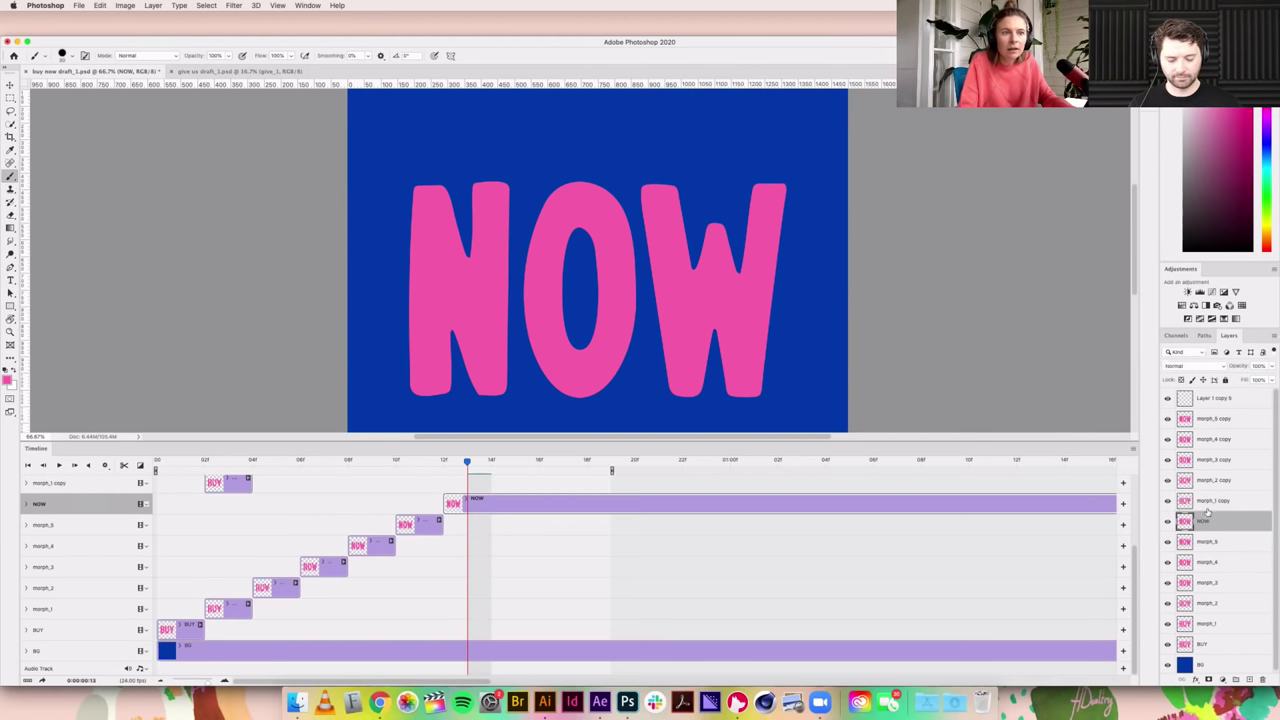
pyautogui.moveTo(447, 681); pyautogui.dragTo(584, 683)
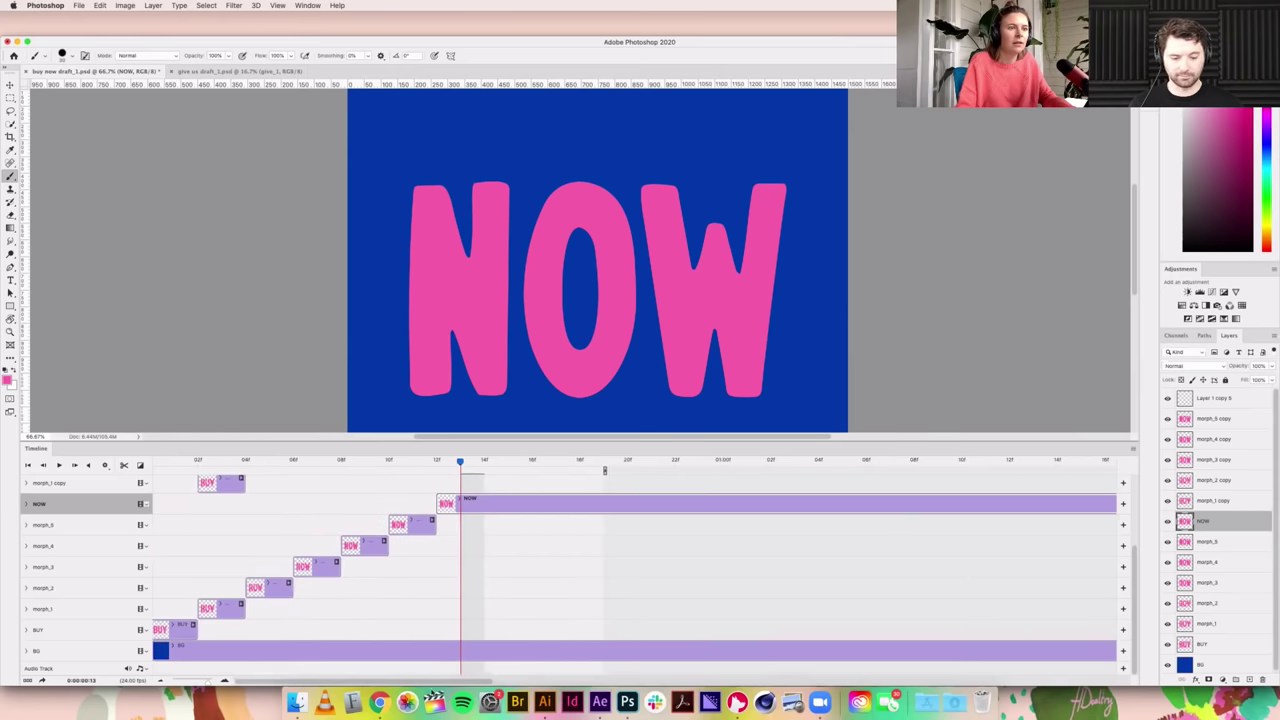
pyautogui.scroll(5, 444, 638)
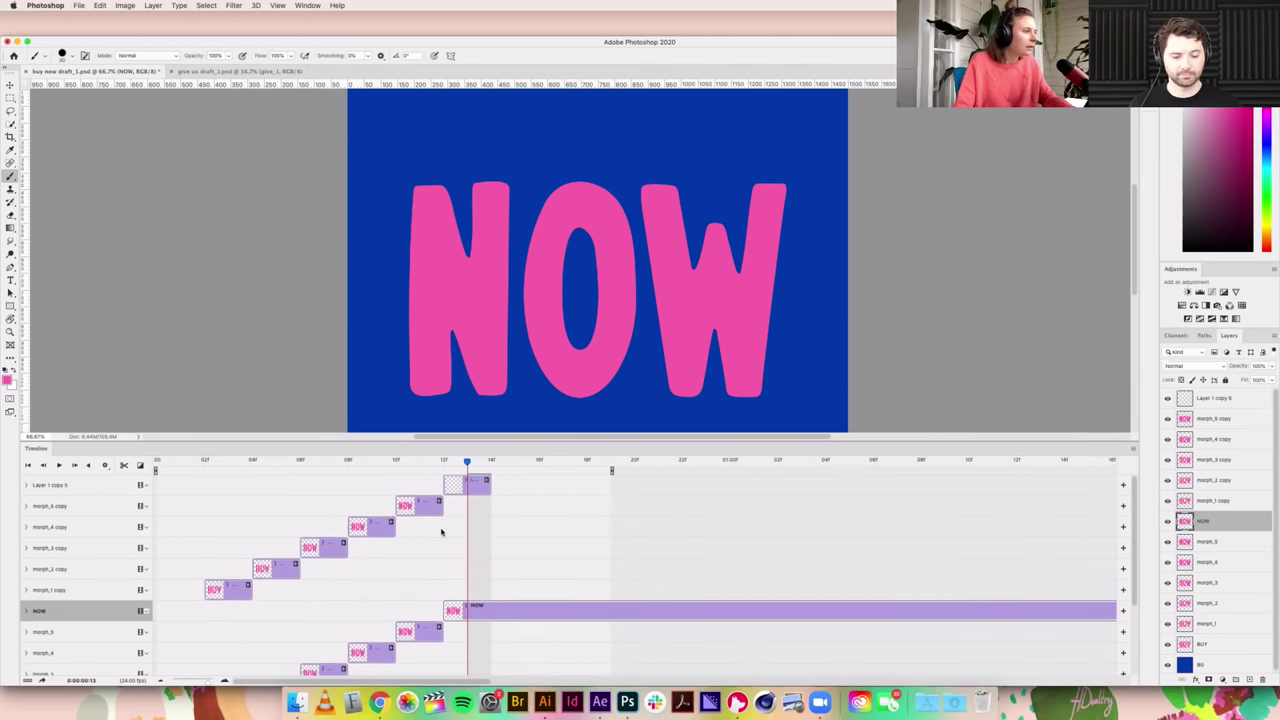
# Step: Delete the remaining empty frame layer, Layer 1 copy 5
pyautogui.click(427, 508)
pyautogui.click(481, 482)
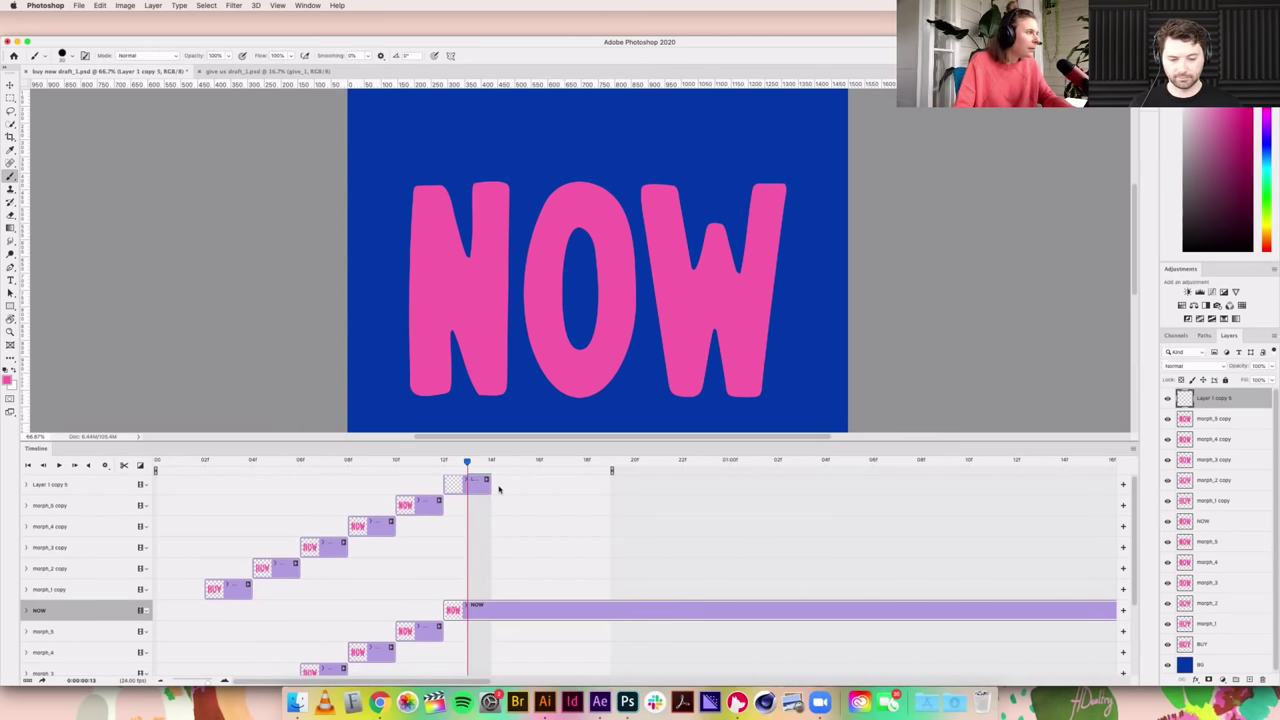
pyautogui.moveTo(470, 465)
pyautogui.mouseDown()
pyautogui.moveTo(423, 465)
pyautogui.moveTo(468, 465)
pyautogui.mouseUp()
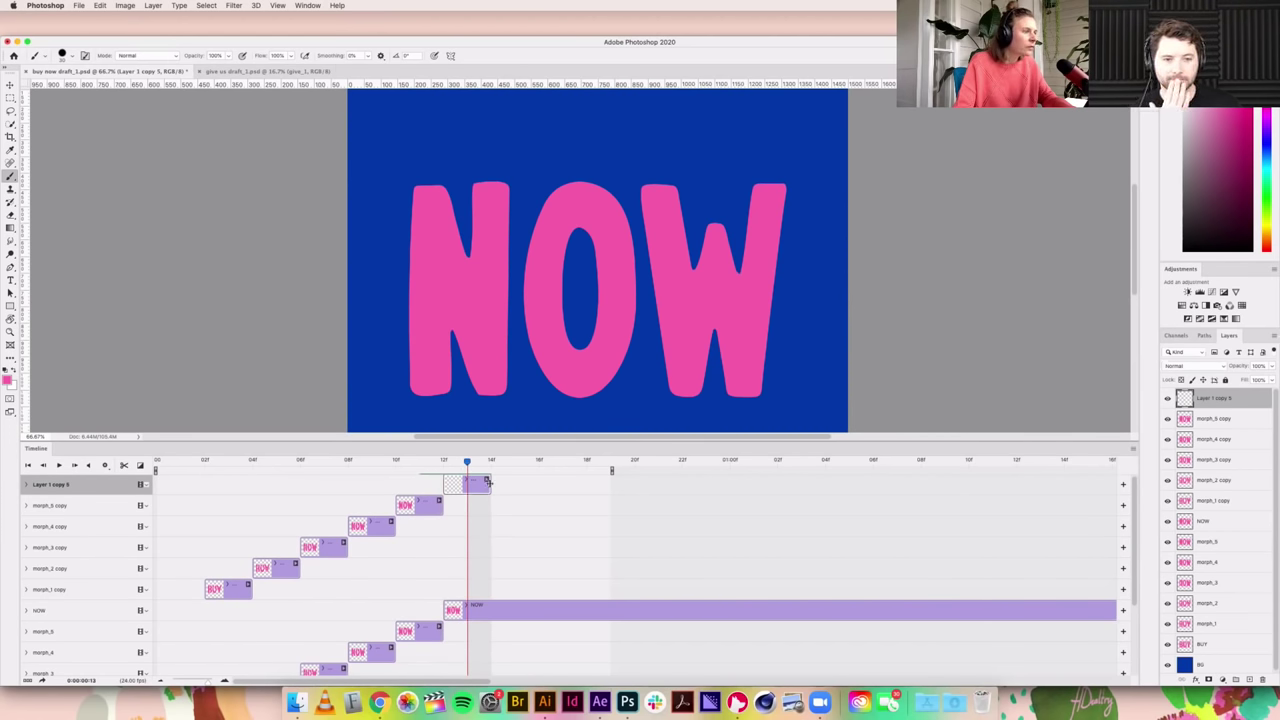
pyautogui.press('Delete')
# Step: Arrange the copied clips in reverse order, from morph_5 copy at frame 14 to morph_1 copy at frame 22, two frames apart
pyautogui.moveTo(425, 487); pyautogui.dragTo(512, 488)
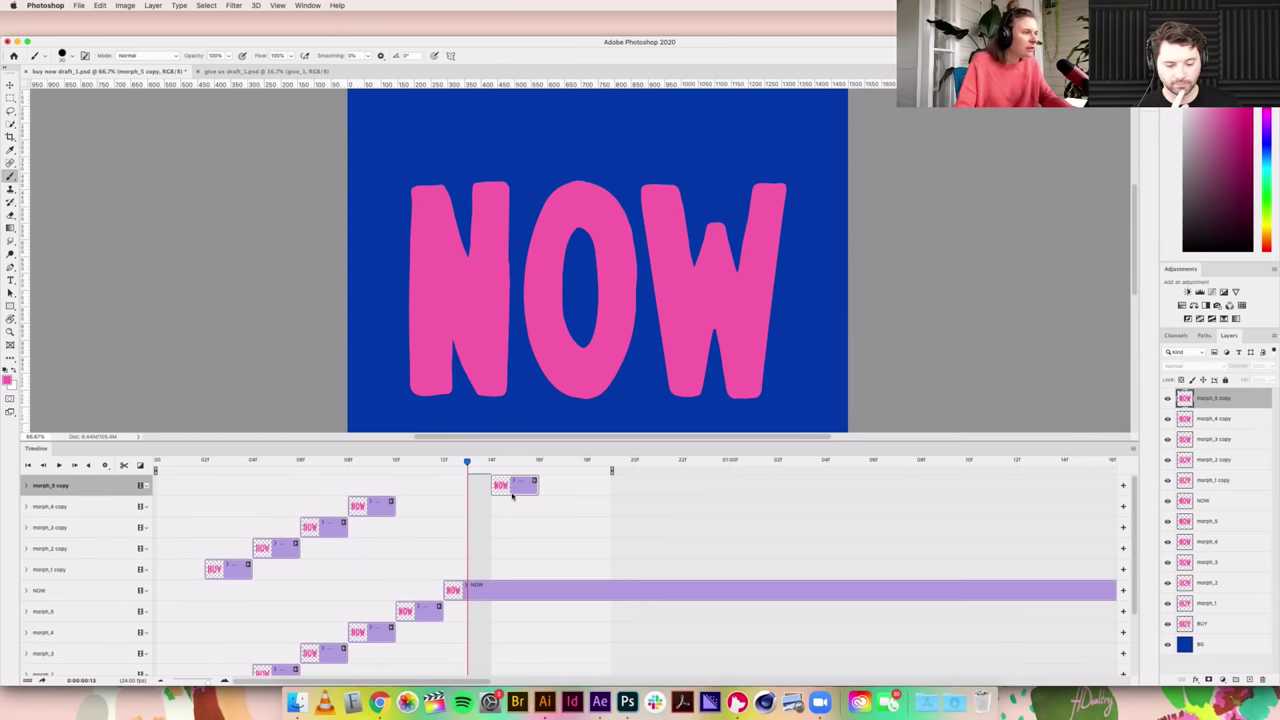
pyautogui.moveTo(377, 510); pyautogui.dragTo(568, 510)
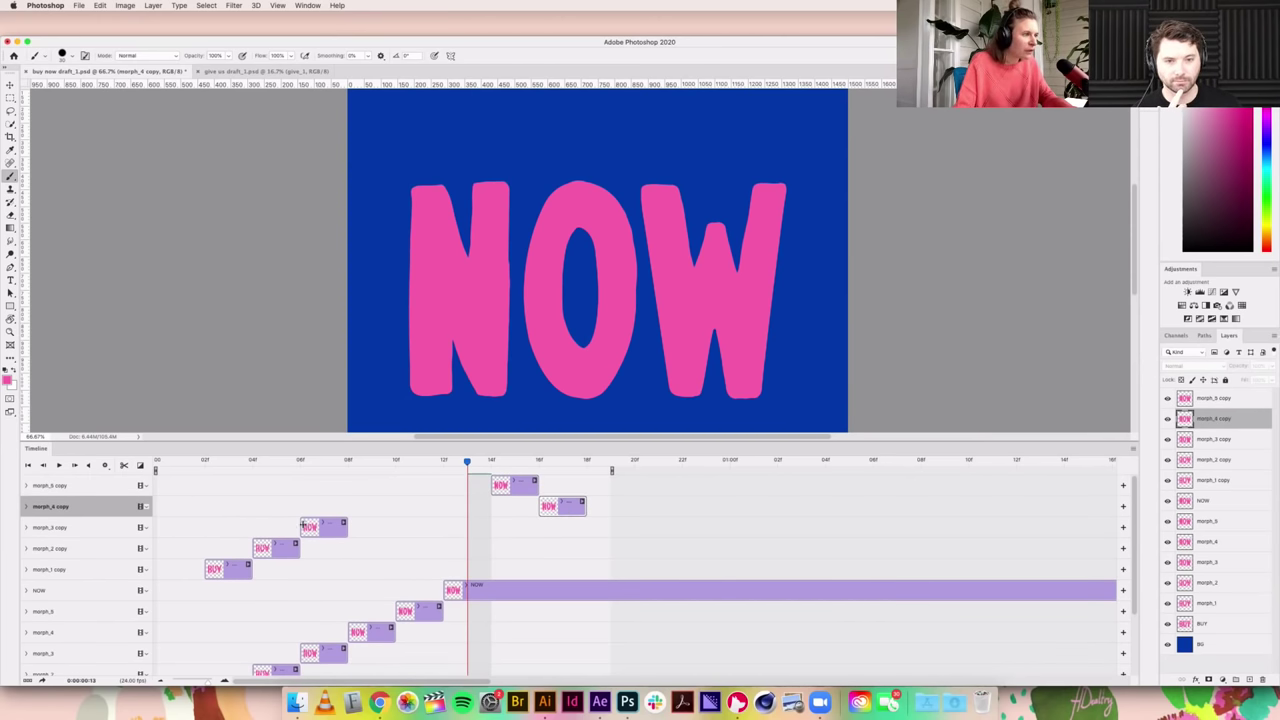
pyautogui.moveTo(305, 527); pyautogui.dragTo(590, 528)
pyautogui.moveTo(290, 551); pyautogui.dragTo(673, 551)
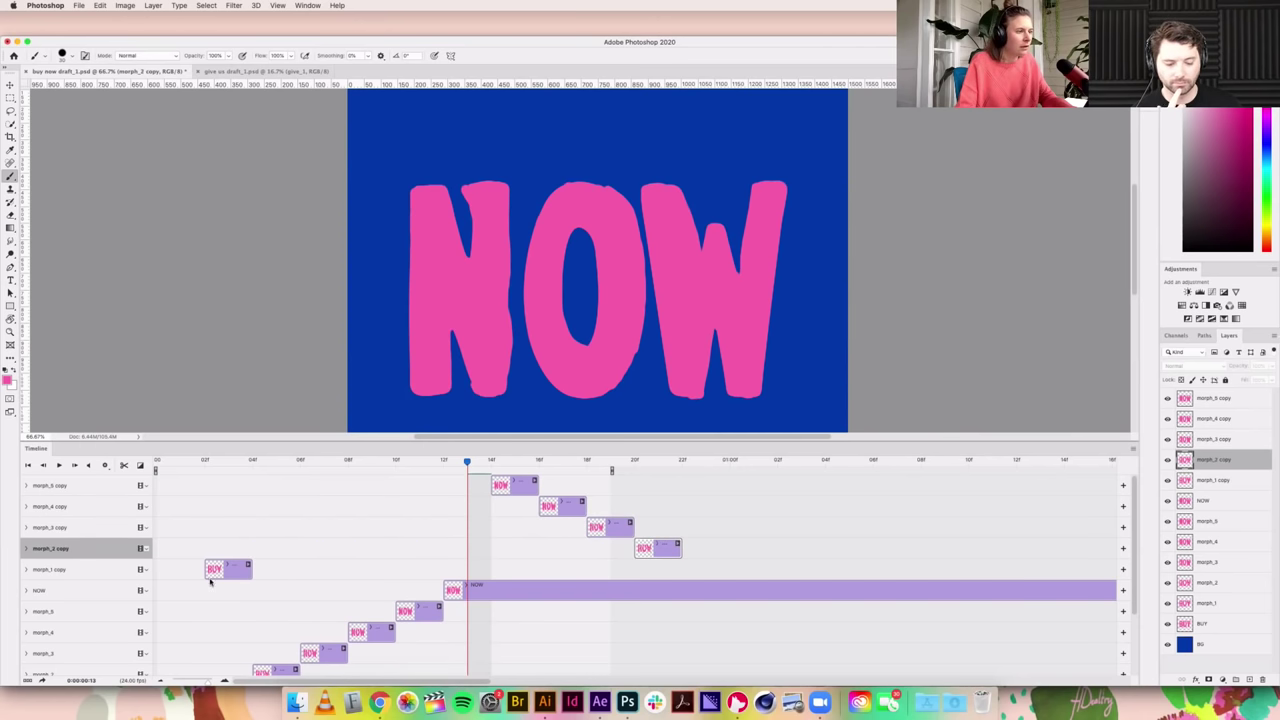
pyautogui.moveTo(229, 569); pyautogui.dragTo(707, 571)
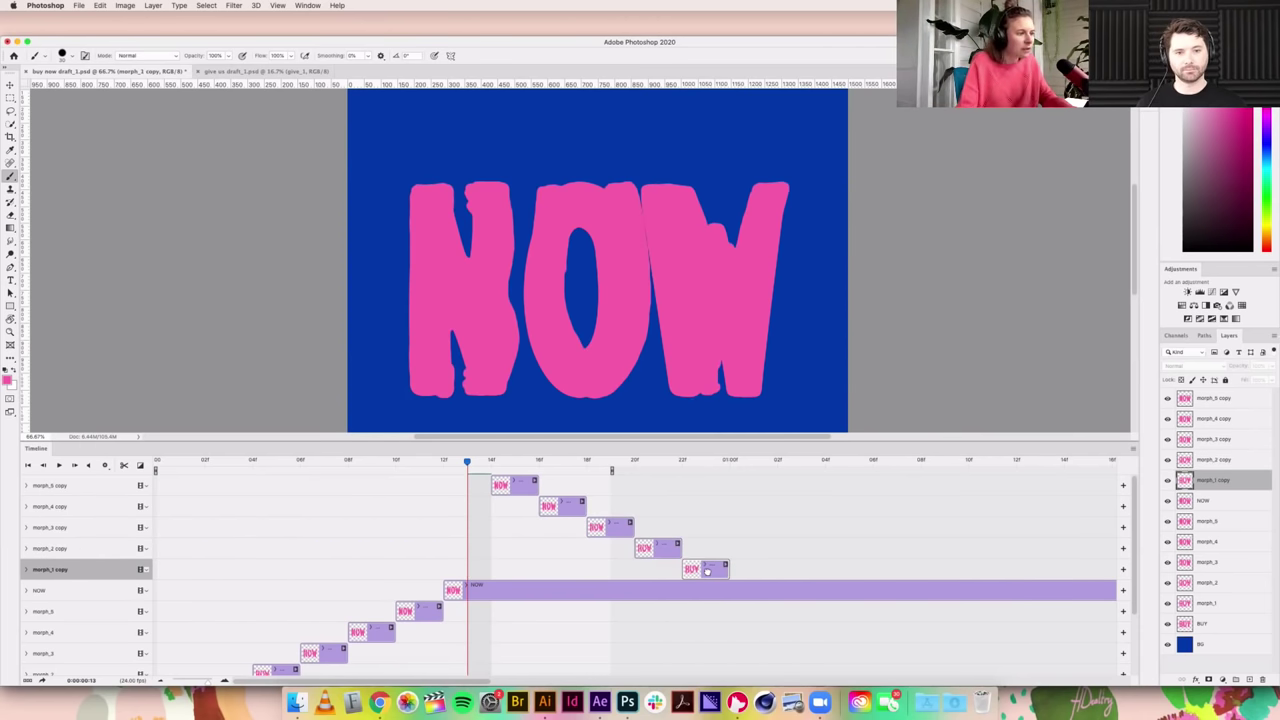
# Step: Trim the NOW clip so that it ends at frame 14, where morph_5 copy starts
pyautogui.moveTo(218, 682); pyautogui.dragTo(186, 684)
pyautogui.moveTo(862, 590); pyautogui.dragTo(240, 591)
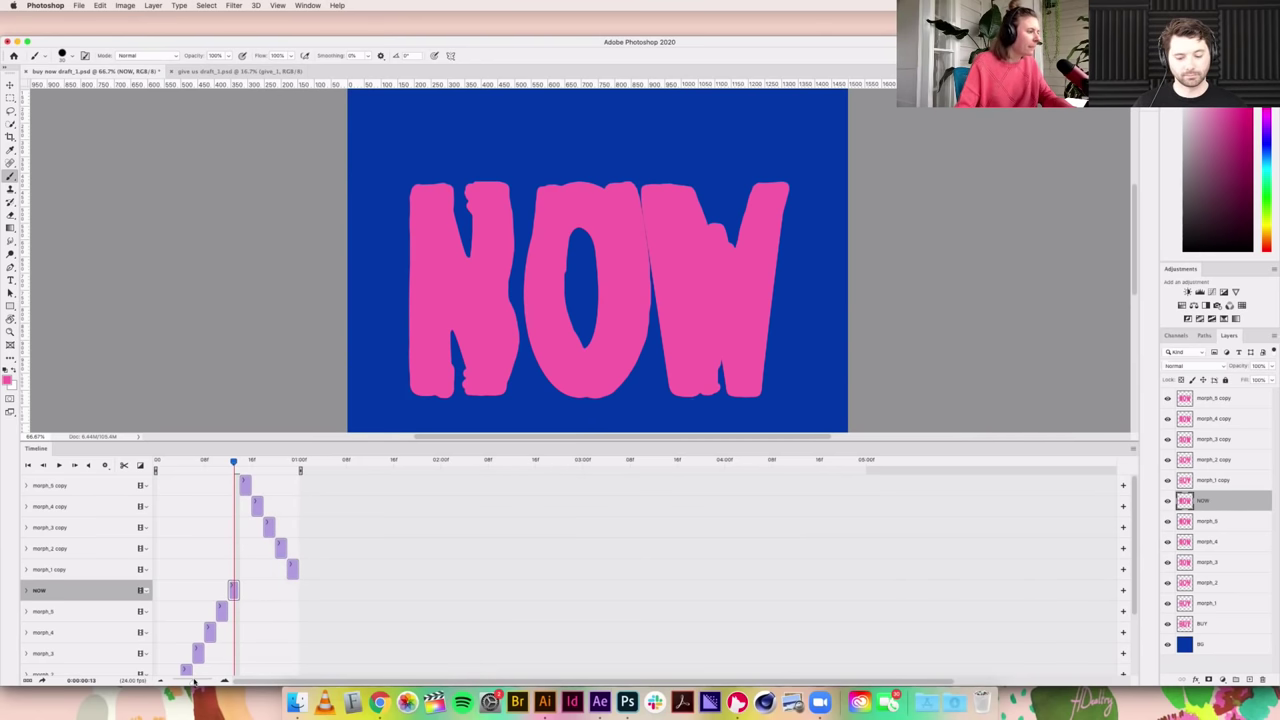
pyautogui.click(223, 681)
pyautogui.click(223, 681)
pyautogui.moveTo(437, 462); pyautogui.dragTo(480, 464)
pyautogui.click(457, 466)
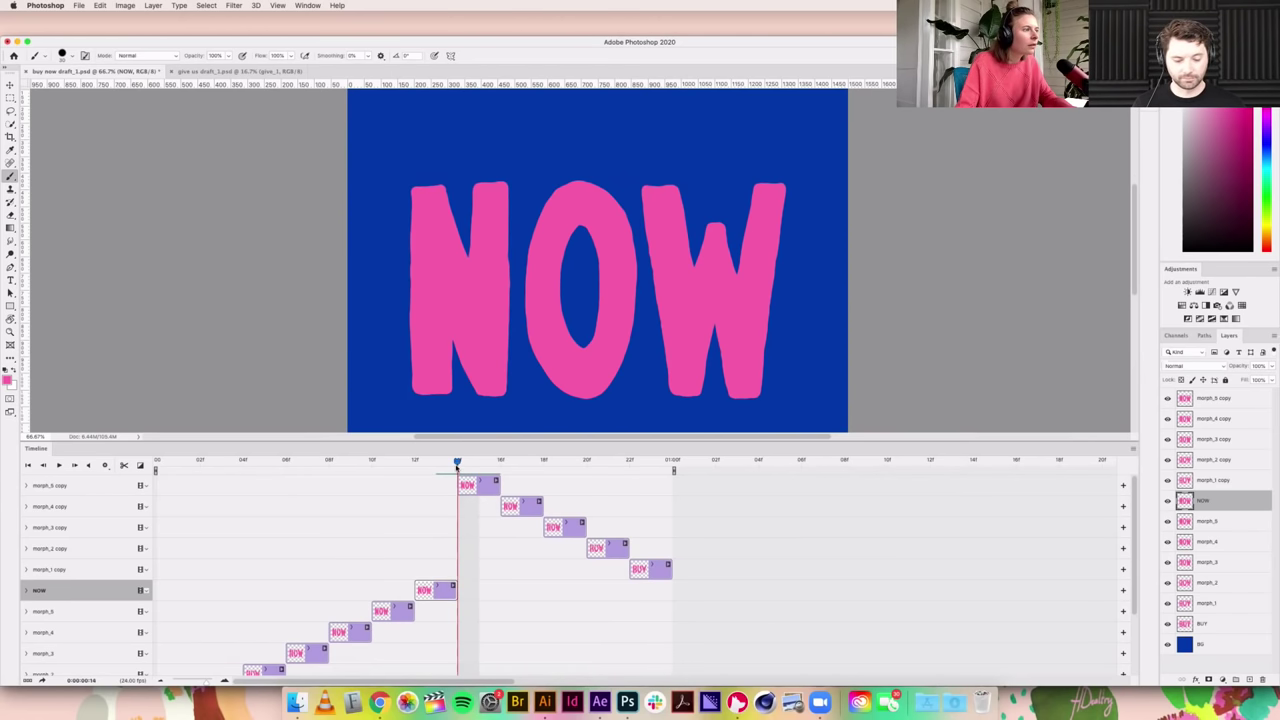
# Step: Extend the end of the NOW clip to frame 17 to hold the word longer
pyautogui.scroll(-1, 438, 574)
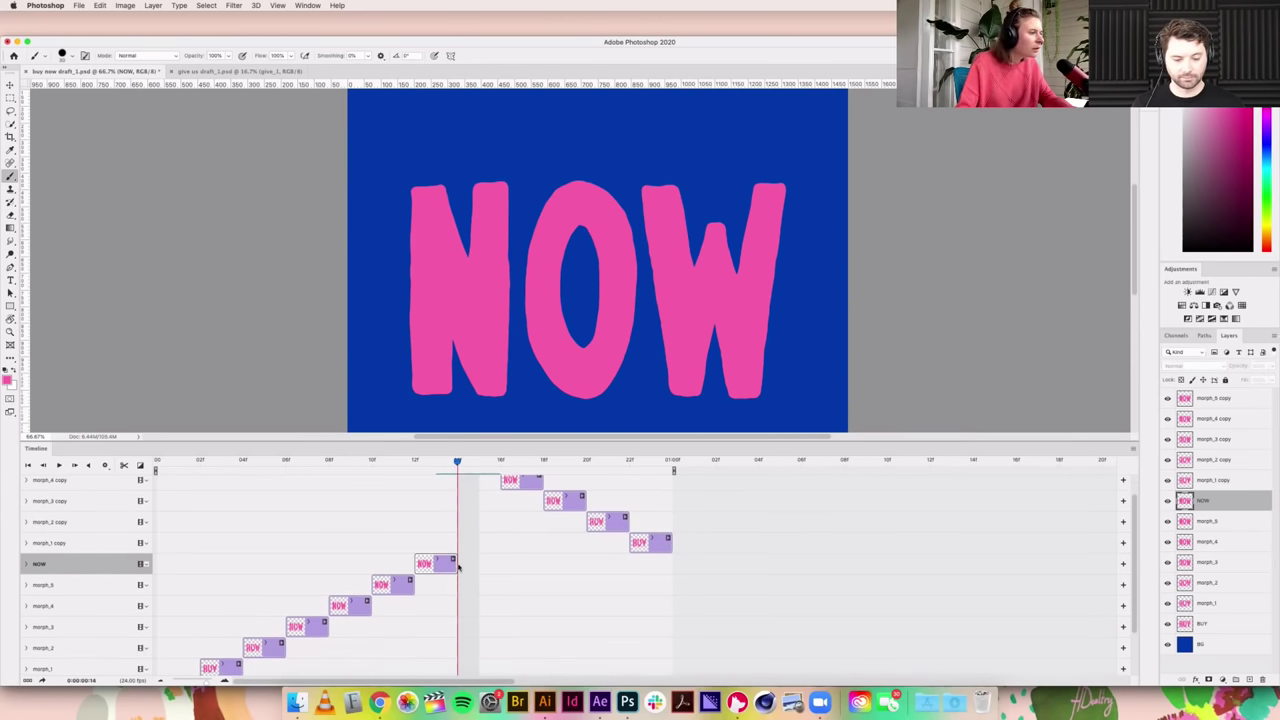
pyautogui.moveTo(460, 564); pyautogui.dragTo(520, 564)
pyautogui.scroll(1, 520, 560)
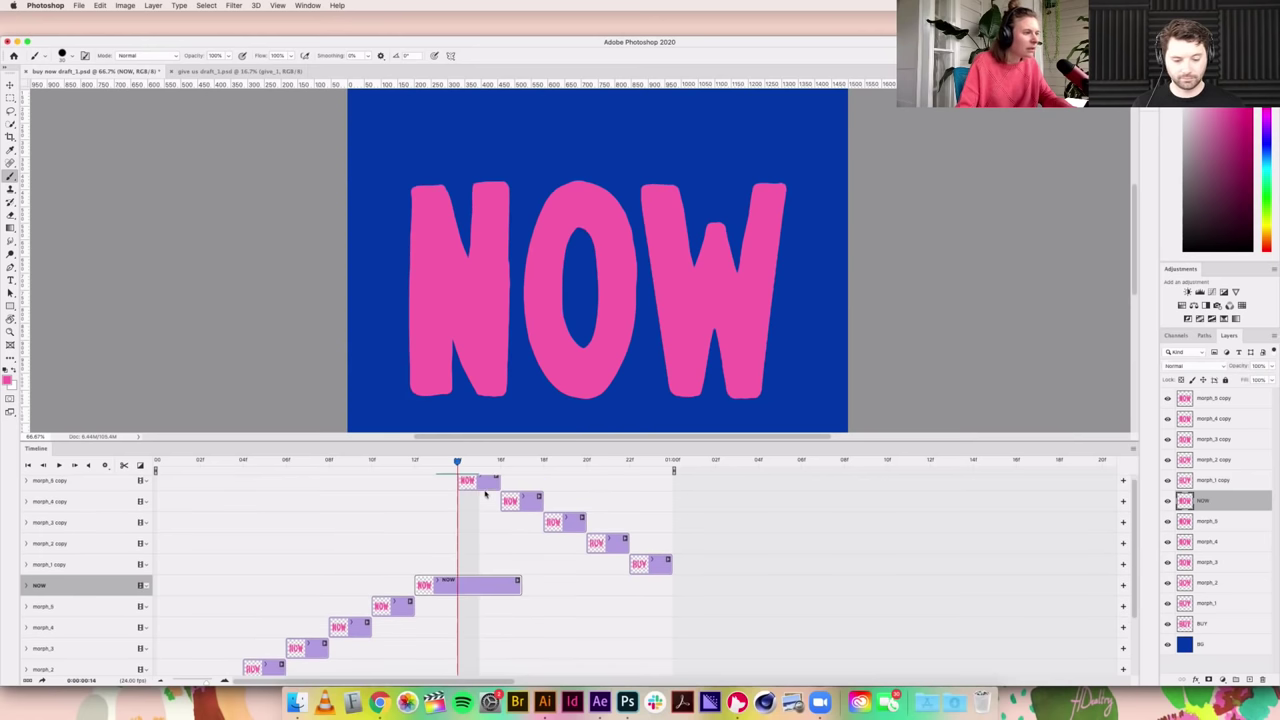
# Step: Shift all five morph copy clips together so that the reverse sequence starts at frame 17, directly after NOW
pyautogui.moveTo(460, 463); pyautogui.dragTo(521, 463)
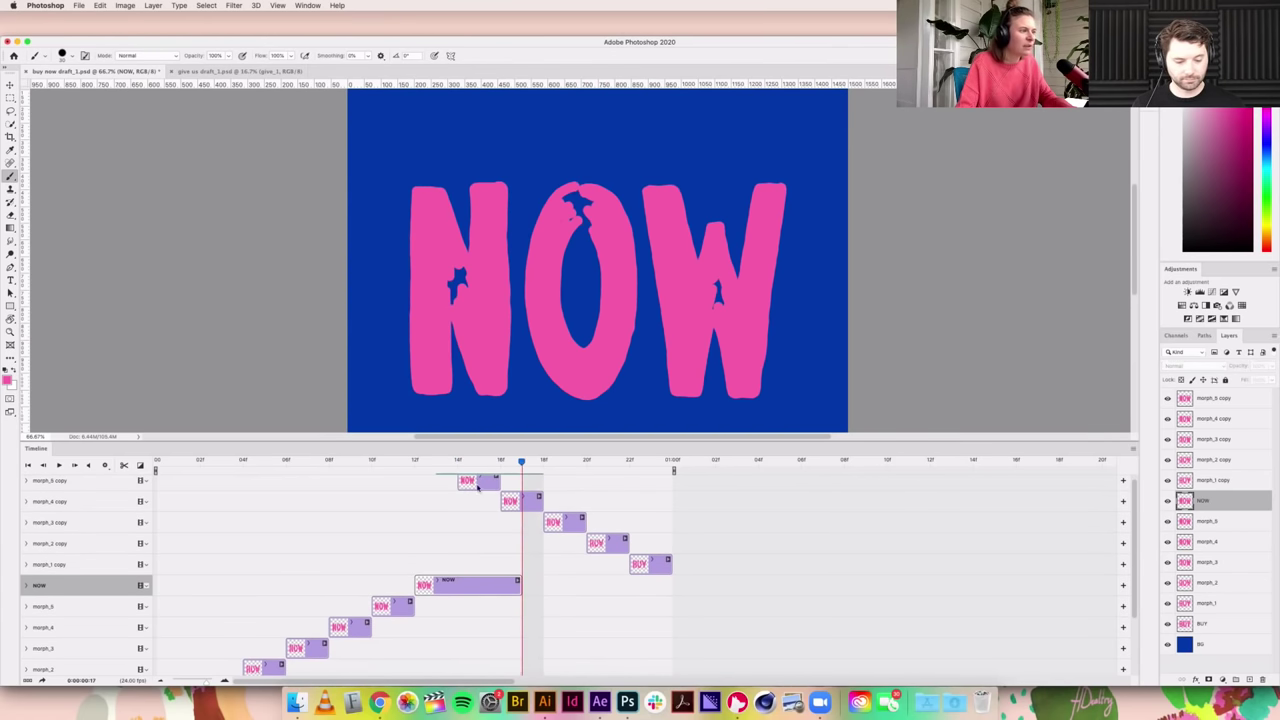
pyautogui.keyDown('shift'); pyautogui.click(648, 568); pyautogui.keyUp('shift')
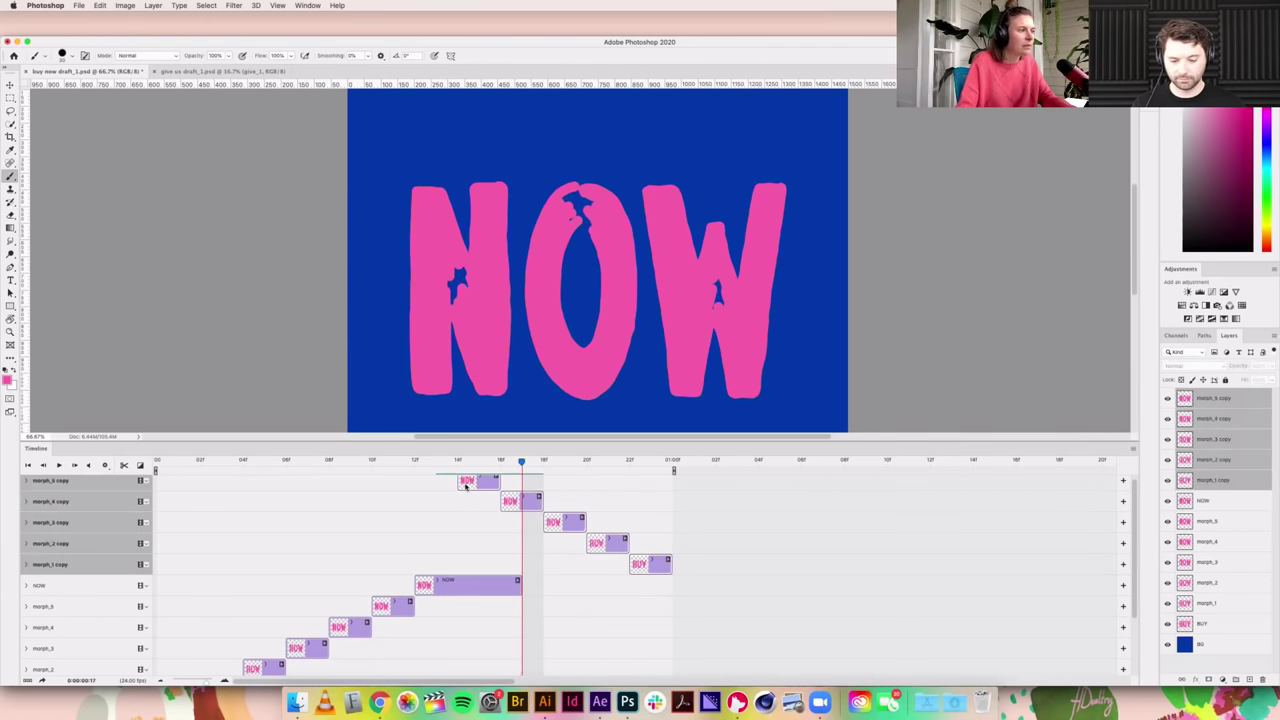
pyautogui.moveTo(465, 487); pyautogui.dragTo(533, 487)
pyautogui.scroll(-4, 443, 569)
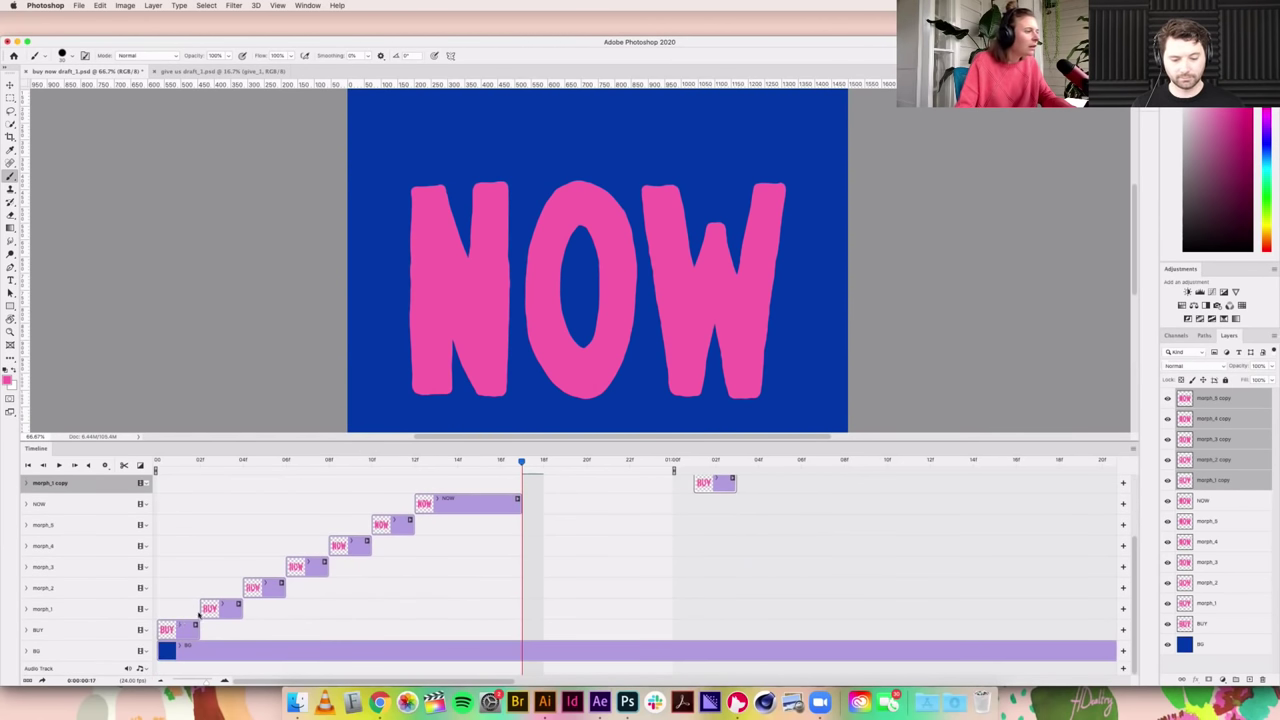
# Step: Extend the BUY clip to frame 5 and shift the clips from morph_1 up to morph_1 copy so morph_1 starts there
pyautogui.click(192, 627)
pyautogui.moveTo(196, 628); pyautogui.dragTo(263, 628)
pyautogui.click(354, 600)
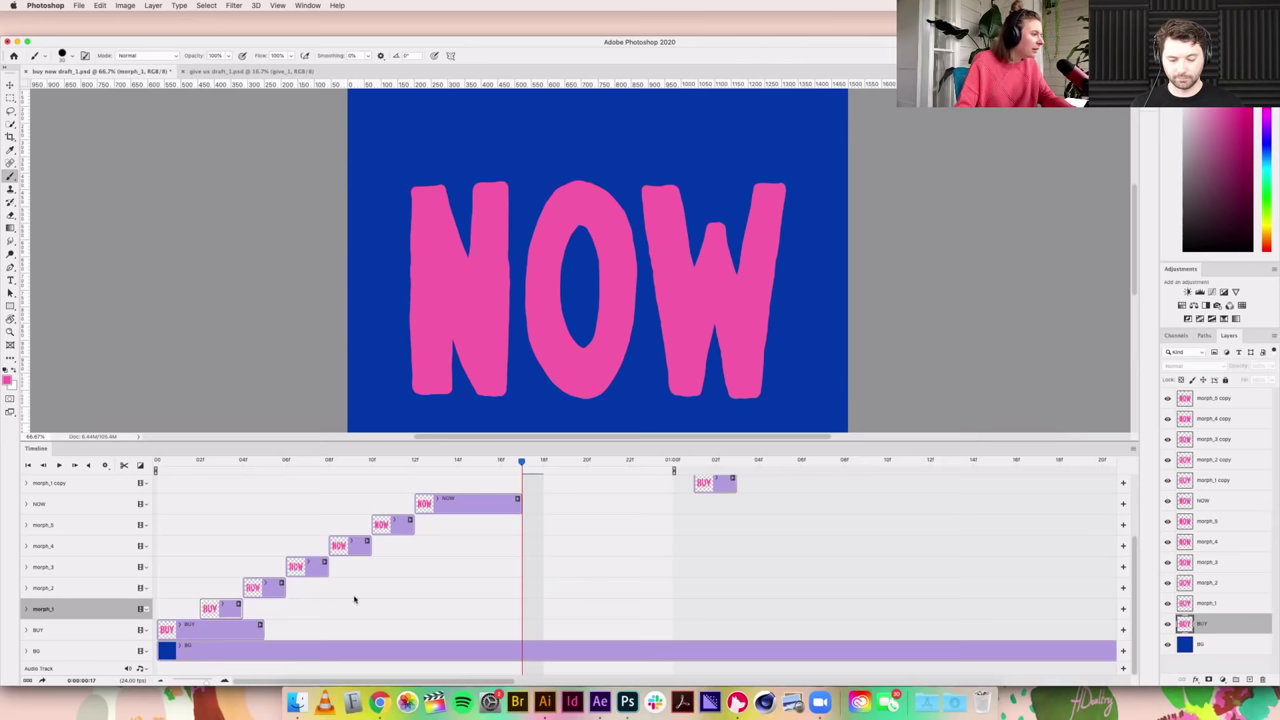
pyautogui.scroll(3, 354, 600)
pyautogui.keyDown('shift'); pyautogui.click(715, 555); pyautogui.keyUp('shift')
pyautogui.scroll(-3, 397, 603)
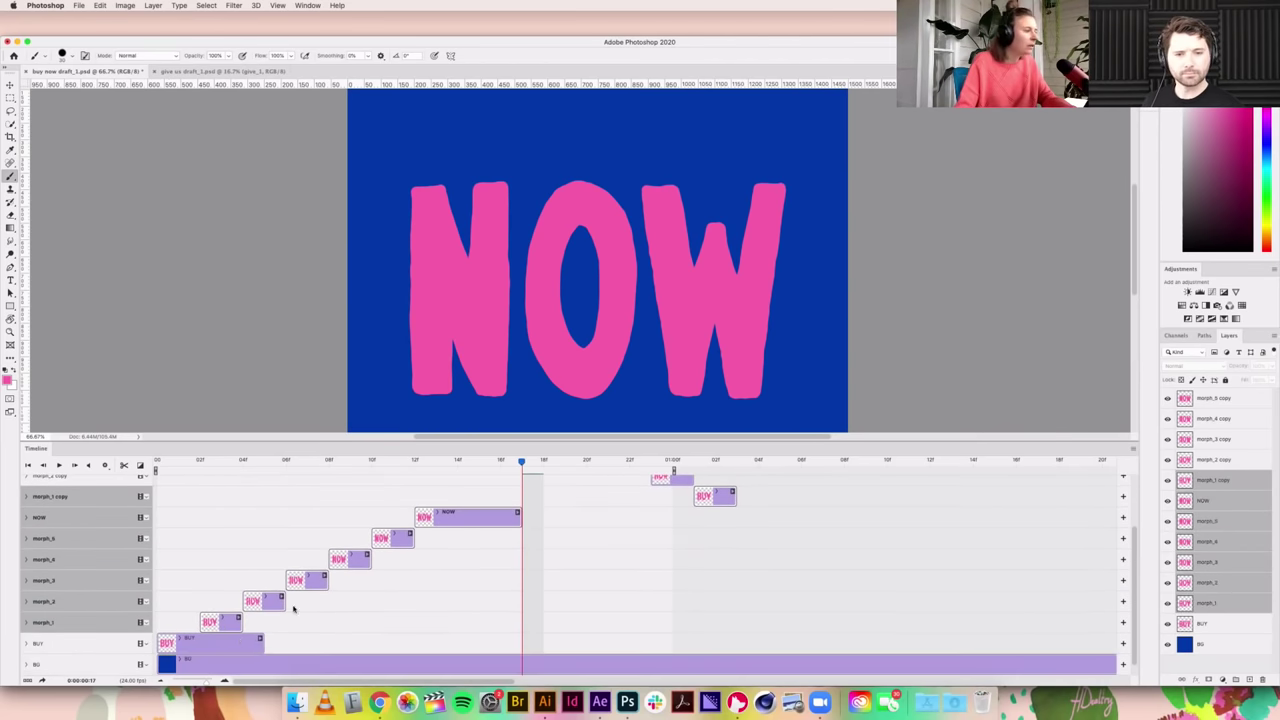
pyautogui.moveTo(222, 621); pyautogui.dragTo(274, 621)
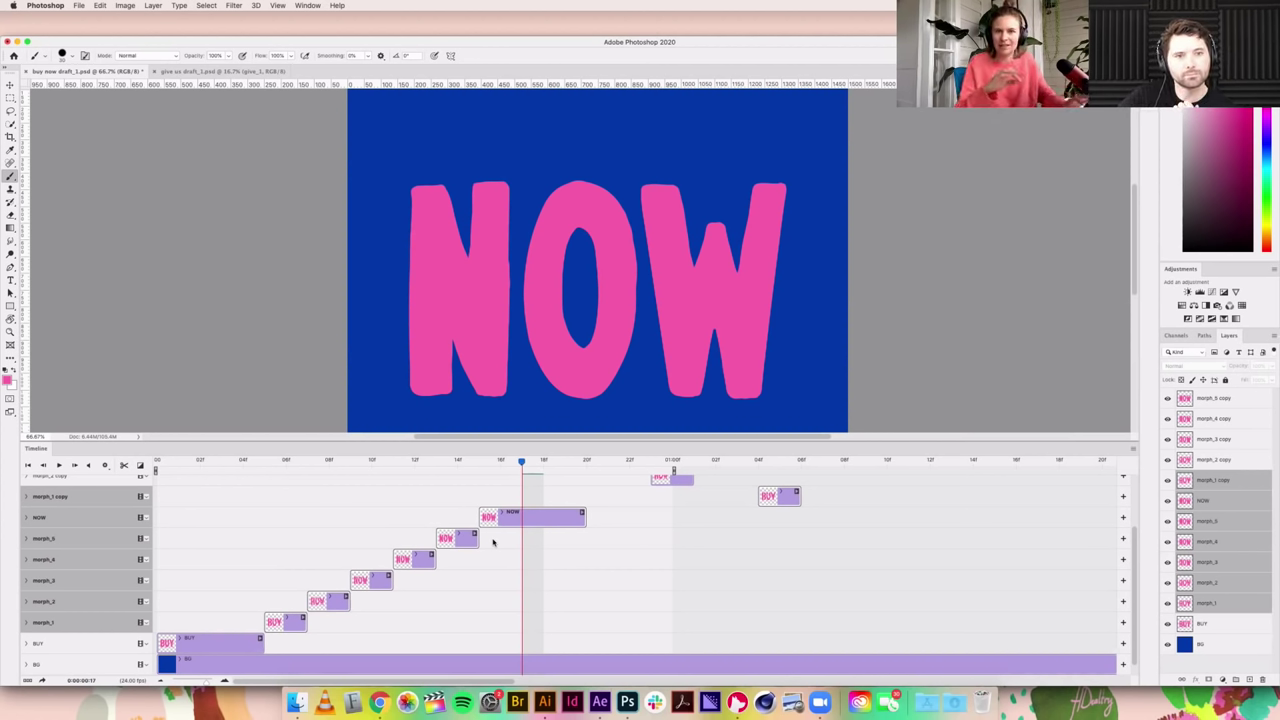
# Step: Play back the animation from the first frame to check the longer BUY hold
pyautogui.moveTo(222, 463); pyautogui.dragTo(156, 463)
pyautogui.press('space')
pyautogui.press('space')
# Step: Move the morph_1 copy clip back to start directly after morph_2 copy and extend the work area to its end
pyautogui.scroll(1, 673, 473)
pyautogui.moveTo(673, 471); pyautogui.dragTo(694, 471)
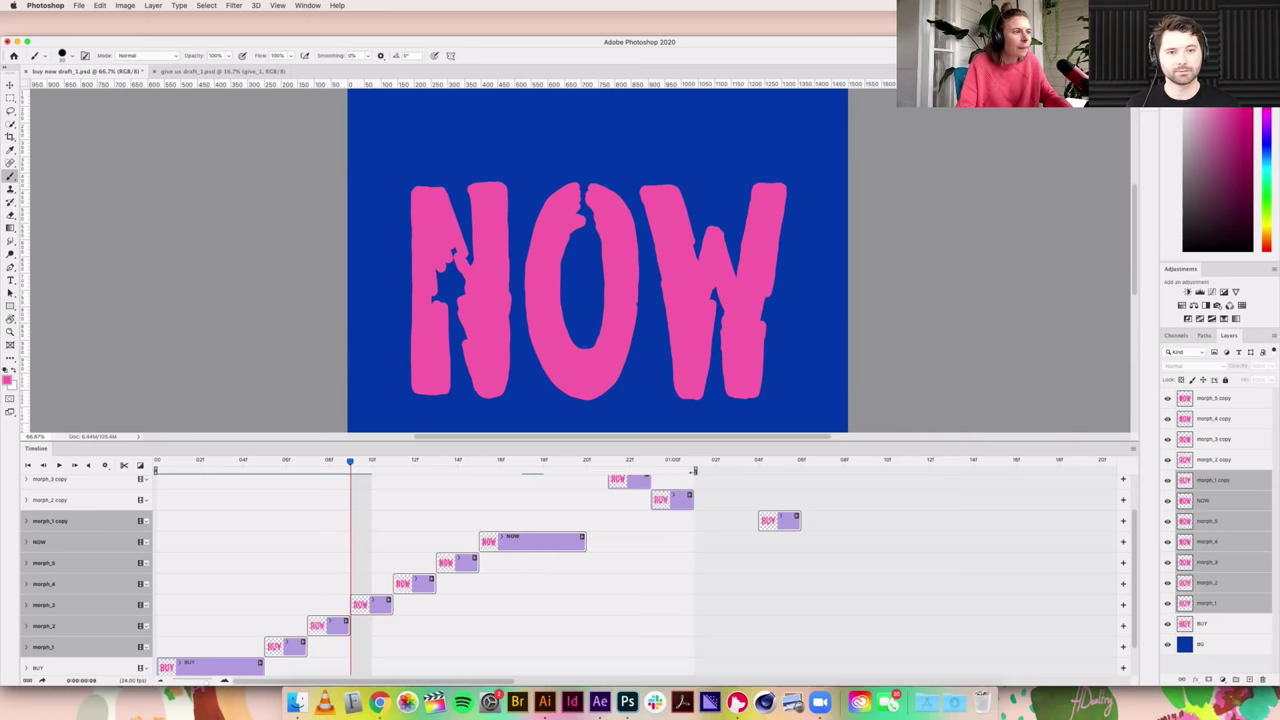
pyautogui.click(786, 521)
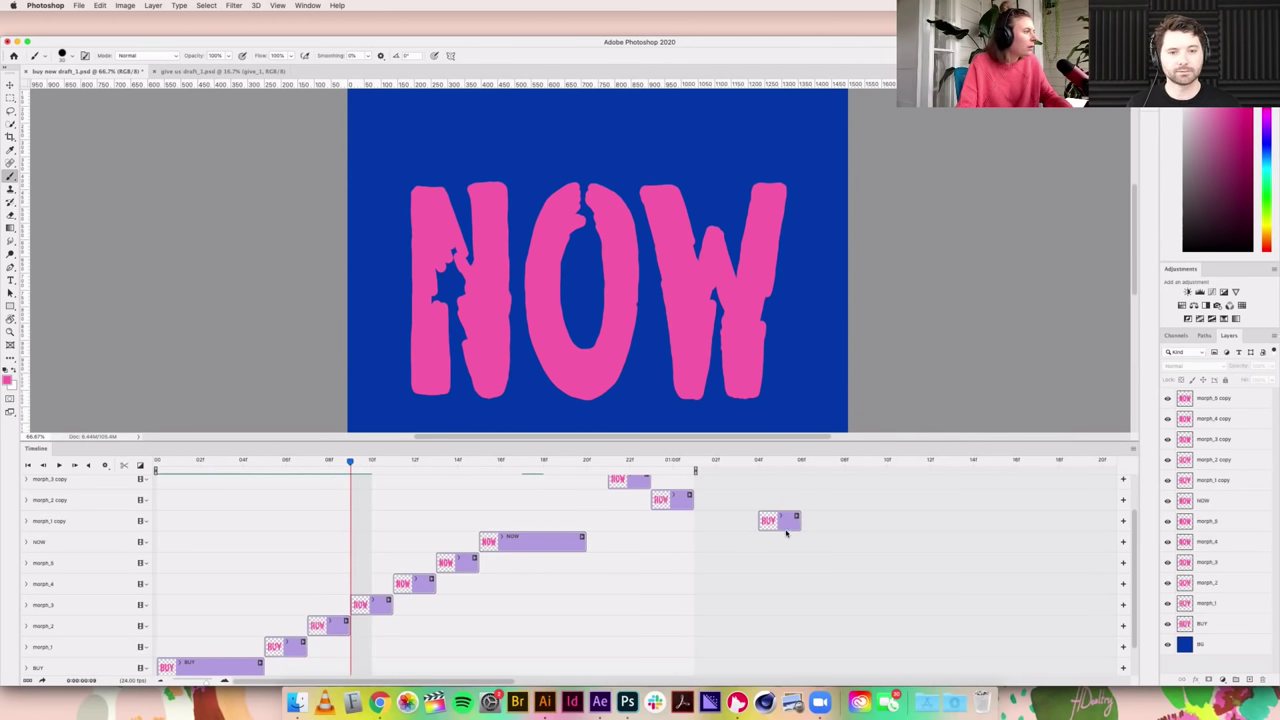
pyautogui.moveTo(788, 522); pyautogui.dragTo(709, 522)
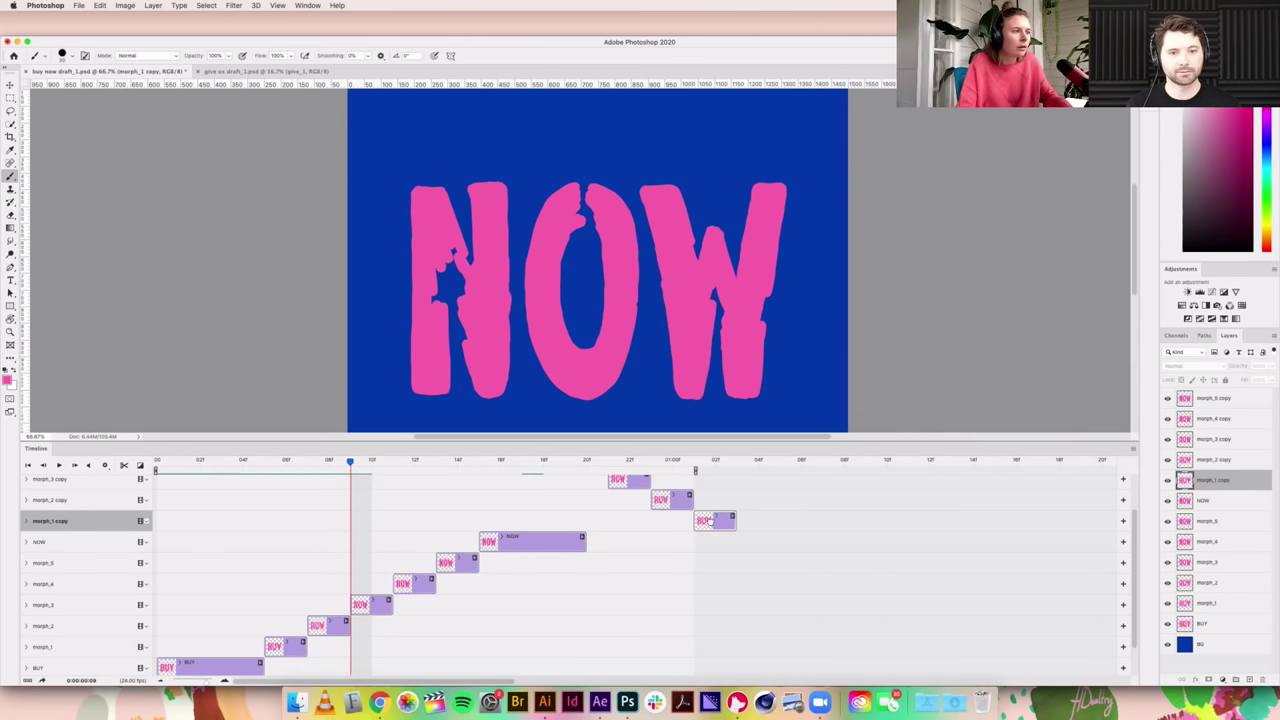
pyautogui.moveTo(695, 470)
pyautogui.mouseDown()
pyautogui.moveTo(738, 470)
pyautogui.moveTo(538, 463)
pyautogui.mouseUp()
# Step: Play the loop from BUY to NOW and back, and scrub the opening frames to check the timing
pyautogui.press('space')
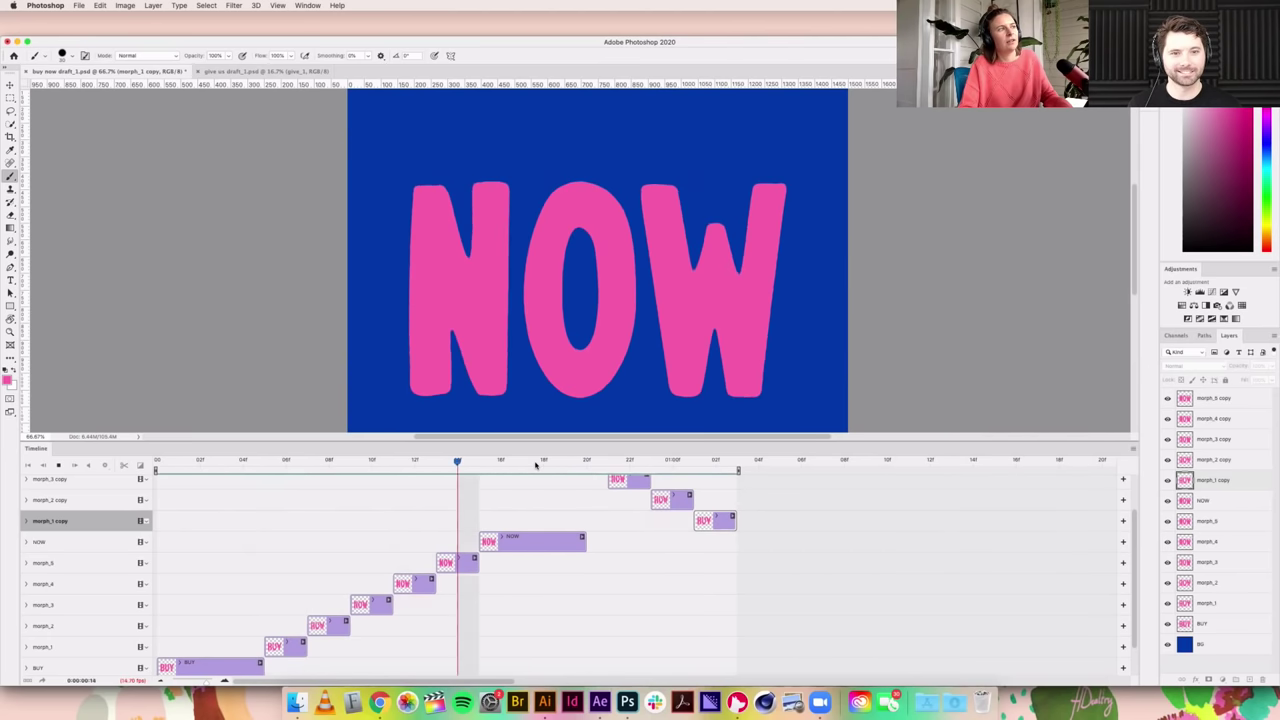
pyautogui.press('space')
pyautogui.scroll(-1, 247, 619)
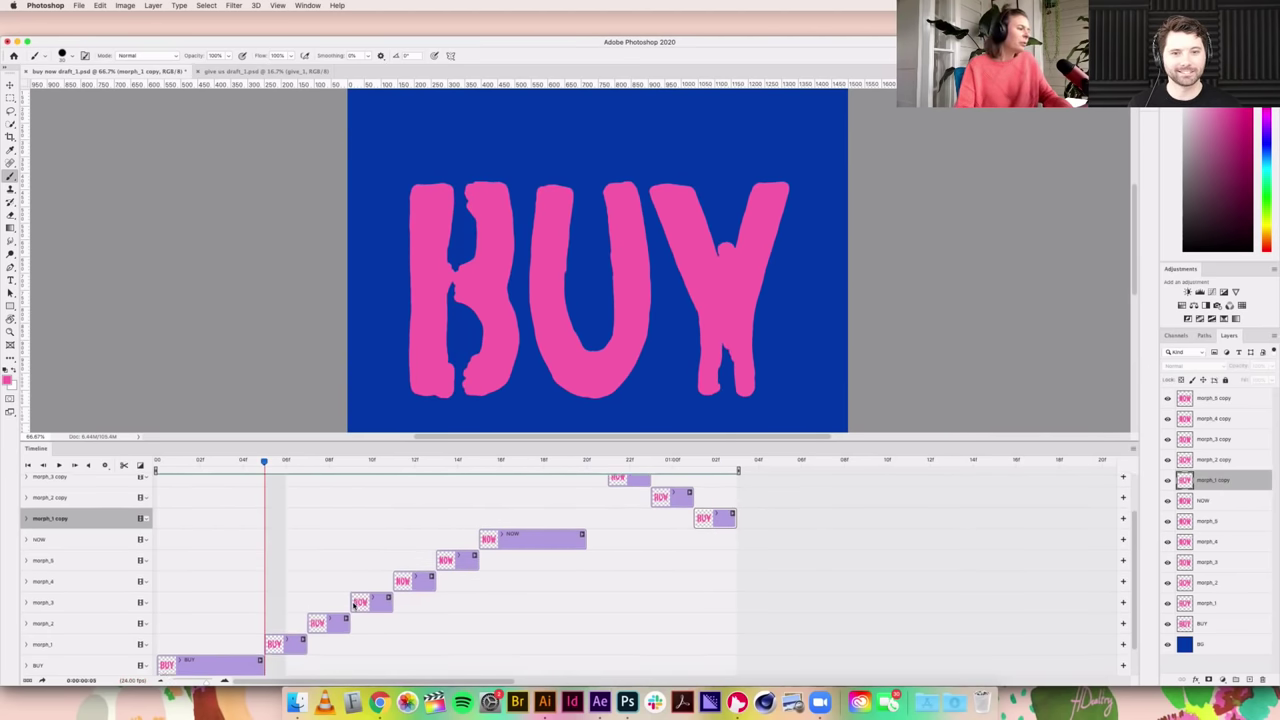
pyautogui.click(256, 653)
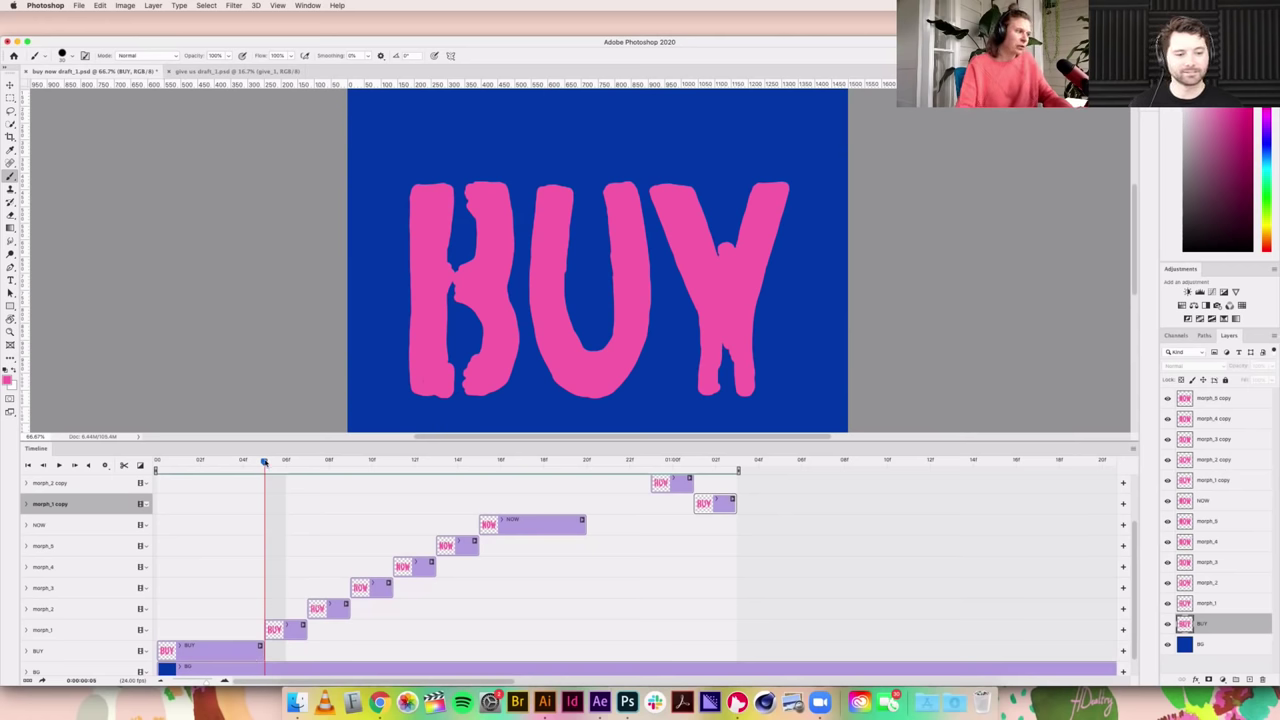
pyautogui.moveTo(265, 462); pyautogui.dragTo(208, 466)
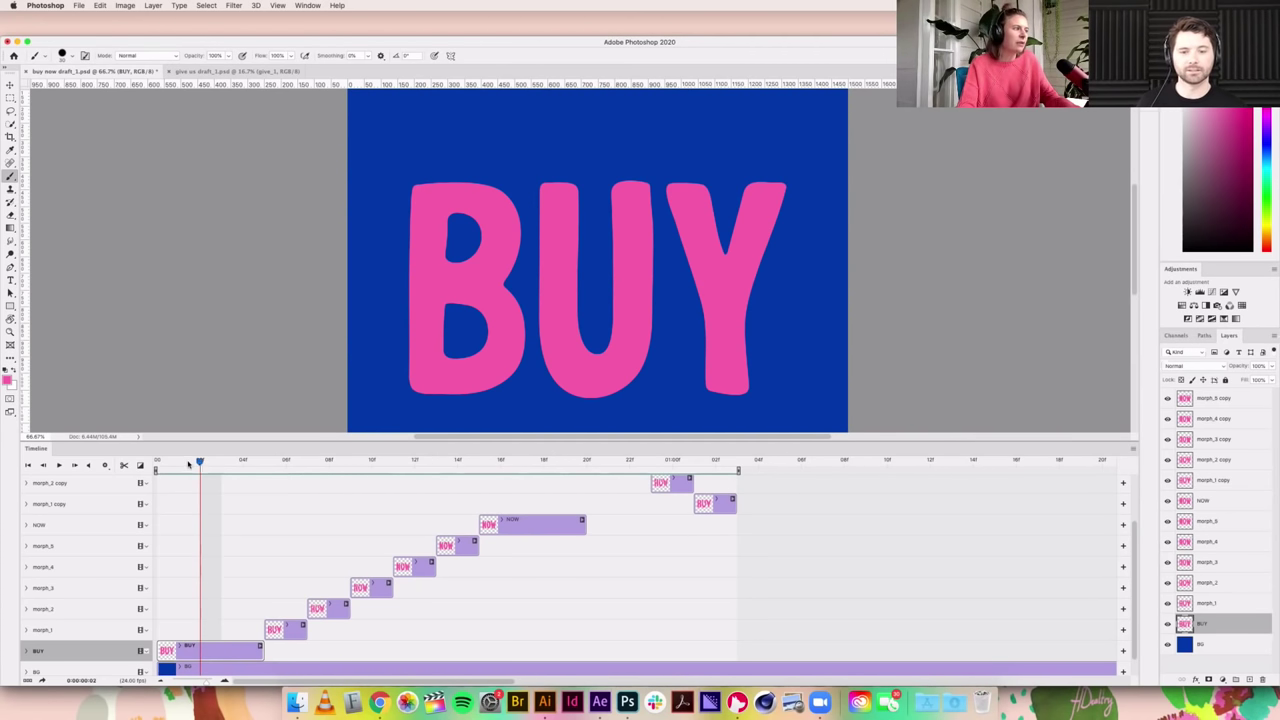
pyautogui.click(191, 463)
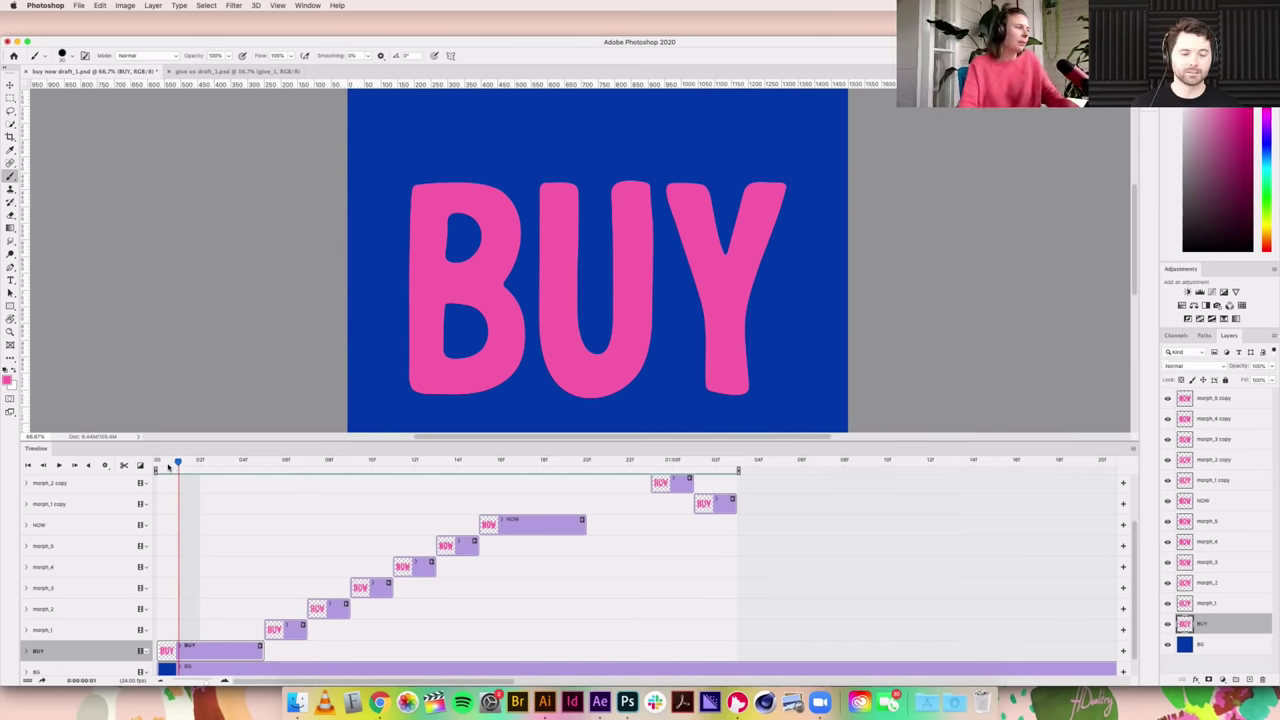
pyautogui.press('space')
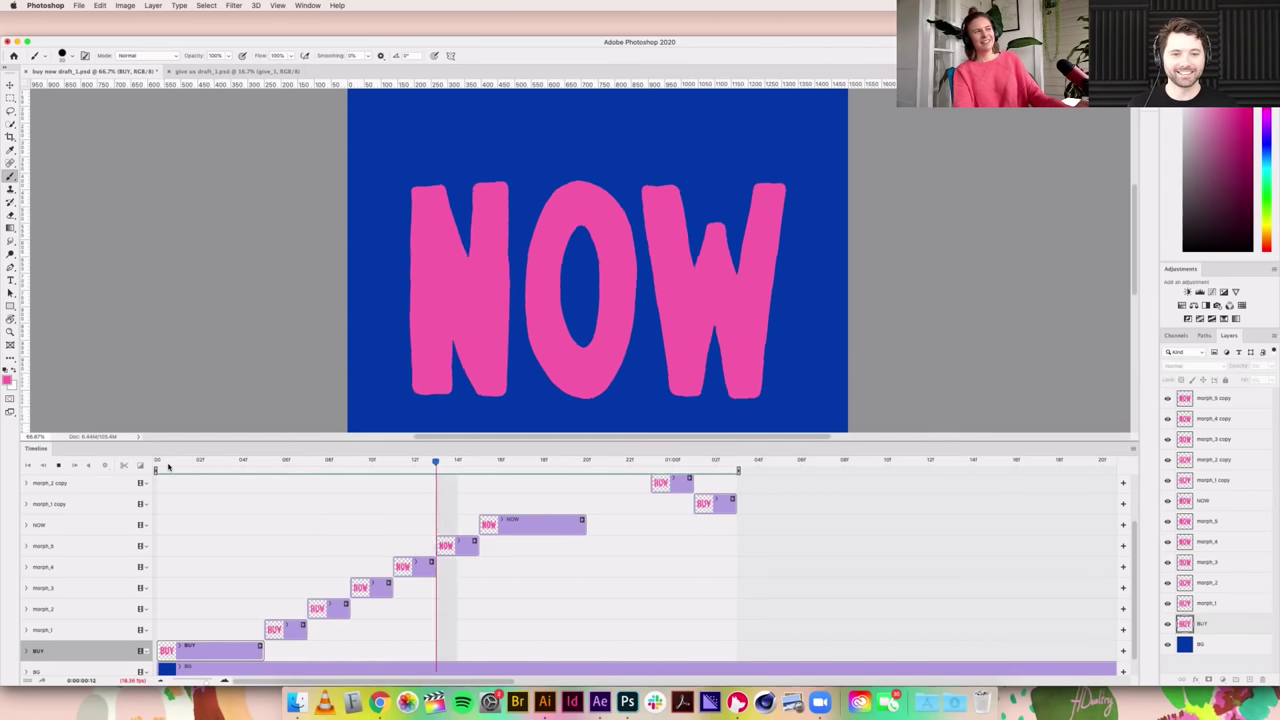
pyautogui.press('space')
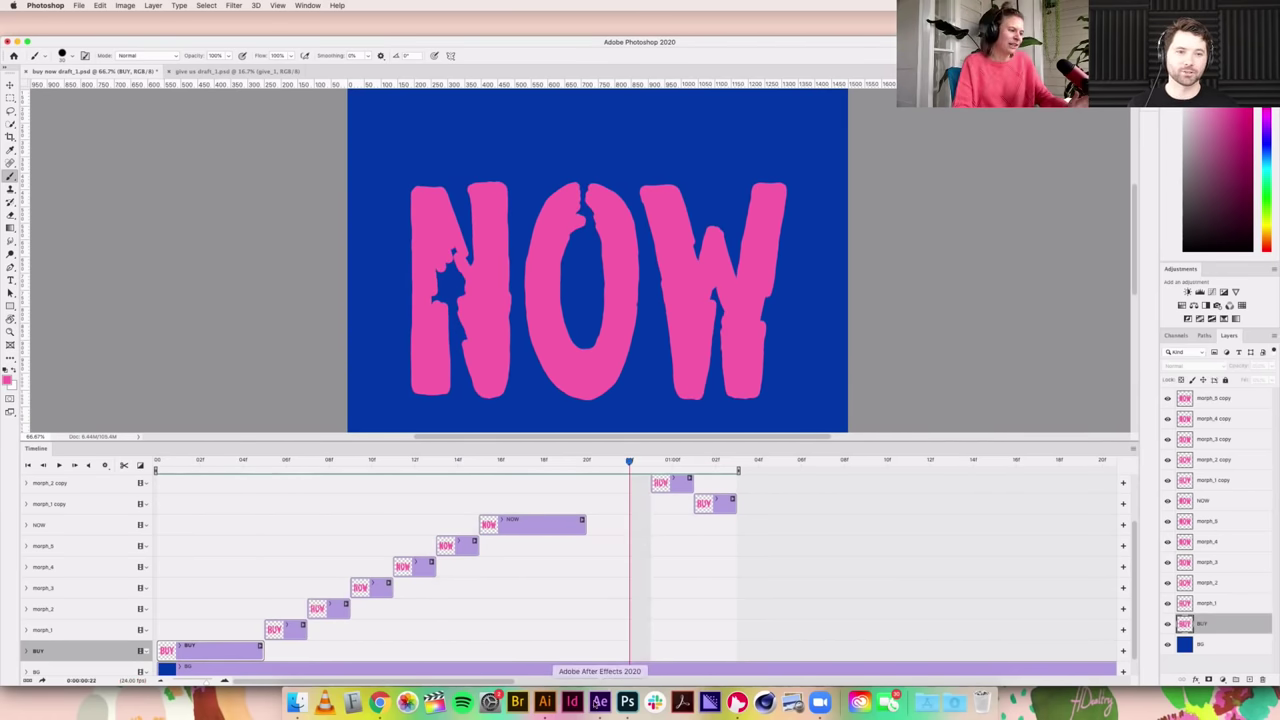
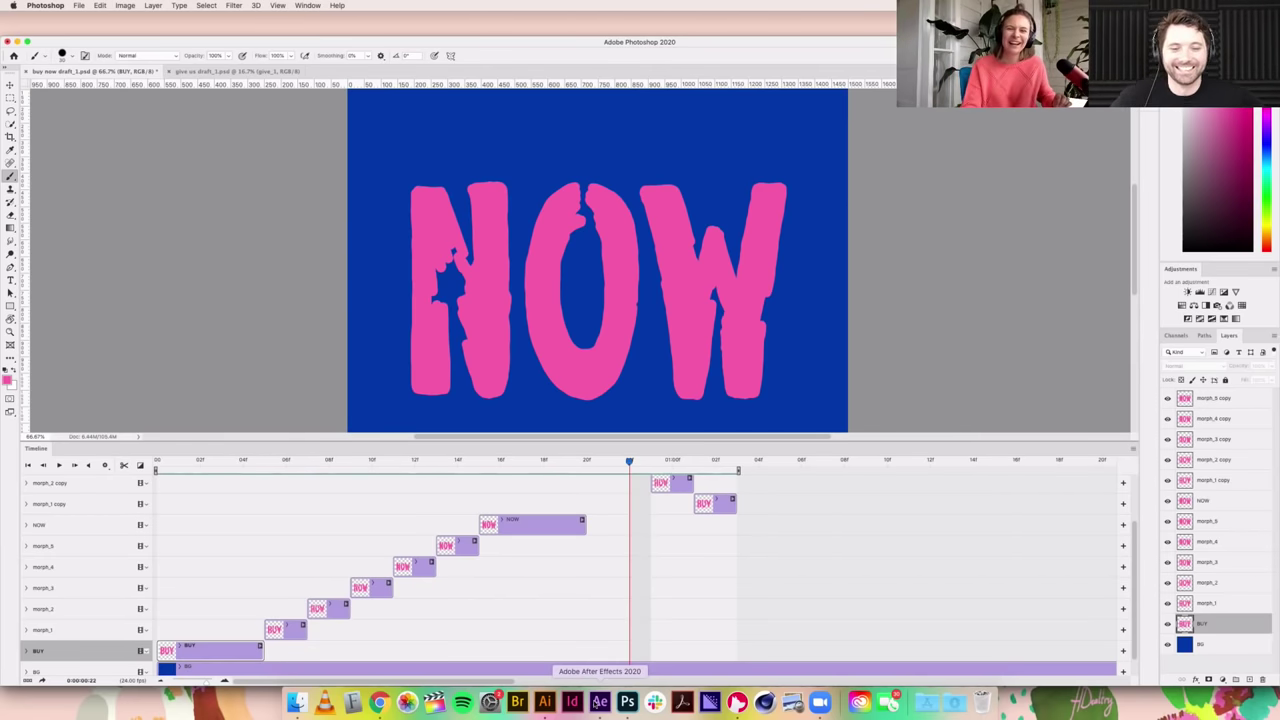
# Step: Add a new layer named buy_2 above BUY, starting at frame 2
pyautogui.click(178, 462)
pyautogui.moveTo(197, 465)
pyautogui.mouseDown()
pyautogui.moveTo(329, 465)
pyautogui.moveTo(201, 480)
pyautogui.mouseUp()
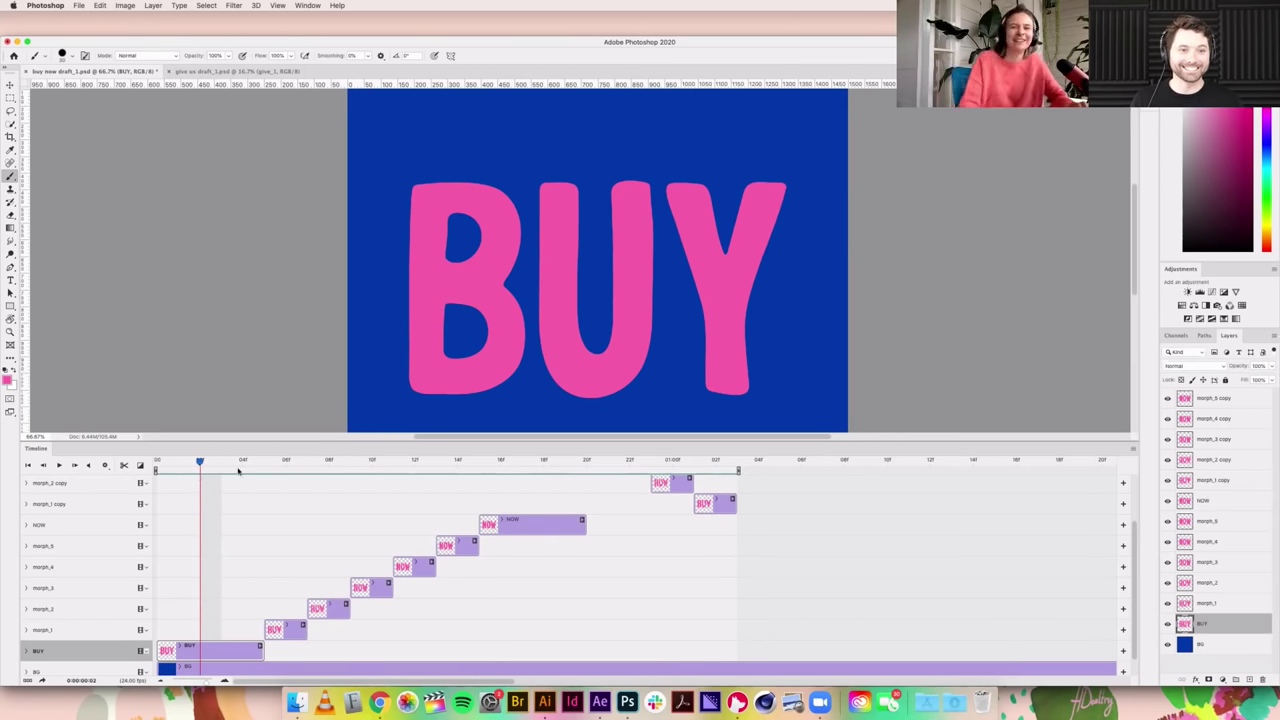
pyautogui.moveTo(292, 466); pyautogui.dragTo(201, 480)
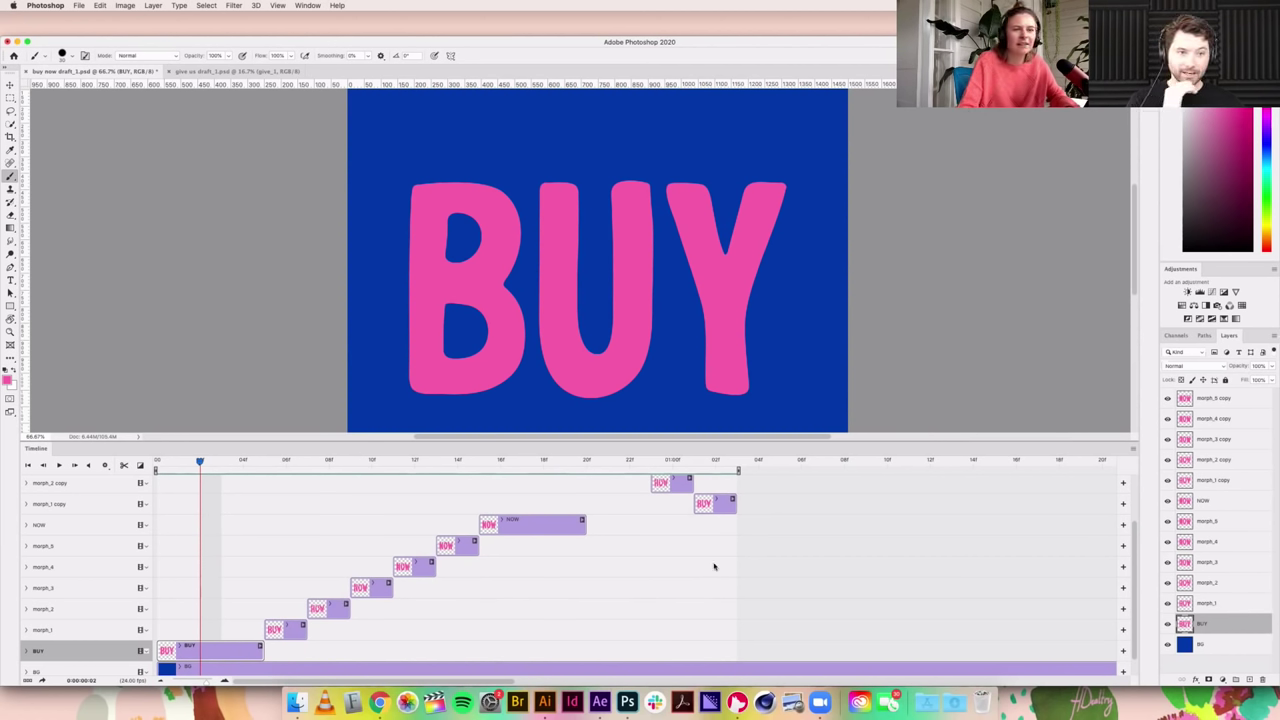
pyautogui.click(1250, 679)
pyautogui.write('buy_2')
pyautogui.press('Return')
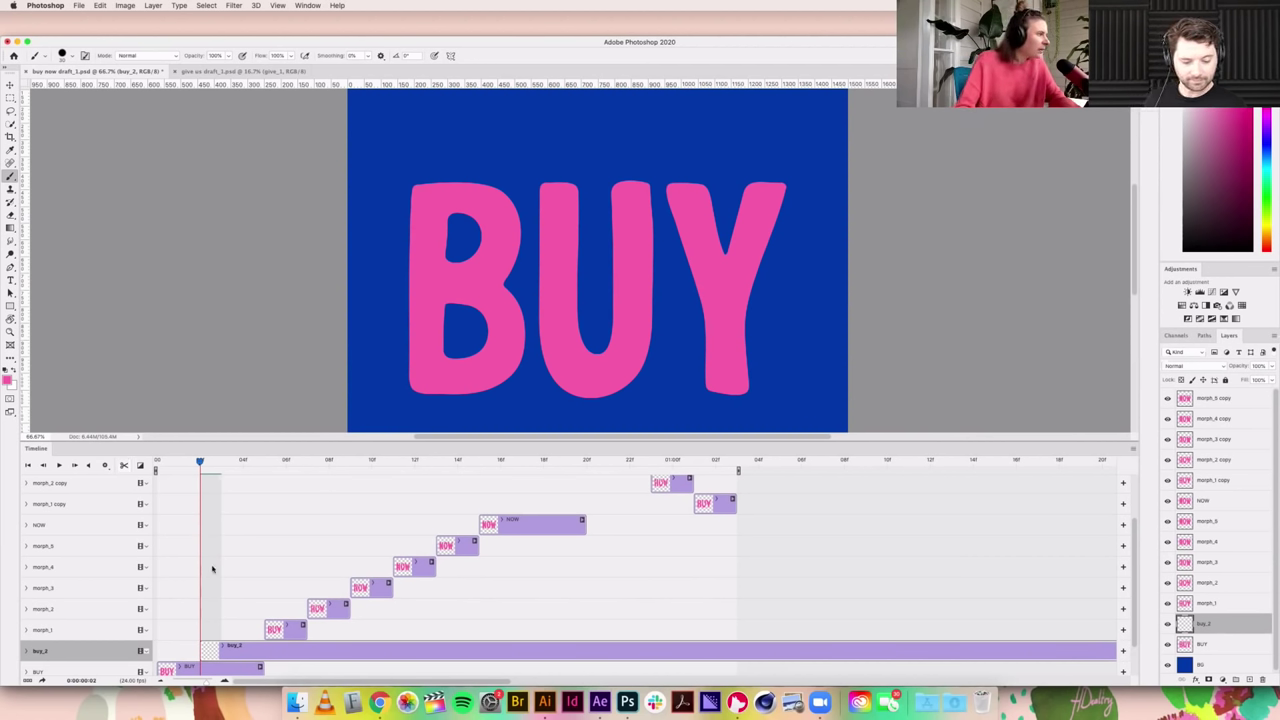
# Step: Split the buy_2 clip at frame 4 and delete the part after the split
pyautogui.moveTo(200, 462); pyautogui.dragTo(243, 466)
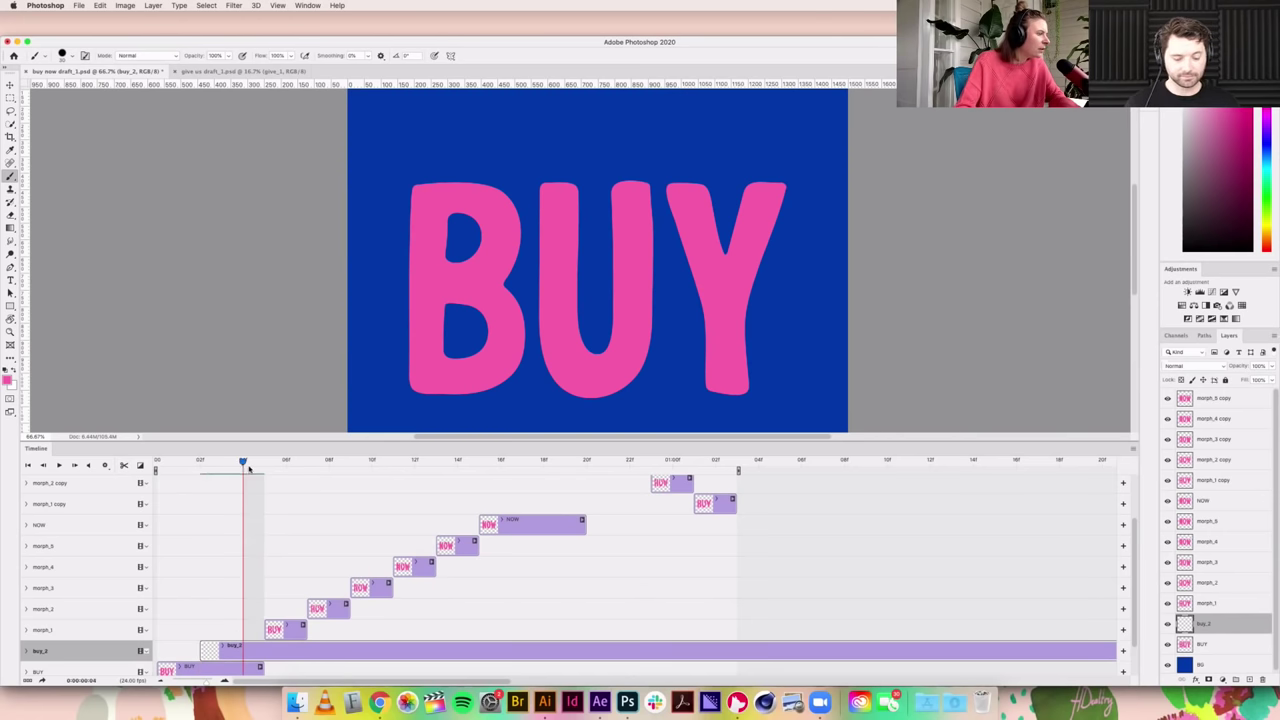
pyautogui.click(124, 465)
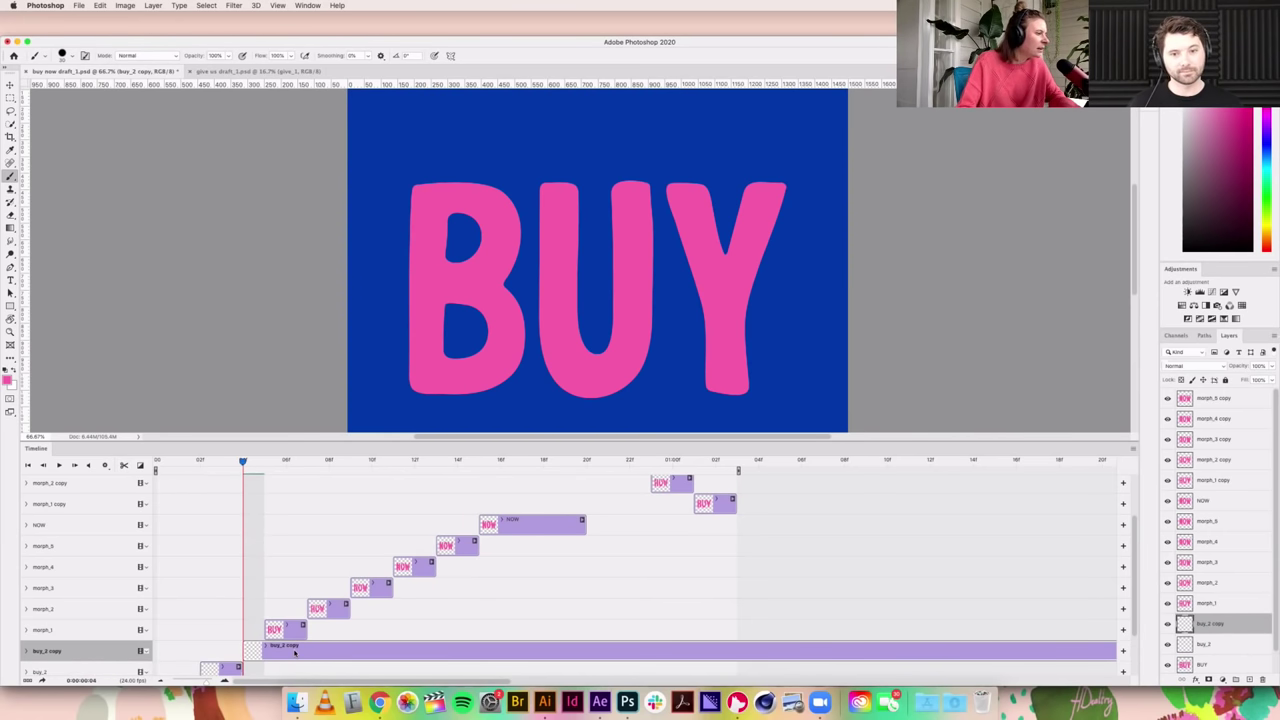
pyautogui.scroll(-1, 249, 615)
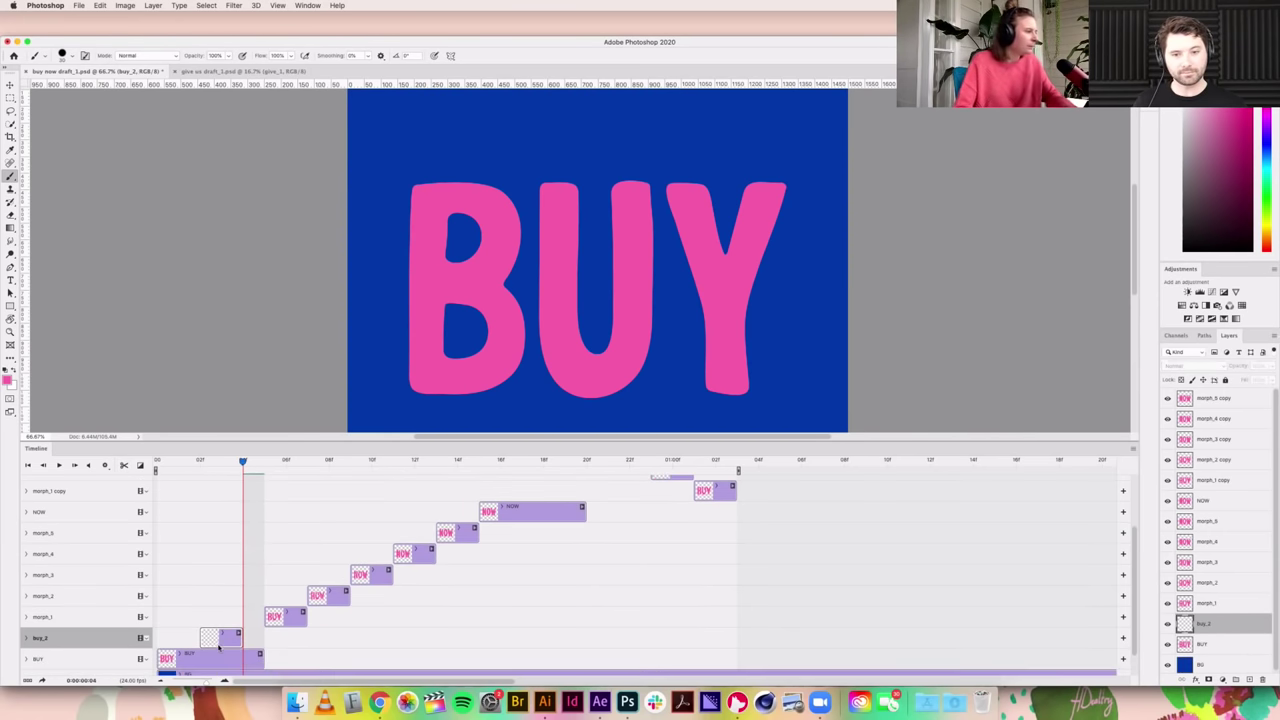
# Step: Lower the BUY layer's opacity to 42% so it serves as a tracing guide
pyautogui.click(181, 650)
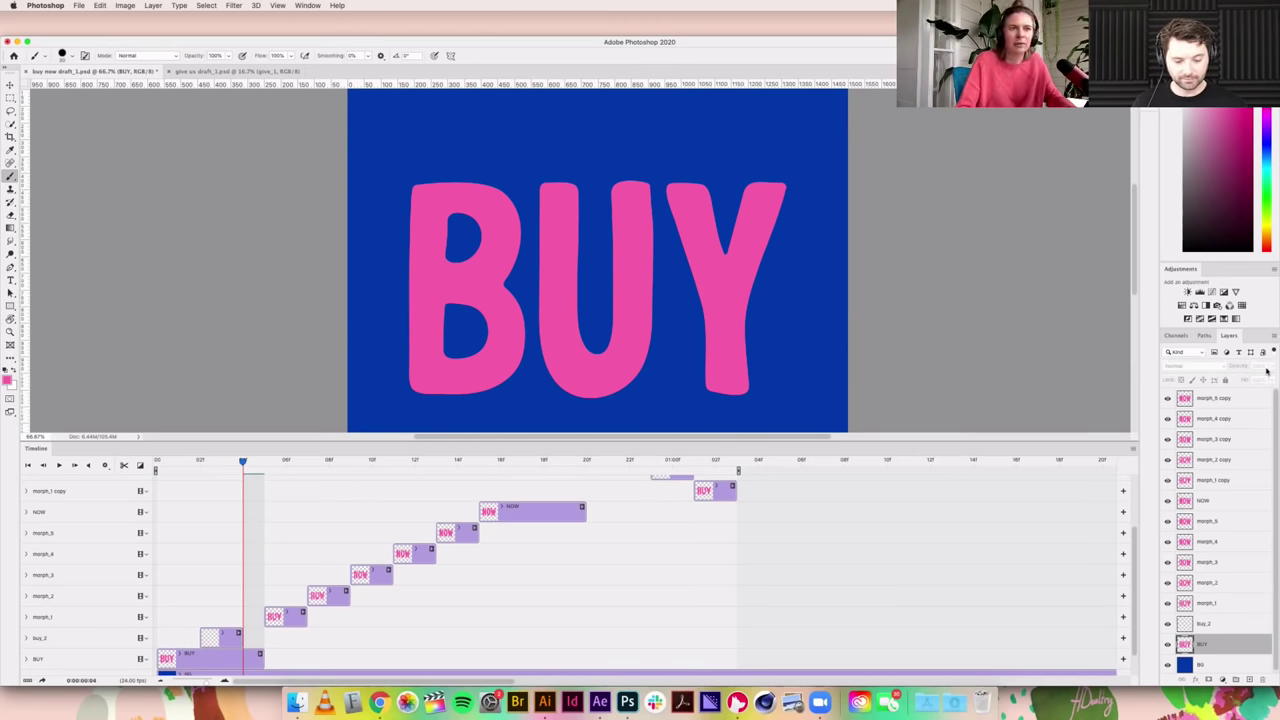
pyautogui.click(272, 660)
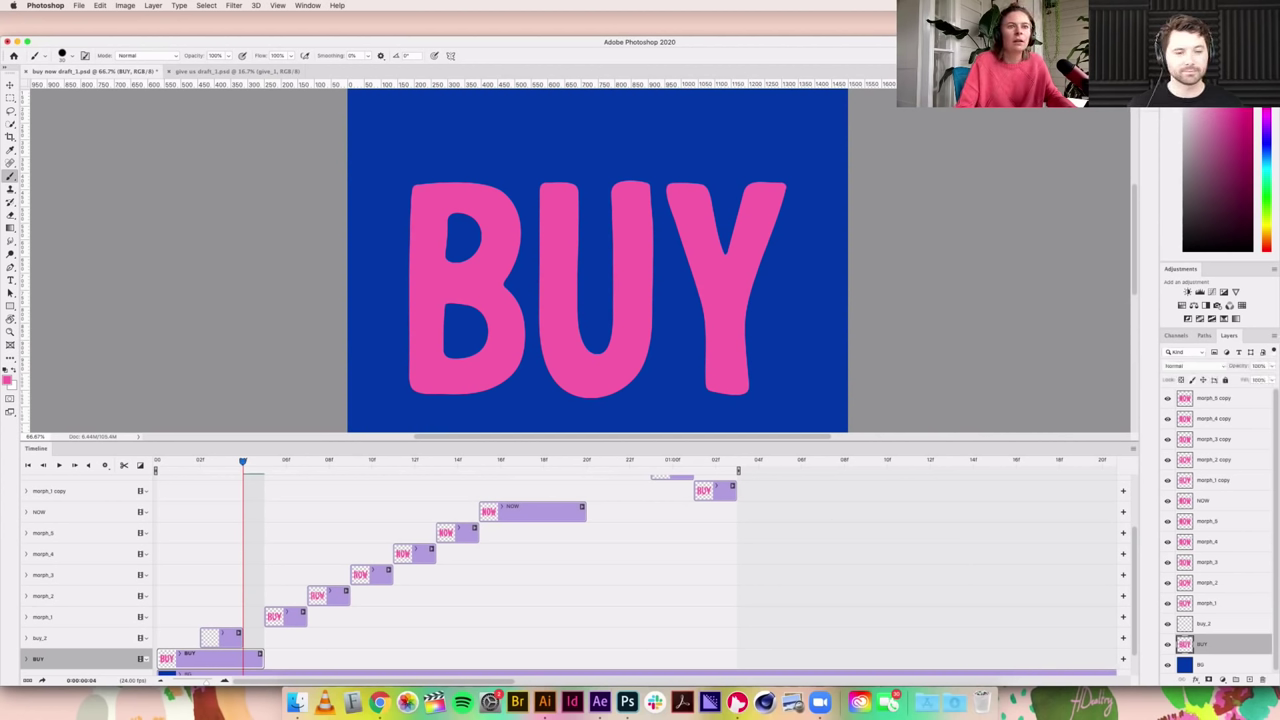
pyautogui.click(1272, 367)
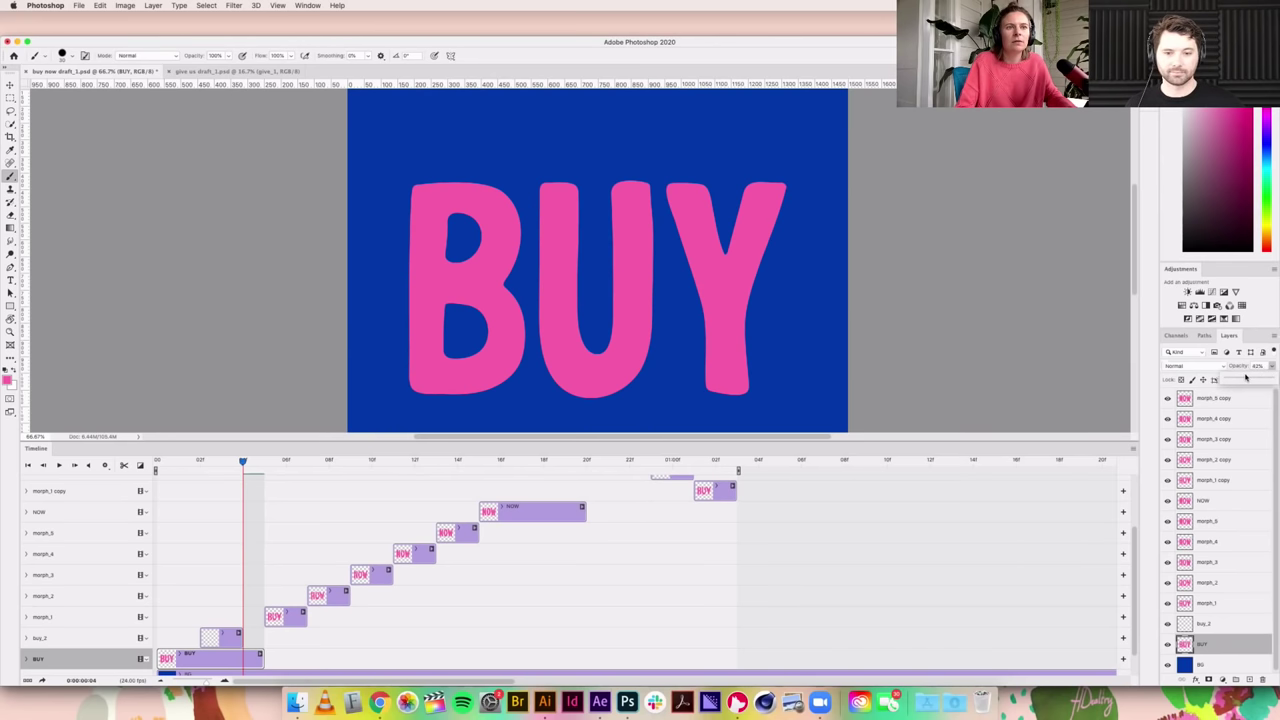
pyautogui.moveTo(1262, 378); pyautogui.dragTo(1246, 380)
# Step: Paint the stem and the start of the top edge of the B in pink on the buy_2 layer at frame 3, tracing the faded lettering
pyautogui.click(1200, 623)
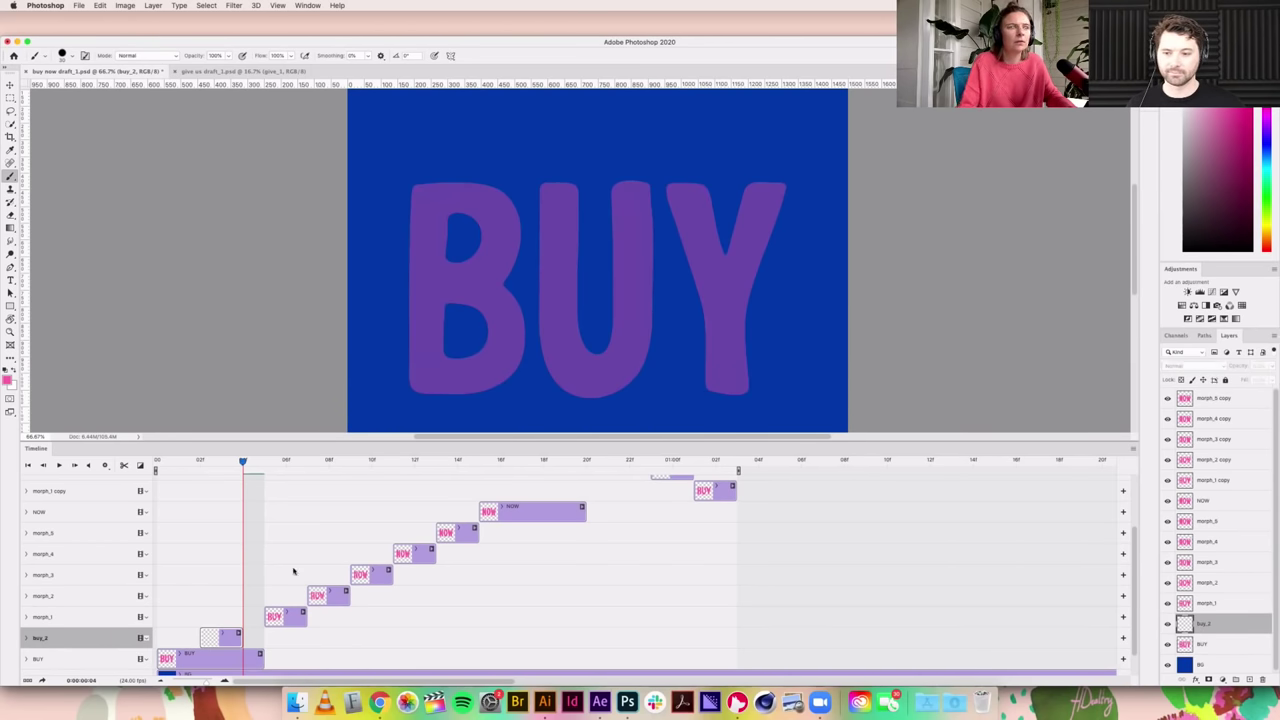
pyautogui.click(219, 463)
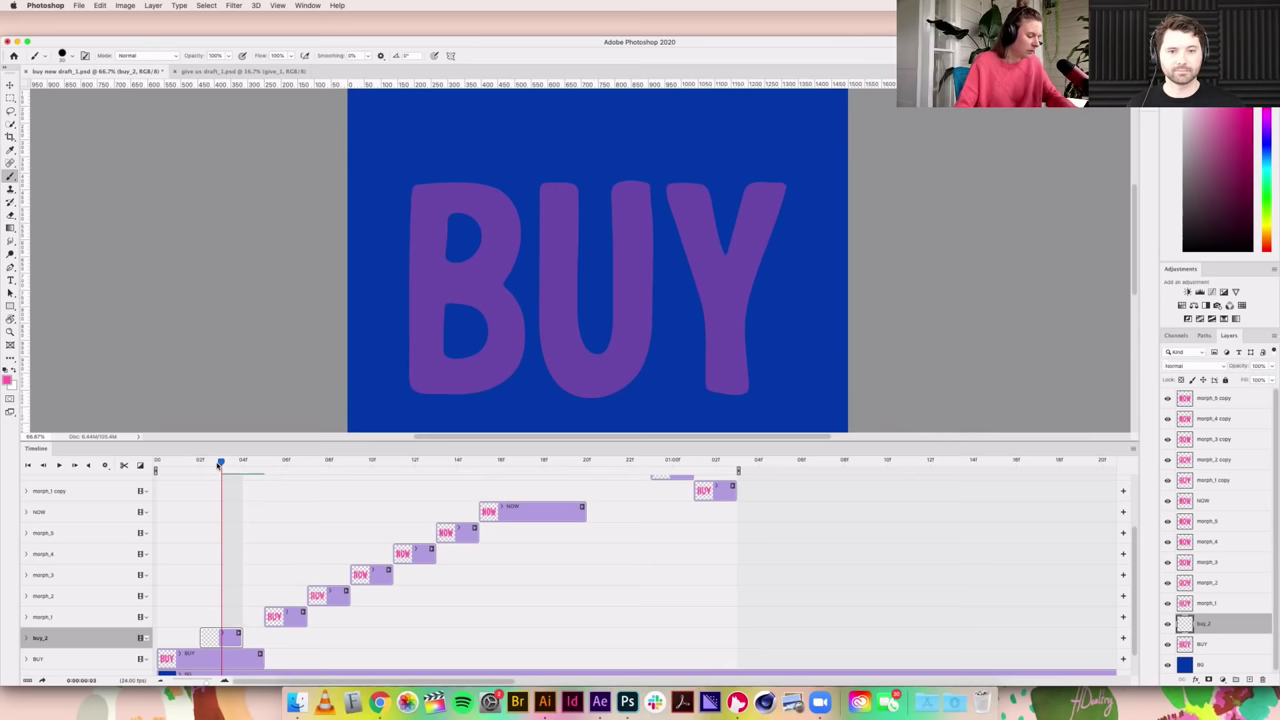
pyautogui.press('space')
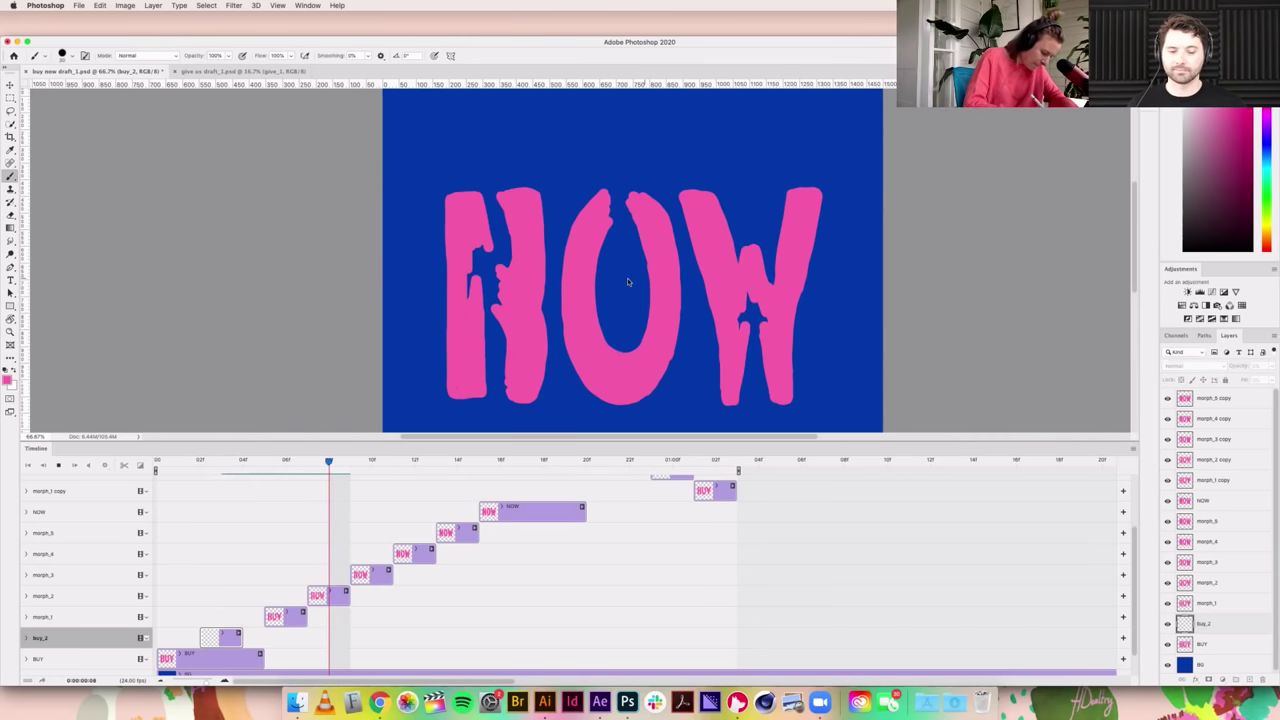
pyautogui.press('space')
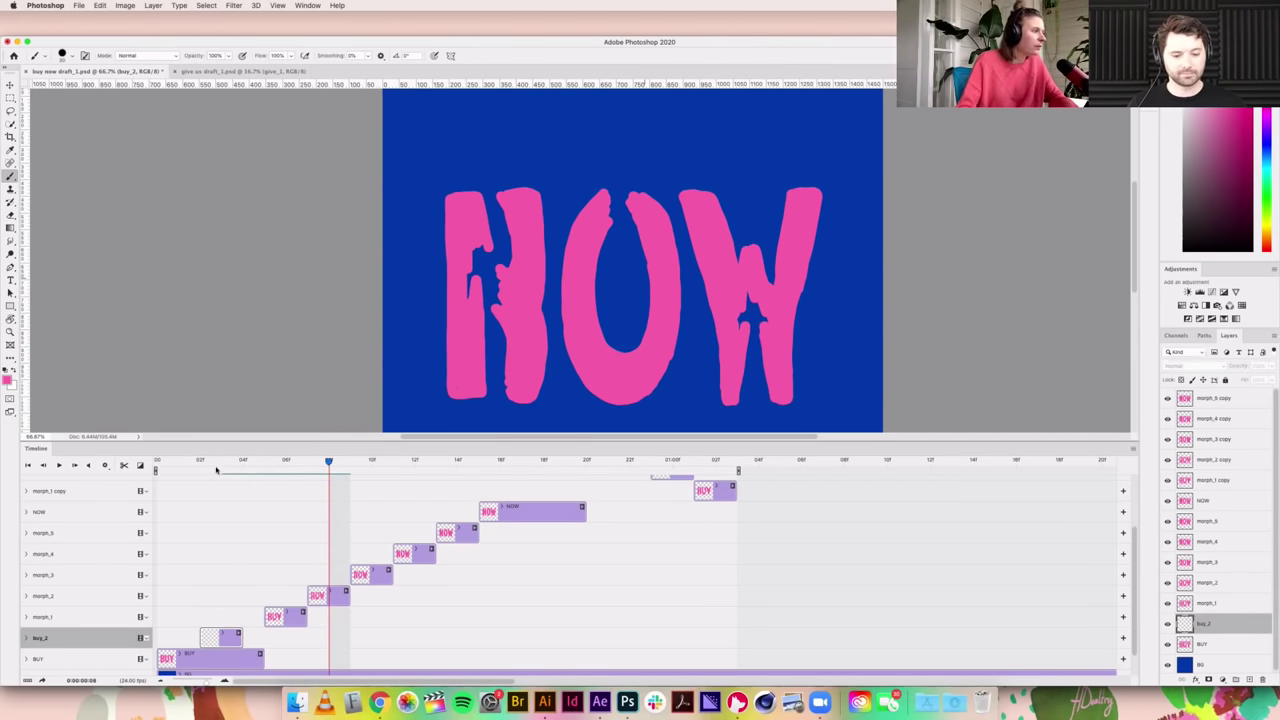
pyautogui.click(208, 463)
pyautogui.click(217, 463)
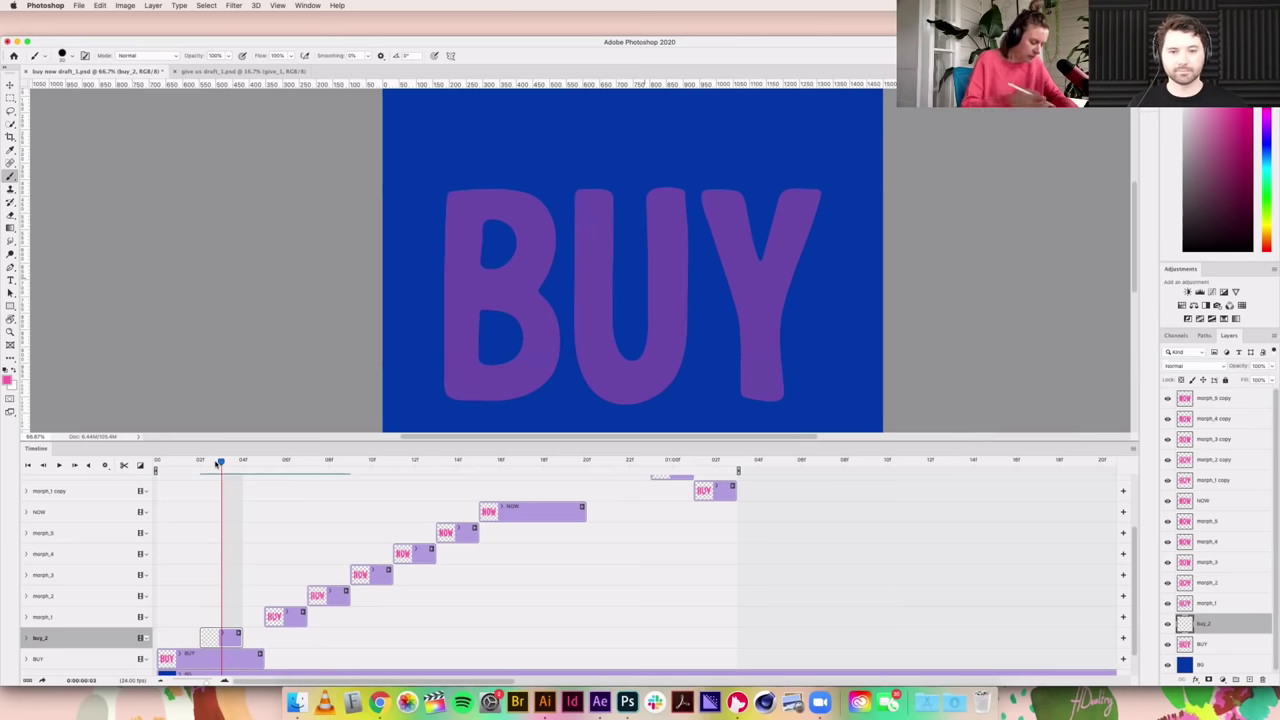
pyautogui.moveTo(474, 200)
pyautogui.mouseDown()
pyautogui.moveTo(470, 260)
pyautogui.moveTo(455, 198)
pyautogui.moveTo(450, 222)
pyautogui.moveTo(455, 305)
pyautogui.mouseUp()
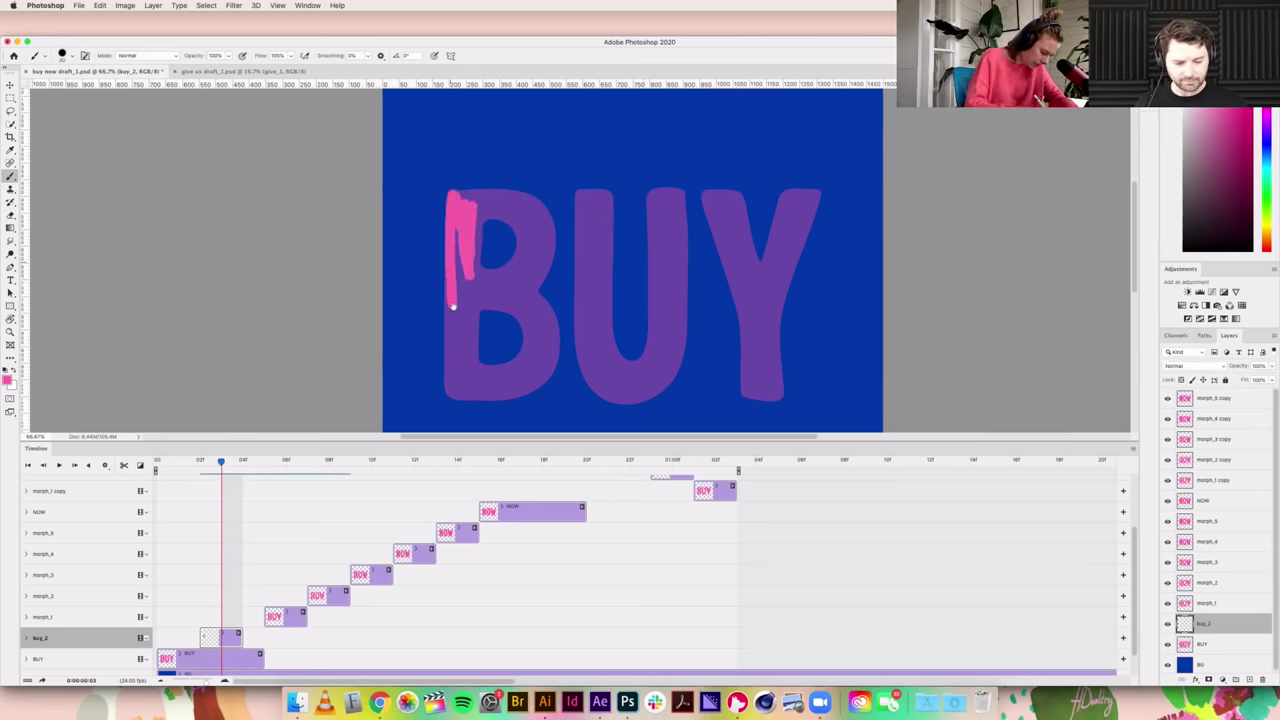
pyautogui.hscroll(-5, 552, 290)
pyautogui.moveTo(566, 318)
pyautogui.mouseDown()
pyautogui.moveTo(561, 229)
pyautogui.moveTo(552, 386)
pyautogui.mouseUp()
pyautogui.moveTo(553, 184); pyautogui.dragTo(613, 187)
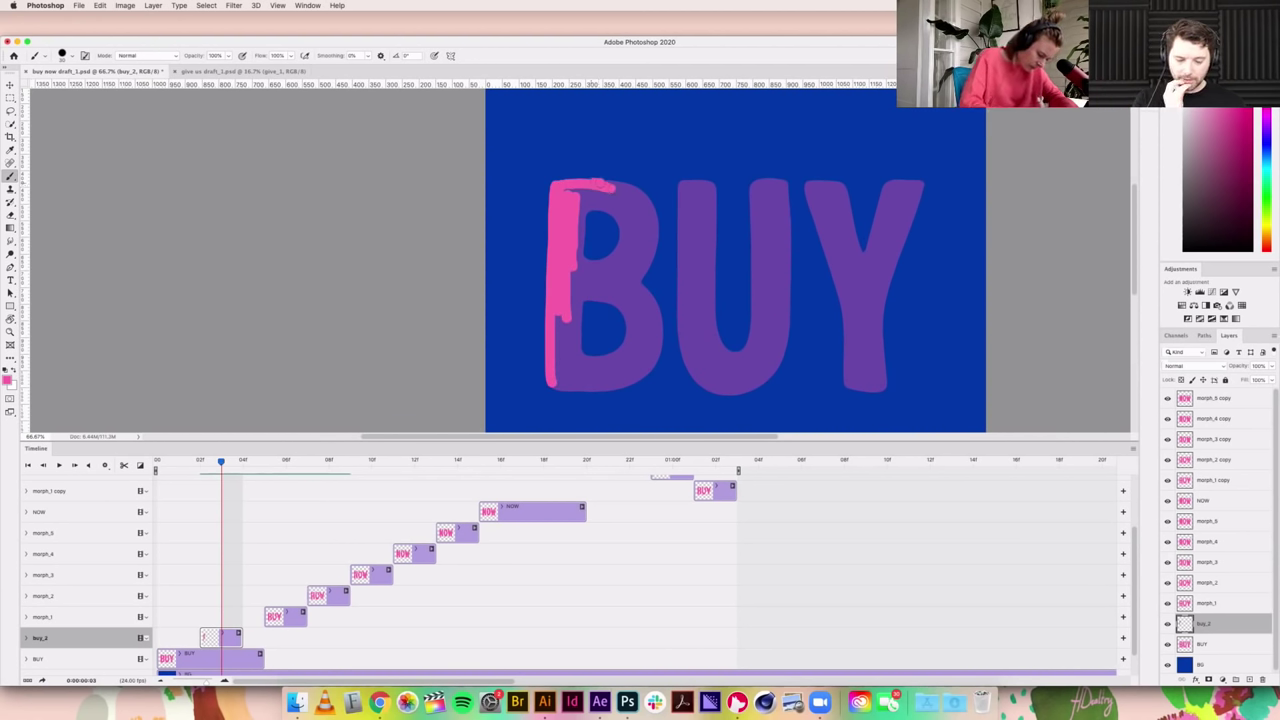
# Step: Trace the outer curves and both counters of the B on buy_2 and fill the letter solid pink
pyautogui.moveTo(605, 184)
pyautogui.mouseDown()
pyautogui.moveTo(657, 232)
pyautogui.moveTo(635, 300)
pyautogui.moveTo(637, 287)
pyautogui.moveTo(657, 310)
pyautogui.moveTo(657, 358)
pyautogui.moveTo(592, 390)
pyautogui.mouseUp()
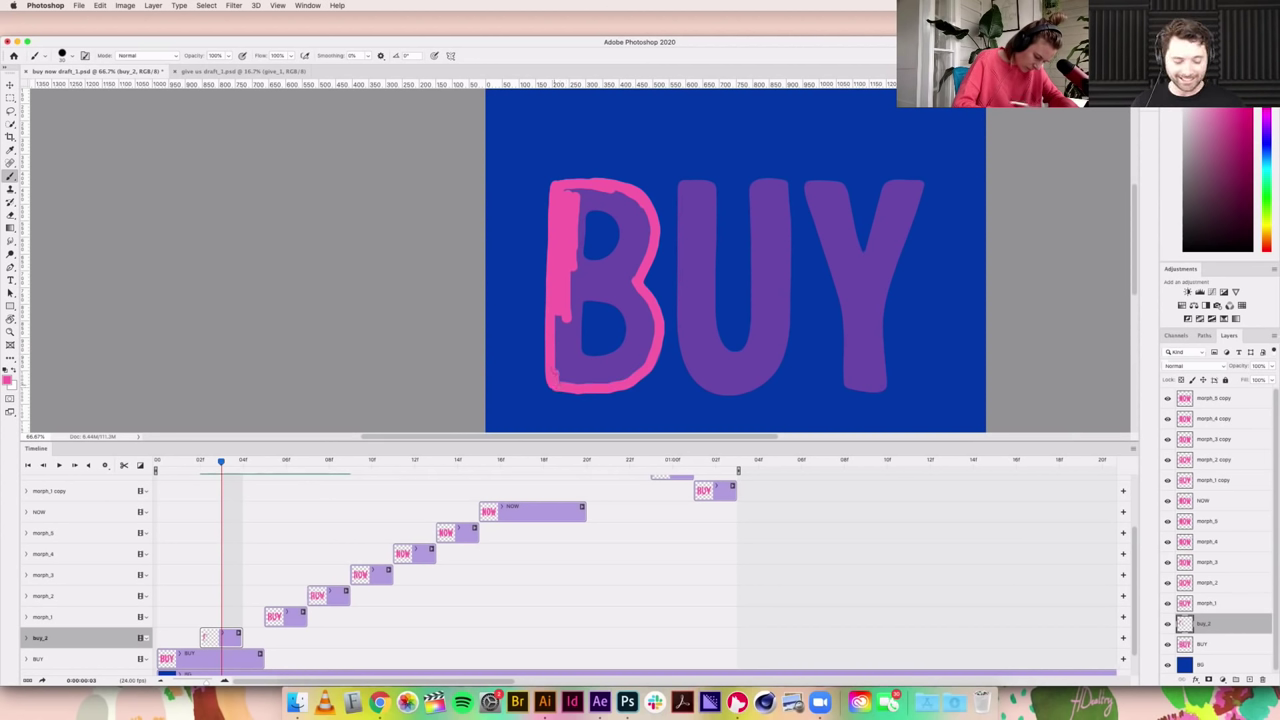
pyautogui.moveTo(578, 304)
pyautogui.mouseDown()
pyautogui.moveTo(578, 356)
pyautogui.moveTo(604, 362)
pyautogui.mouseUp()
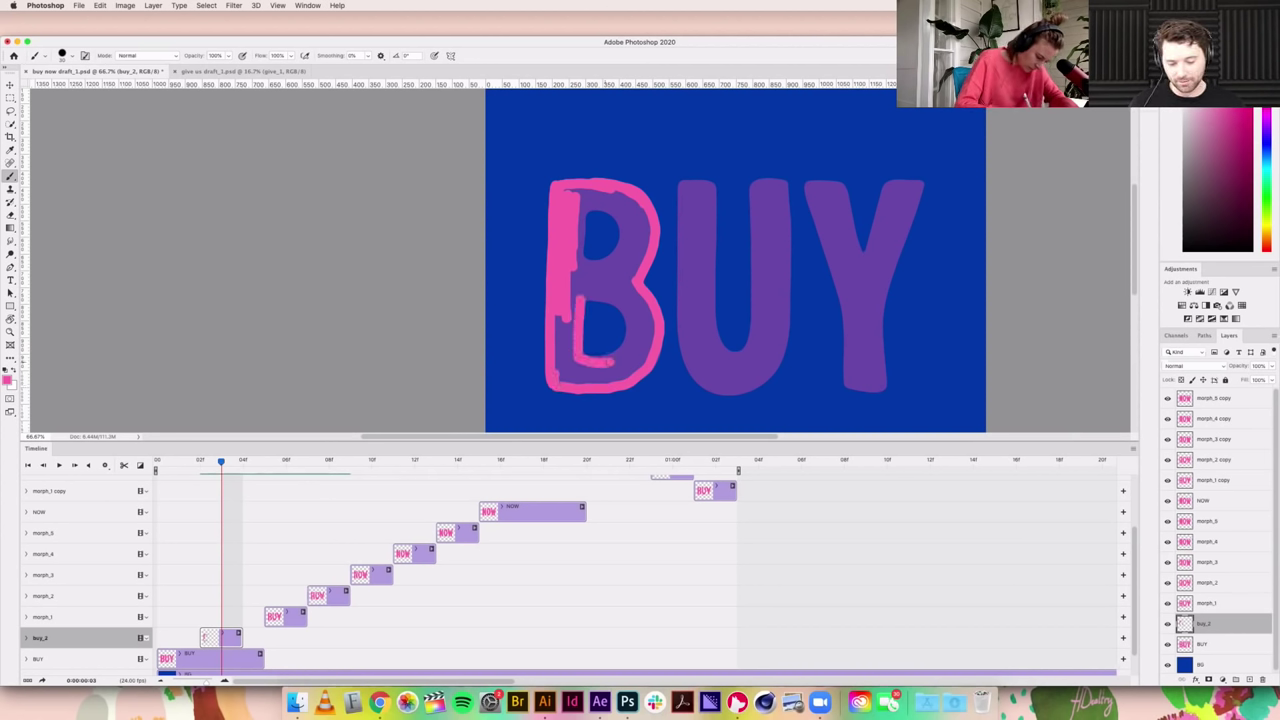
pyautogui.moveTo(628, 342); pyautogui.dragTo(621, 308)
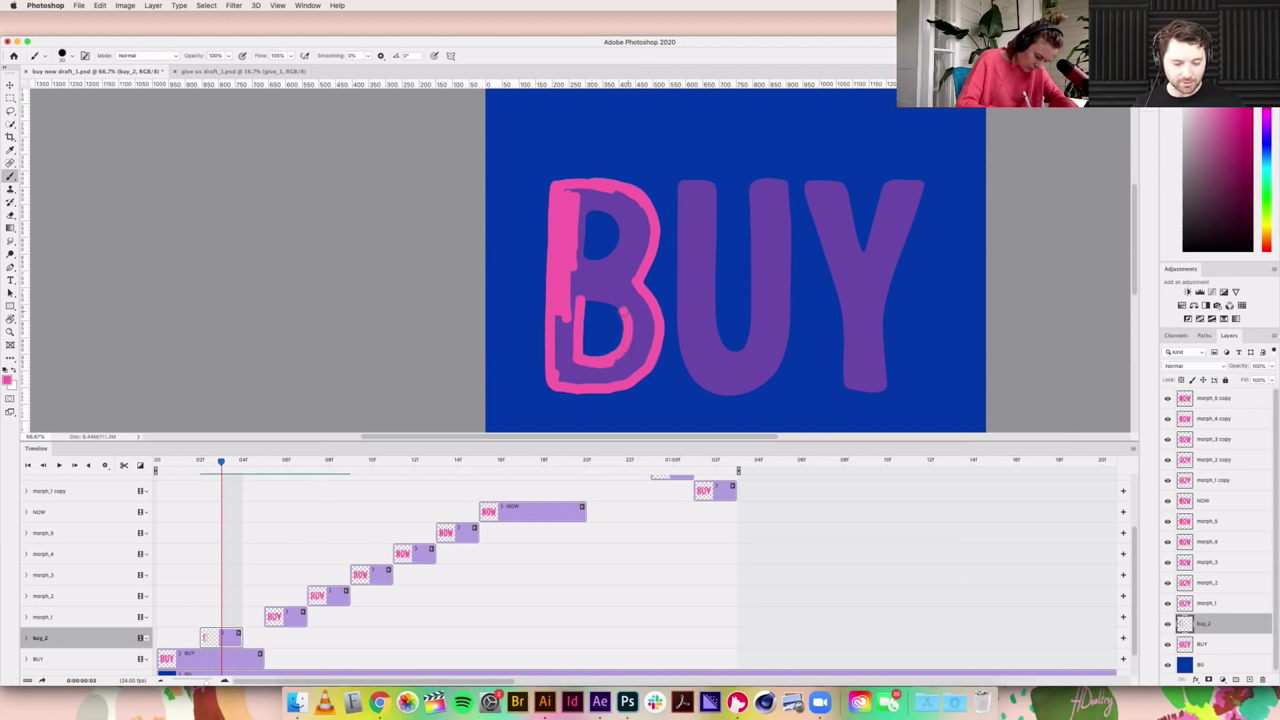
pyautogui.moveTo(582, 214)
pyautogui.mouseDown()
pyautogui.moveTo(580, 254)
pyautogui.moveTo(596, 266)
pyautogui.moveTo(624, 228)
pyautogui.moveTo(586, 205)
pyautogui.moveTo(596, 196)
pyautogui.moveTo(620, 206)
pyautogui.moveTo(646, 248)
pyautogui.moveTo(626, 268)
pyautogui.moveTo(588, 270)
pyautogui.moveTo(560, 372)
pyautogui.moveTo(593, 379)
pyautogui.moveTo(625, 359)
pyautogui.moveTo(643, 305)
pyautogui.mouseUp()
pyautogui.moveTo(640, 360)
pyautogui.mouseDown()
pyautogui.moveTo(625, 283)
pyautogui.moveTo(584, 283)
pyautogui.mouseUp()
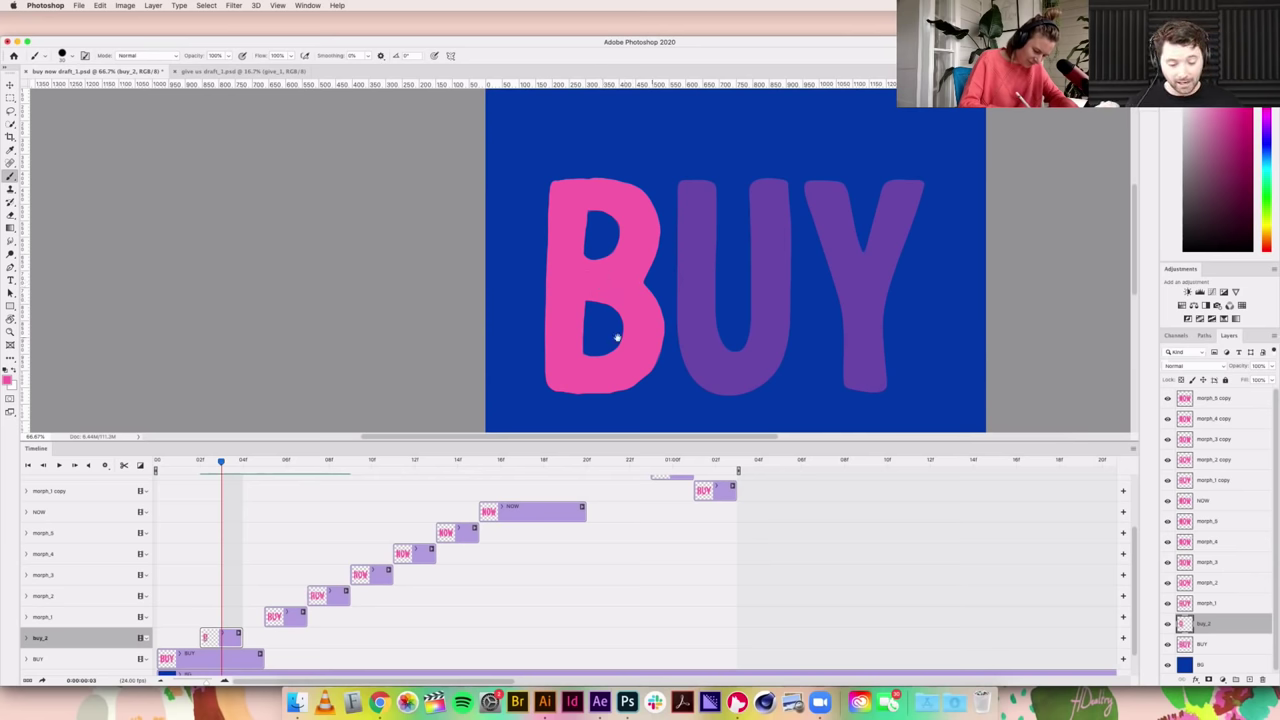
# Step: Paint the U in solid pink on the buy_2 layer, tracing the outline of the faded lettering and filling it in
pyautogui.moveTo(616, 338); pyautogui.dragTo(563, 338)
pyautogui.moveTo(628, 177)
pyautogui.mouseDown()
pyautogui.moveTo(627, 302)
pyautogui.moveTo(660, 388)
pyautogui.mouseUp()
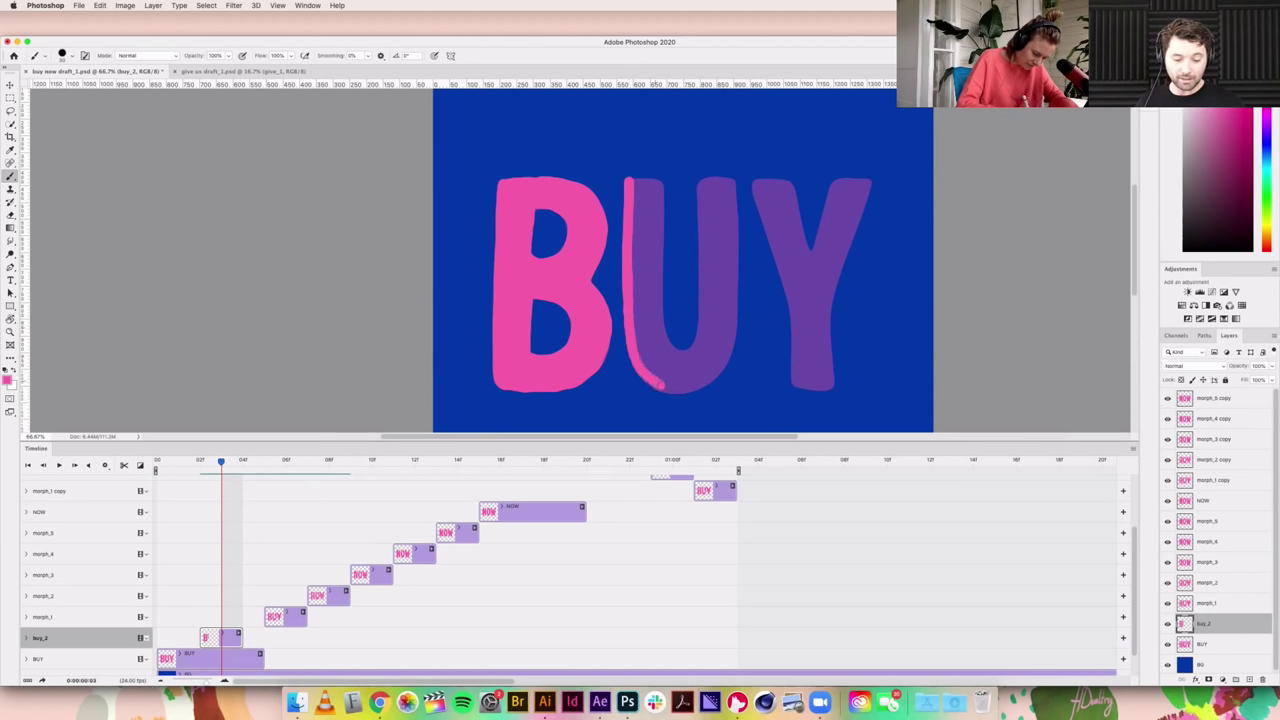
pyautogui.moveTo(695, 388)
pyautogui.mouseDown()
pyautogui.moveTo(732, 330)
pyautogui.moveTo(730, 180)
pyautogui.moveTo(701, 183)
pyautogui.moveTo(698, 330)
pyautogui.moveTo(677, 353)
pyautogui.moveTo(658, 315)
pyautogui.moveTo(656, 181)
pyautogui.moveTo(631, 182)
pyautogui.moveTo(649, 186)
pyautogui.moveTo(646, 252)
pyautogui.moveTo(653, 188)
pyautogui.moveTo(636, 340)
pyautogui.moveTo(669, 380)
pyautogui.moveTo(666, 368)
pyautogui.moveTo(686, 367)
pyautogui.moveTo(674, 359)
pyautogui.moveTo(693, 378)
pyautogui.moveTo(712, 340)
pyautogui.mouseUp()
pyautogui.hscroll(2, 685, 350)
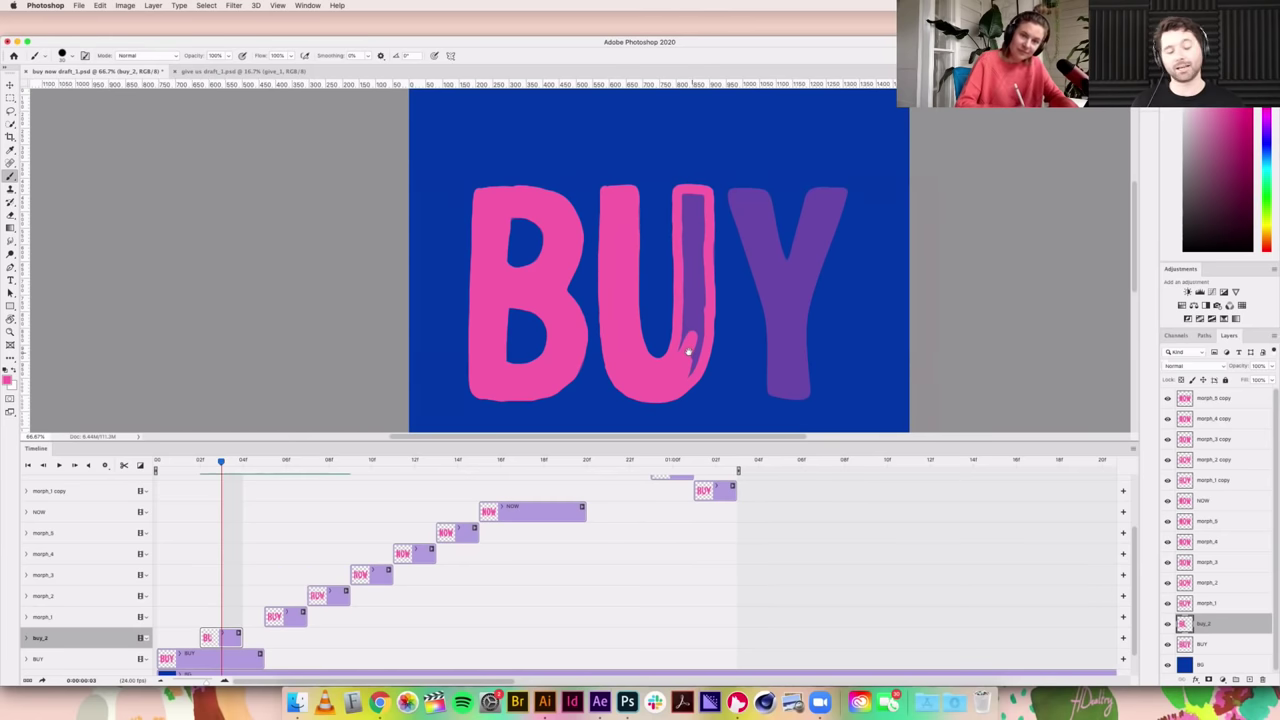
pyautogui.moveTo(686, 195)
pyautogui.mouseDown()
pyautogui.moveTo(688, 240)
pyautogui.moveTo(690, 200)
pyautogui.moveTo(700, 225)
pyautogui.moveTo(686, 282)
pyautogui.moveTo(696, 356)
pyautogui.mouseUp()
# Step: Trace the stem and both arms of the Y in pink on buy_2 and fill the letter solid
pyautogui.hscroll(2, 676, 384)
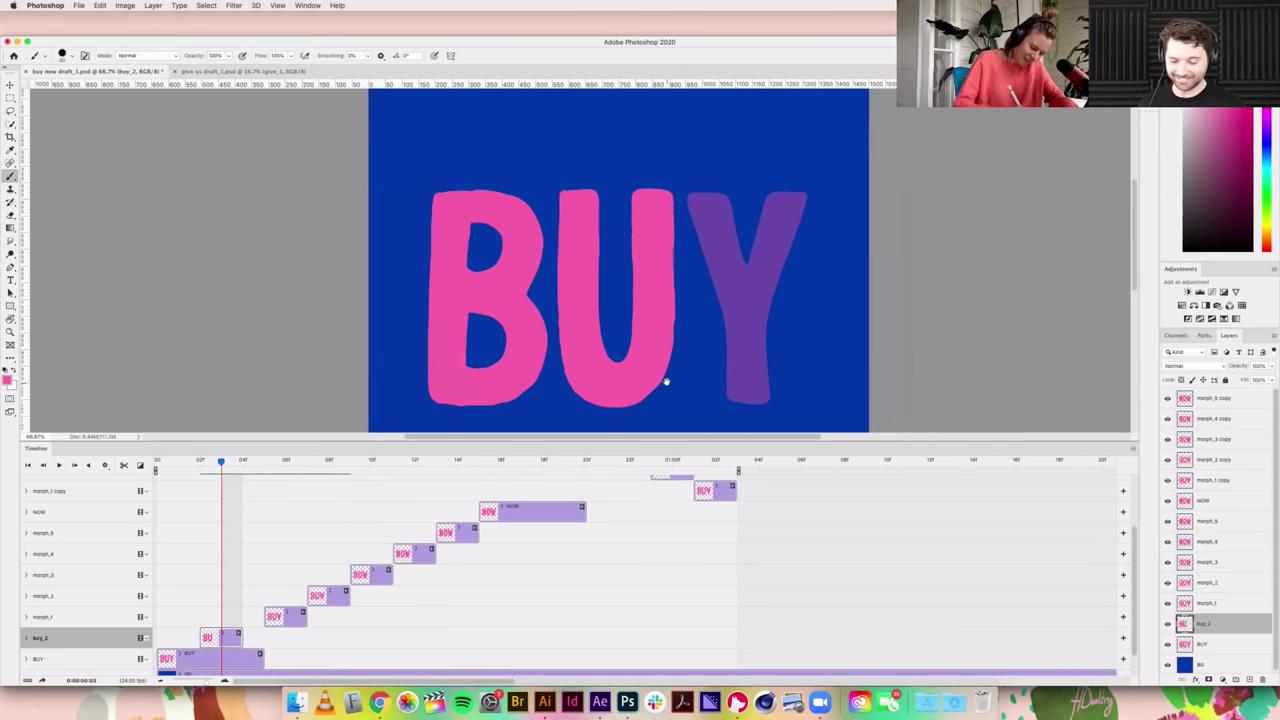
pyautogui.moveTo(688, 194); pyautogui.dragTo(732, 310)
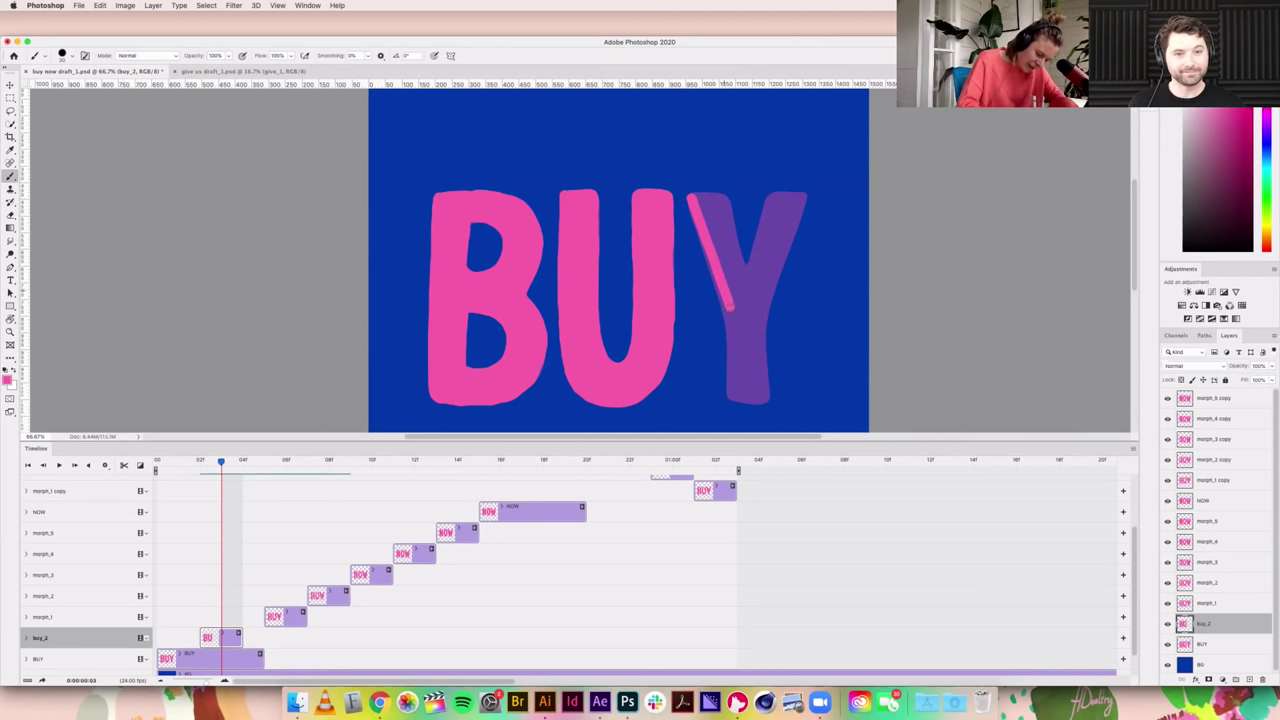
pyautogui.moveTo(730, 312); pyautogui.dragTo(732, 388)
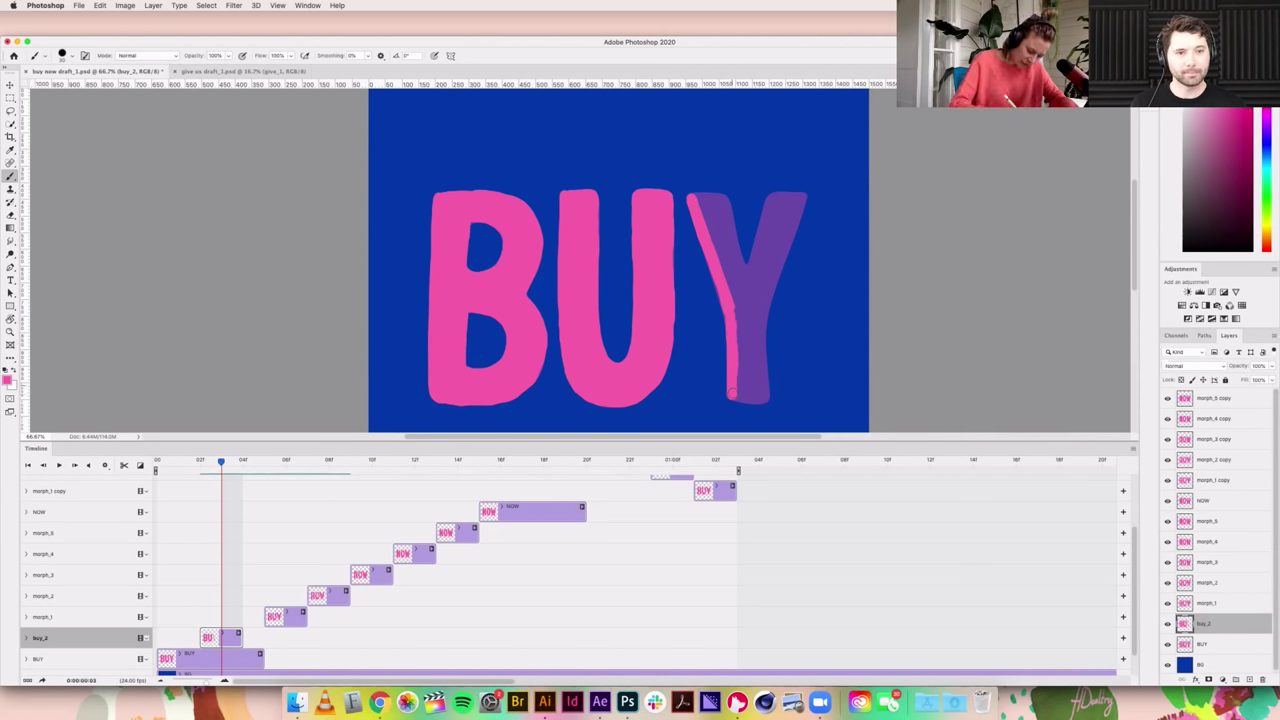
pyautogui.moveTo(764, 395); pyautogui.dragTo(759, 320)
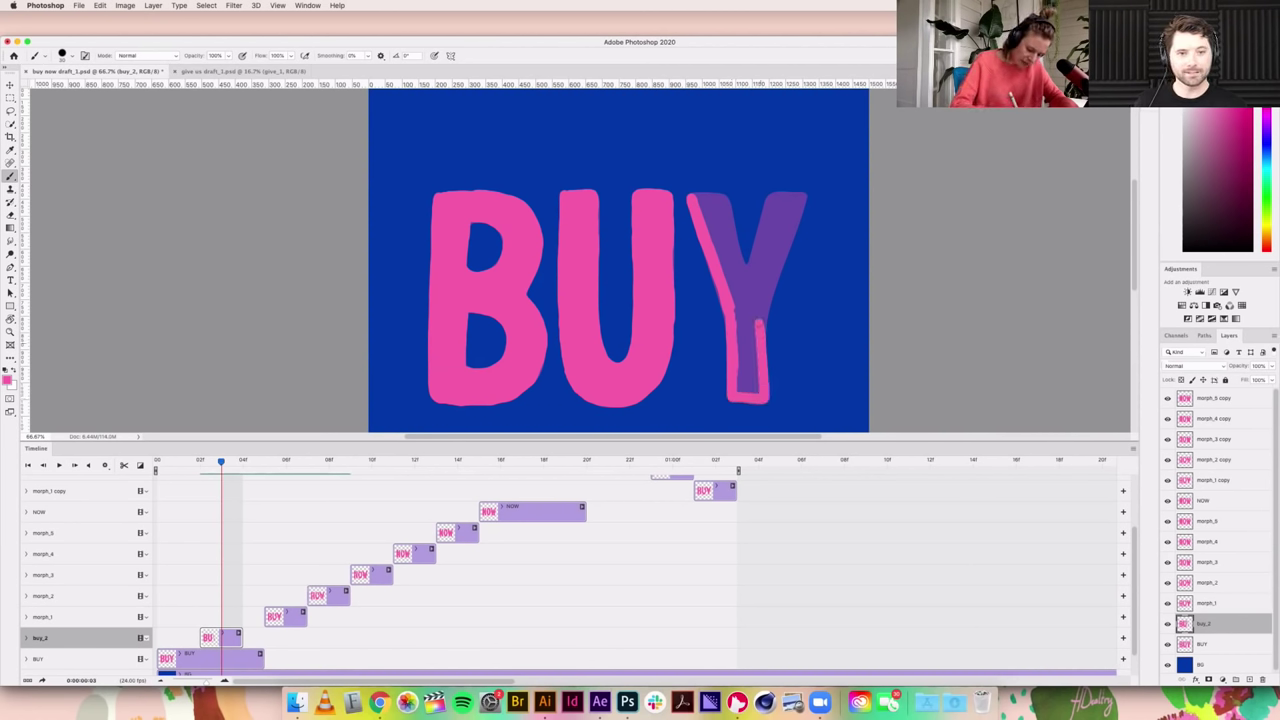
pyautogui.moveTo(718, 198); pyautogui.dragTo(742, 272)
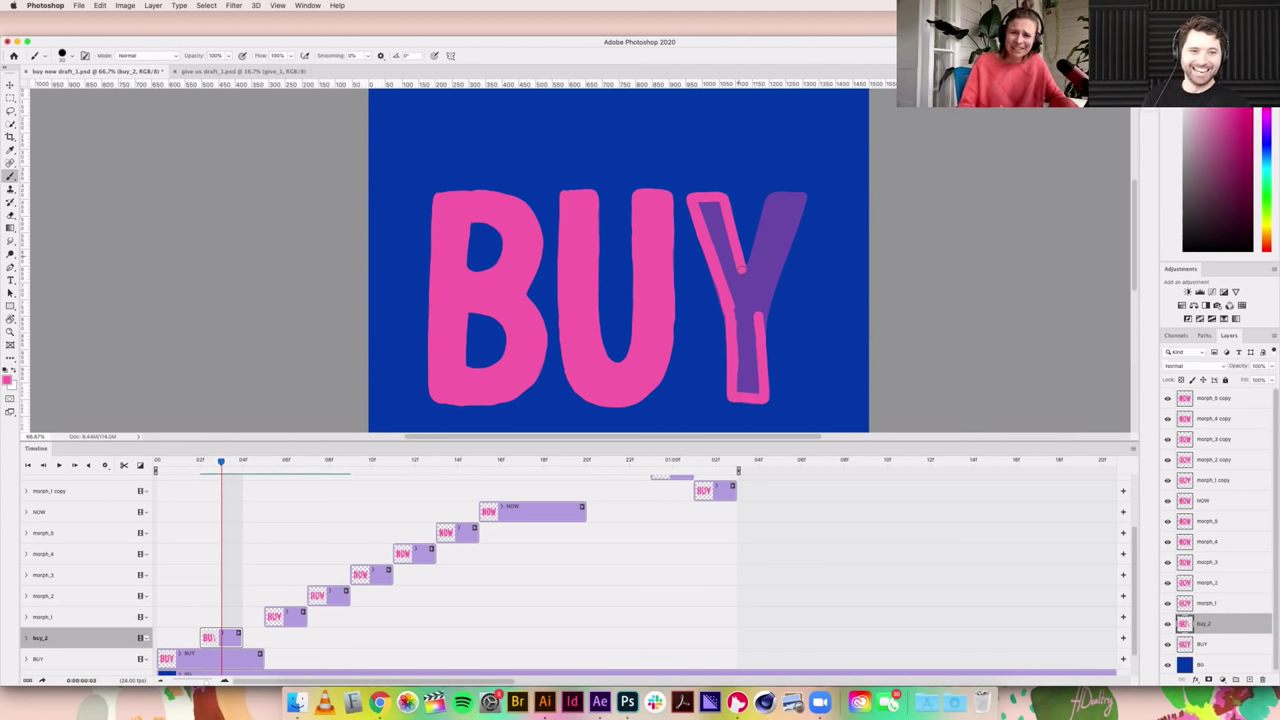
pyautogui.moveTo(772, 194); pyautogui.dragTo(750, 262)
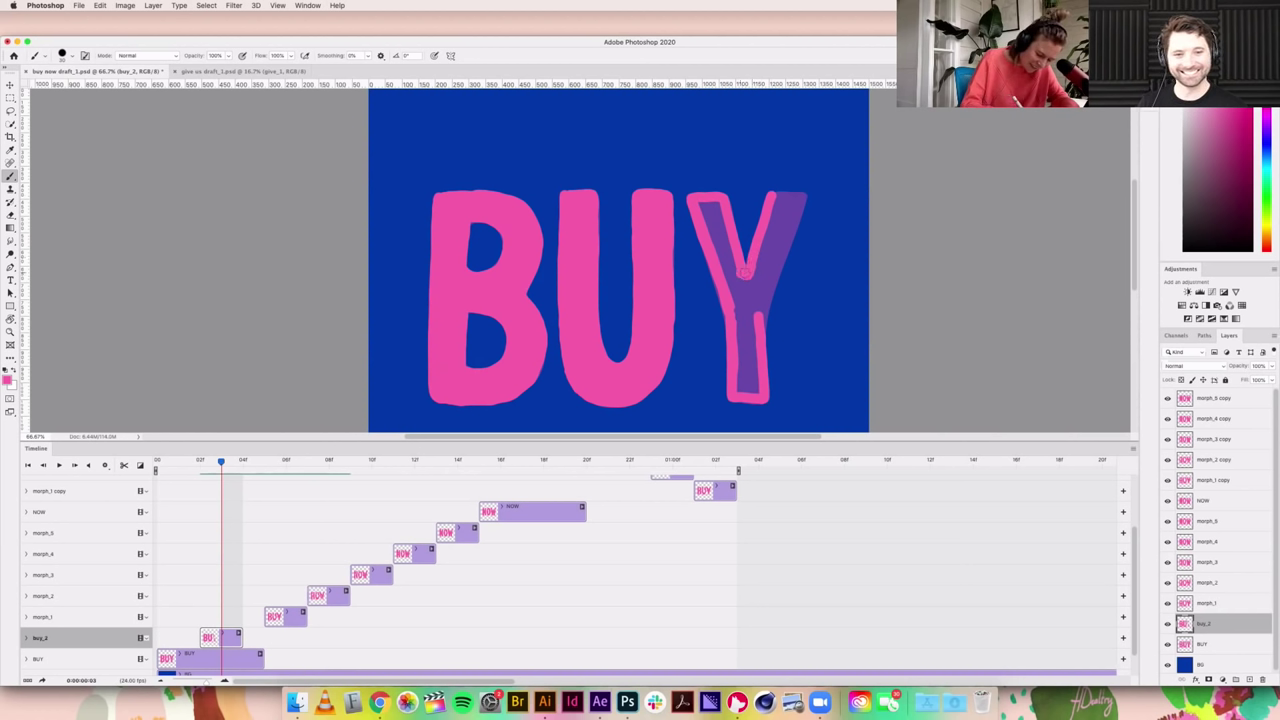
pyautogui.moveTo(802, 194); pyautogui.dragTo(760, 322)
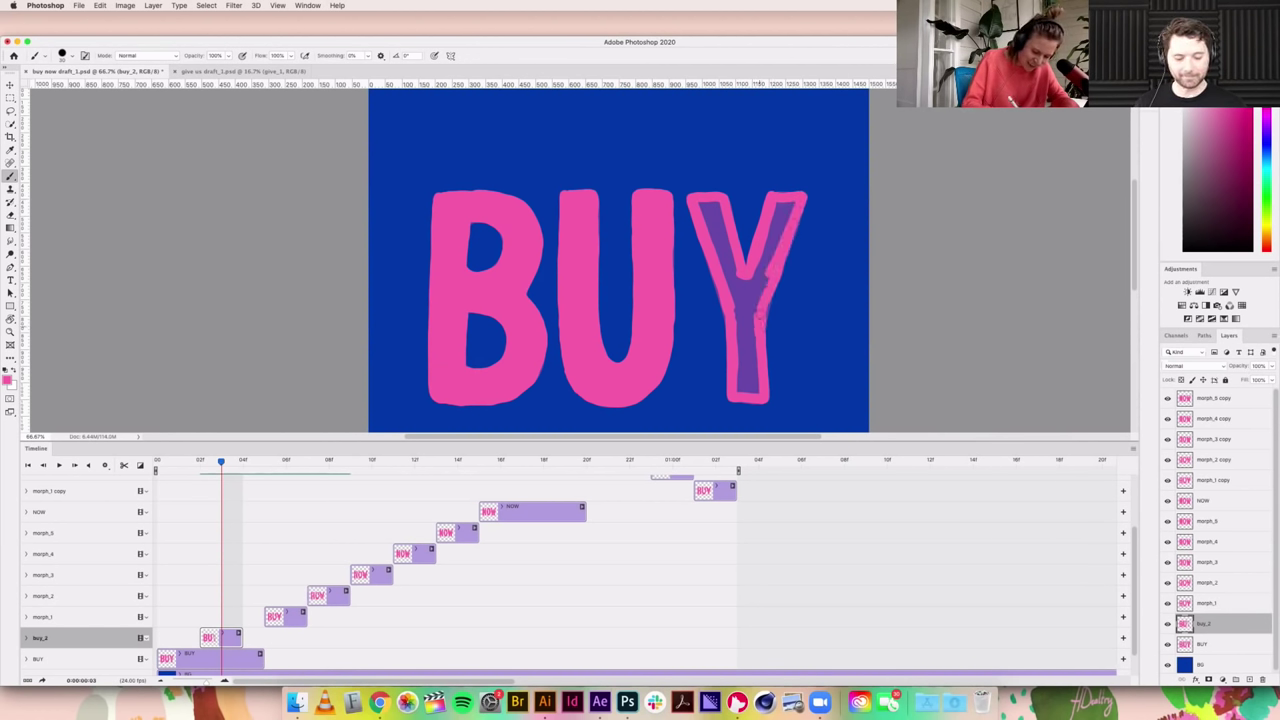
pyautogui.moveTo(786, 254)
pyautogui.mouseDown()
pyautogui.moveTo(781, 210)
pyautogui.moveTo(760, 305)
pyautogui.mouseUp()
pyautogui.moveTo(703, 205)
pyautogui.mouseDown()
pyautogui.moveTo(738, 297)
pyautogui.moveTo(753, 280)
pyautogui.moveTo(754, 295)
pyautogui.moveTo(737, 291)
pyautogui.moveTo(755, 390)
pyautogui.mouseUp()
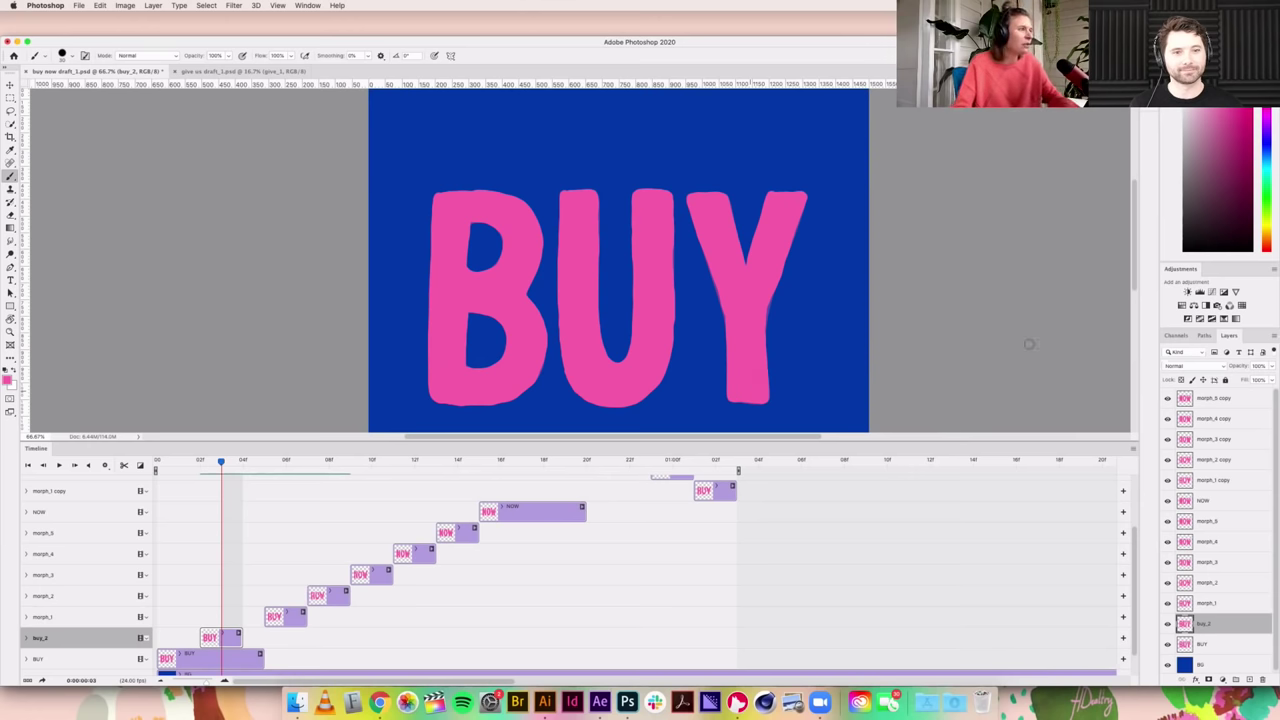
# Step: Retime the clips so BUY ends and buy_2 starts at frame 3, and return the BUY layer to full opacity
pyautogui.moveTo(228, 638)
pyautogui.mouseDown()
pyautogui.moveTo(250, 638)
pyautogui.moveTo(262, 662)
pyautogui.moveTo(221, 662)
pyautogui.mouseUp()
pyautogui.moveTo(218, 462)
pyautogui.mouseDown()
pyautogui.moveTo(243, 462)
pyautogui.moveTo(211, 470)
pyautogui.mouseUp()
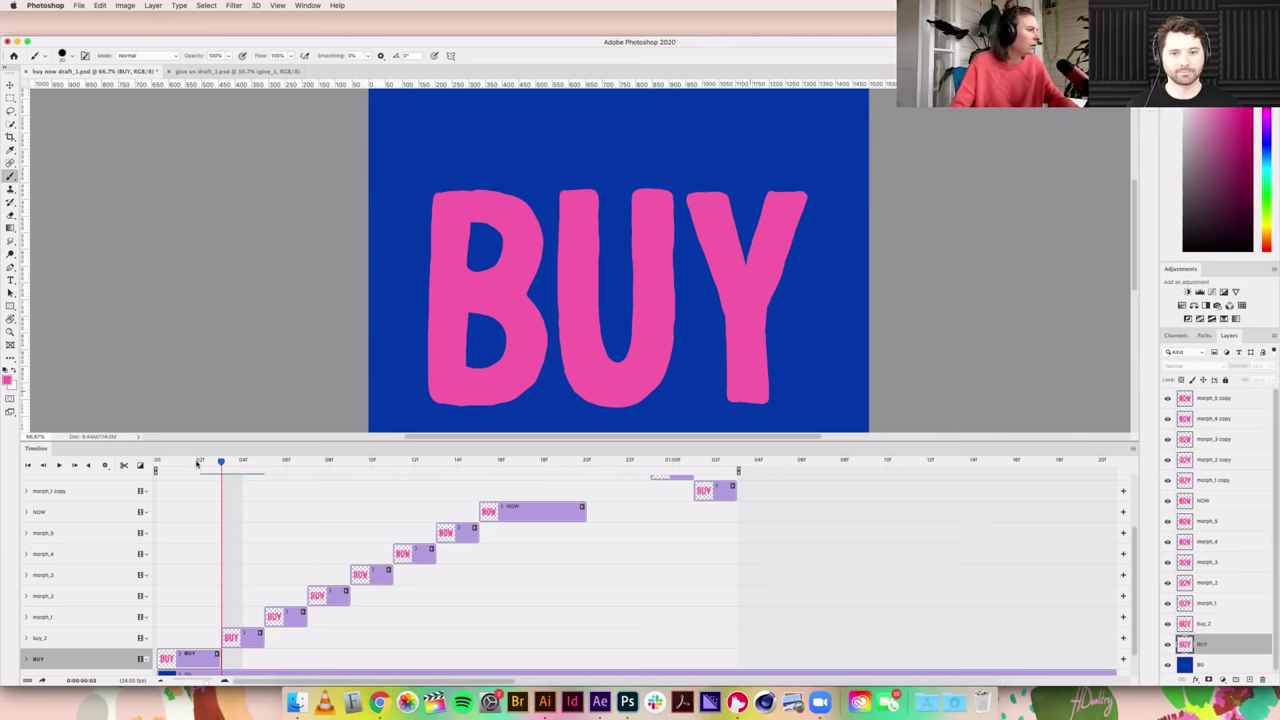
pyautogui.moveTo(219, 461); pyautogui.dragTo(199, 461)
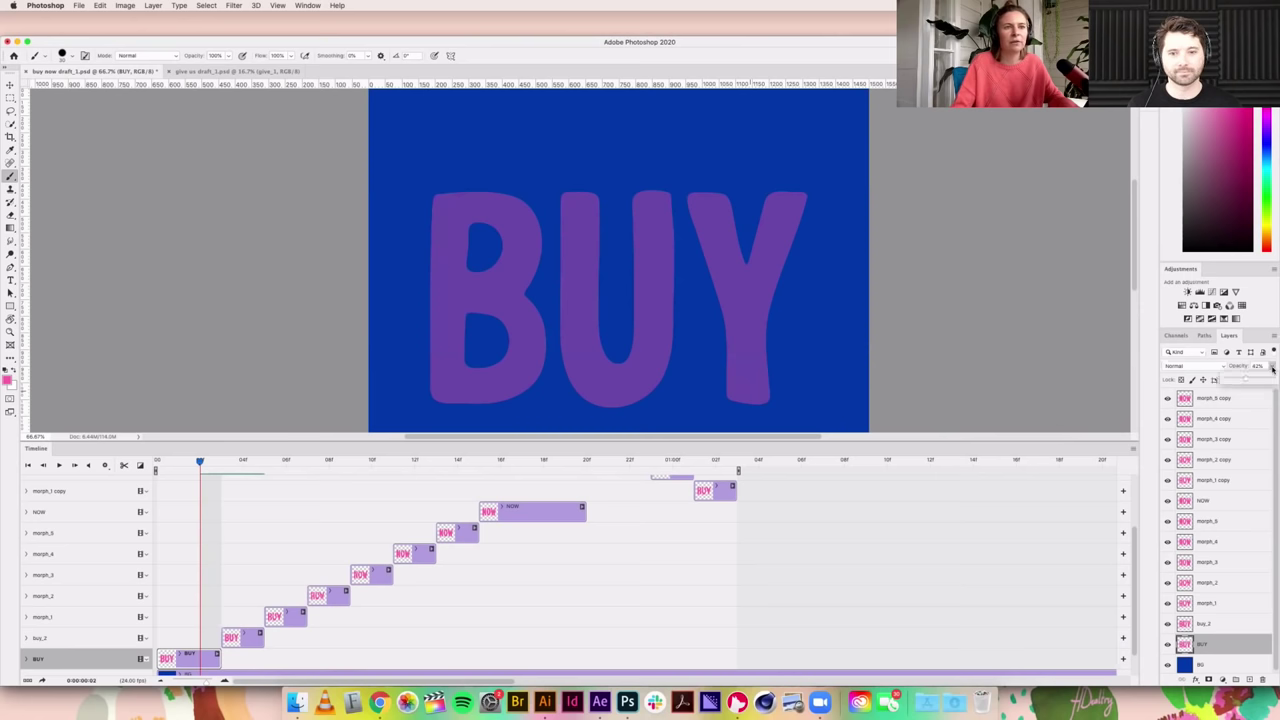
pyautogui.moveTo(1266, 381); pyautogui.dragTo(1272, 381)
# Step: Play back the animation to check the loop with the new buy_2 frame in it
pyautogui.moveTo(201, 466)
pyautogui.mouseDown()
pyautogui.moveTo(240, 474)
pyautogui.moveTo(201, 482)
pyautogui.mouseUp()
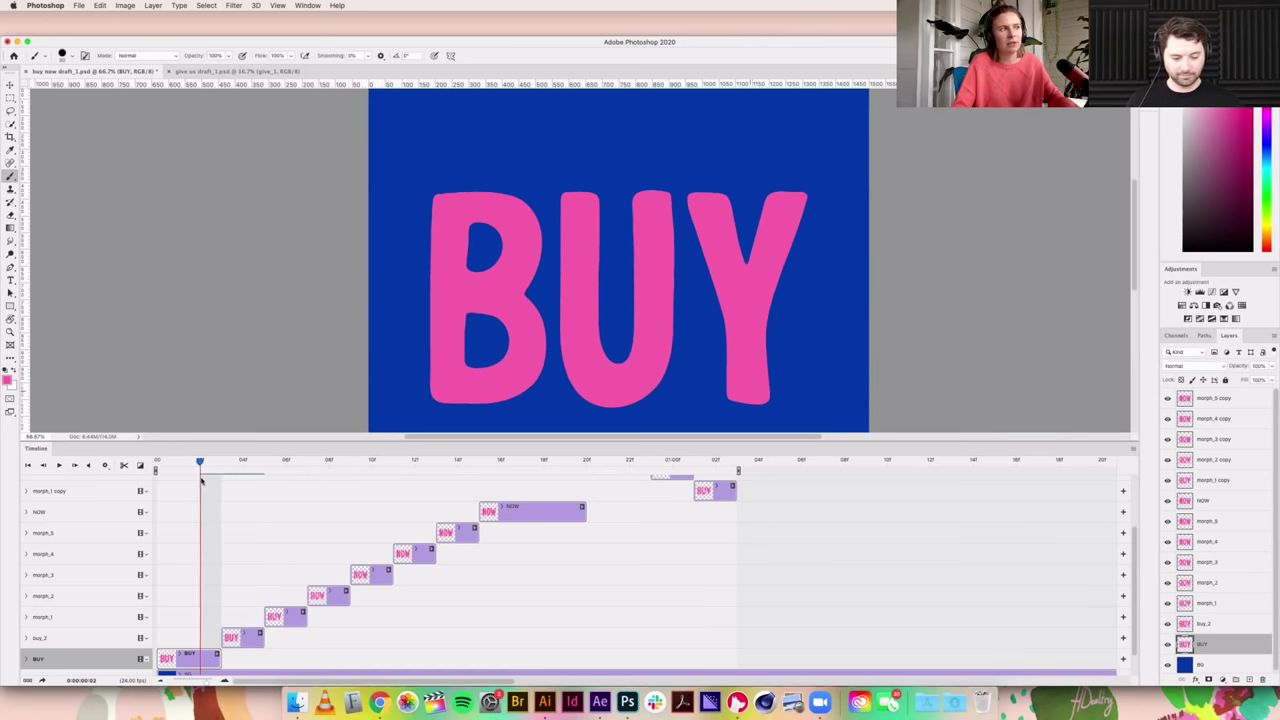
pyautogui.press('space')
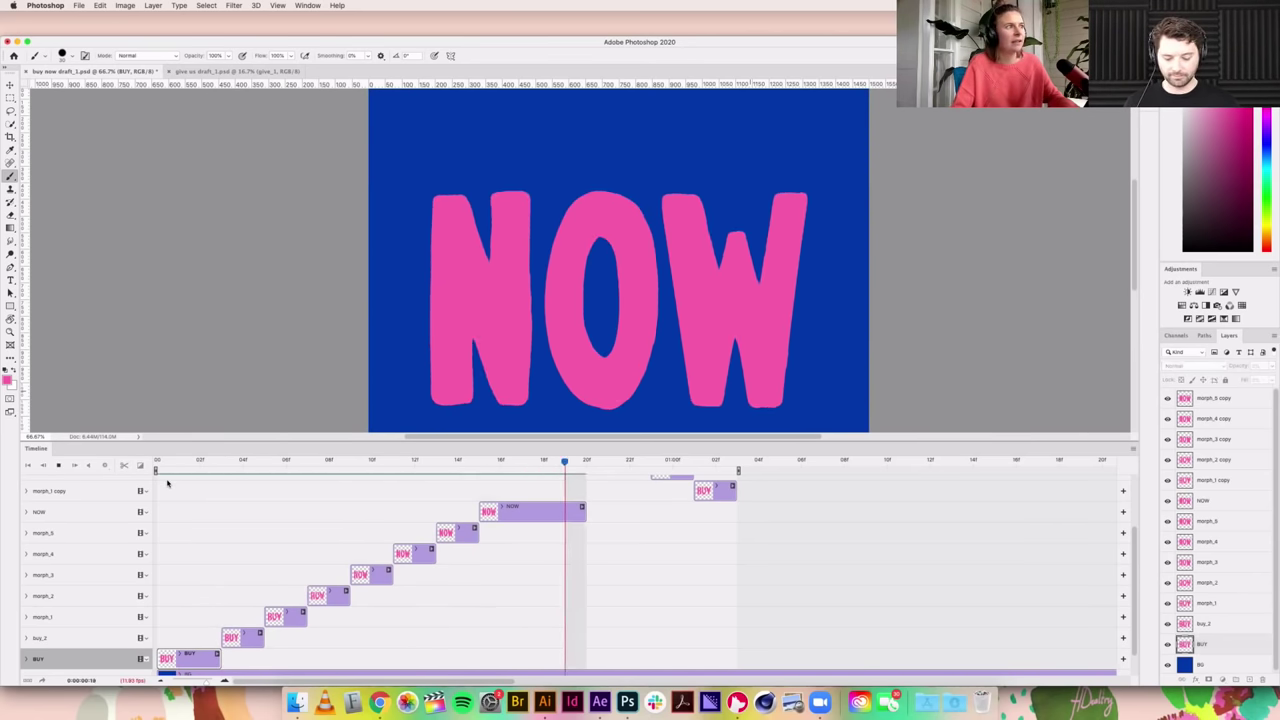
pyautogui.press('space')
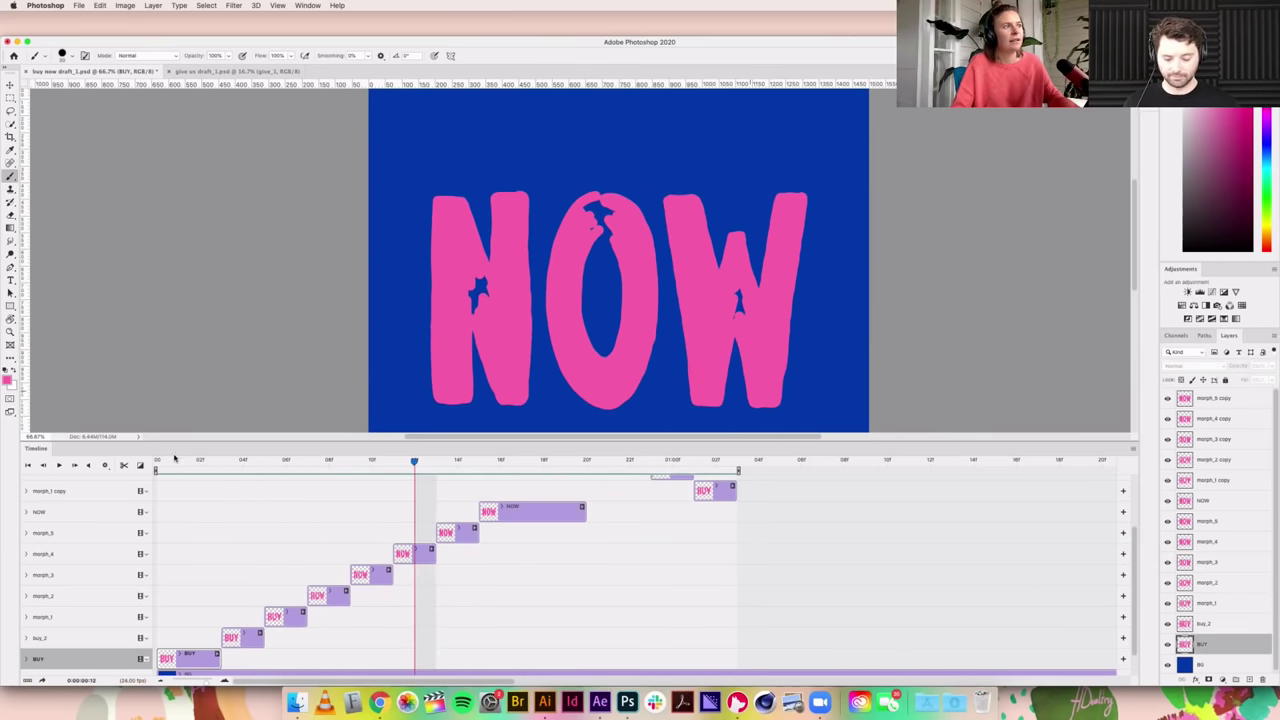
# Step: Step back and forth across frame 3 to compare the original BUY lettering with the redrawn buy_2
pyautogui.click(178, 464)
pyautogui.click(221, 462)
pyautogui.press('Right')
pyautogui.press('Left')
pyautogui.press('Left')
pyautogui.press('Right')
pyautogui.press('Right')
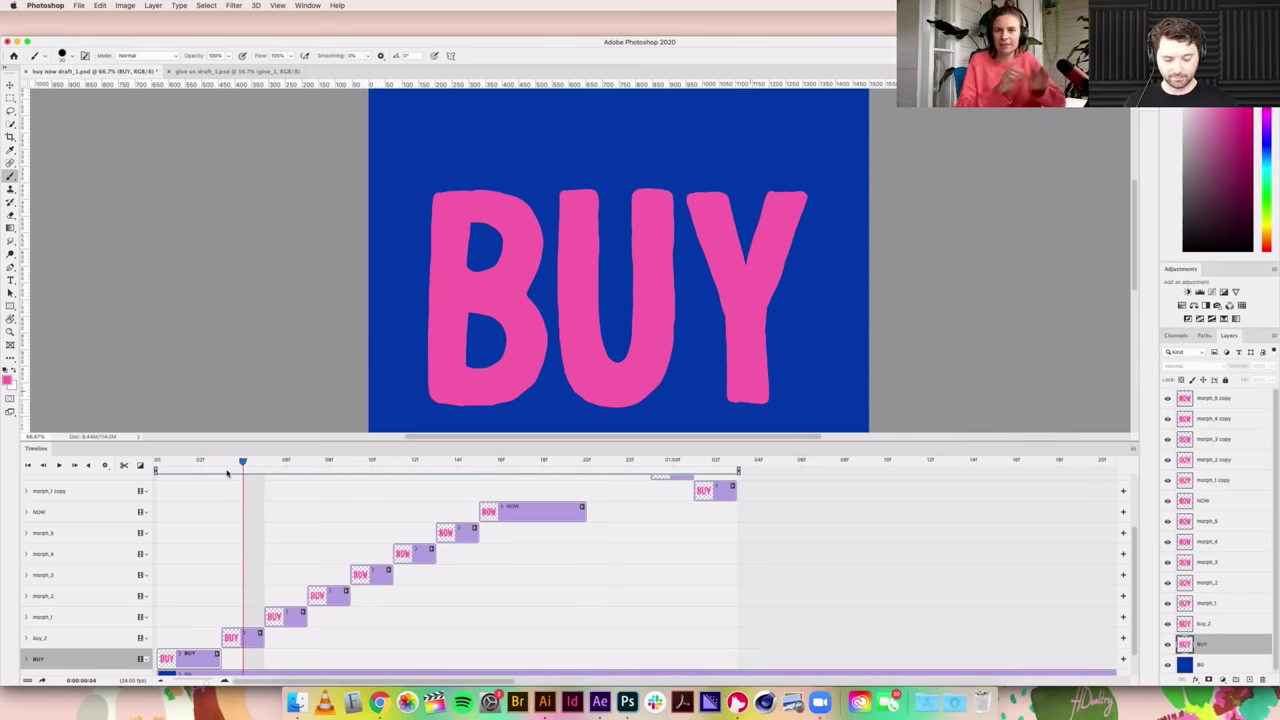
pyautogui.press('Left')
pyautogui.press('Left')
pyautogui.press('Right')
pyautogui.press('Right')
pyautogui.press('Left')
pyautogui.press('Left')
pyautogui.press('Right')
pyautogui.press('Right')
pyautogui.press('Right')
pyautogui.press('Left')
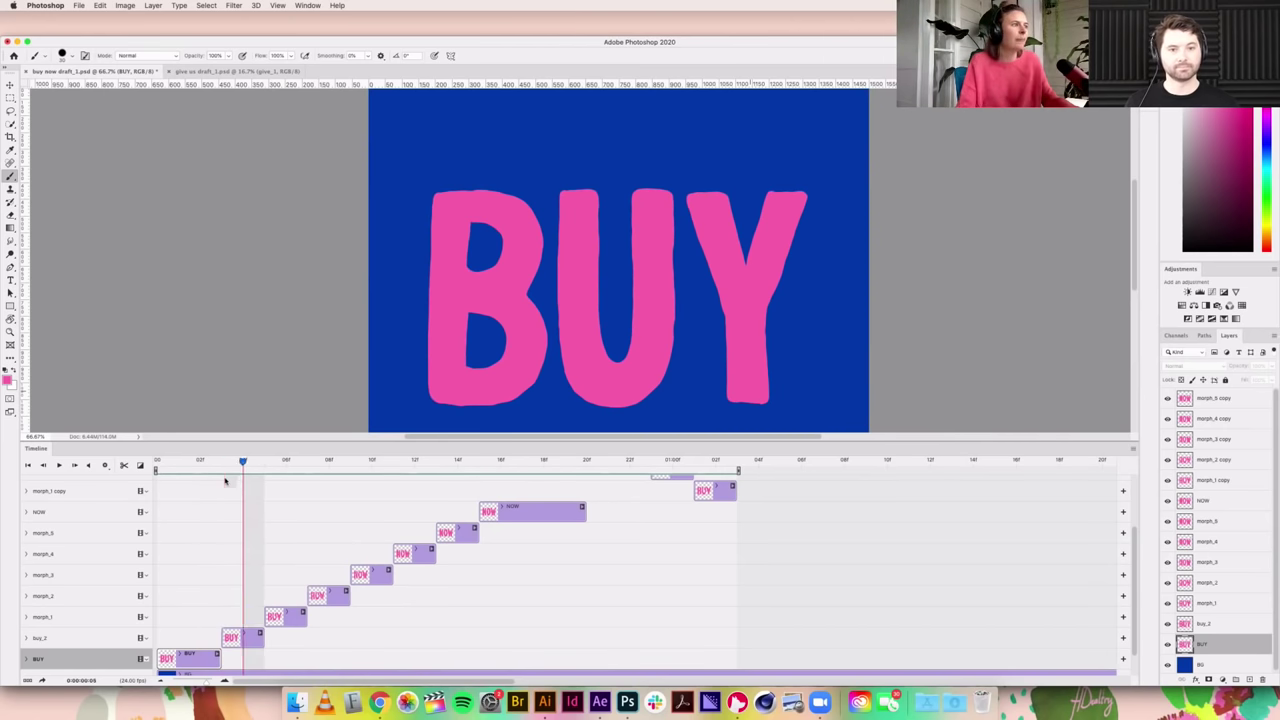
pyautogui.press('Left')
pyautogui.press('Left')
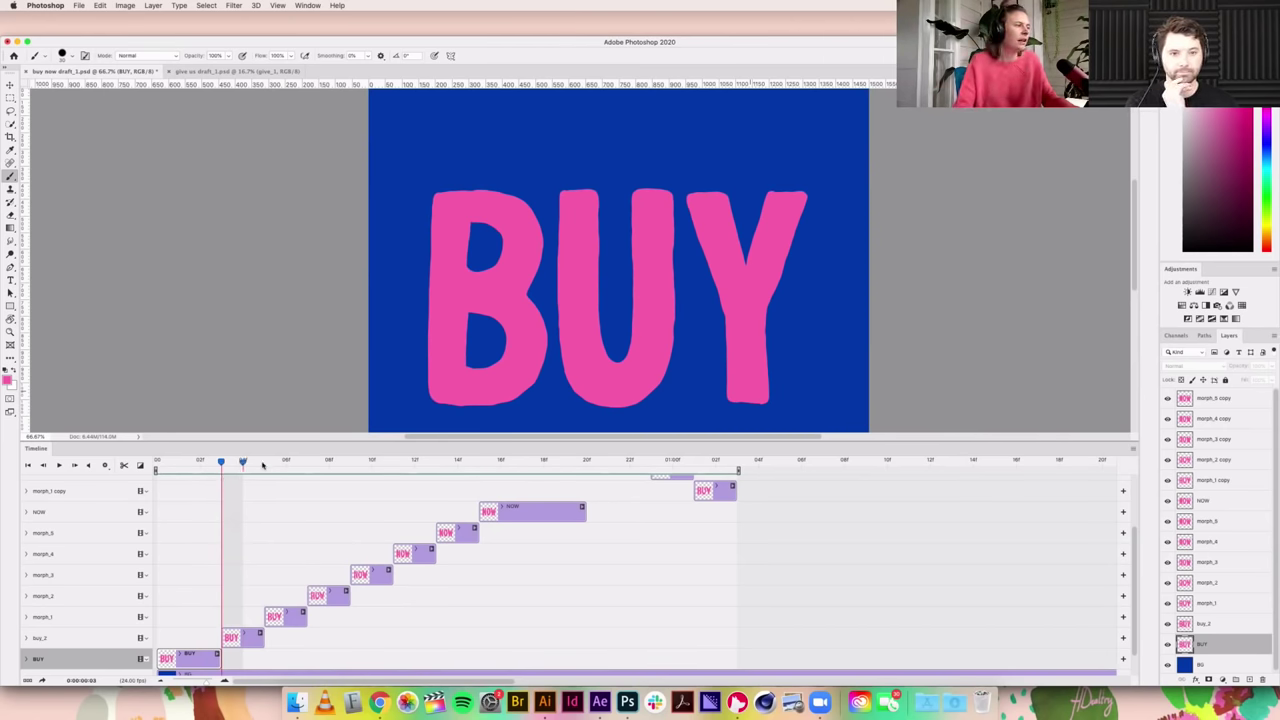
# Step: Step forward and backward through the morph frames between BUY and NOW to examine the transition
pyautogui.press('Right')
pyautogui.press('Right')
pyautogui.press('Right')
pyautogui.press('Right')
pyautogui.press('Right')
pyautogui.press('Right')
pyautogui.press('Right')
pyautogui.press('Right')
pyautogui.press('Right')
pyautogui.press('Right')
pyautogui.press('Right')
pyautogui.press('Right')
pyautogui.press('Right')
pyautogui.press('Right')
pyautogui.press('Left')
pyautogui.press('Left')
pyautogui.press('Left')
pyautogui.press('Left')
pyautogui.press('Left')
pyautogui.press('Left')
pyautogui.press('Left')
pyautogui.press('Left')
pyautogui.press('Left')
pyautogui.press('Left')
pyautogui.press('Left')
pyautogui.press('Left')
pyautogui.press('Left')
pyautogui.press('Left')
pyautogui.press('Left')
pyautogui.press('Right')
pyautogui.press('Right')
pyautogui.press('Right')
pyautogui.press('Right')
pyautogui.press('Right')
pyautogui.press('Right')
pyautogui.press('Right')
pyautogui.press('Right')
pyautogui.press('Right')
pyautogui.press('Right')
pyautogui.press('Left')
pyautogui.press('Left')
pyautogui.press('Left')
pyautogui.press('Left')
pyautogui.press('Right')
pyautogui.press('Left')
pyautogui.press('Left')
pyautogui.press('Left')
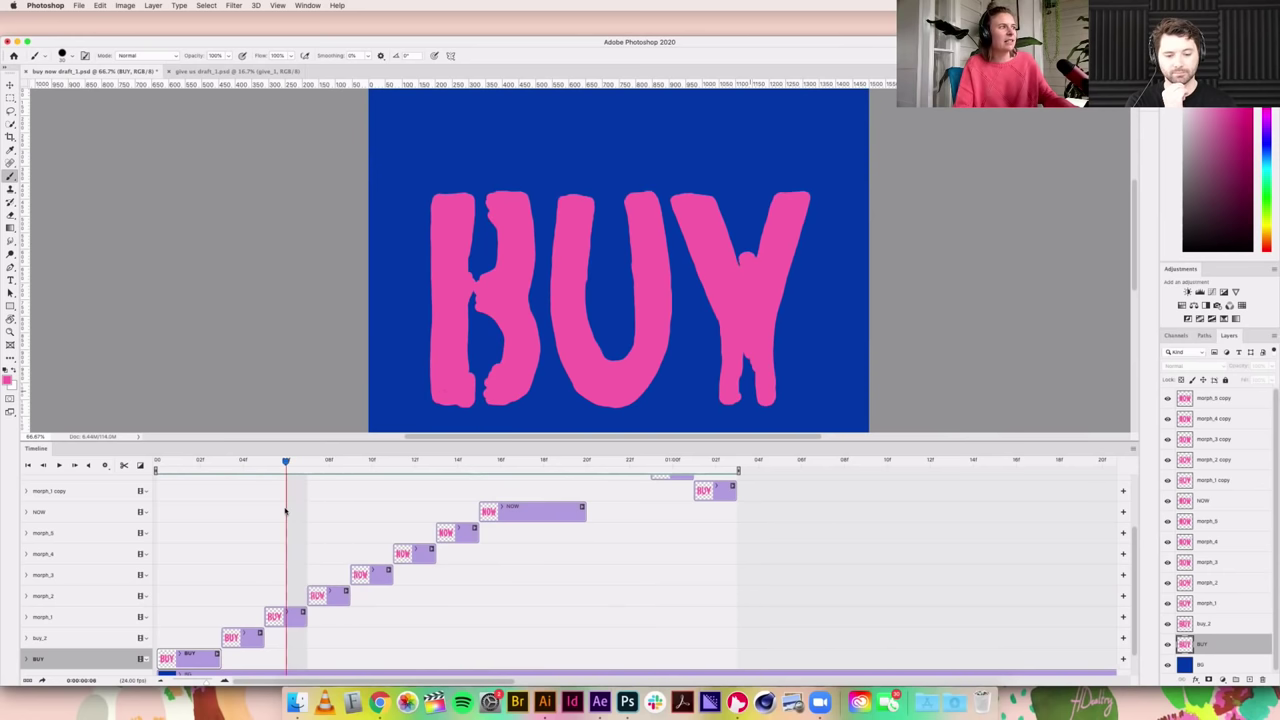
# Step: Step between the frames around frame 5 to examine the change from buy_2 to morph_1
pyautogui.press('Left')
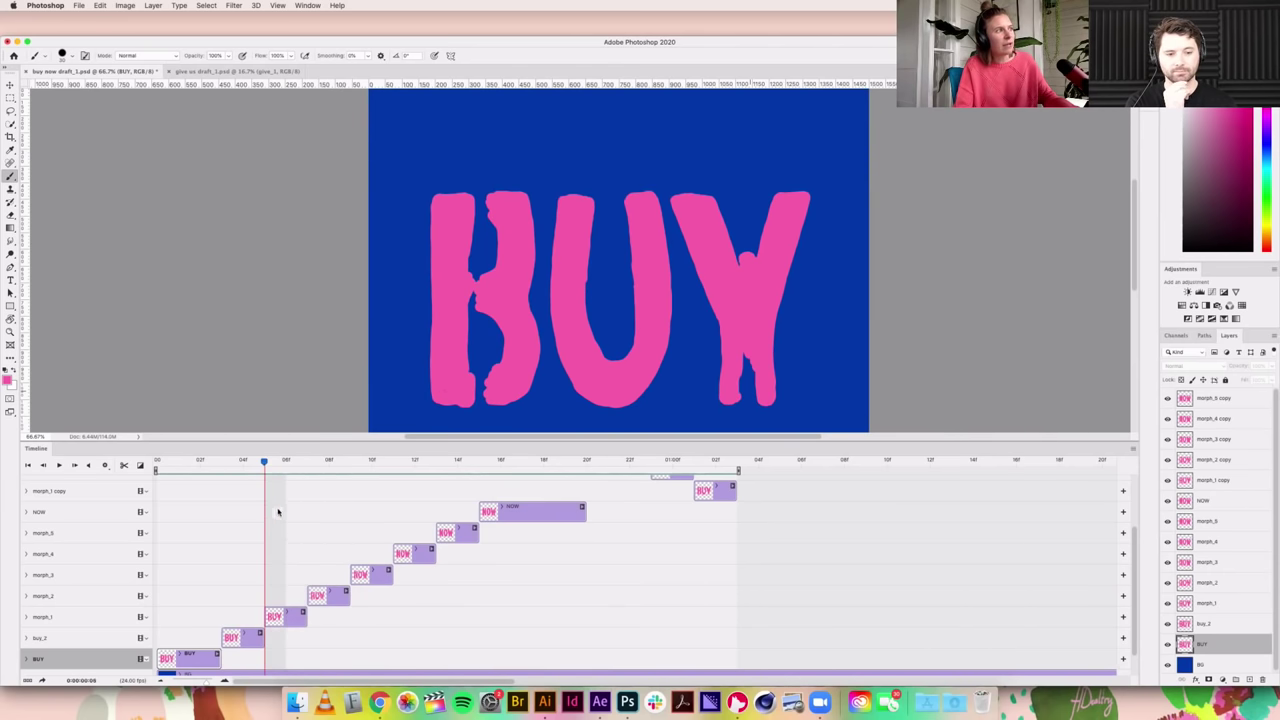
pyautogui.press('Left')
pyautogui.press('Right')
pyautogui.press('Right')
pyautogui.press('Left')
pyautogui.press('Left')
pyautogui.press('Right')
pyautogui.press('Right')
pyautogui.press('Left')
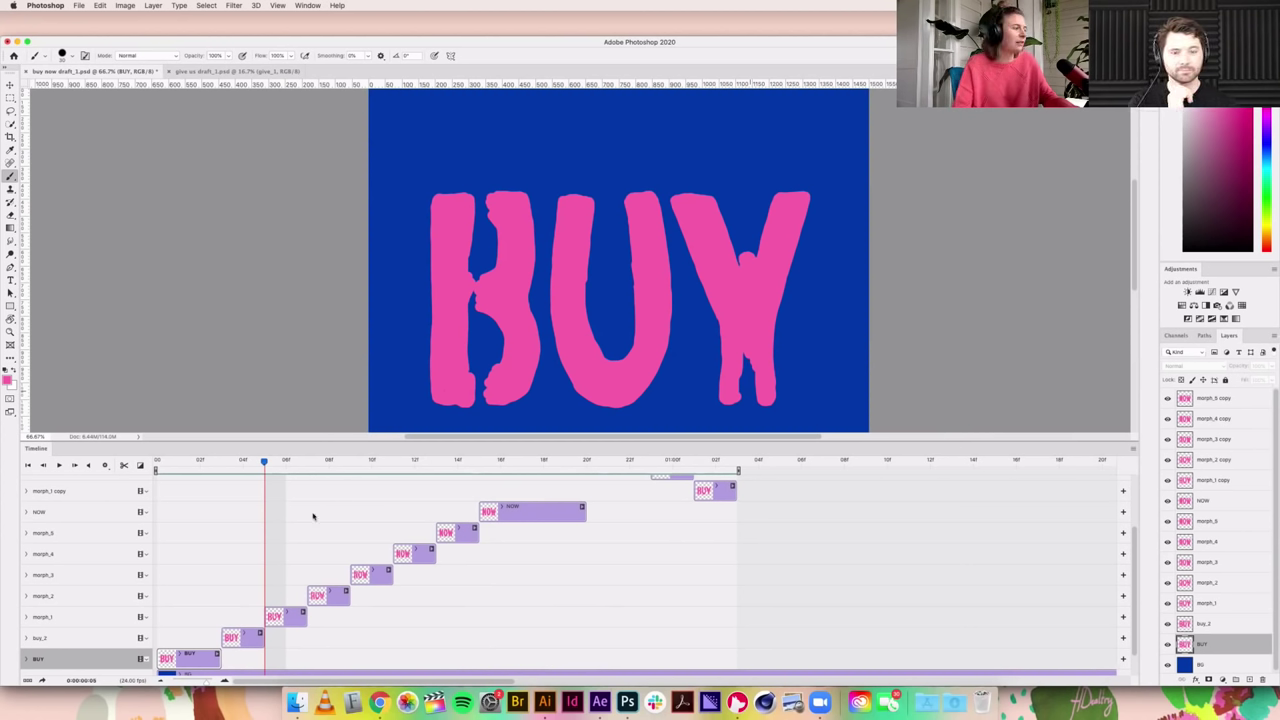
# Step: Switch to Chrome and view the Instagram lettering animations for L, "Nasty Woman" and "death before deficit", then play the C animation
pyautogui.click(379, 700)
pyautogui.click(709, 56)
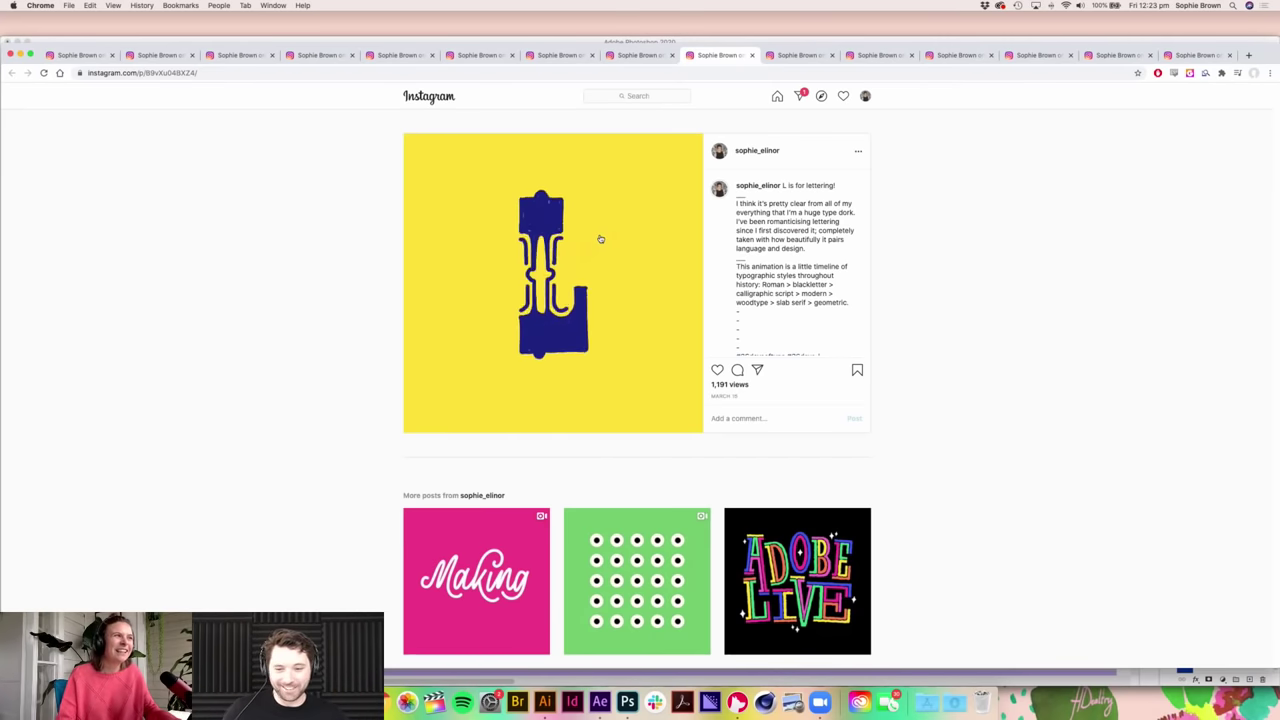
pyautogui.click(805, 54)
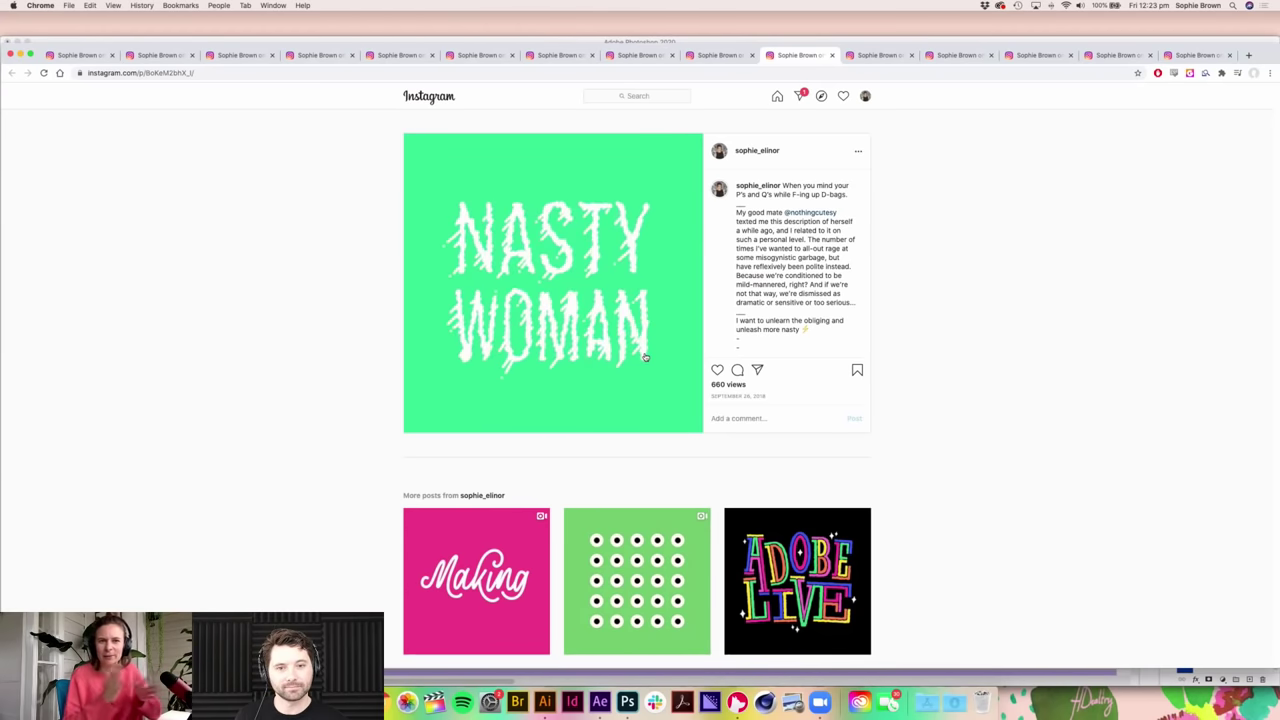
pyautogui.click(856, 57)
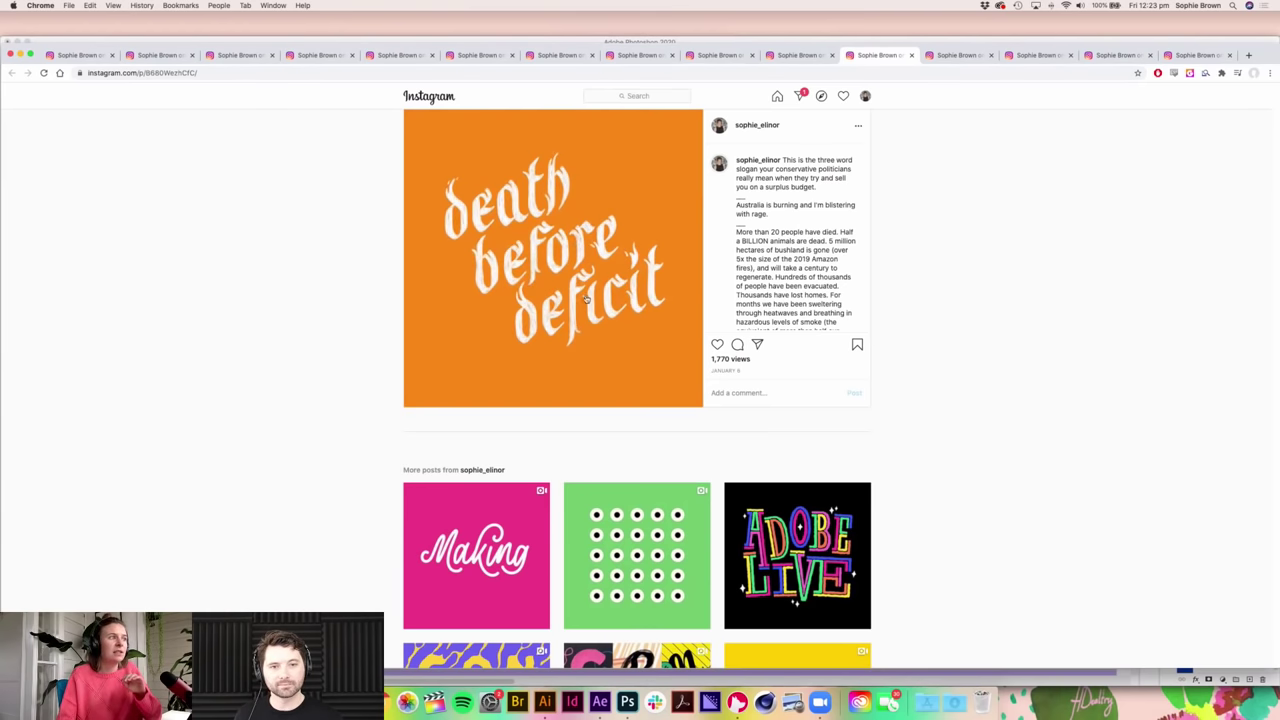
pyautogui.click(948, 57)
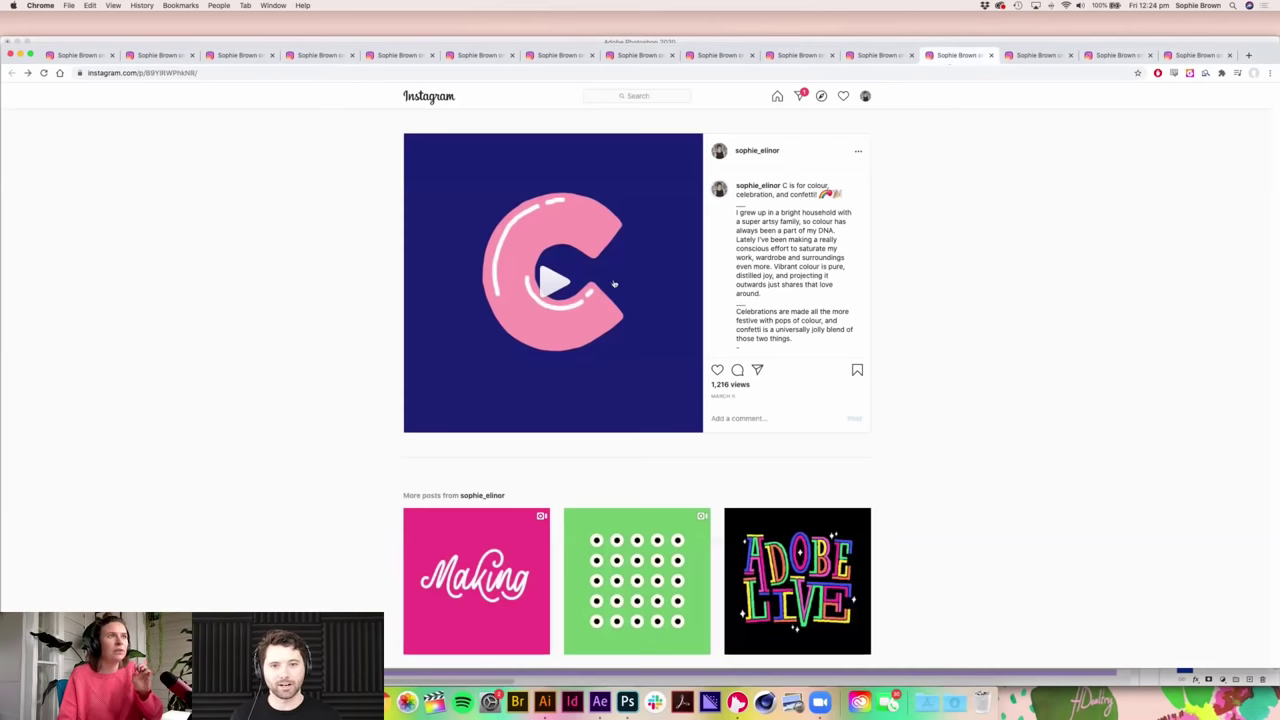
pyautogui.click(557, 285)
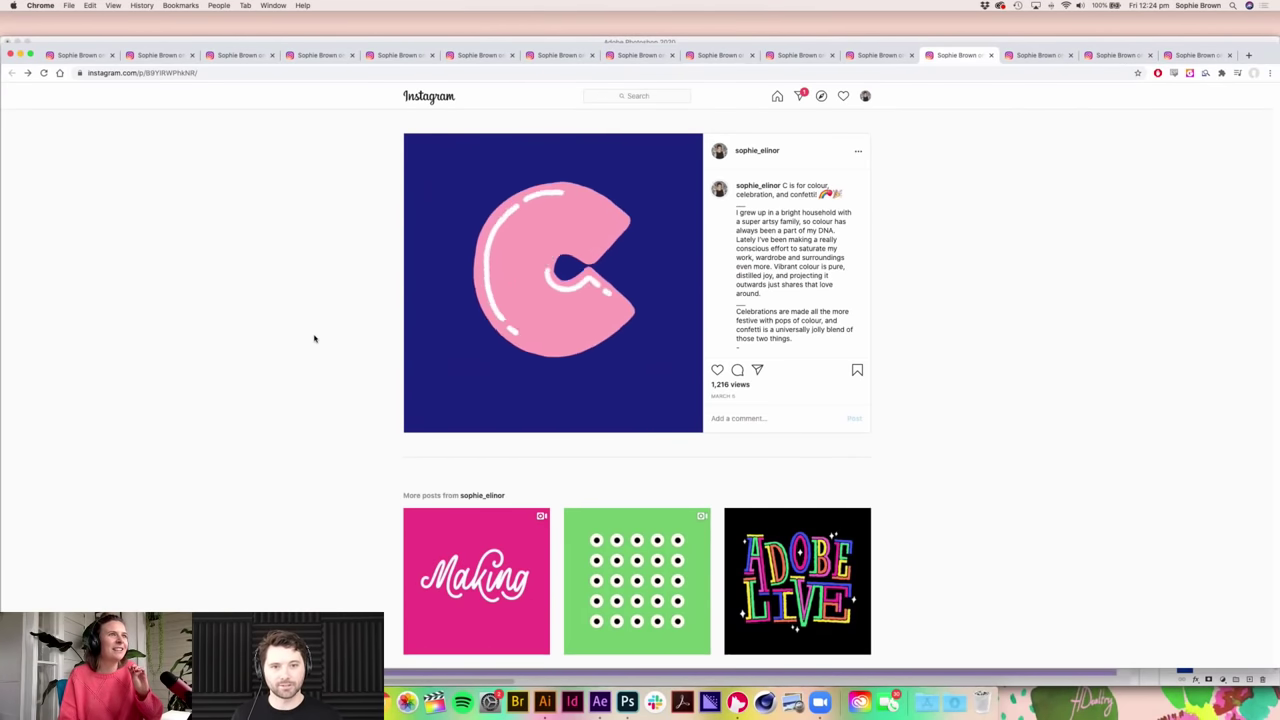
# Step: View the "Scroll" animation post, play the Q animation, and open the "Snotface" post
pyautogui.click(1050, 57)
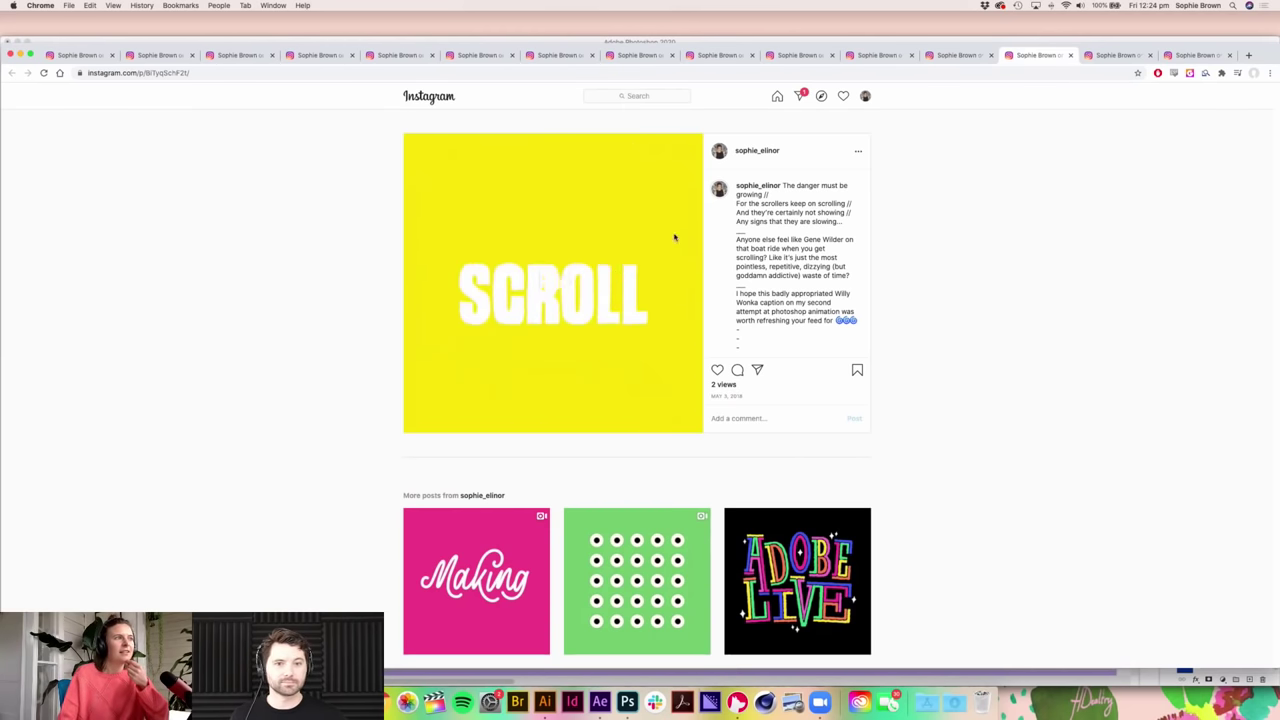
pyautogui.click(1092, 56)
pyautogui.click(558, 283)
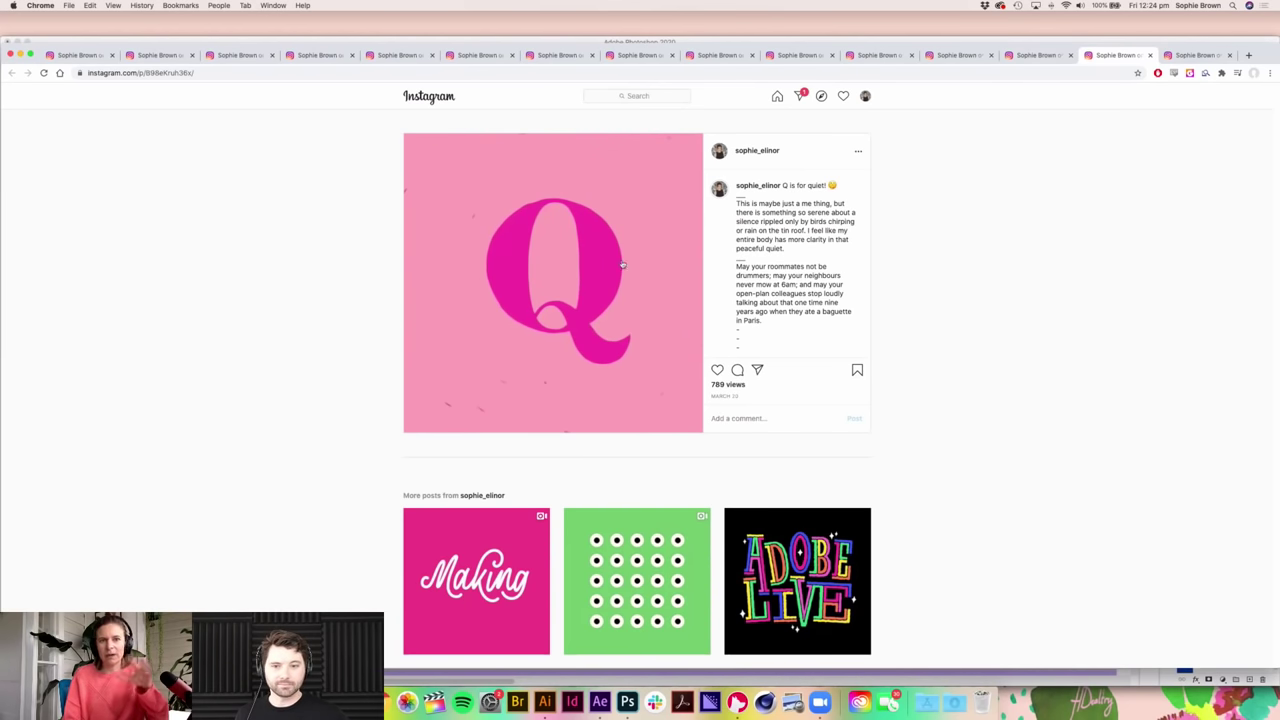
pyautogui.click(1185, 57)
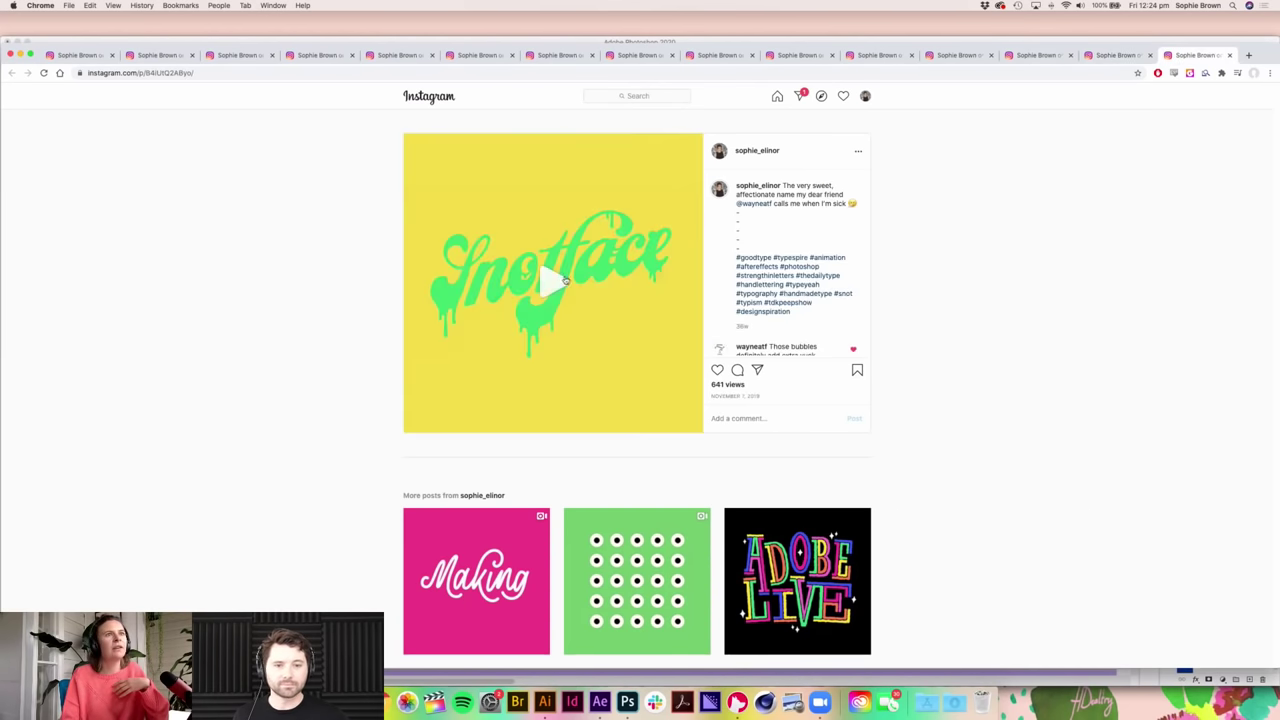